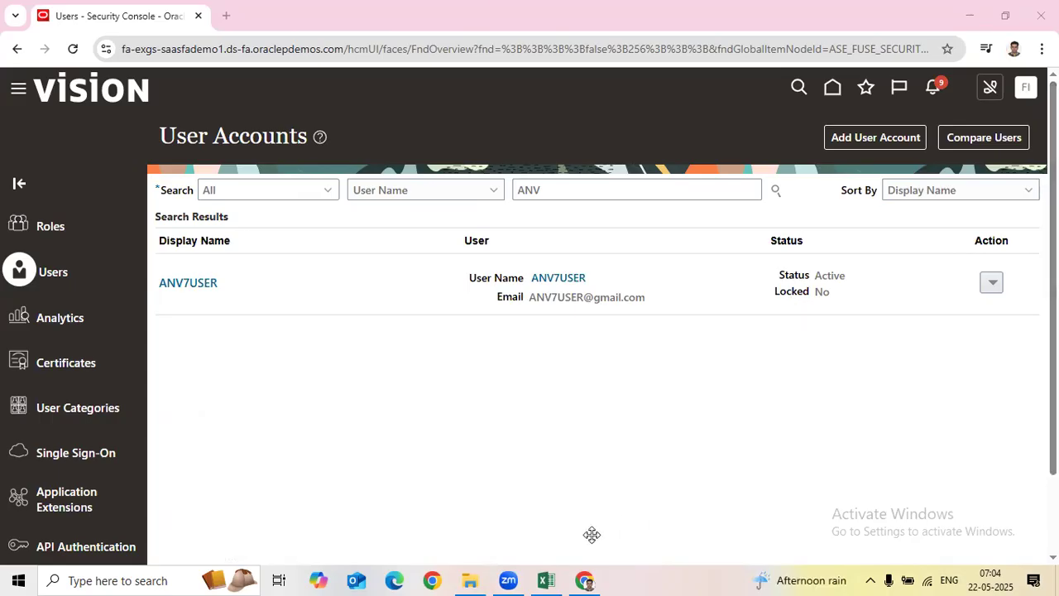
Step: Switch from the Security Console to the Course Curriculum details workbook in Excel
left_click(546, 580)
left_click(568, 416)
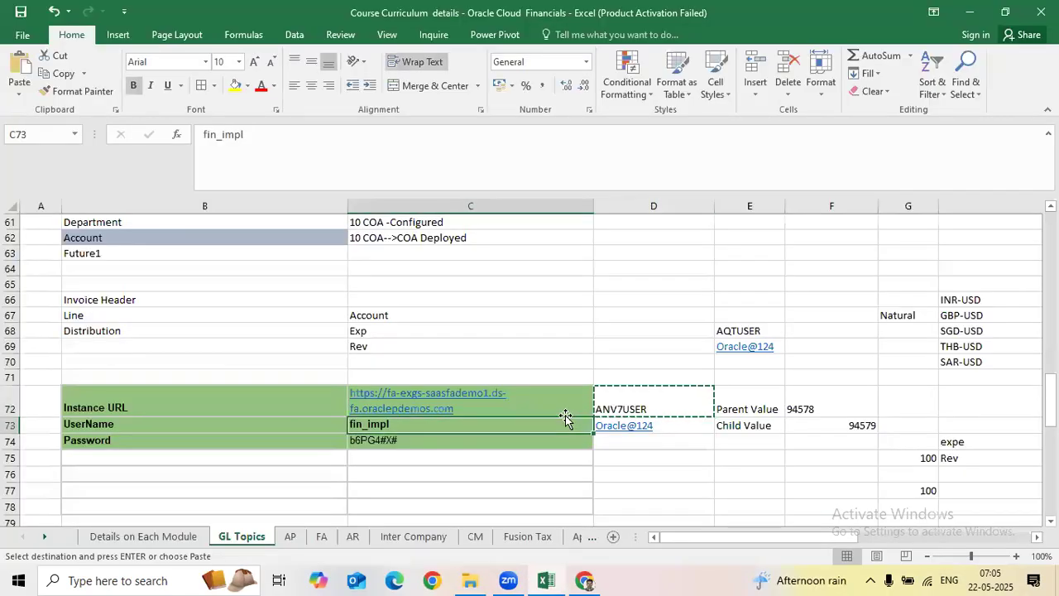
scroll(566, 415, "up", 7)
scroll(565, 415, "up", 12)
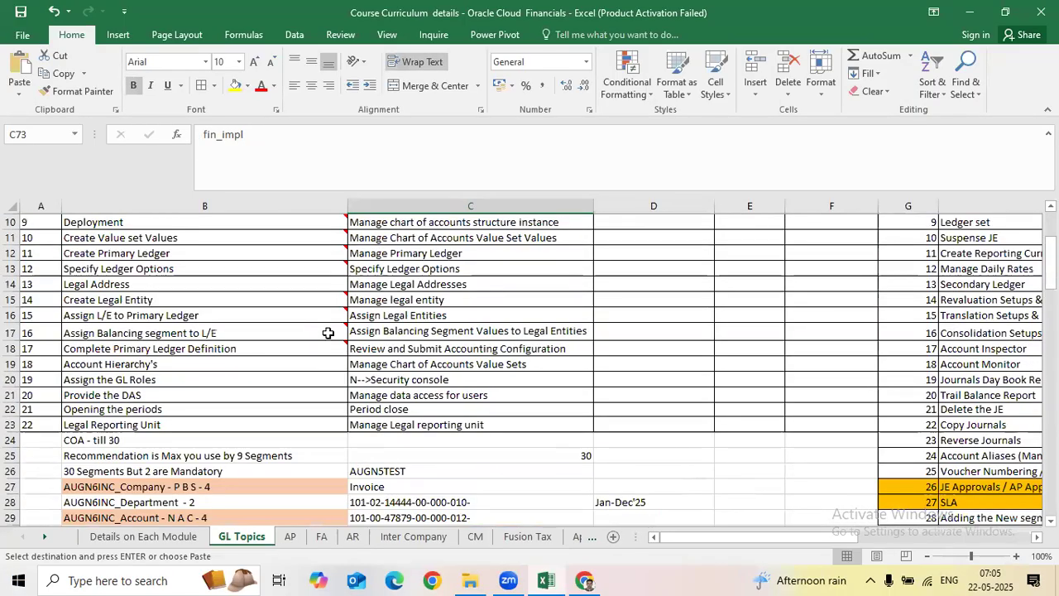
scroll(524, 340, "up", 1)
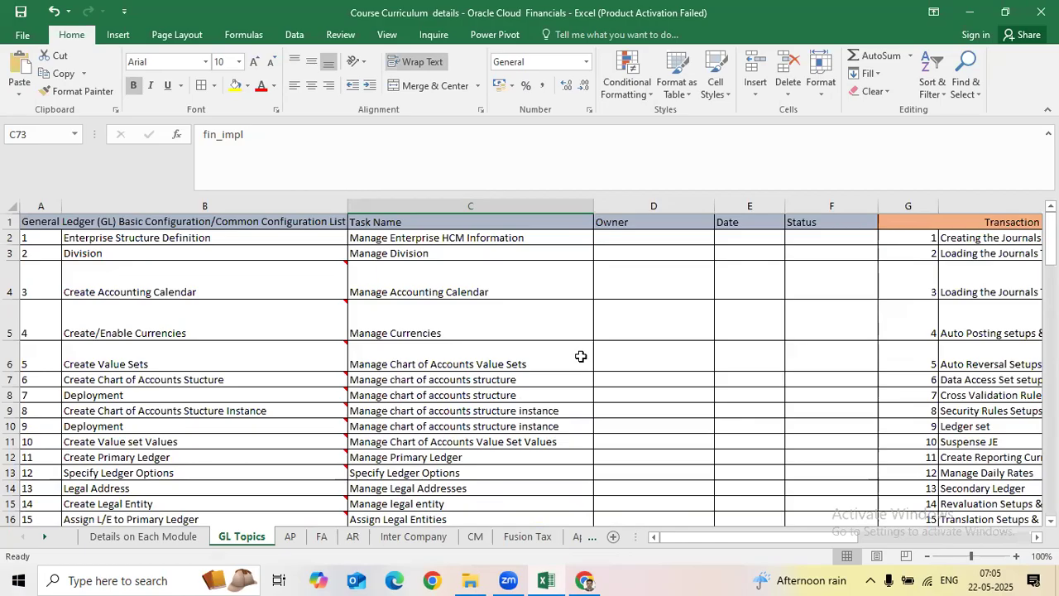
left_click(566, 331)
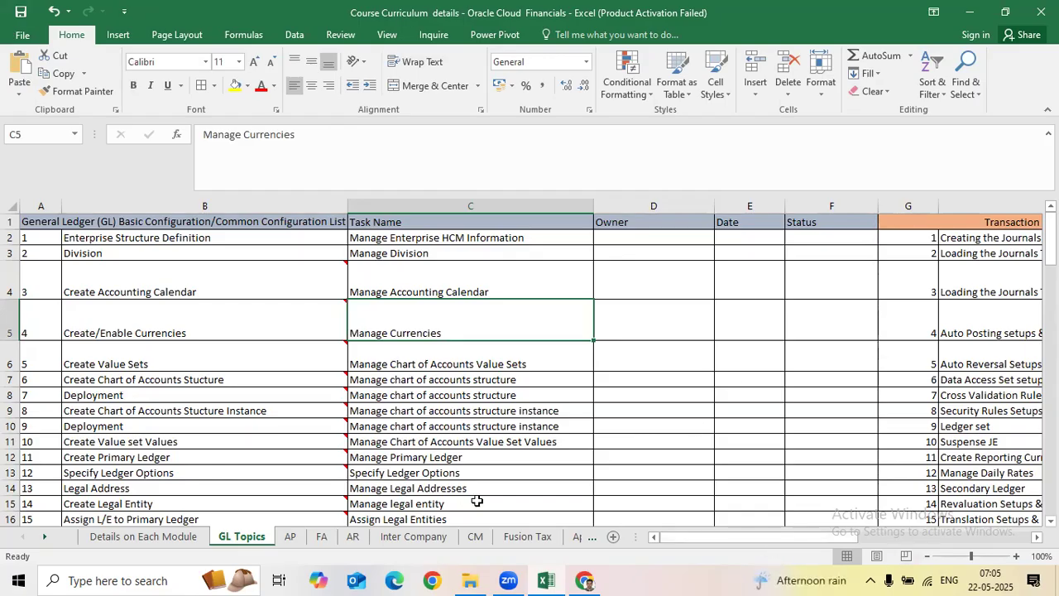
left_click(697, 408)
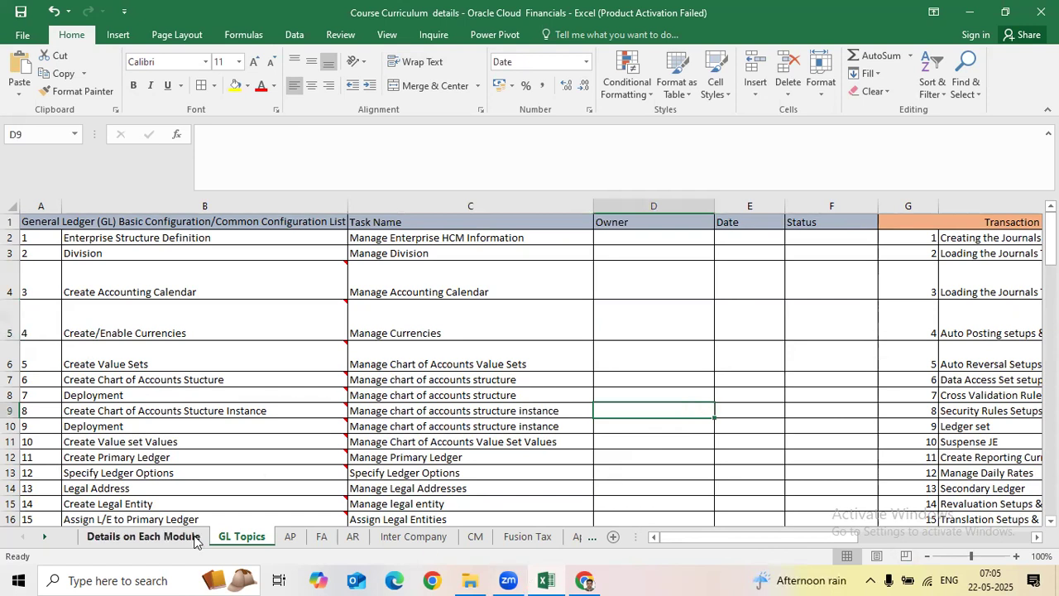
Step: Review the Support topic and its status on the Details on Each Module sheet, then close Excel
left_click(144, 536)
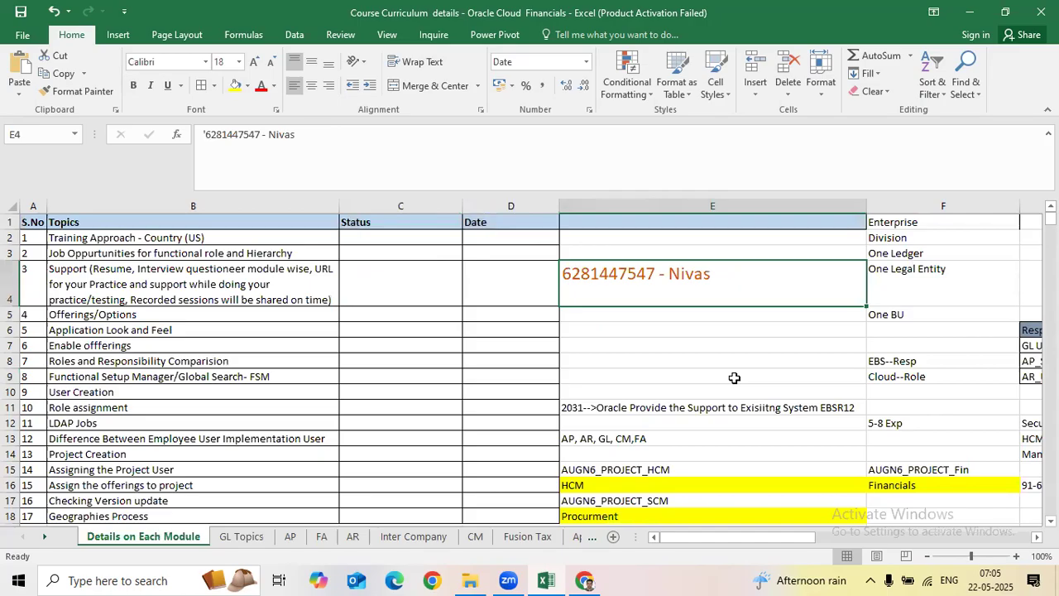
left_click(331, 303)
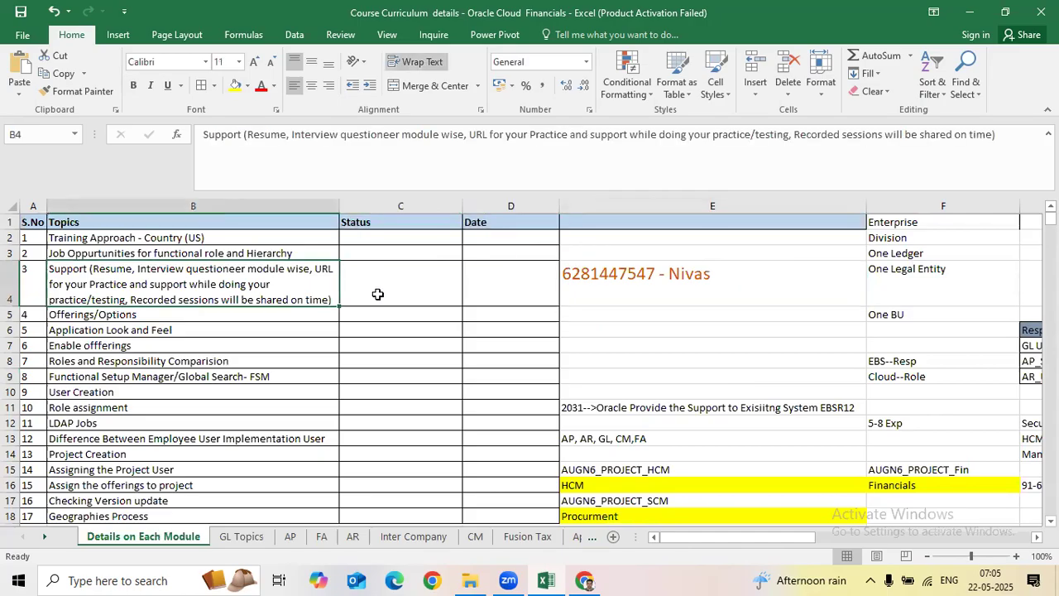
left_click(422, 285)
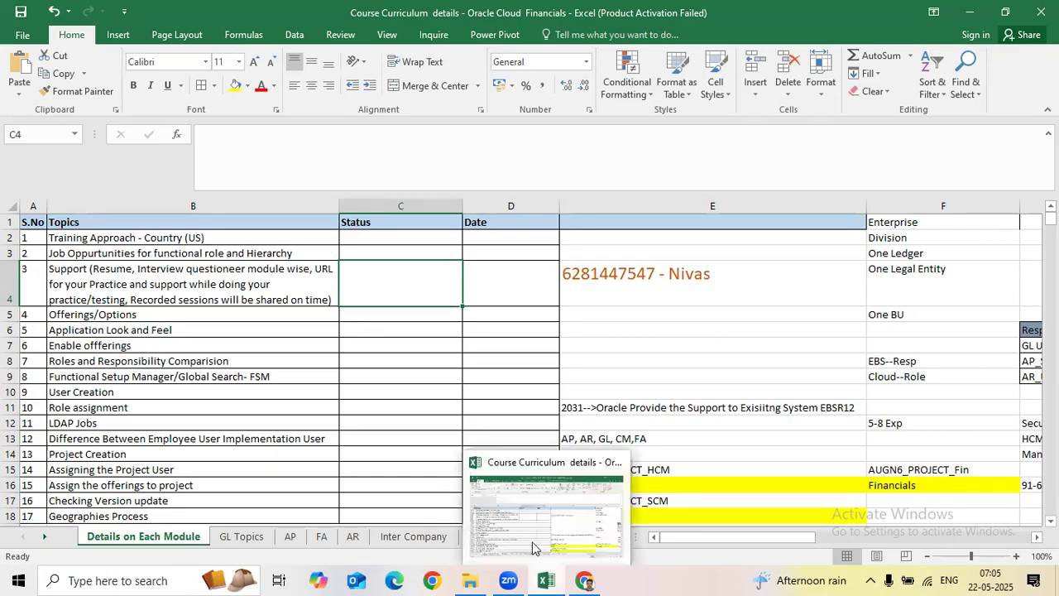
left_click(224, 407)
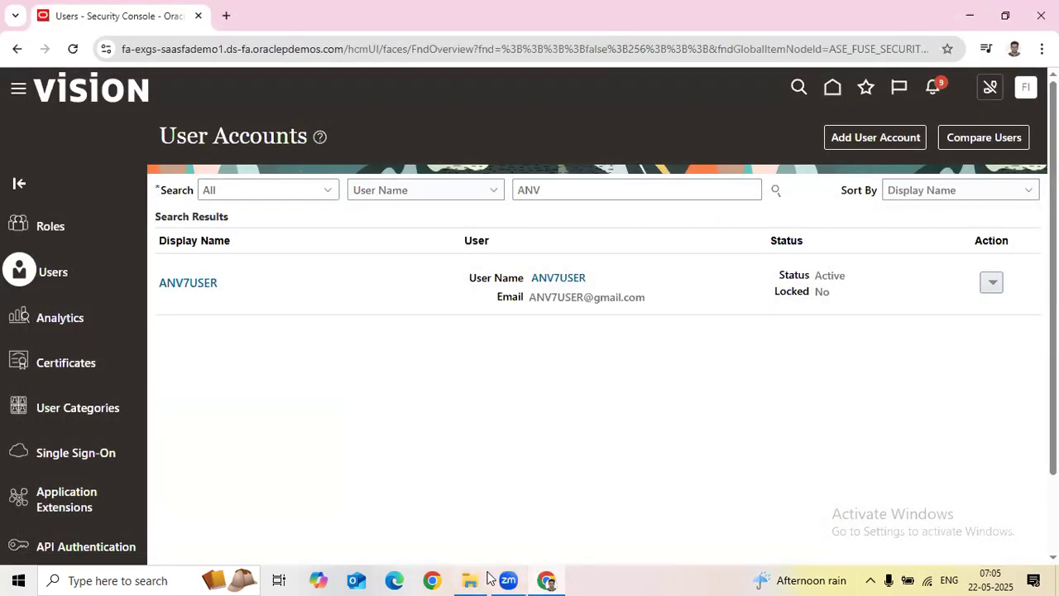
Step: Open the Course Curriculum details file from the Recorded Sessions_Batch7 folder
left_click(469, 579)
double_click(308, 261)
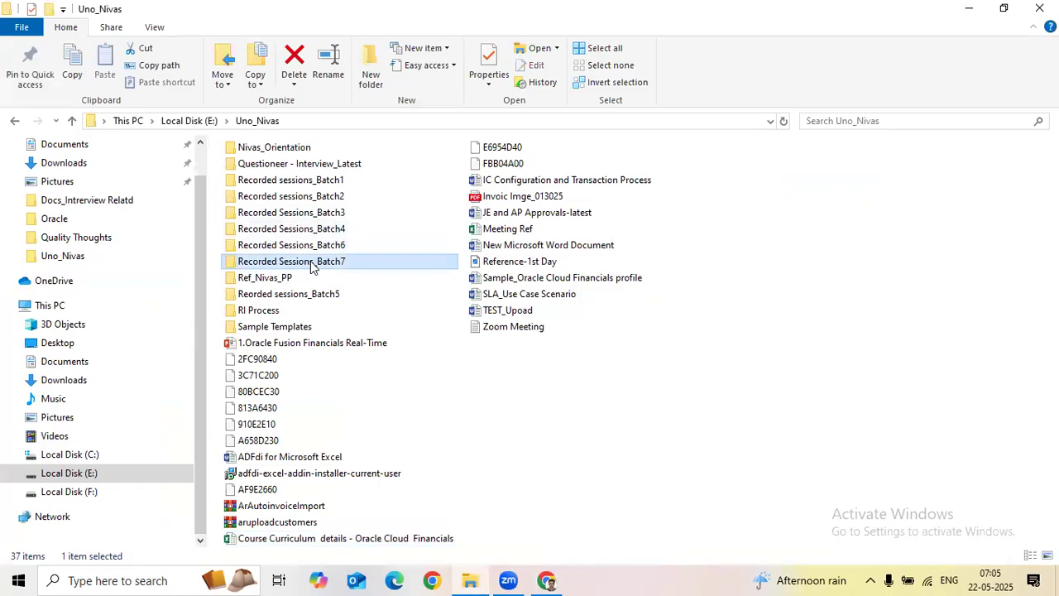
double_click(285, 205)
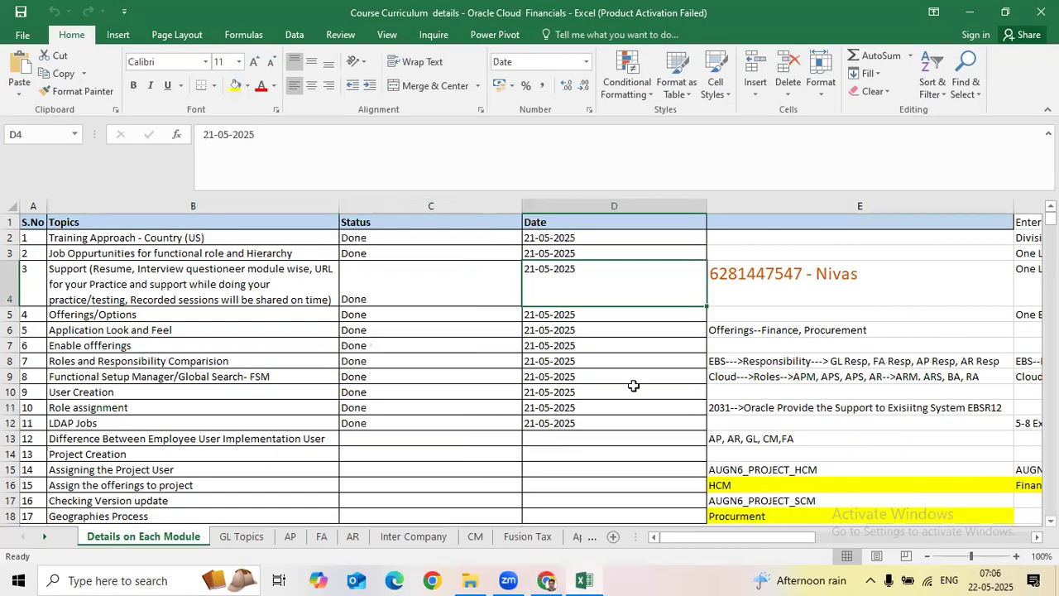
Step: Dismiss the Excel activation notice and open the Oracle Fusion Financials Demo presentation
left_click(683, 440)
scroll(696, 464, "down", 2)
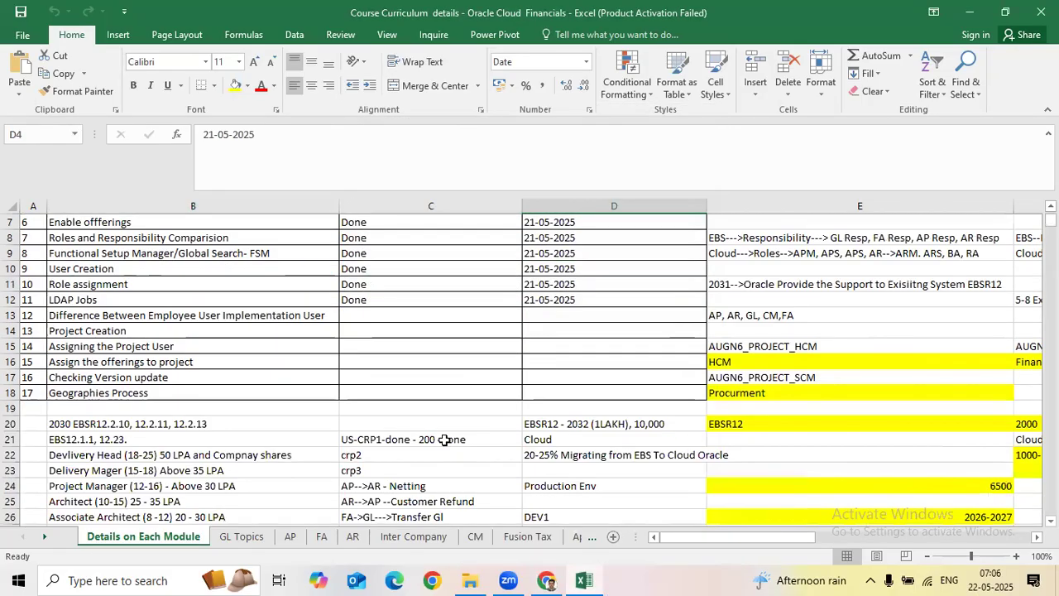
scroll(716, 530, "up", 1)
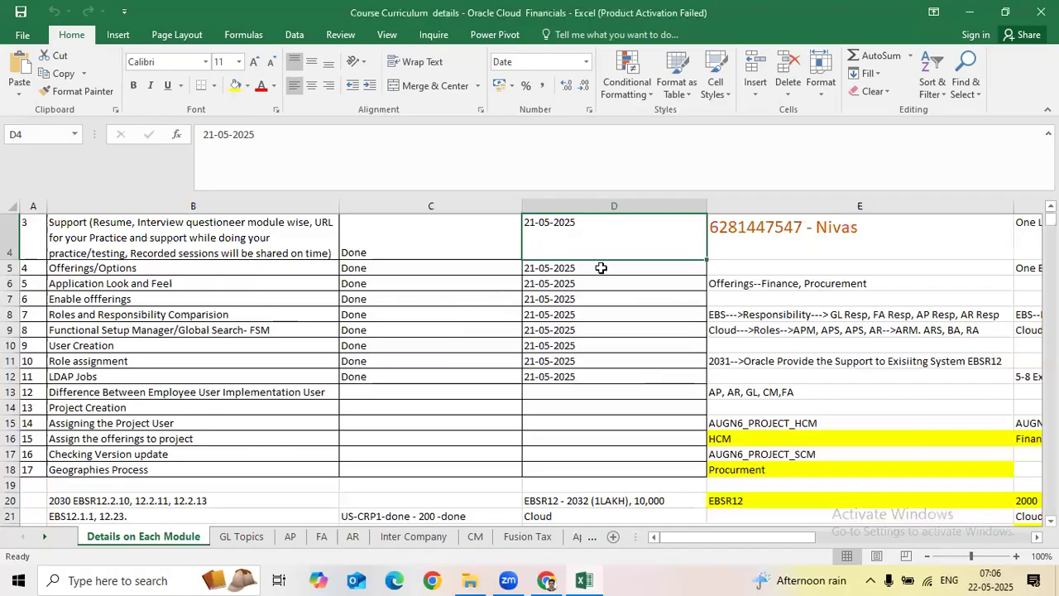
left_click(469, 580)
double_click(308, 216)
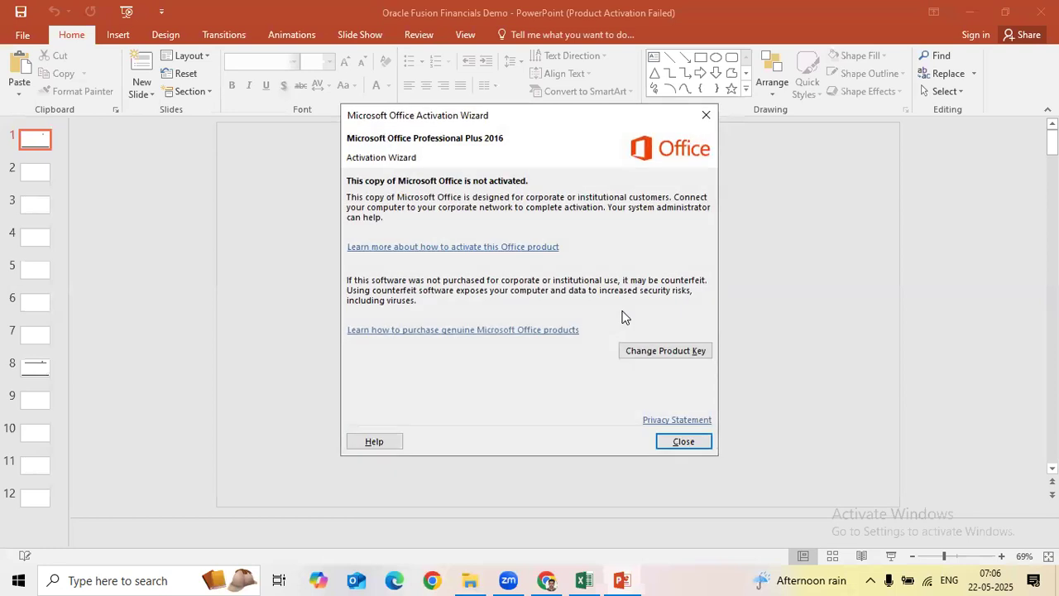
Step: Dismiss PowerPoint's activation notice, go to the Demo Agenda slide, then return to the workbook
key("Return")
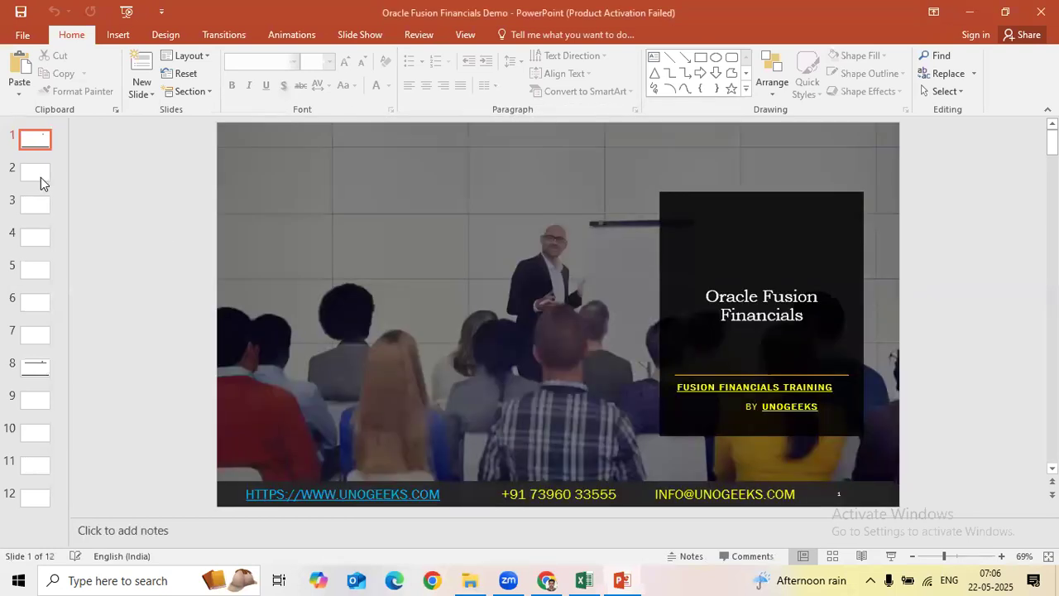
key("Page_Down")
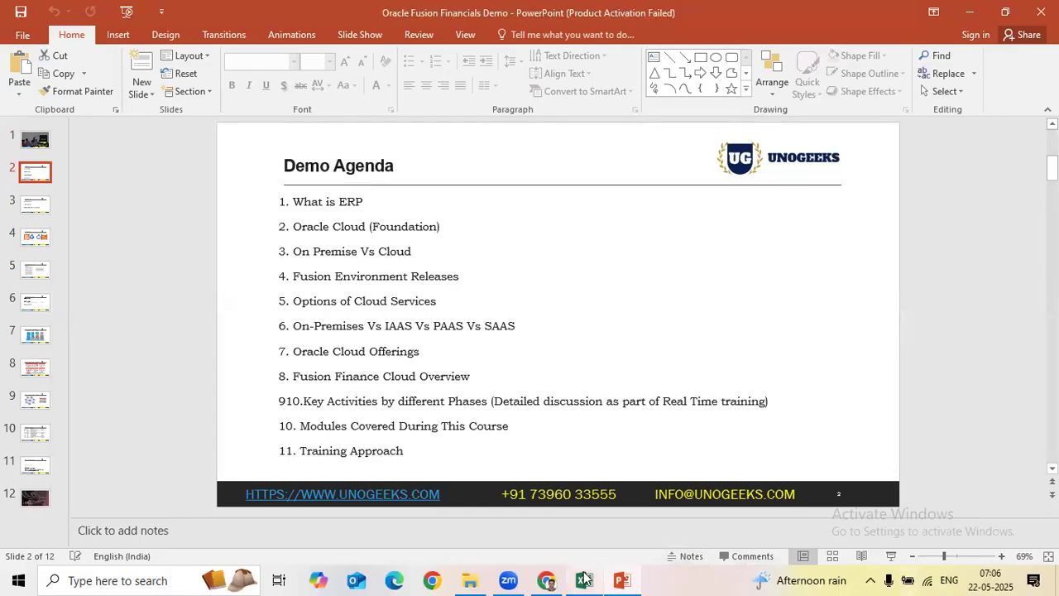
mouse_move(584, 580)
left_click(590, 538)
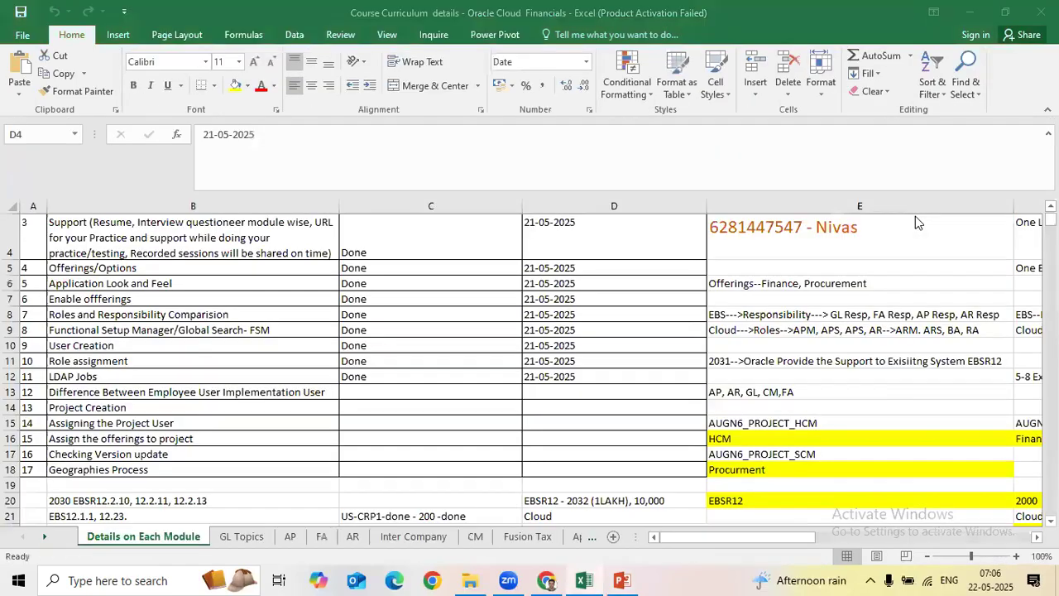
left_click(344, 281)
scroll(489, 355, "up", 1)
left_click(255, 255)
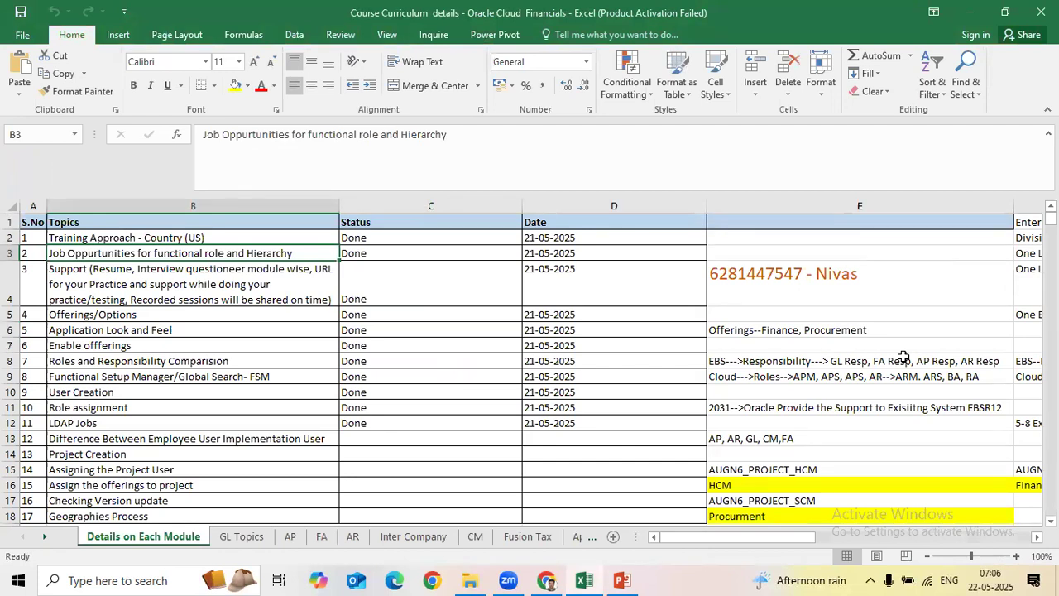
key("Down")
key("Up")
key("Down")
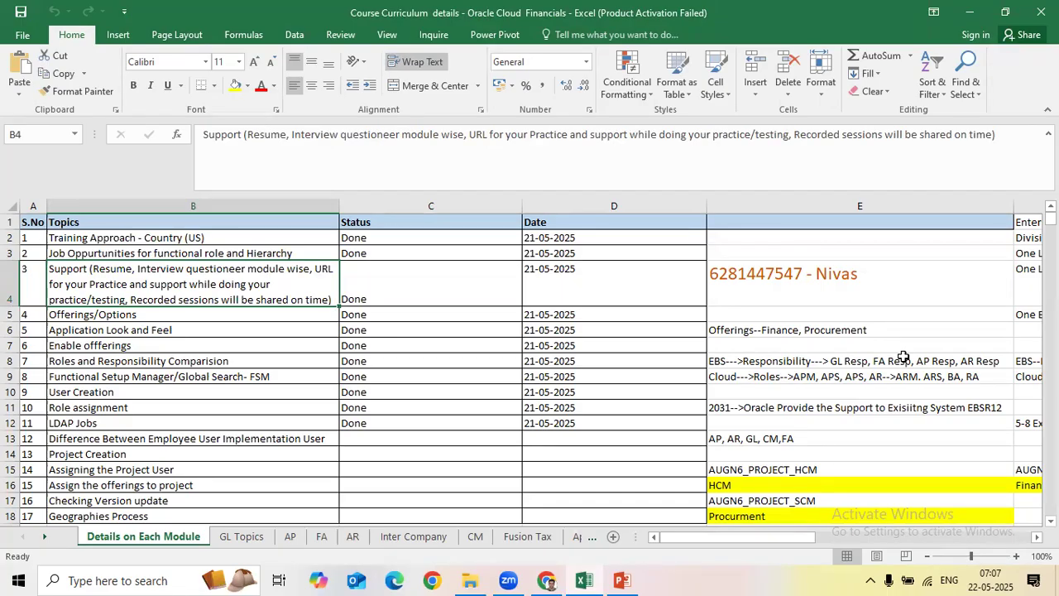
key("Down")
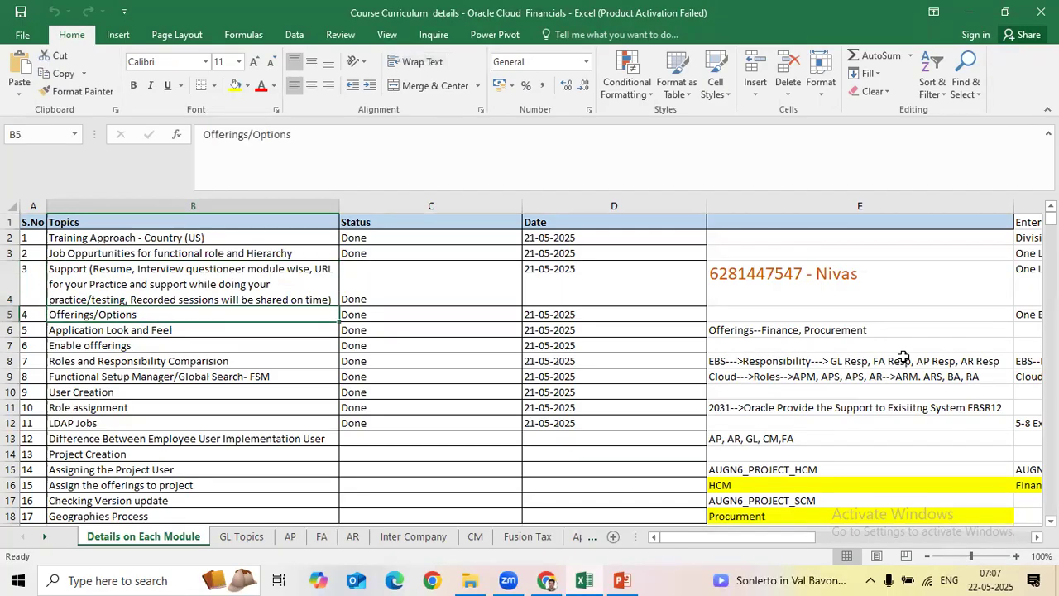
key("Down")
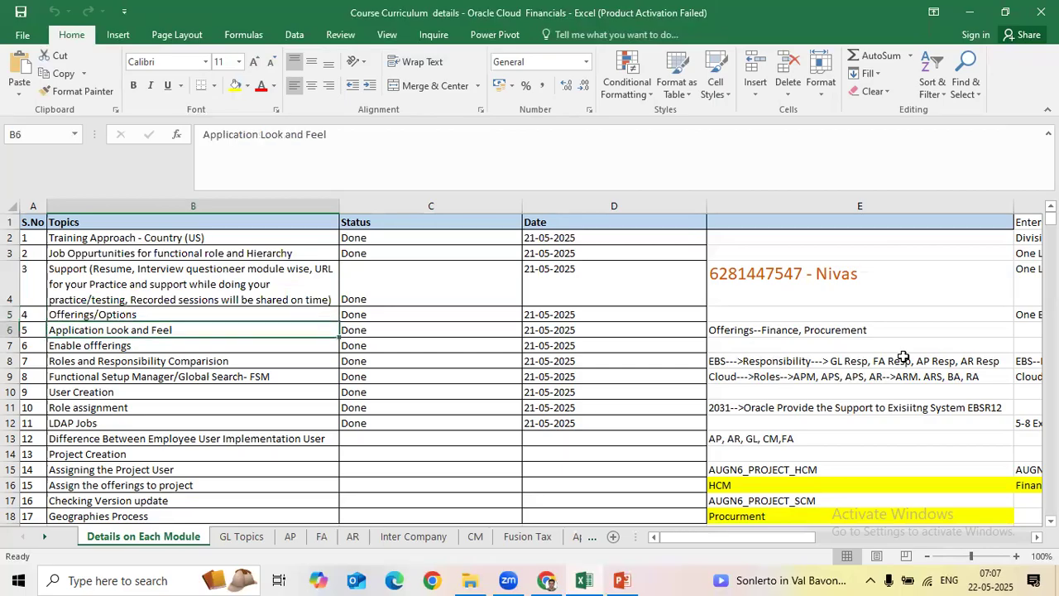
key("Down")
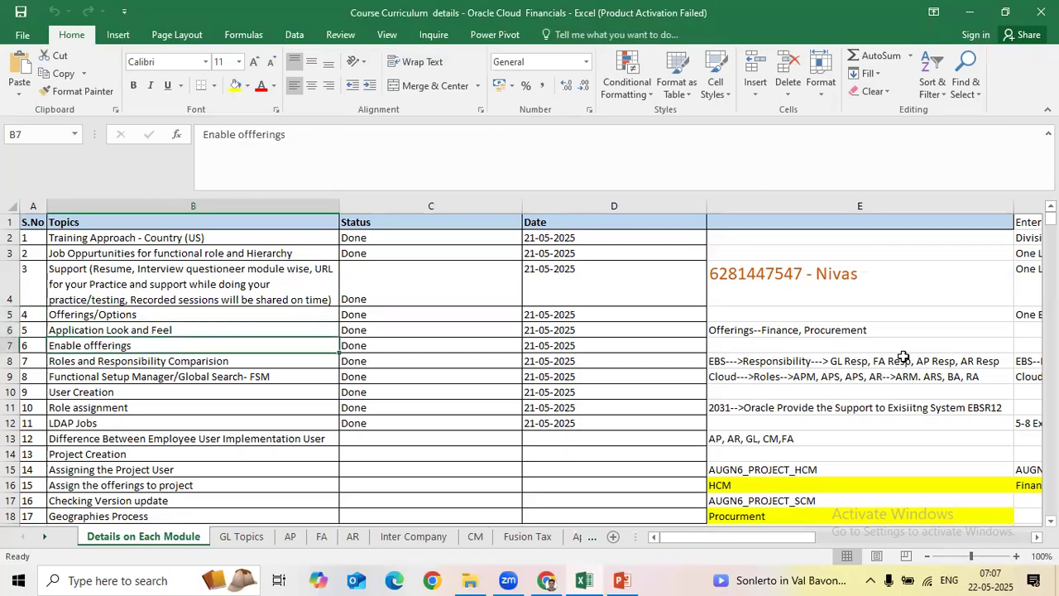
key("Down")
key("Down")
key("Up")
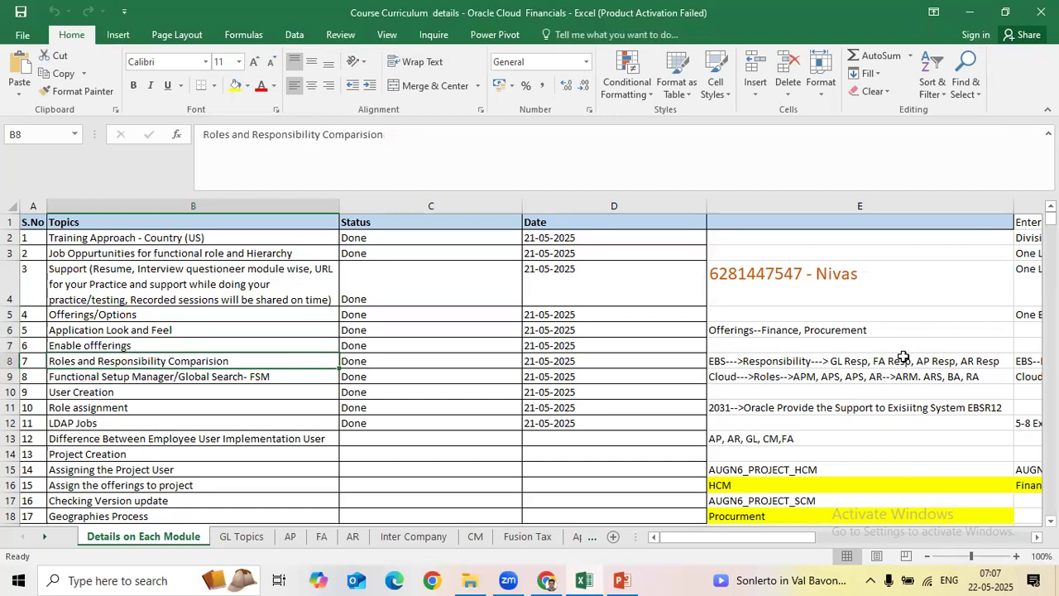
key("Down")
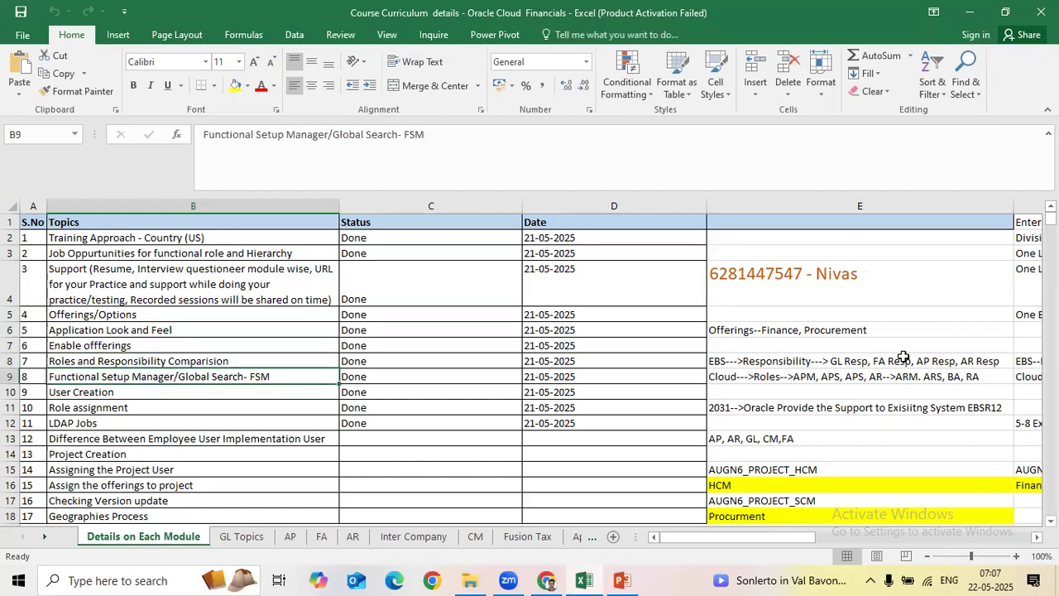
key("Down")
key("Down")
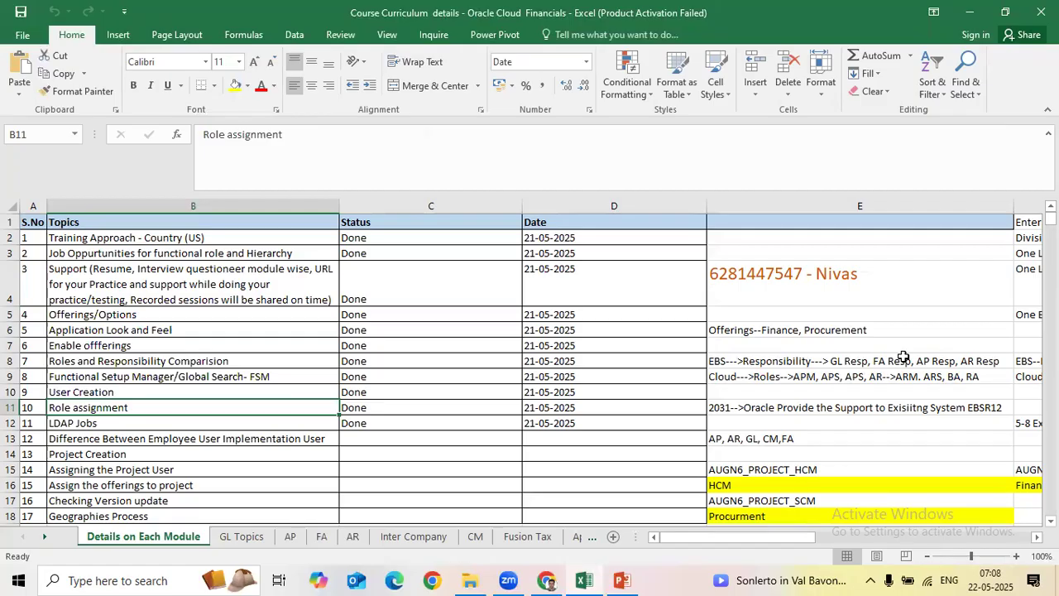
key("Down")
key("Up")
key("Up")
key("Up")
key("Up")
key("Up")
key("Up")
key("Up")
key("Up")
key("Up")
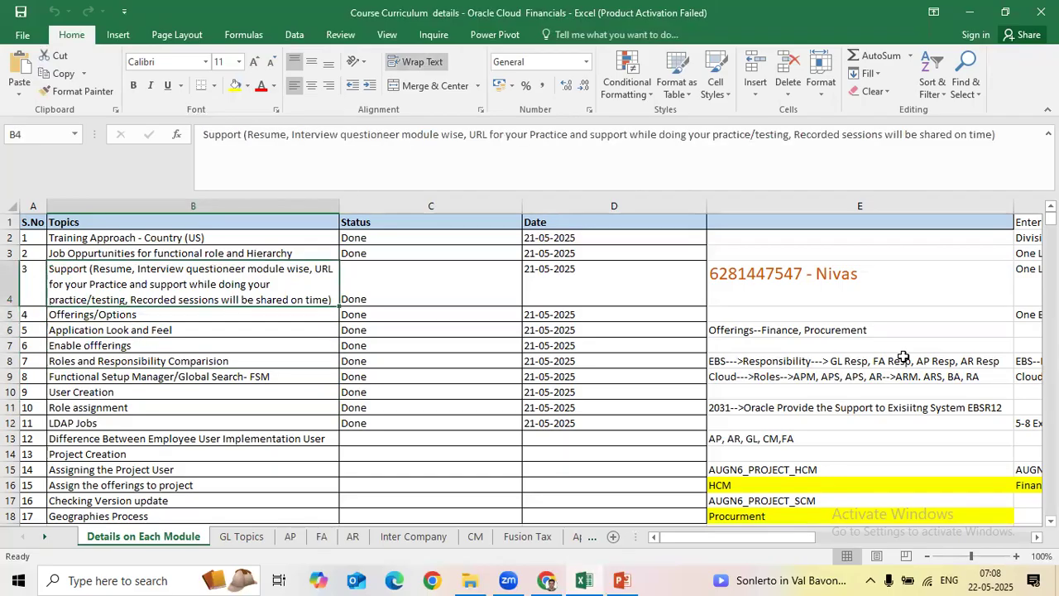
key("Down")
key("Down")
key("Down")
key("Down")
key("Down")
key("Down")
key("Down")
key("Down")
key("Down")
key("Down")
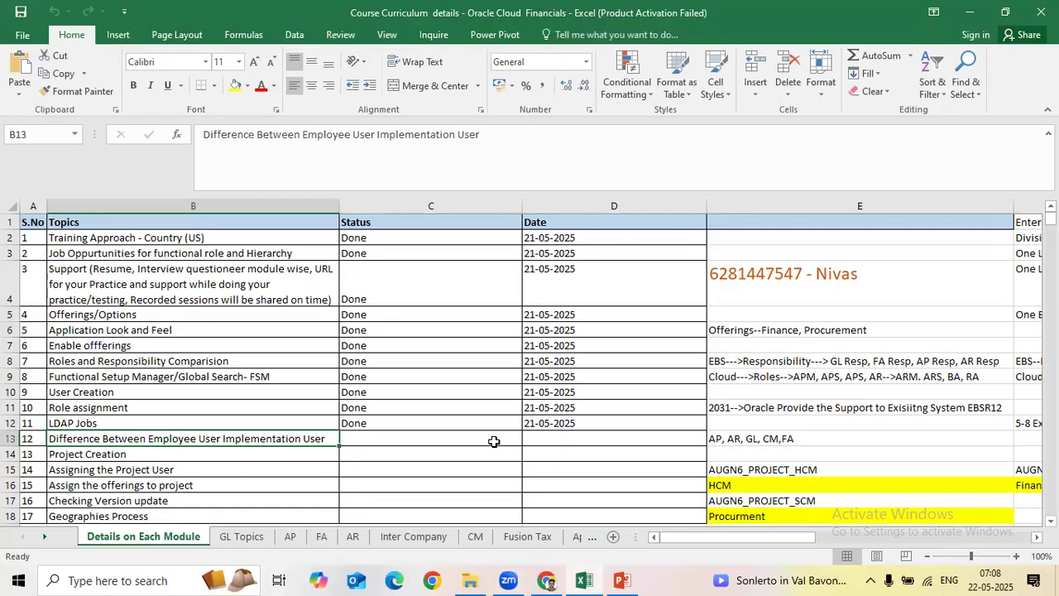
Step: Go through topics Project Creation to Geographies Process, then switch to the GL Topics sheet
scroll(489, 440, "down", 2)
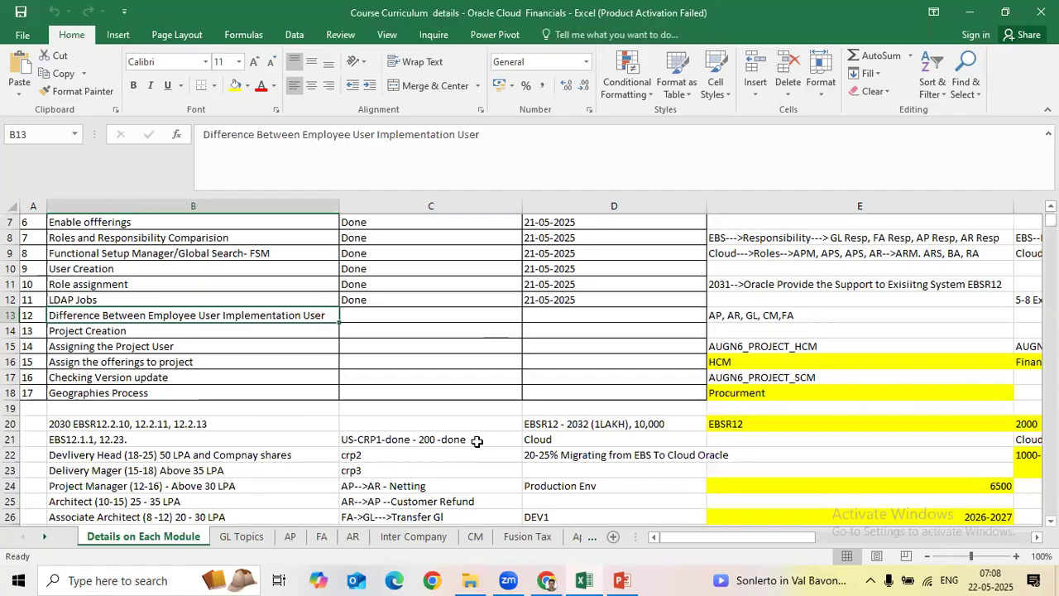
left_click(285, 334)
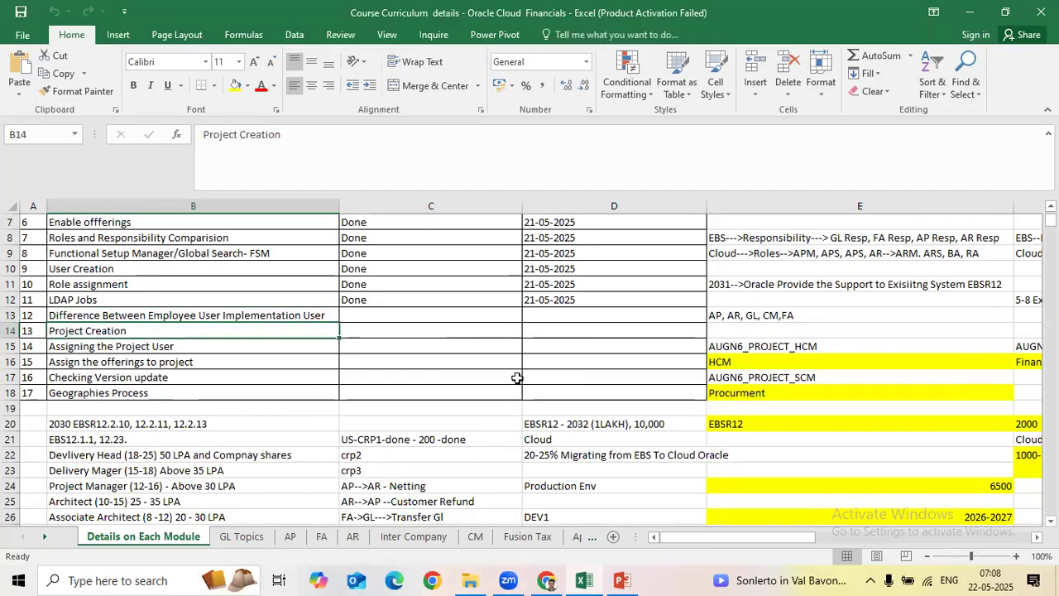
left_click(206, 345)
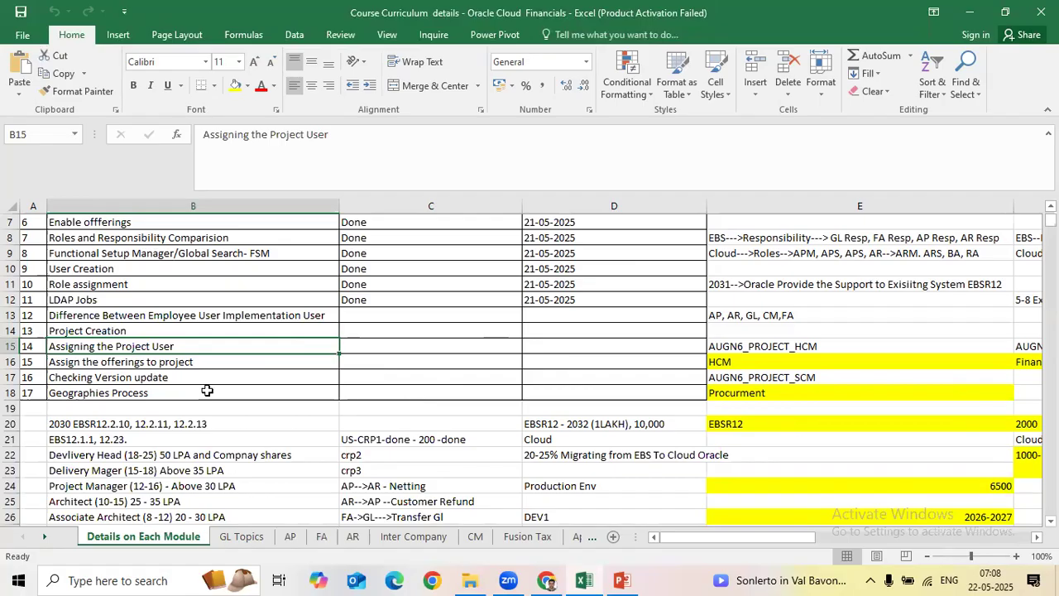
left_click(212, 360)
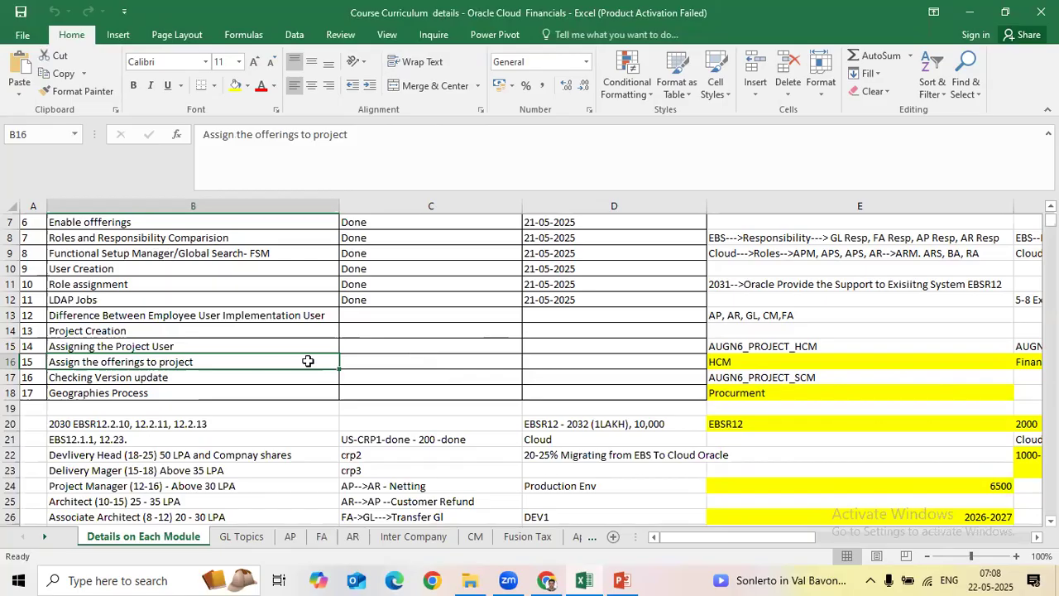
left_click(274, 377)
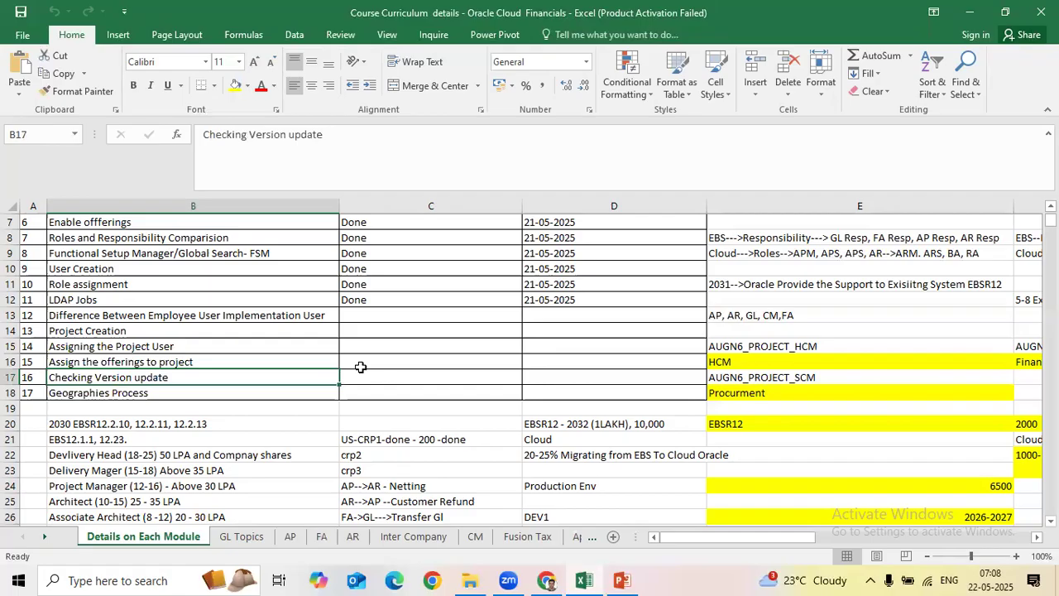
left_click(248, 394)
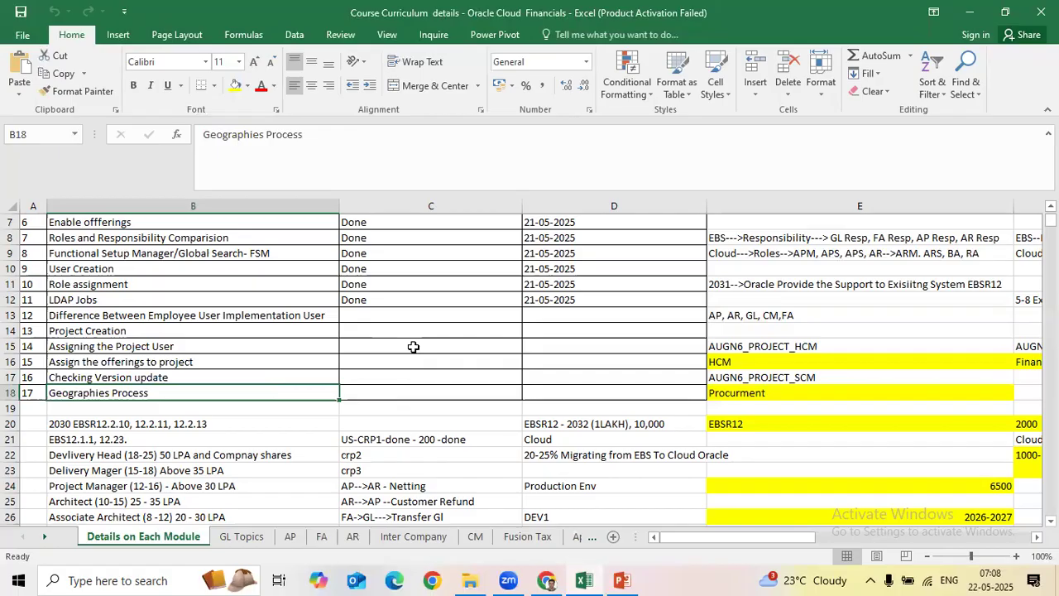
left_click(237, 536)
left_click(265, 238)
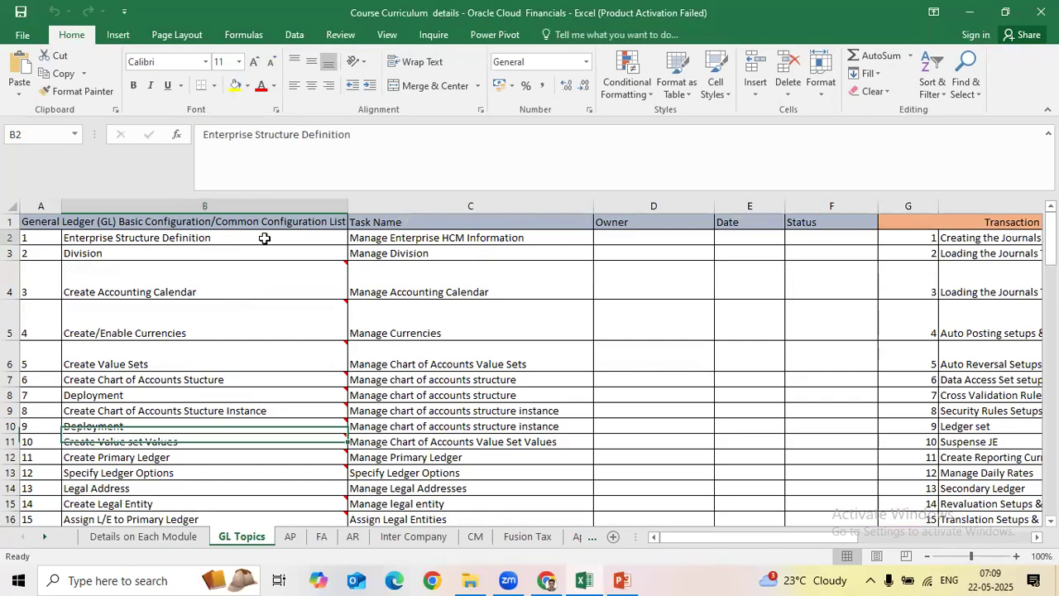
Step: Widen column B to fit its long header and select the configuration steps in rows 2–11
left_click_drag(262, 245, 298, 236)
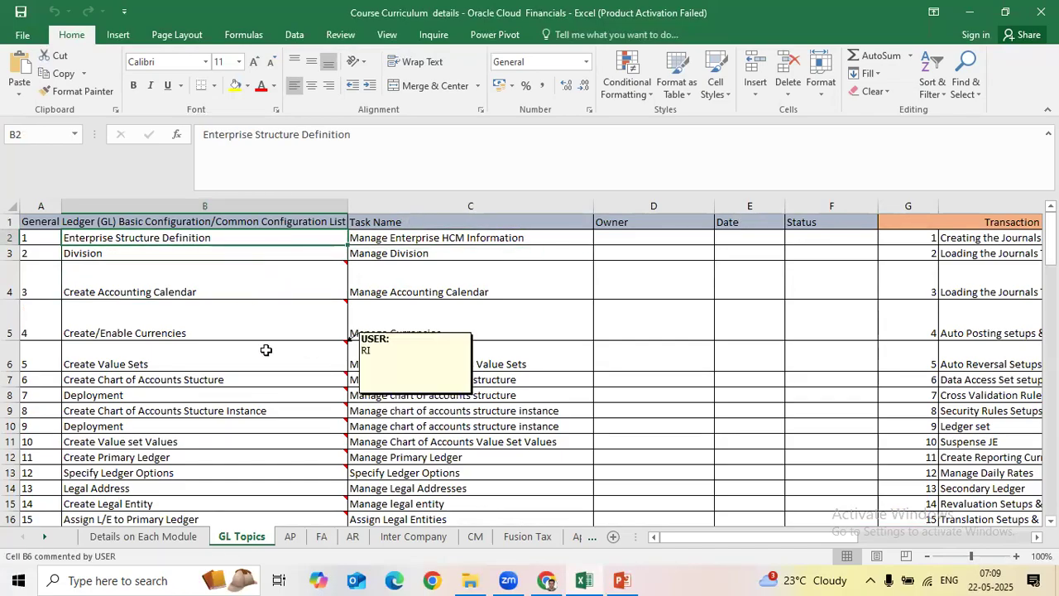
left_click_drag(347, 206, 369, 199)
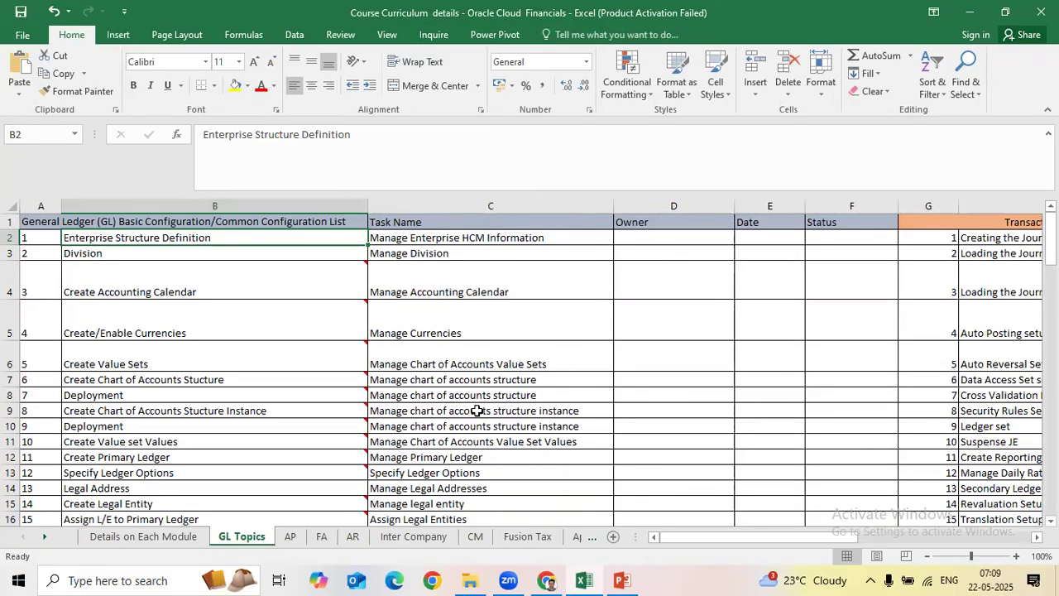
mouse_move(356, 425)
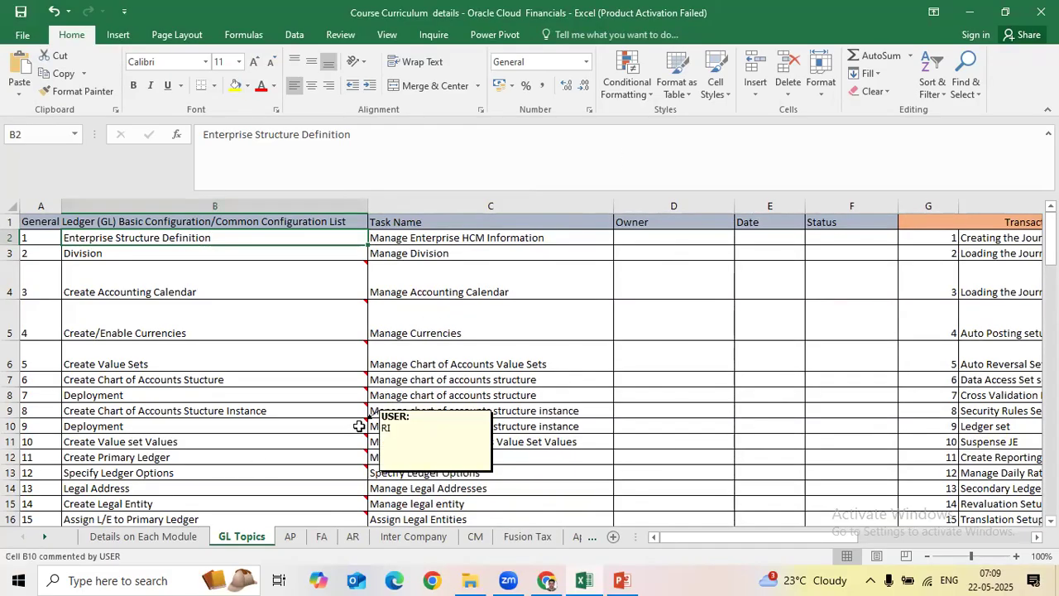
left_click(662, 301)
left_click_drag(282, 239, 284, 475)
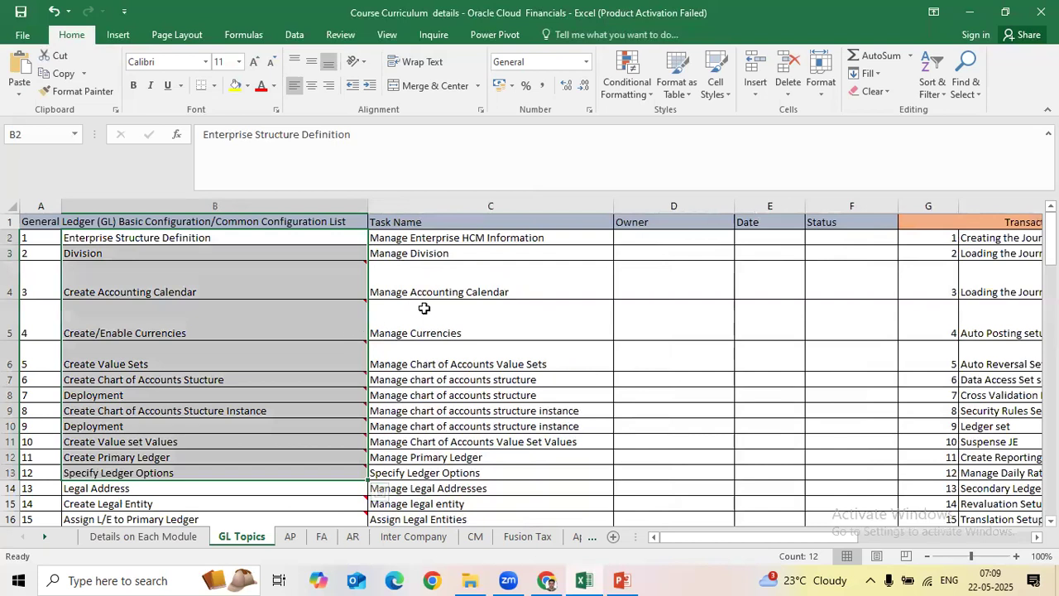
Step: Review the first ten to fifteen configuration steps, then go back to the Details on Each Module sheet
left_click(539, 288)
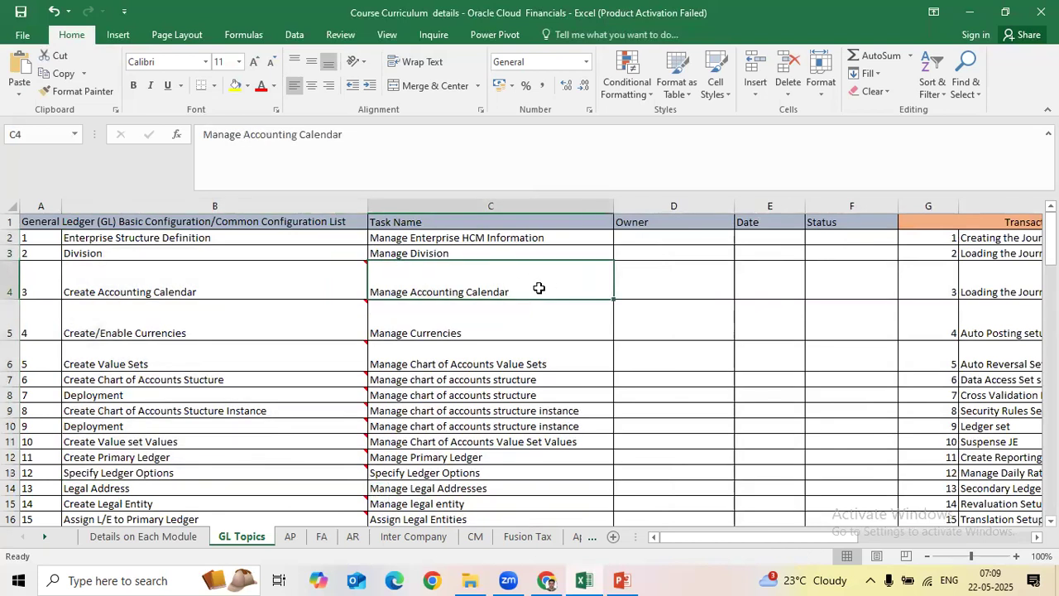
left_click_drag(264, 240, 256, 437)
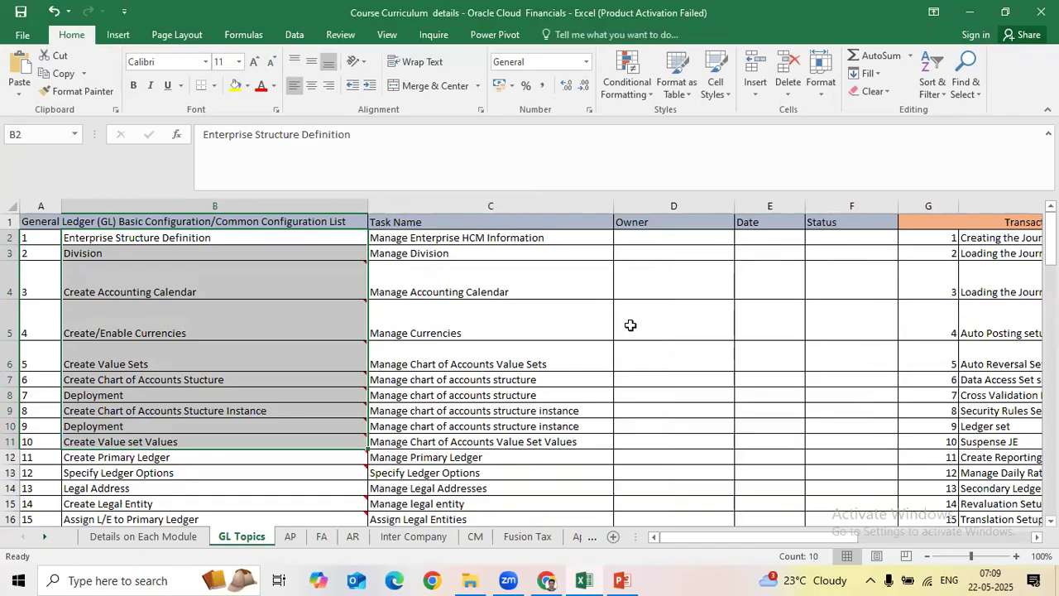
left_click_drag(275, 238, 279, 523)
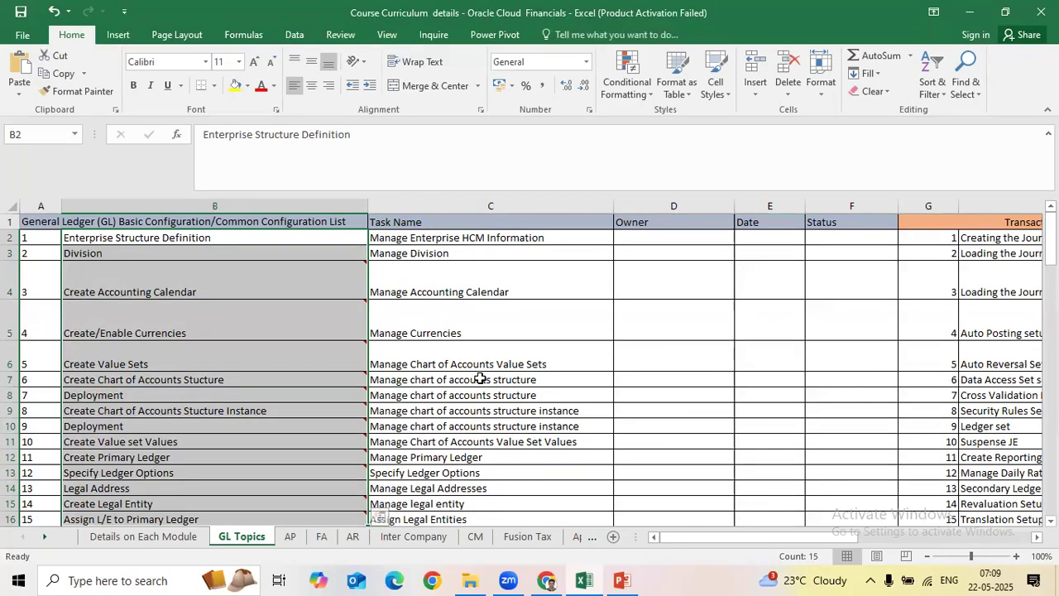
left_click_drag(273, 238, 307, 437)
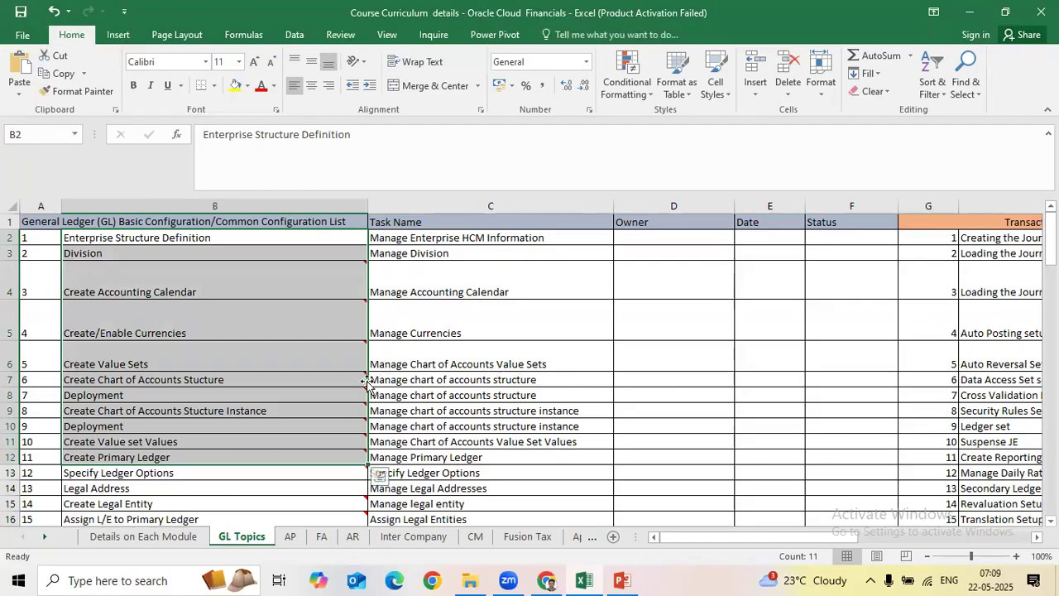
left_click(181, 536)
scroll(443, 378, "up", 1)
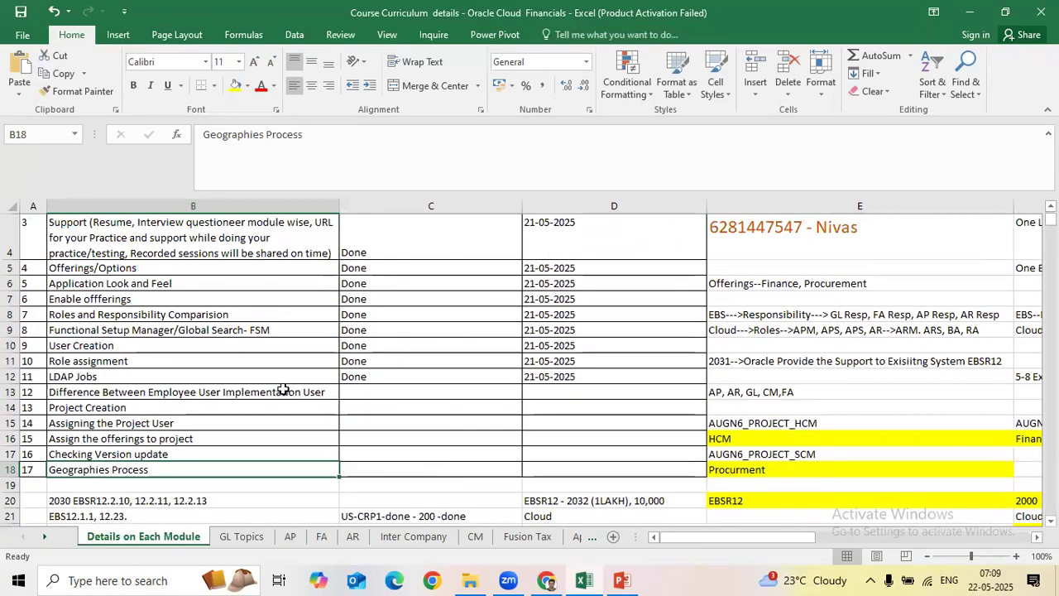
left_click(283, 391)
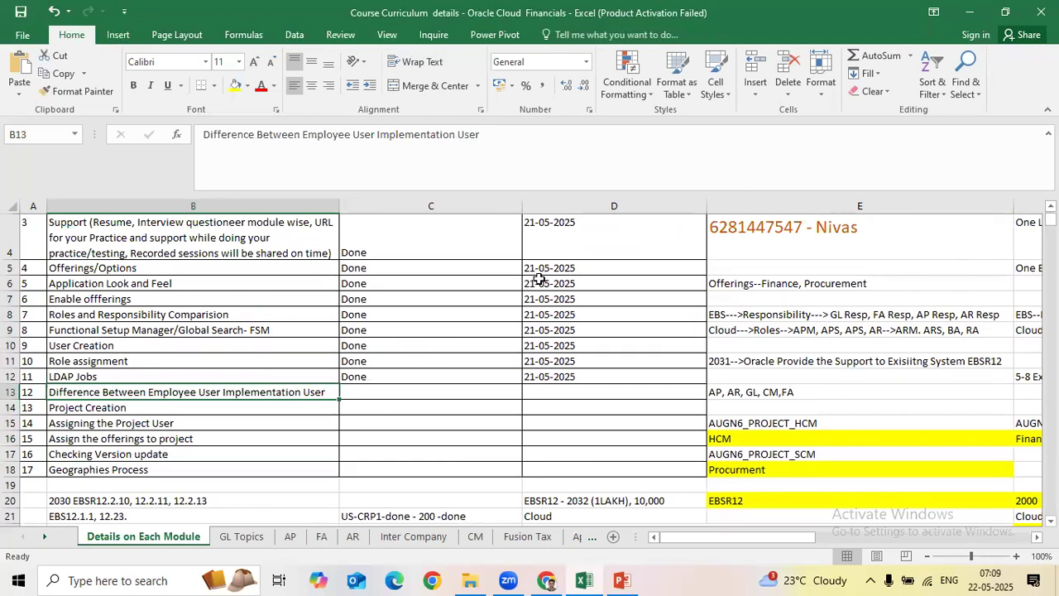
left_click(381, 47)
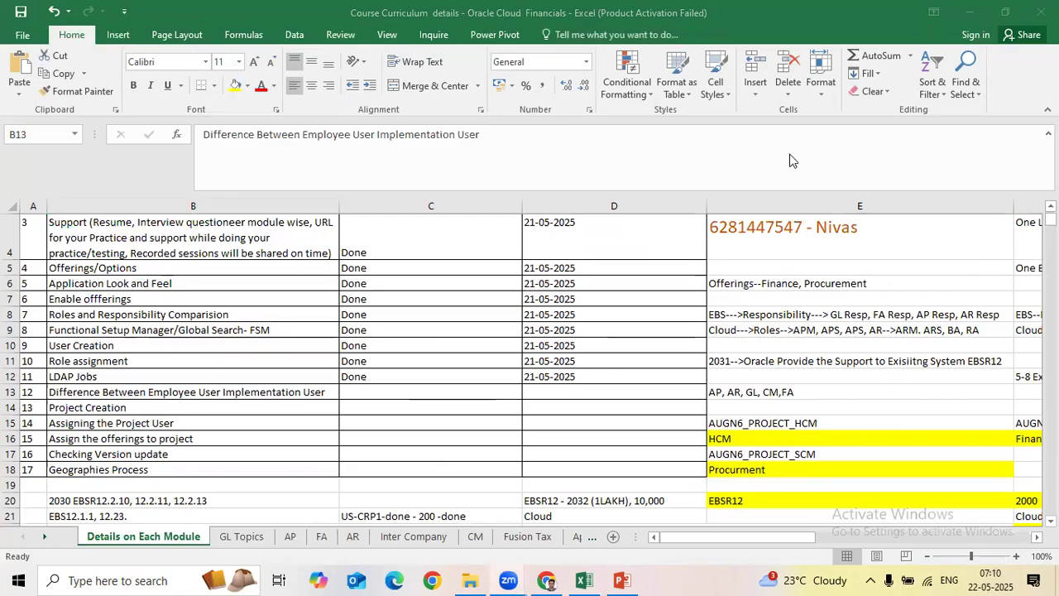
left_click(420, 400)
left_click(420, 399)
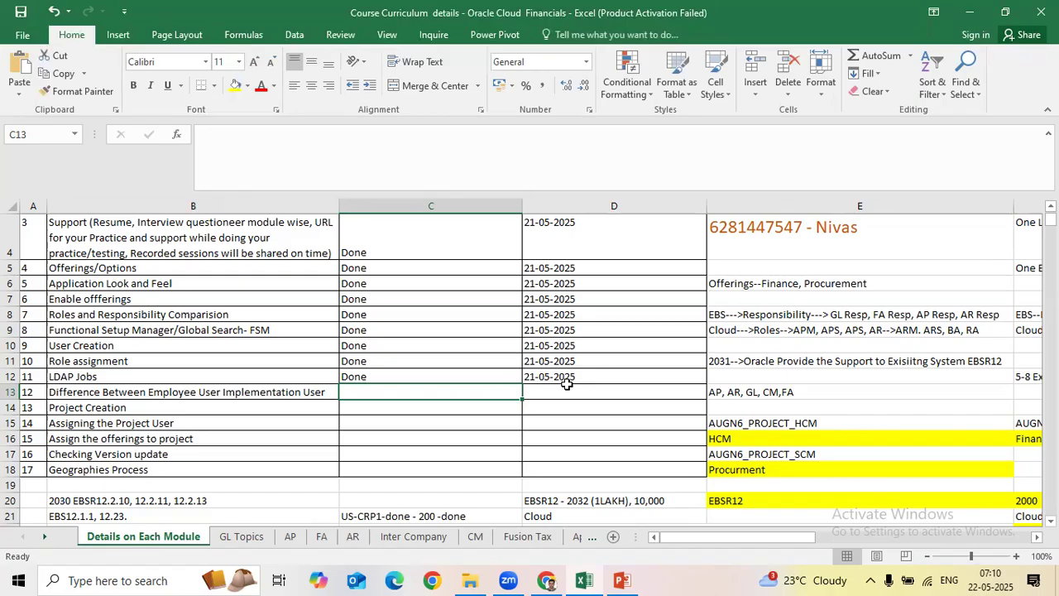
scroll(546, 303, "down", 5)
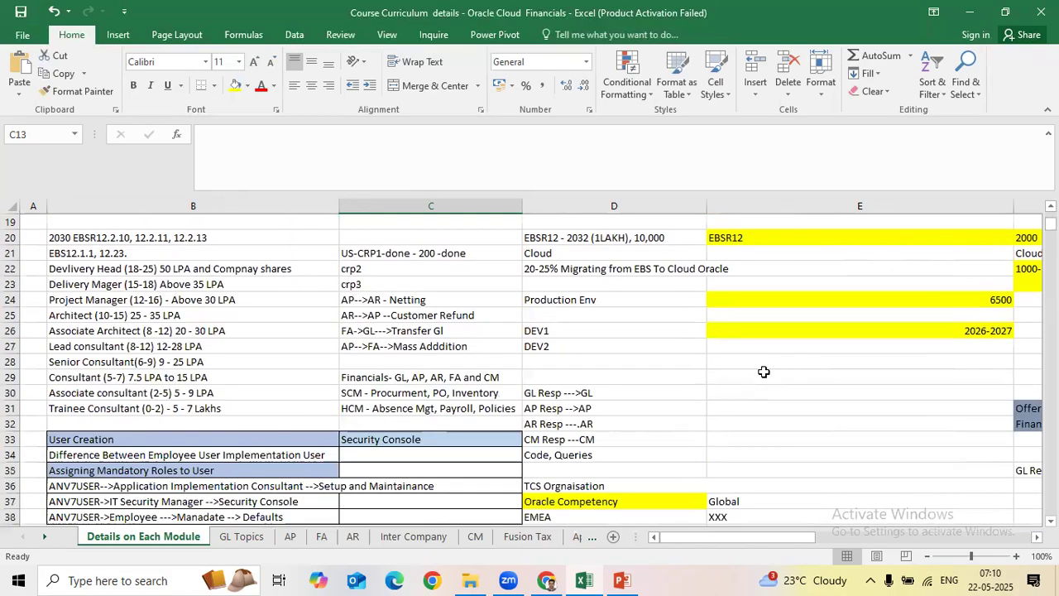
Step: Enter 'Employee User' in E29 and 'Master Card' in E28
left_click(764, 371)
type("Emplo")
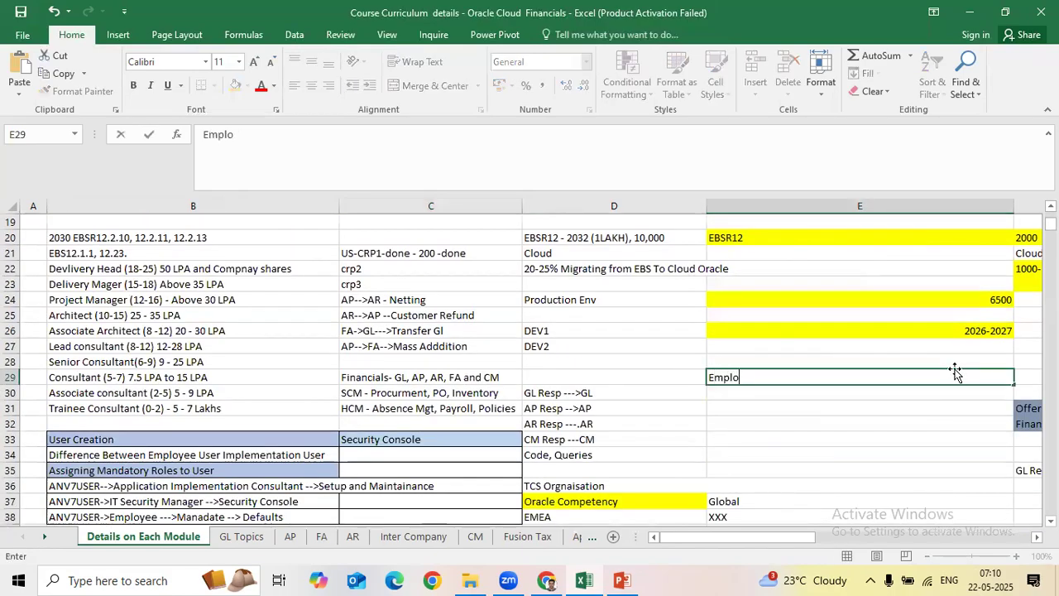
type("yee User")
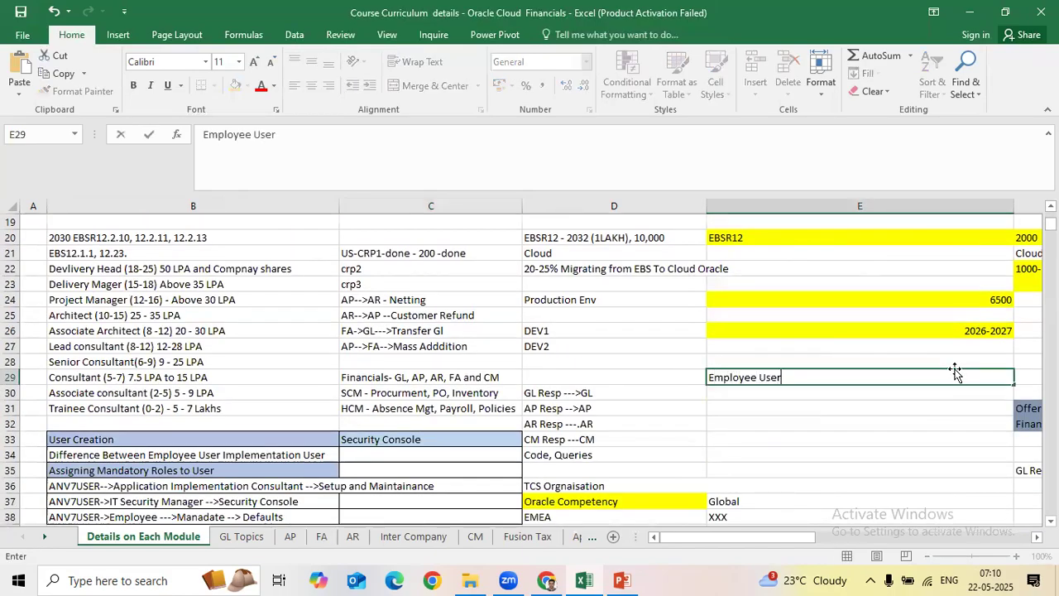
key("Tab")
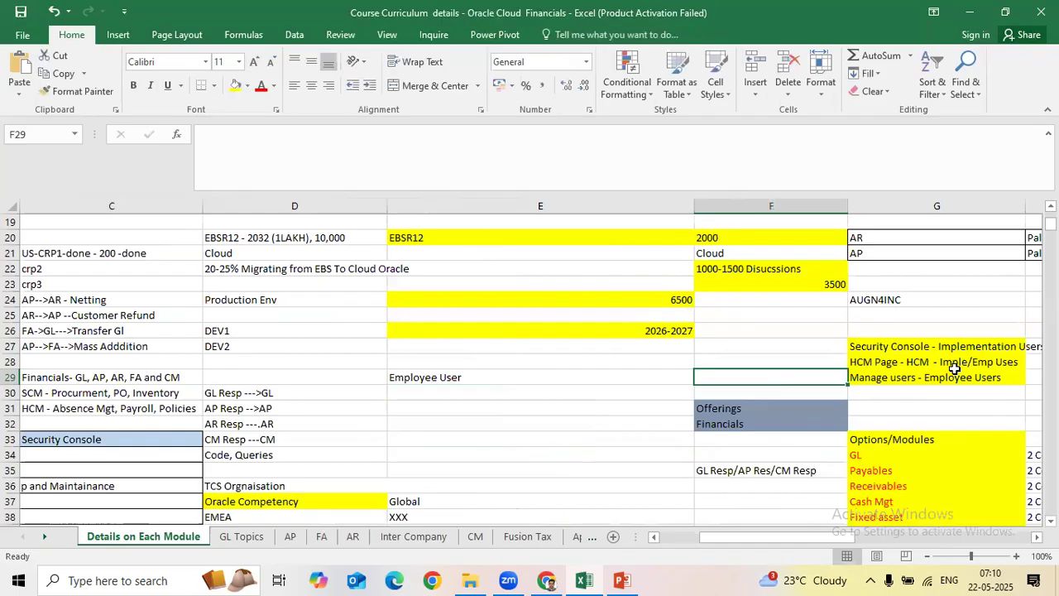
left_click(658, 362)
type("Master Crd")
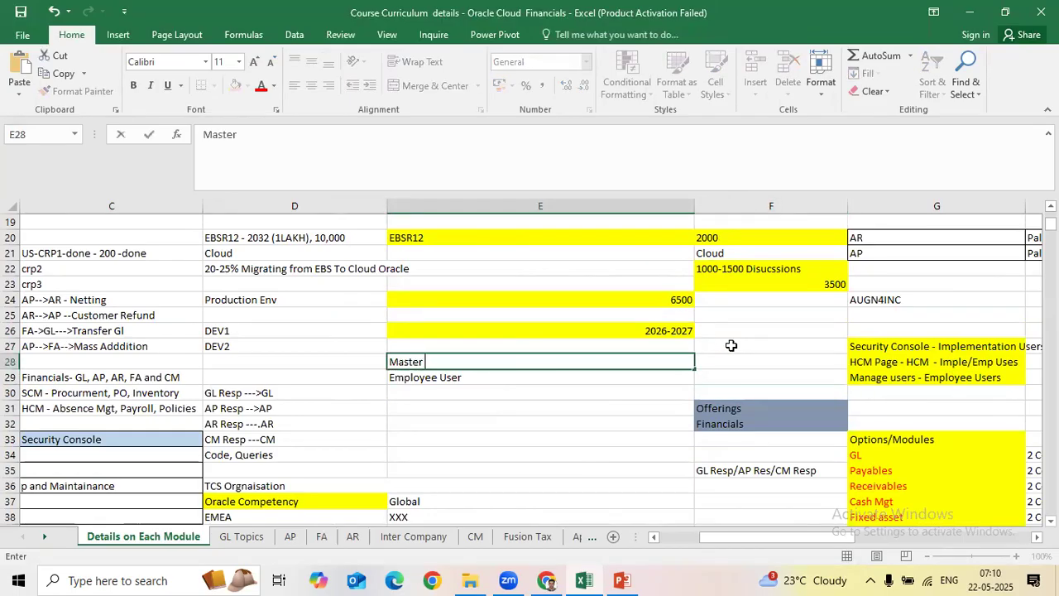
key("BackSpace")
key("BackSpace")
type("ard")
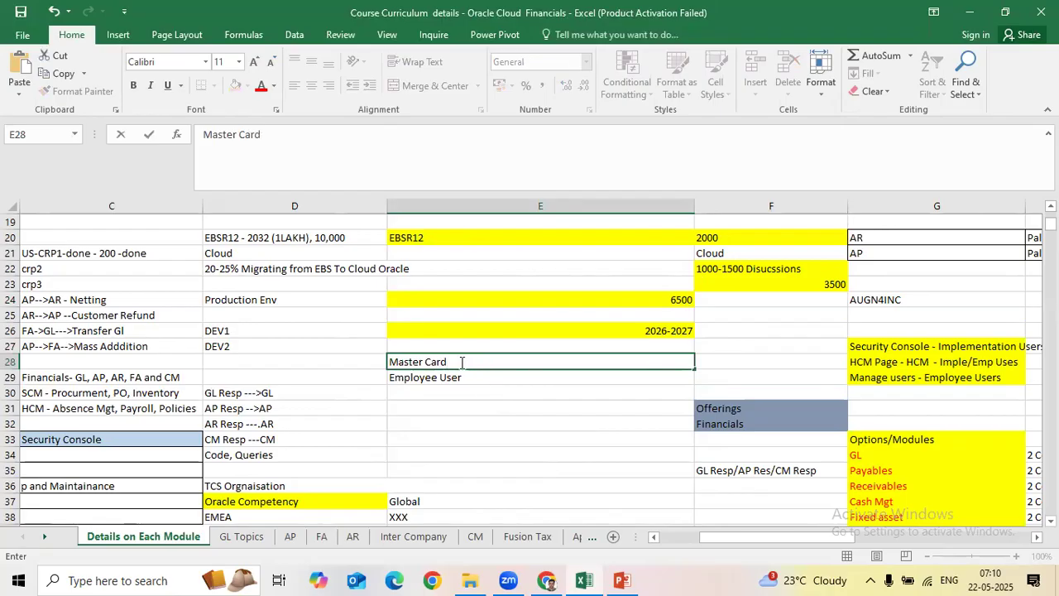
Step: Move the Employee User text into E28 so it reads 'Master Card (Employee User)'
double_click(483, 378)
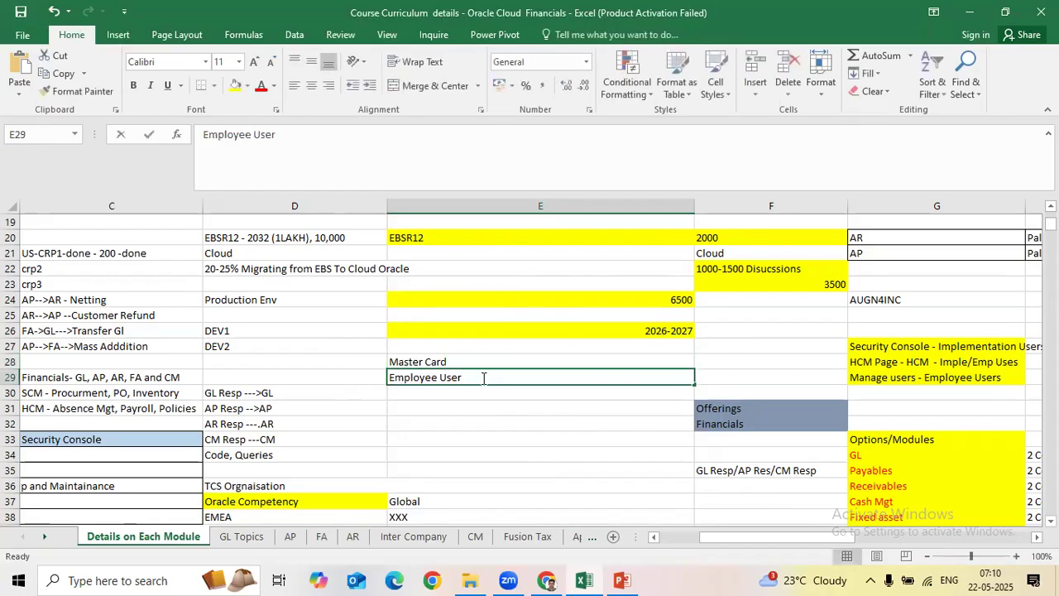
key("ctrl+shift+Left")
key("ctrl+shift+Left")
key("ctrl+c")
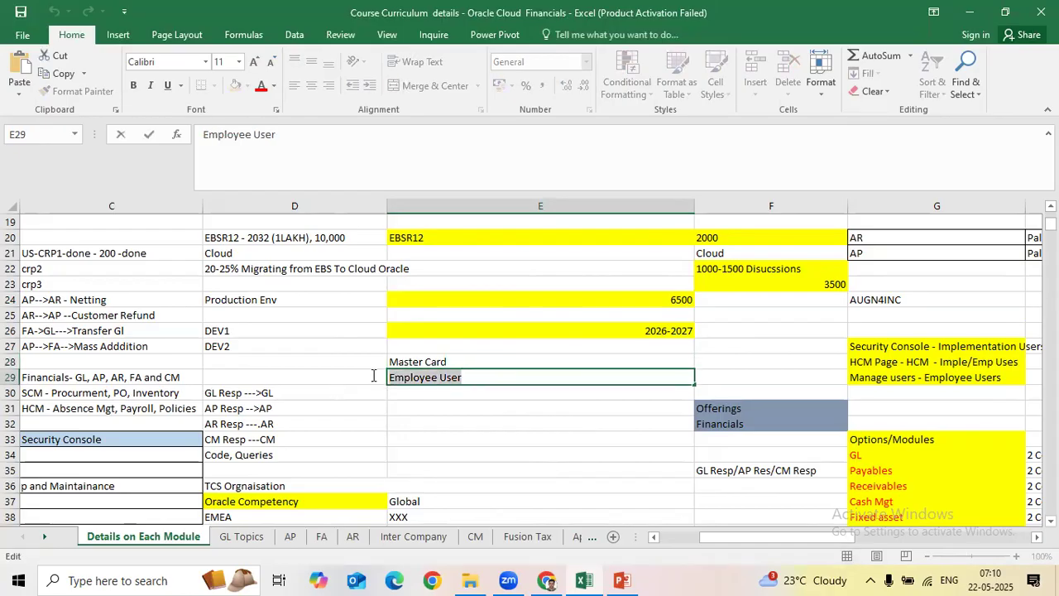
key("BackSpace")
double_click(471, 361)
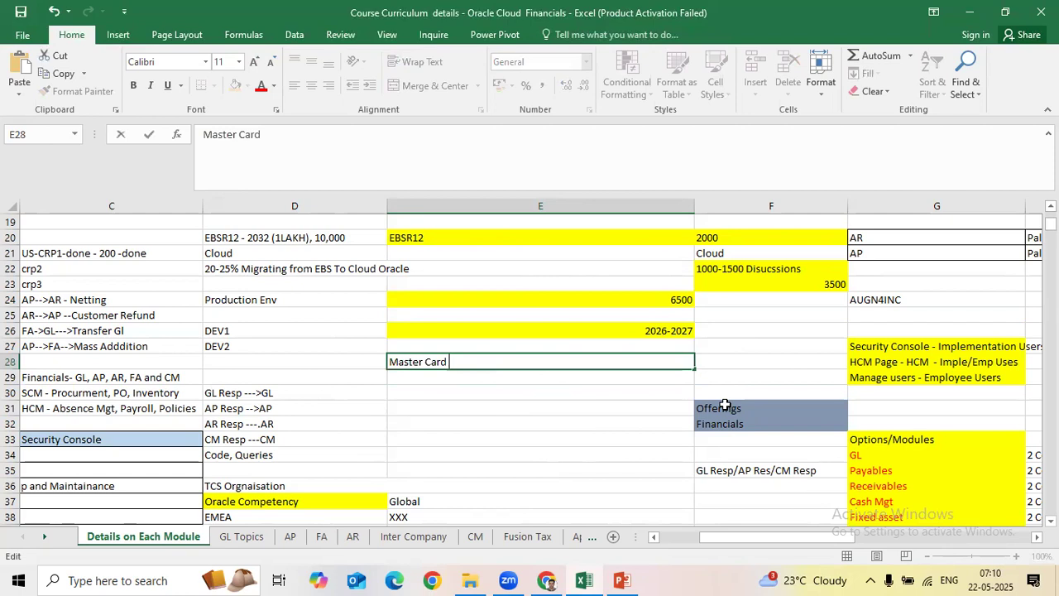
type("(")
key("ctrl+v")
type(")")
key("Return")
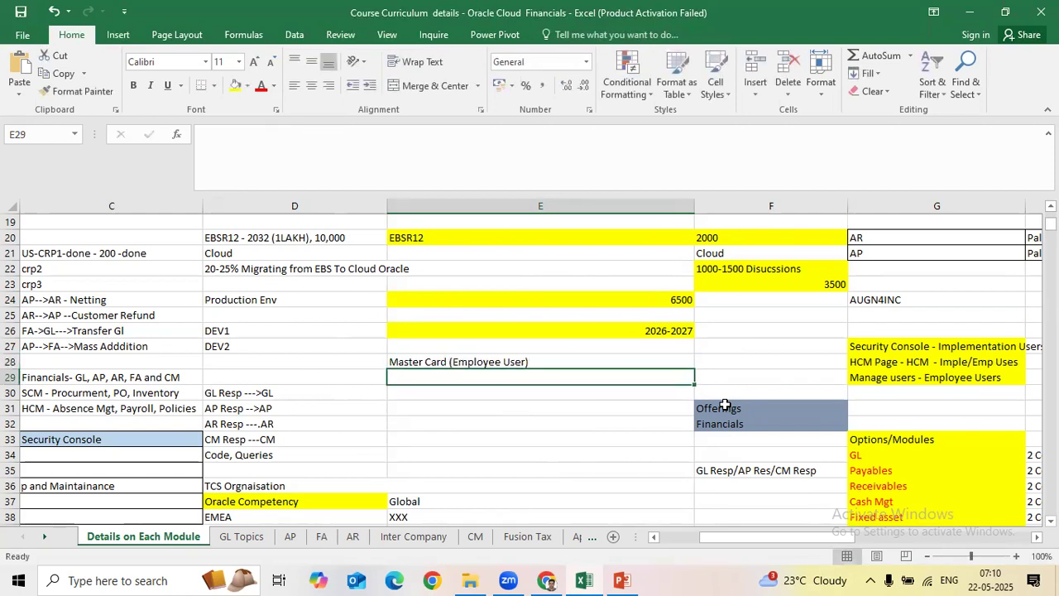
Step: Enter TCS/CTS/Infy in cell D29
left_click(377, 381)
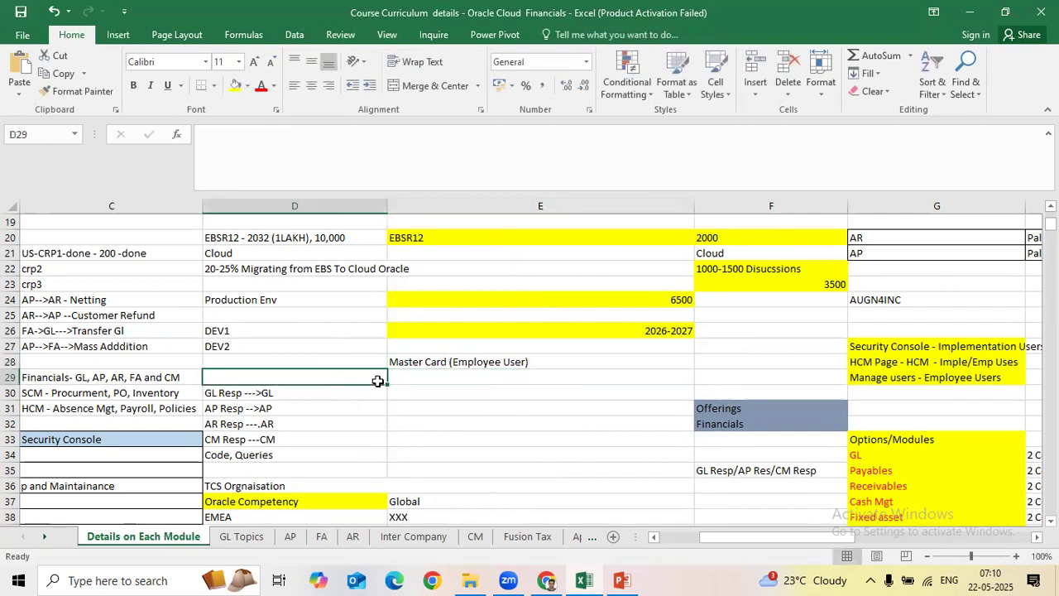
type("TCS")
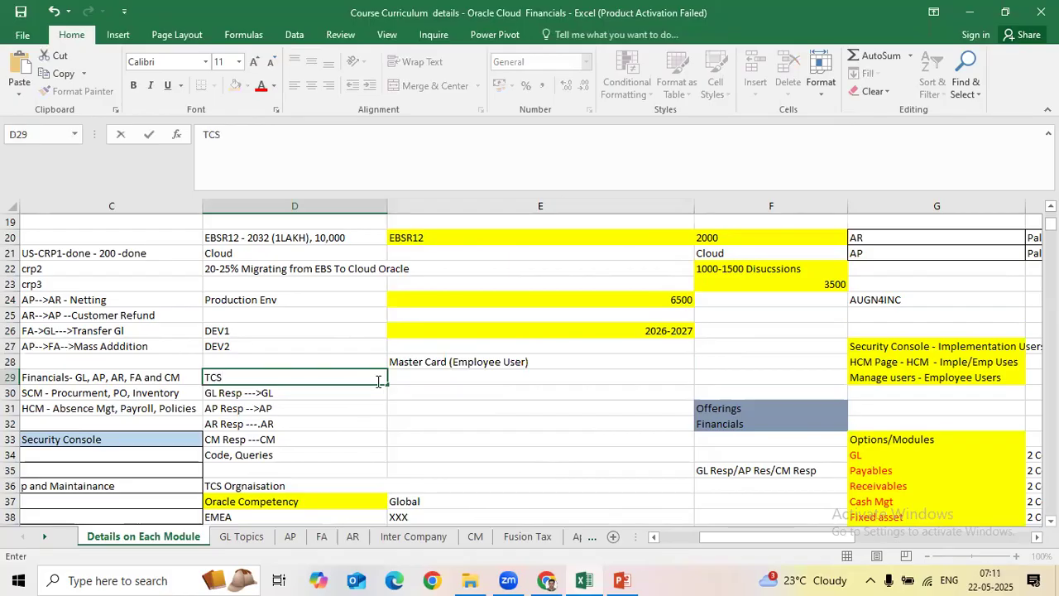
type("/CTS/Infy")
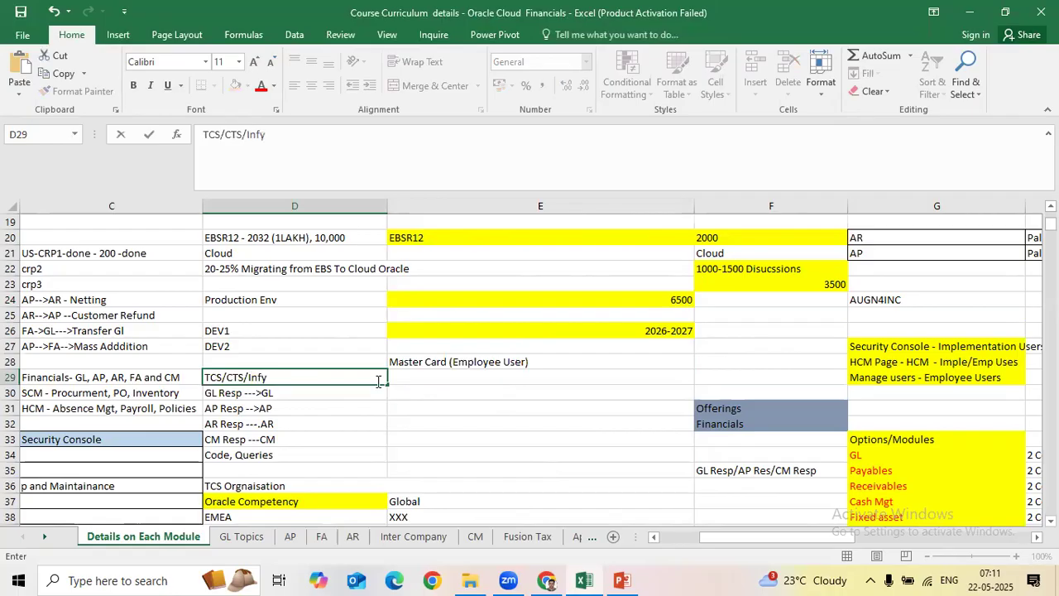
key("Tab")
left_click(306, 370)
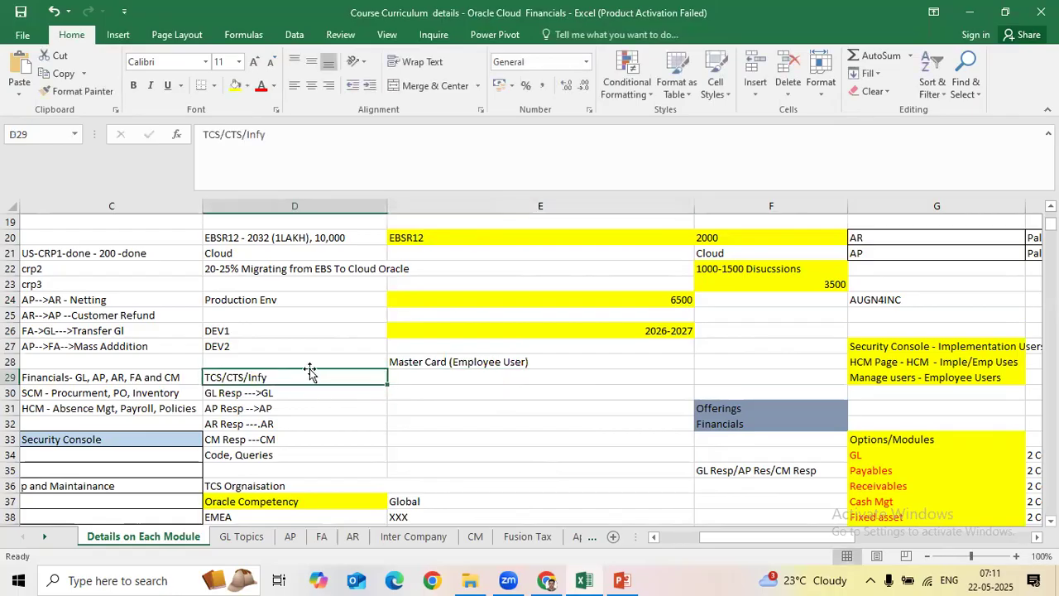
Step: Enter 'Finance (Implementation Users)' in cell E29
left_click(409, 375)
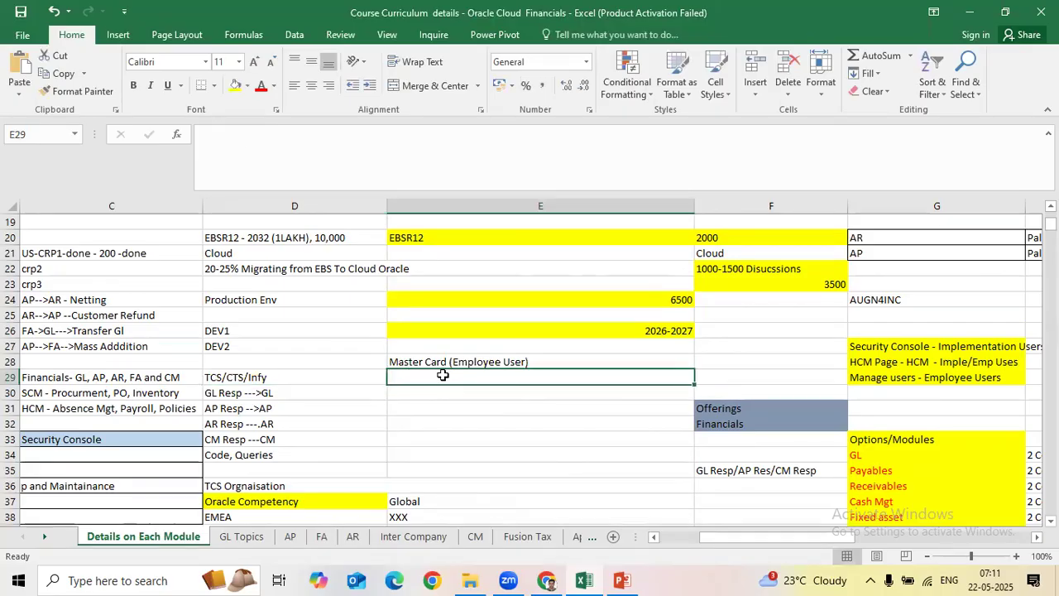
type("FInance")
key("BackSpace")
type("c")
key("BackSpace")
type("e ")
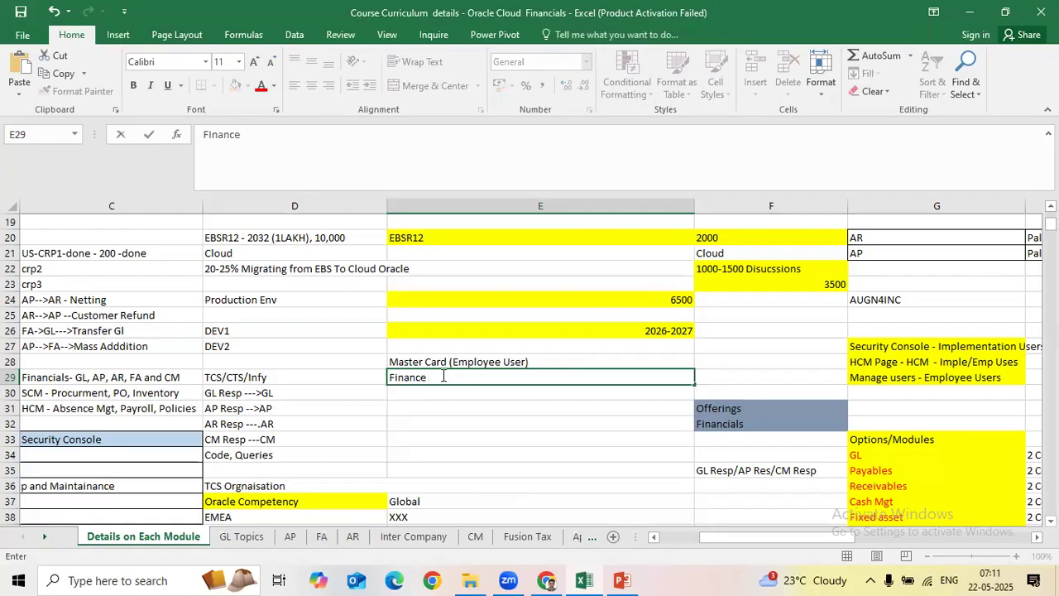
type("(")
type("Im")
key("BackSpace")
type("mplementation Users)")
key("Return")
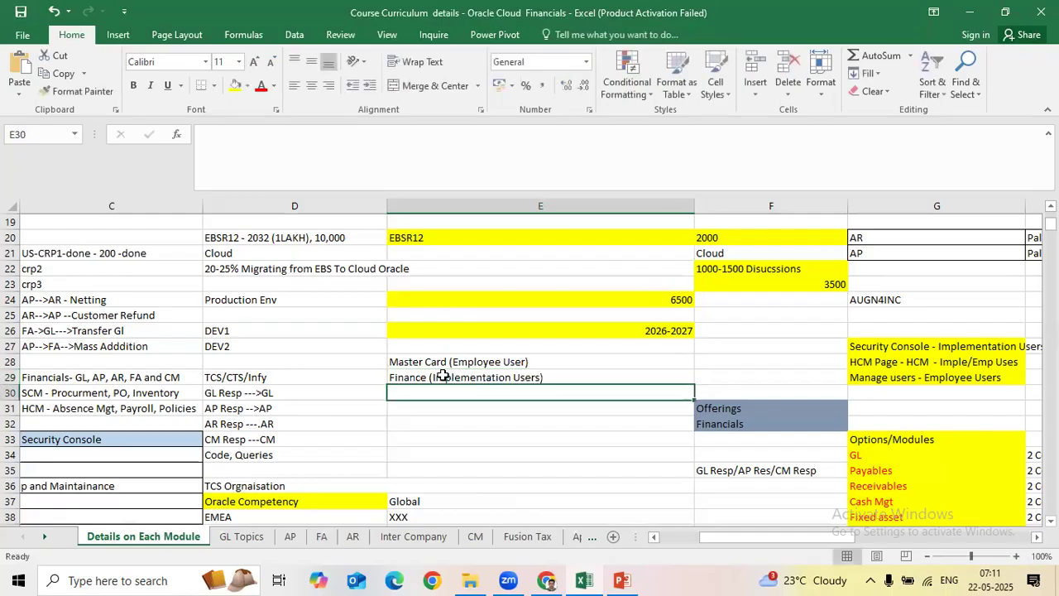
left_click(385, 382)
left_click(416, 388)
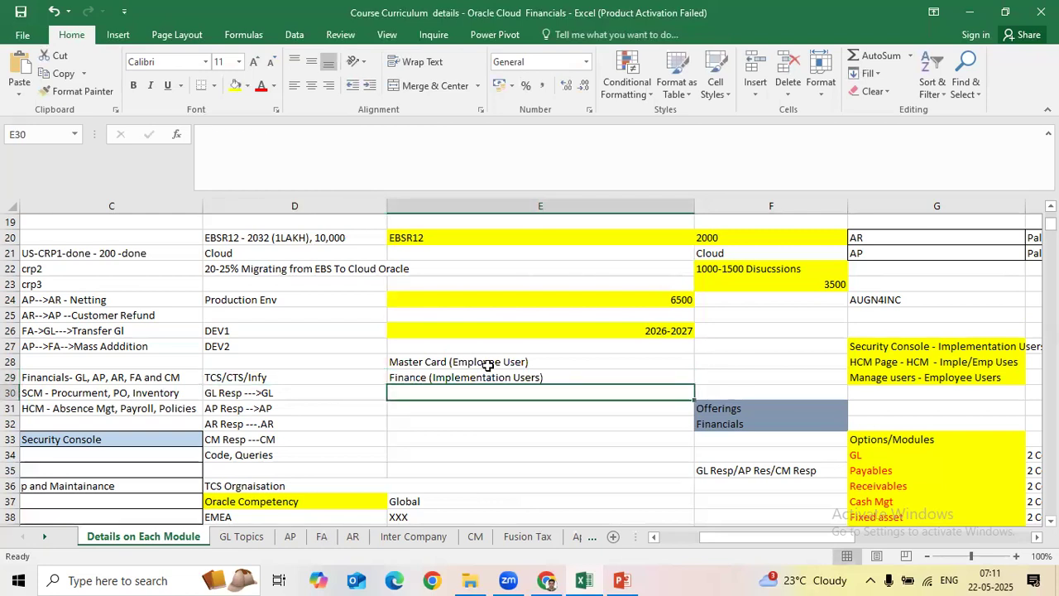
left_click(531, 362)
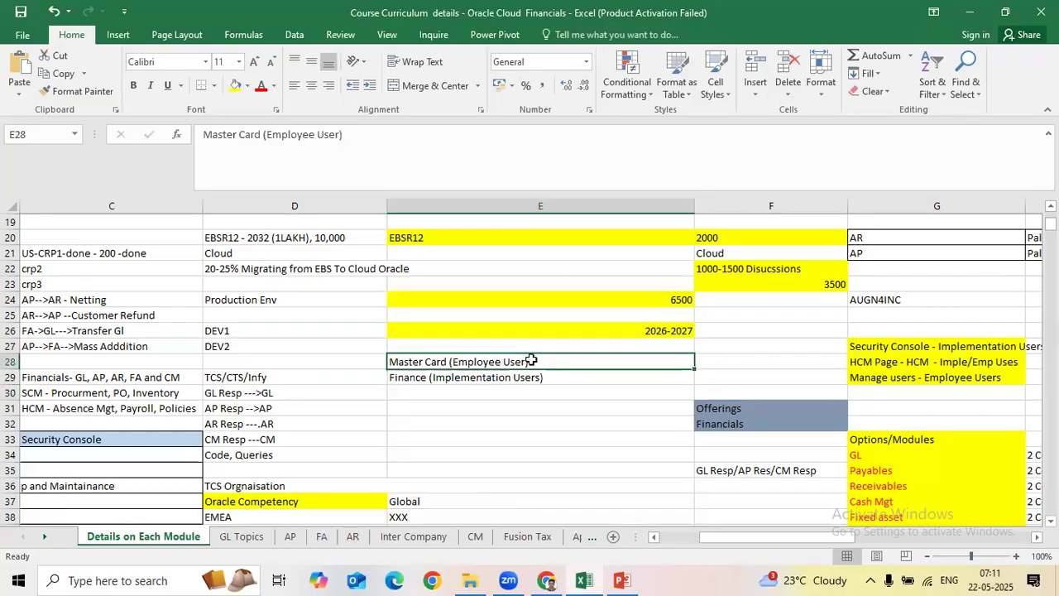
double_click(531, 362)
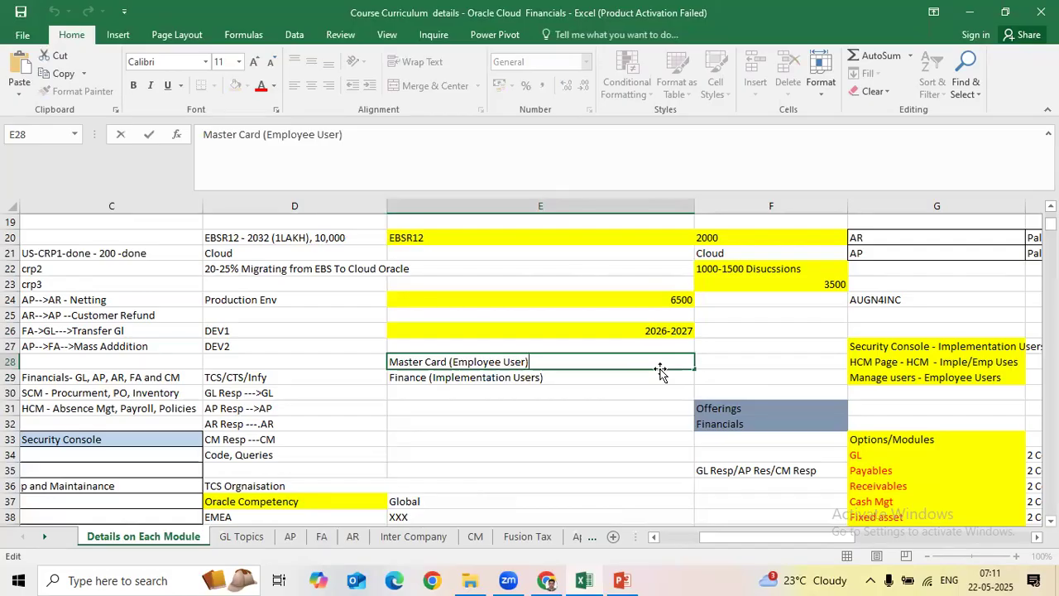
left_click_drag(546, 362, 388, 362)
left_click(541, 360)
left_click(568, 378)
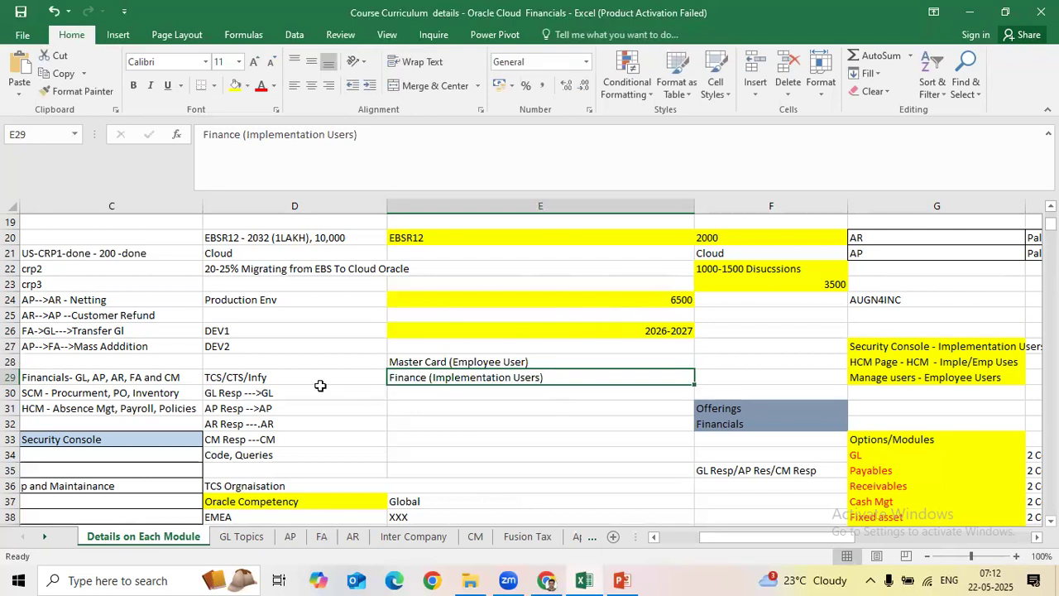
left_click(364, 392)
left_click(368, 376)
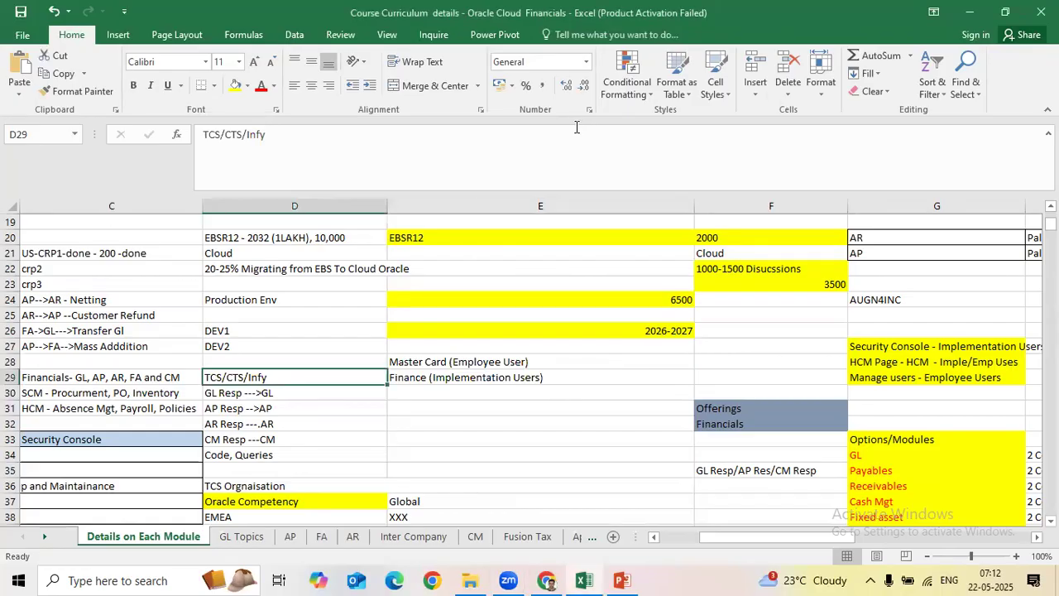
left_click(512, 396)
left_click(470, 364)
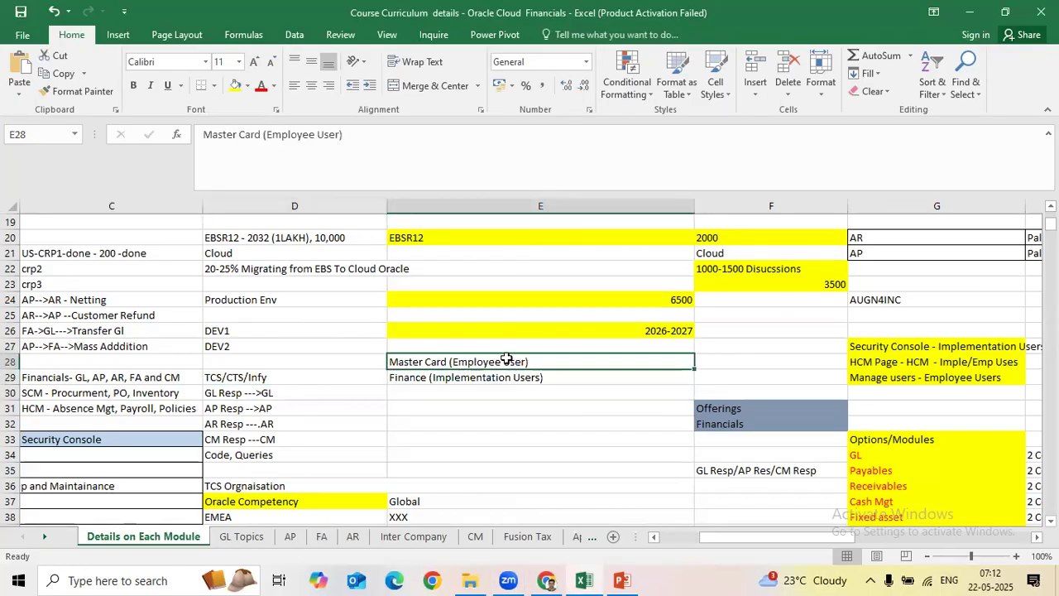
left_click(527, 395)
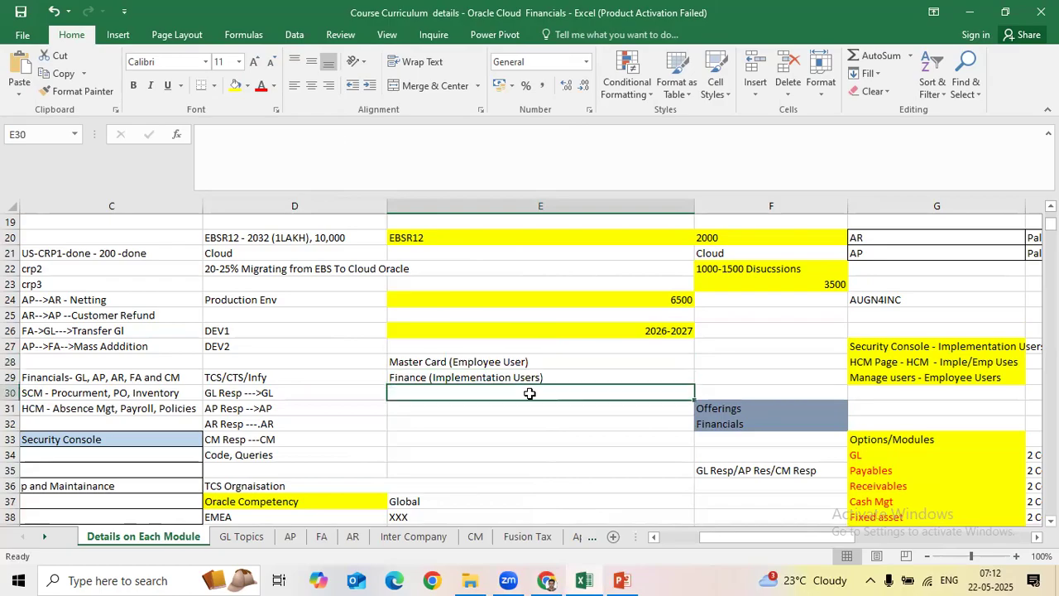
left_click_drag(505, 362, 517, 379)
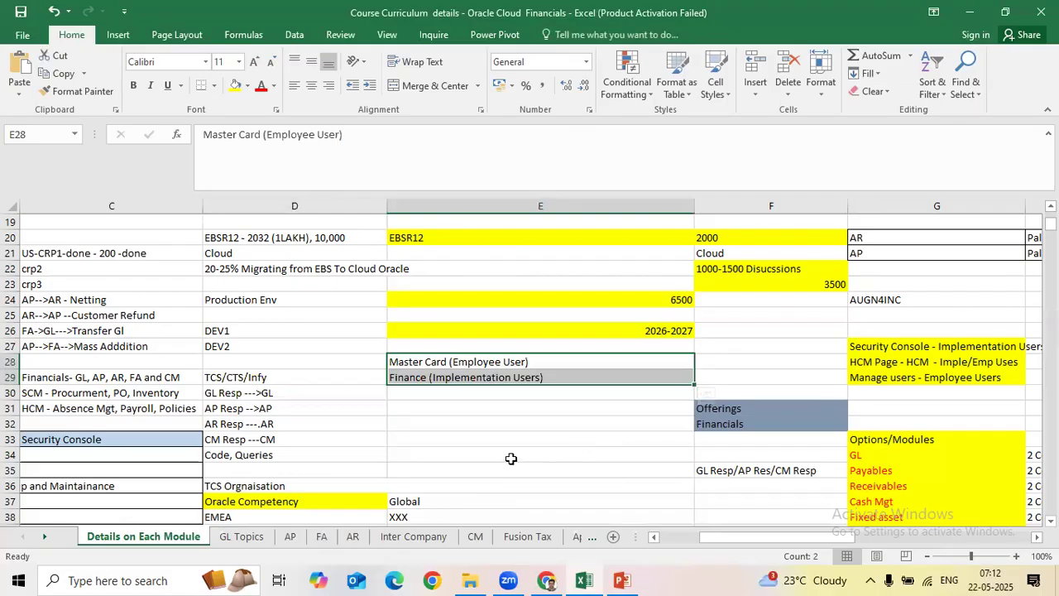
left_click(548, 580)
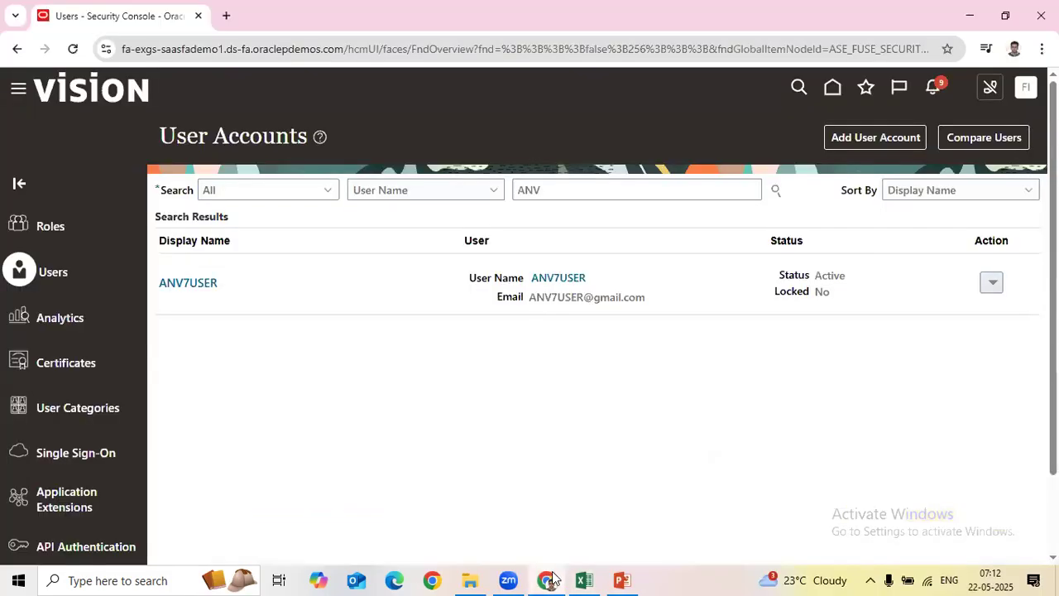
Step: Open the listed user's account details and look through them
left_click(197, 286)
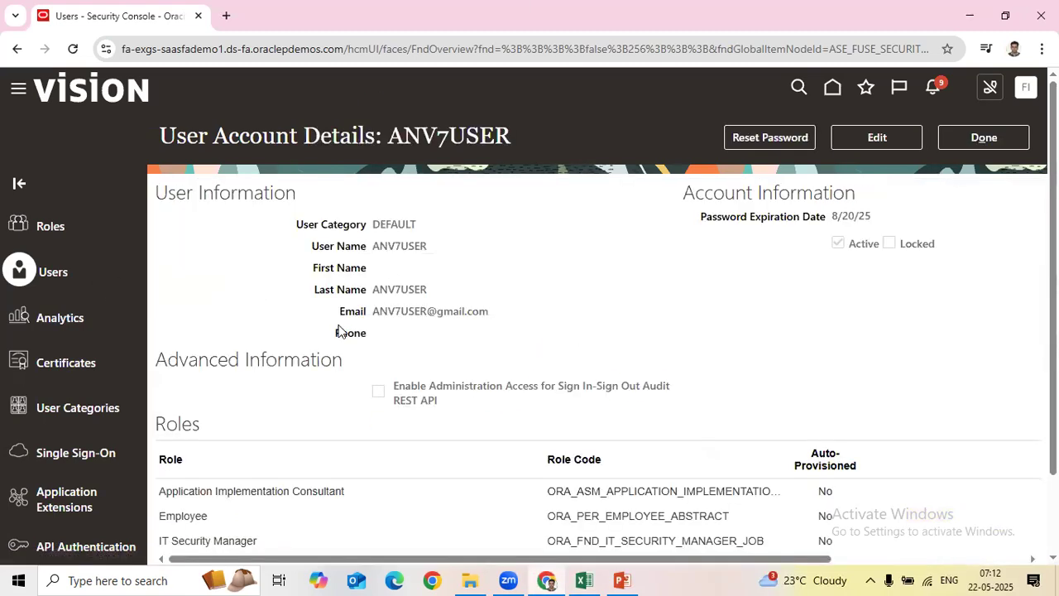
scroll(958, 260, "down", 2)
scroll(941, 211, "up", 2)
Step: Duplicate the browser tab and load the Fusion home page by trimming the URL after the domain
right_click(148, 16)
left_click(208, 155)
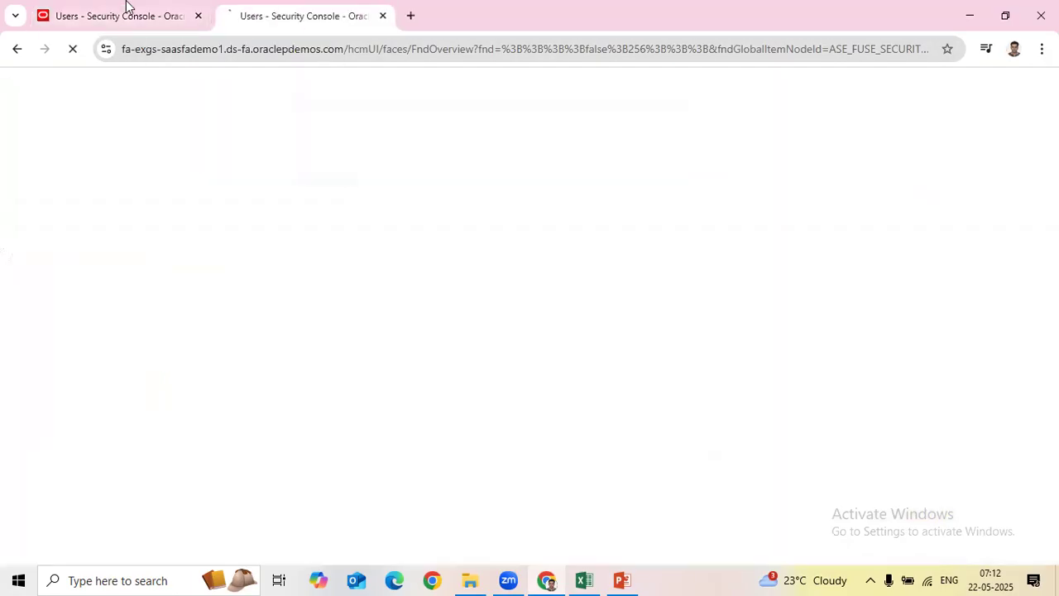
left_click(141, 18)
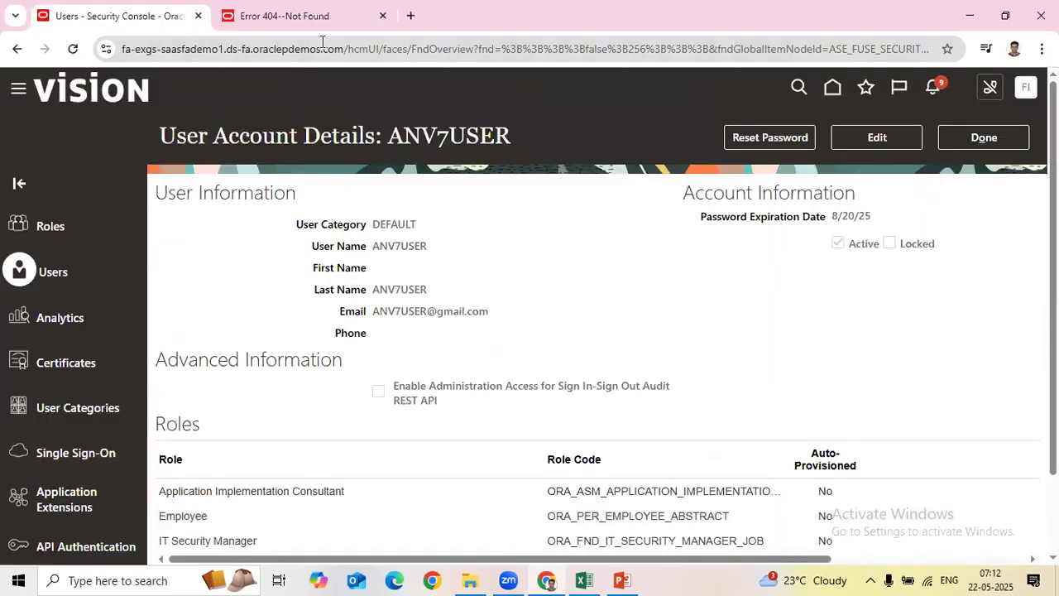
left_click(308, 17)
left_click(373, 52)
left_click(371, 52)
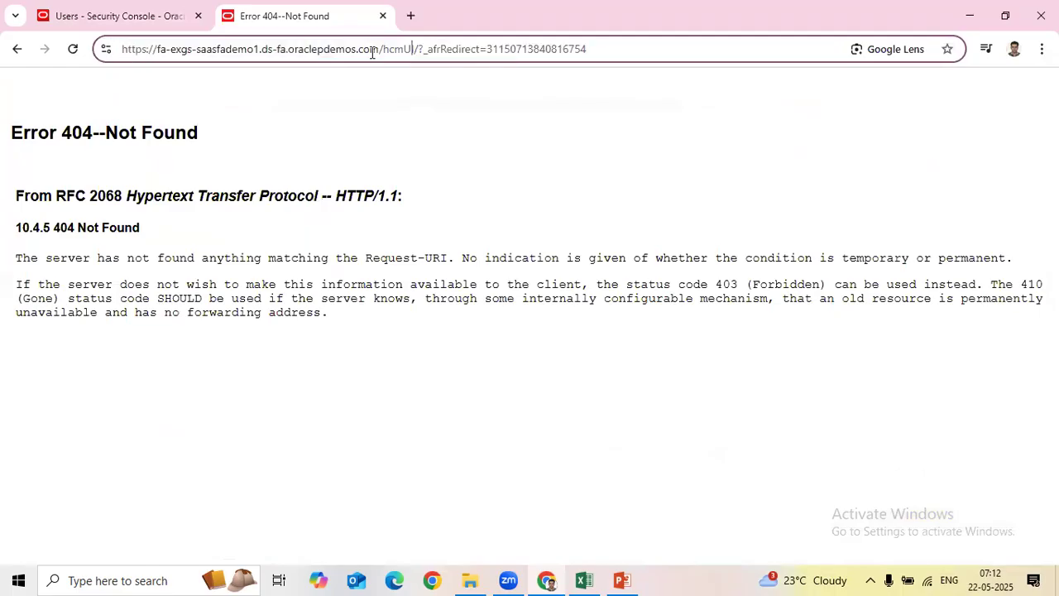
left_click_drag(378, 51, 590, 49)
key("BackSpace")
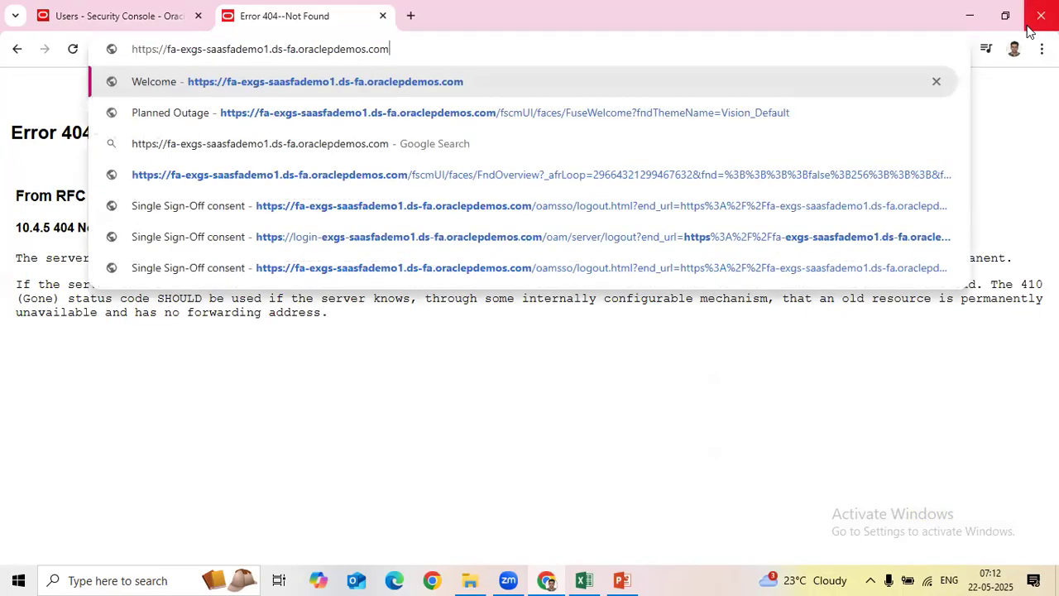
key("Return")
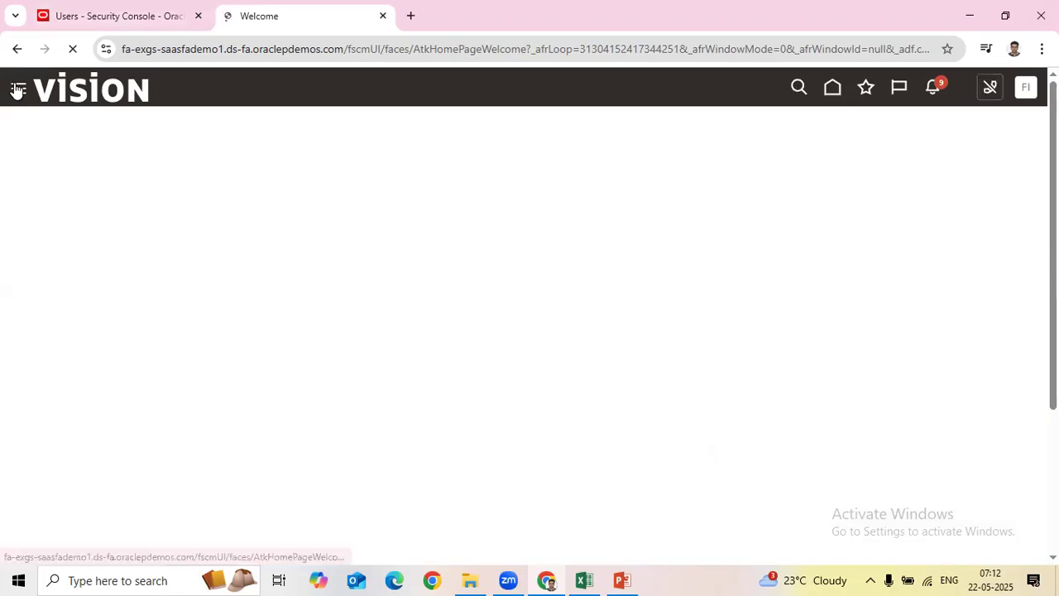
left_click(20, 91)
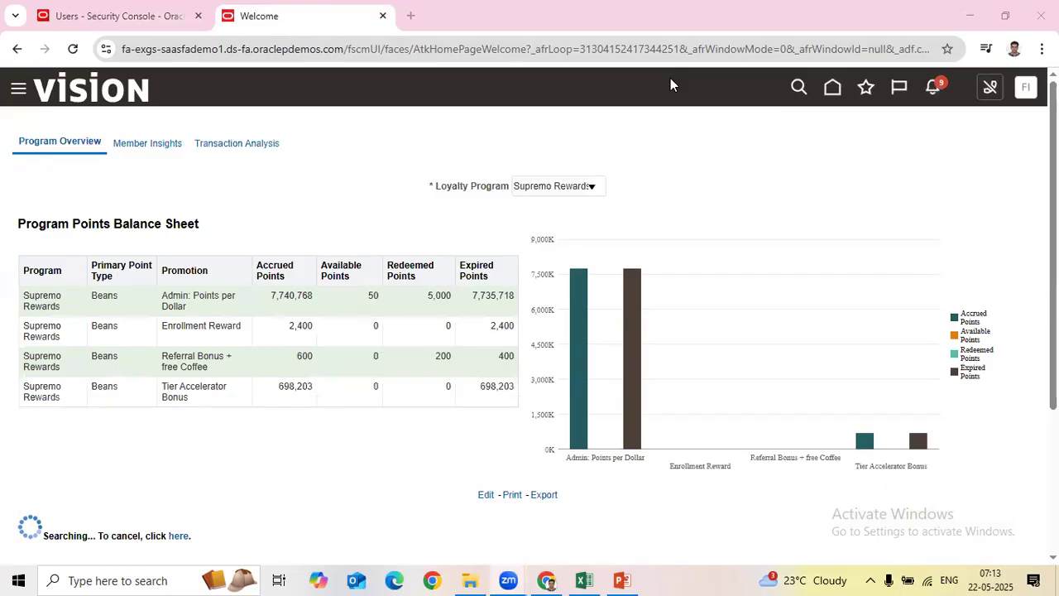
Step: Go through Tools > Security Console to the Users page and focus the user search box
left_click(18, 88)
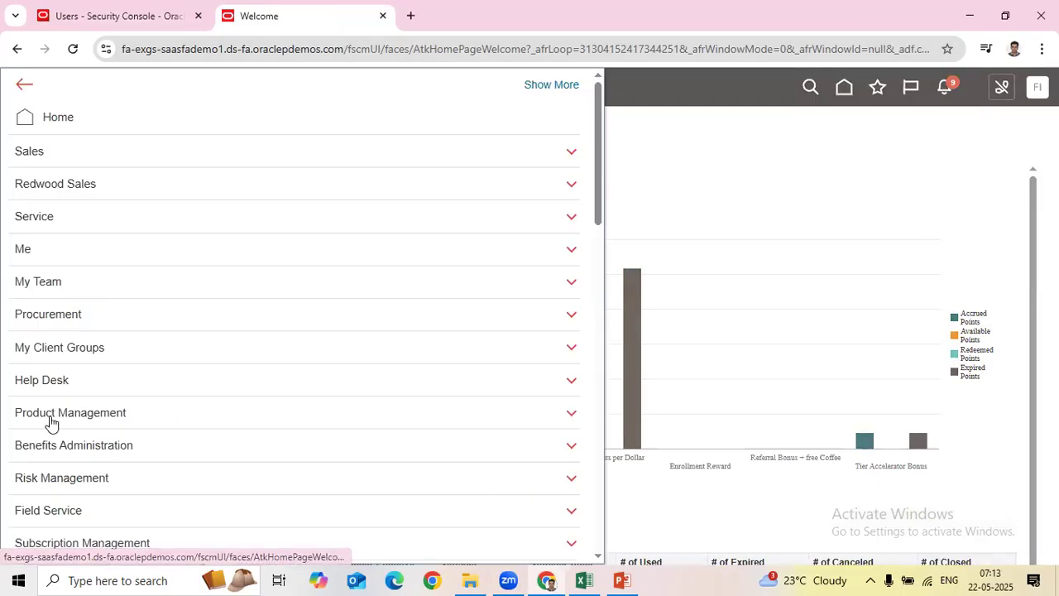
scroll(74, 457, "down", 5)
scroll(73, 455, "down", 8)
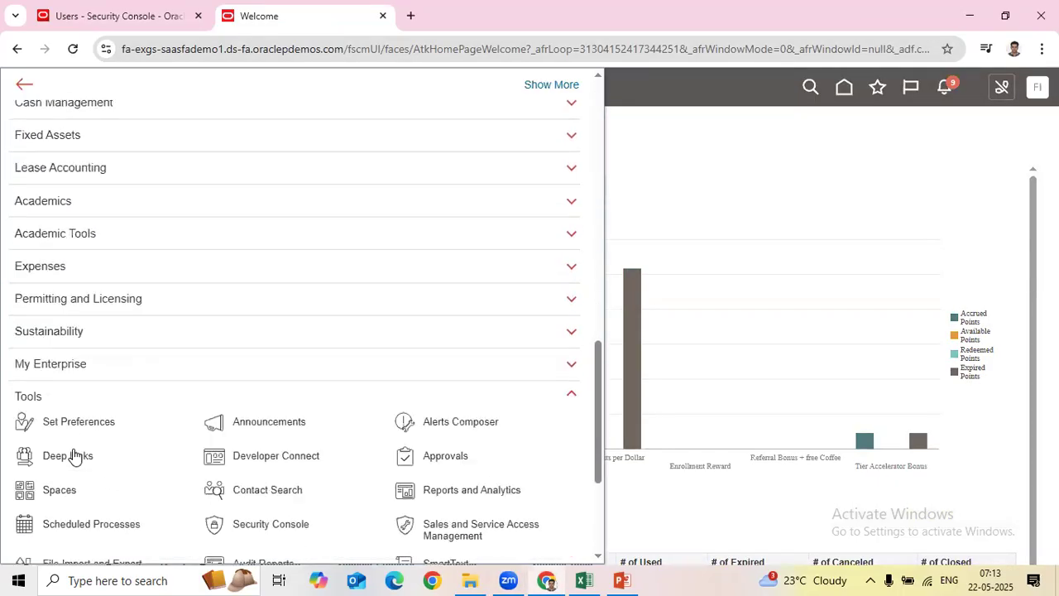
left_click(260, 389)
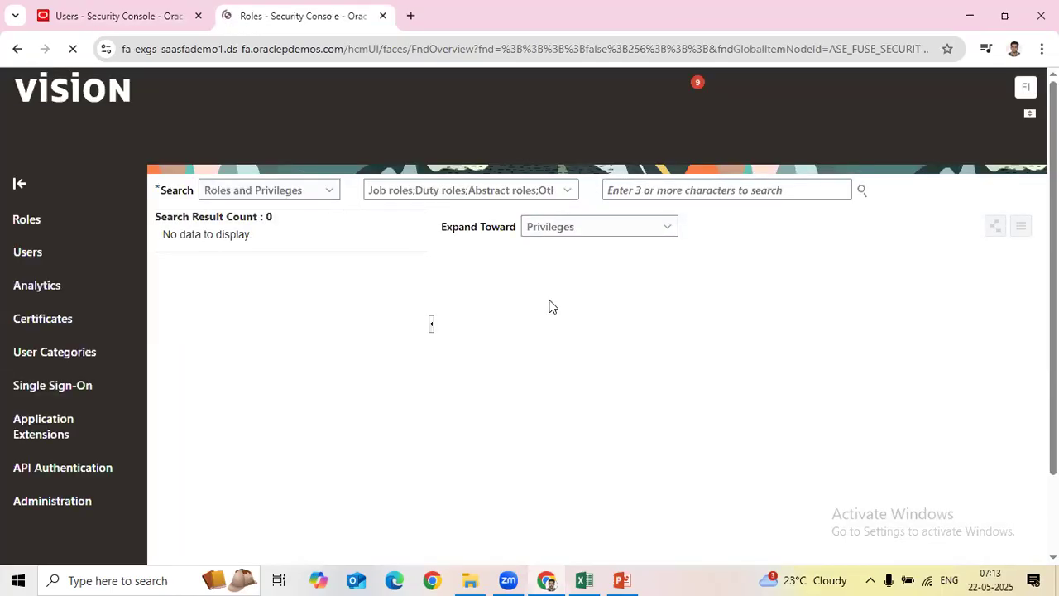
left_click(43, 276)
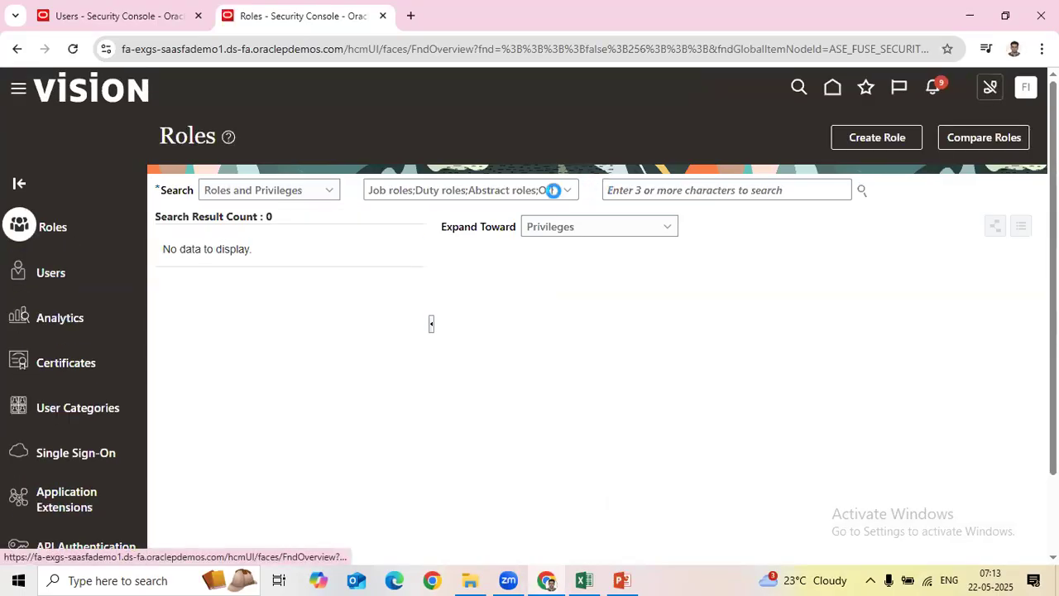
left_click(597, 192)
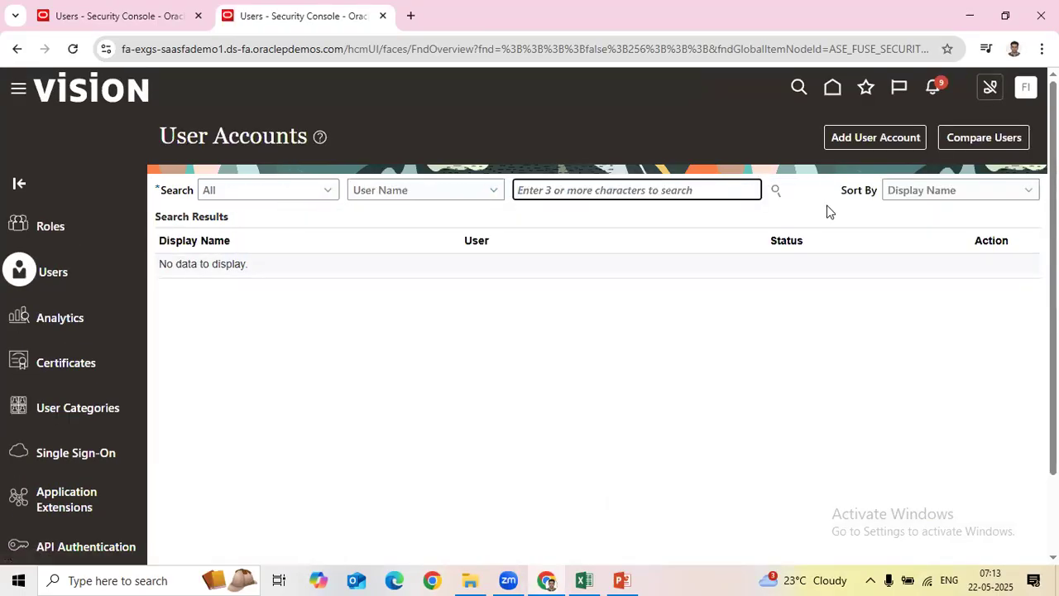
Step: Open the fin_impl account, then return to User Accounts and search for the other user by first name
type("fin_impl")
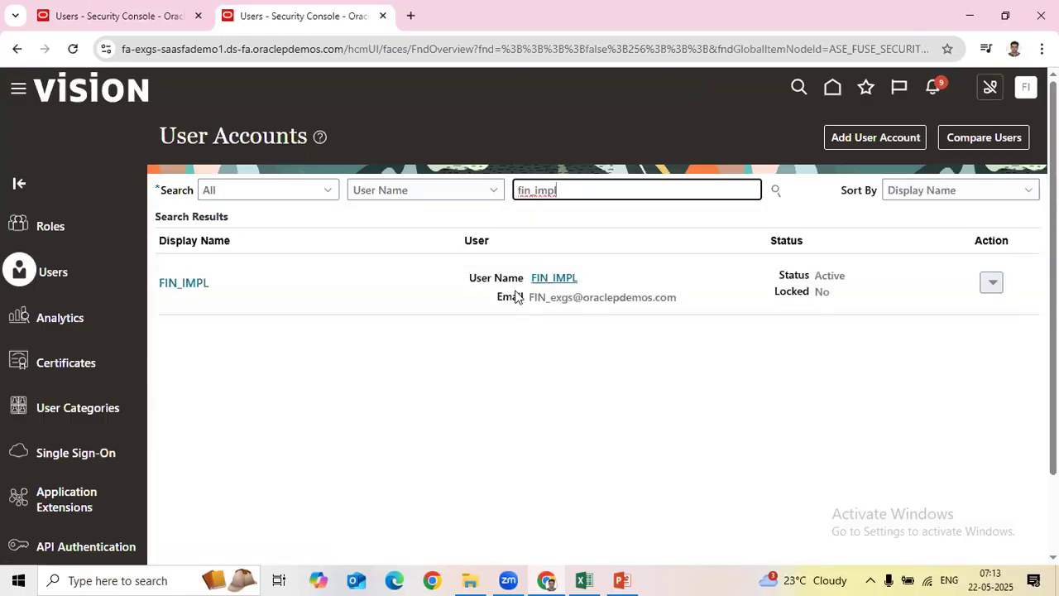
left_click(197, 282)
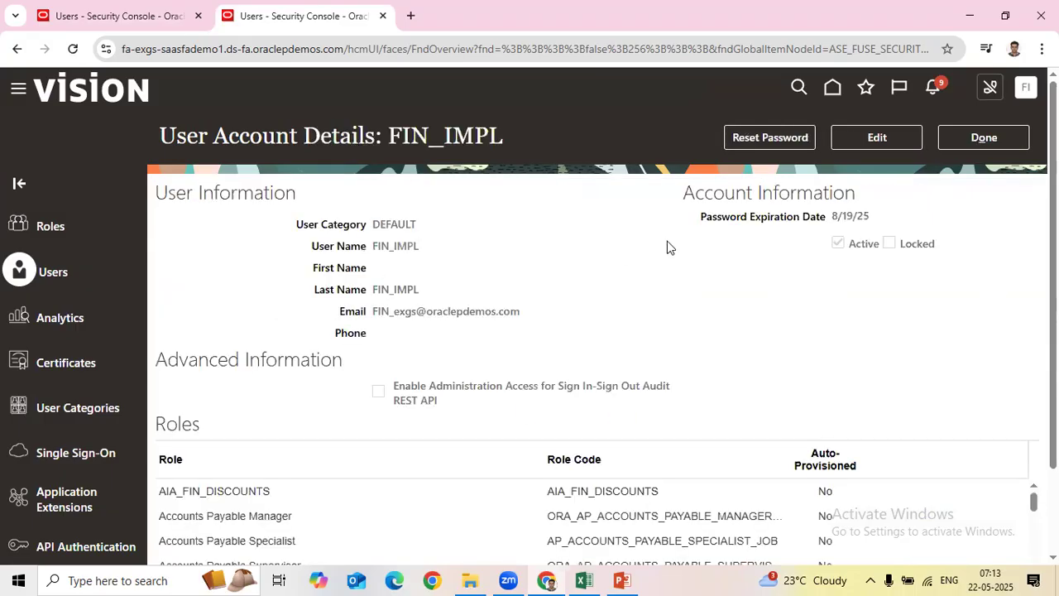
left_click(972, 138)
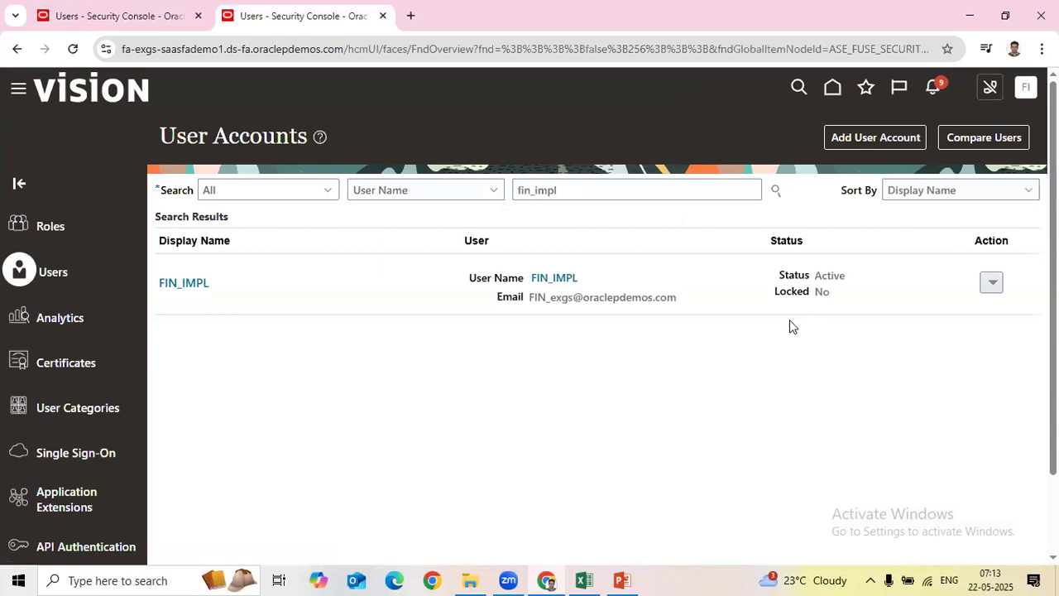
left_click_drag(568, 186, 468, 189)
type("Casey.")
key("Return")
Step: Open the found user's account details and compare both users' User Name values across tabs
left_click(199, 343)
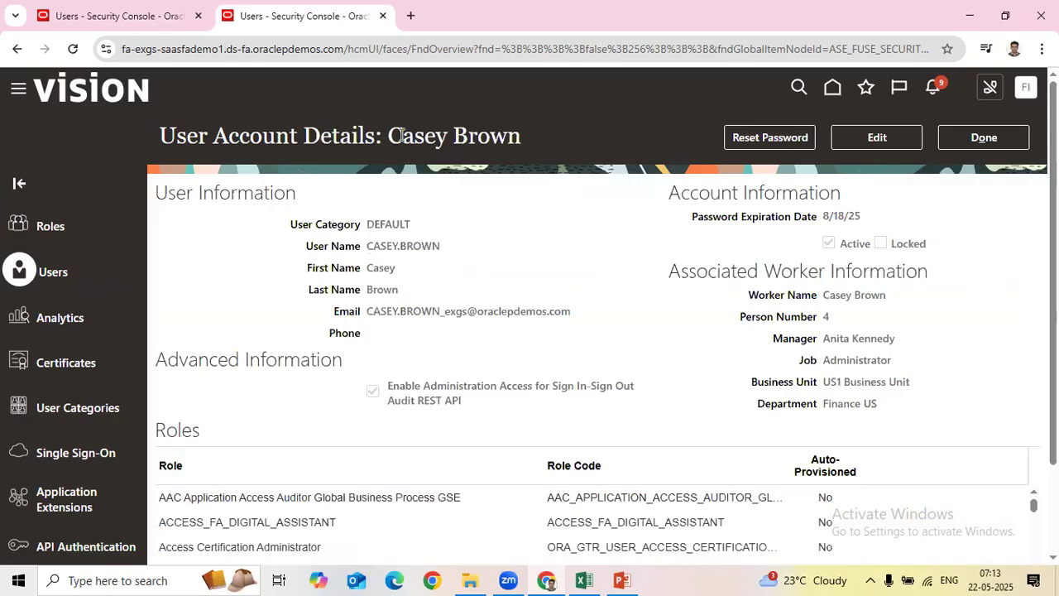
left_click(133, 11)
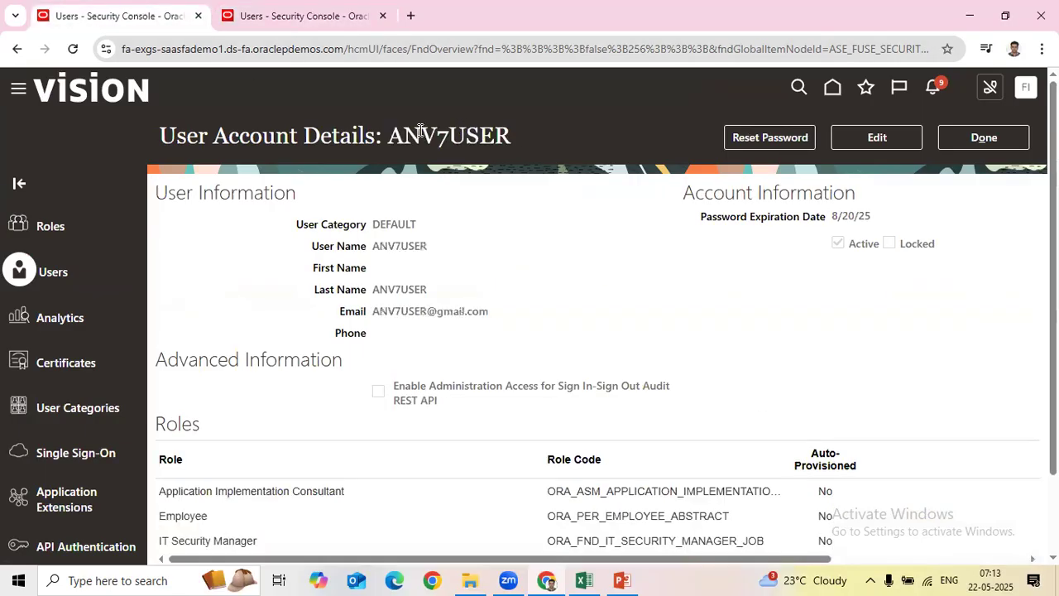
left_click_drag(380, 246, 514, 248)
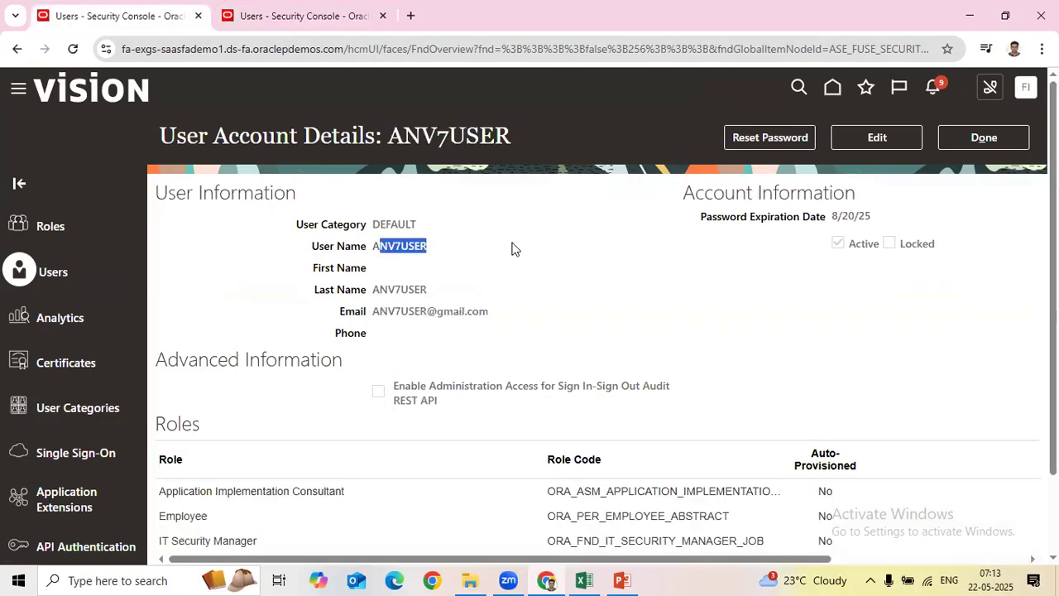
left_click(294, 15)
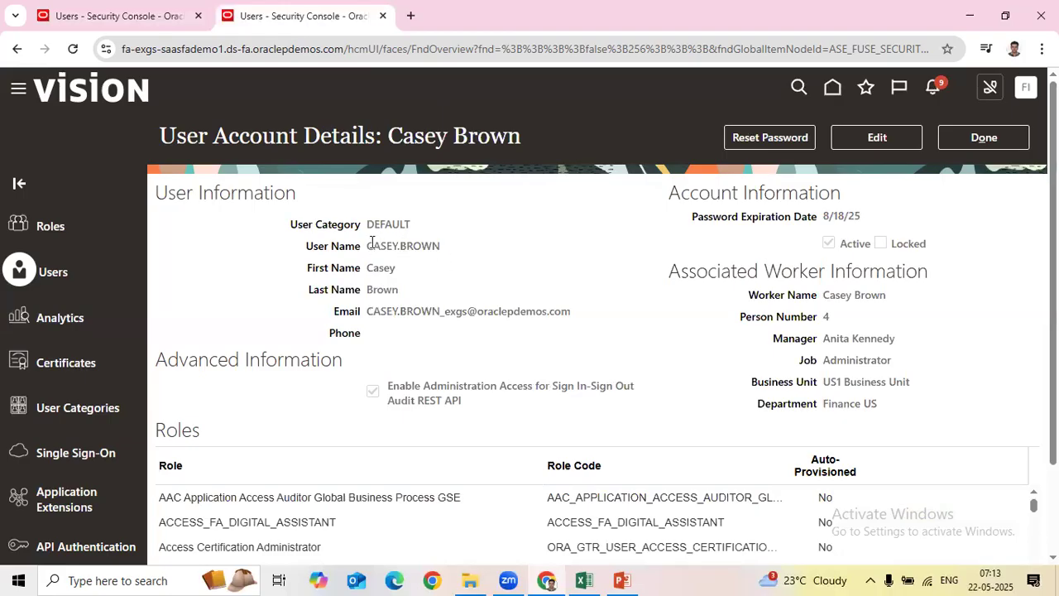
left_click_drag(372, 246, 504, 250)
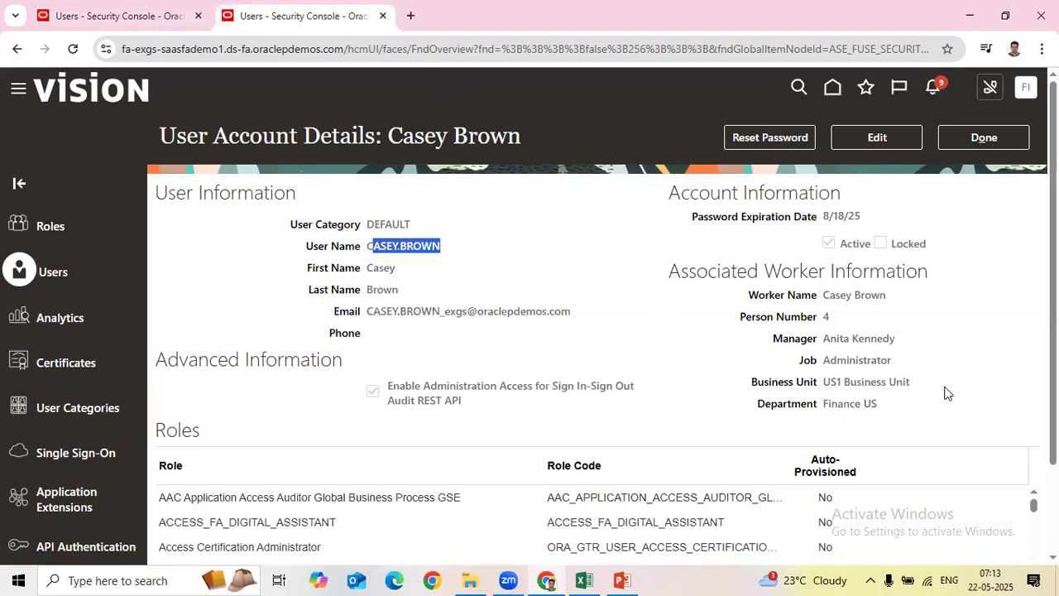
Step: Recheck both account pages and highlight the other user's full user name
scroll(582, 399, "down", 1)
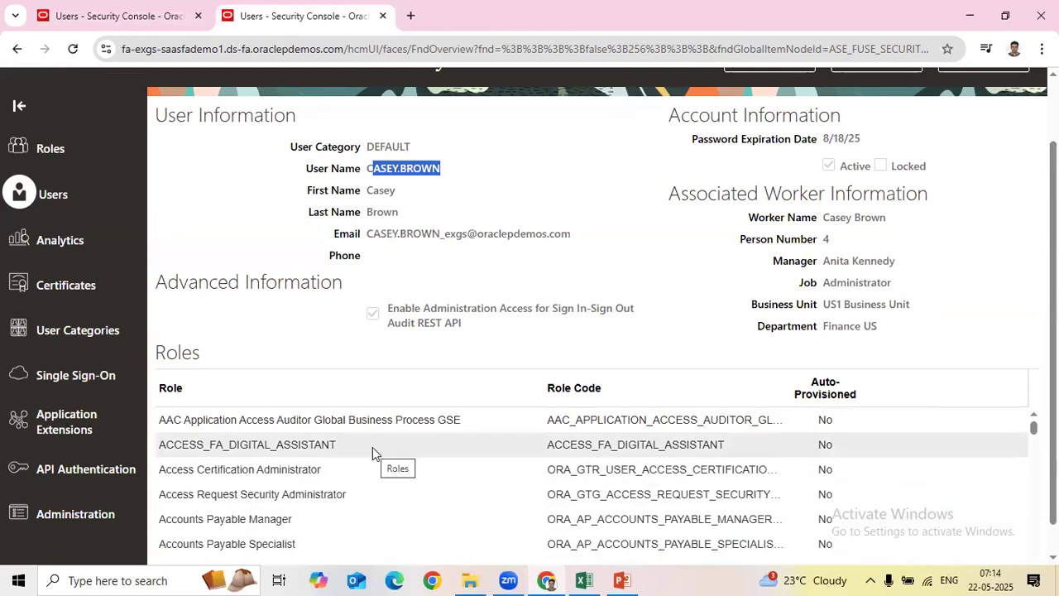
scroll(664, 369, "up", 1)
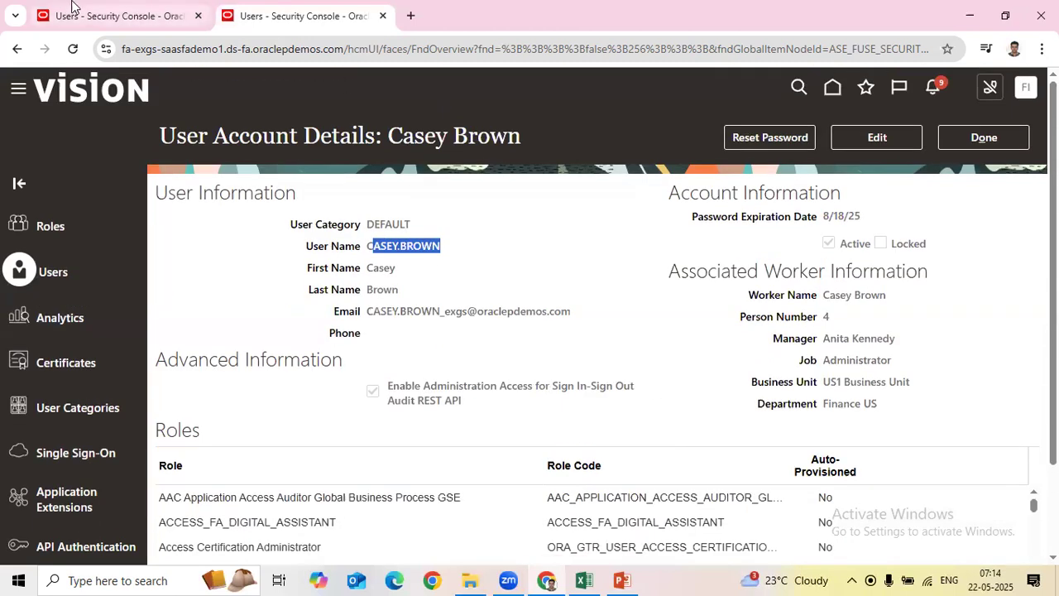
left_click(91, 9)
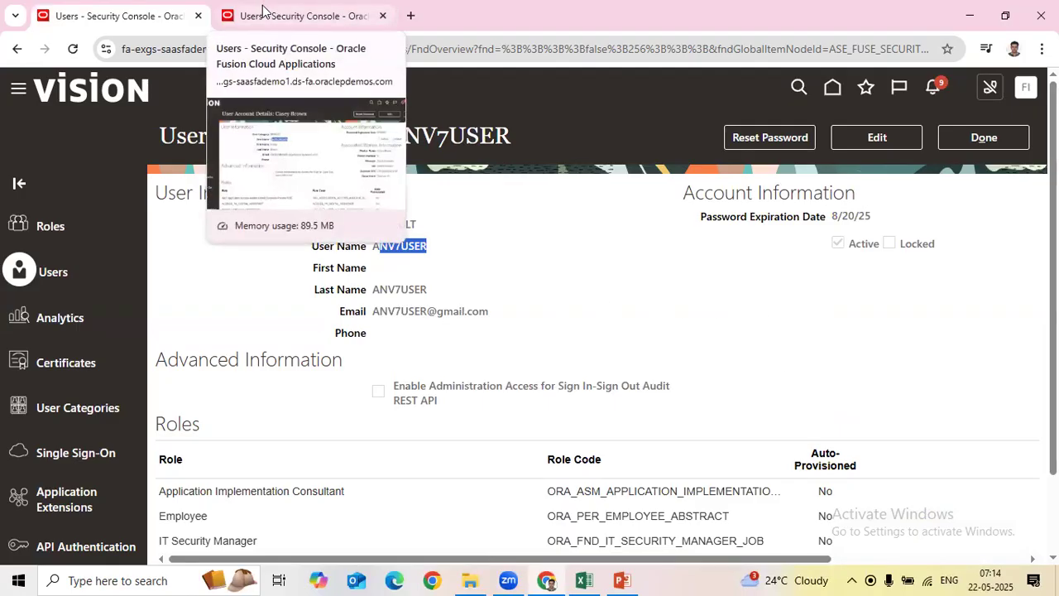
left_click(284, 24)
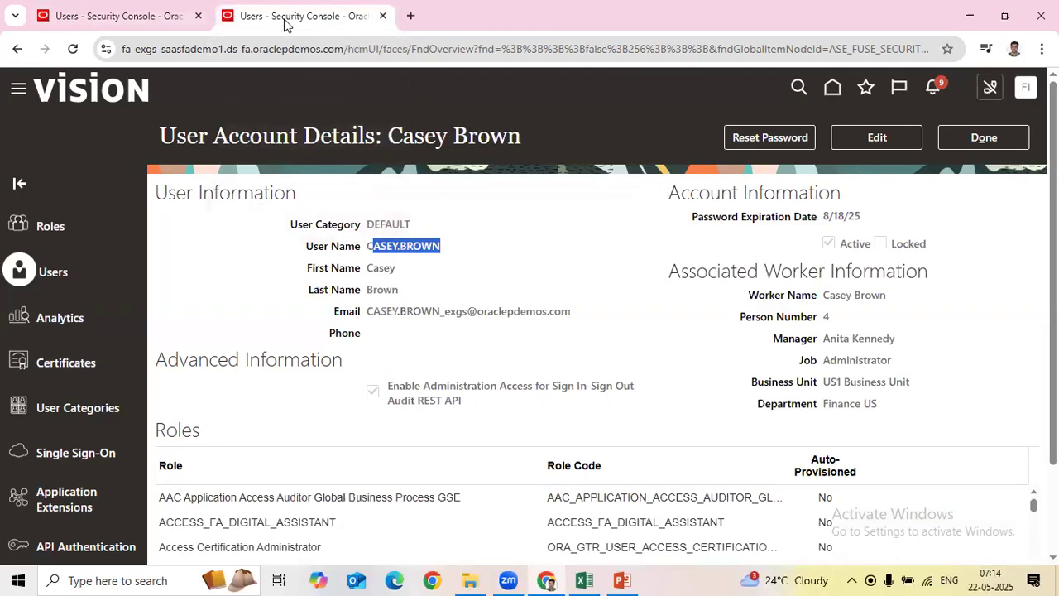
left_click(452, 304)
left_click_drag(368, 246, 588, 255)
left_click(130, 28)
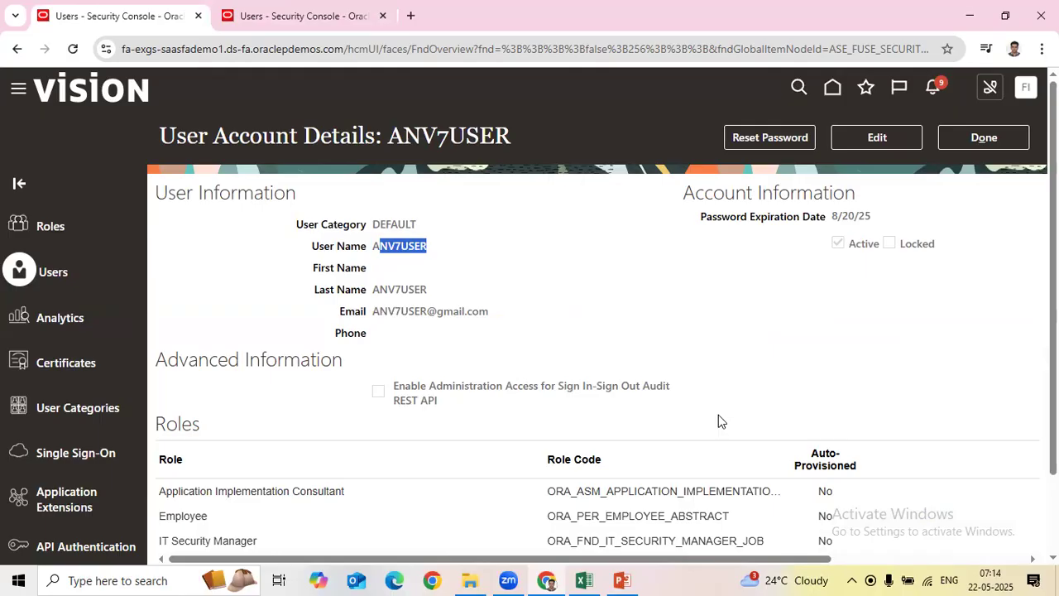
left_click(284, 15)
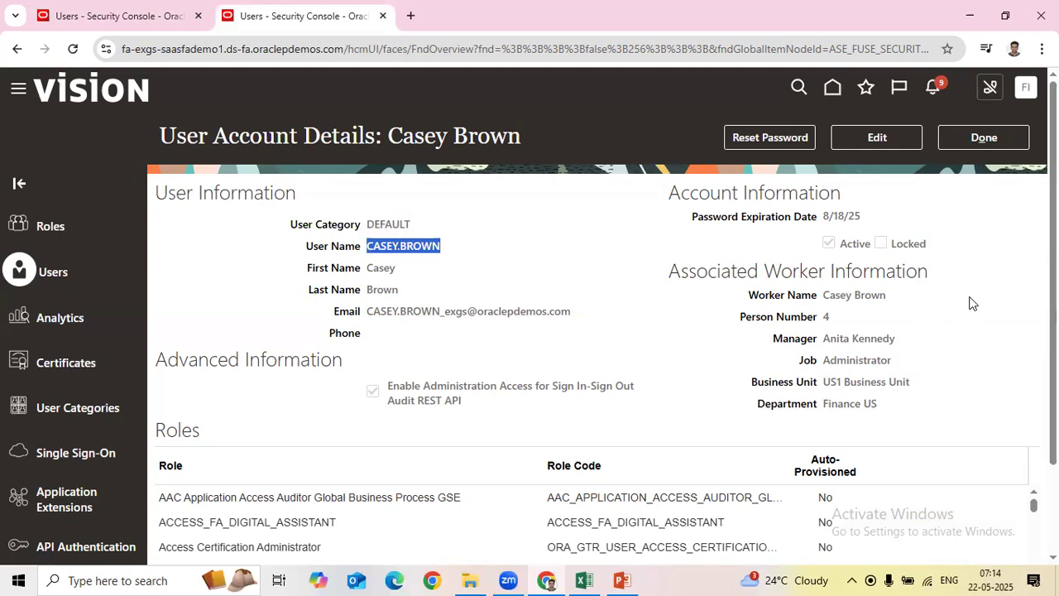
scroll(972, 304, "down", 2)
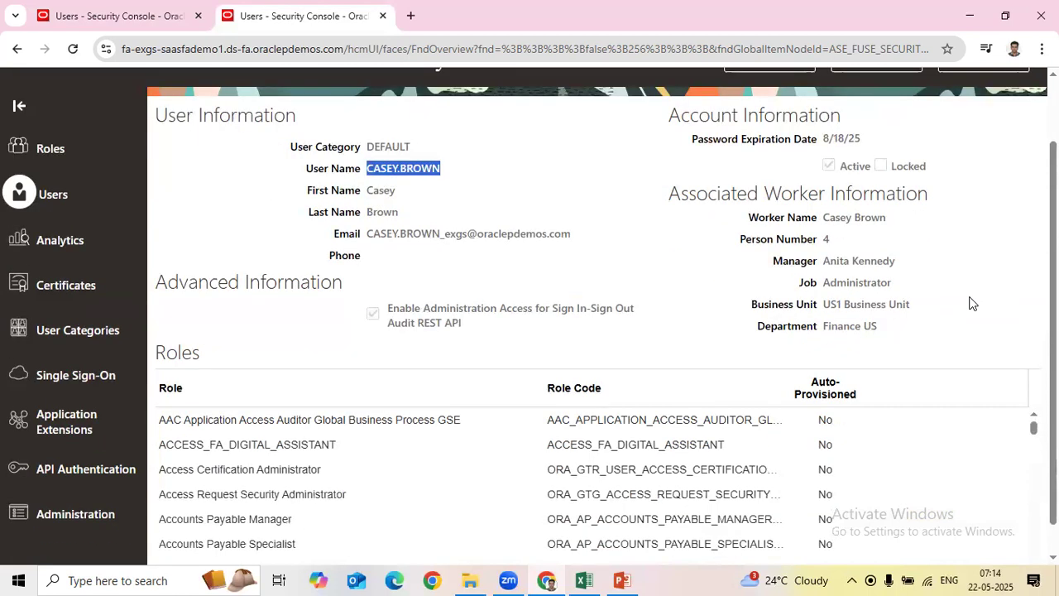
scroll(972, 304, "up", 2)
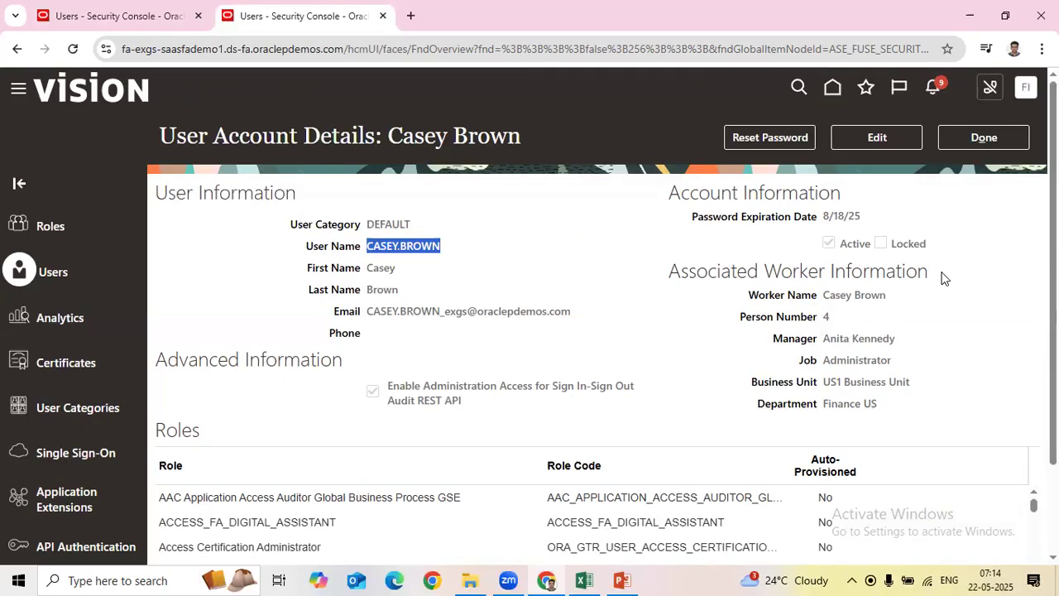
left_click(80, 27)
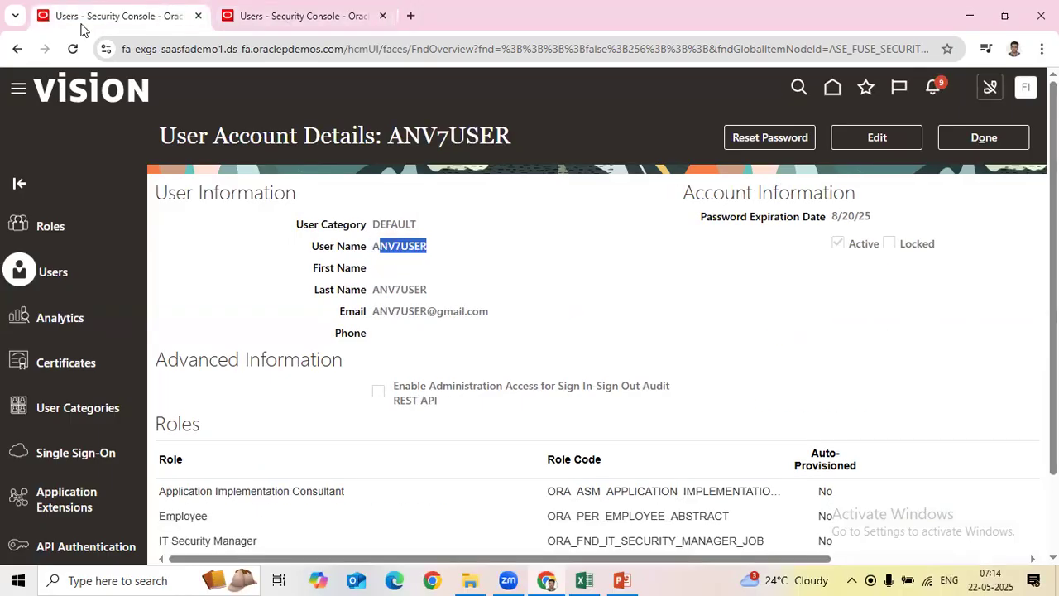
left_click(422, 259)
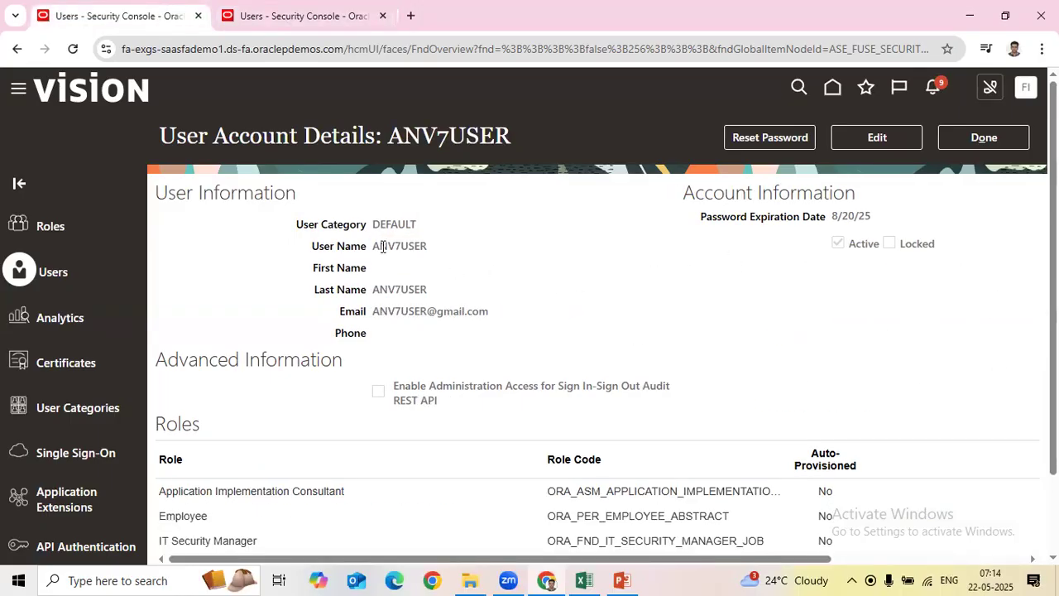
left_click_drag(373, 246, 493, 260)
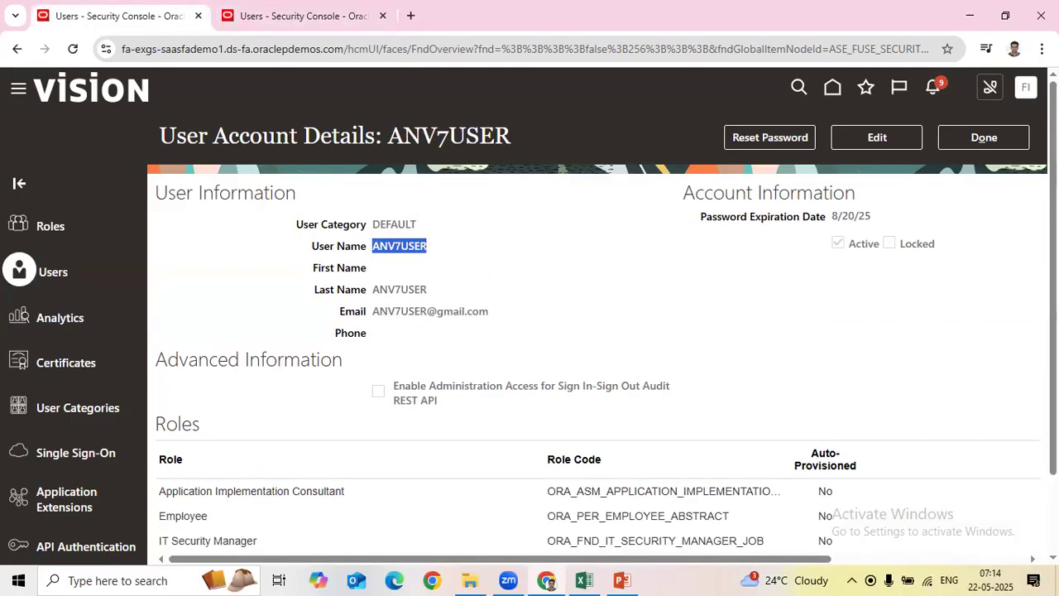
left_click(391, 18)
left_click_drag(669, 270, 937, 401)
left_click_drag(689, 271, 959, 305)
left_click(960, 305)
left_click_drag(672, 274, 813, 277)
left_click(898, 376)
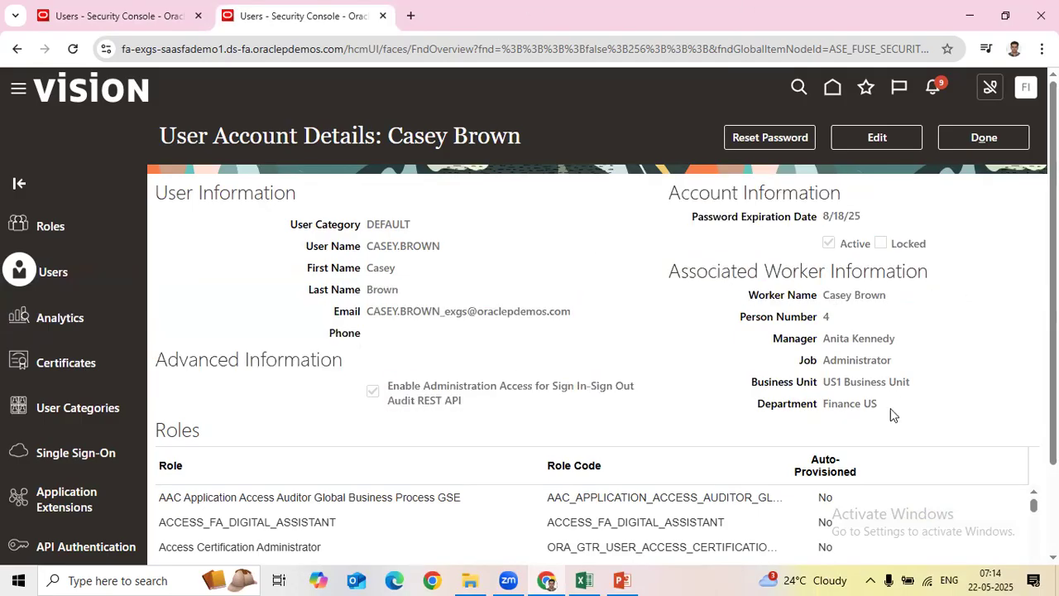
left_click_drag(850, 403, 815, 378)
left_click_drag(780, 315, 674, 267)
left_click(865, 380)
left_click_drag(825, 361, 914, 365)
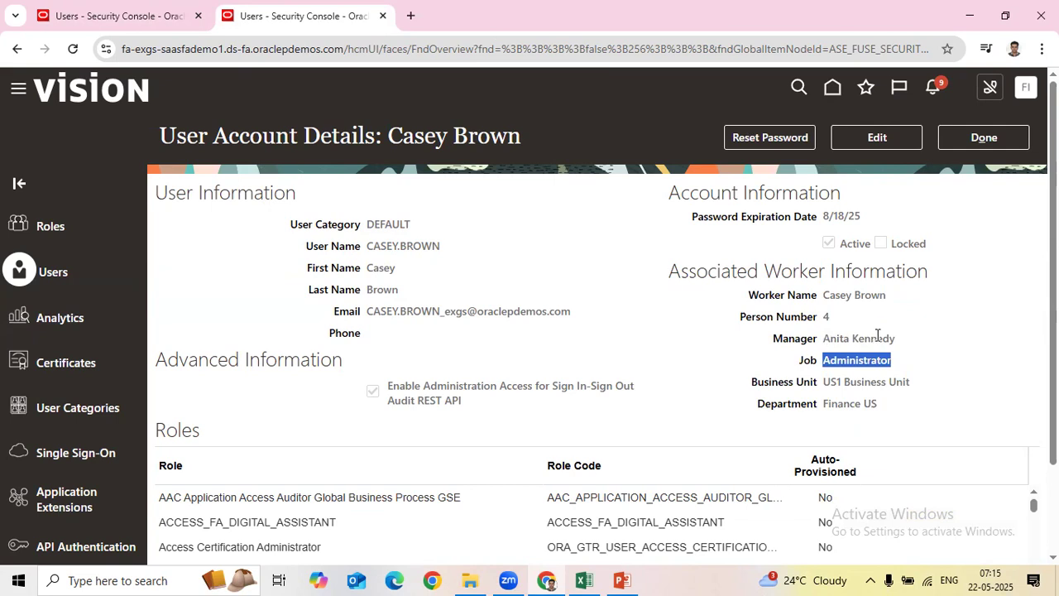
left_click_drag(823, 316, 873, 325)
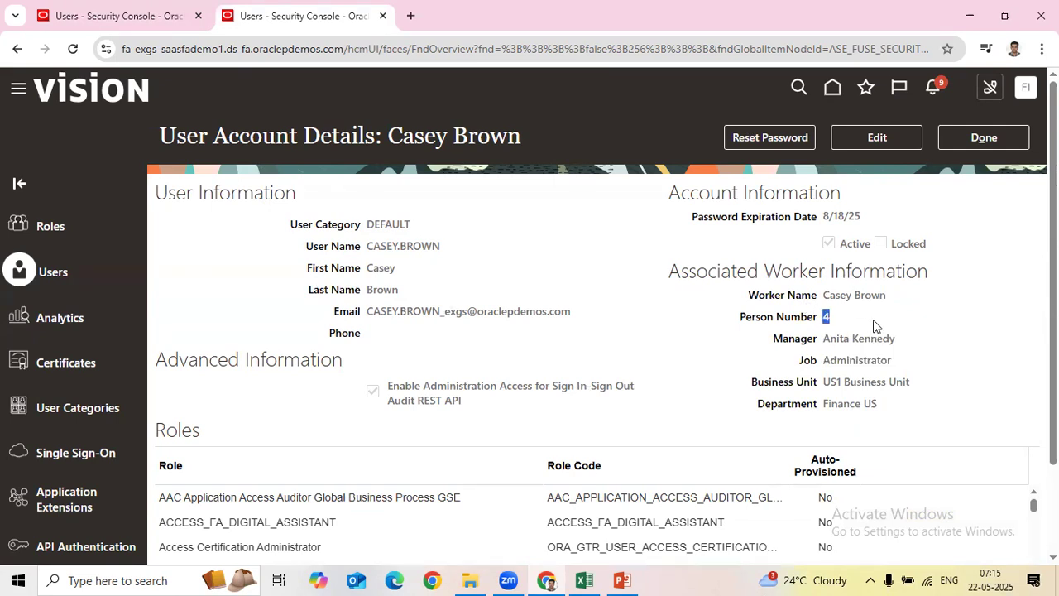
left_click_drag(824, 403, 937, 407)
left_click(937, 406)
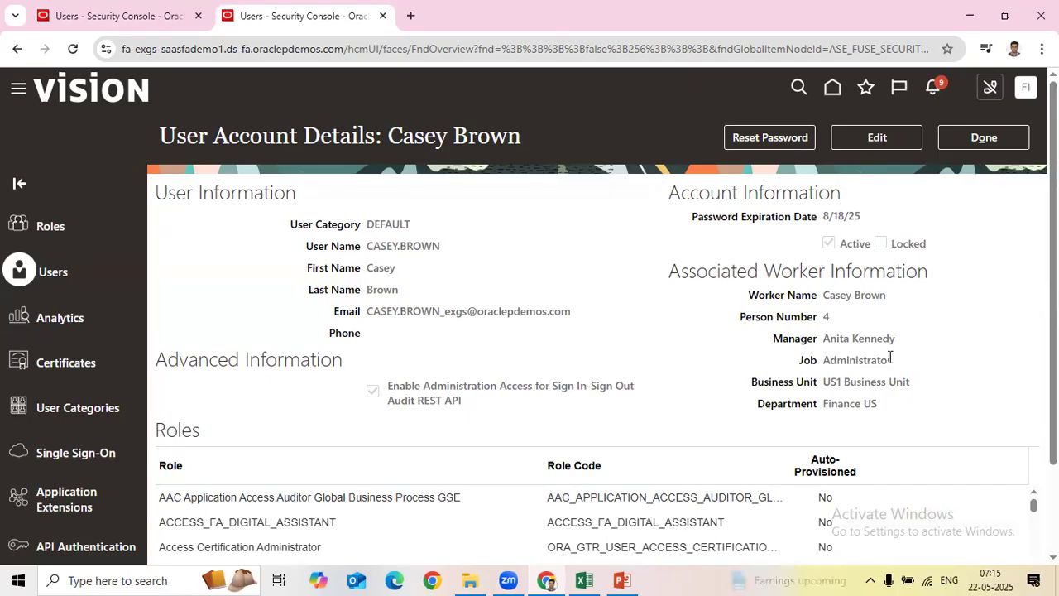
Step: Compare the Associated Worker Information, ending on the implementation user's account page
left_click(118, 17)
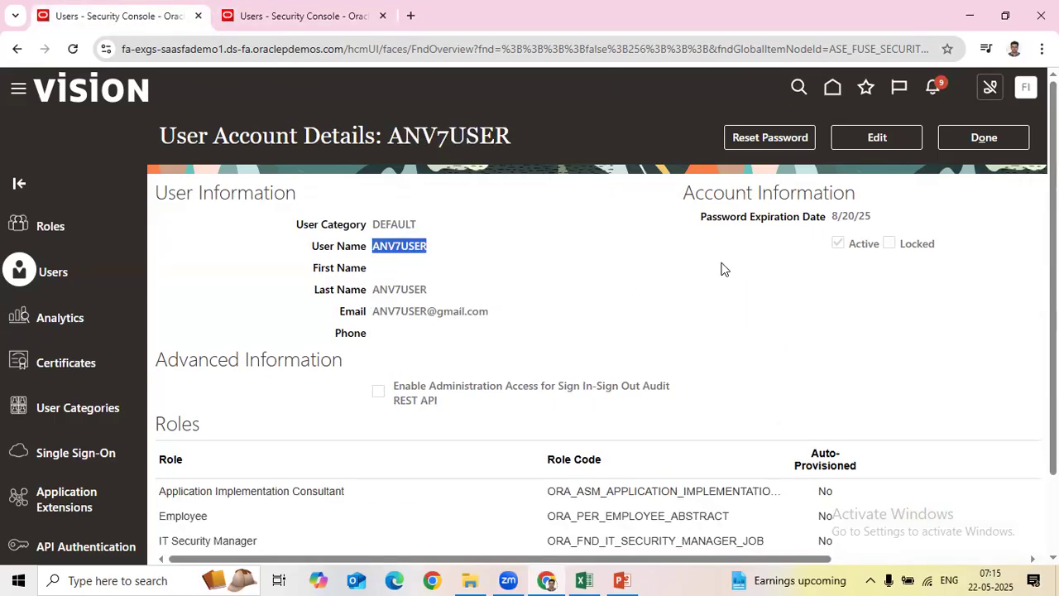
left_click(340, 16)
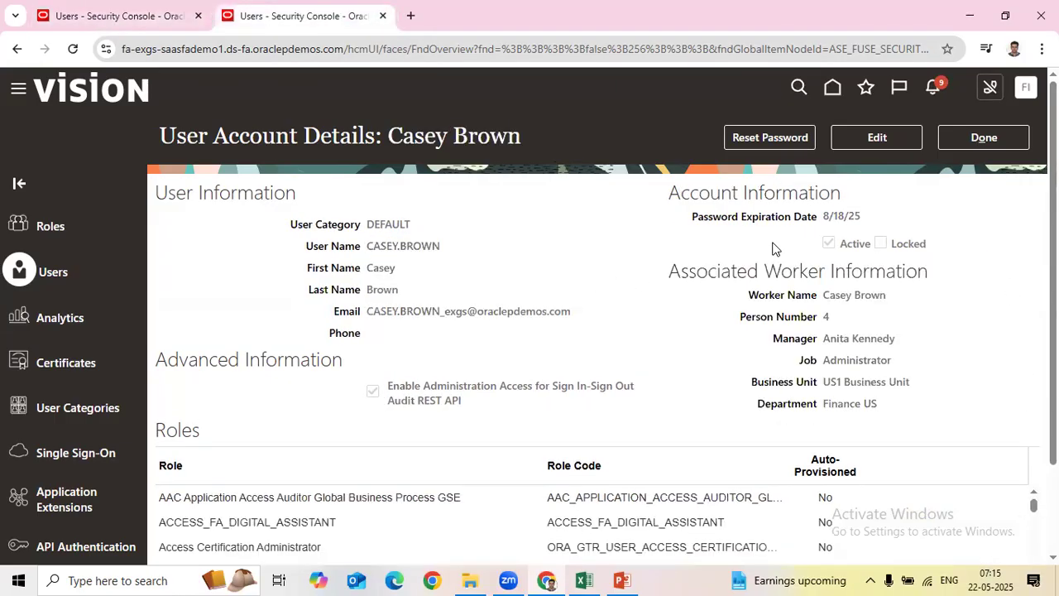
left_click_drag(670, 273, 950, 281)
left_click(974, 314)
left_click(149, 17)
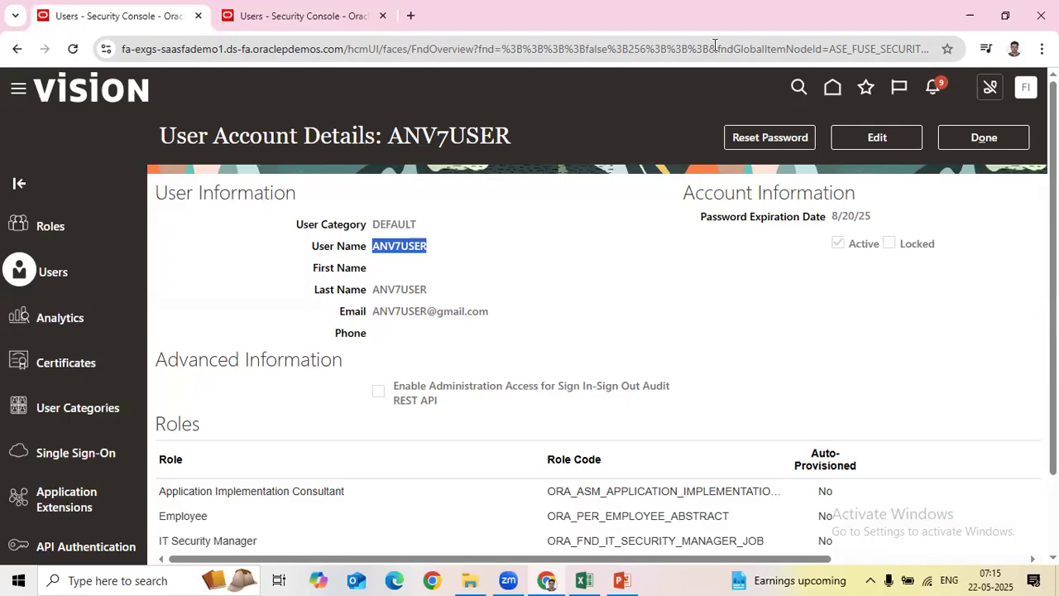
left_click(891, 288)
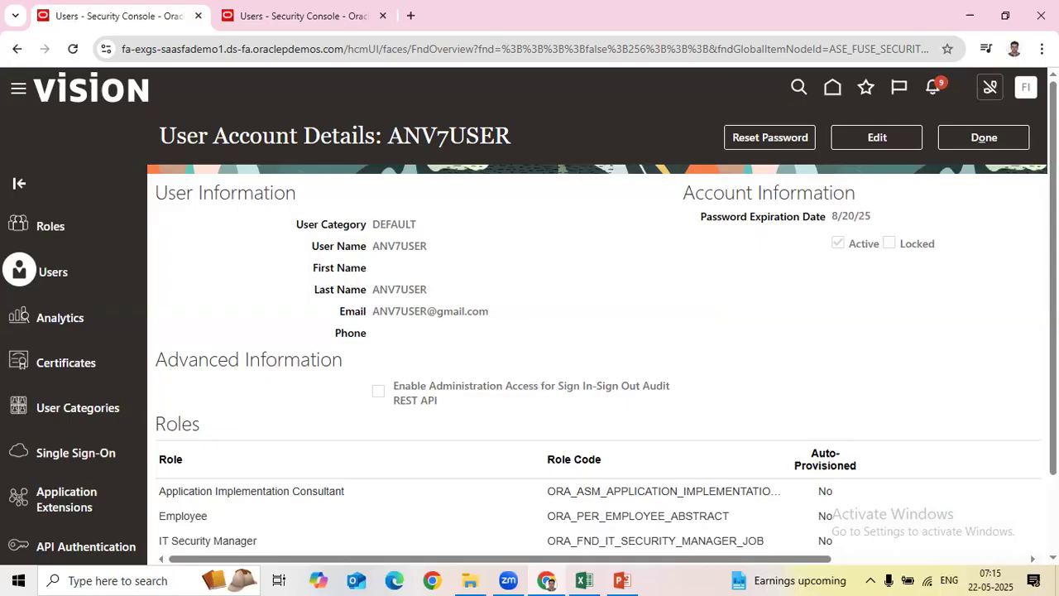
Step: Review the implementation user's Application Implementation Consultant role row
scroll(259, 410, "down", 2)
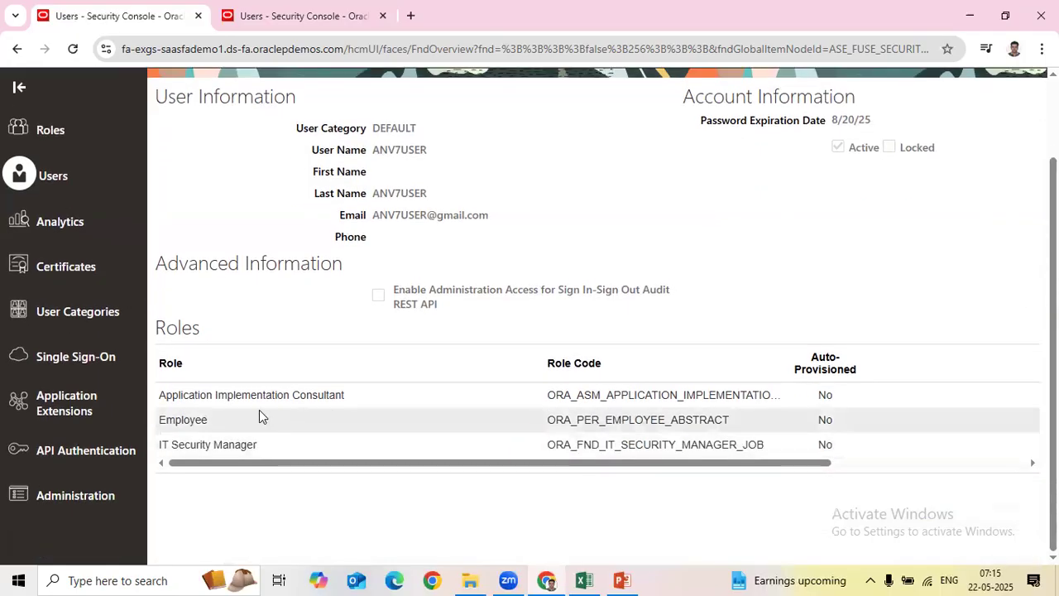
left_click(176, 395)
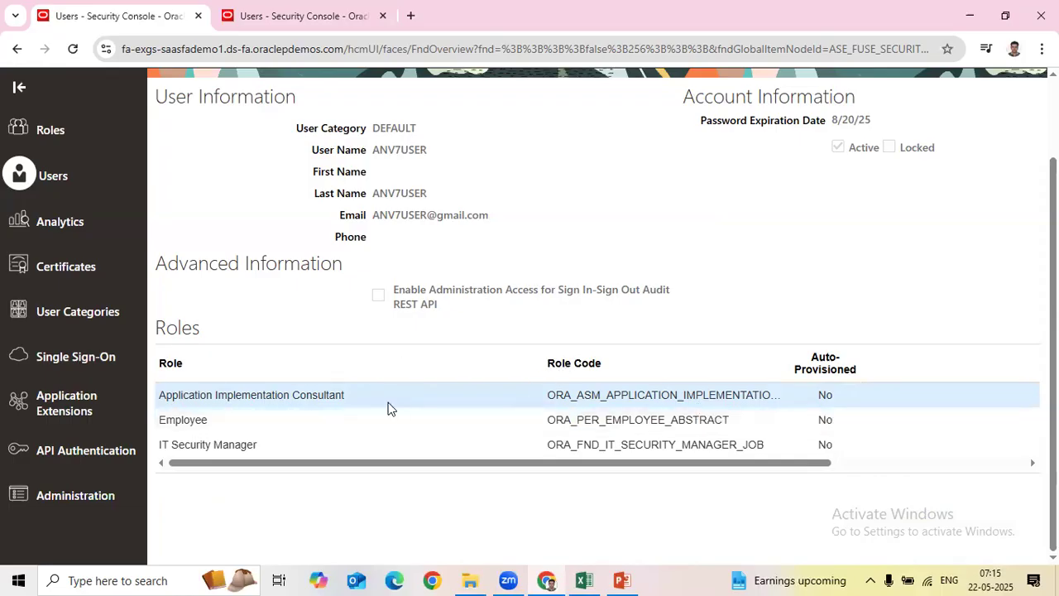
left_click_drag(245, 395, 725, 400)
scroll(726, 402, "up", 2)
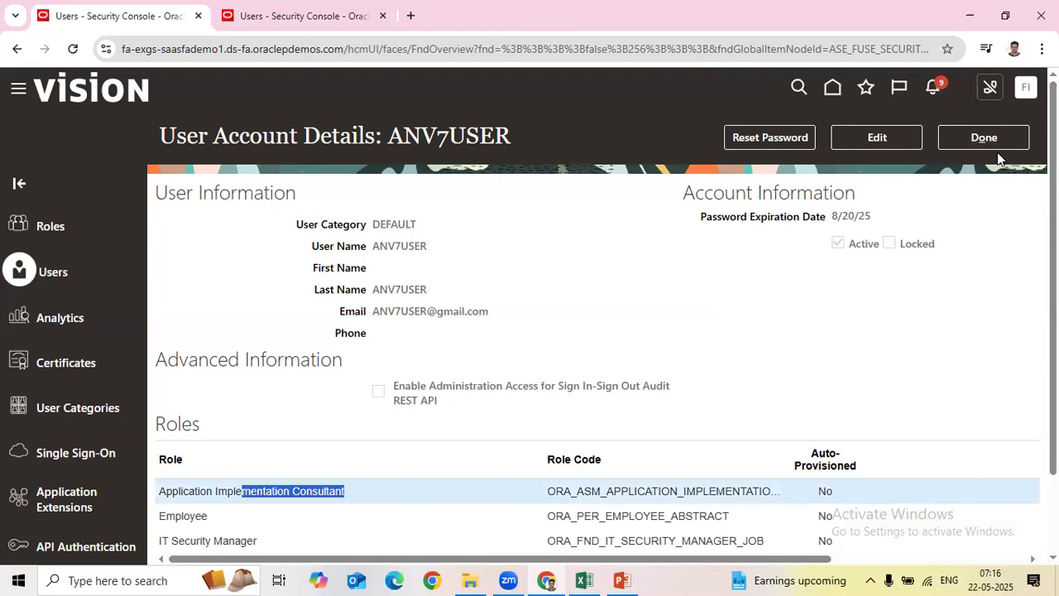
left_click(1027, 87)
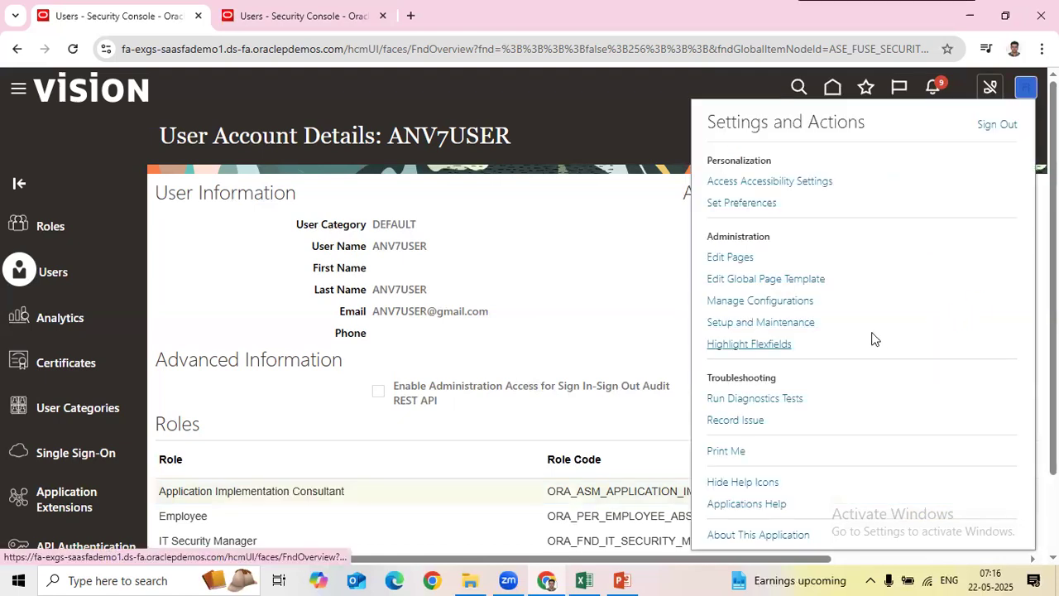
Step: Compare the other user's account with the implementation user's, then switch to the course notes workbook
left_click(298, 16)
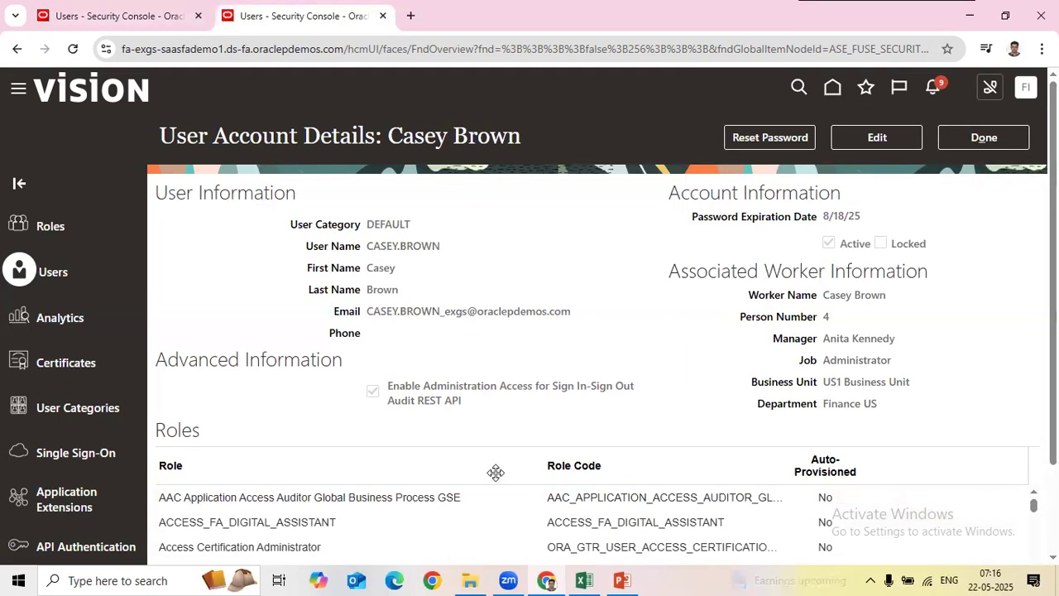
scroll(757, 404, "down", 1)
scroll(838, 352, "up", 1)
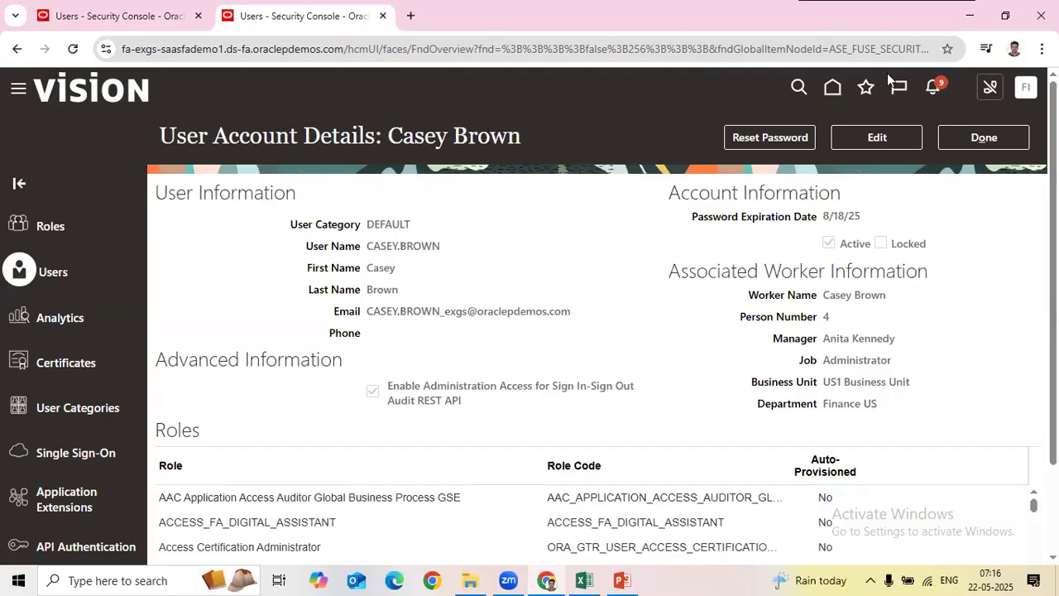
left_click(136, 25)
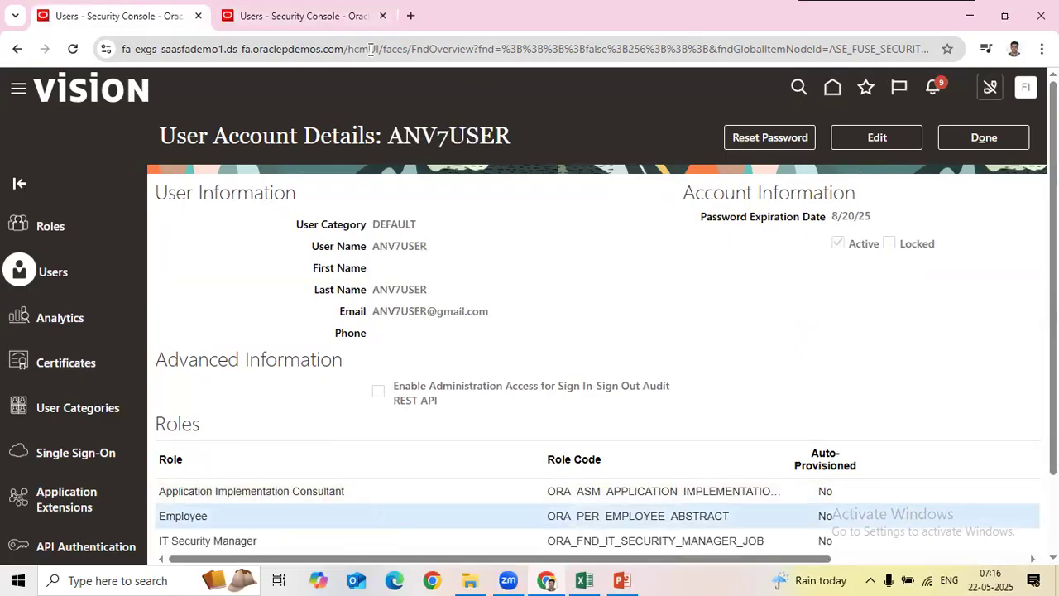
left_click(323, 16)
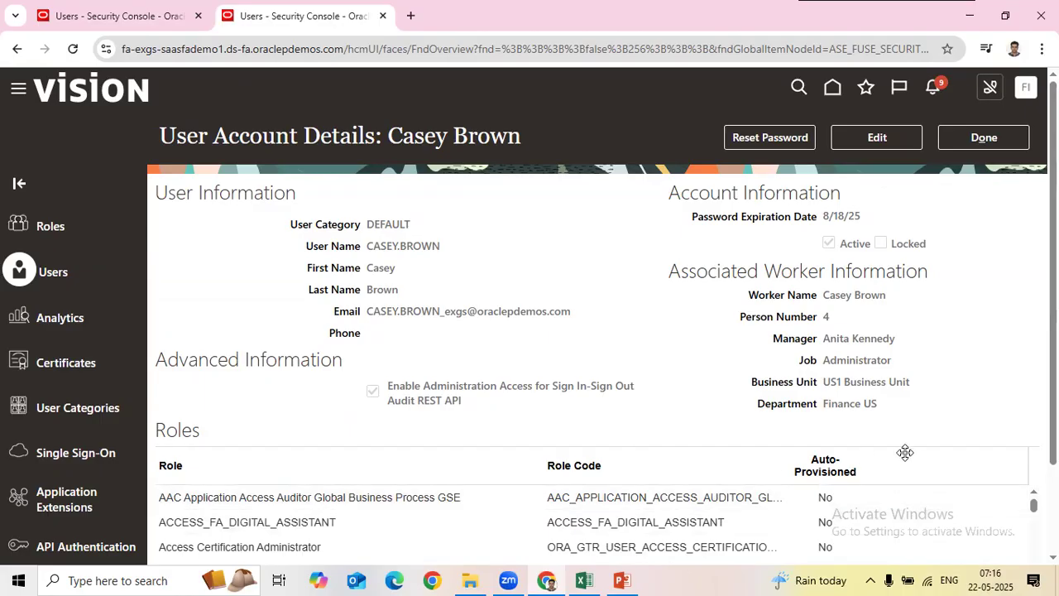
left_click(582, 578)
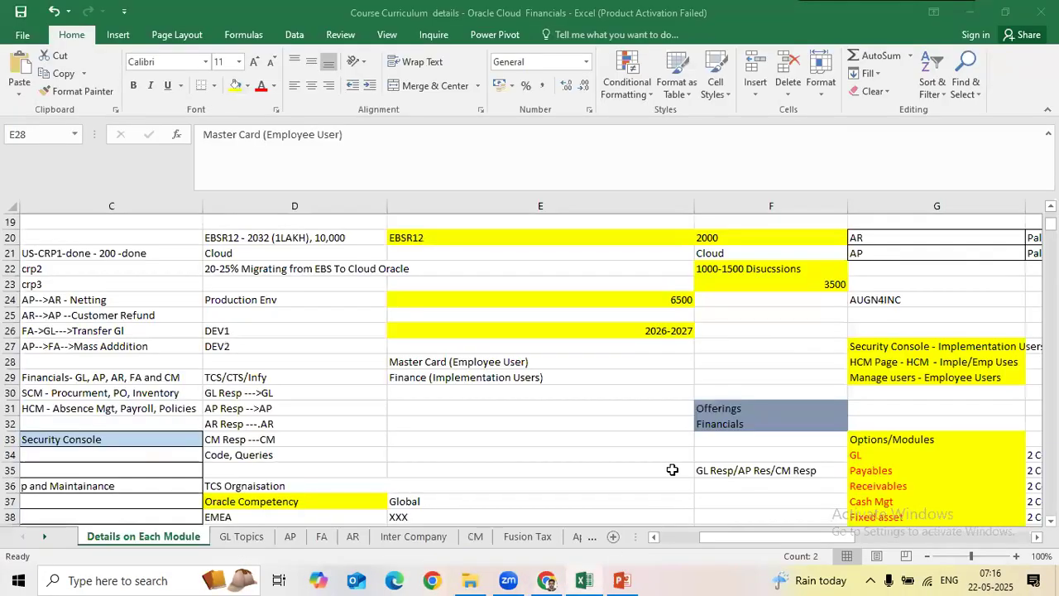
Step: Append '--' to the Master Card (Employee User) note in cell E28
left_click(567, 362)
double_click(567, 362)
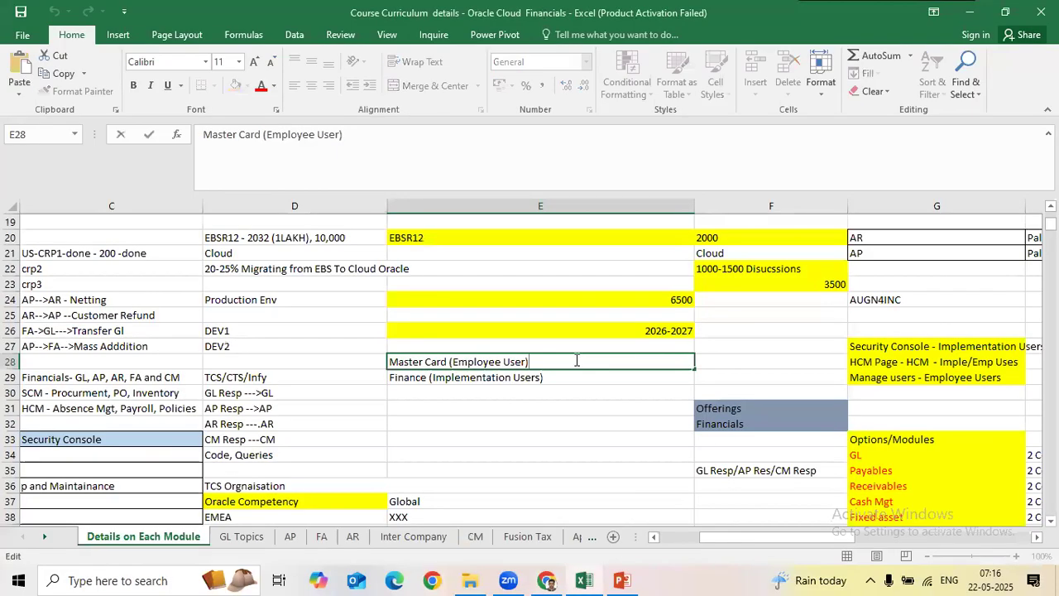
left_click(424, 381)
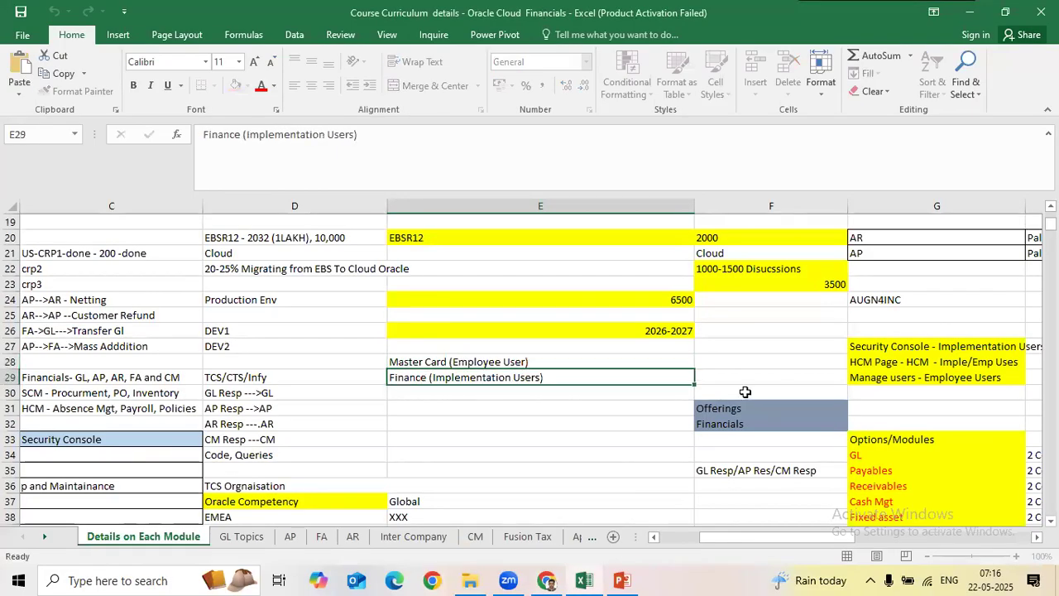
left_click(256, 380)
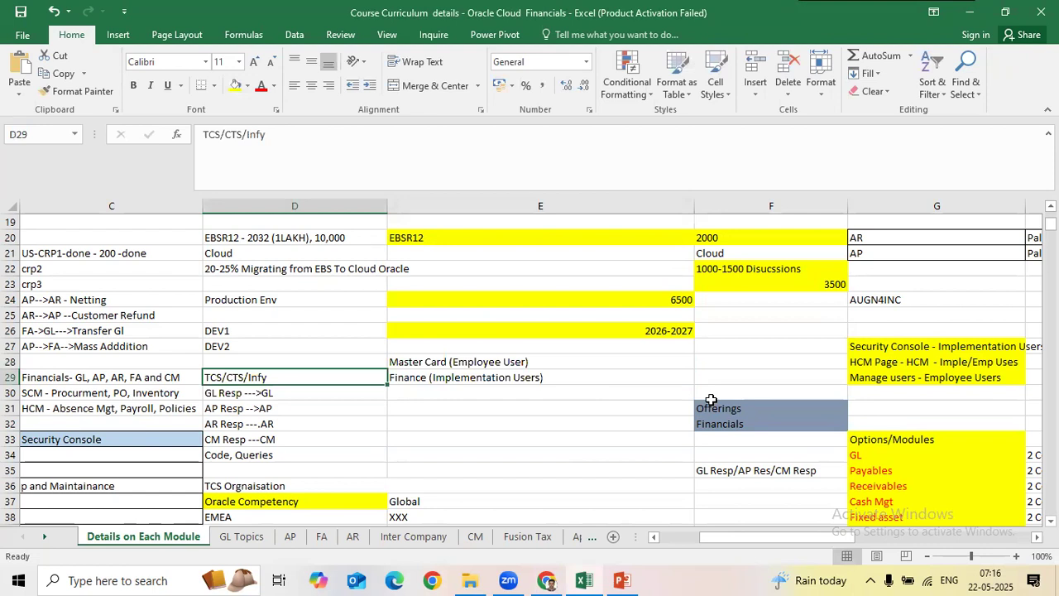
left_click(558, 372)
double_click(552, 361)
type("-->")
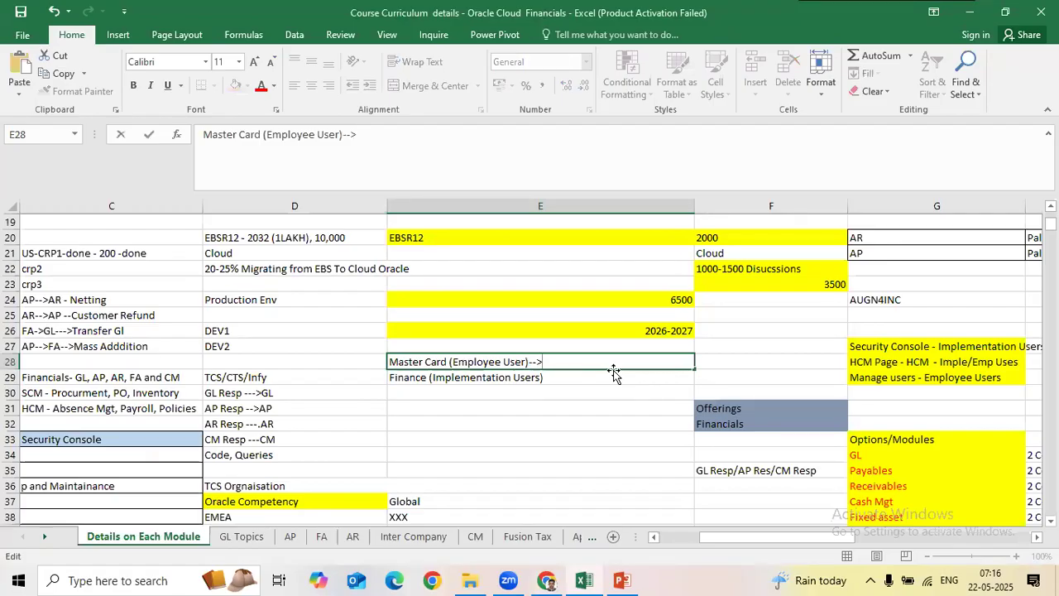
left_click(301, 373)
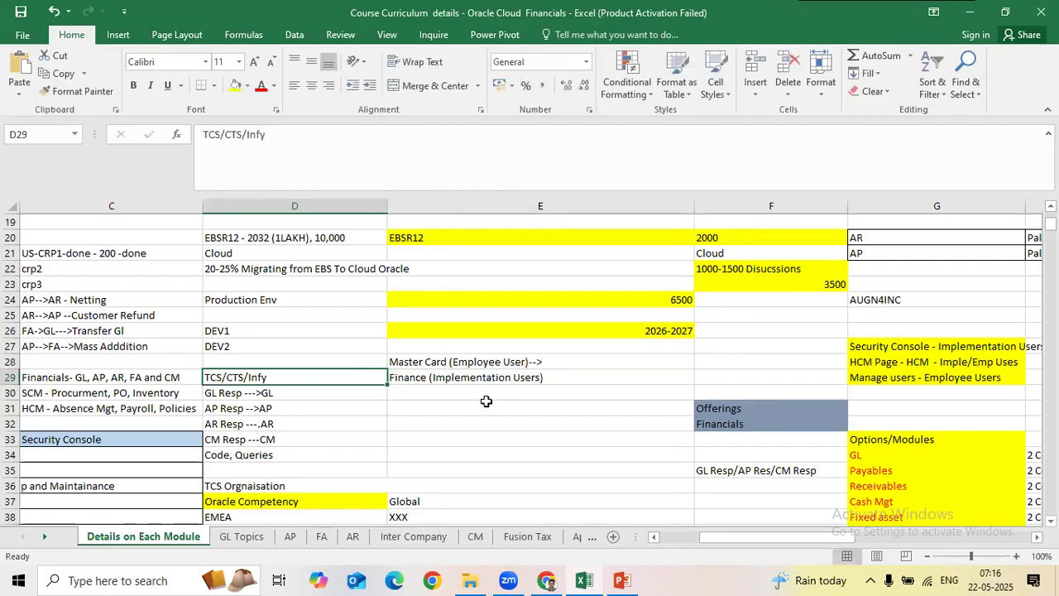
Step: Add 'COnsultannt' after the arrow in the E28 note
left_click(546, 362)
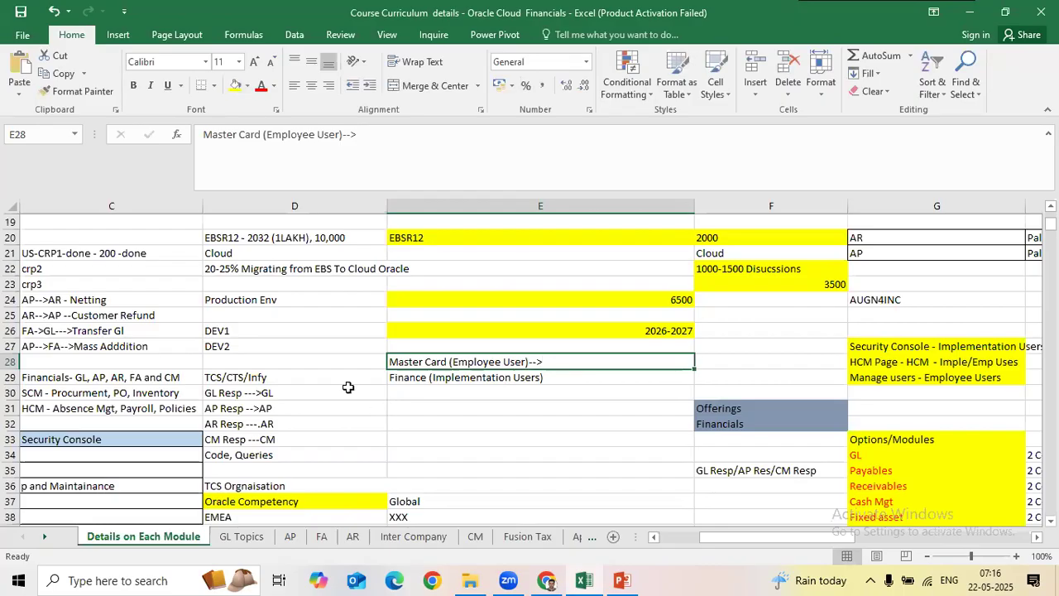
left_click(430, 378)
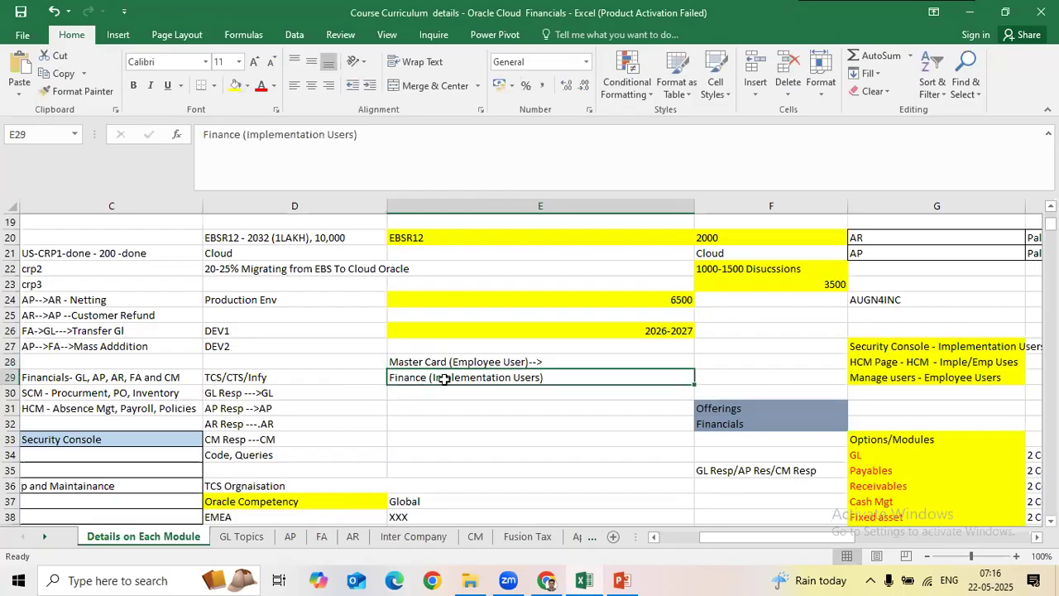
left_click(279, 379)
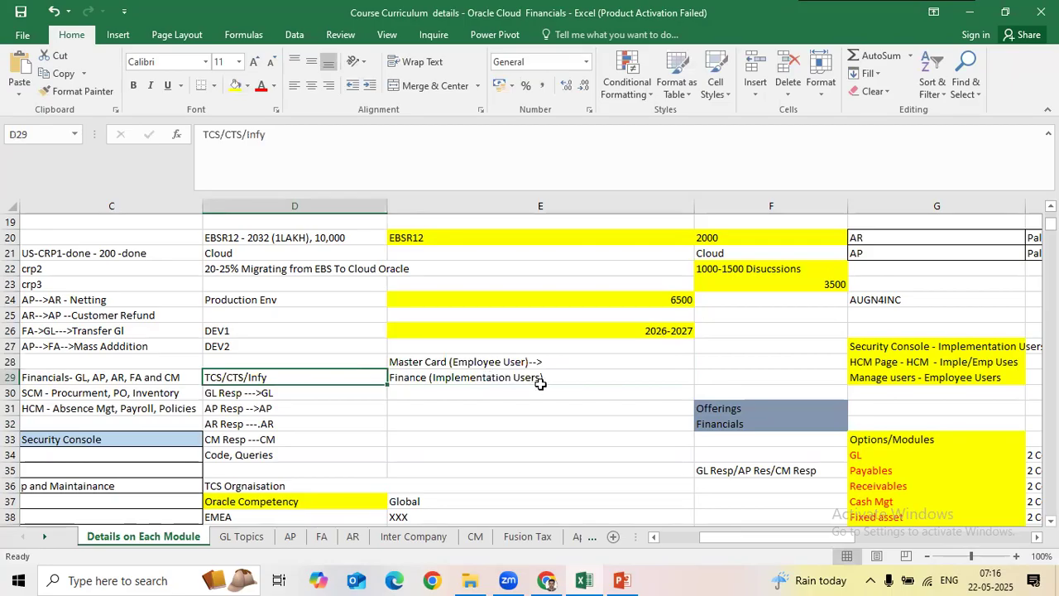
double_click(572, 362)
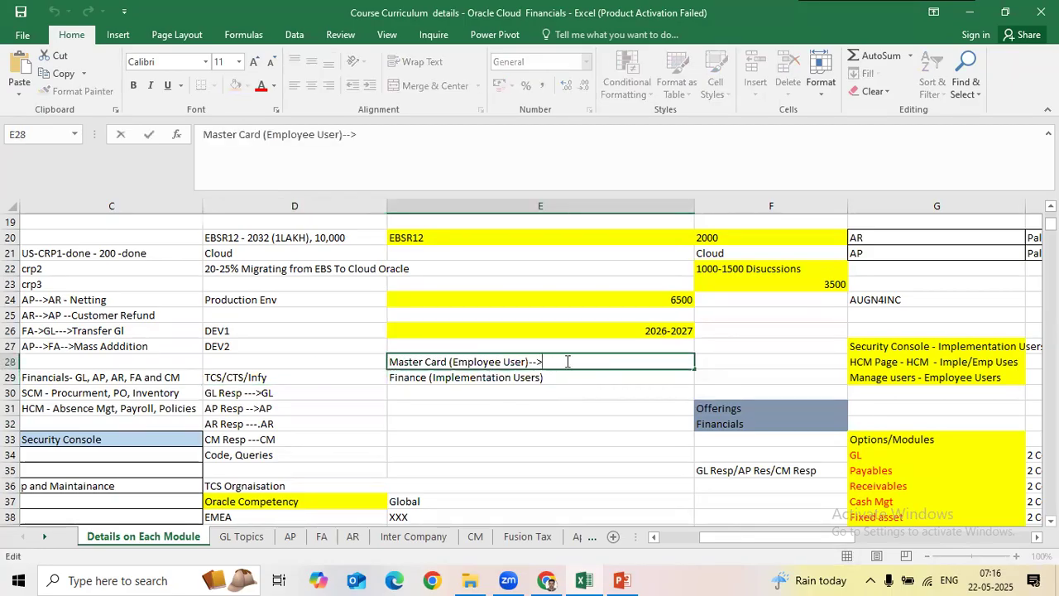
type("COnsultan")
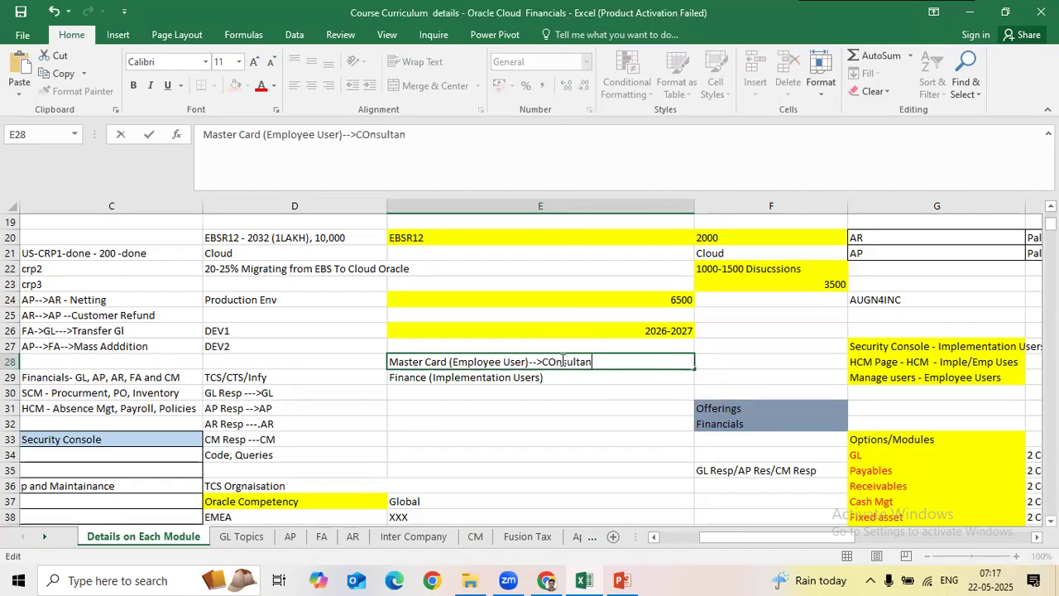
type("nt")
key("Return")
Step: Review the E28 entry against neighbouring cells D29 and E29
left_click(562, 360)
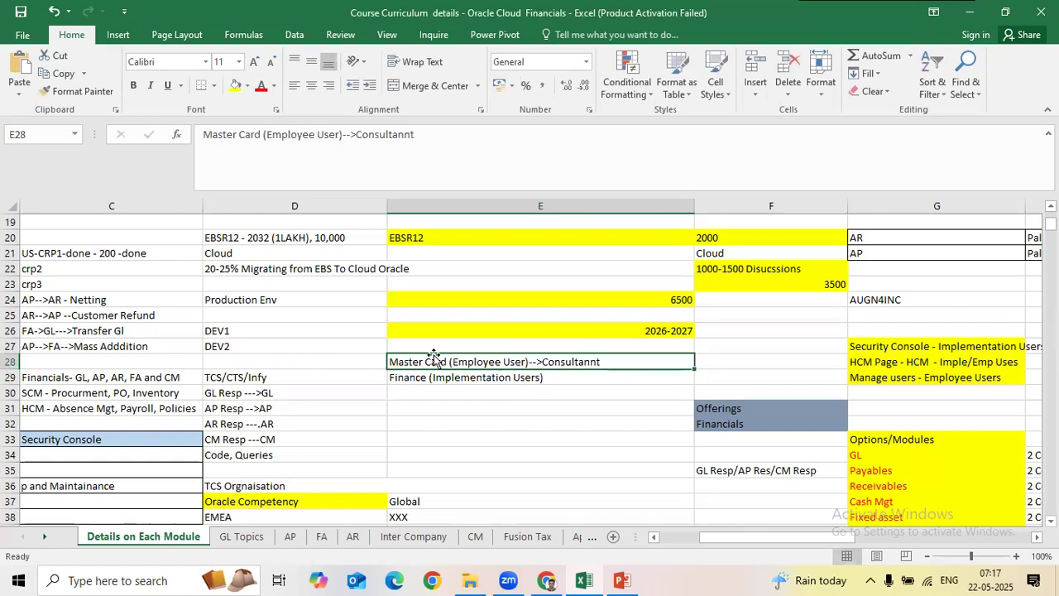
double_click(601, 362)
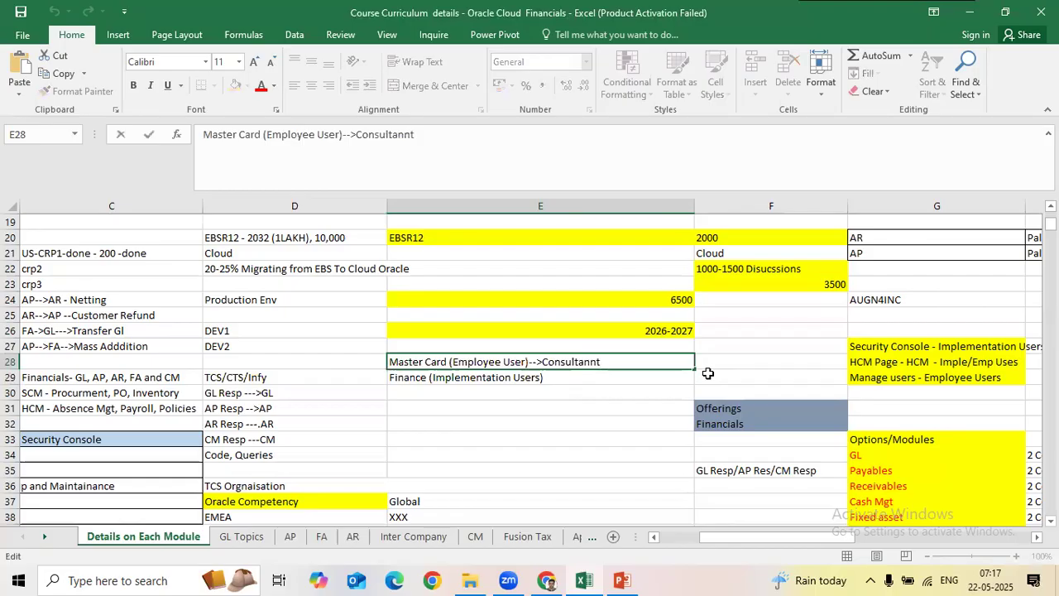
left_click(304, 382)
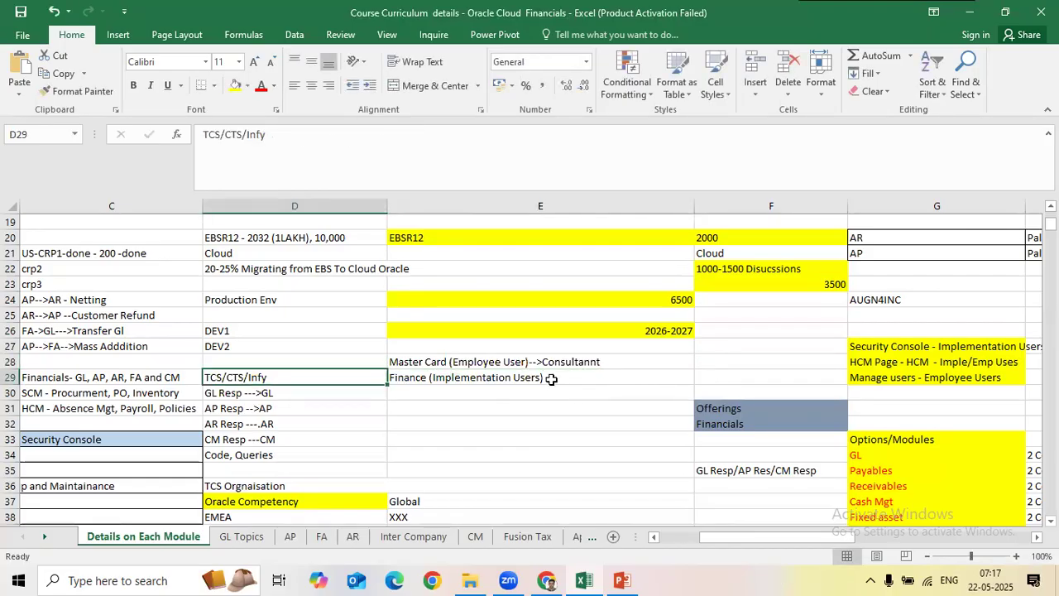
left_click(552, 379)
left_click(470, 361)
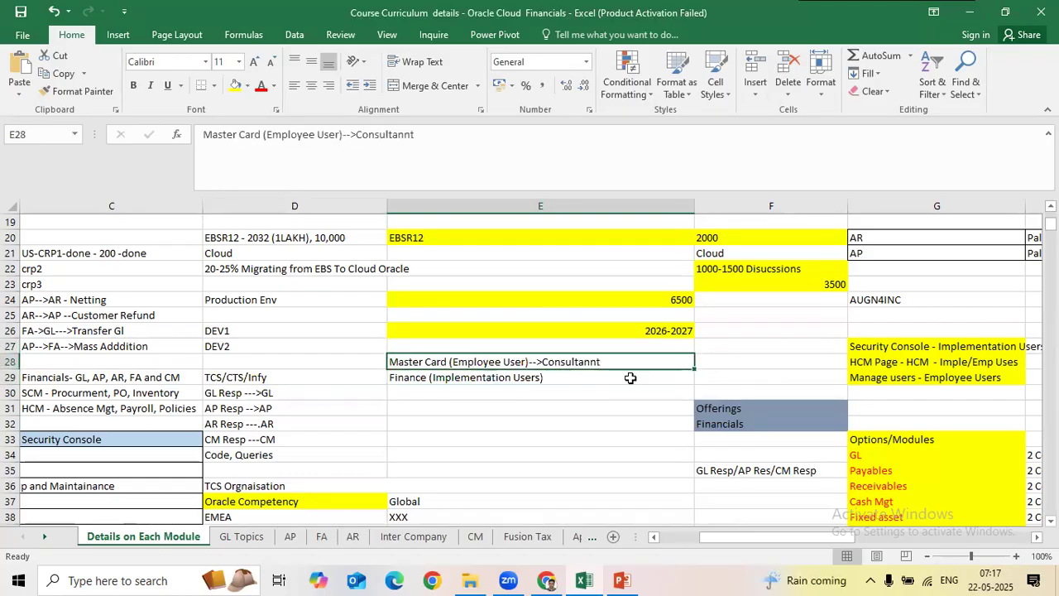
left_click(312, 379)
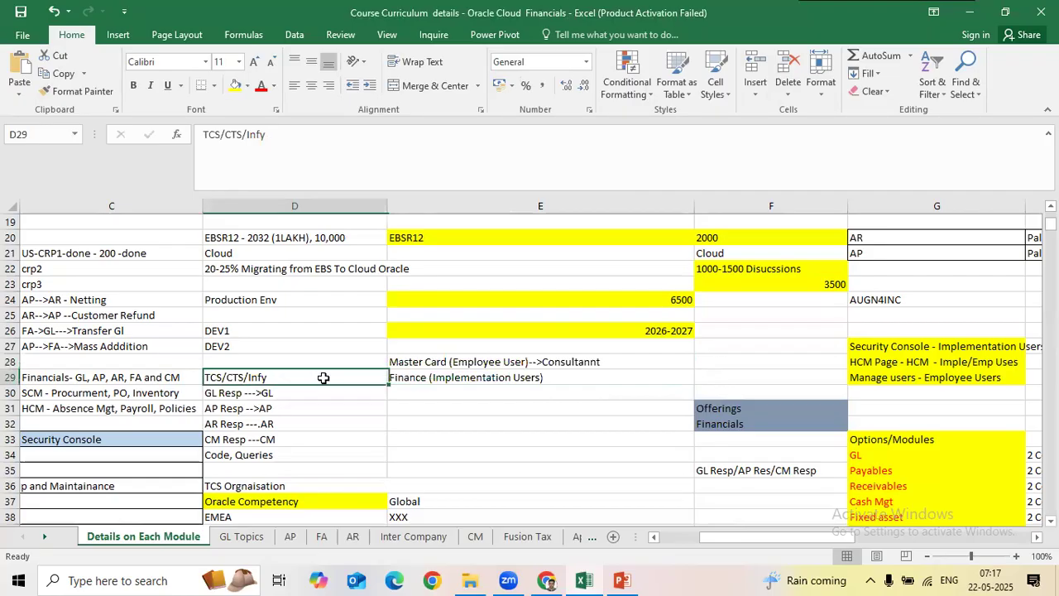
left_click(503, 364)
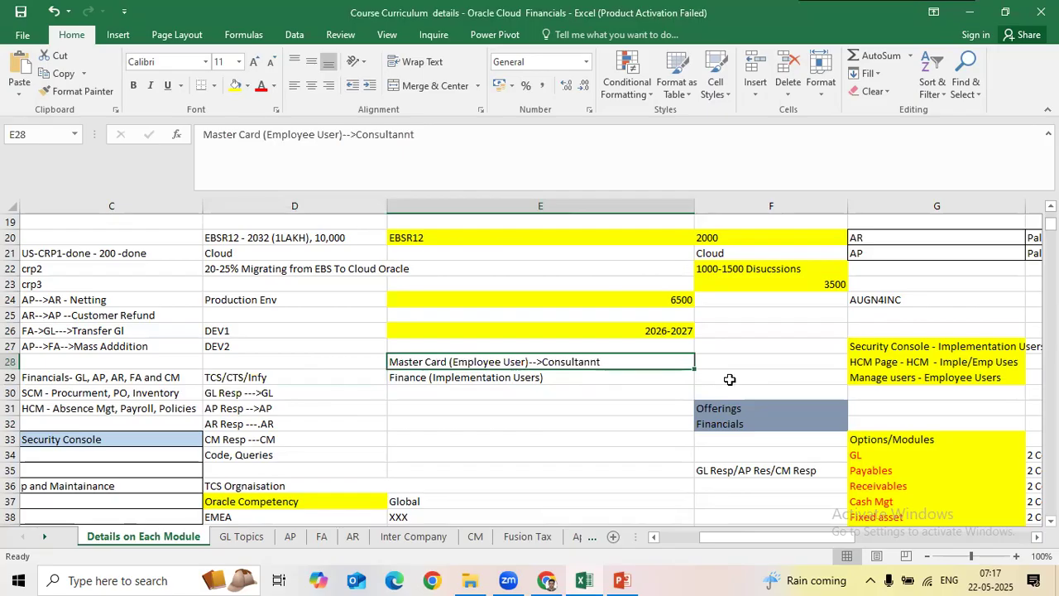
Step: Delete the extra n in E28 so the note ends with -->Consultant
key("F2")
key("Left")
key("Left")
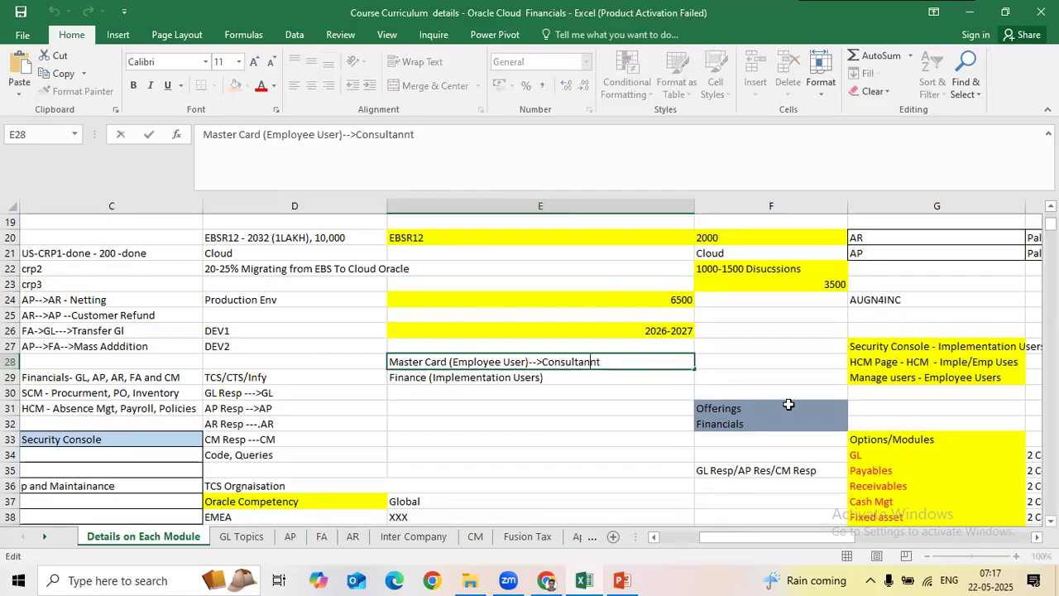
key("BackSpace")
key("Return")
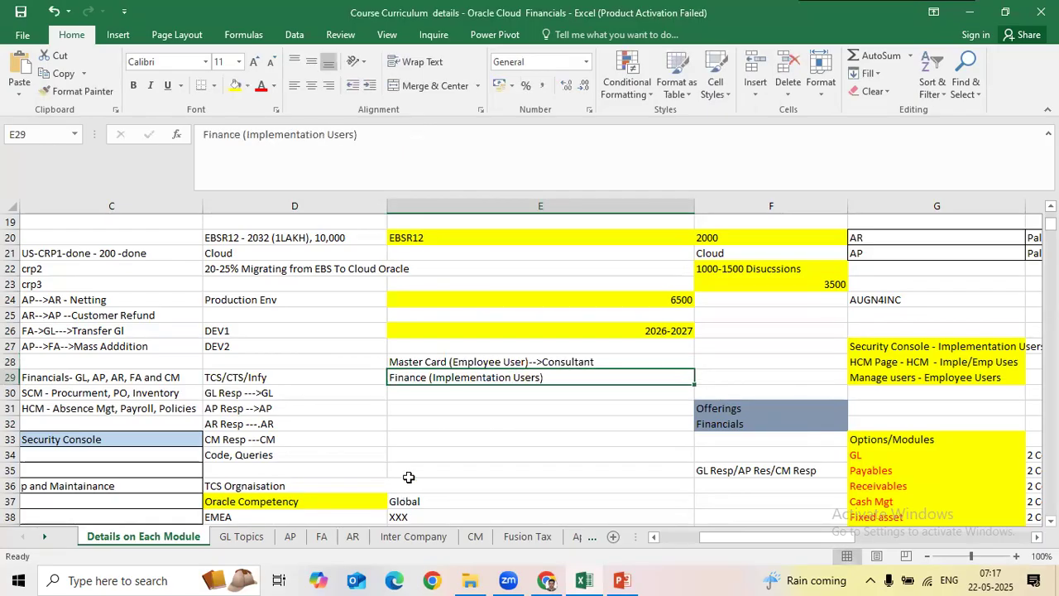
left_click(478, 360)
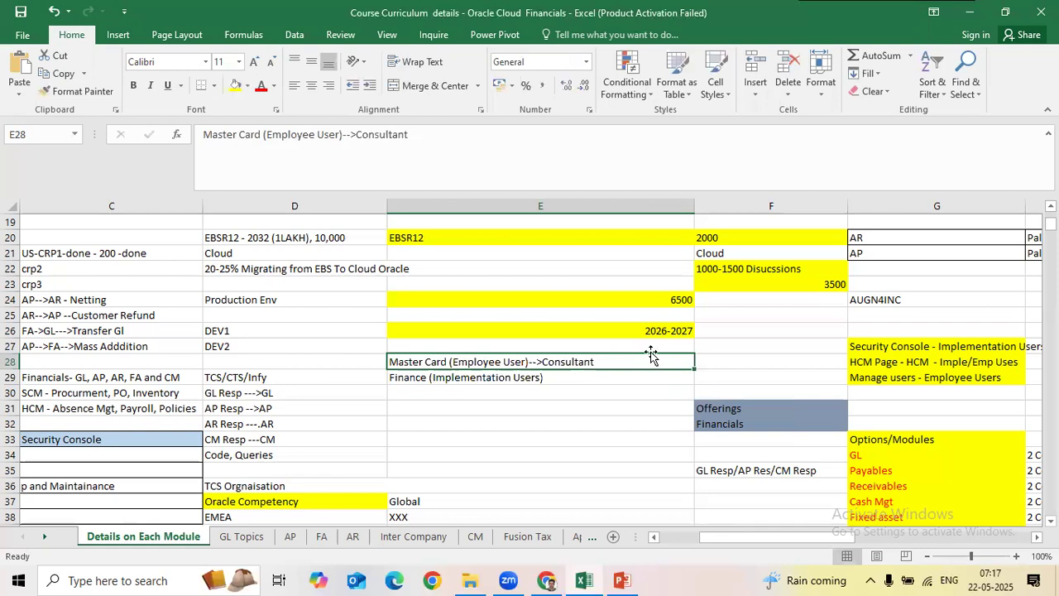
left_click_drag(281, 379, 488, 388)
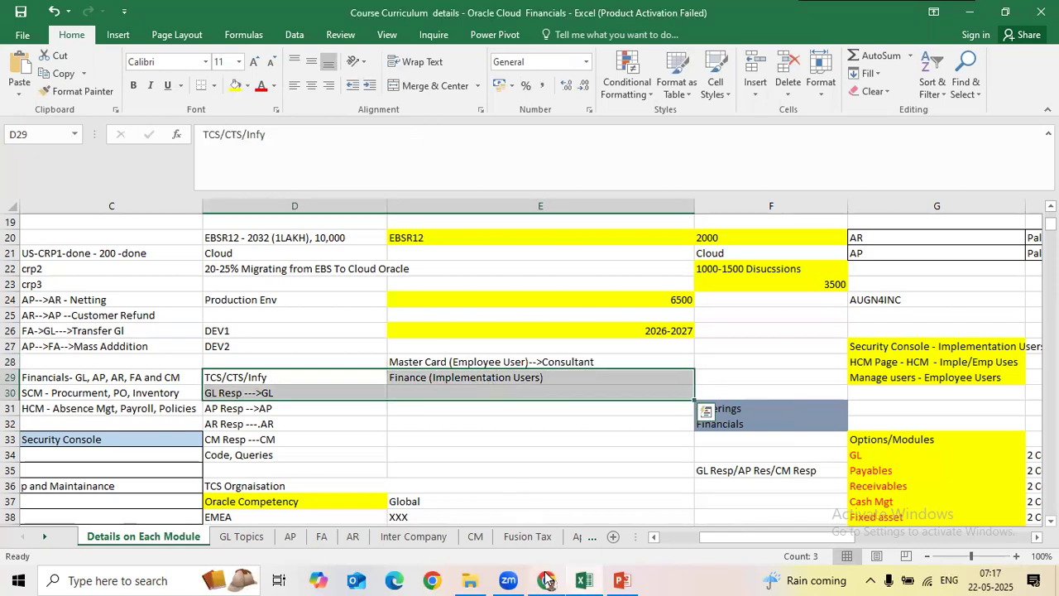
Step: Duplicate the user account tab and load the bare site domain in it
left_click(550, 579)
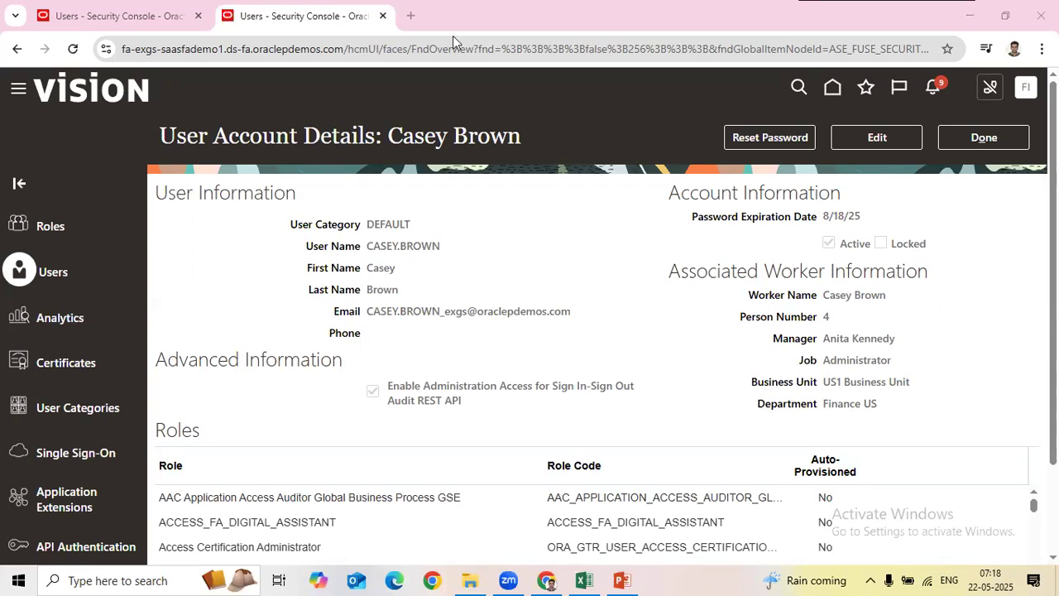
right_click(273, 18)
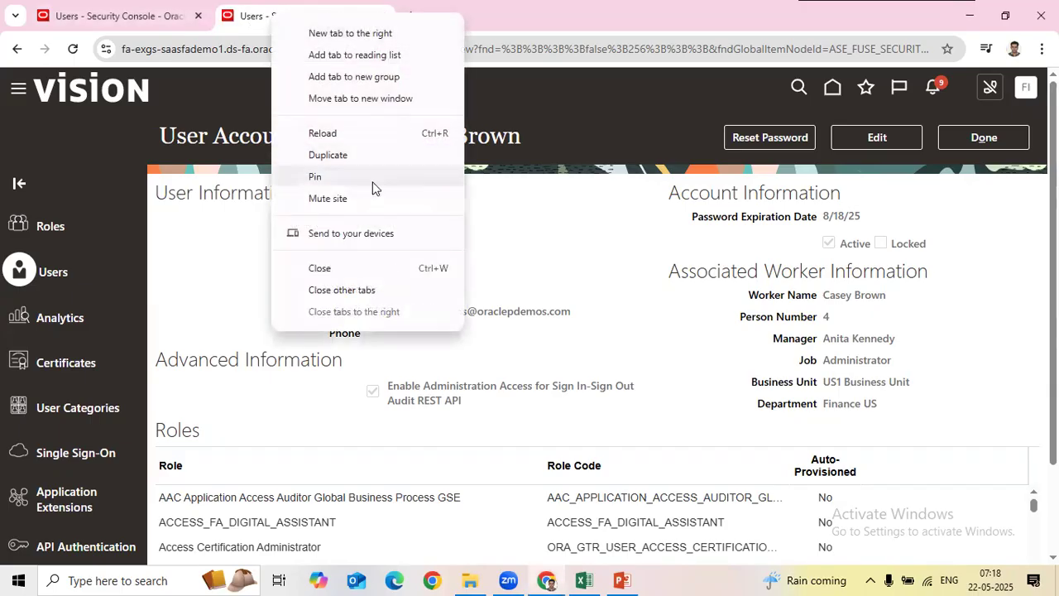
left_click(356, 158)
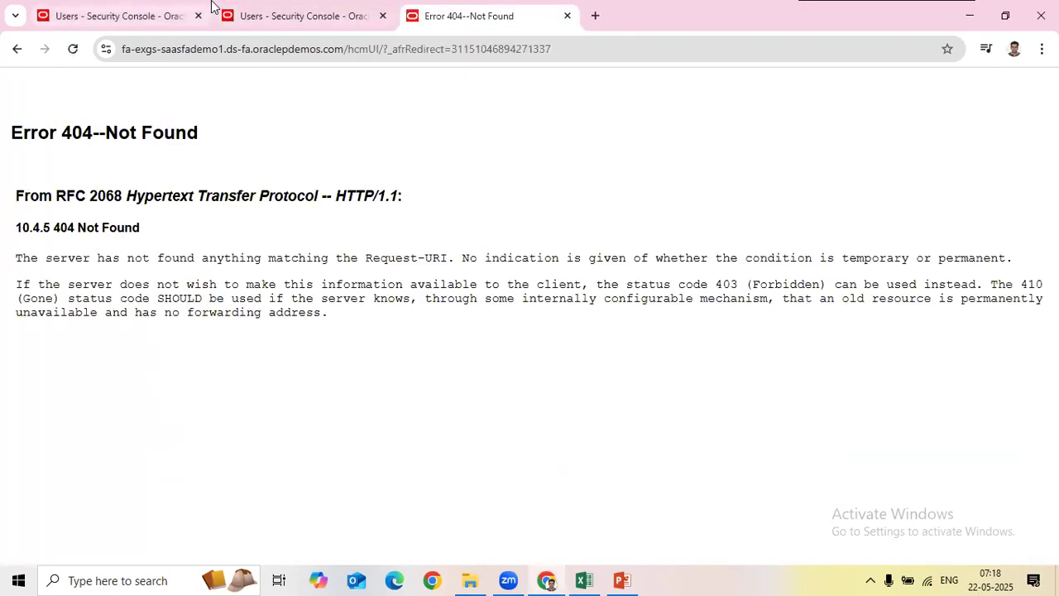
left_click_drag(363, 50, 588, 50)
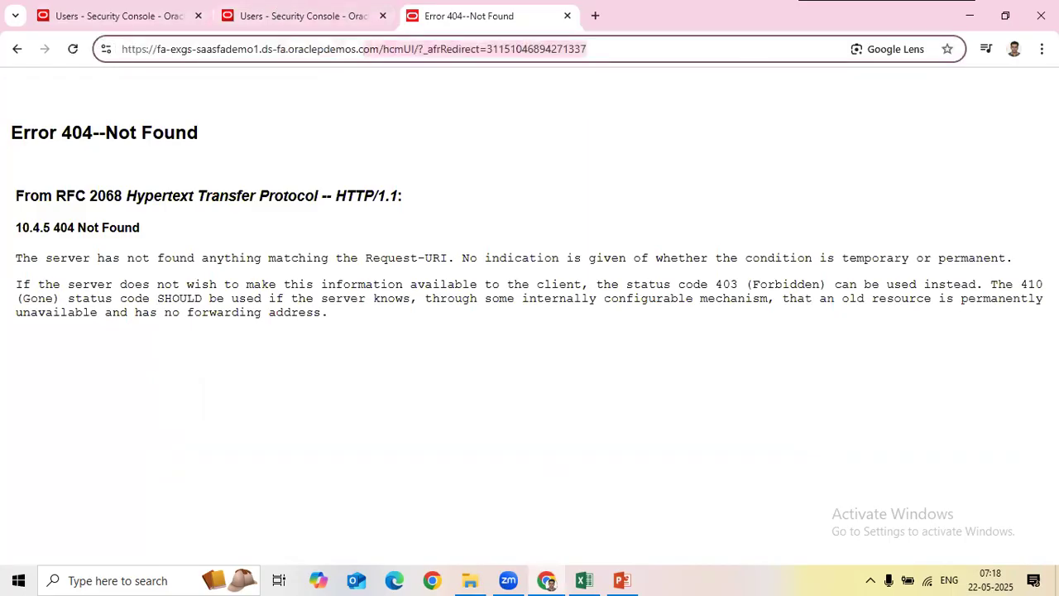
key("BackSpace")
key("Return")
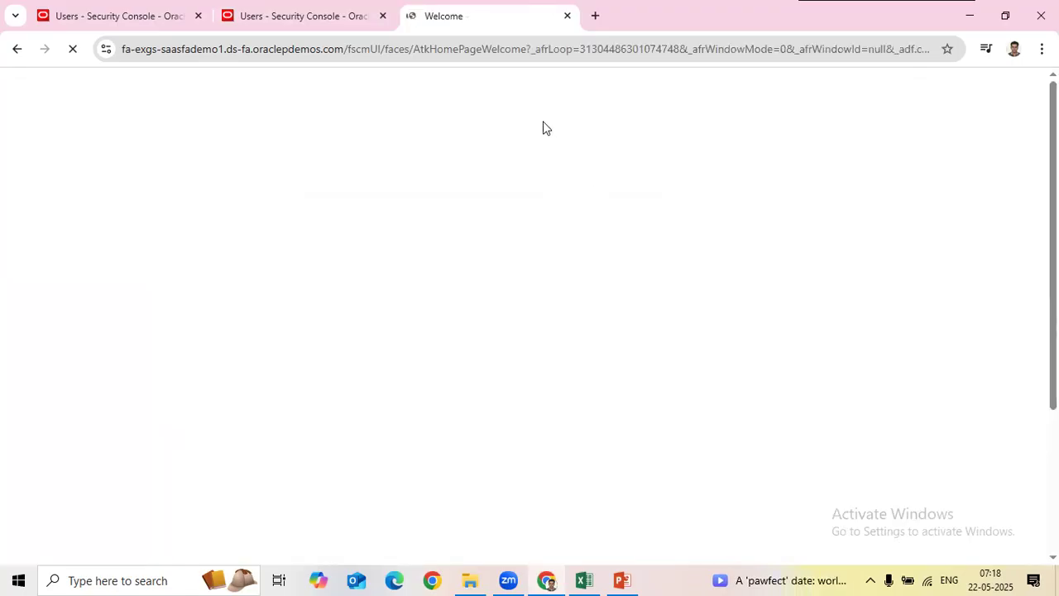
Step: Compare the other user's business unit and department with the new user's user name and last name
left_click(276, 23)
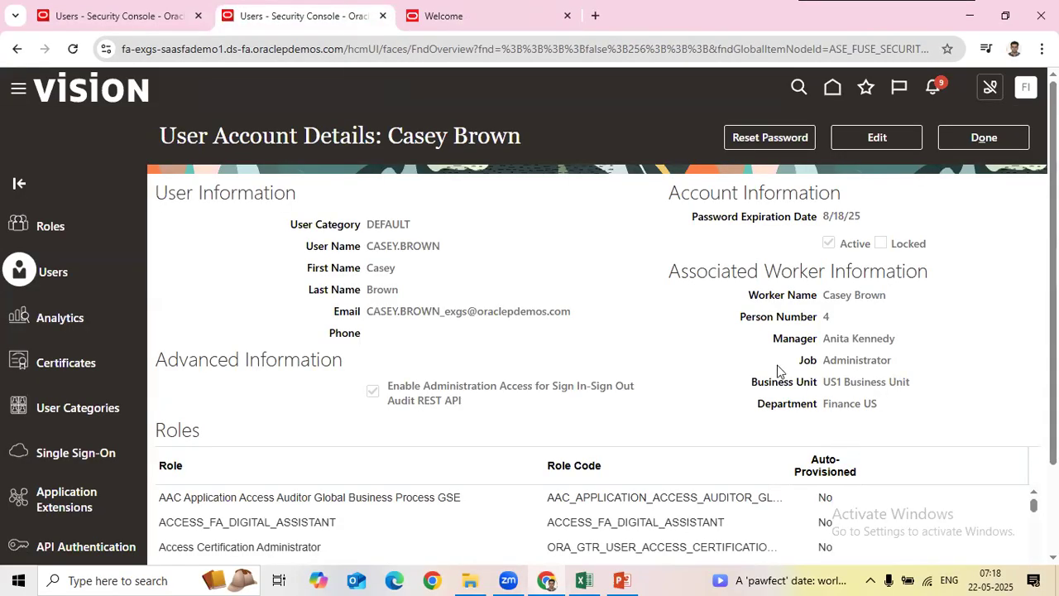
left_click_drag(824, 383, 949, 405)
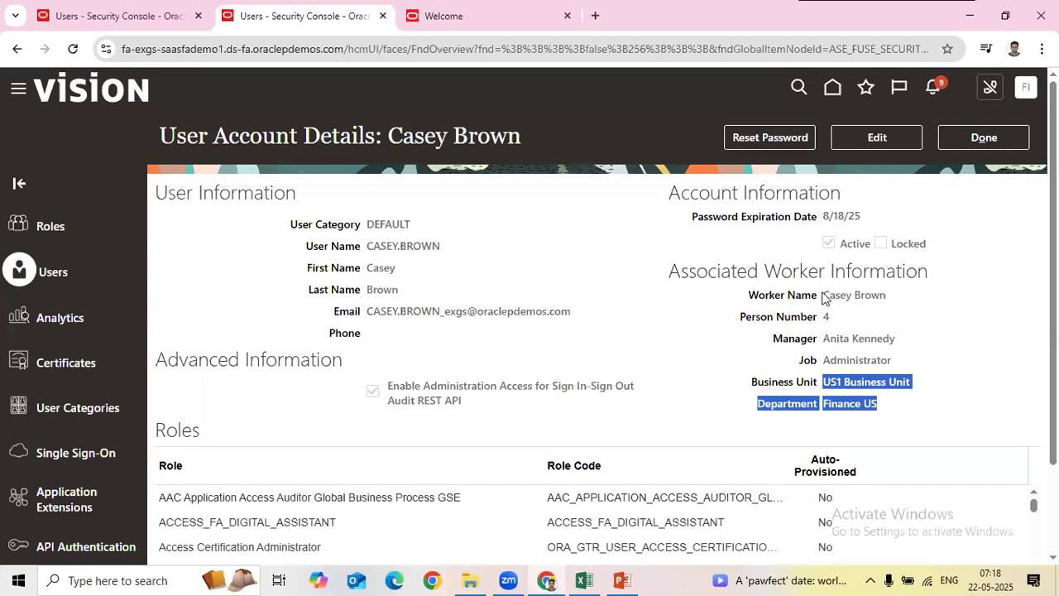
left_click(932, 371)
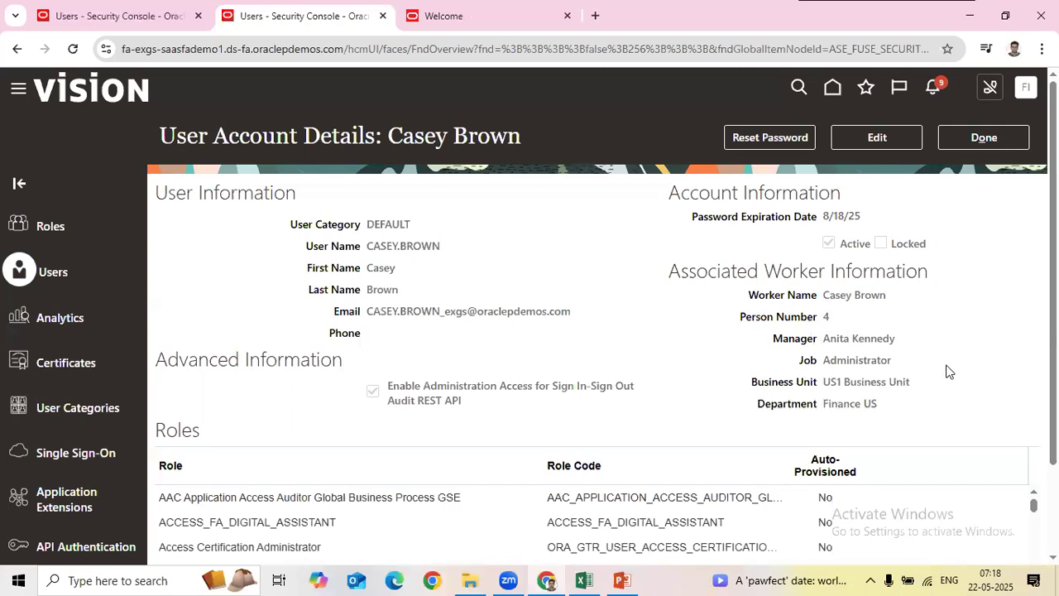
left_click_drag(879, 405, 908, 410)
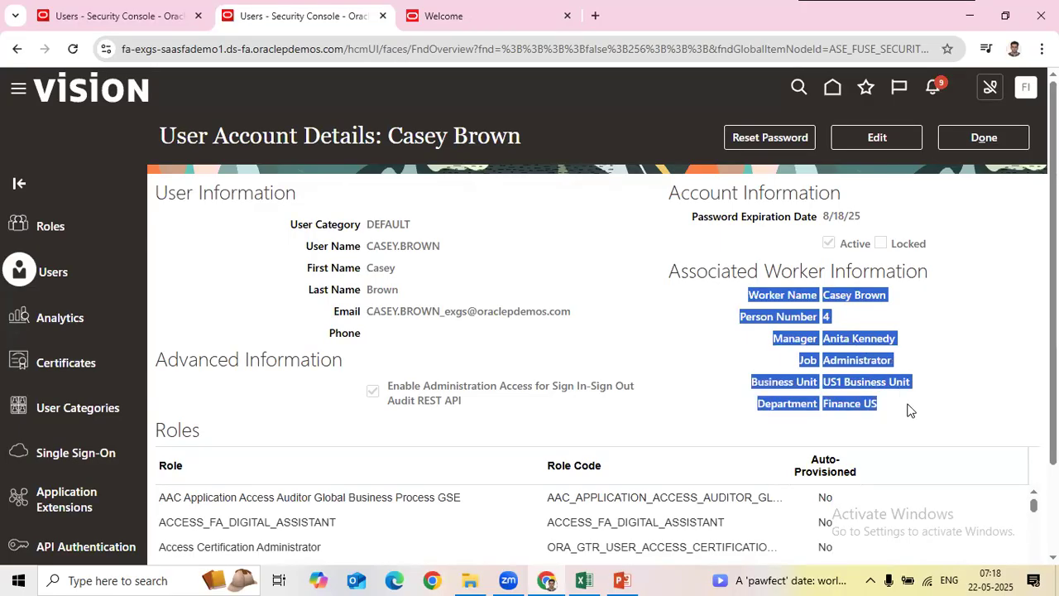
left_click(177, 18)
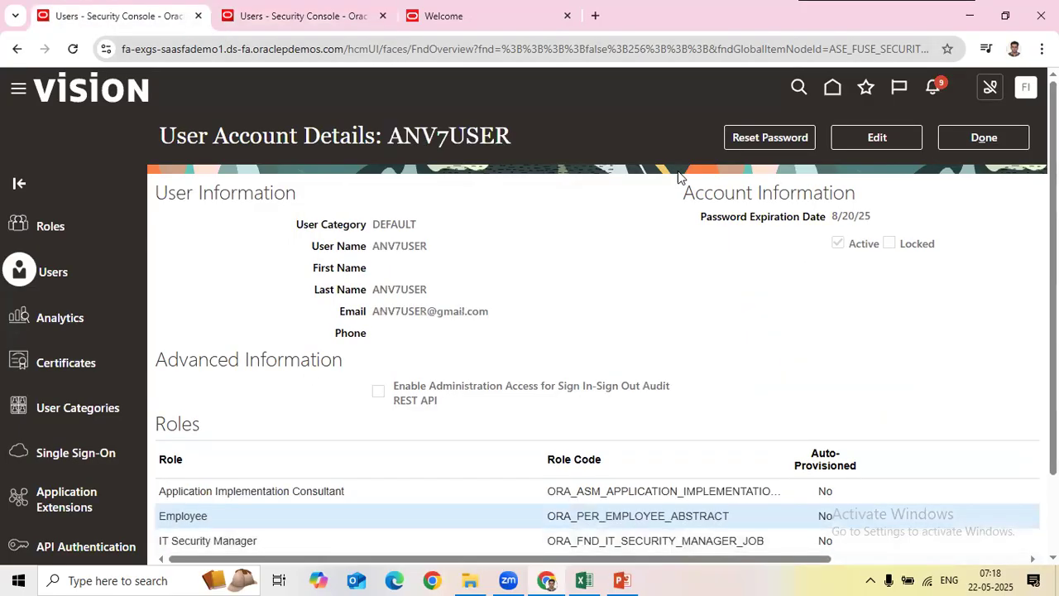
left_click_drag(380, 246, 444, 291)
Step: Open the AP sheet of the course curriculum workbook
left_click(591, 579)
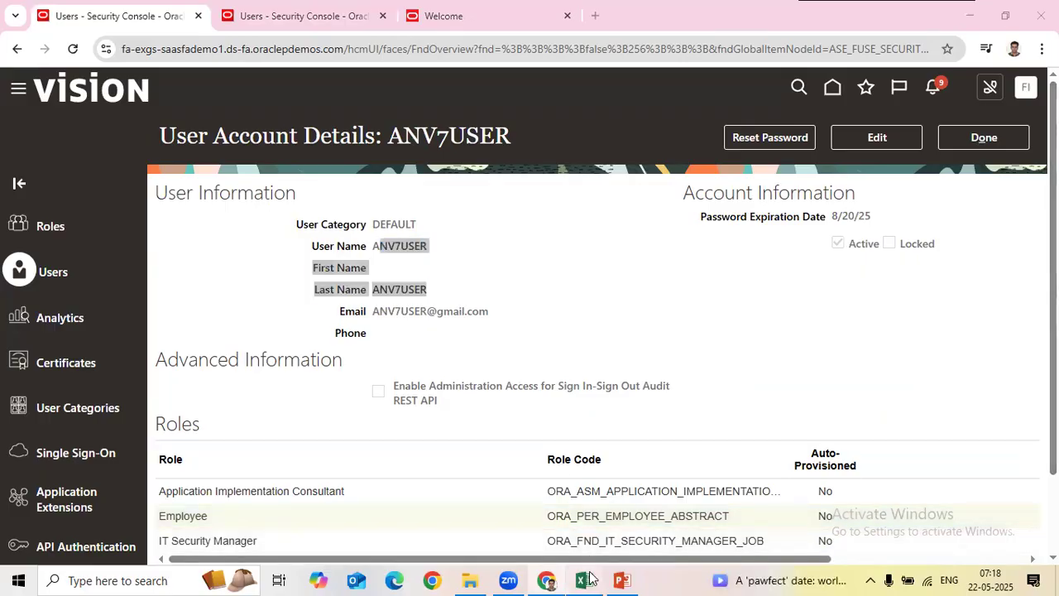
left_click(290, 536)
scroll(244, 407, "up", 6)
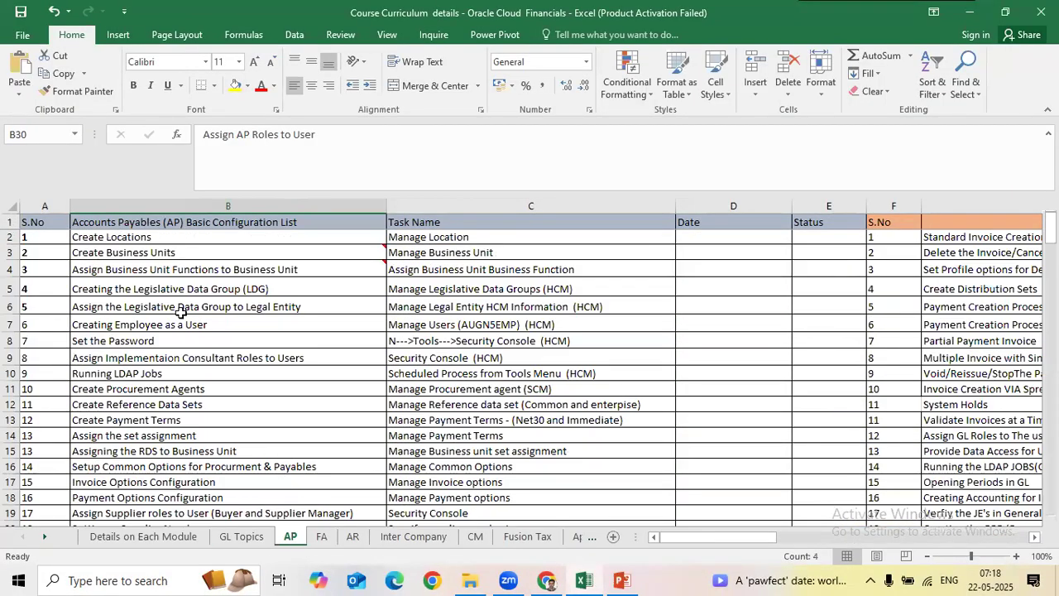
Step: Select the Creating Employee as a User row 7 on AP, check GL Topics, then return to the browser
left_click_drag(50, 324, 793, 333)
left_click_drag(57, 325, 755, 366)
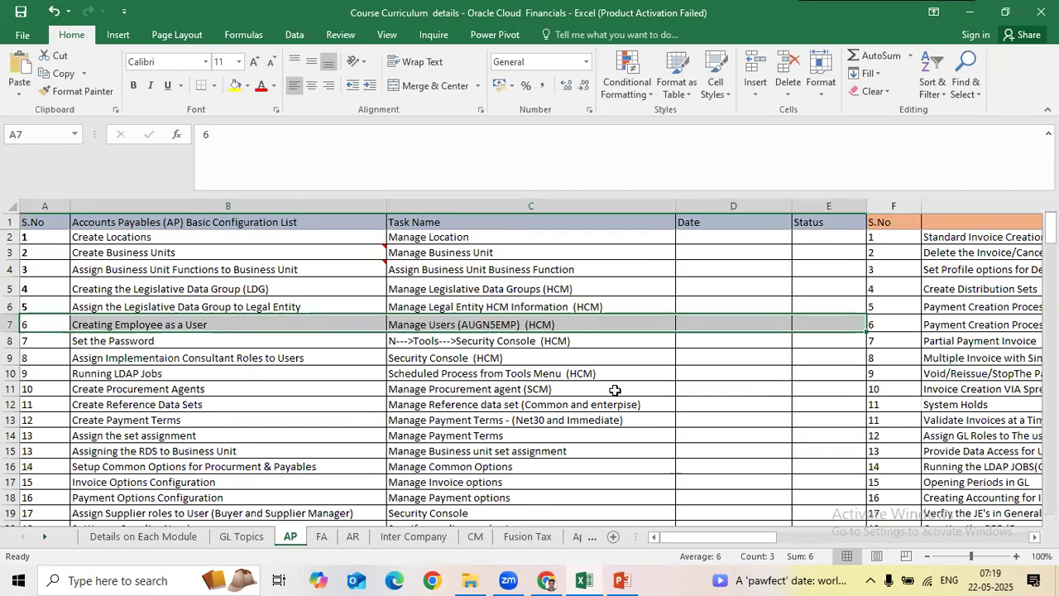
left_click(248, 537)
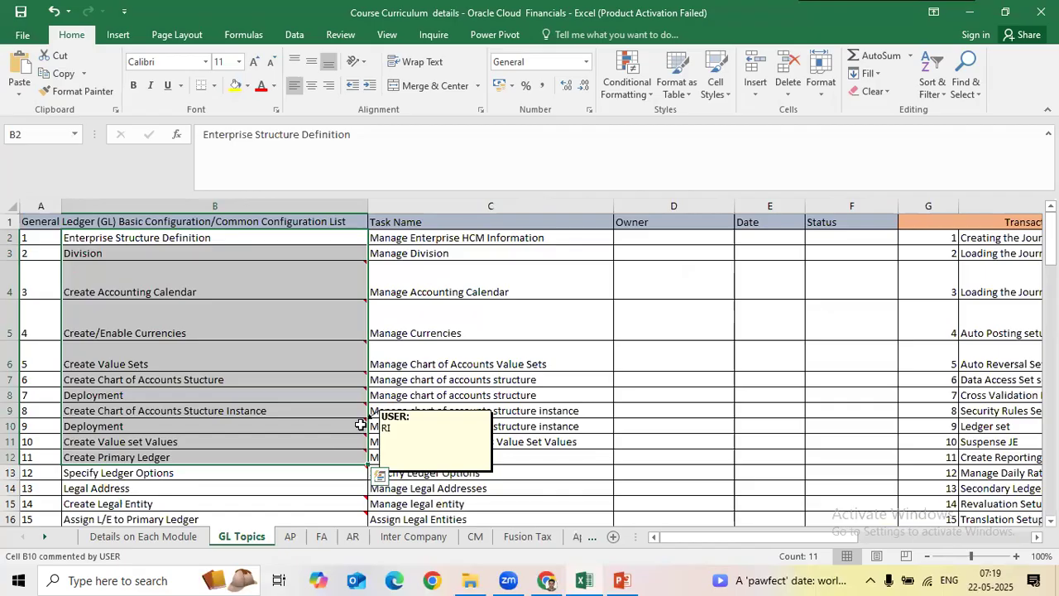
left_click(456, 273)
key("alt+Tab")
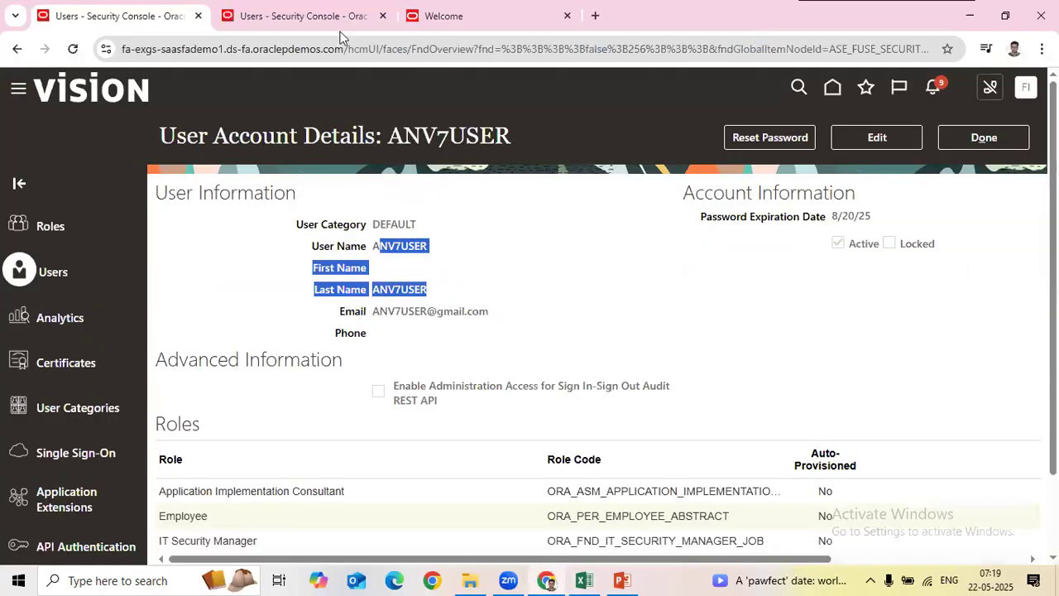
Step: Go from the Welcome page to Setup and Maintenance via Settings and Actions
left_click(335, 16)
left_click(439, 15)
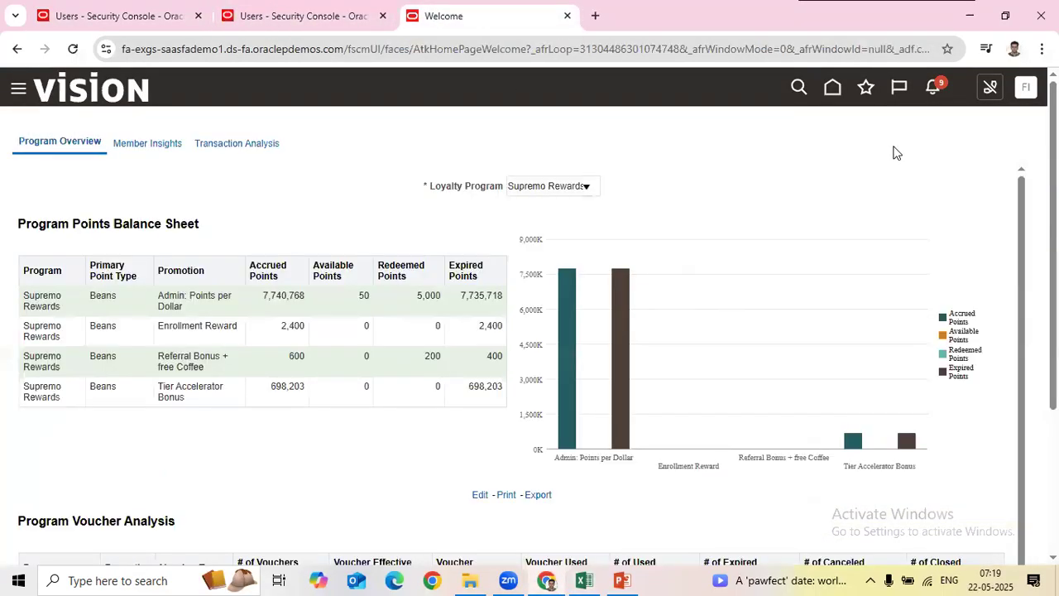
left_click(1025, 87)
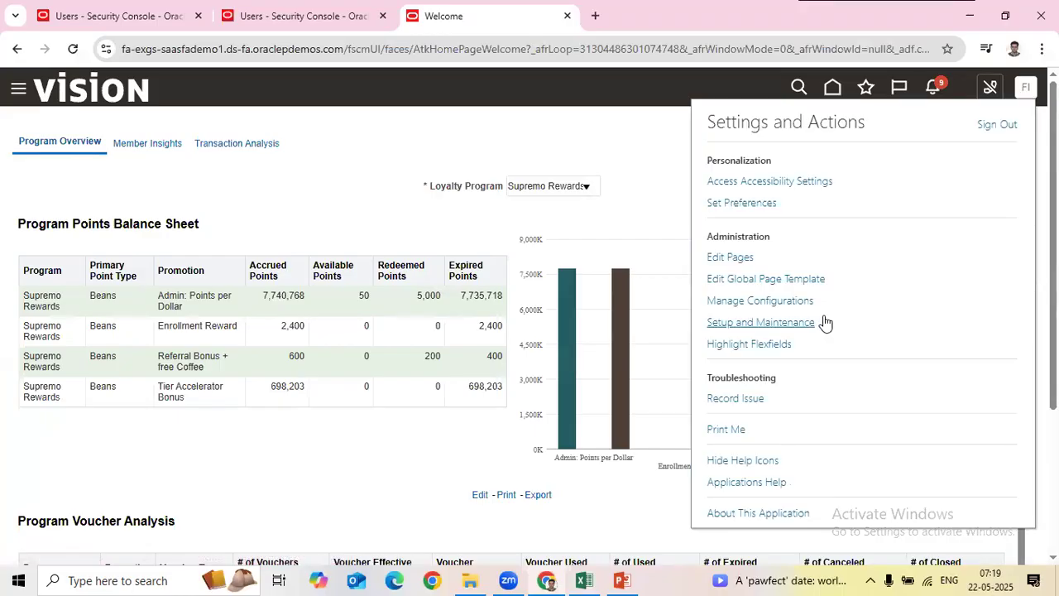
left_click(782, 322)
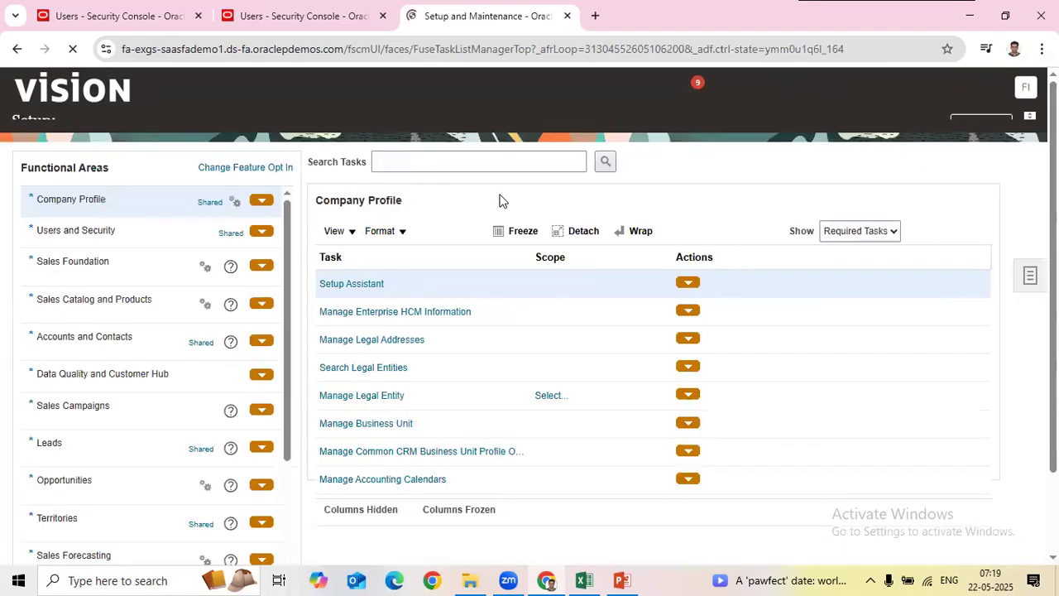
Step: Search tasks for 'manage users' and open the Manage Users task
left_click(480, 177)
type("Manage users")
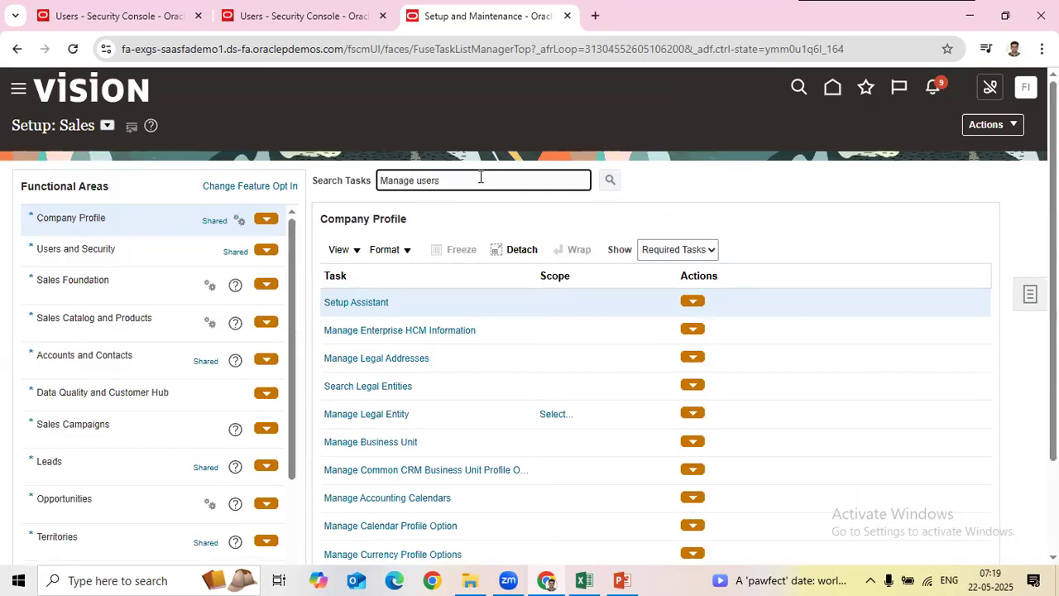
key("Return")
left_click(455, 305)
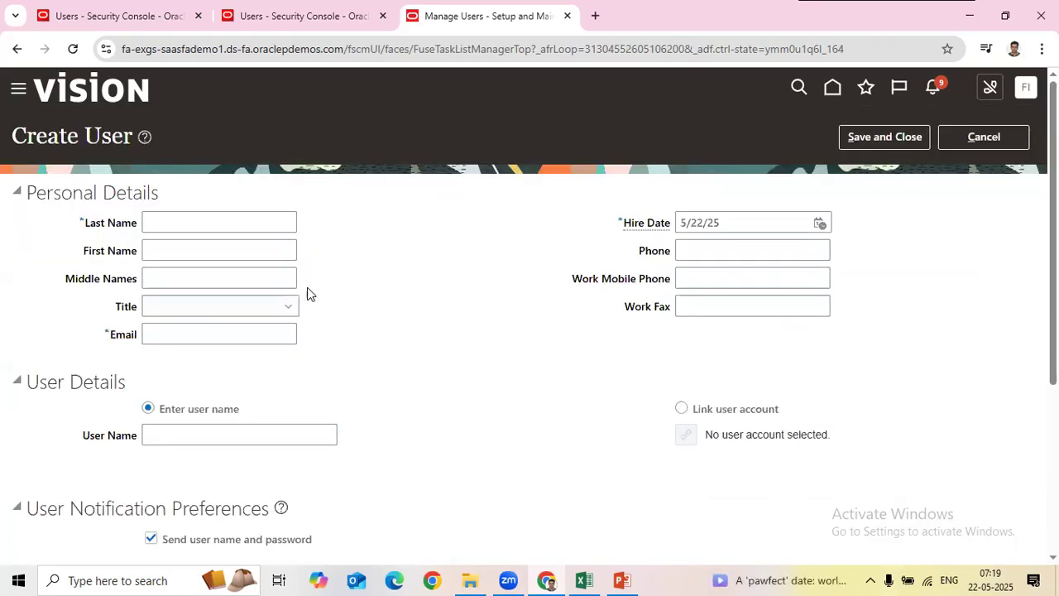
left_click(270, 231)
type("TEST")
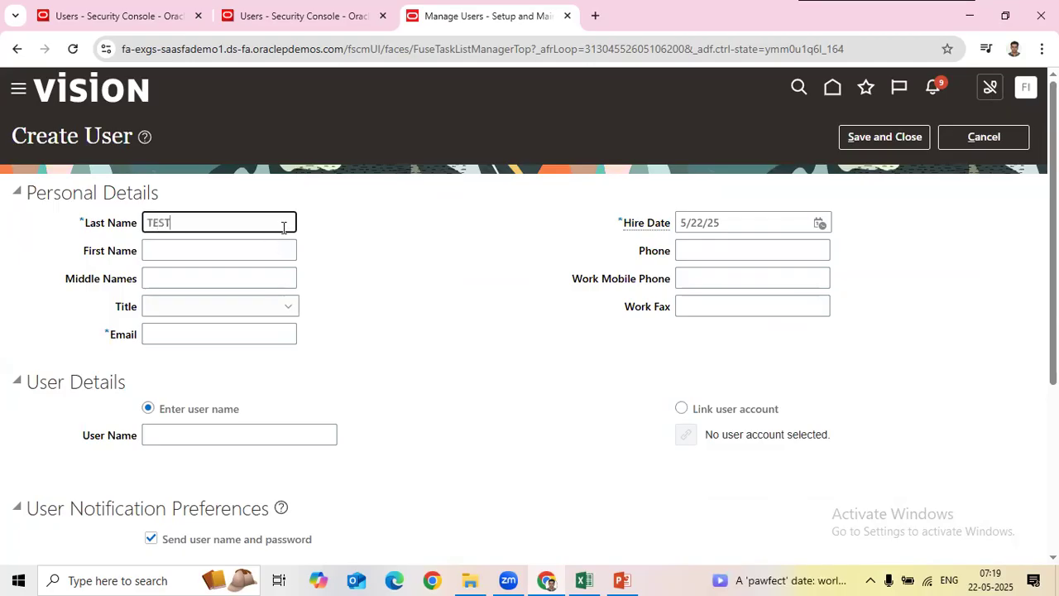
type("EM")
double_click(229, 224)
key("ctrl+c")
left_click(242, 339)
key("ctrl+v")
key("Tab")
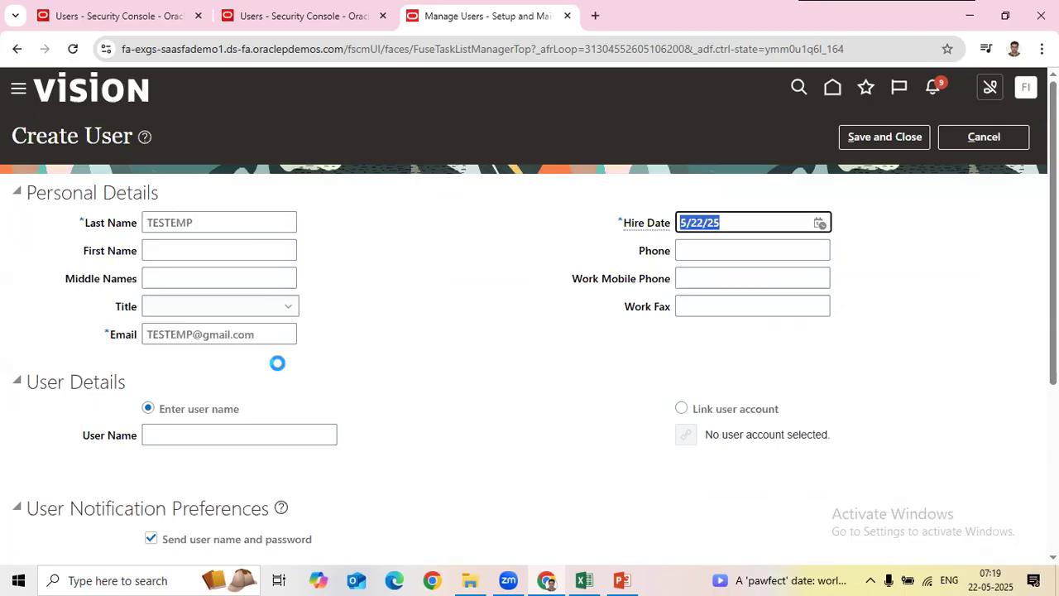
left_click(248, 439)
key("ctrl+v")
Step: Set Person Type to Employee, review Legal Employer and Business Unit, then check GL Topics B3:B12
scroll(310, 425, "down", 3)
left_click(304, 341)
left_click(168, 154)
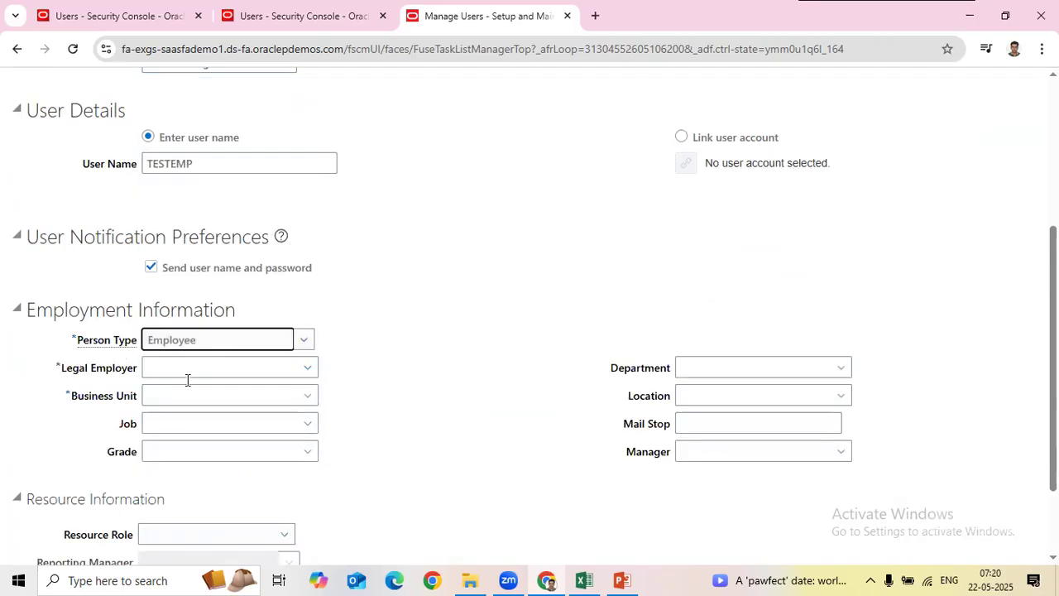
double_click(66, 372)
left_click_drag(83, 397, 221, 385)
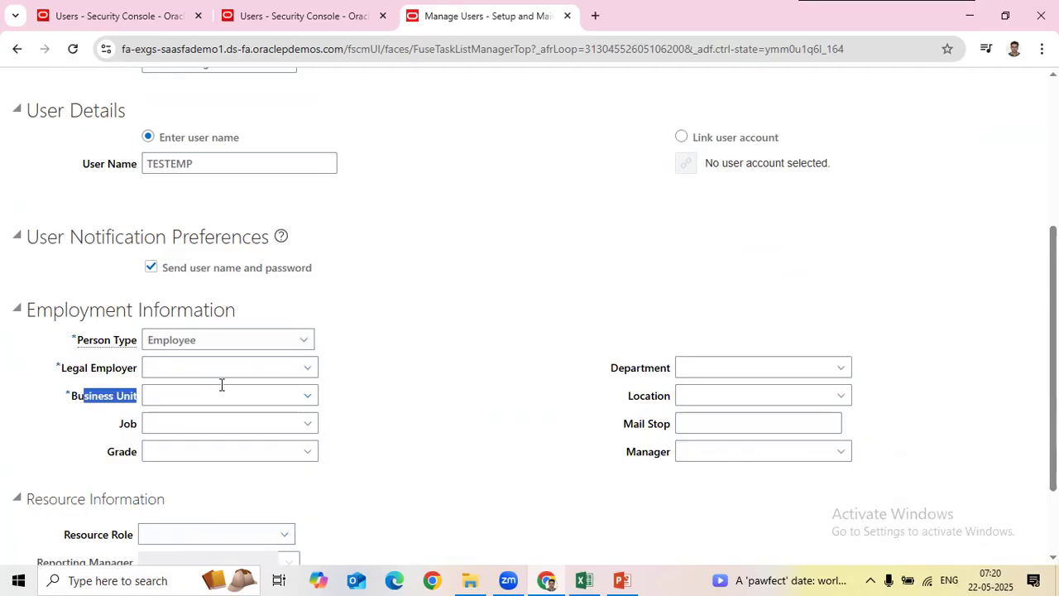
scroll(243, 433, "up", 2)
double_click(218, 107)
scroll(419, 426, "down", 2)
left_click(115, 369)
left_click_drag(75, 397, 211, 420)
left_click(583, 581)
left_click_drag(204, 258, 211, 456)
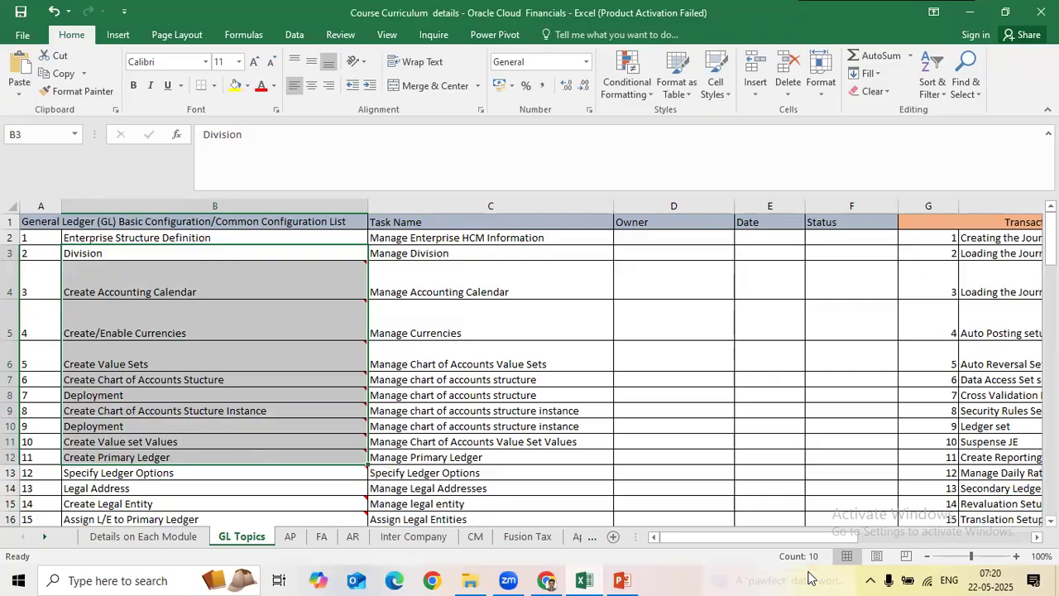
Step: Recheck GL Topics tasks B4:B12, then return to the top of the Create User form
left_click(546, 580)
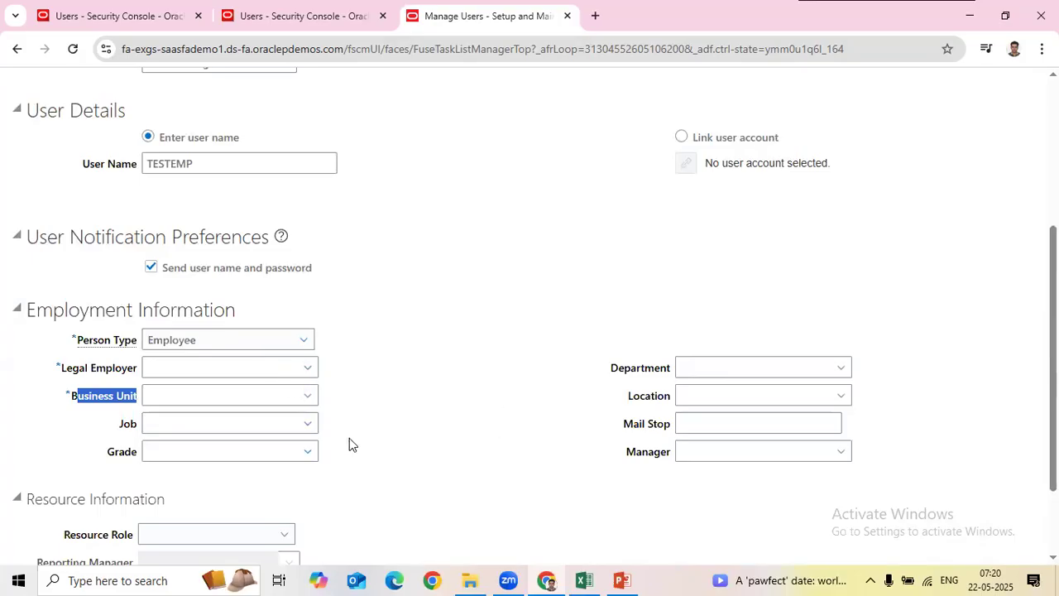
left_click(584, 580)
left_click_drag(240, 295, 243, 459)
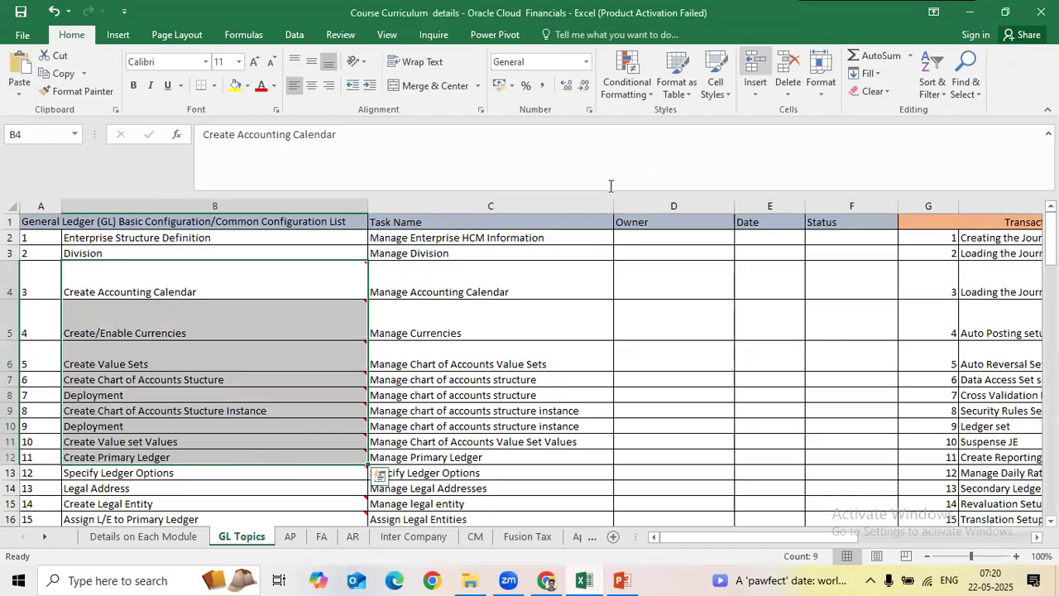
key("alt+Tab")
scroll(478, 385, "up", 4)
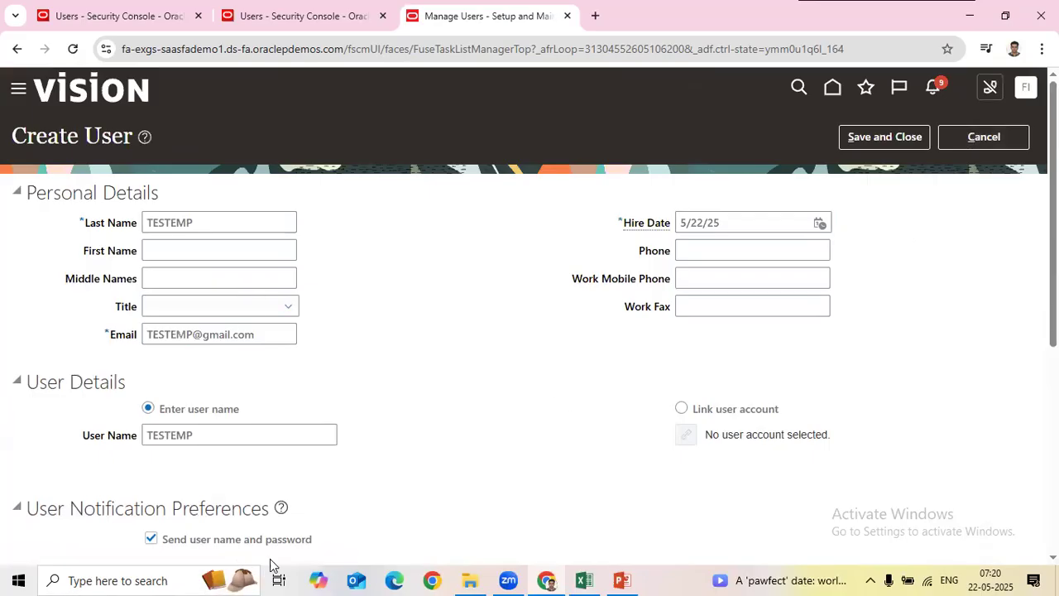
Step: Check the other user's account details, then close them back to the user search results
scroll(245, 508, "down", 3)
left_click_drag(78, 435, 211, 438)
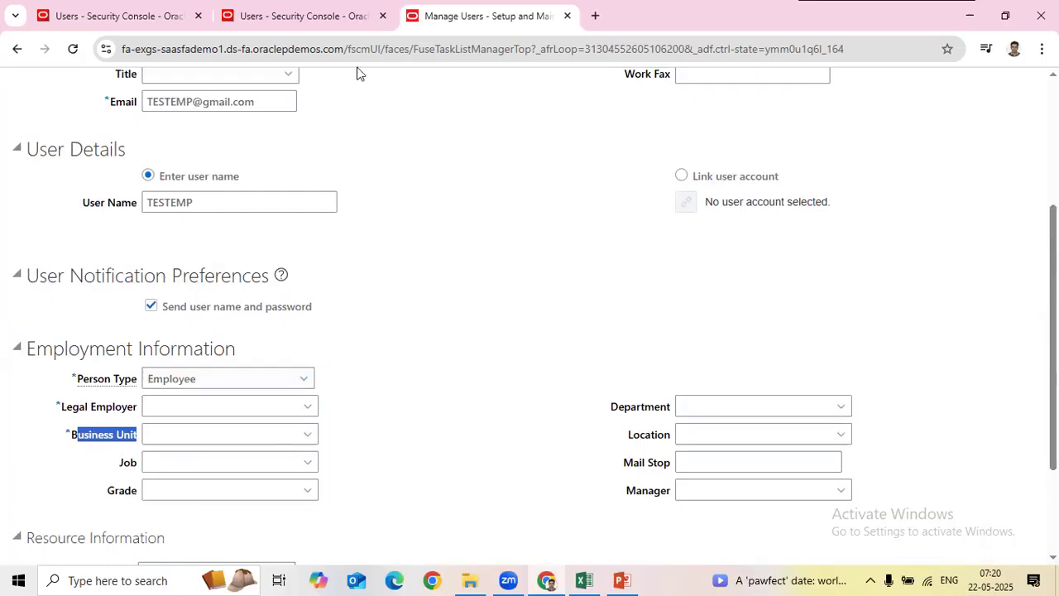
left_click(304, 14)
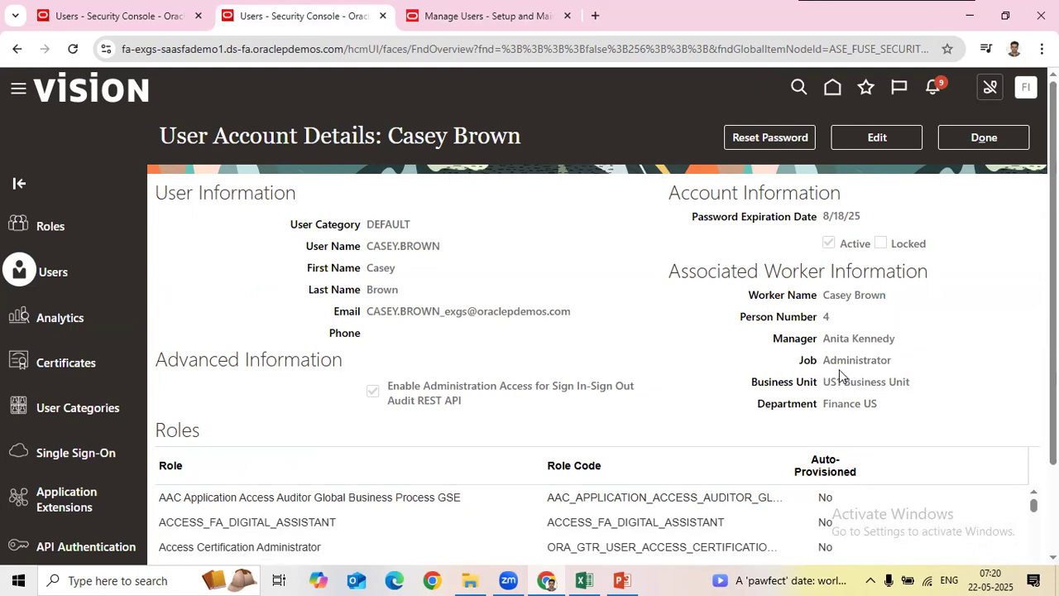
left_click(960, 139)
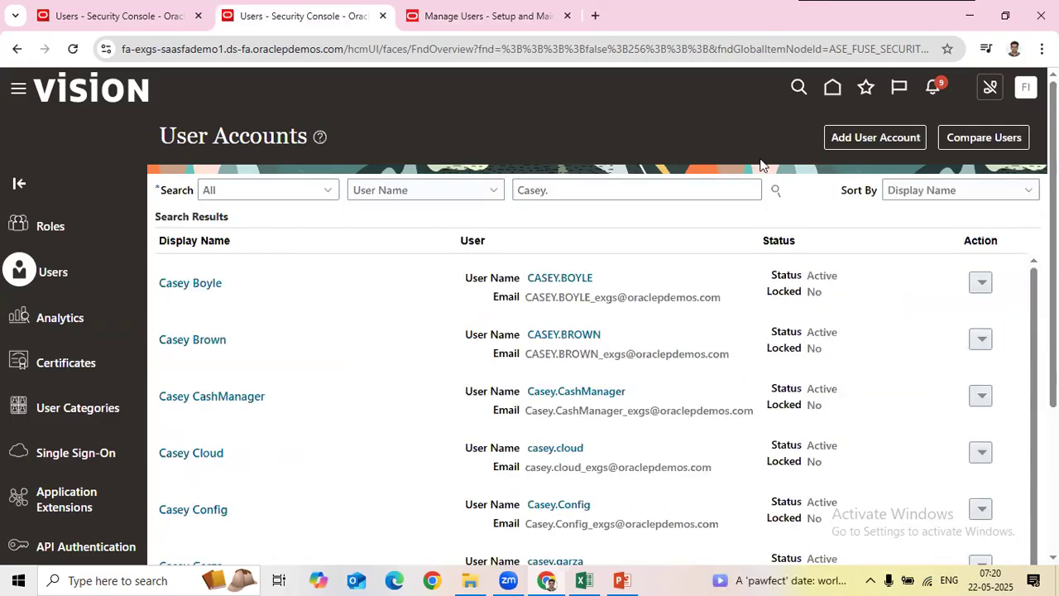
Step: Scroll through the Create User form for TESTEMP to review the 5/22/25 hire date and notification settings
left_click(491, 17)
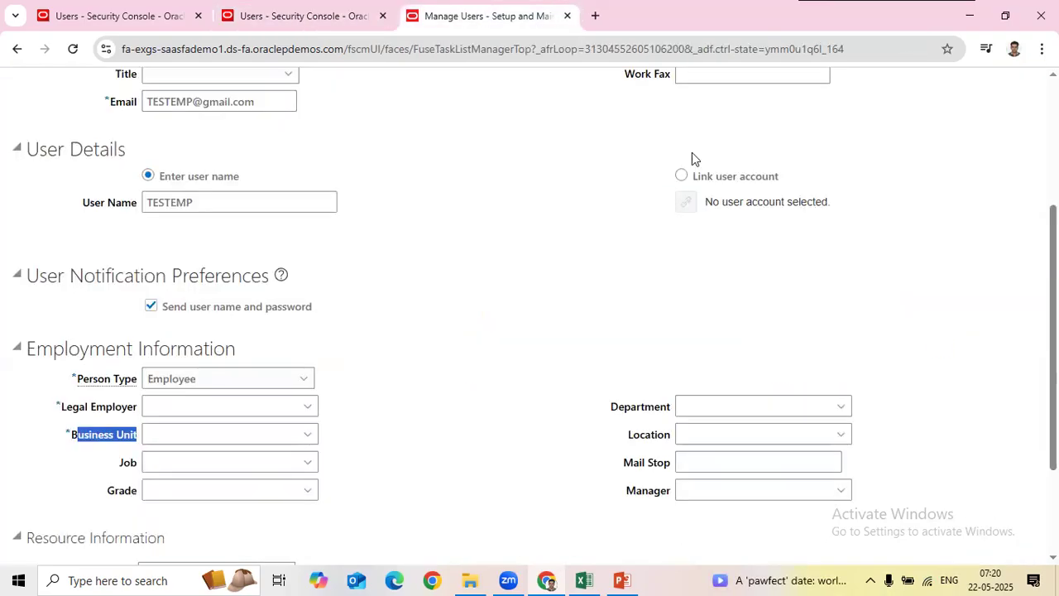
left_click(608, 335)
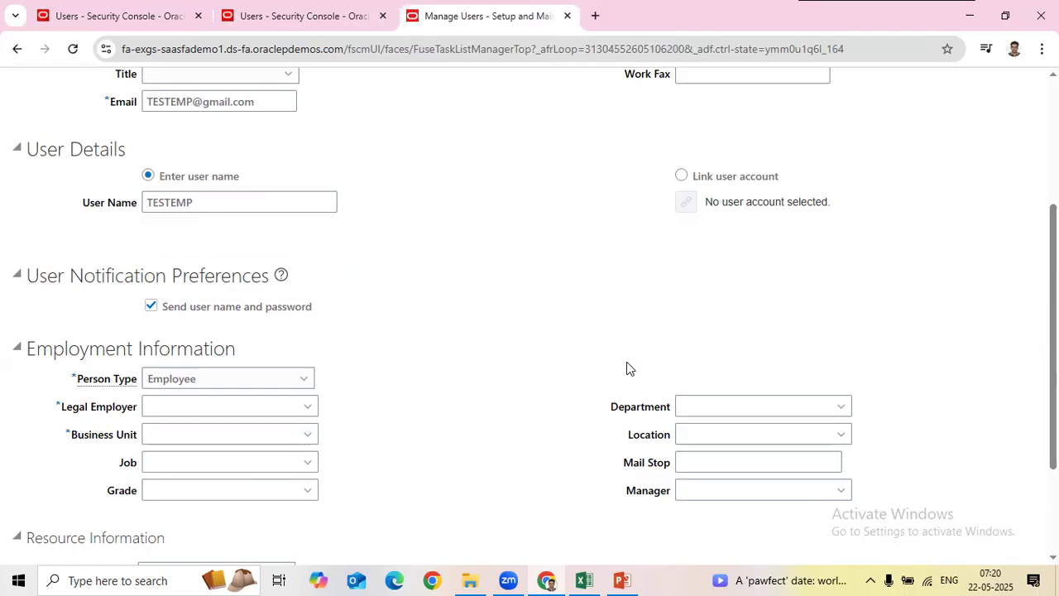
scroll(627, 368, "up", 2)
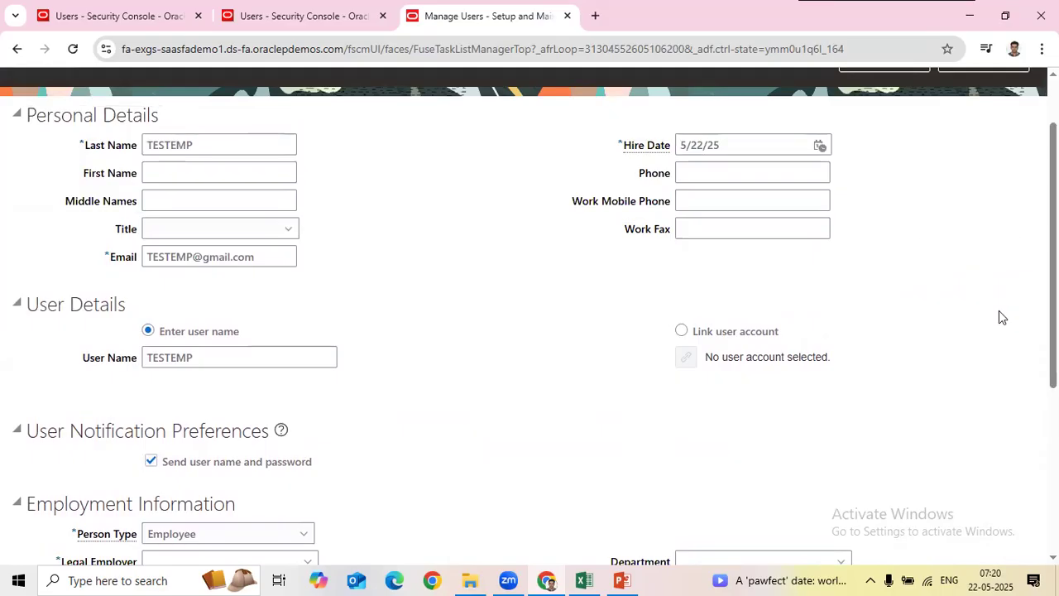
scroll(997, 318, "up", 1)
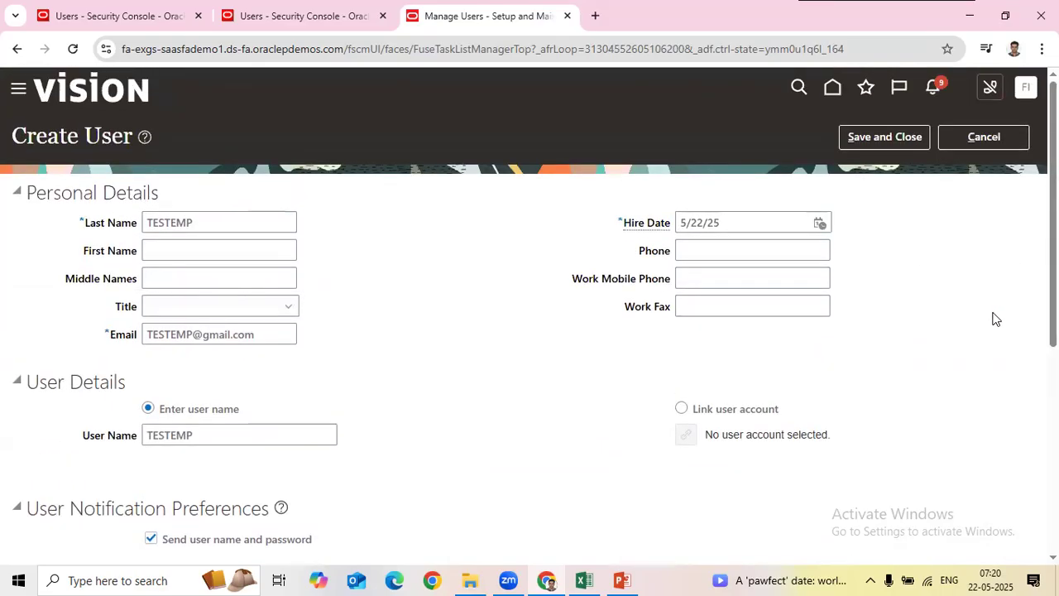
scroll(995, 318, "down", 3)
Step: Look over the Casey user account search results, then bring up the implementation user's details with its Employee and IT Security Manager roles
left_click(259, 7)
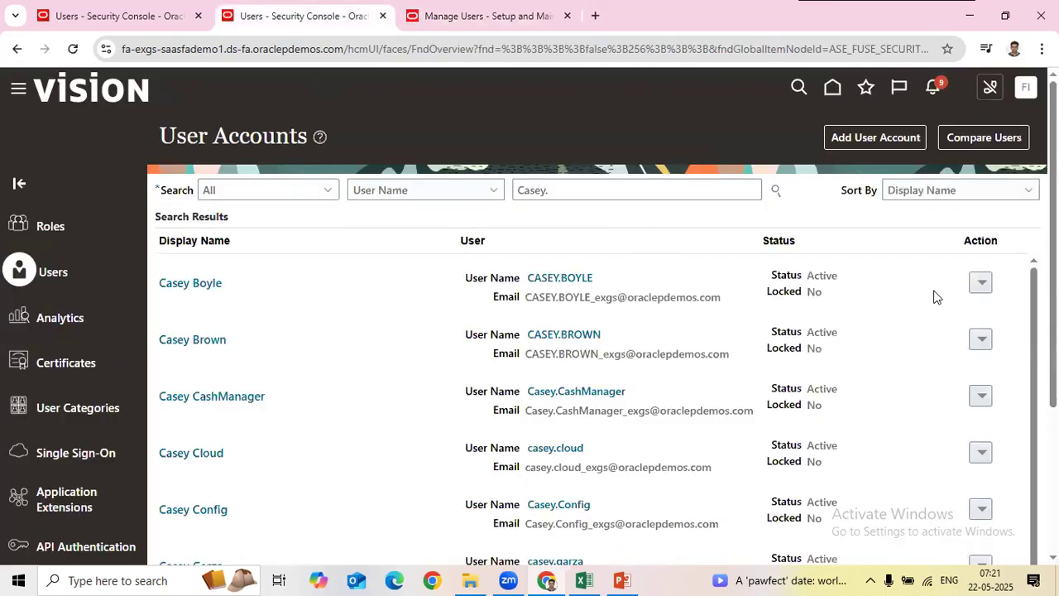
scroll(18, 317, "down", 3)
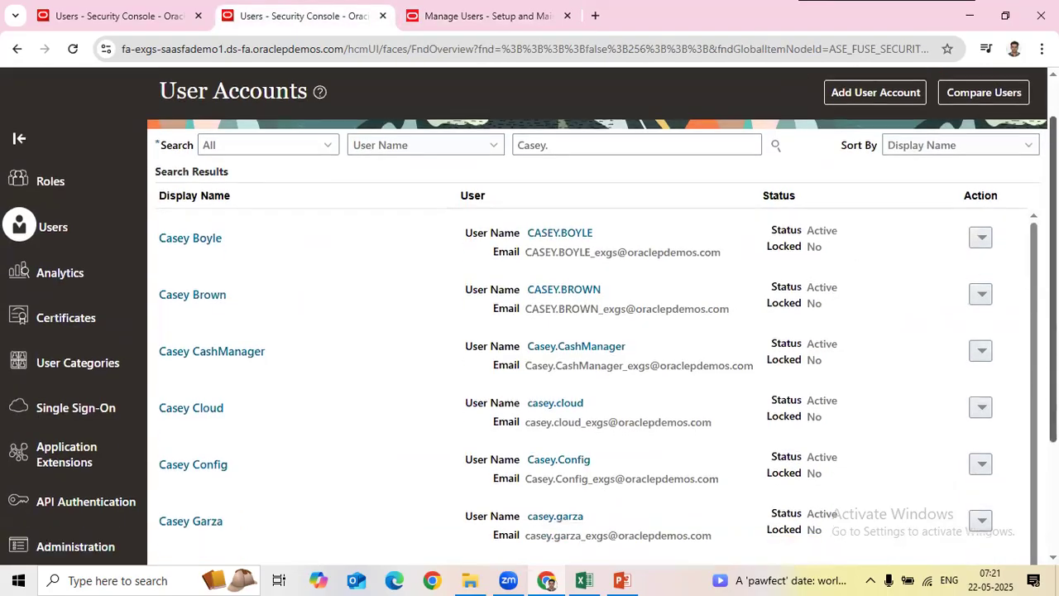
scroll(18, 317, "up", 3)
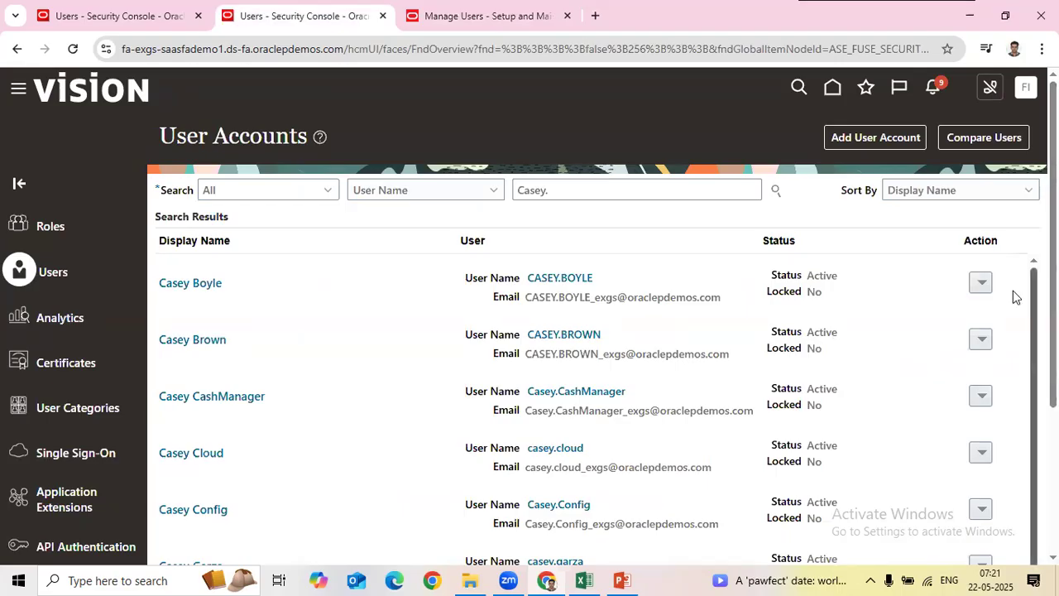
left_click(101, 12)
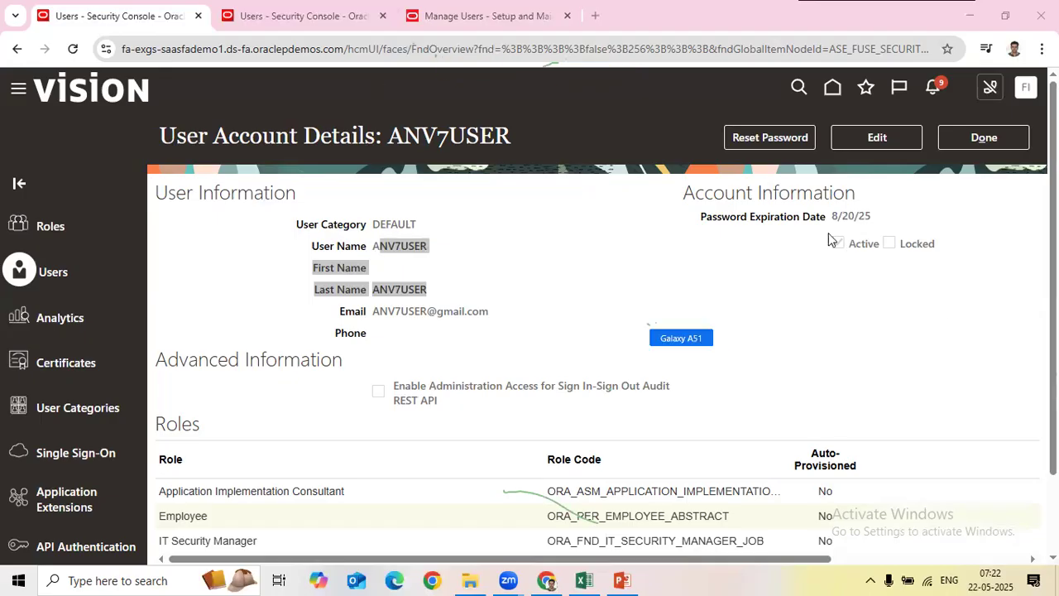
Step: Close the implementation user's account details with Done and switch to the Excel curriculum workbook
left_click(959, 321)
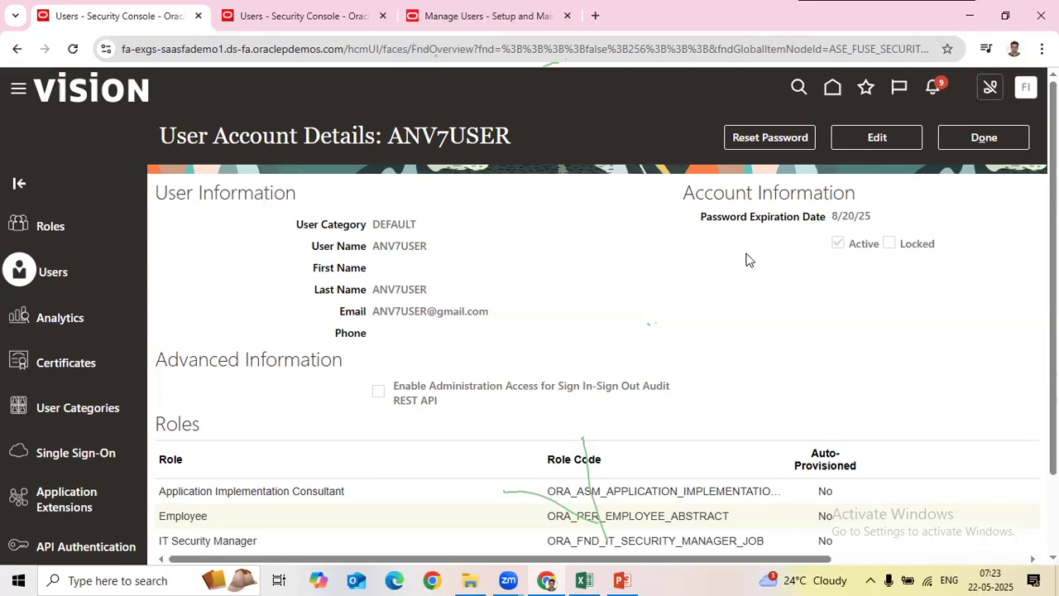
key("alt+Tab")
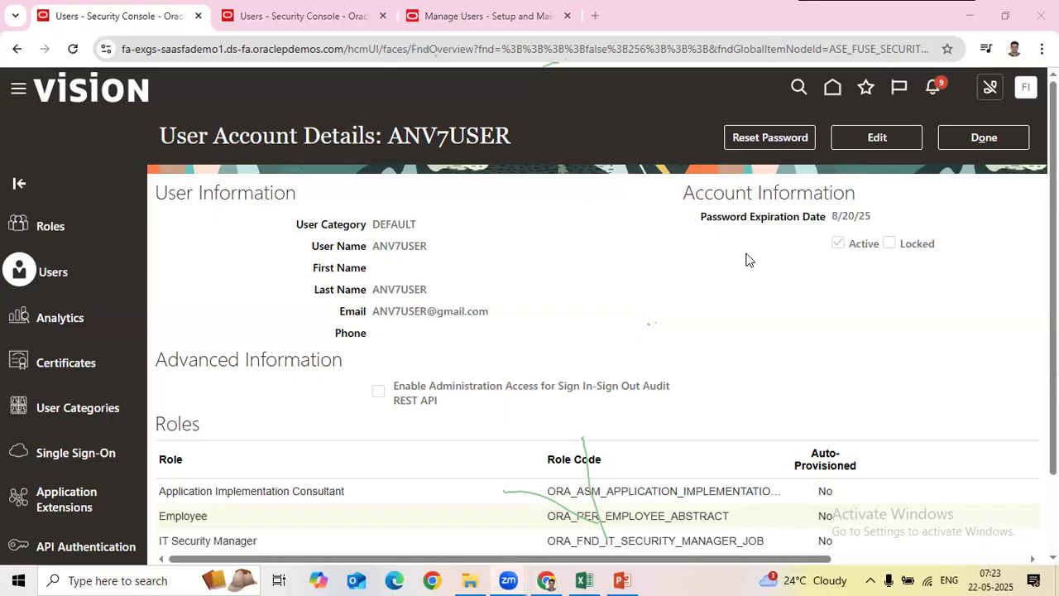
scroll(818, 326, "down", 1)
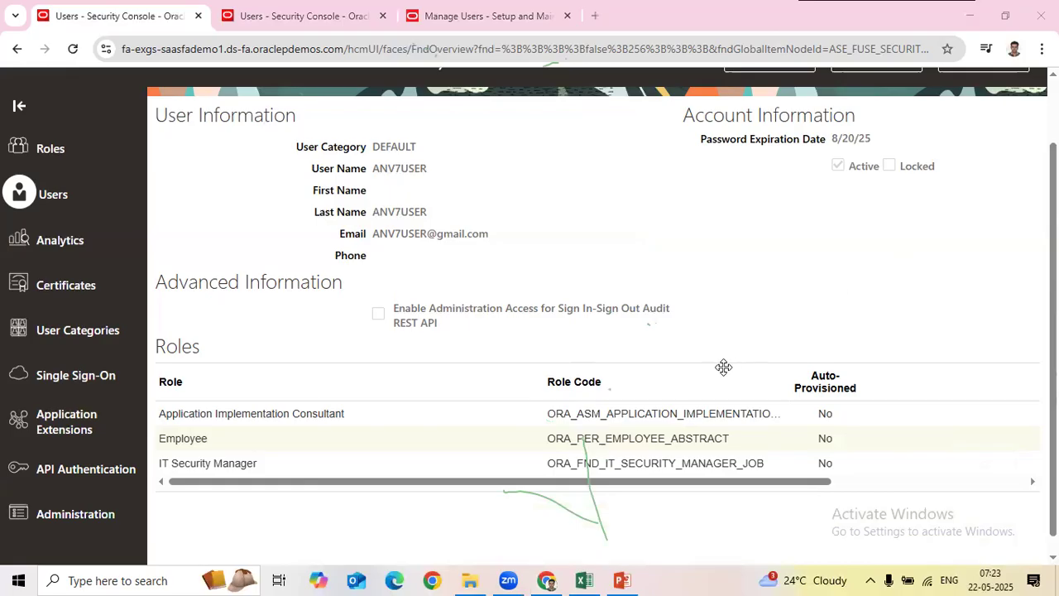
scroll(724, 367, "up", 1)
left_click(989, 137)
key("alt+Tab")
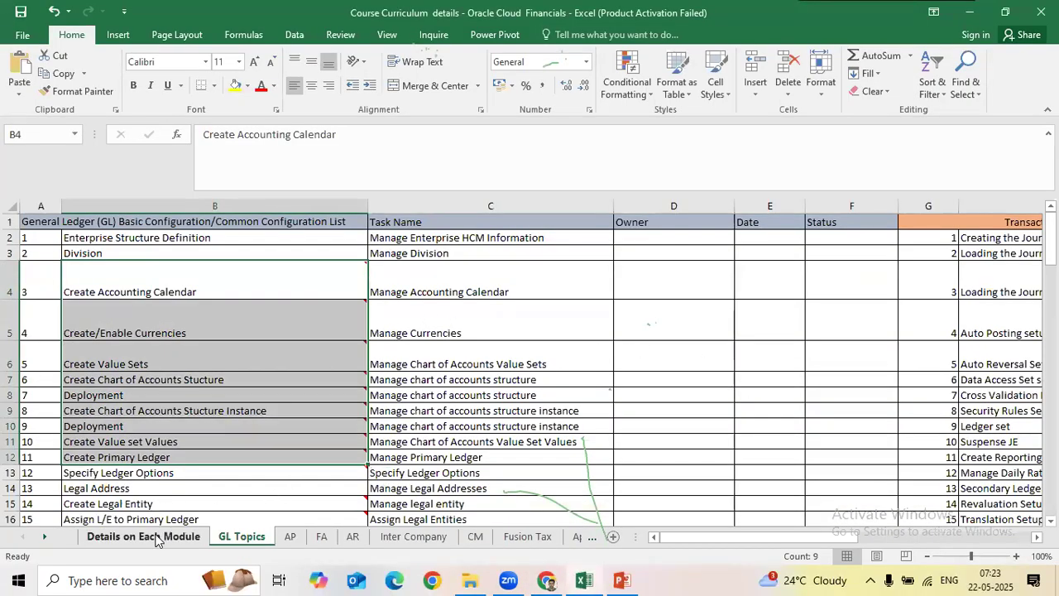
Step: On Details on Each Module, mark topic 12 Done dated 21-05-2025 by filling down from the row above
left_click(155, 540)
scroll(380, 445, "up", 6)
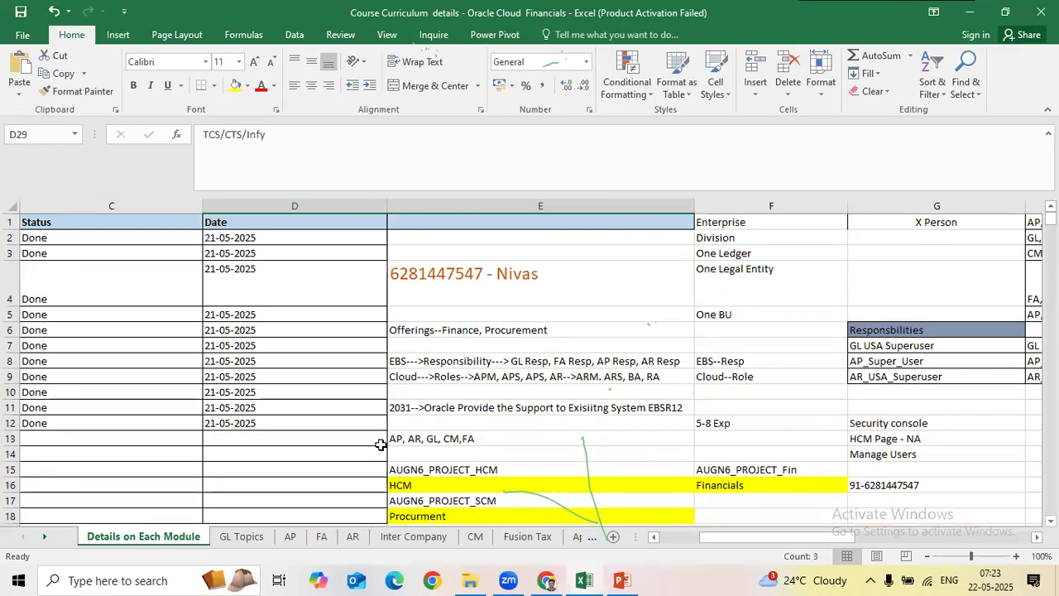
left_click(379, 447)
key("Home")
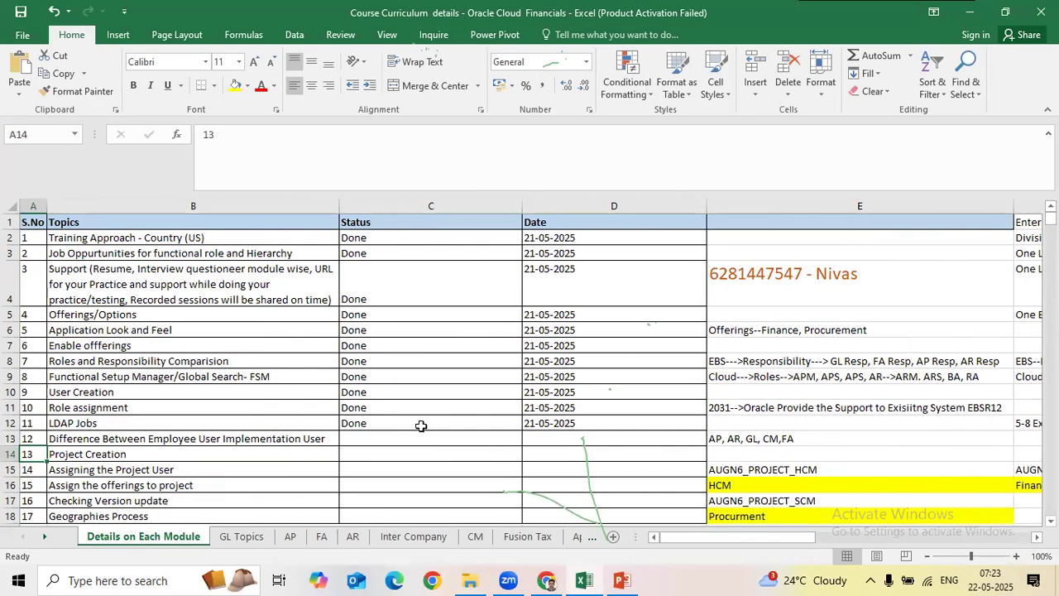
left_click(421, 427)
left_click(422, 436)
key("ctrl+d")
left_click(525, 439)
key("ctrl+d")
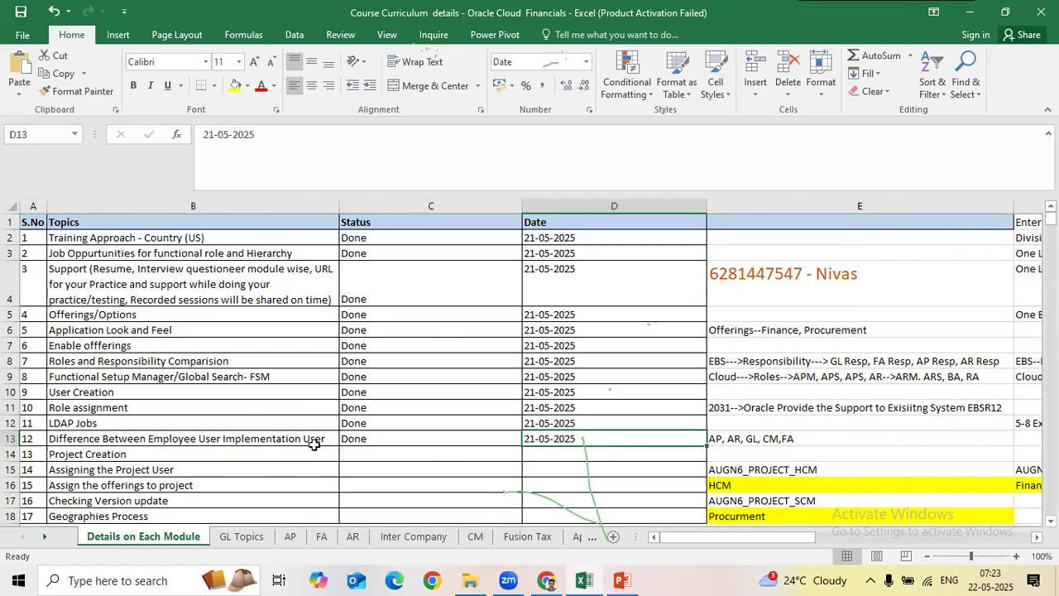
left_click(314, 444)
Step: Select the Project Creation topic, then go to the GL Topics sheet
left_click(379, 453)
scroll(327, 359, "down", 3)
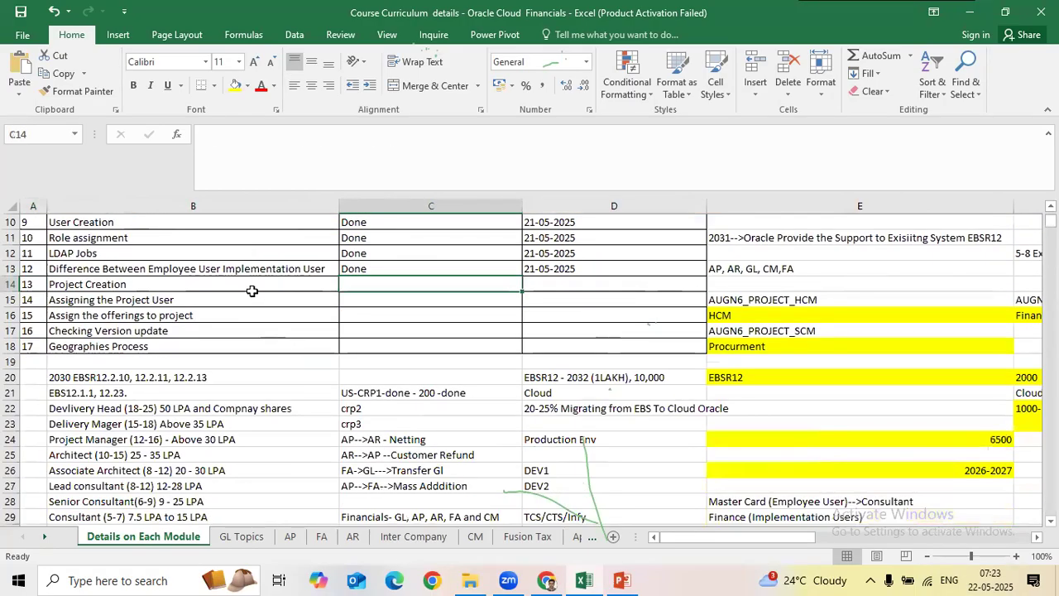
left_click(252, 290)
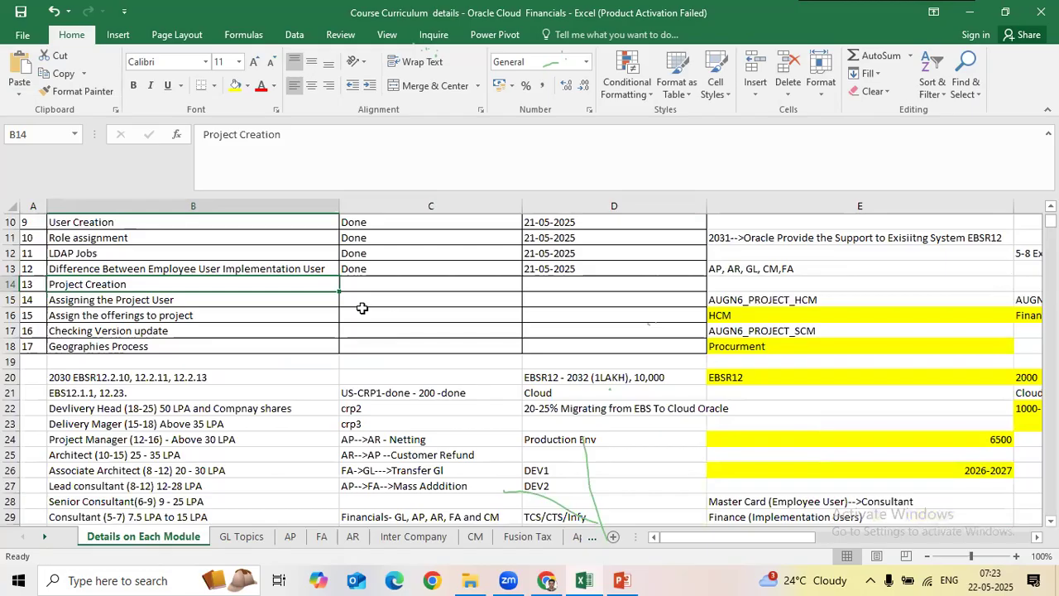
left_click(241, 537)
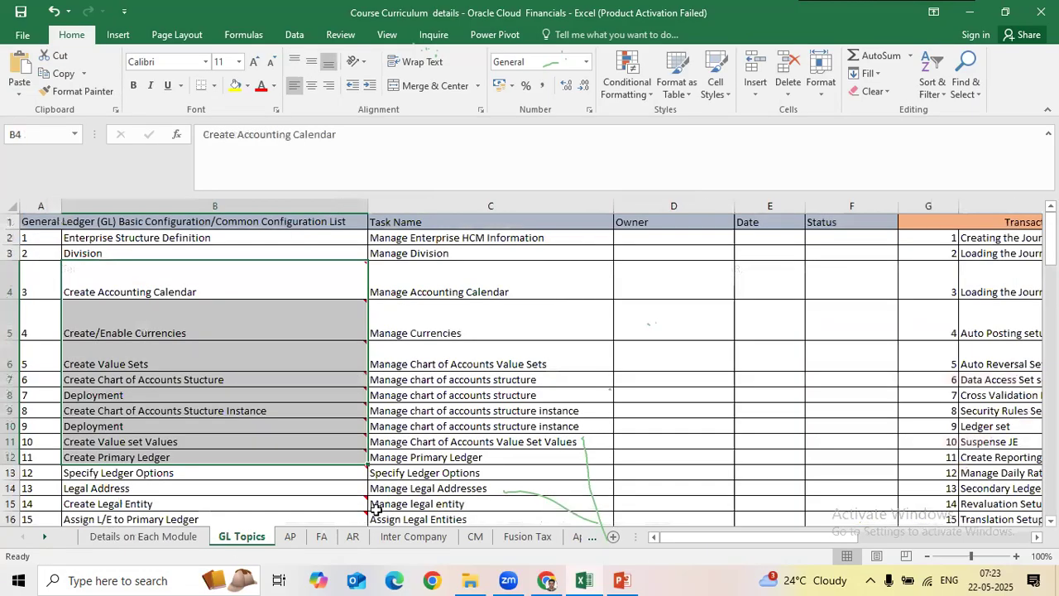
Step: Highlight the GL topics and task names from the first topic through topic 21
left_click(675, 353)
left_click_drag(210, 233, 605, 369)
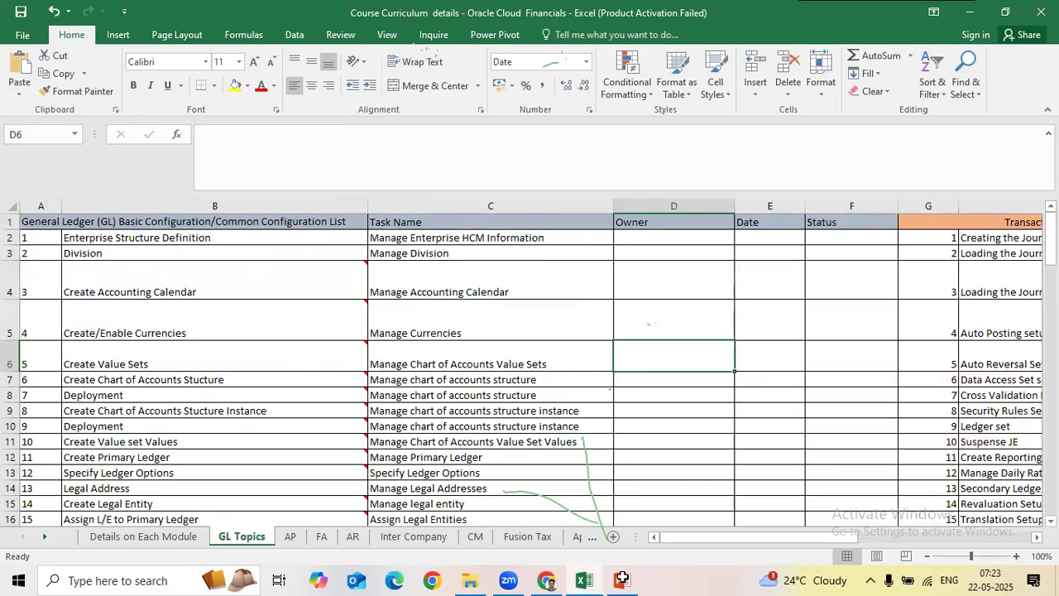
left_click_drag(623, 577, 608, 286)
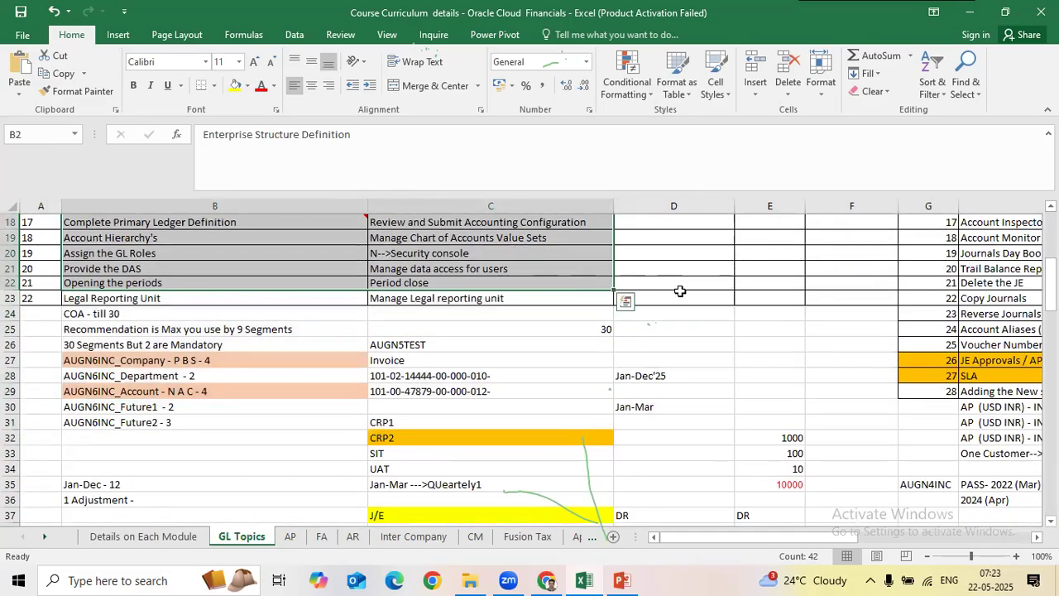
scroll(679, 291, "up", 5)
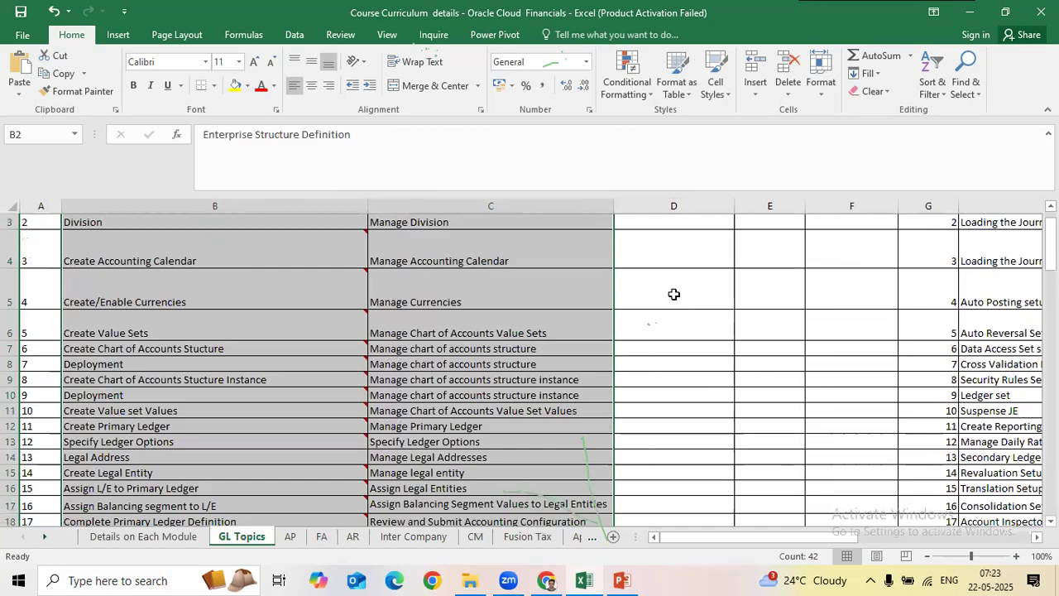
scroll(673, 294, "up", 2)
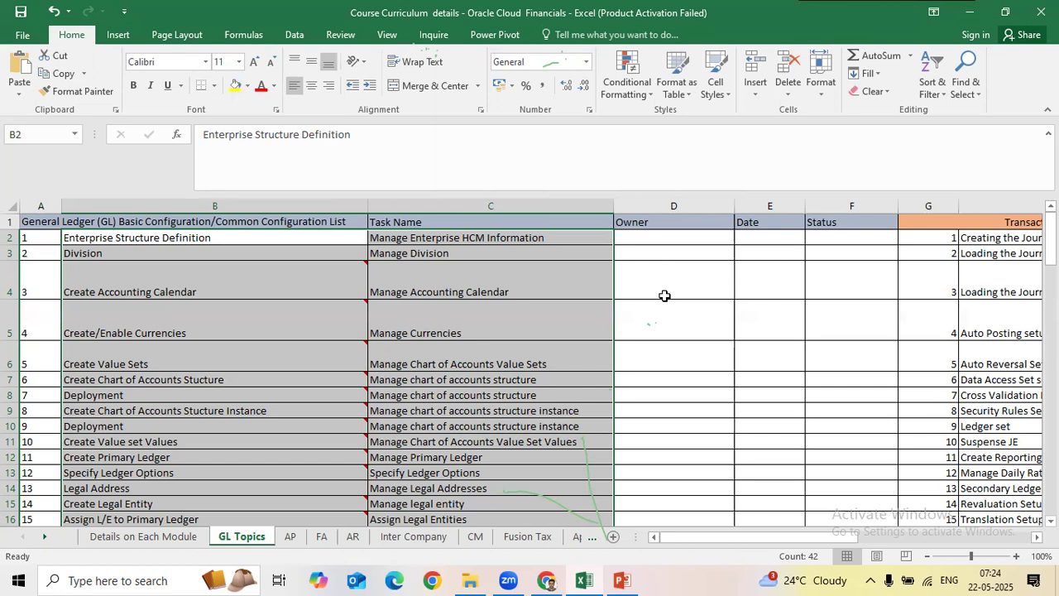
Step: Point out the empty Owner, Date and Status columns, then return to the Security Console in Chrome
left_click_drag(698, 238, 678, 427)
left_click_drag(755, 241, 751, 319)
left_click(689, 249)
left_click(758, 224)
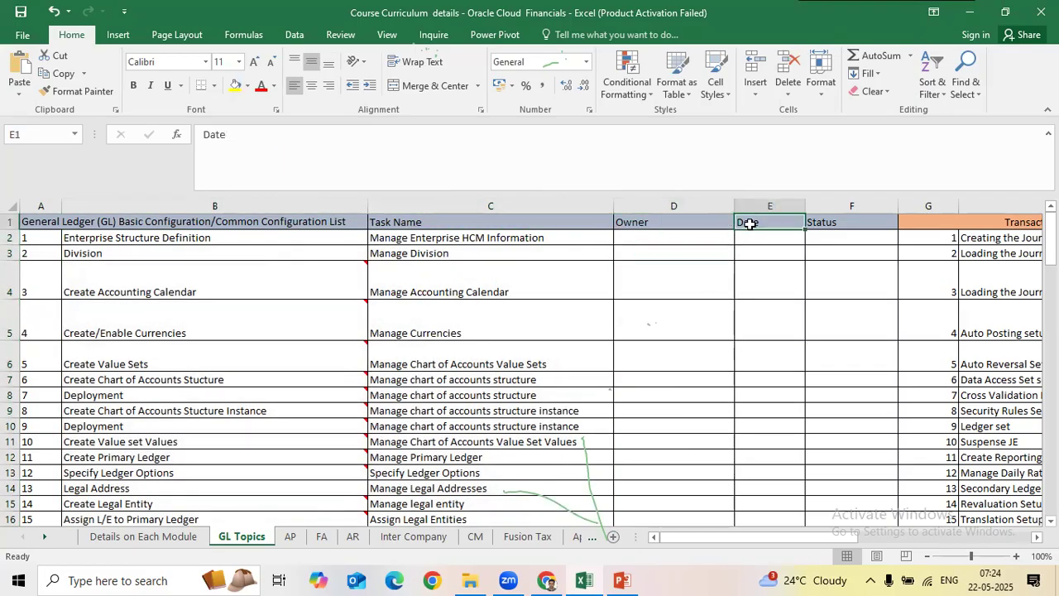
left_click(781, 238)
left_click_drag(843, 244, 877, 476)
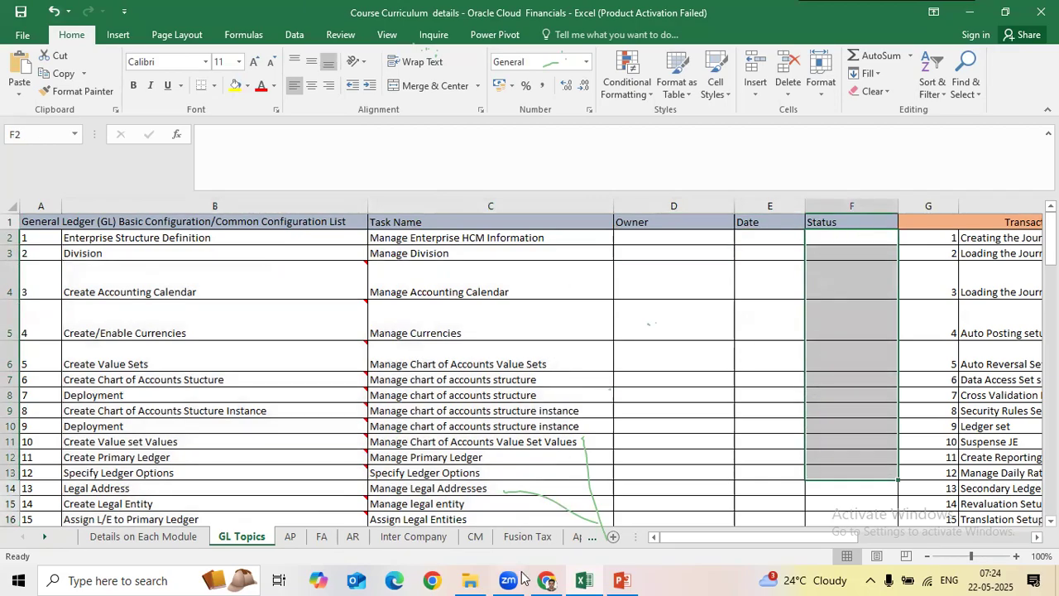
left_click(548, 579)
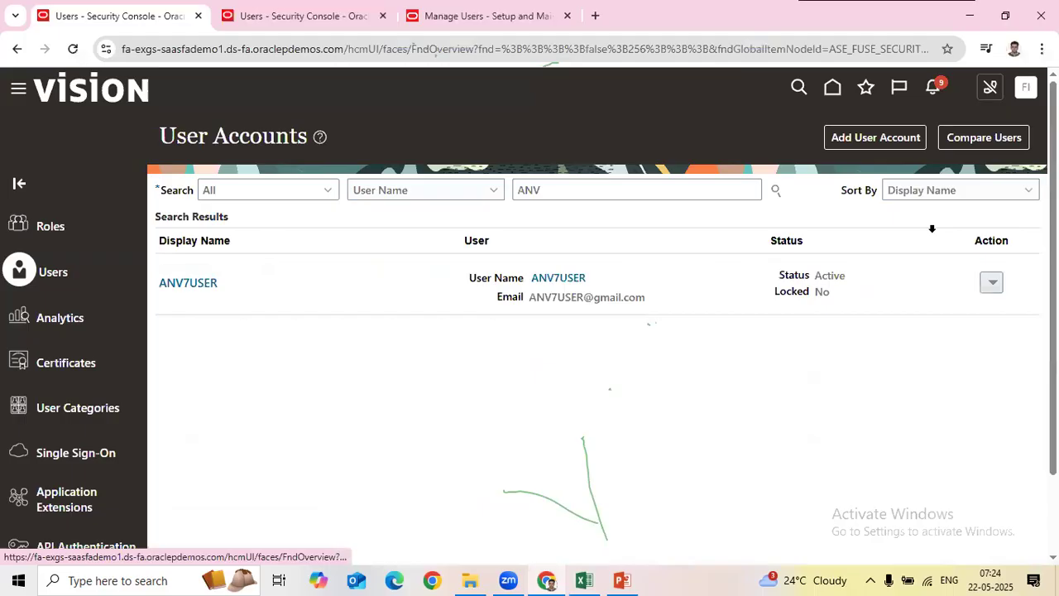
Step: Go Home, then Setup and Maintenance, and open Manage Implementation Projects from the Tasks panel
left_click(831, 92)
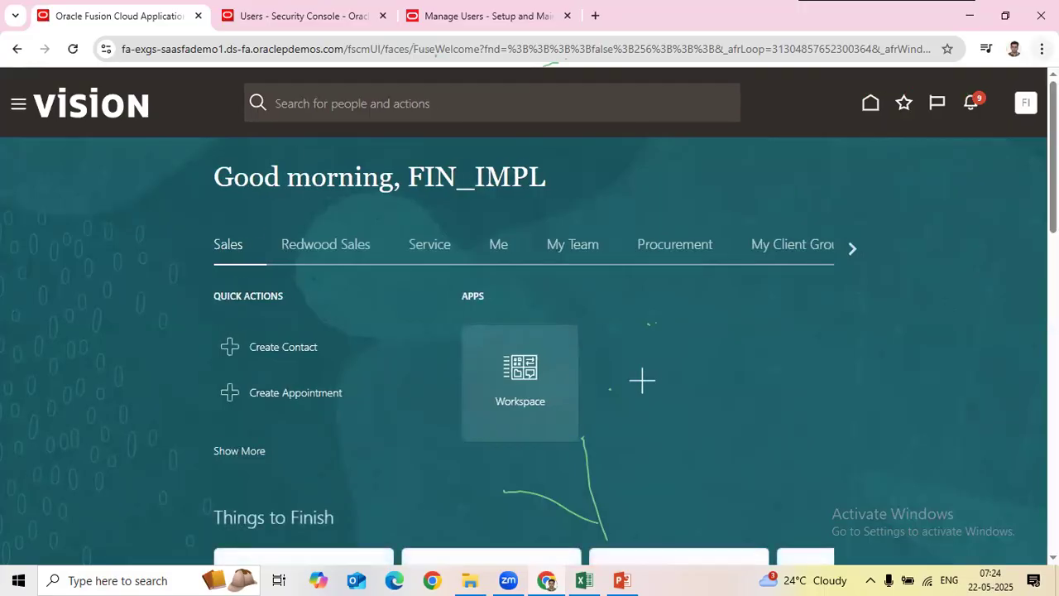
left_click(1027, 107)
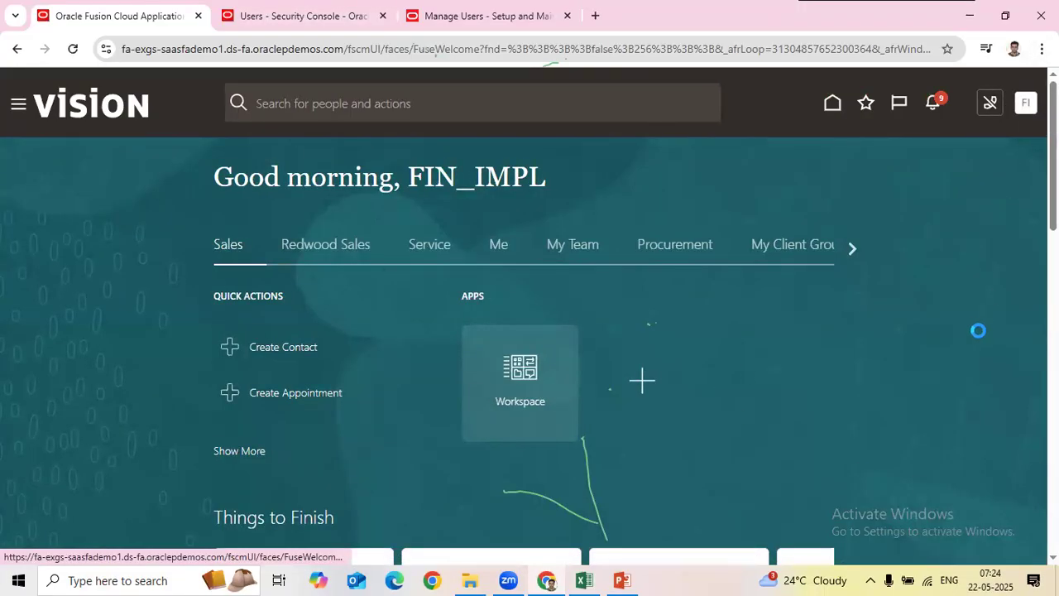
left_click(768, 340)
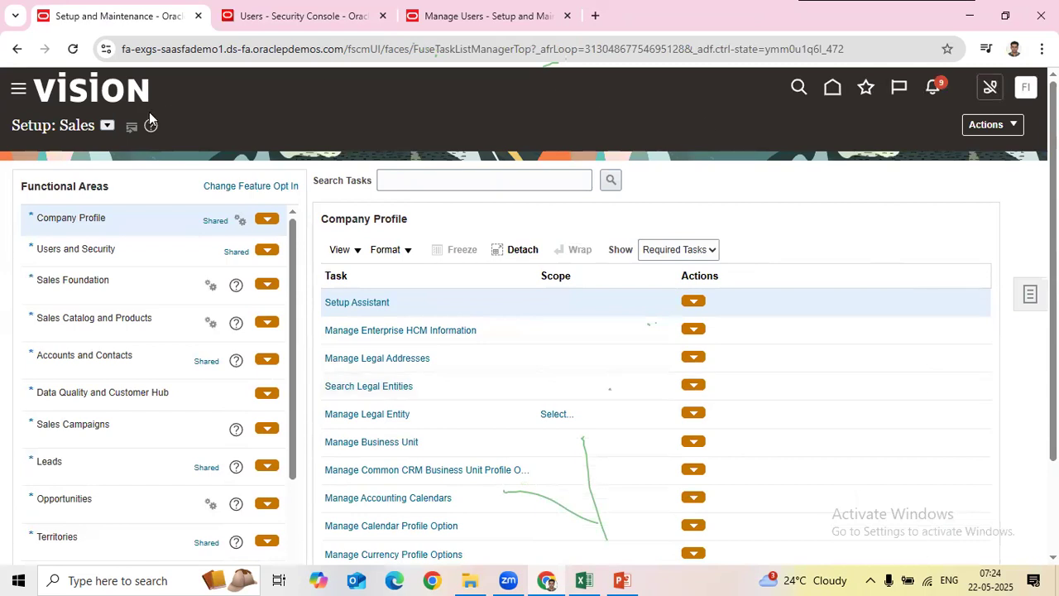
left_click(1032, 293)
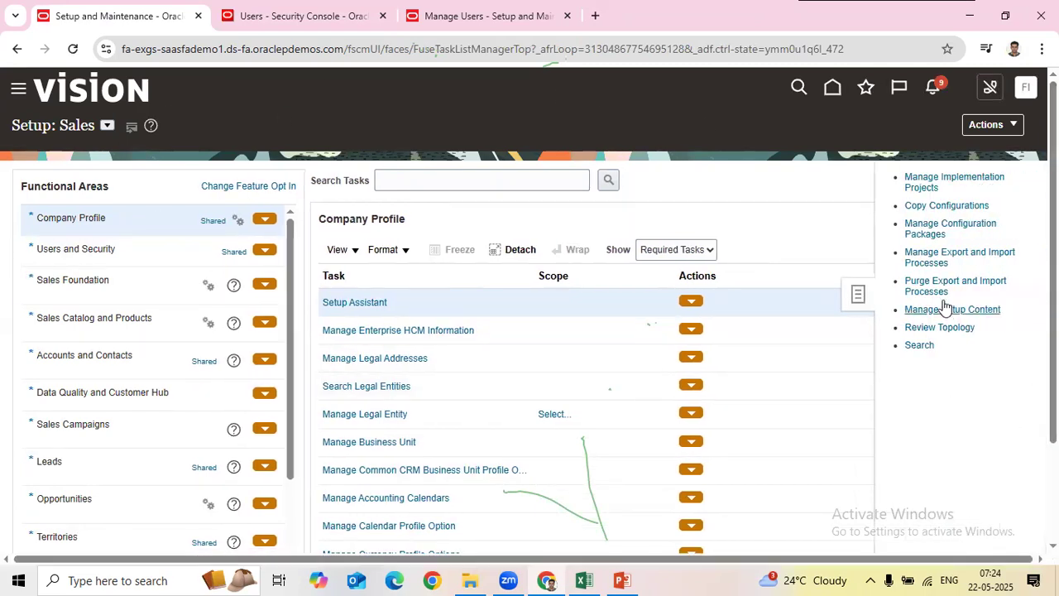
left_click(923, 182)
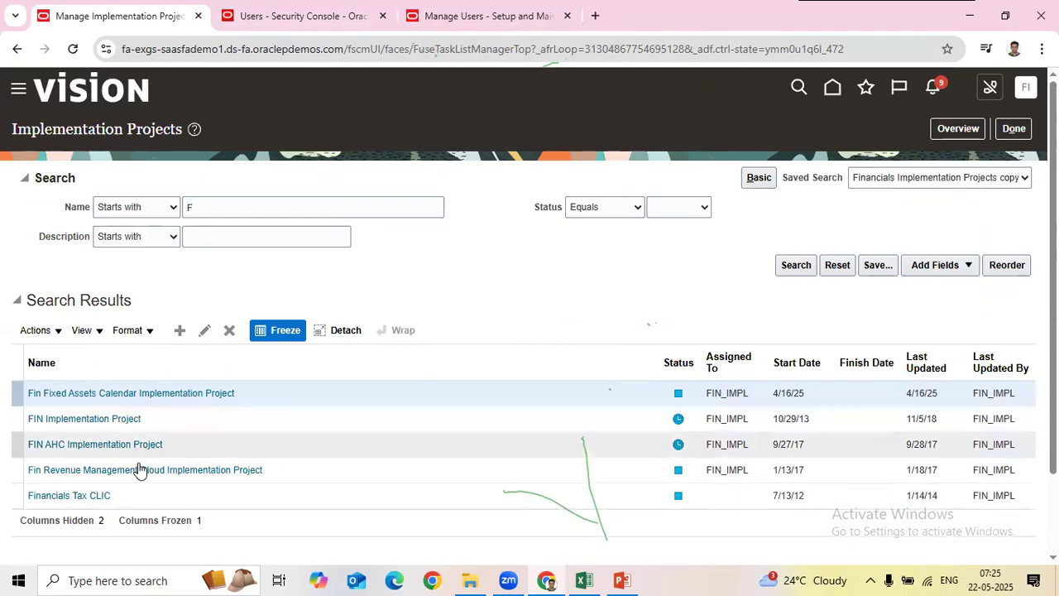
Step: Clear the 'F' project name filter to list all implementation projects
double_click(218, 207)
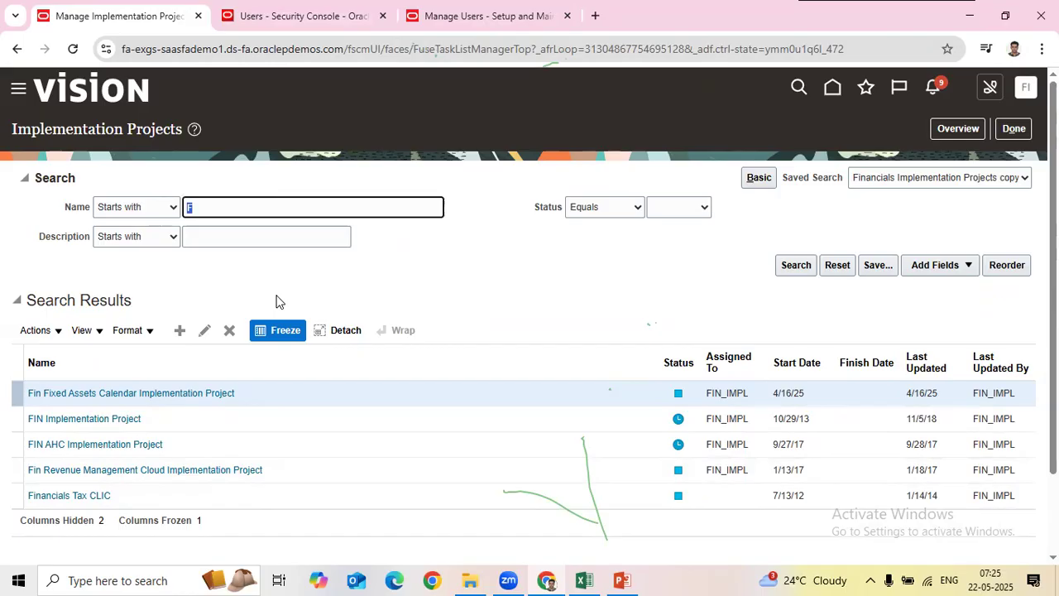
key("BackSpace")
key("Return")
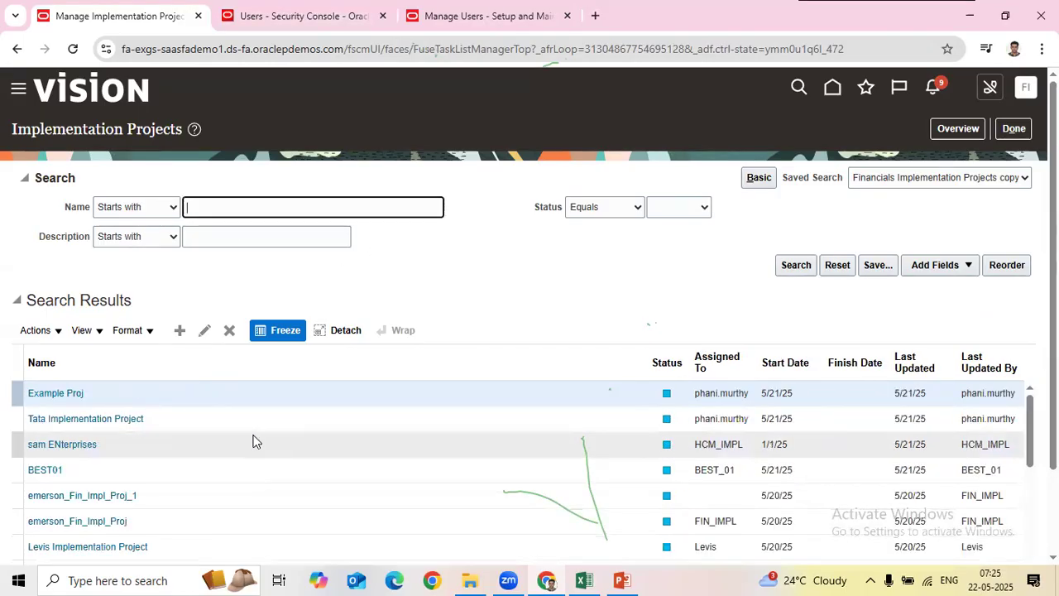
scroll(273, 435, "down", 1)
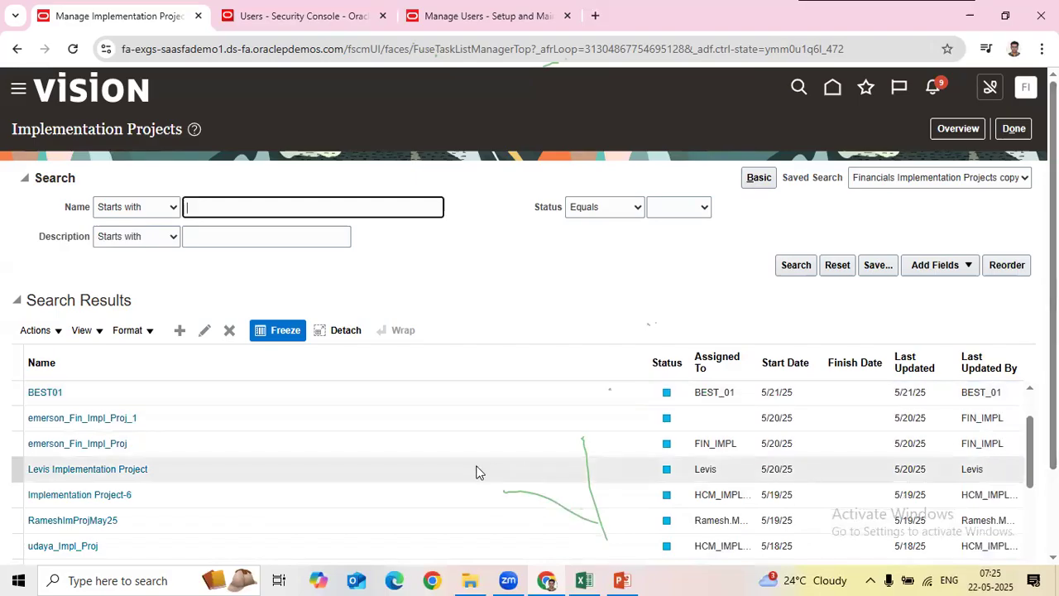
scroll(476, 473, "up", 1)
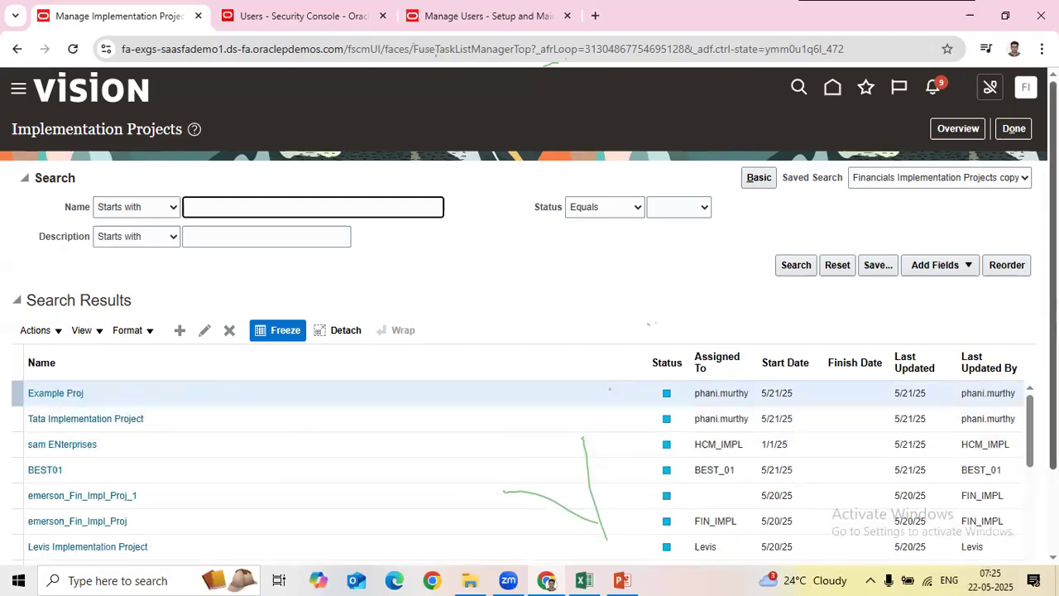
scroll(529, 331, "down", 2)
scroll(530, 331, "up", 2)
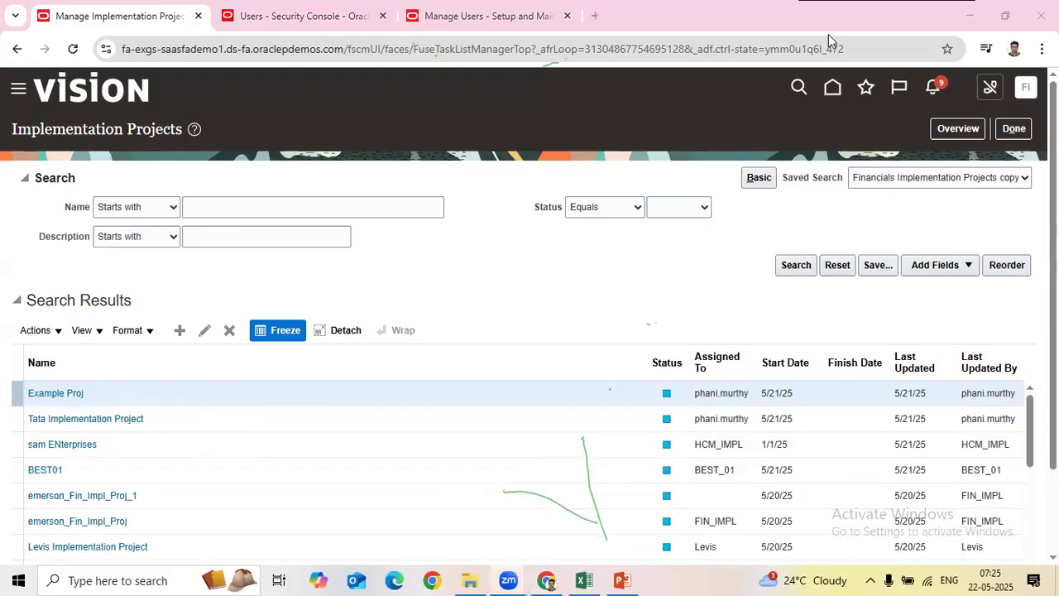
left_click(483, 272)
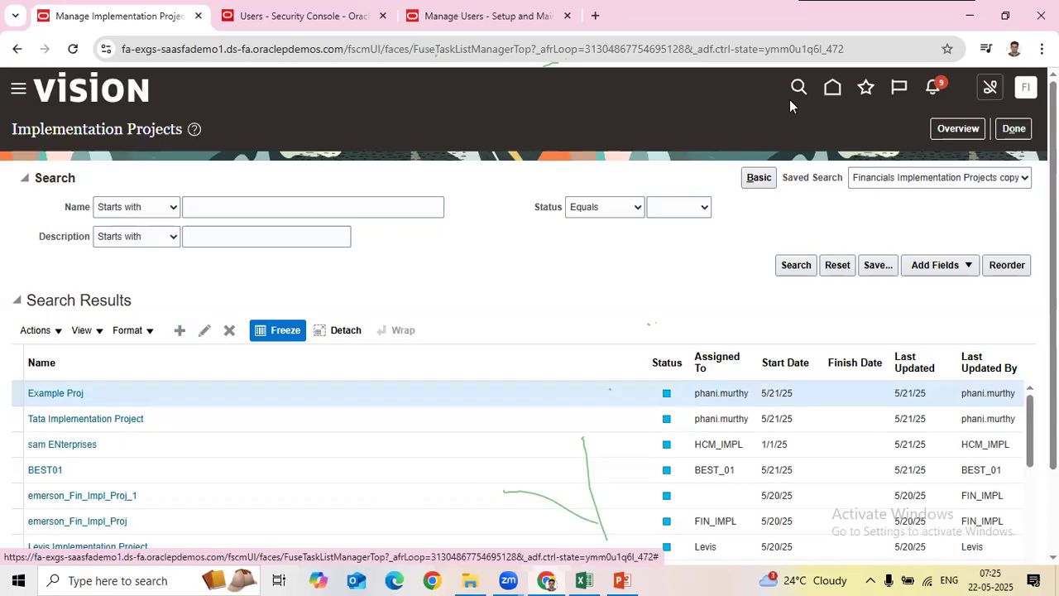
Step: Start a new implementation project, place the caret at the start of Name, and switch to Excel
left_click(178, 331)
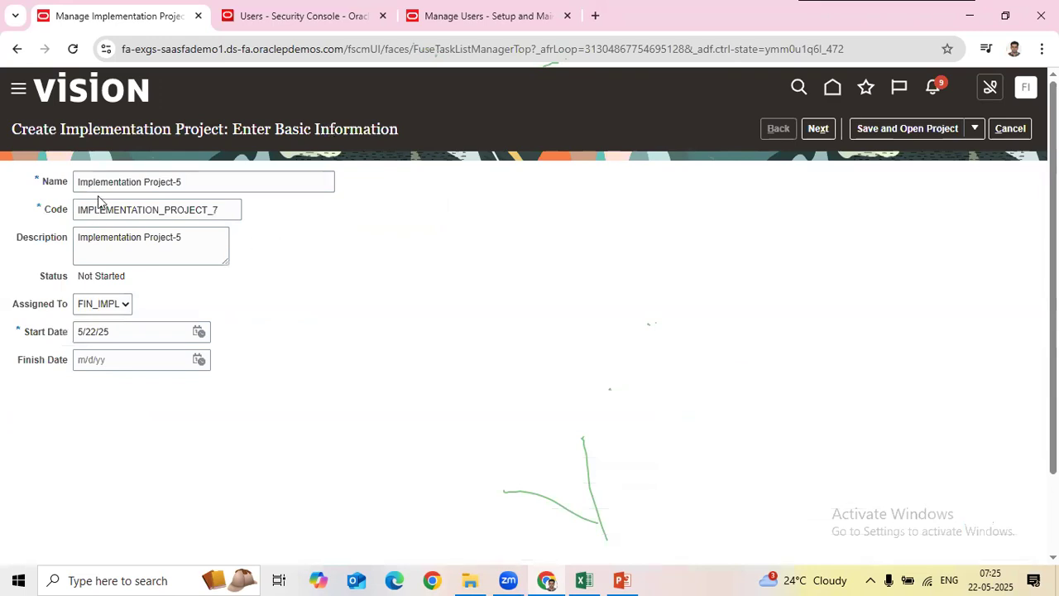
left_click(81, 178)
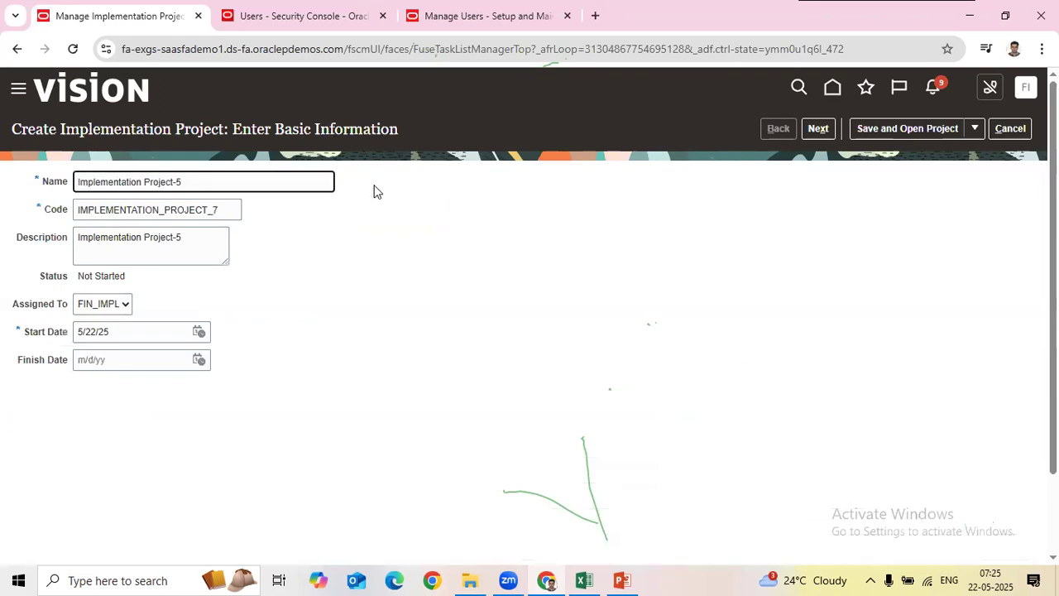
key("alt+Tab")
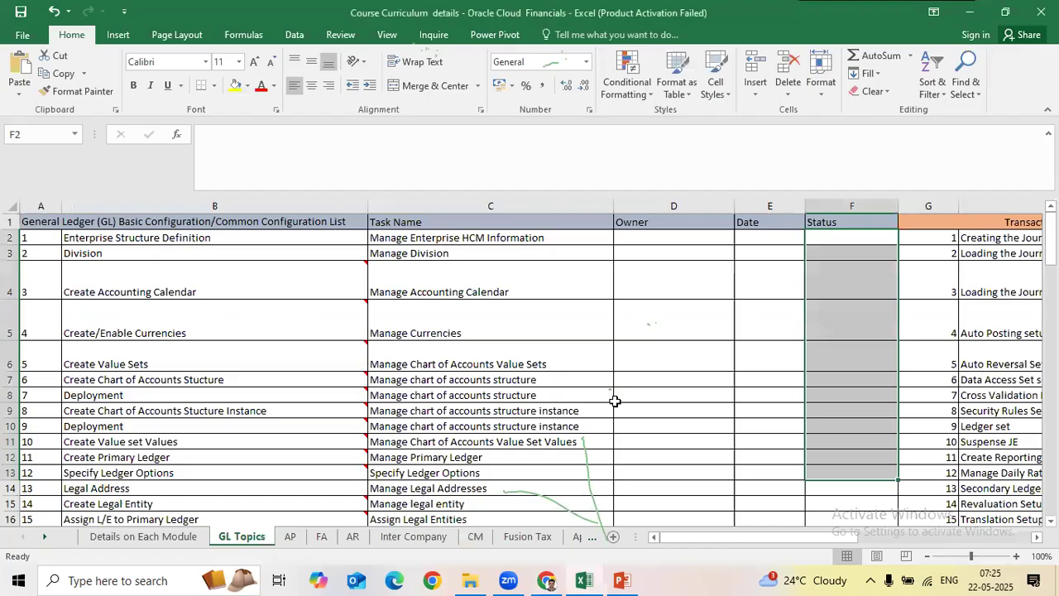
Step: Copy the ANV7 prefix from cell C72 and paste it at the start of the project name
scroll(584, 468, "down", 12)
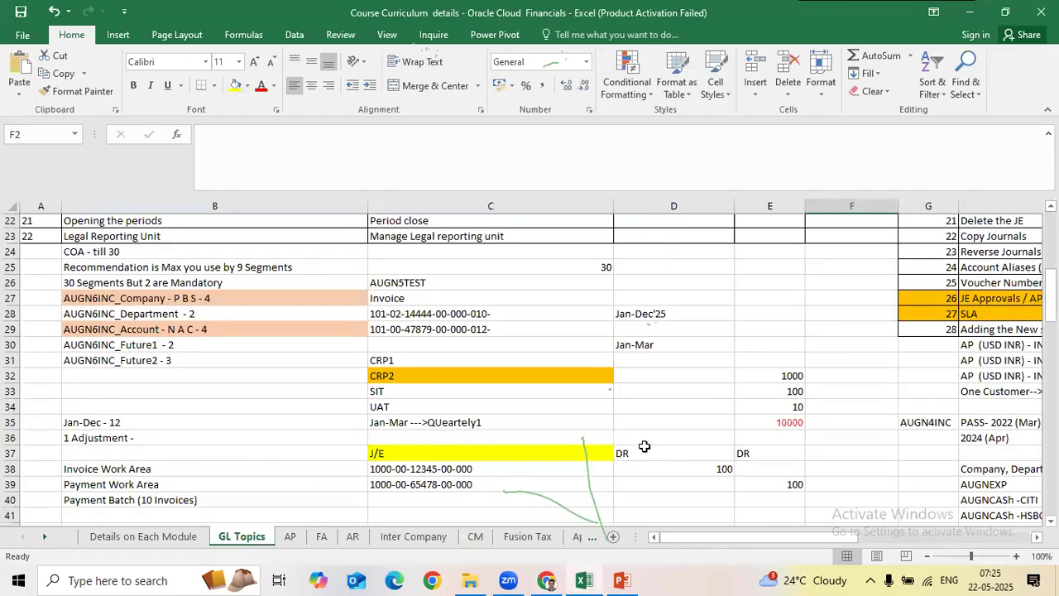
scroll(647, 454, "down", 8)
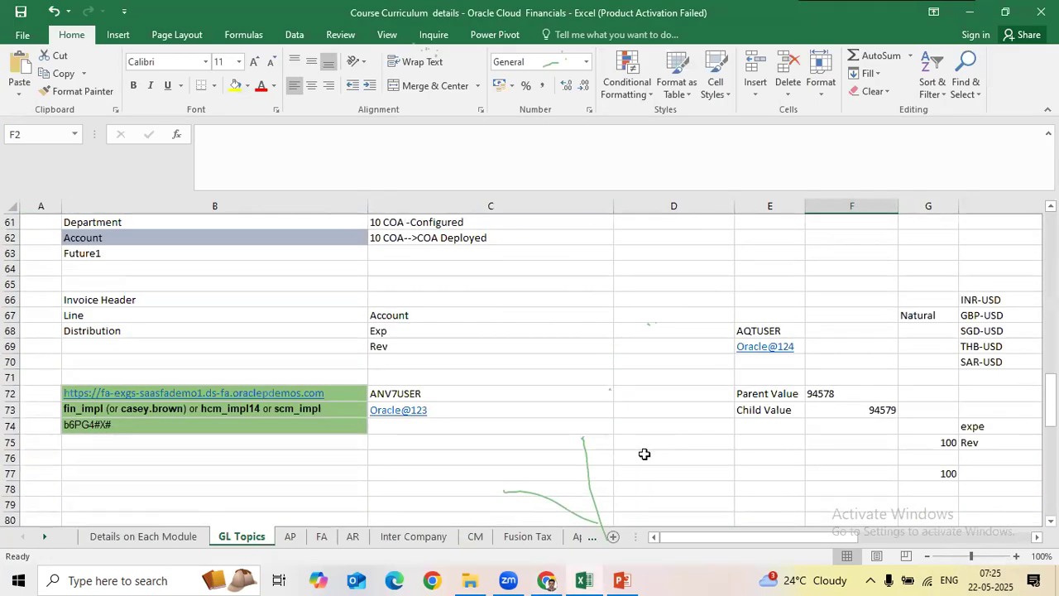
left_click(402, 392)
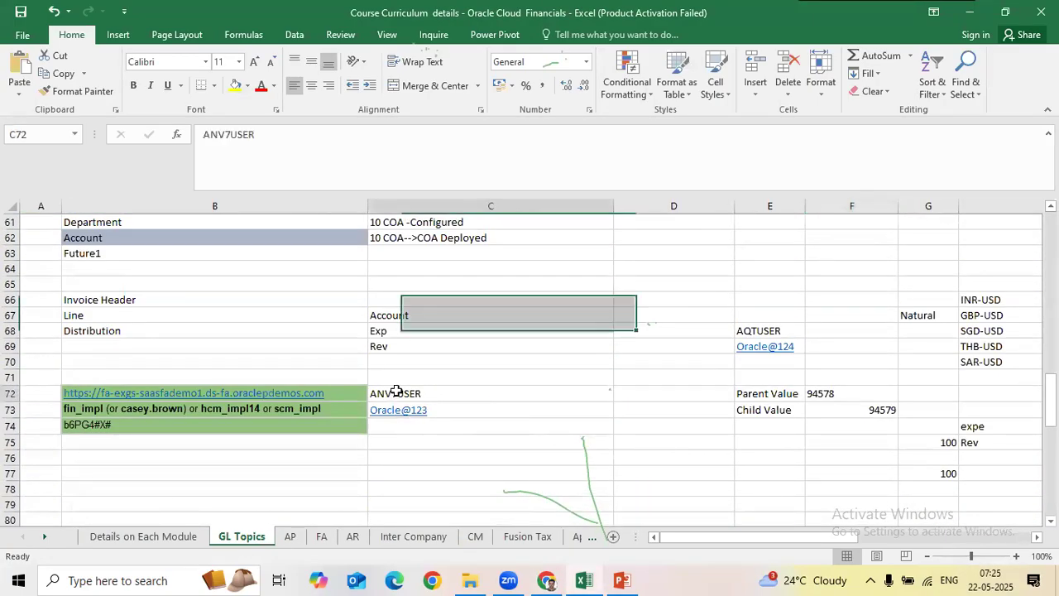
double_click(222, 134)
left_click(668, 254)
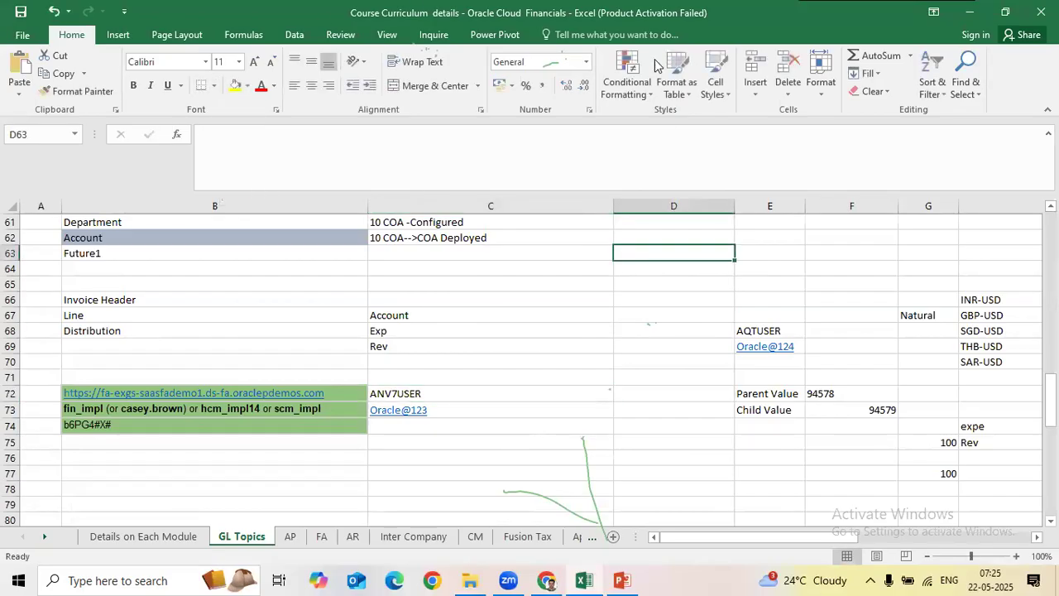
key("alt+Tab")
type("ANV7")
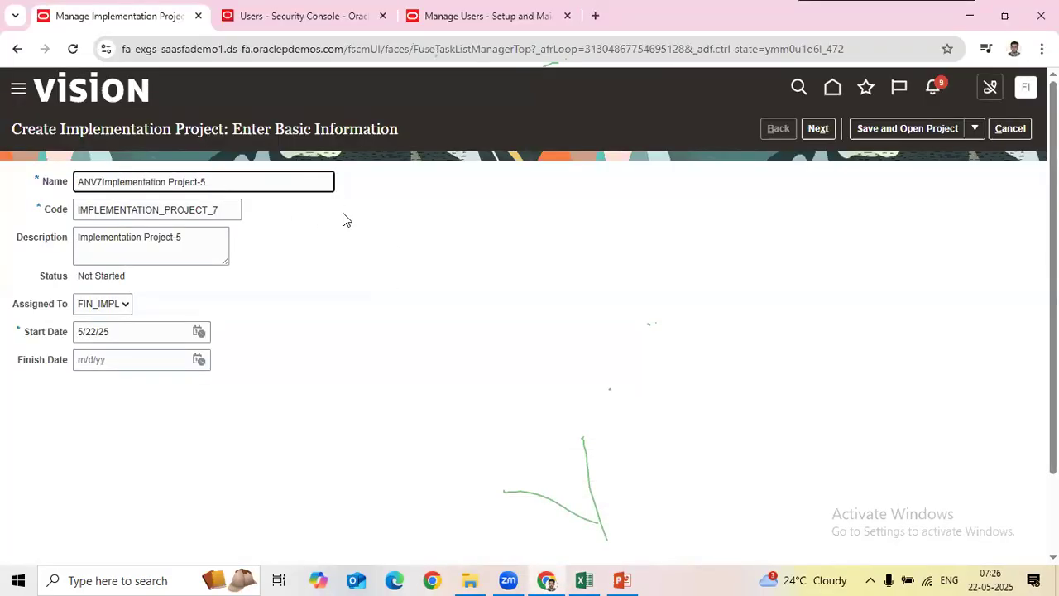
Step: Make the name ANV7_Implementation Project, deleting the -5 suffix so Code and Description follow
type("_")
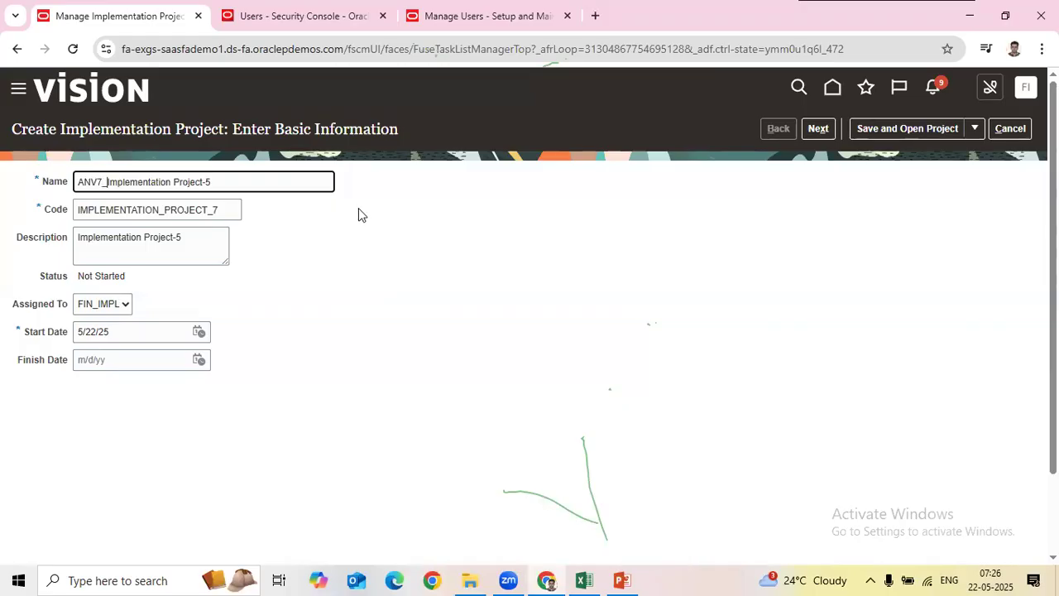
left_click(263, 169)
left_click(254, 188)
key("BackSpace")
key("Tab")
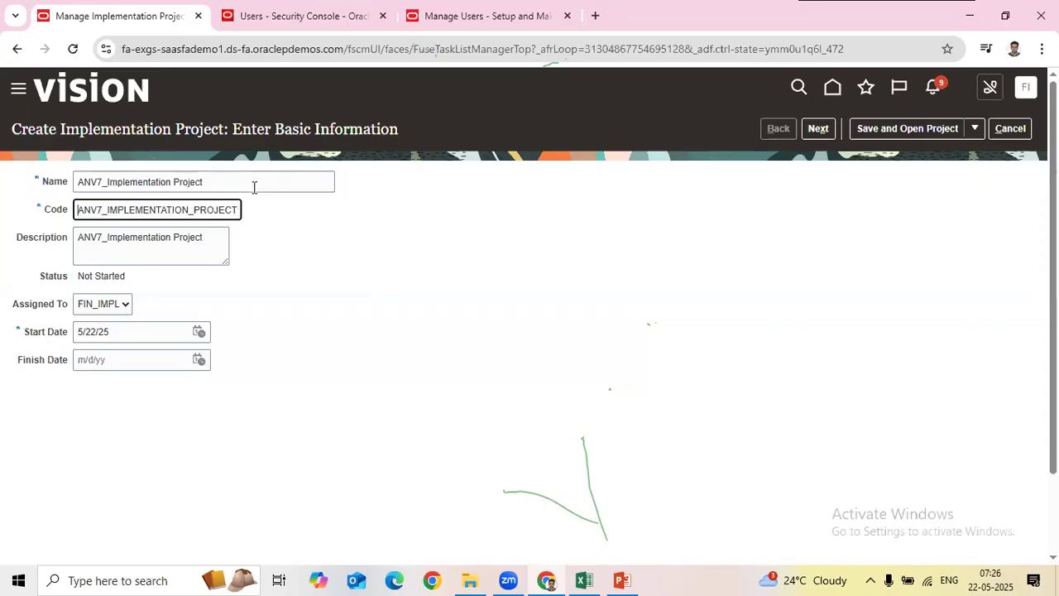
key("Tab")
key("Tab")
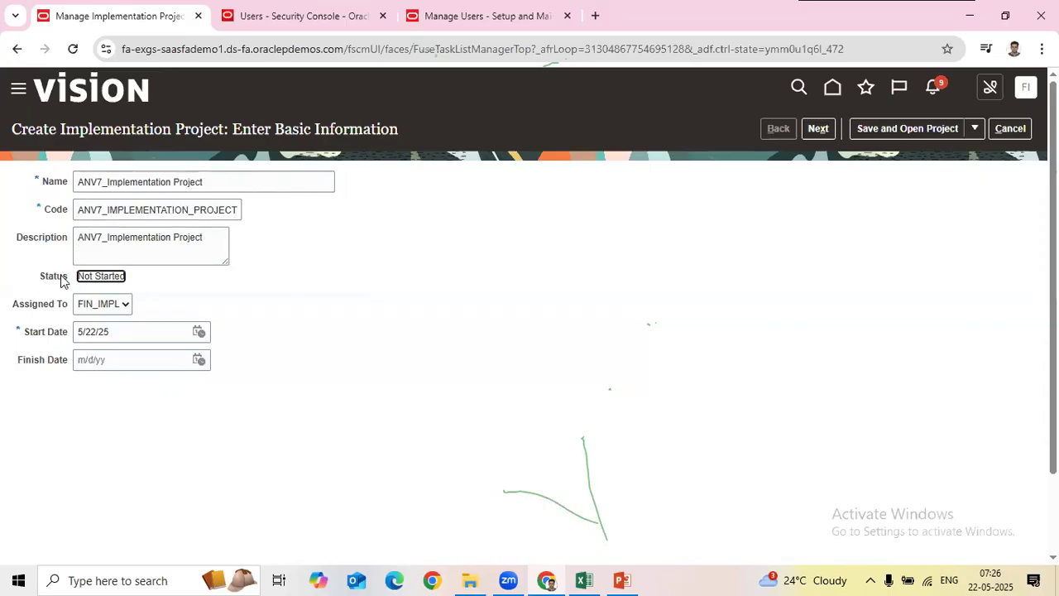
left_click_drag(80, 276, 302, 323)
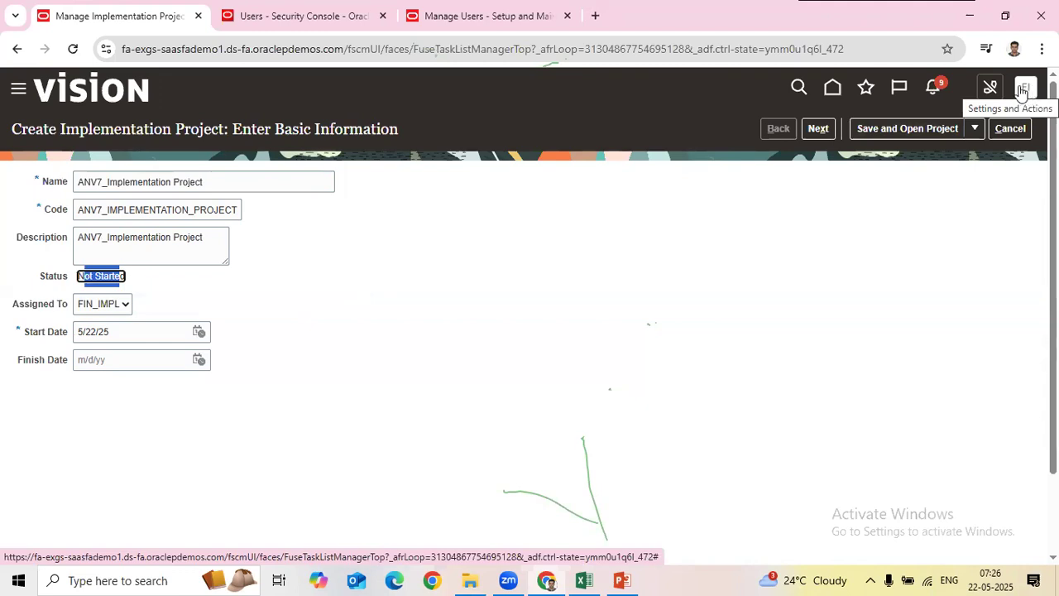
Step: Sign out of Oracle Fusion, closing the Manage Users and Manage Implementation Project tabs
left_click(534, 13)
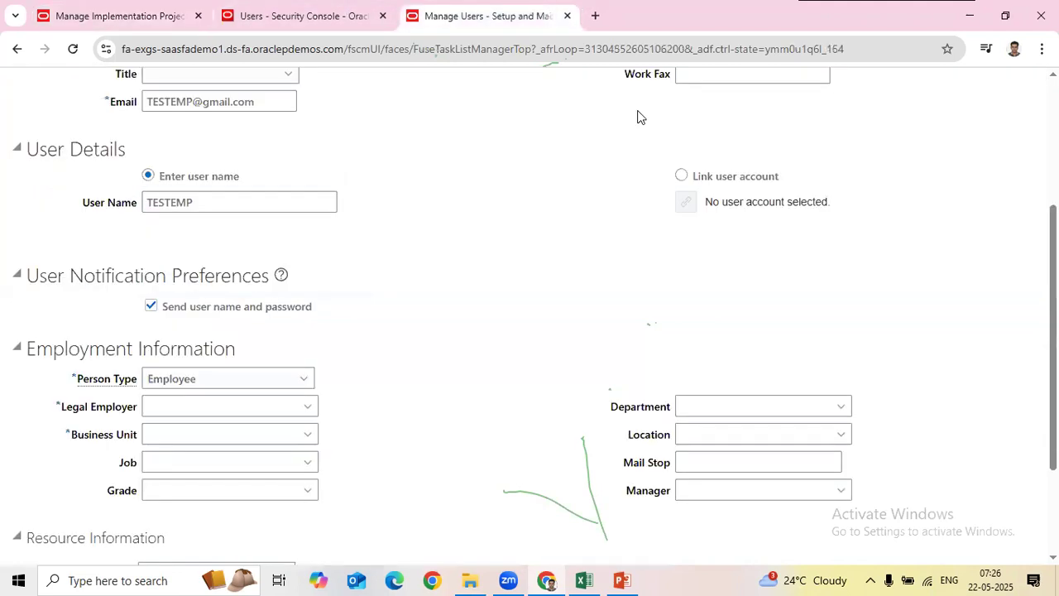
scroll(633, 115, "up", 3)
left_click(266, 17)
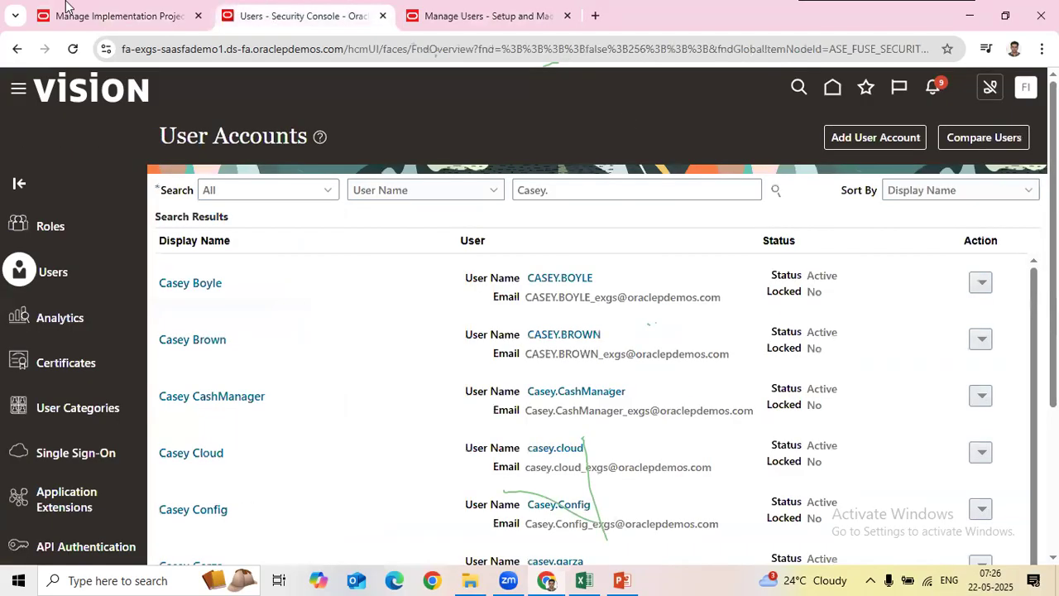
left_click(1027, 89)
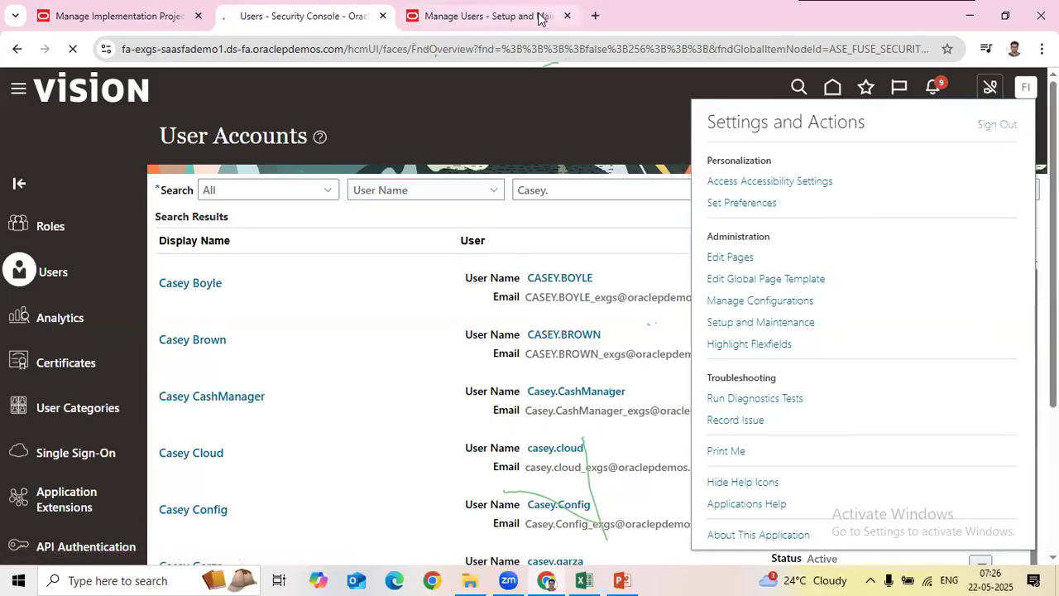
left_click(567, 16)
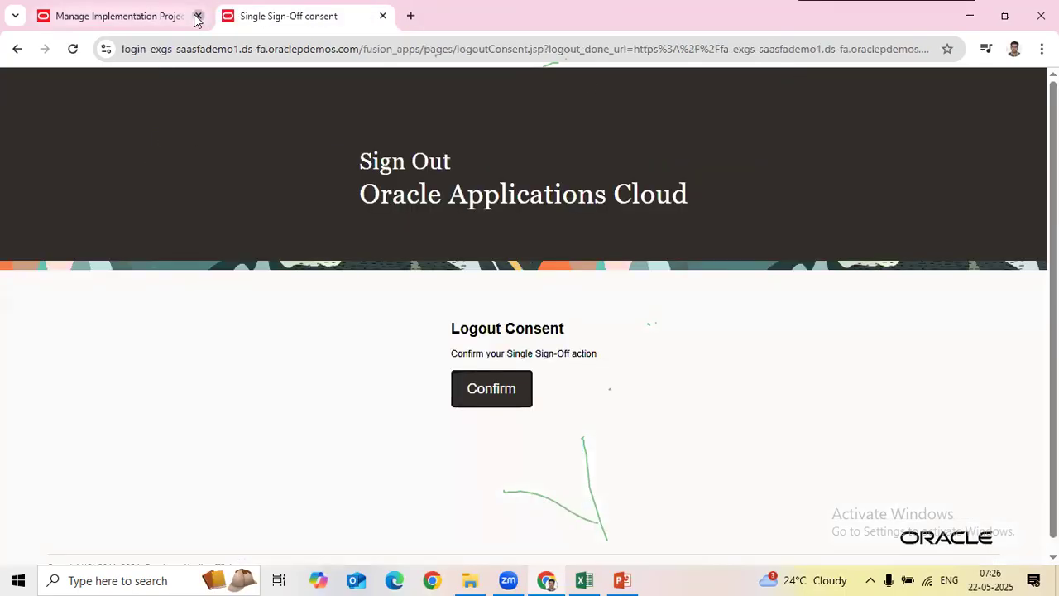
left_click(197, 17)
left_click(474, 391)
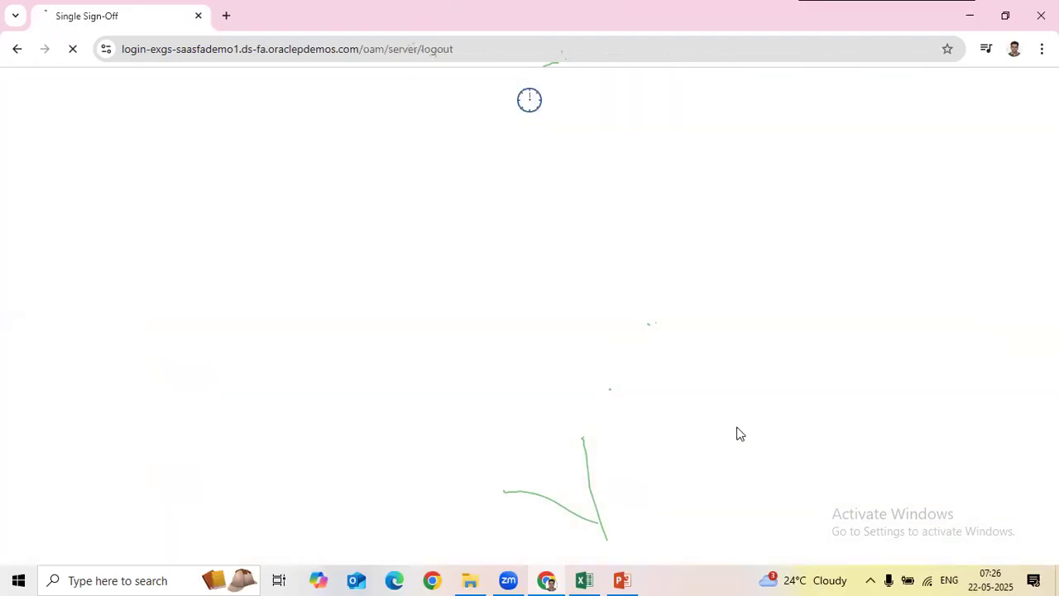
Step: Sign back in with the new user's ID copied from Excel and its password
key("alt+Tab")
key("ctrl+c")
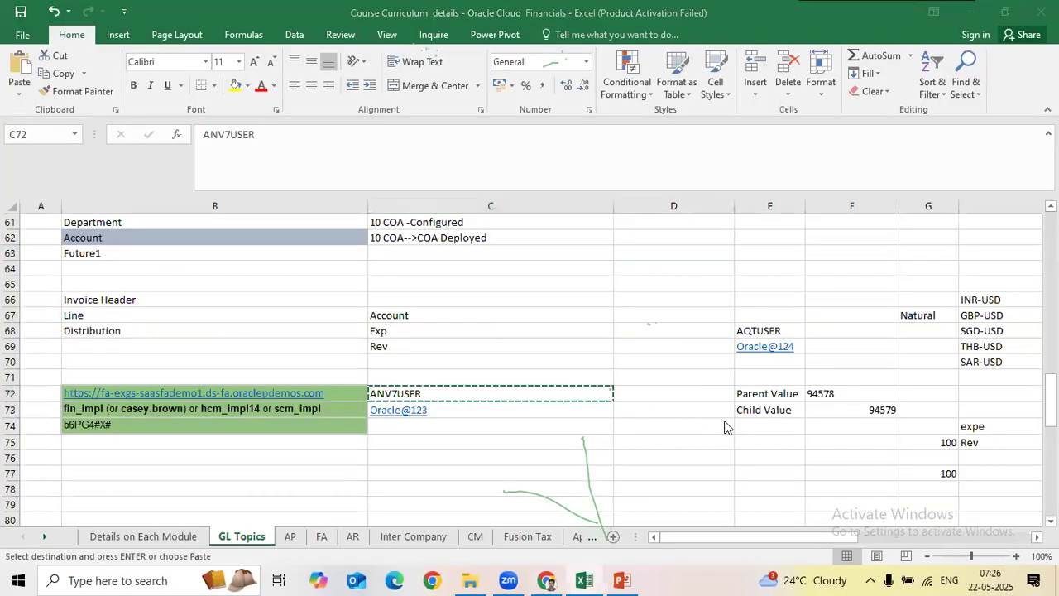
key("alt+Tab")
double_click(508, 355)
key("ctrl+v")
key("Tab")
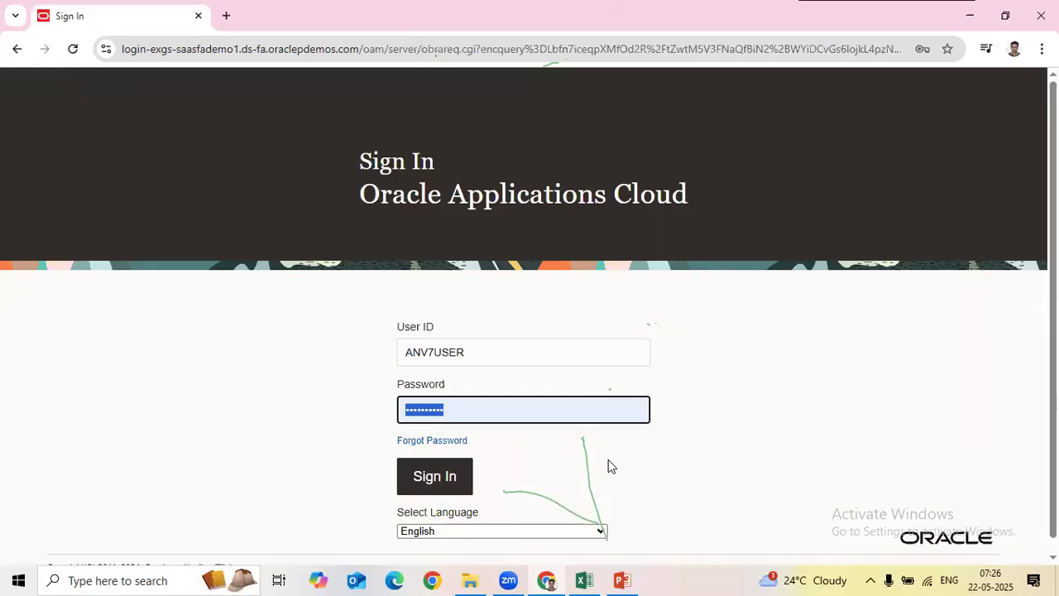
type("••••••")
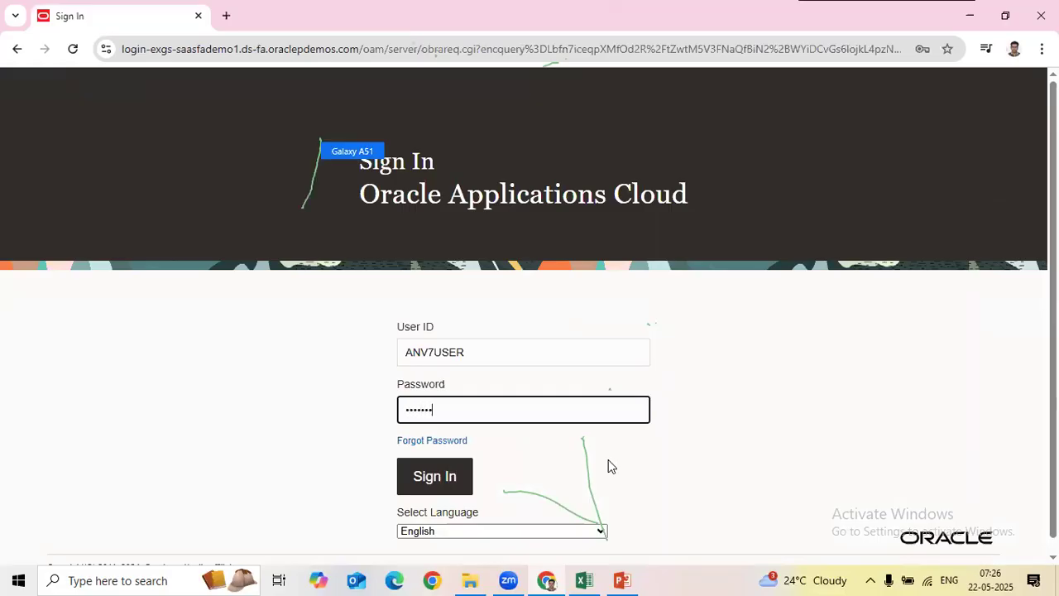
type("••••")
left_click(435, 477)
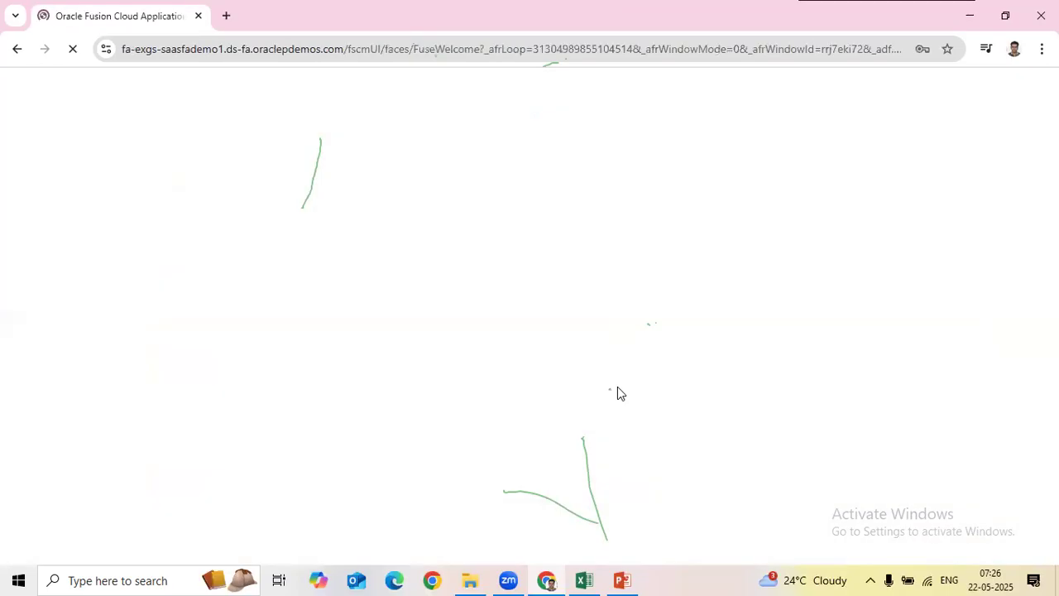
Step: Check cell E4 on Excel's Details on Each Module sheet, then return to the Oracle home page
left_click(584, 581)
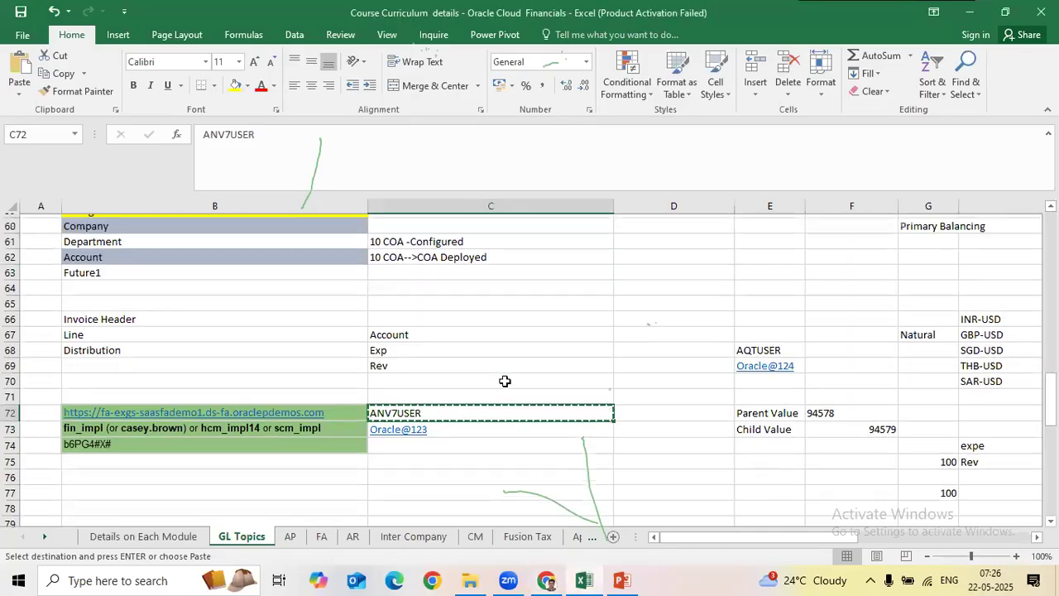
scroll(505, 381, "up", 20)
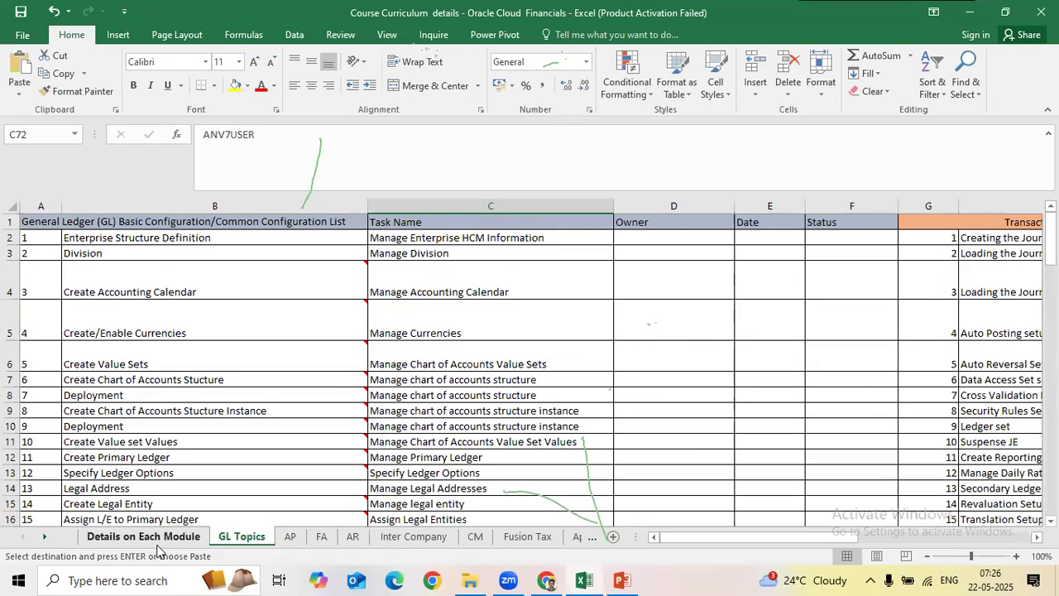
left_click(157, 536)
scroll(616, 290, "up", 4)
left_click(907, 291)
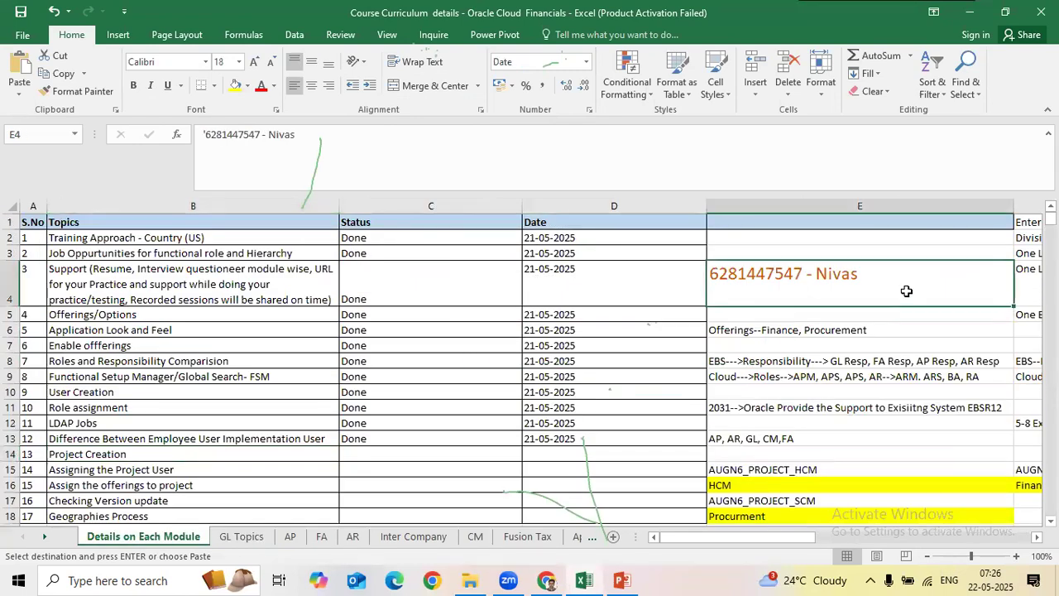
key("alt+Tab")
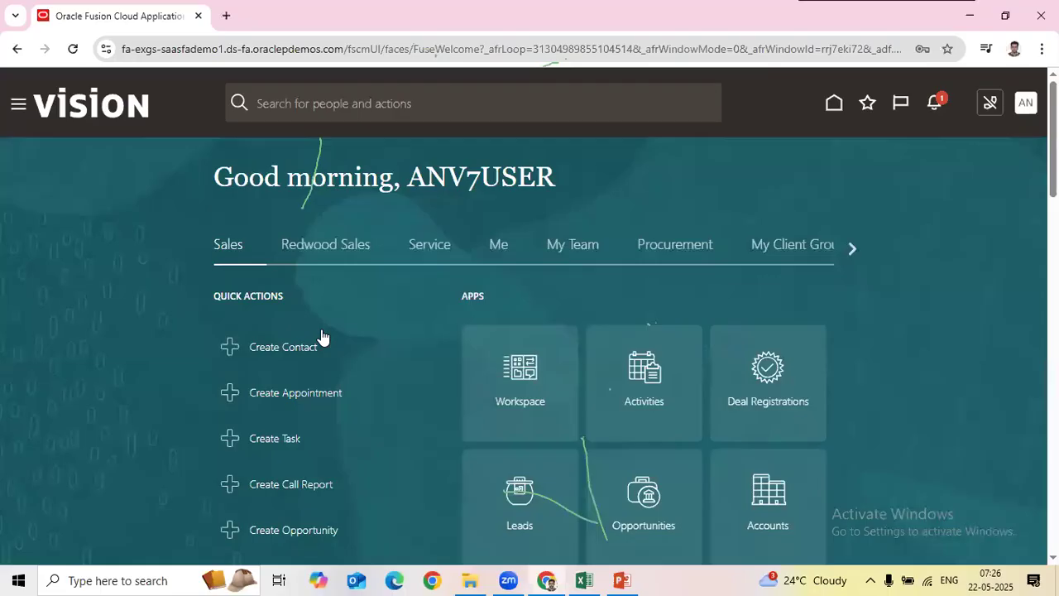
Step: From Setup and Maintenance, open Manage Implementation Projects and start creating a new implementation project
left_click(1024, 104)
left_click(720, 338)
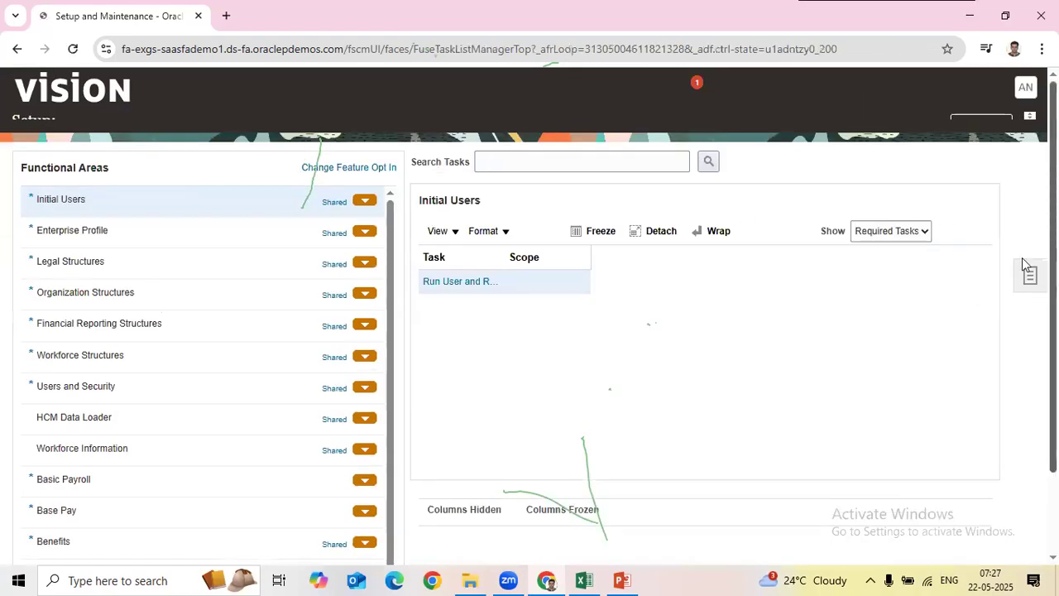
left_click(1030, 293)
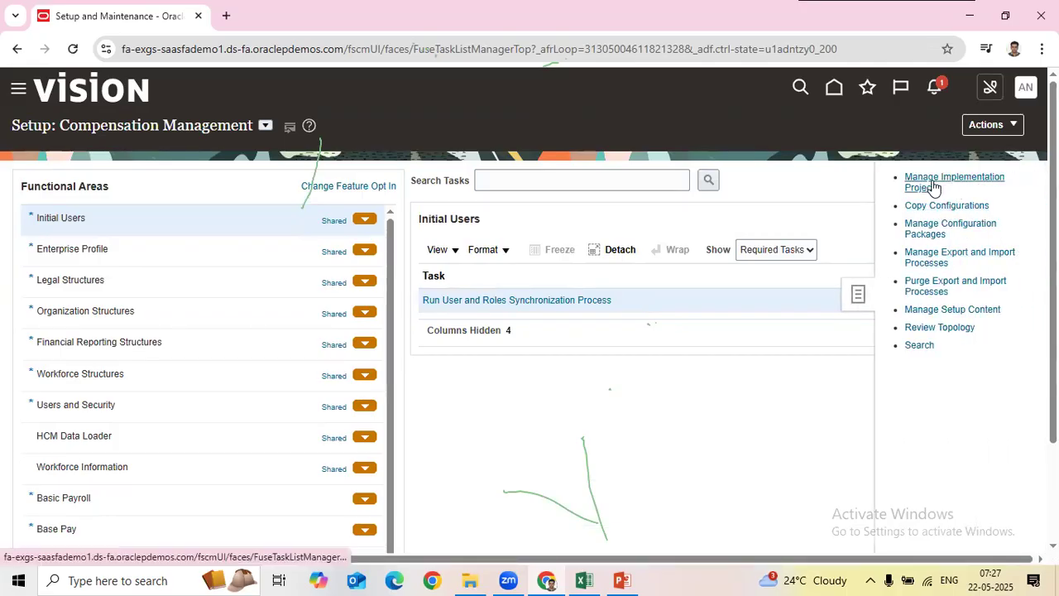
left_click(934, 184)
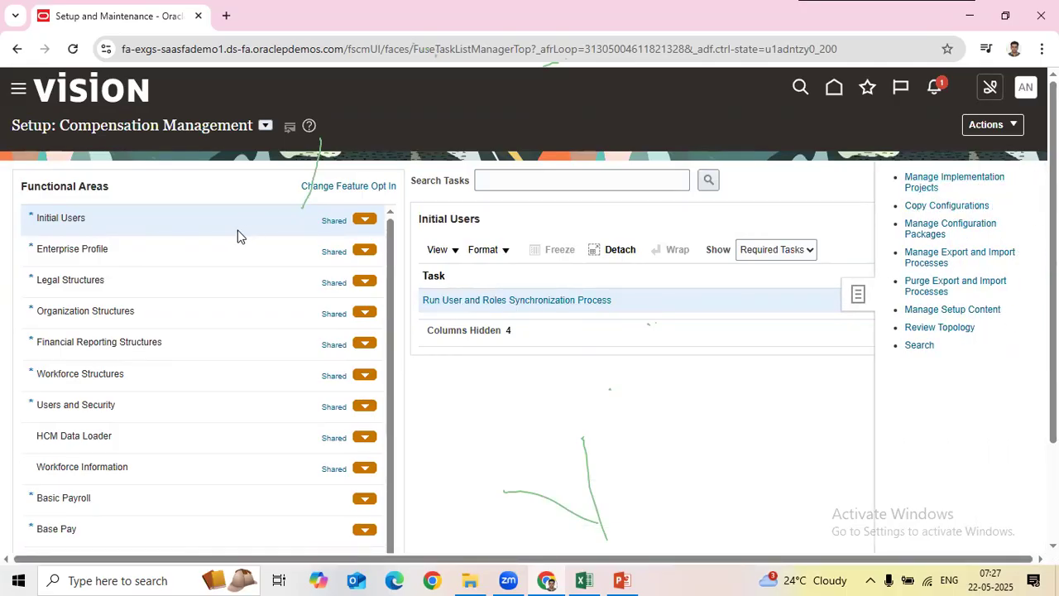
left_click(121, 209)
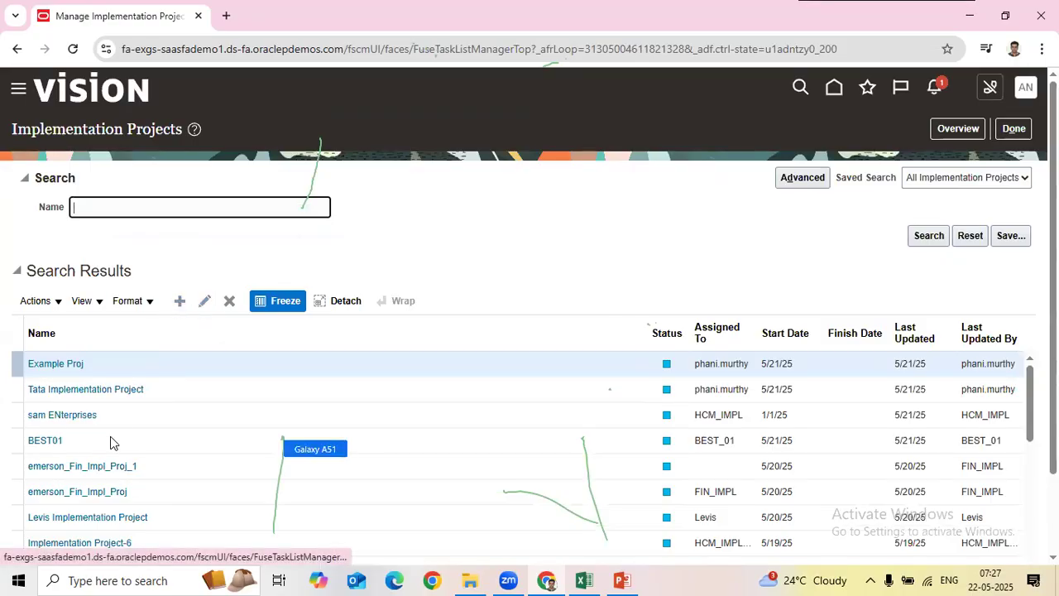
left_click(176, 303)
Step: In the course curriculum workbook's GL Topics sheet, select the ANV7 prefix from cell C72
key("alt+Tab")
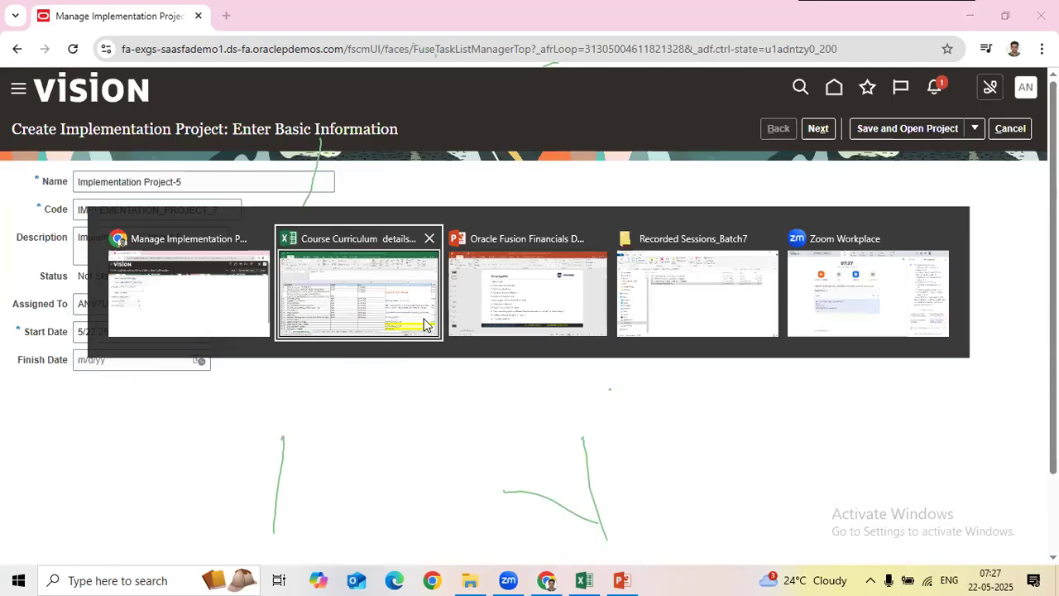
left_click(418, 325)
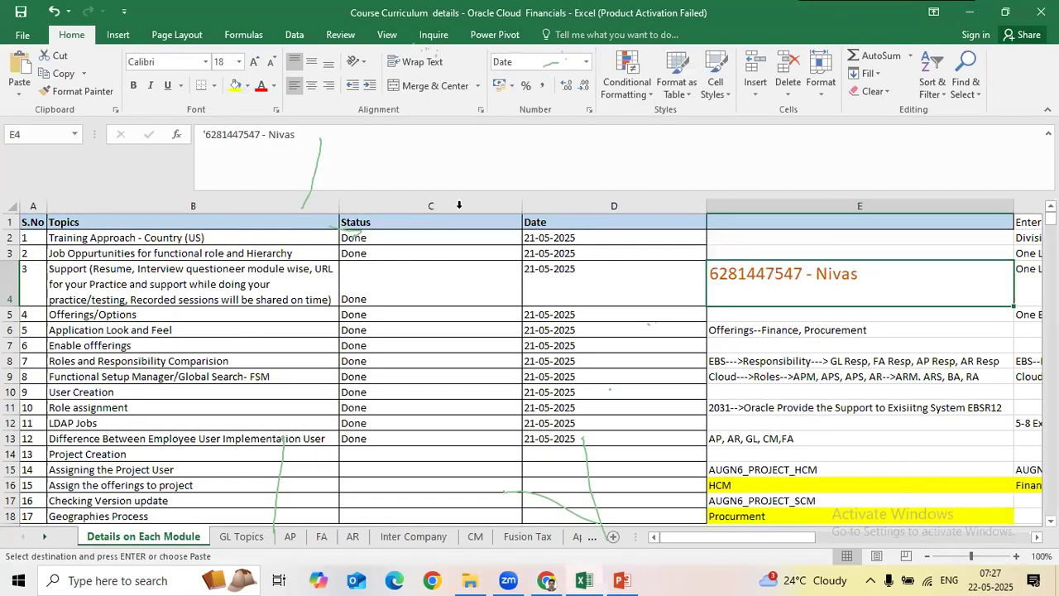
key("alt+Tab")
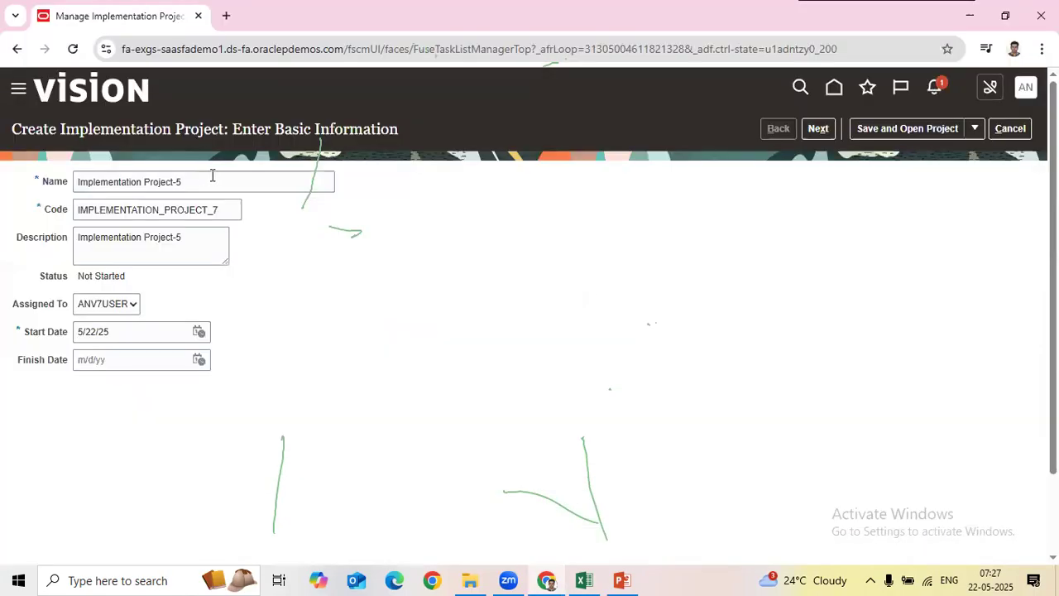
key("alt+Tab")
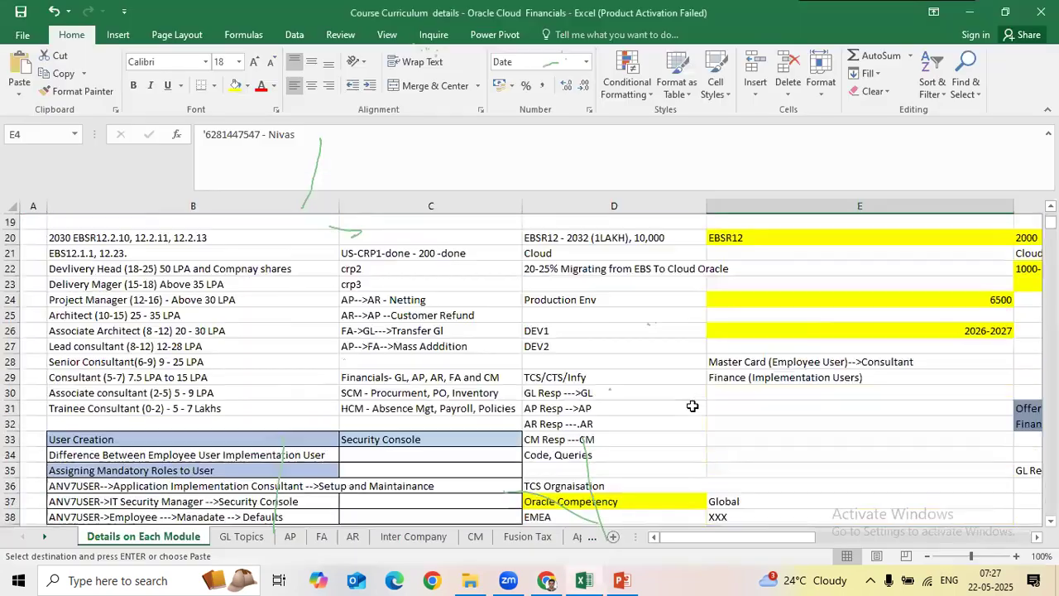
scroll(530, 373, "down", 3)
left_click(240, 537)
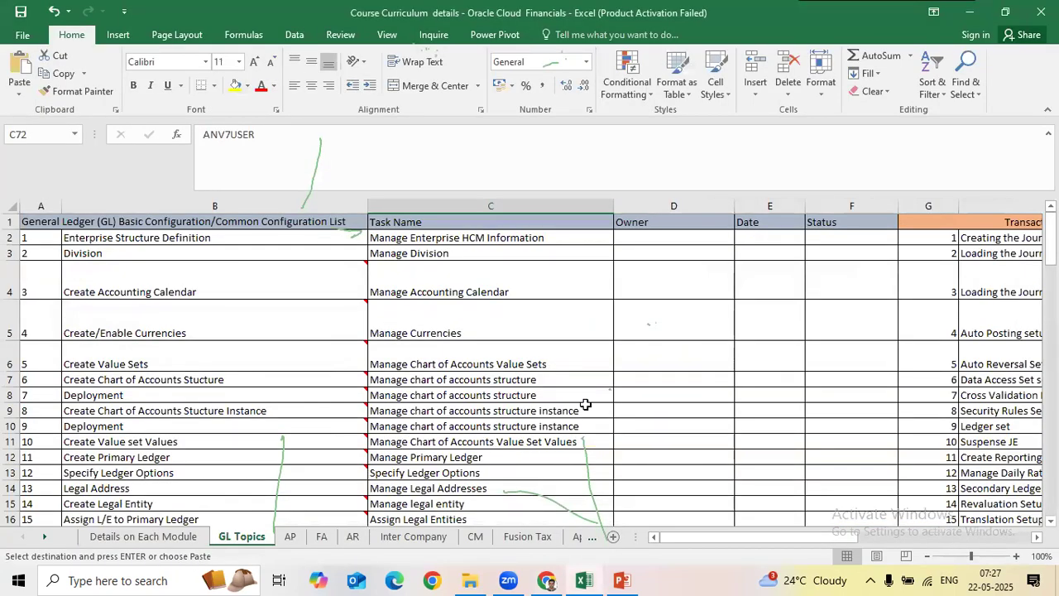
scroll(558, 451, "down", 9)
scroll(557, 451, "down", 10)
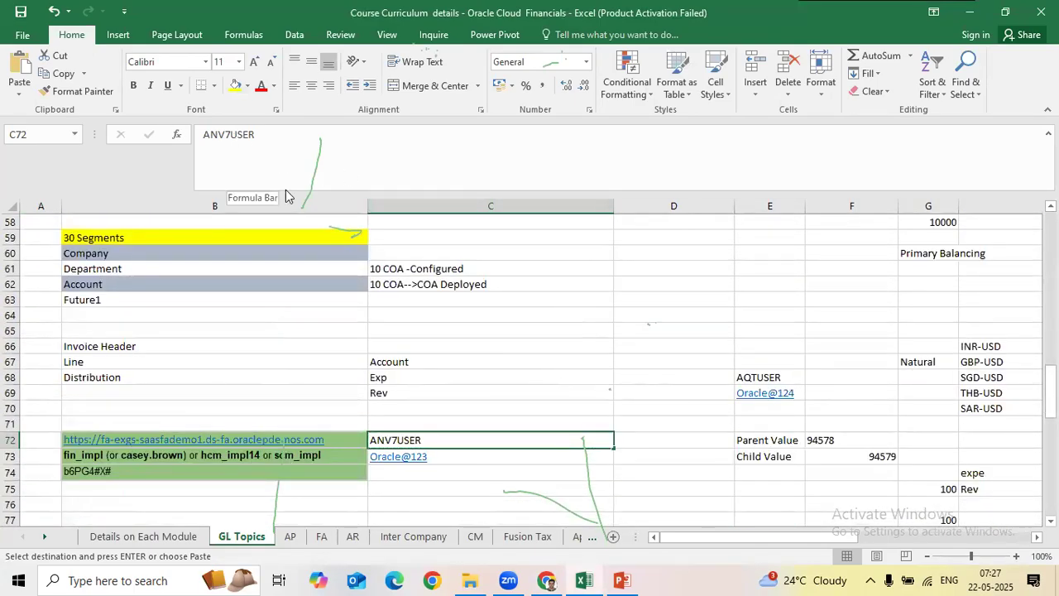
left_click_drag(238, 135, 203, 135)
Step: Paste the prefix into the project Name and edit it to 'ANV7_Implementation Project'
key("alt+Tab")
left_click(86, 180)
key("ctrl+v")
left_click(296, 215)
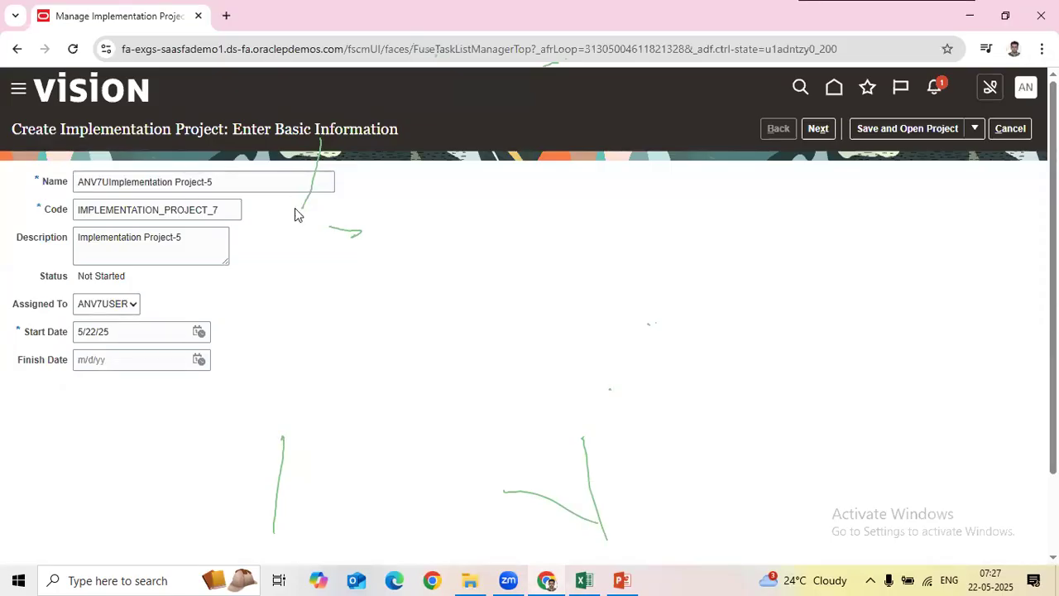
left_click(109, 183)
key("BackSpace")
type("_")
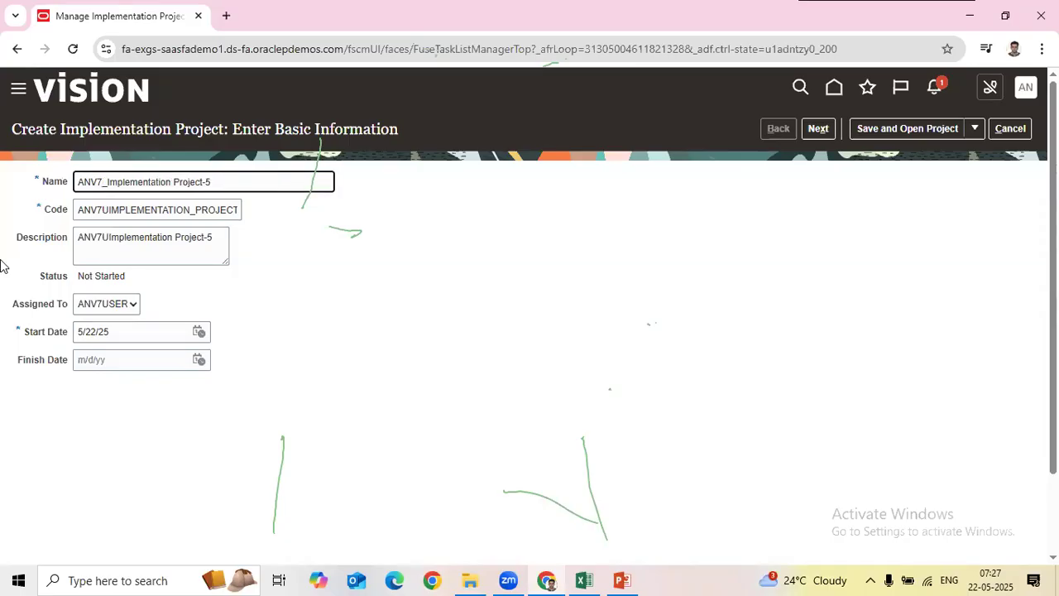
key("BackSpace")
key("BackSpace")
key("ctrl+a")
key("Tab")
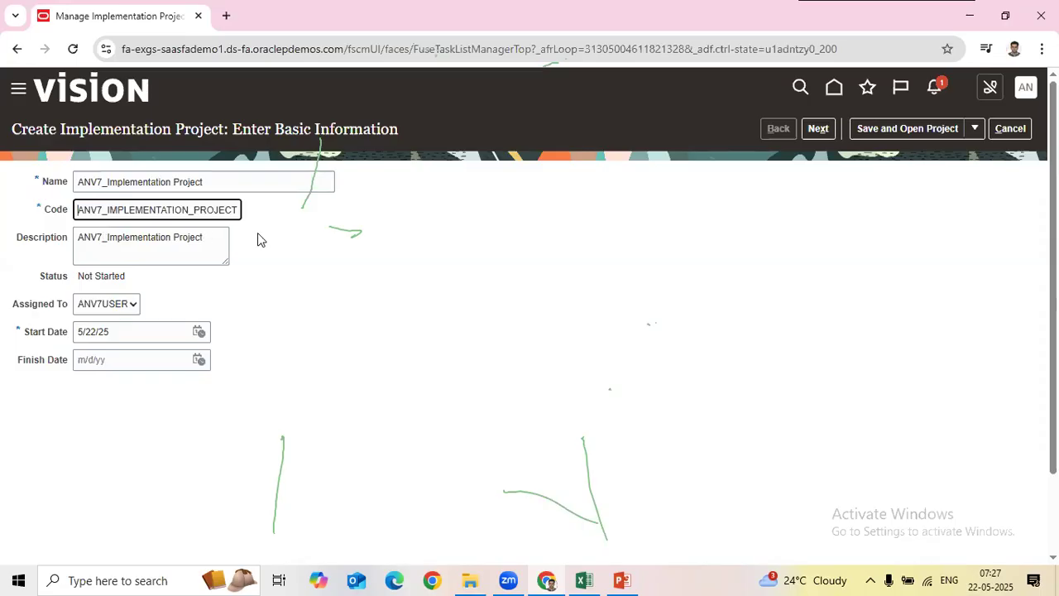
Step: Check the auto-filled description, then open the Assigned To search for a different assignee
left_click(192, 244)
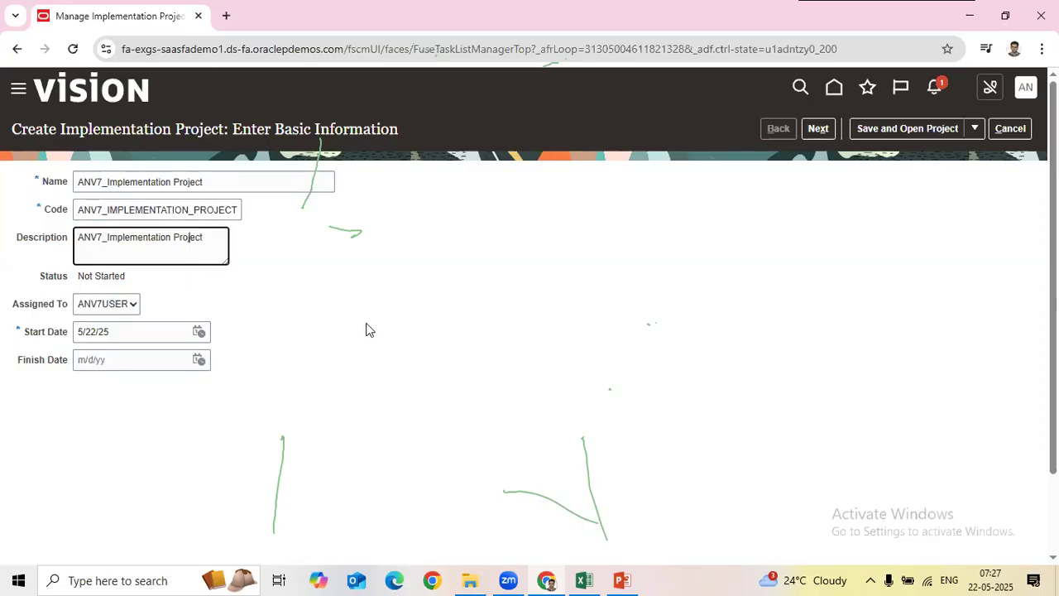
left_click(472, 327)
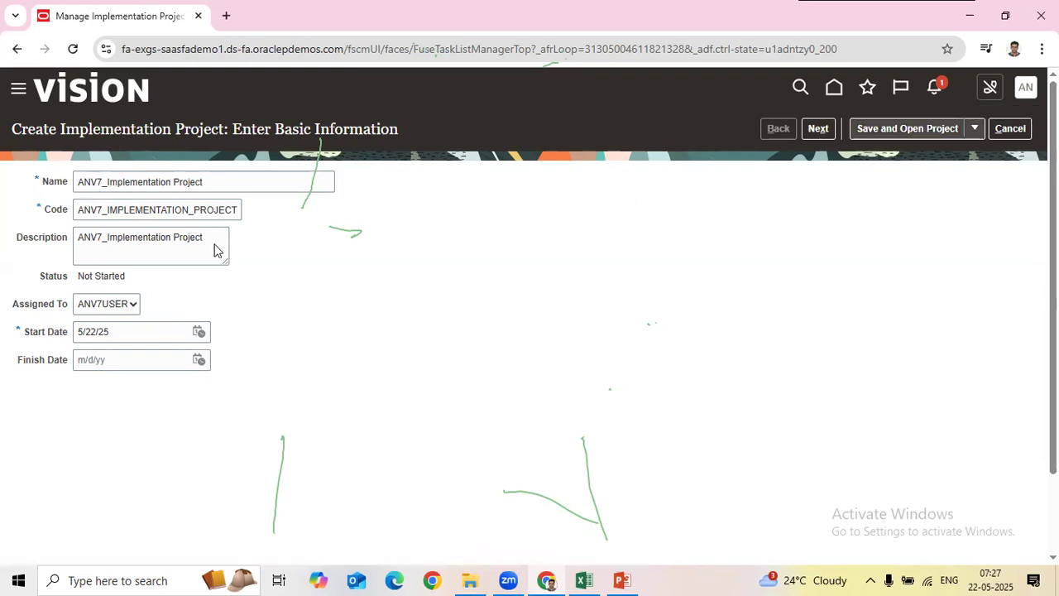
left_click_drag(12, 303, 137, 318)
left_click(130, 311)
left_click(108, 380)
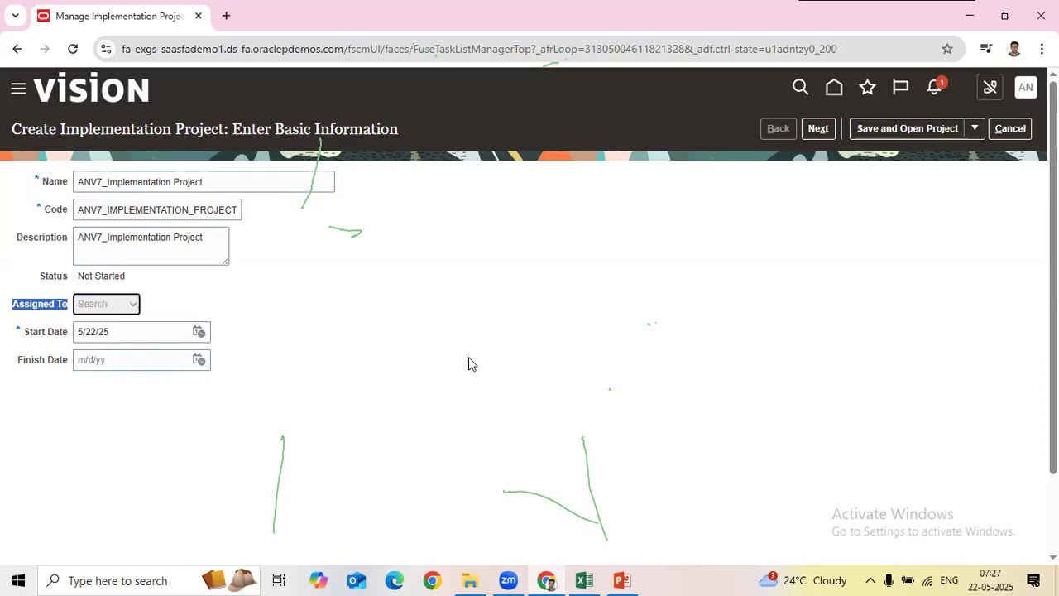
left_click(457, 246)
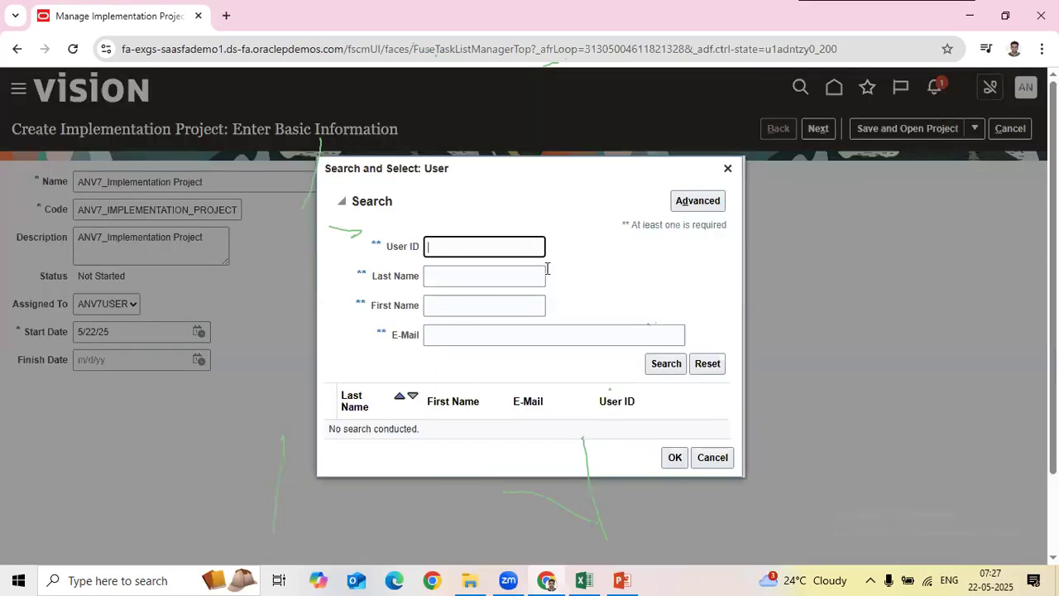
left_click(727, 168)
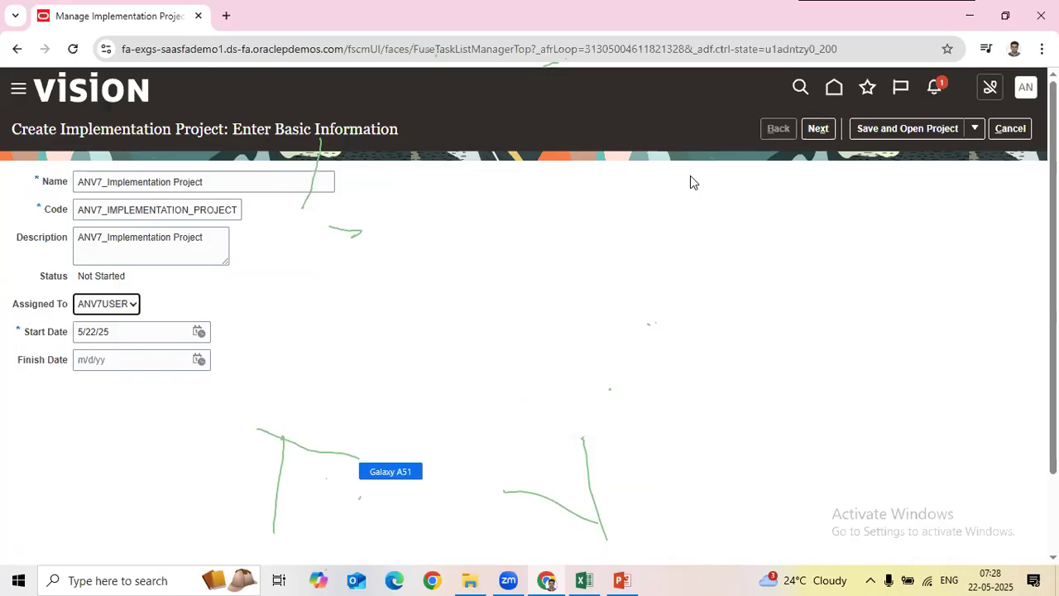
left_click_drag(18, 361, 68, 361)
left_click(199, 361)
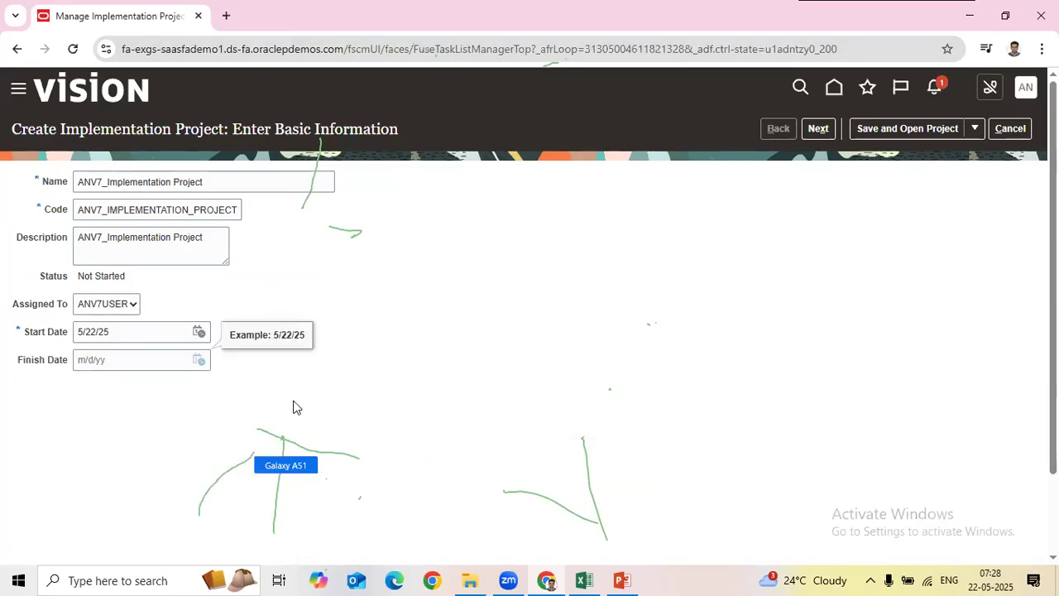
left_click(198, 359)
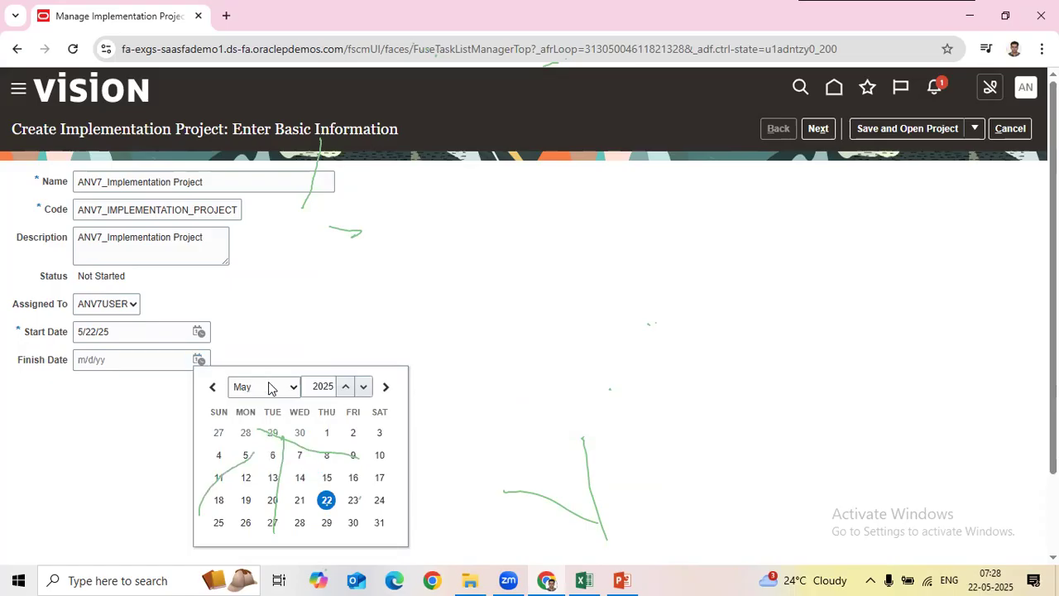
left_click(266, 386)
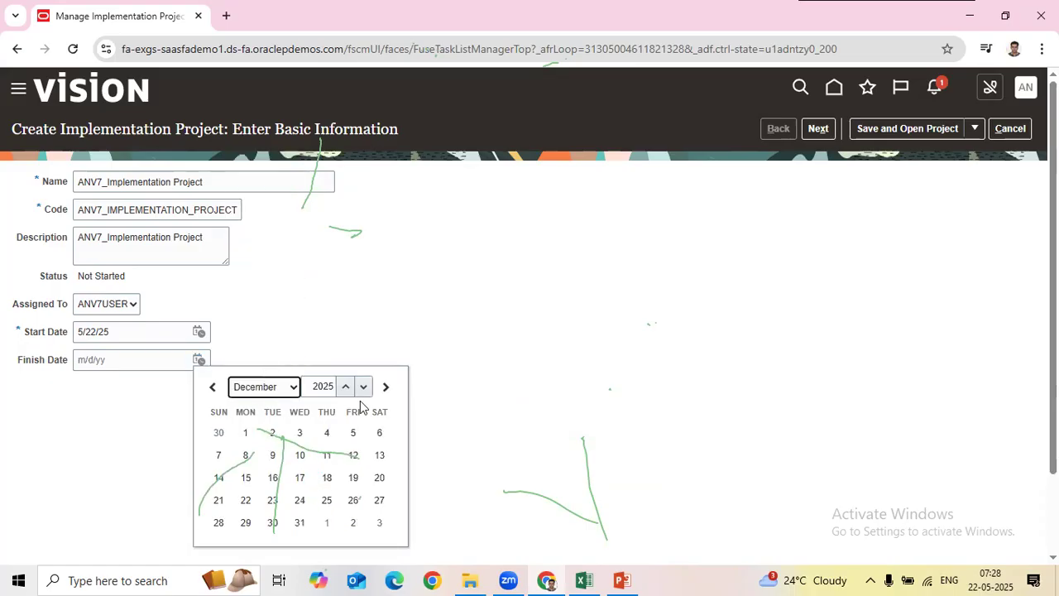
left_click(299, 522)
left_click_drag(147, 361, 0, 366)
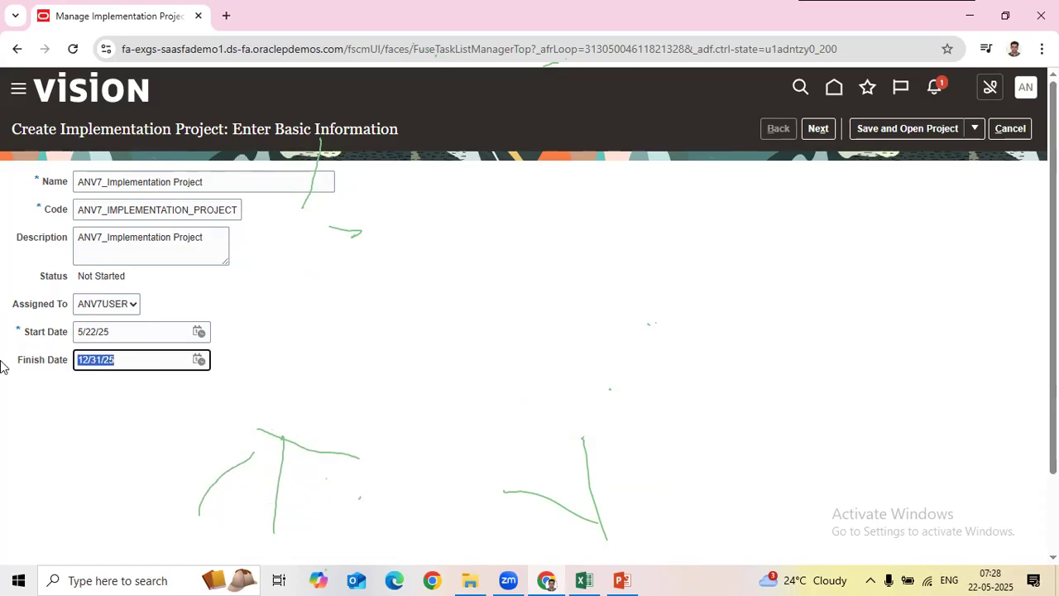
key("BackSpace")
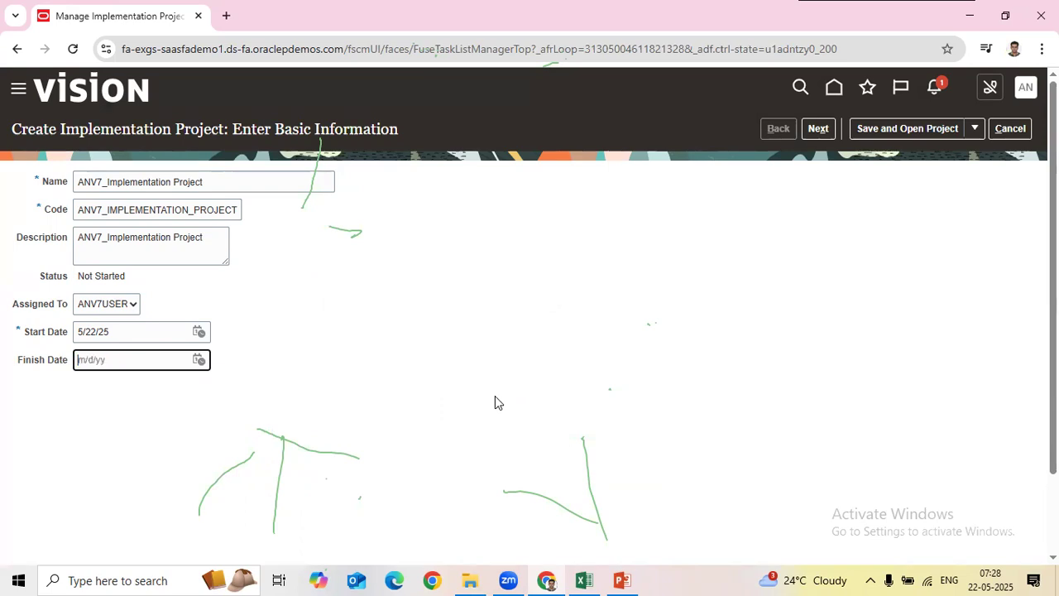
left_click(197, 361)
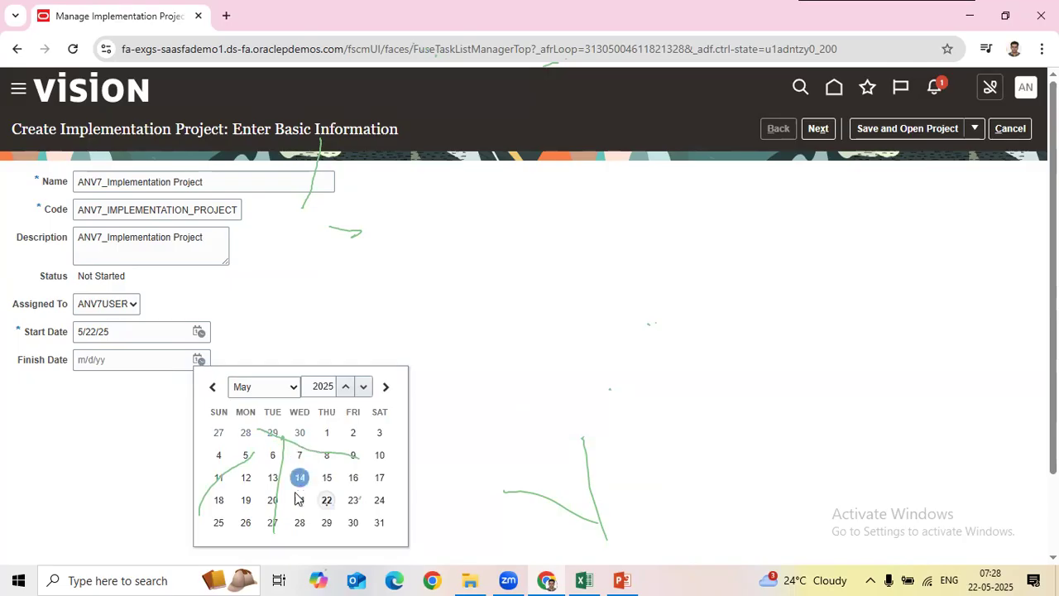
left_click(327, 500)
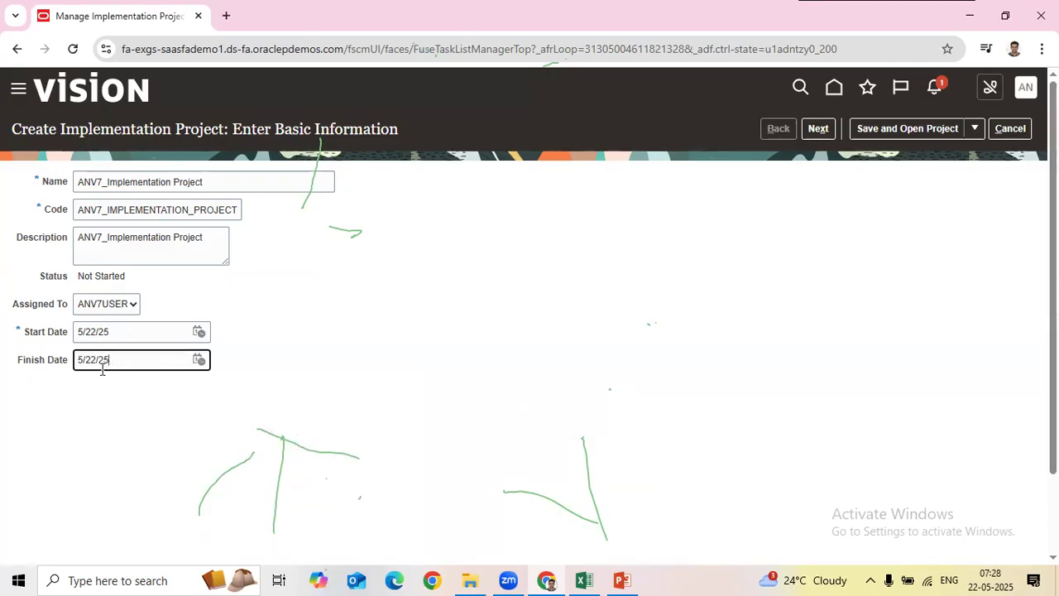
left_click_drag(16, 366, 193, 381)
left_click(135, 402)
left_click_drag(121, 361, 17, 348)
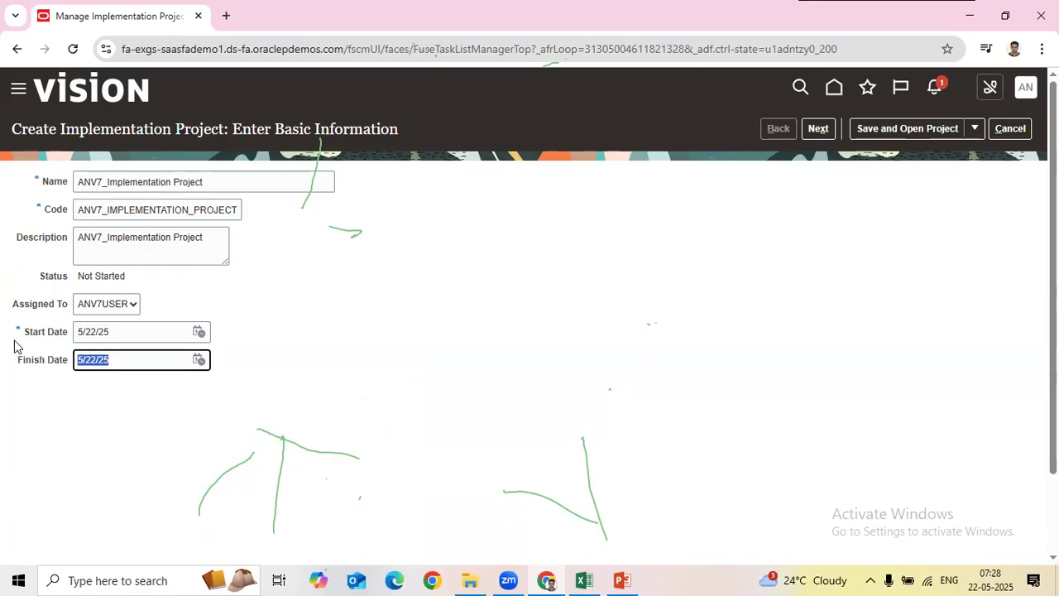
key("BackSpace")
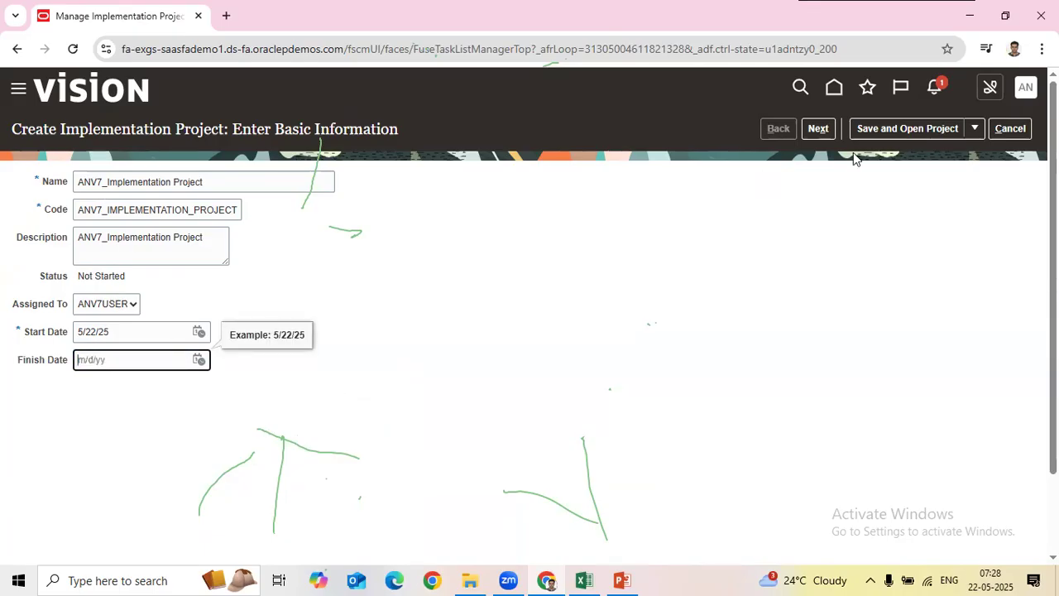
left_click(965, 127)
left_click(910, 154)
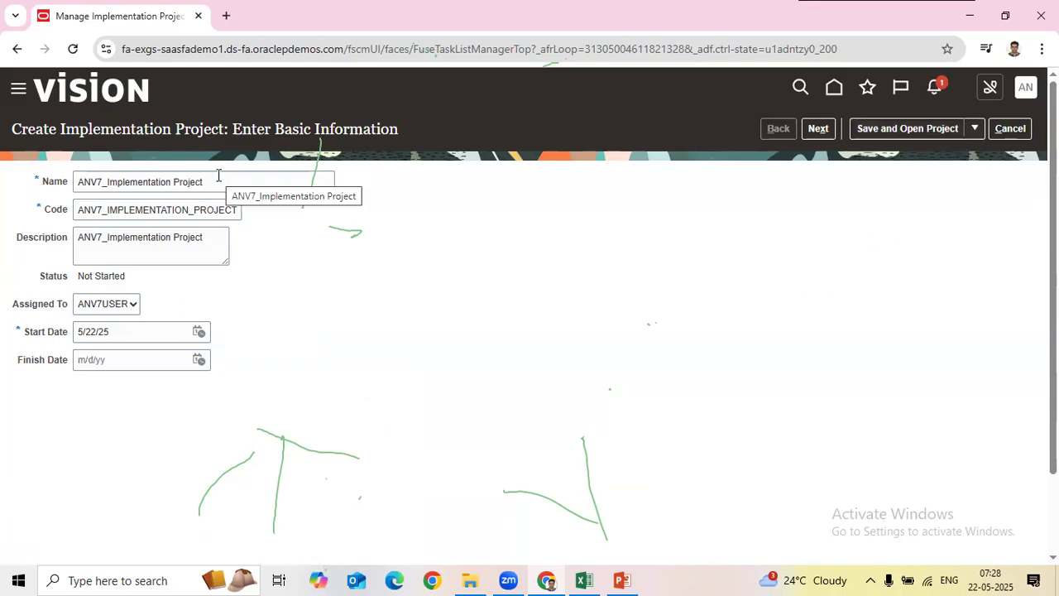
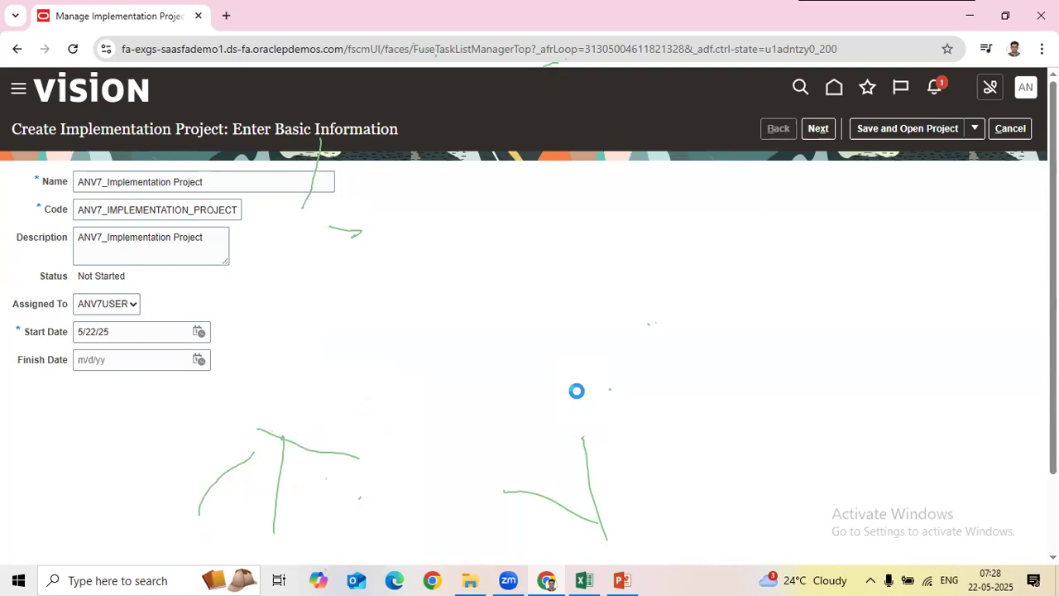
Step: Finish saving ANV7_Implementation Project and return to the Implementation Projects list
left_click(264, 41)
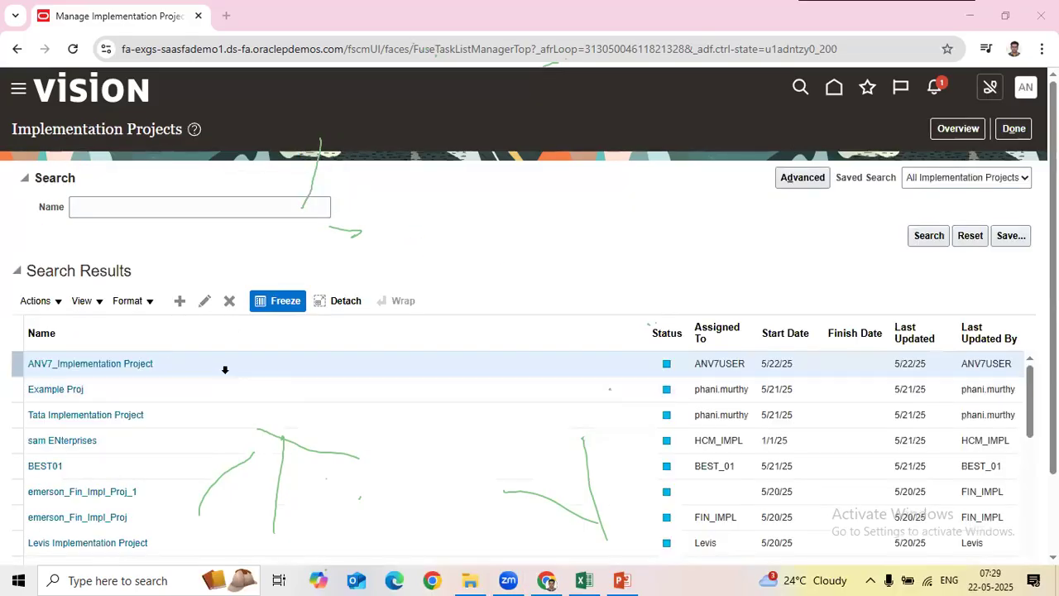
left_click(715, 225)
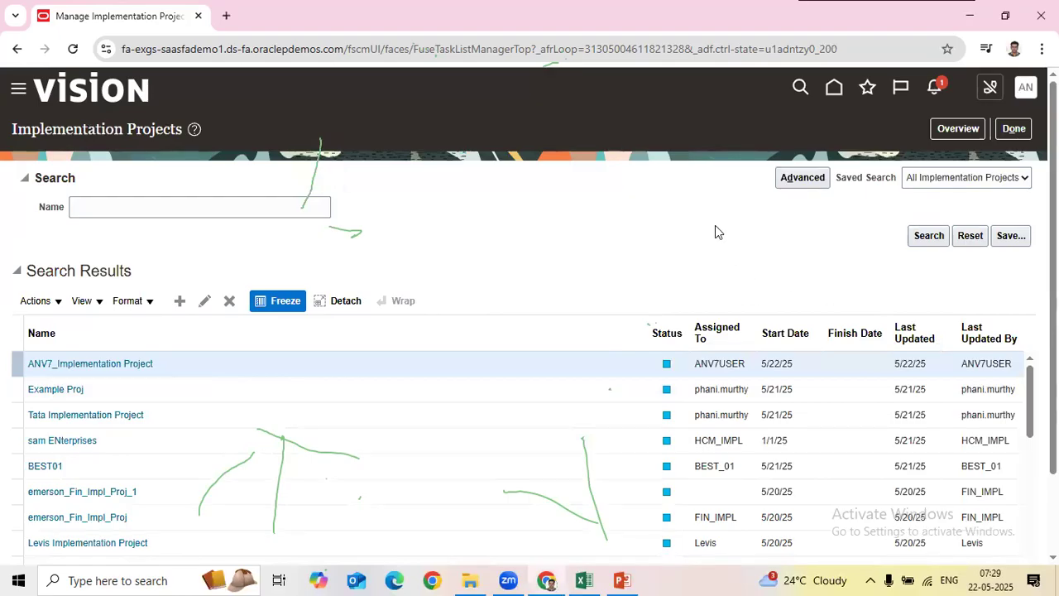
left_click(87, 365)
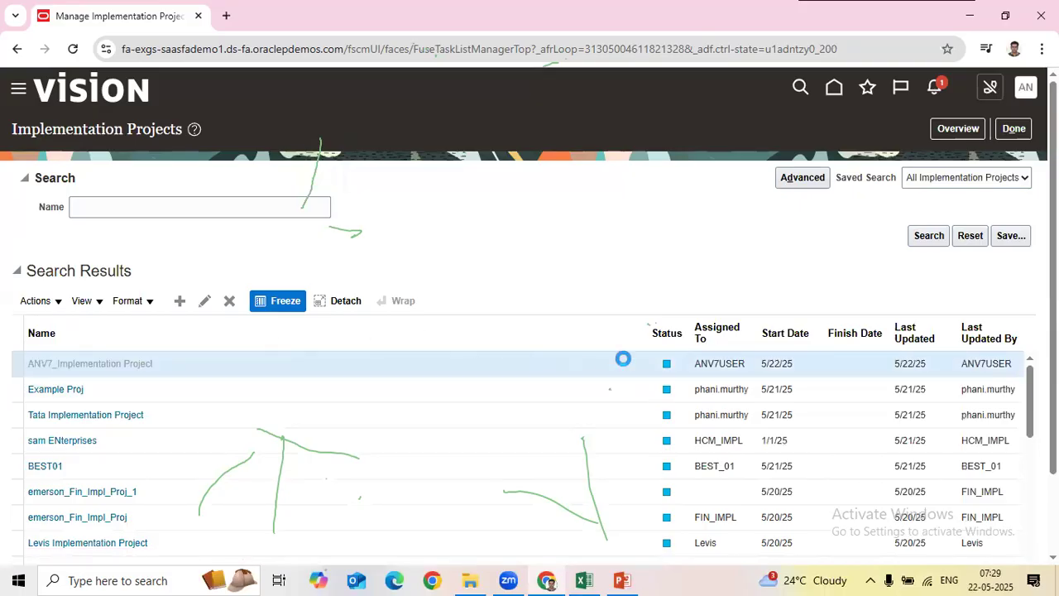
left_click(1016, 128)
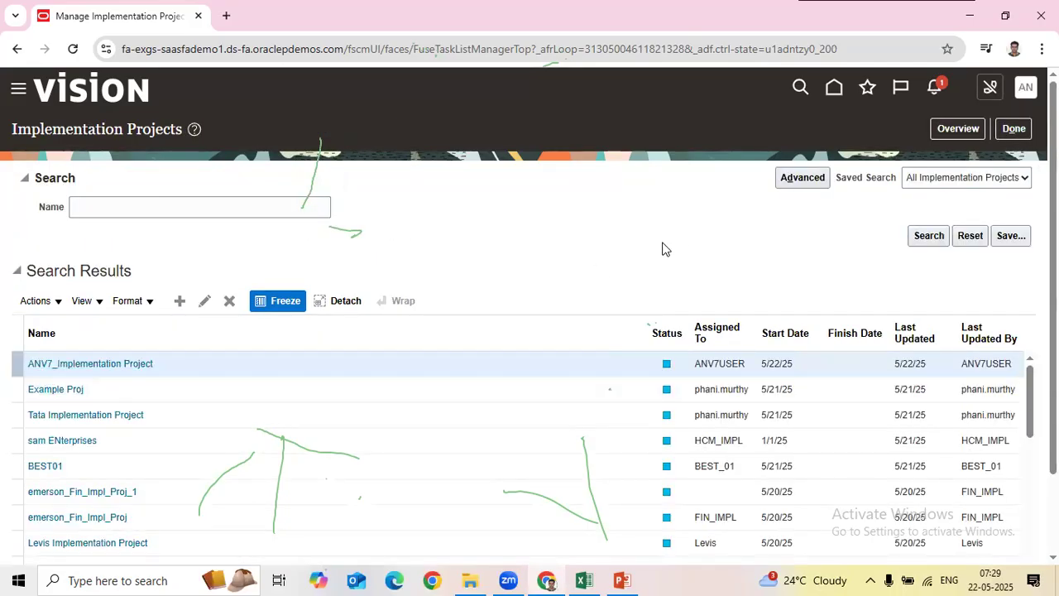
left_click(956, 128)
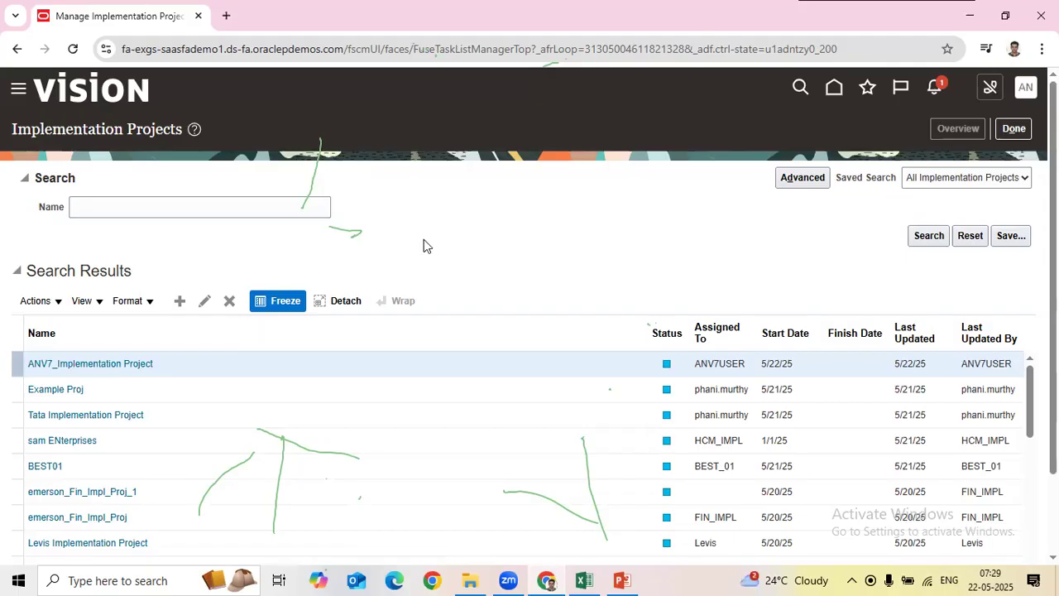
left_click(948, 131)
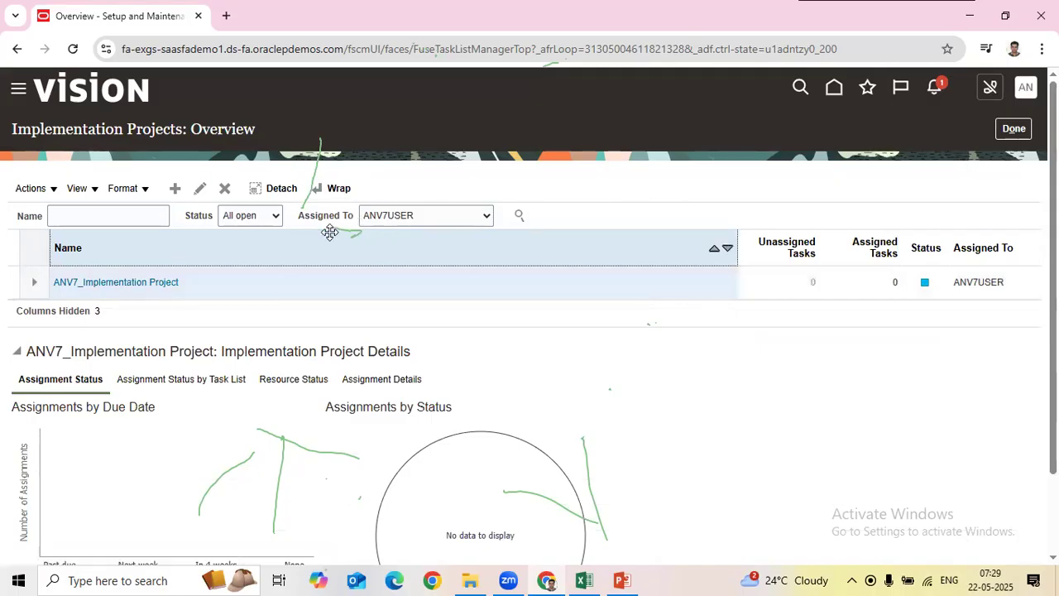
left_click(1021, 135)
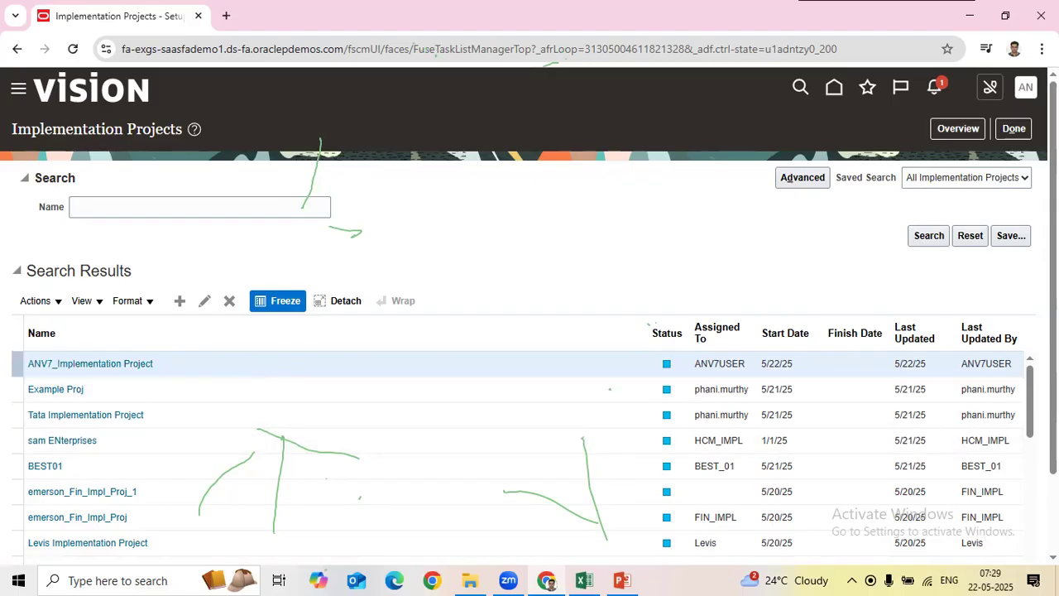
Step: Search projects by the name ANV and open the ANV7_Implementation Project details page
scroll(870, 379, "down", 1)
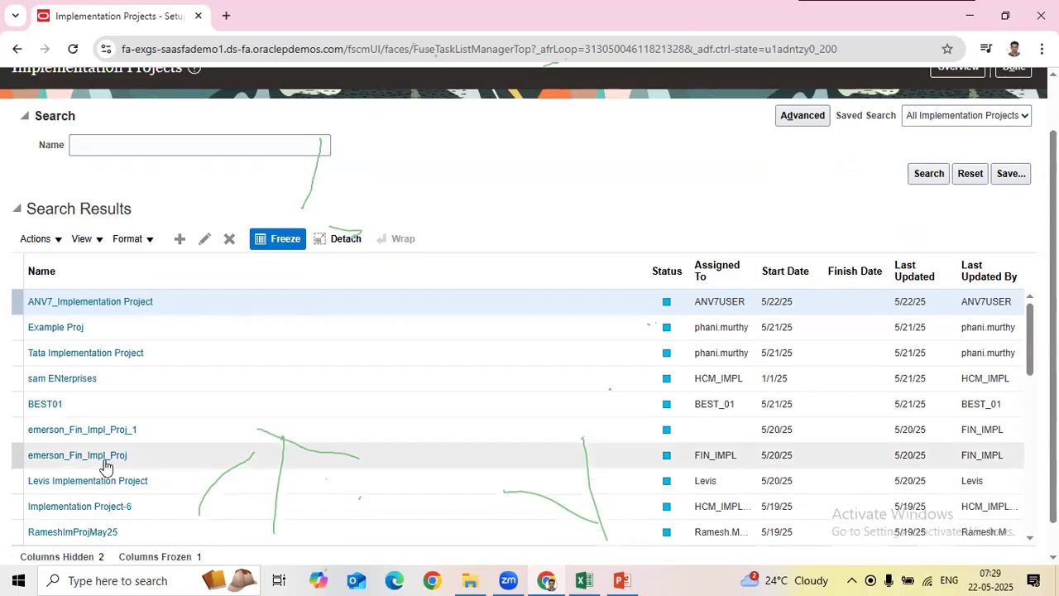
scroll(105, 383, "up", 1)
left_click(93, 205)
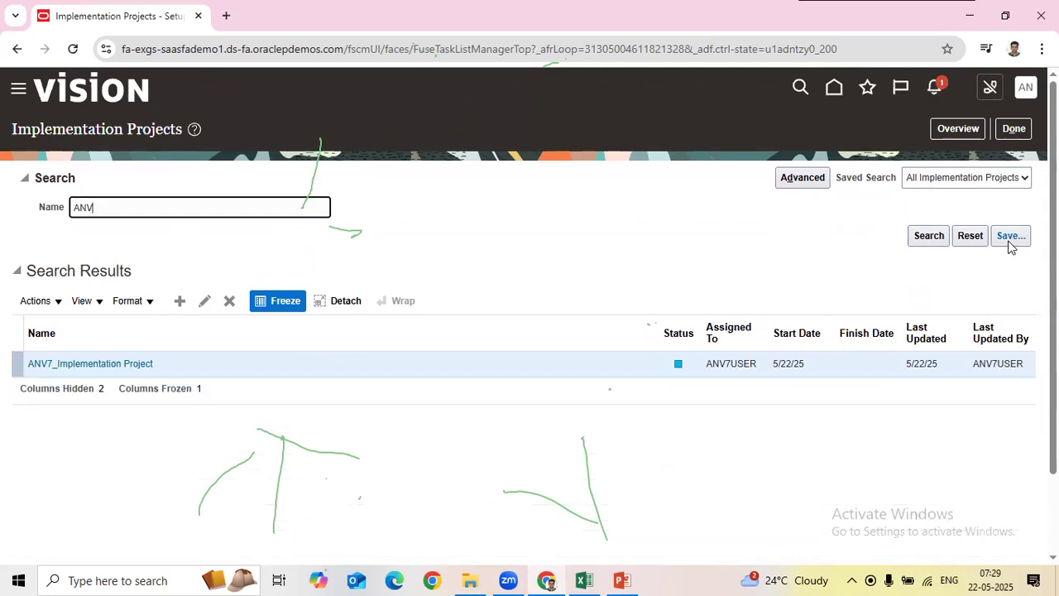
left_click(942, 132)
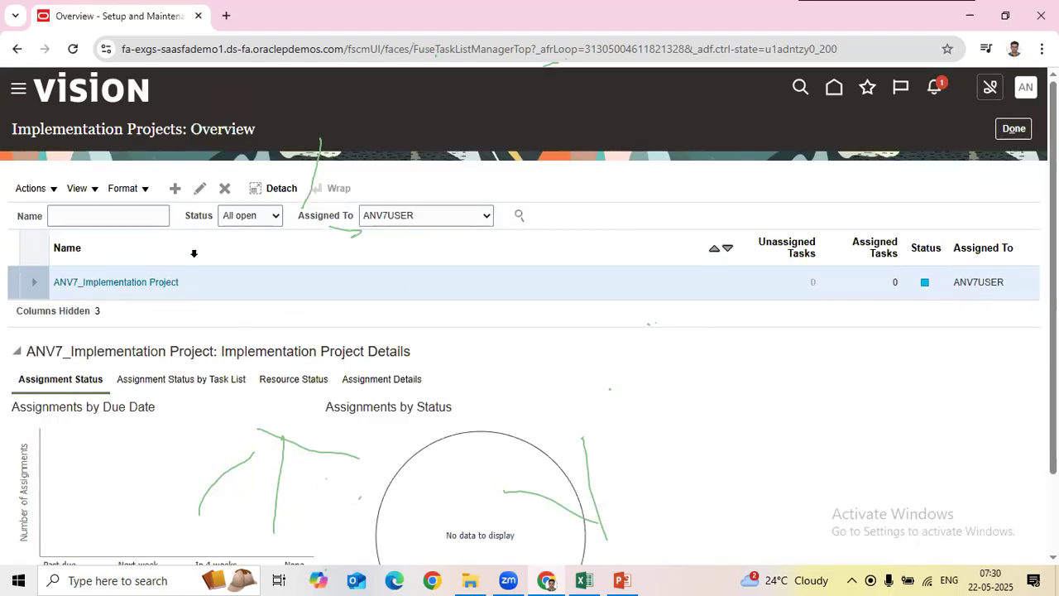
left_click(120, 284)
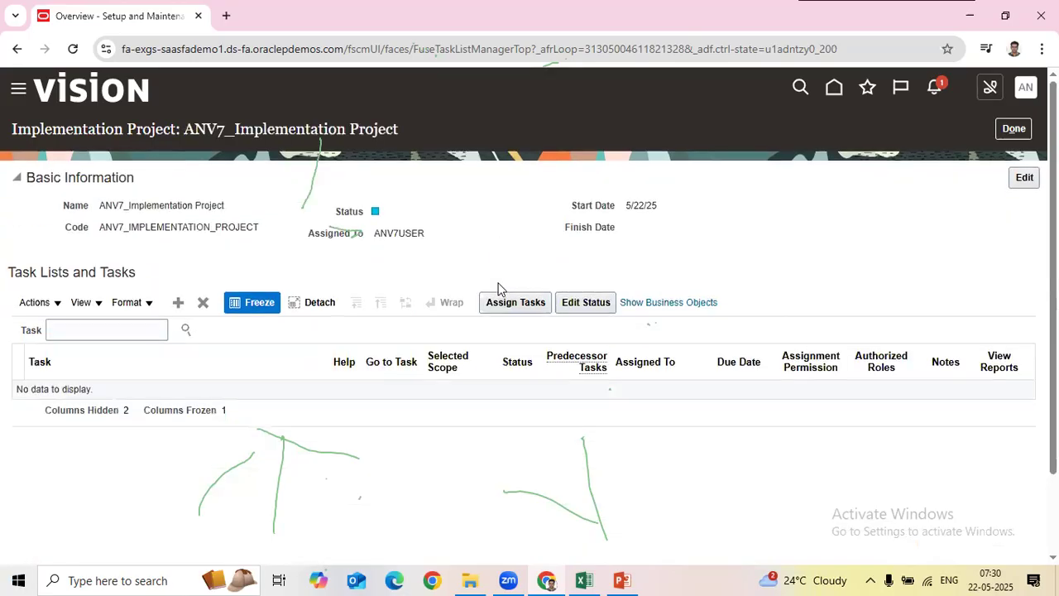
Step: On the Details on Each Module sheet, mark Project Creation Done dated 21-05-2025, then return to Oracle
key("alt+Tab")
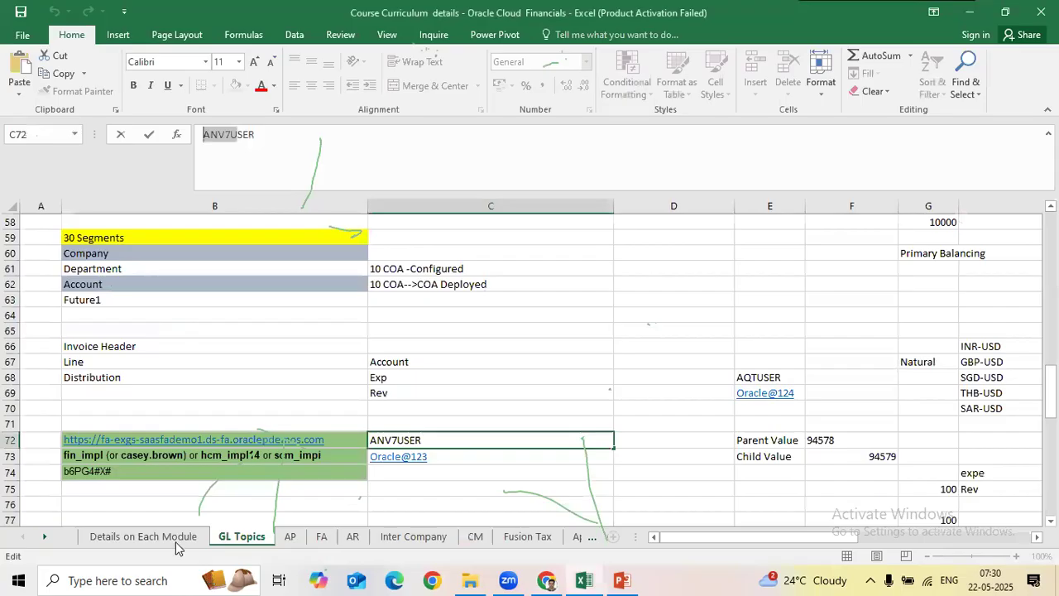
left_click(539, 333)
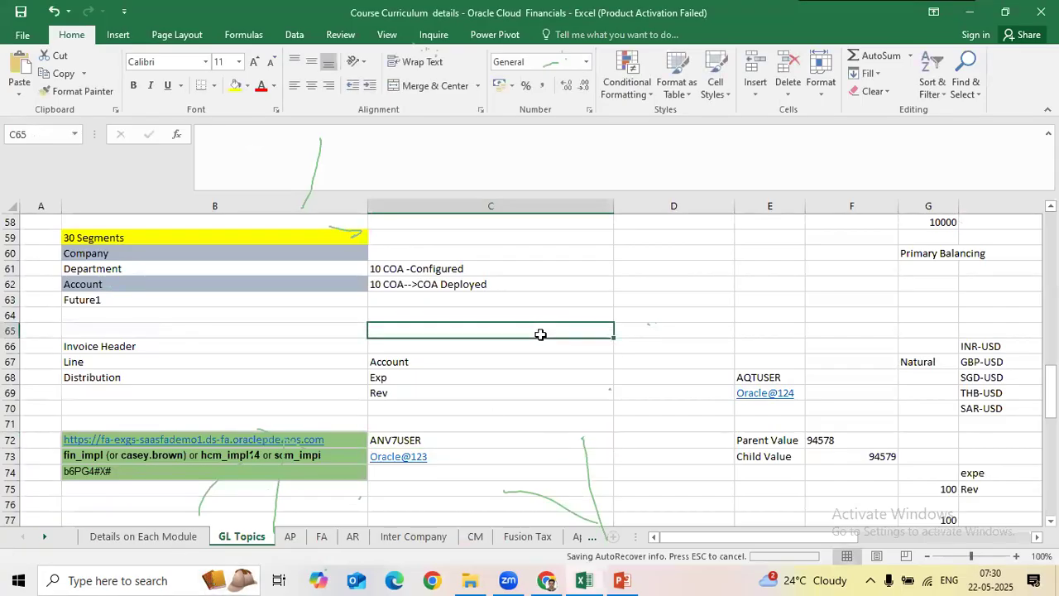
scroll(547, 331, "up", 12)
scroll(569, 304, "up", 8)
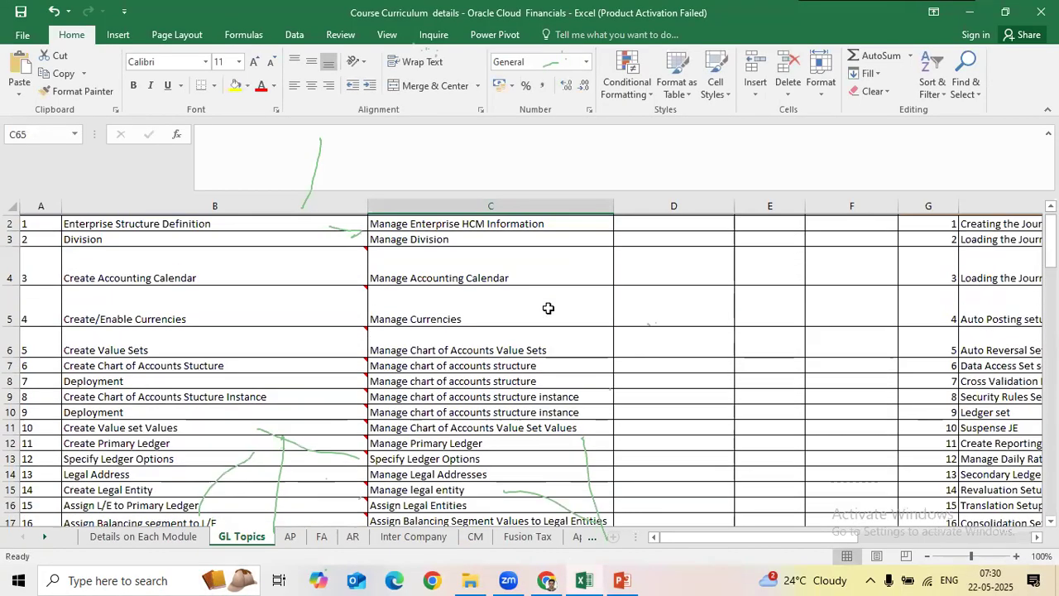
left_click(197, 533)
scroll(472, 369, "up", 8)
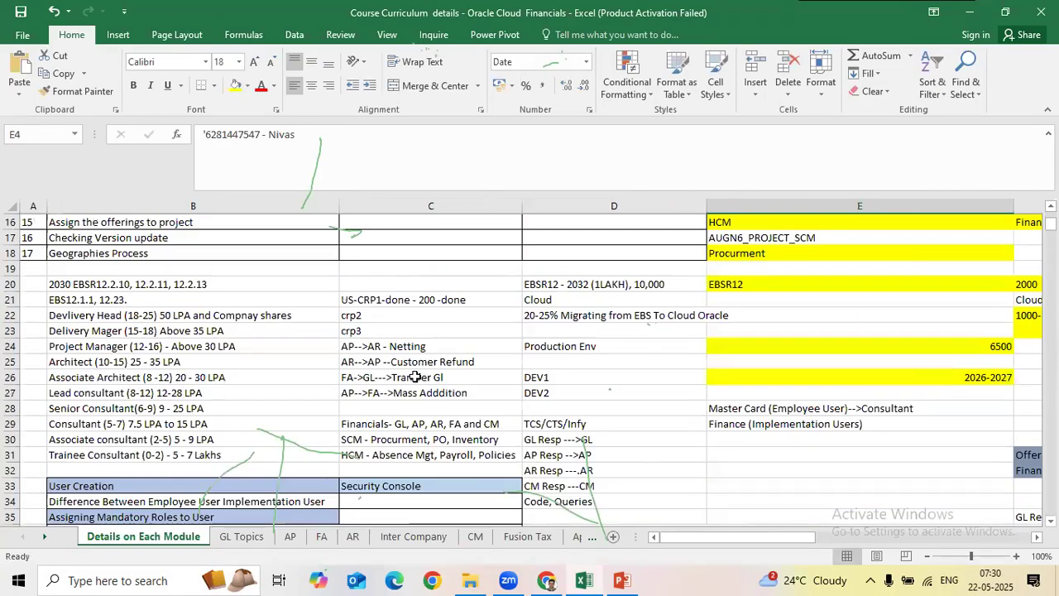
left_click(370, 407)
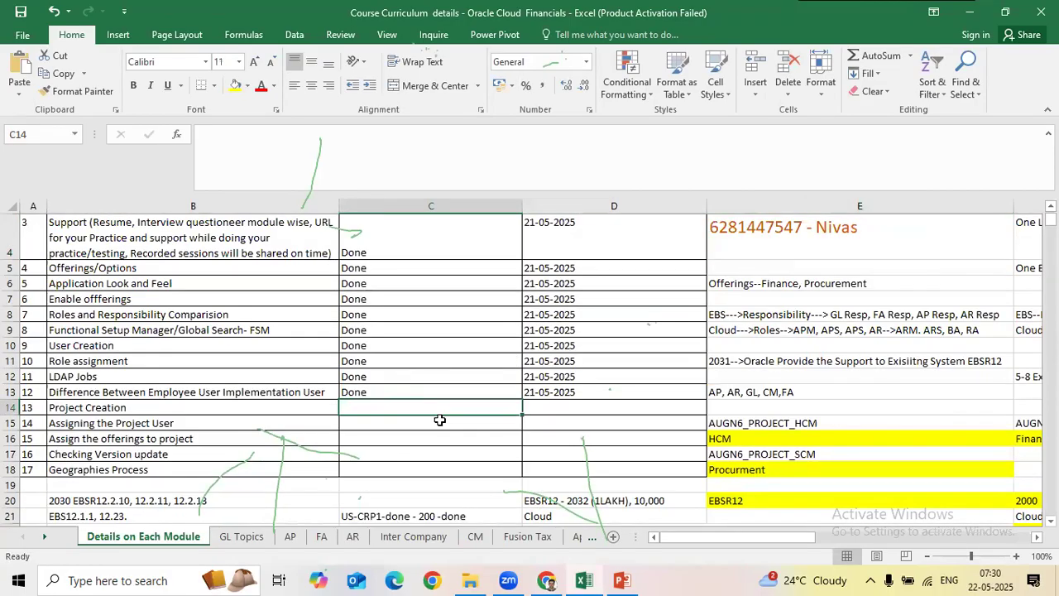
key("ctrl+d")
key("Tab")
key("ctrl+d")
left_click(365, 426)
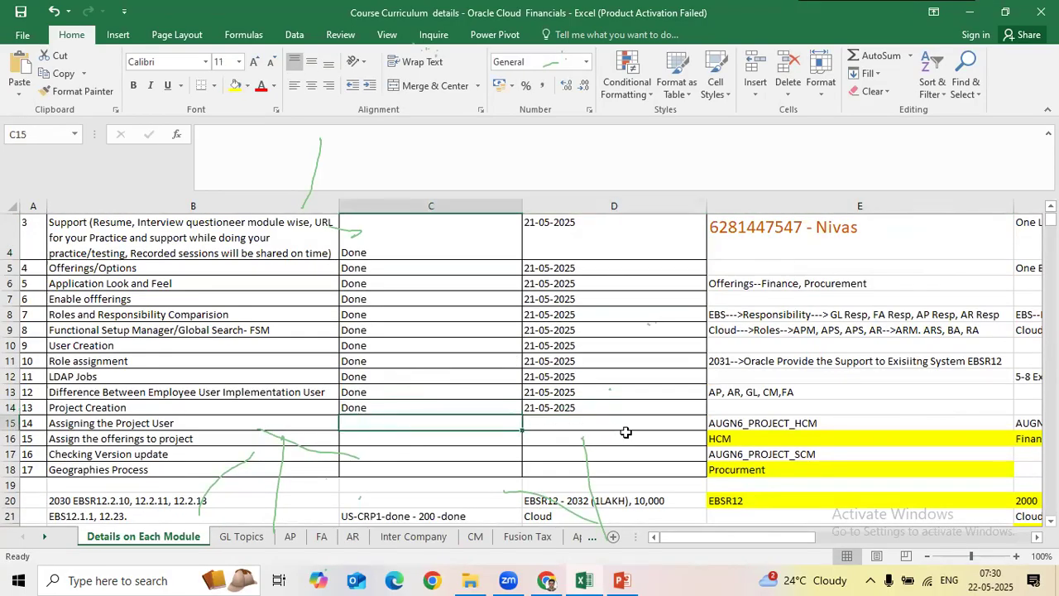
key("alt+Tab")
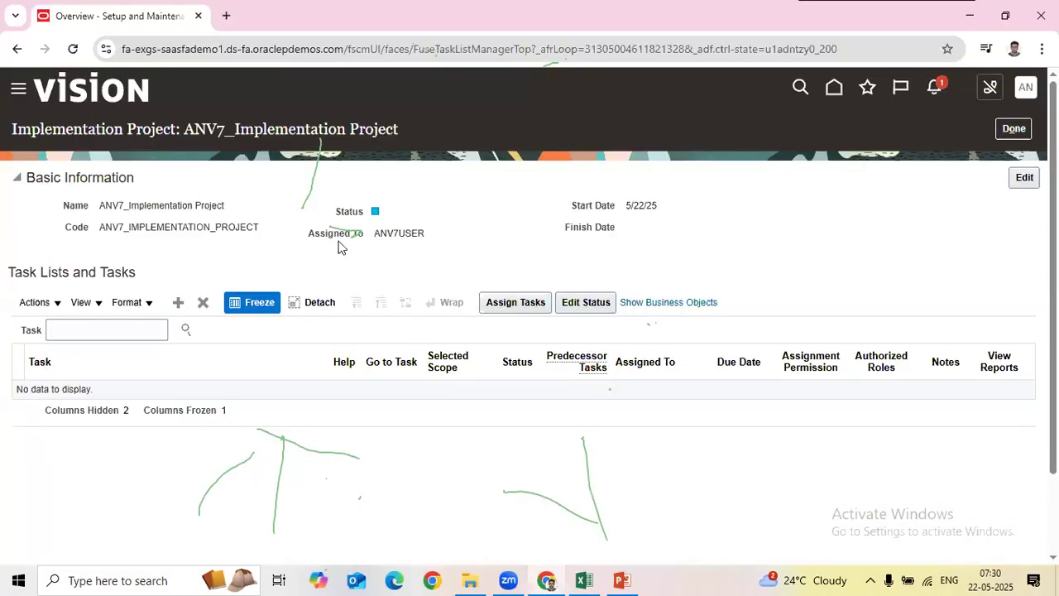
Step: Resave the project's basic information unchanged, keeping the assignee and Not Started status
left_click(1024, 177)
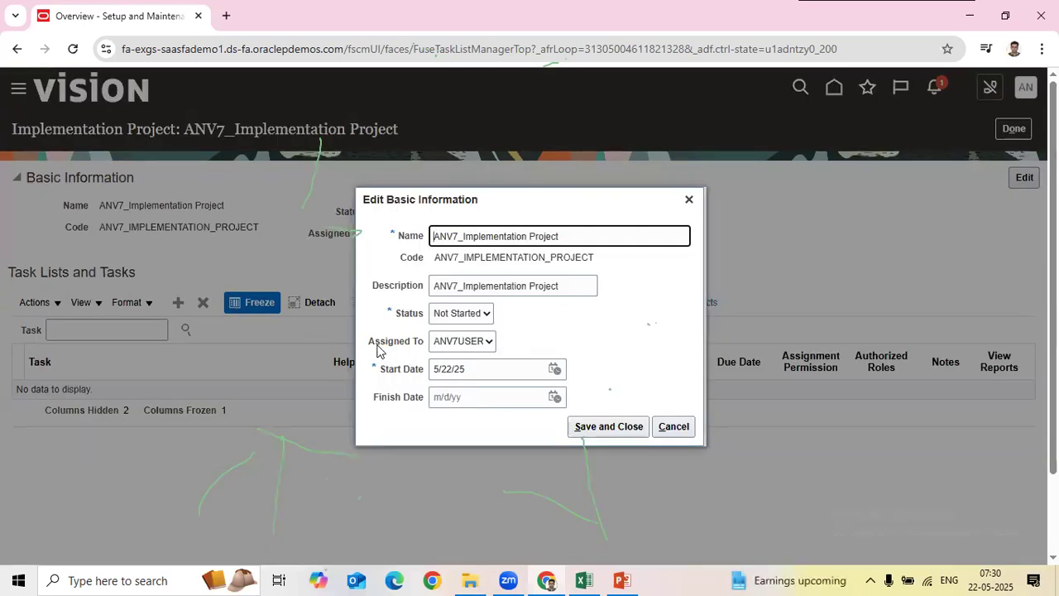
left_click(458, 346)
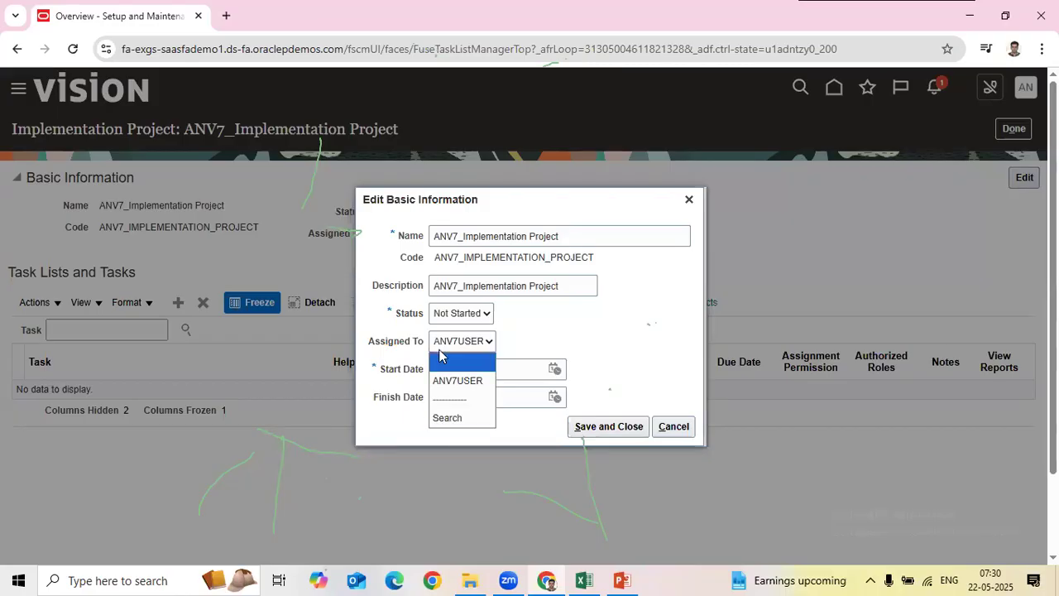
left_click(408, 326)
left_click(448, 312)
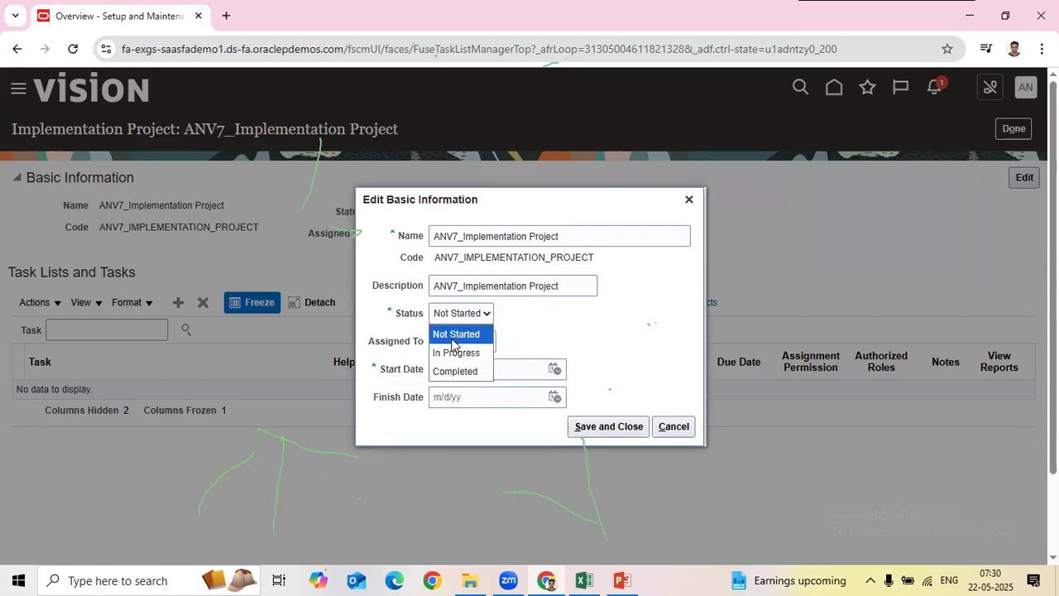
left_click(454, 335)
left_click(591, 421)
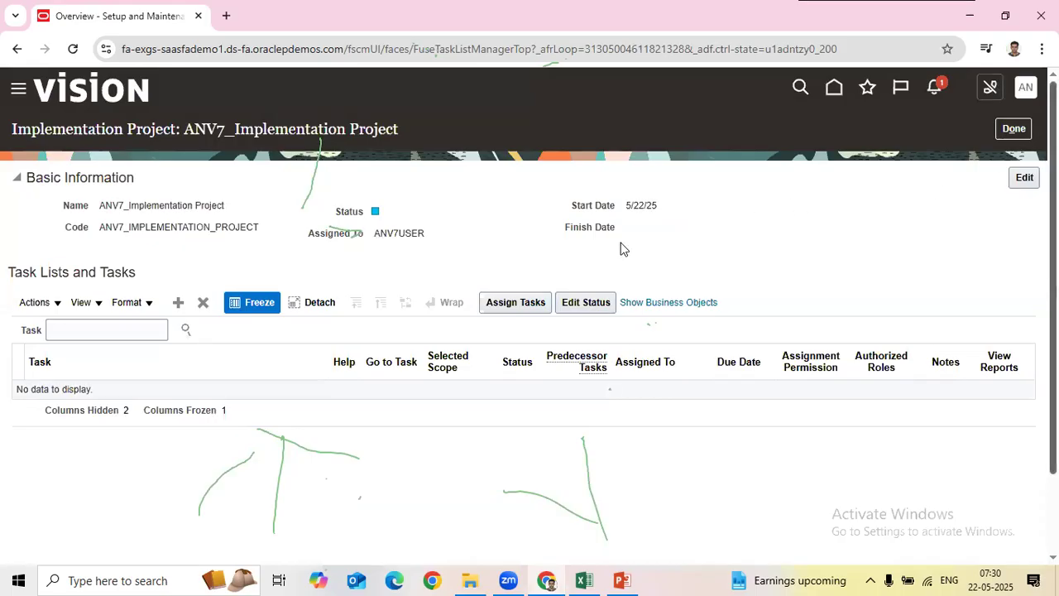
Step: Mark Assigning the Project User Done dated 21-05-2025 in the workbook and save it
key("alt+Tab")
key("Right")
key("ctrl+d")
left_click(426, 440)
key("ctrl+d")
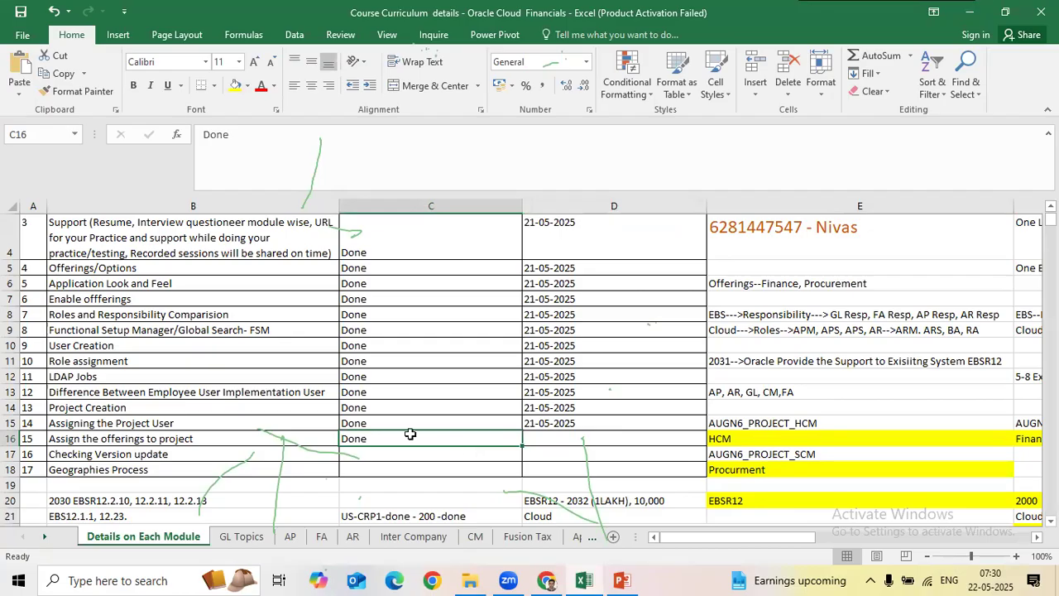
key("Delete")
left_click(262, 437)
key("ctrl+s")
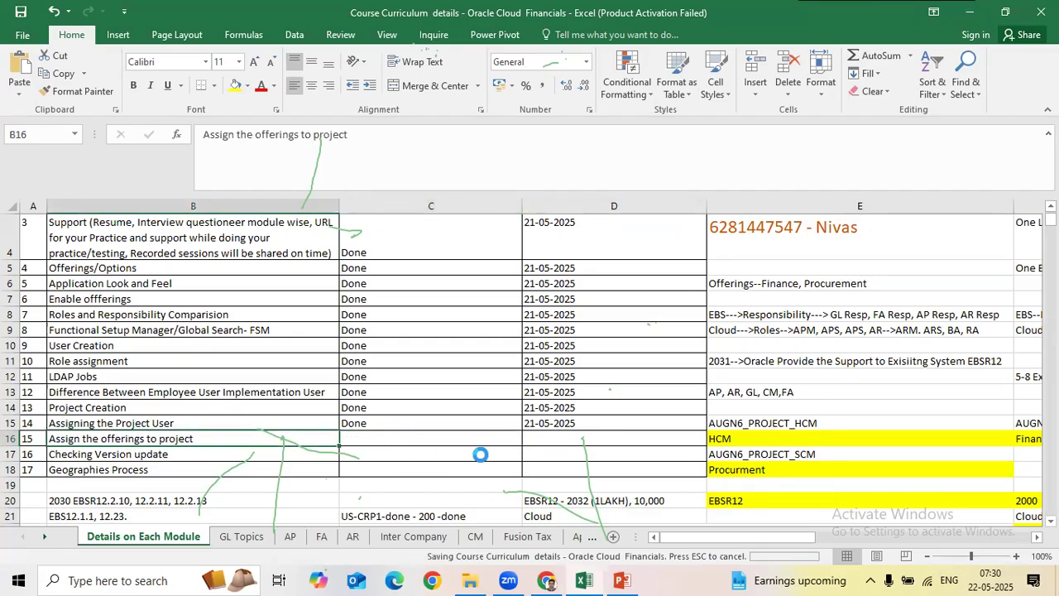
key("alt+Tab")
left_click_drag(98, 205, 245, 203)
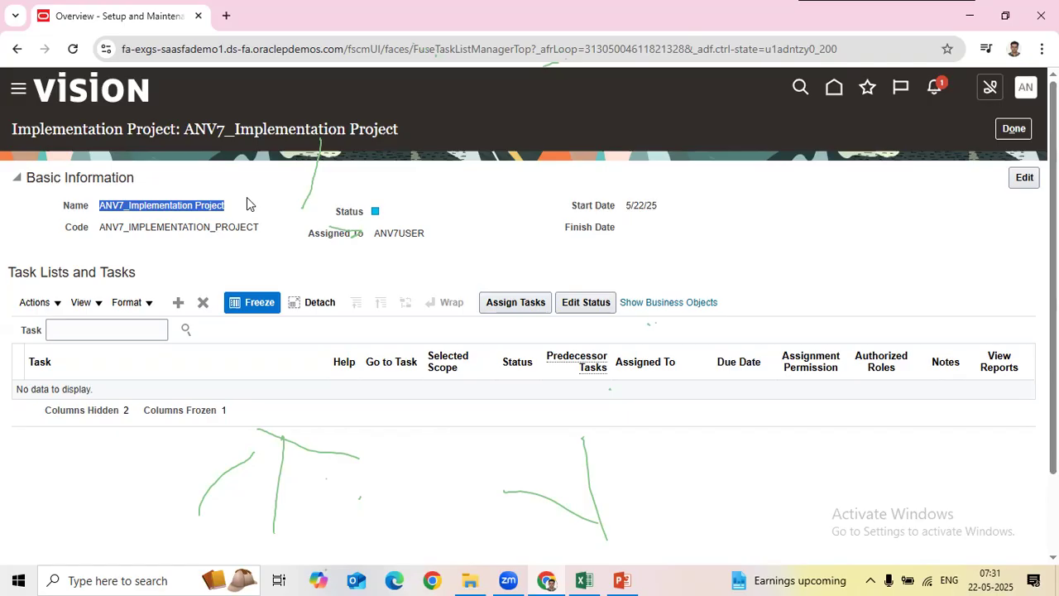
left_click_drag(373, 234, 491, 228)
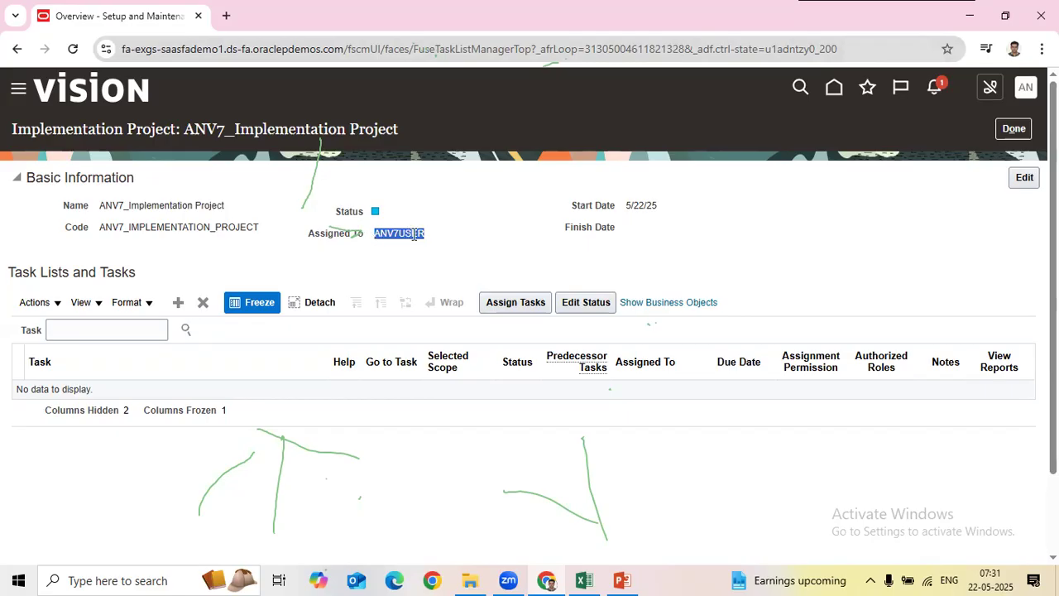
left_click_drag(196, 227, 229, 228)
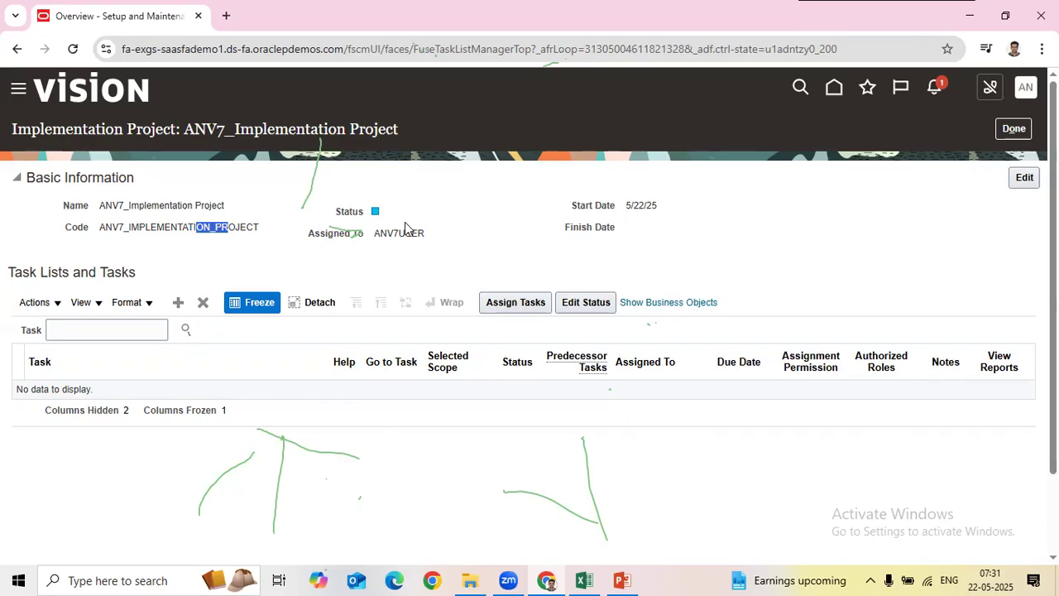
left_click(106, 330)
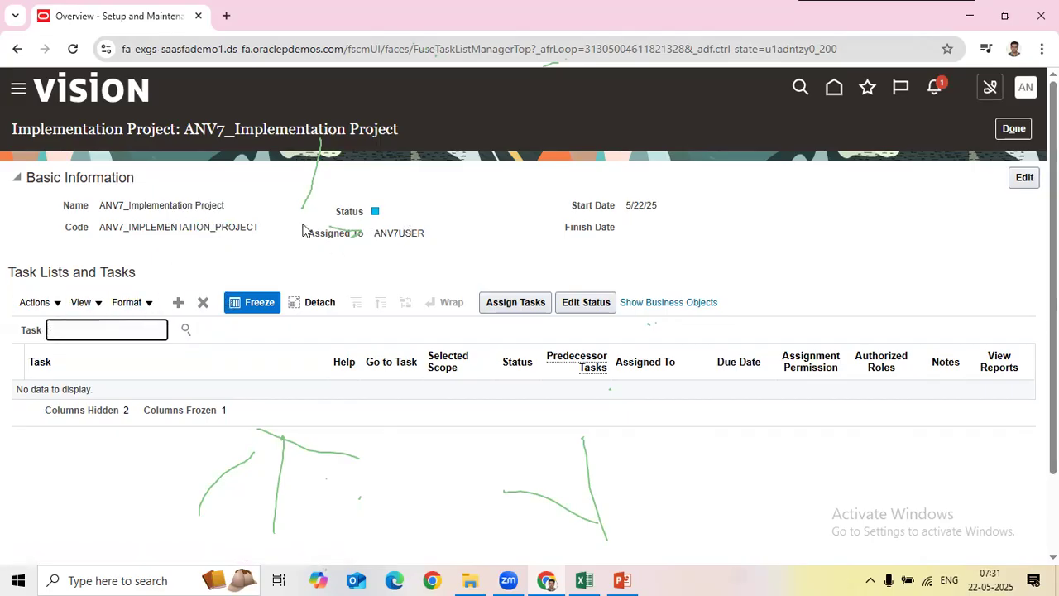
double_click(375, 233)
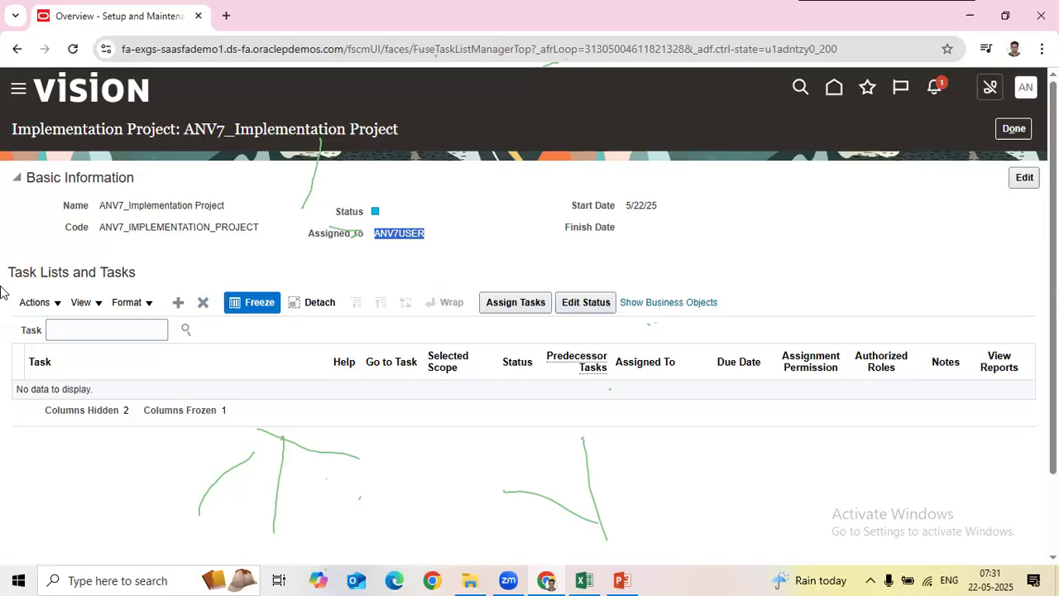
left_click(178, 302)
Step: Search the offerings for Financials and add it to the ANV7 project's task lists
left_click(407, 169)
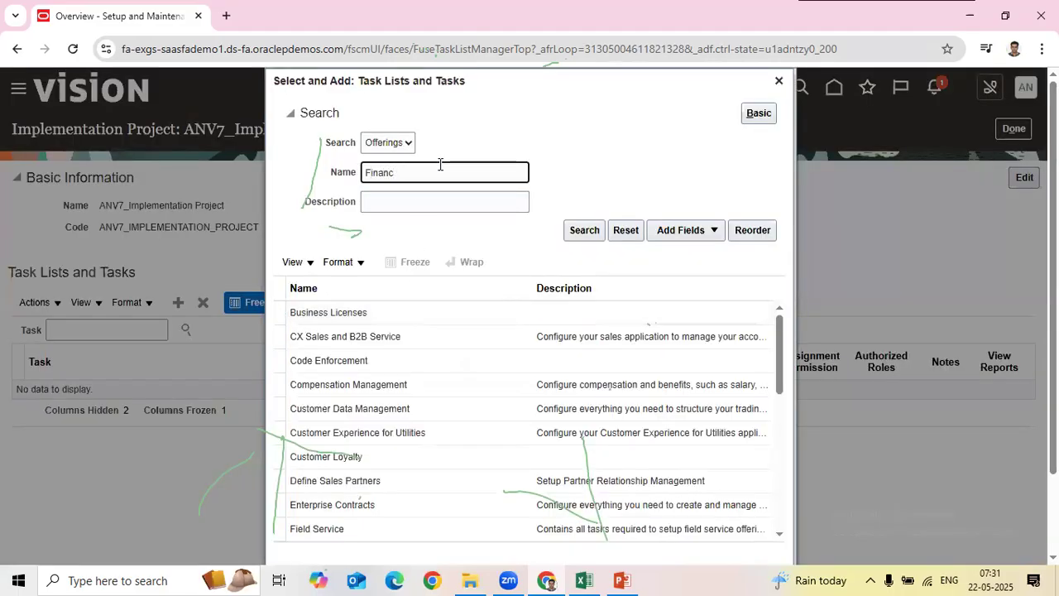
key("Return")
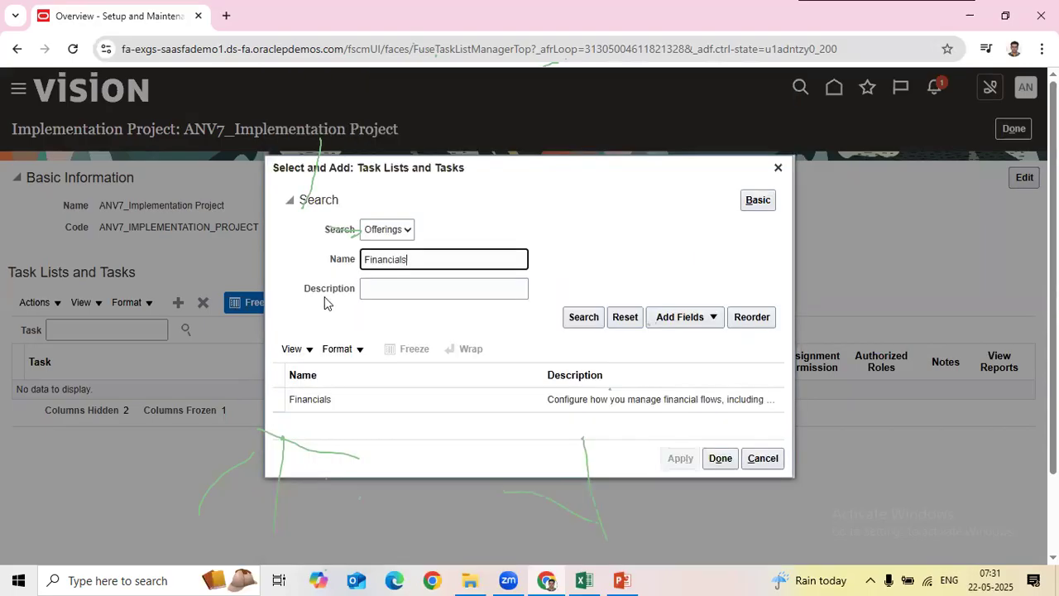
left_click(423, 404)
left_click(682, 460)
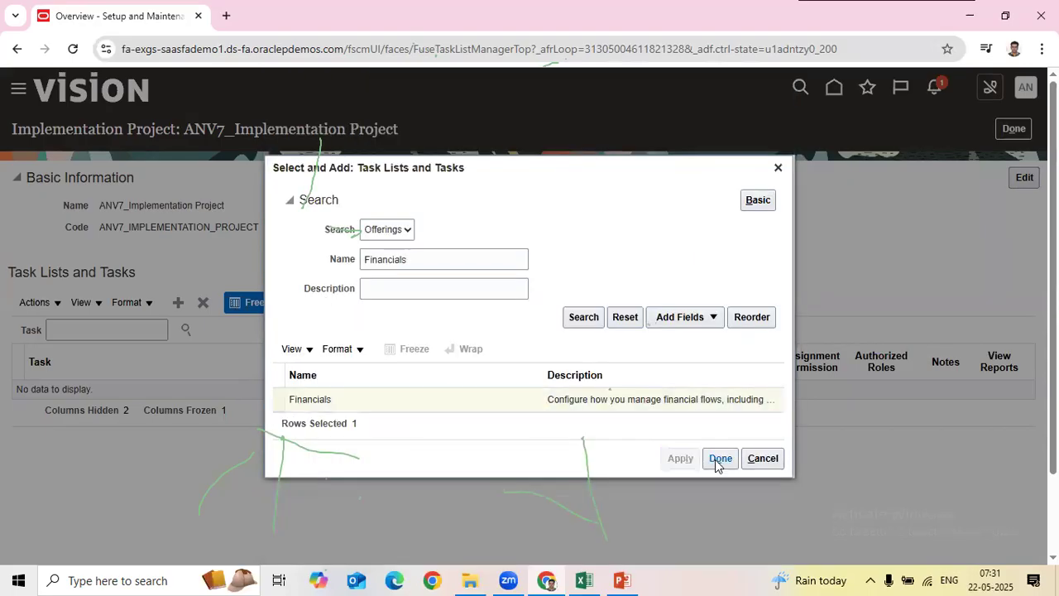
left_click(718, 465)
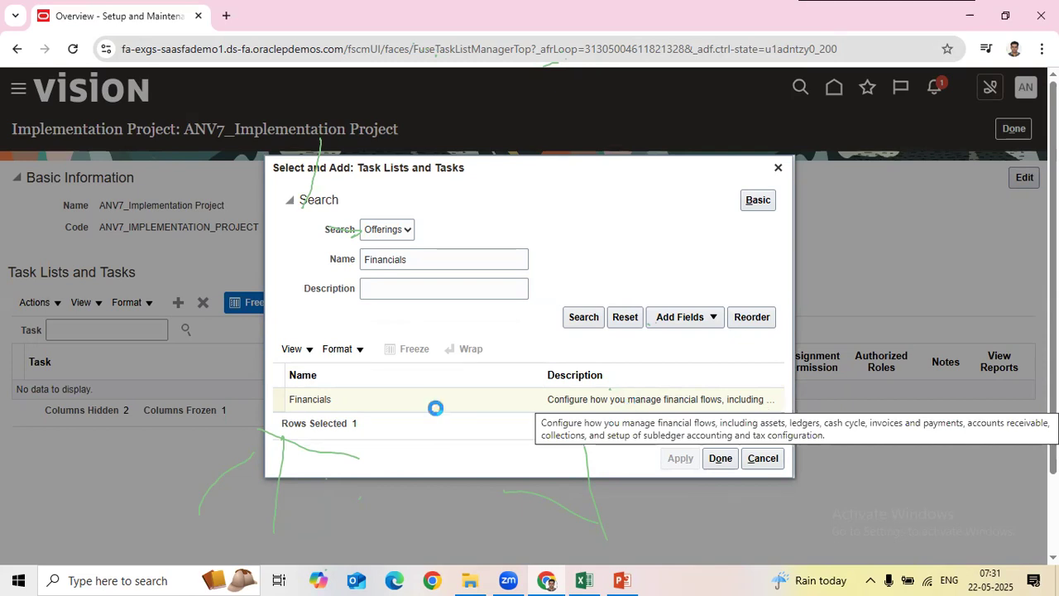
left_click(716, 458)
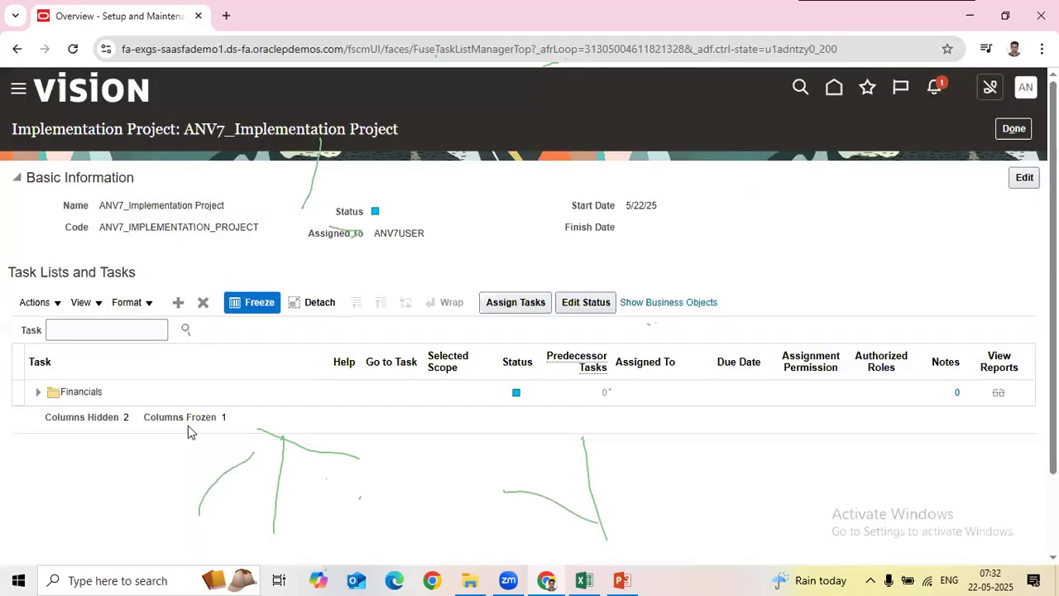
left_click(178, 302)
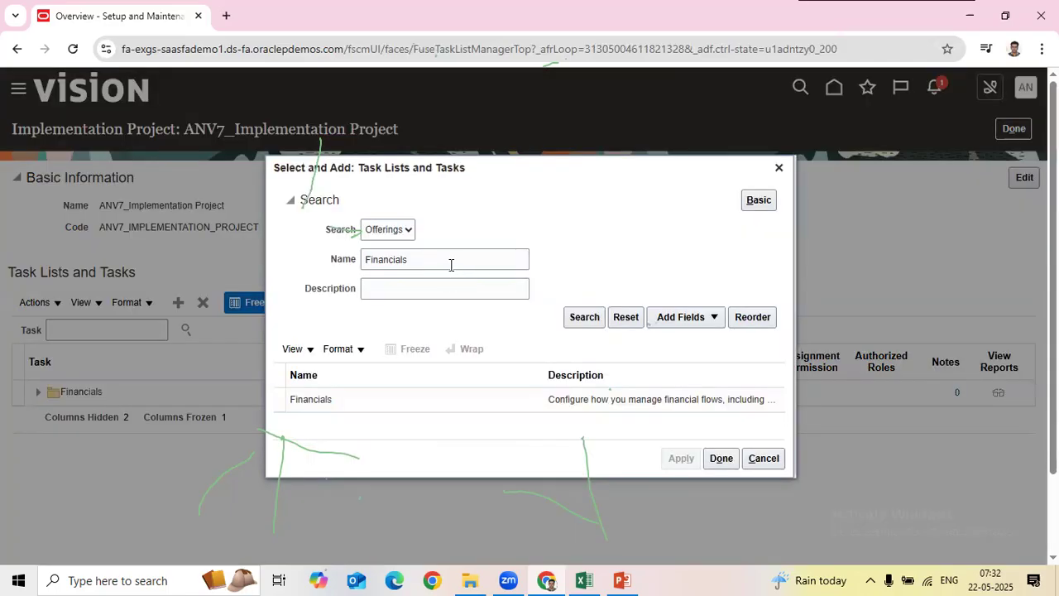
double_click(451, 264)
type("Procurement")
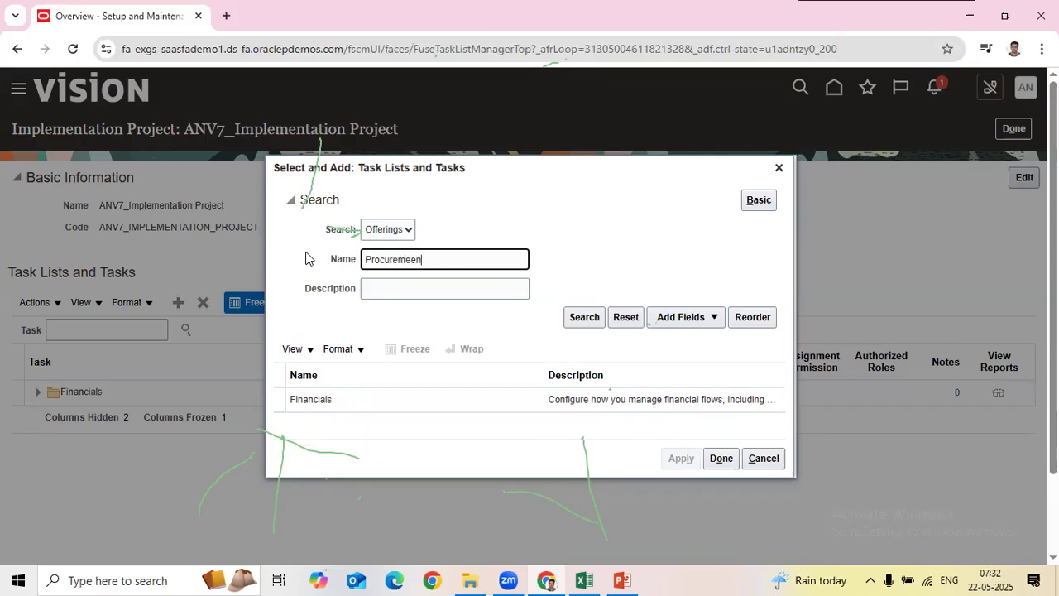
key("Return")
left_click(461, 399)
left_click(681, 457)
left_click(720, 458)
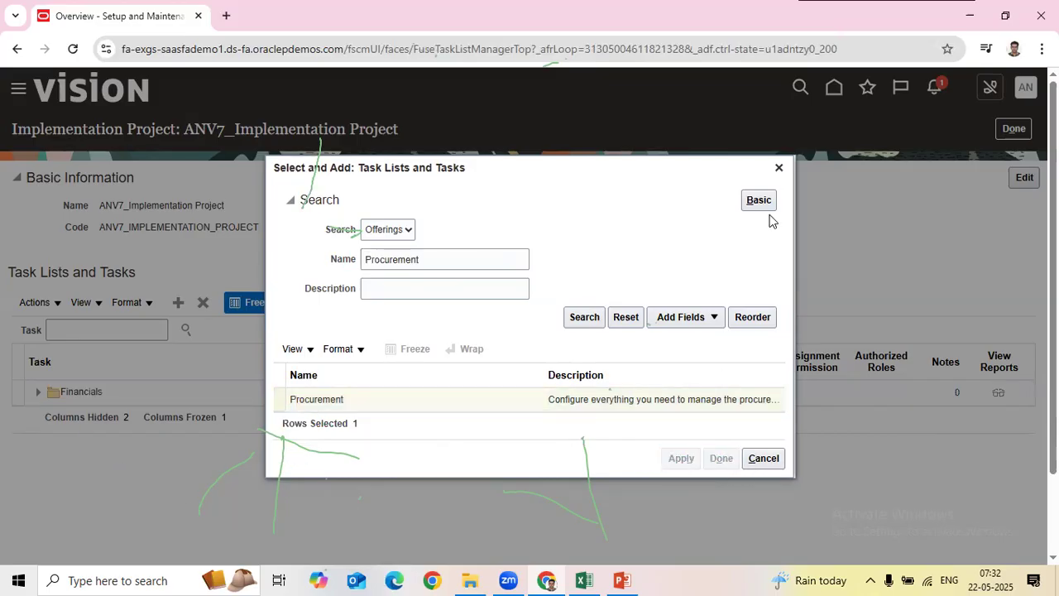
left_click(774, 172)
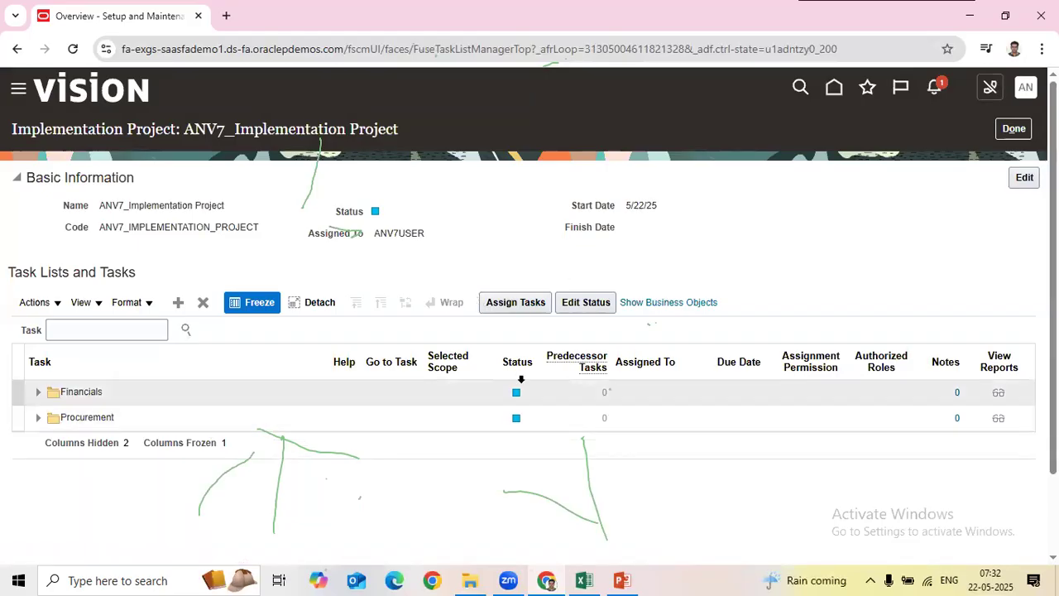
left_click(283, 420)
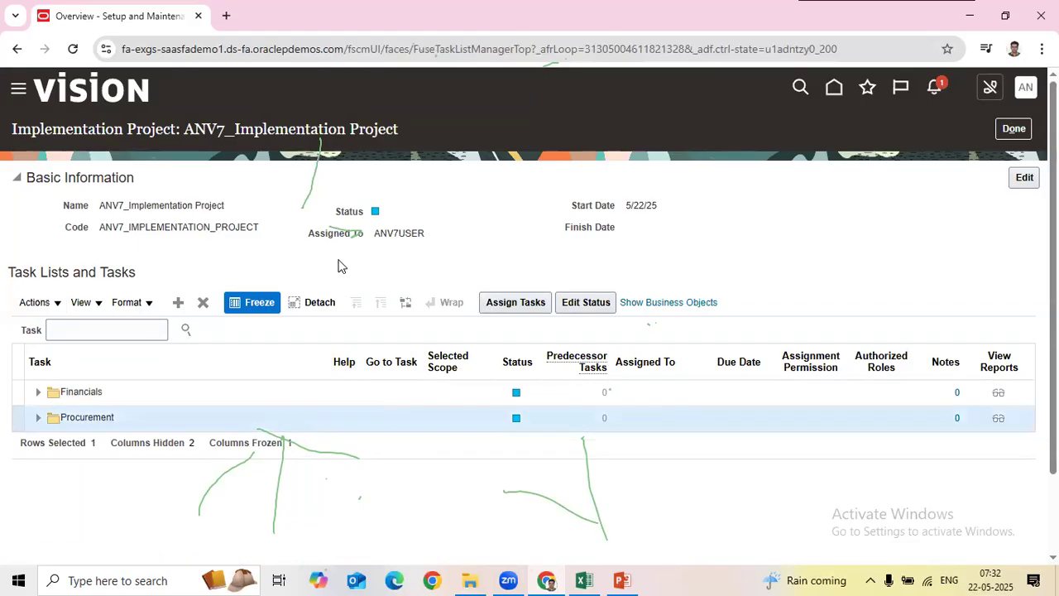
left_click(203, 302)
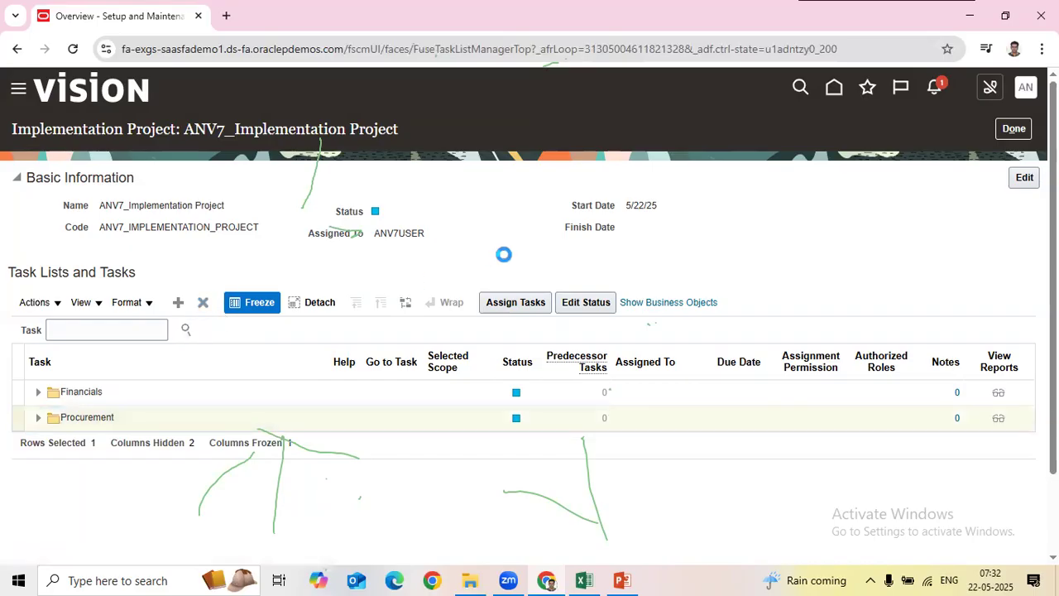
left_click(709, 337)
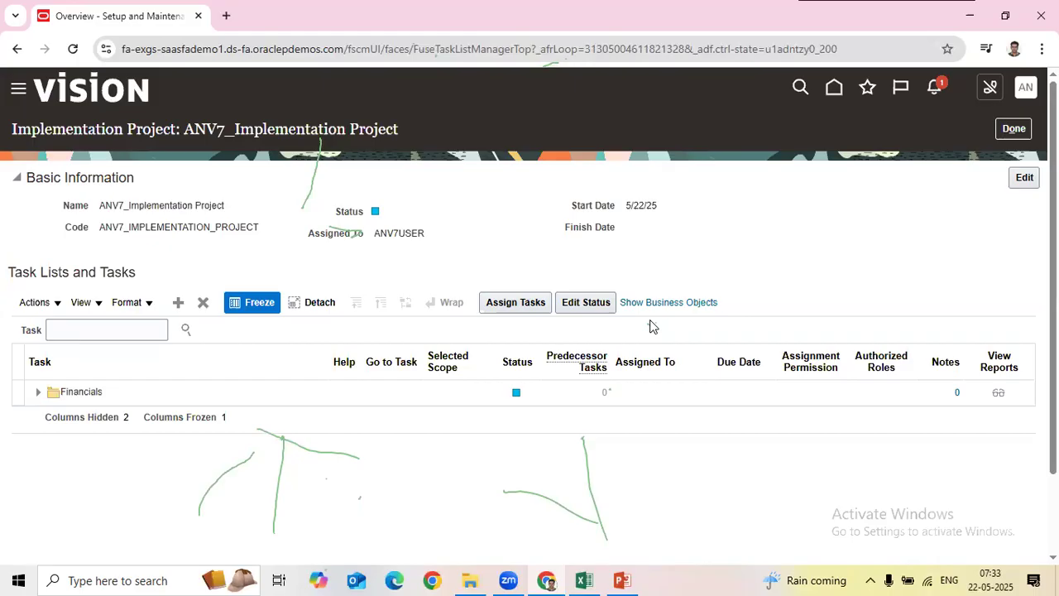
Step: Expand Financials and open Assign Tasks for Define Invoicing and Payments Configuration, closing without assigning anyone
left_click(38, 392)
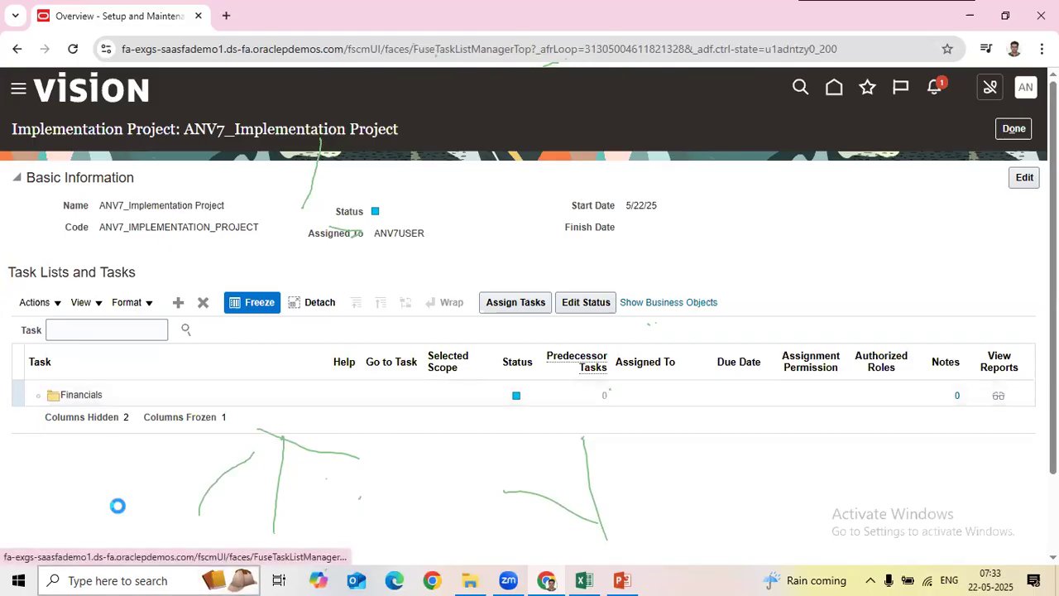
scroll(688, 433, "down", 2)
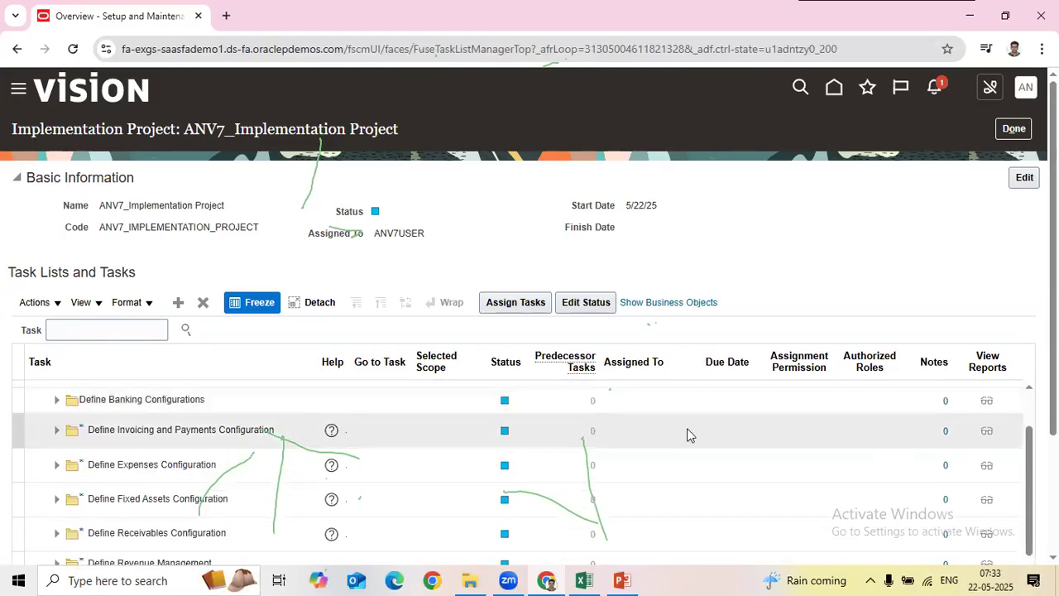
left_click(413, 427)
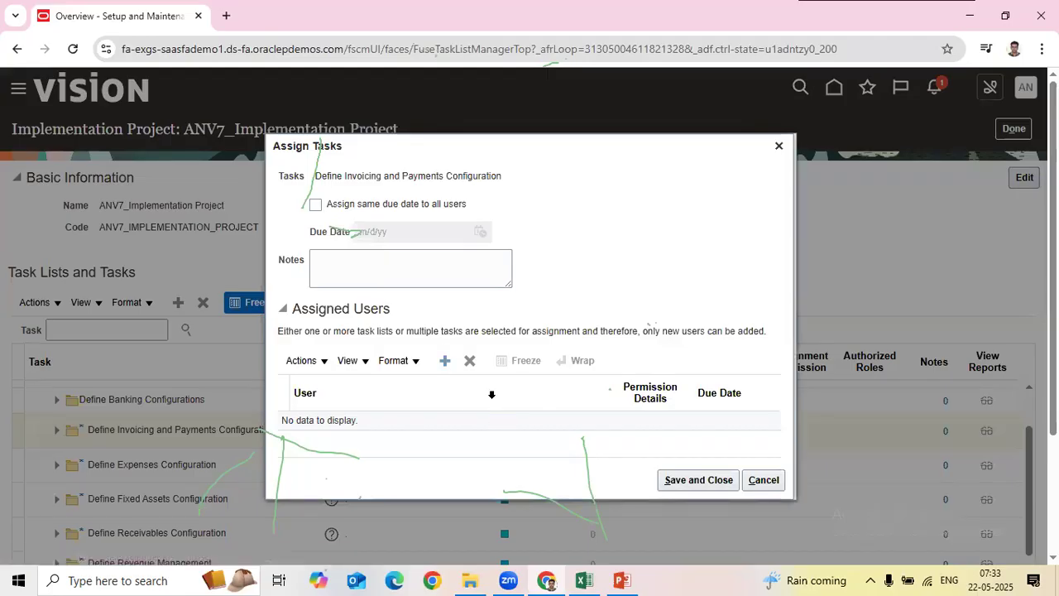
left_click(460, 226)
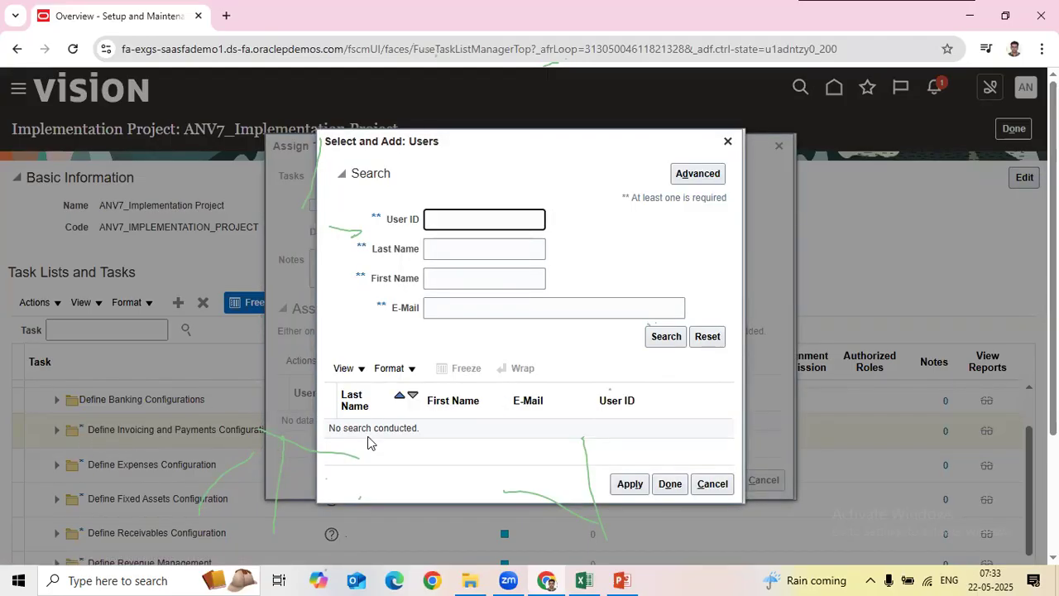
left_click(728, 141)
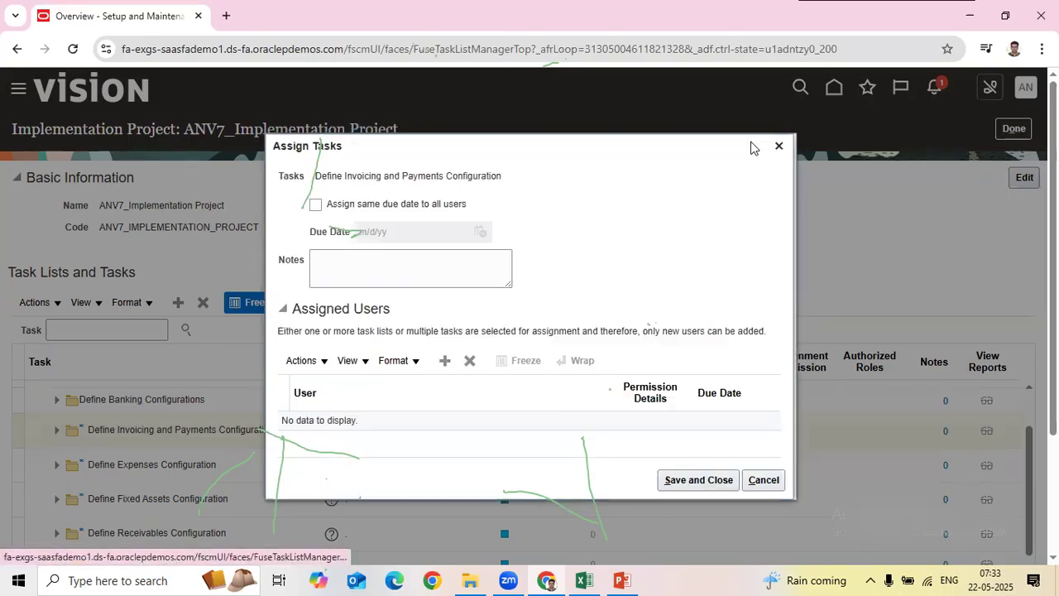
left_click(779, 145)
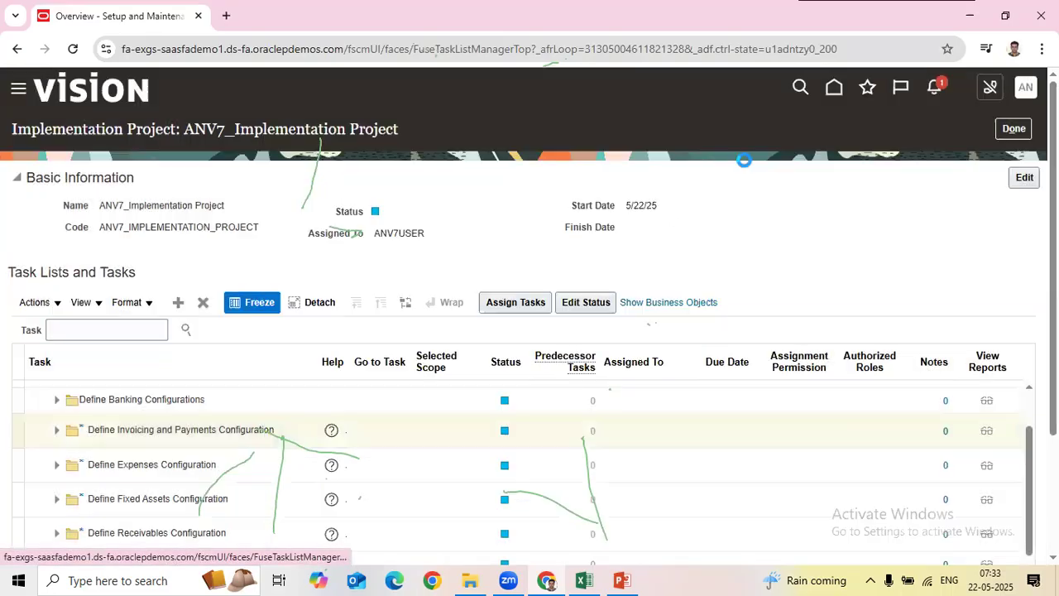
Step: Review the GL Topics configuration list B2:F25 in Excel, then select Define Expenses Configuration
left_click(584, 580)
scroll(583, 464, "up", 1)
left_click(242, 536)
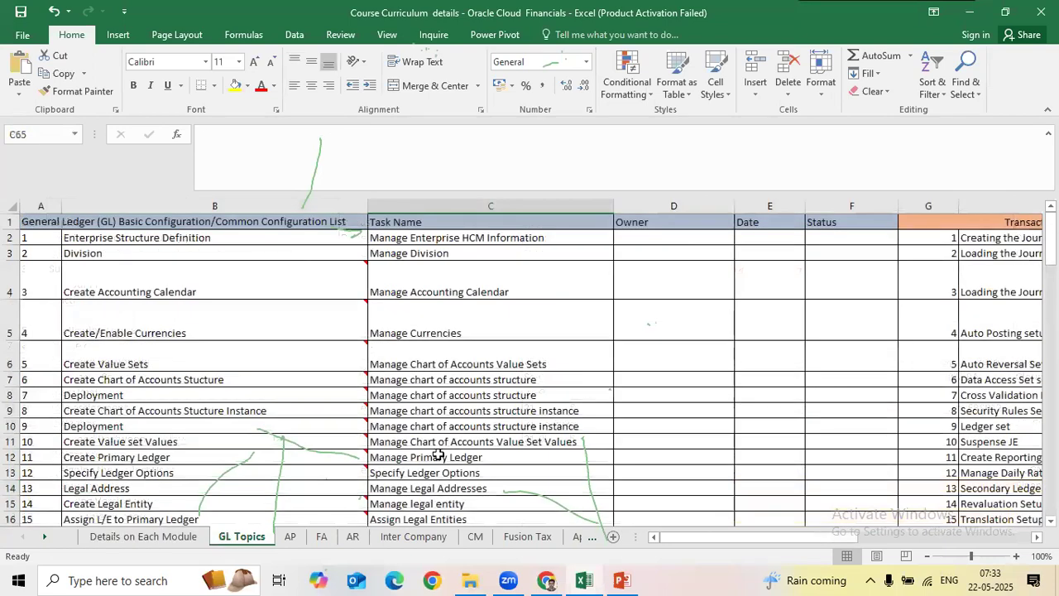
left_click_drag(262, 241, 825, 577)
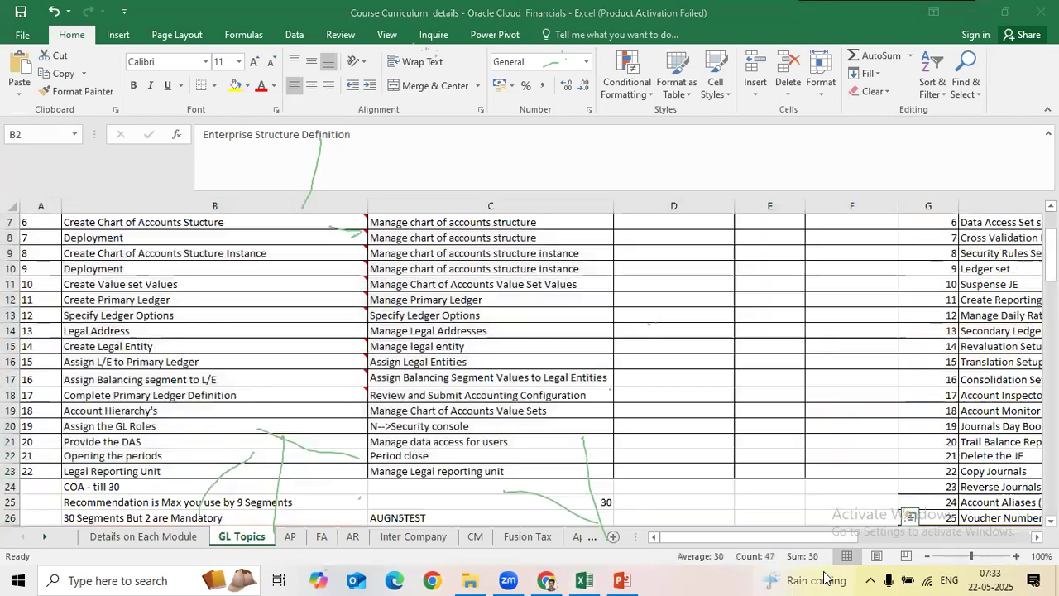
key("alt+Tab")
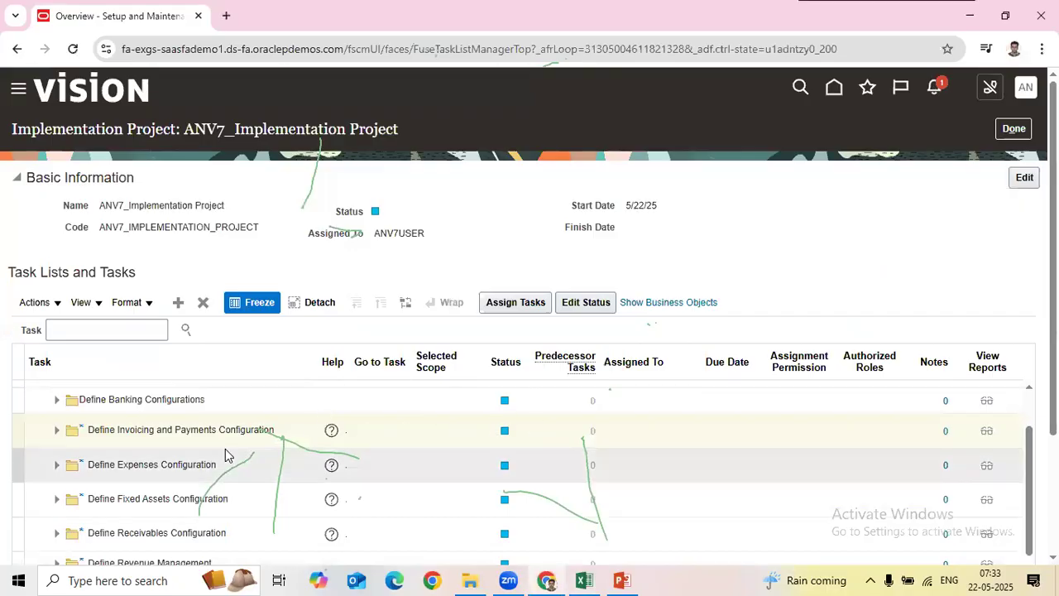
left_click(593, 478)
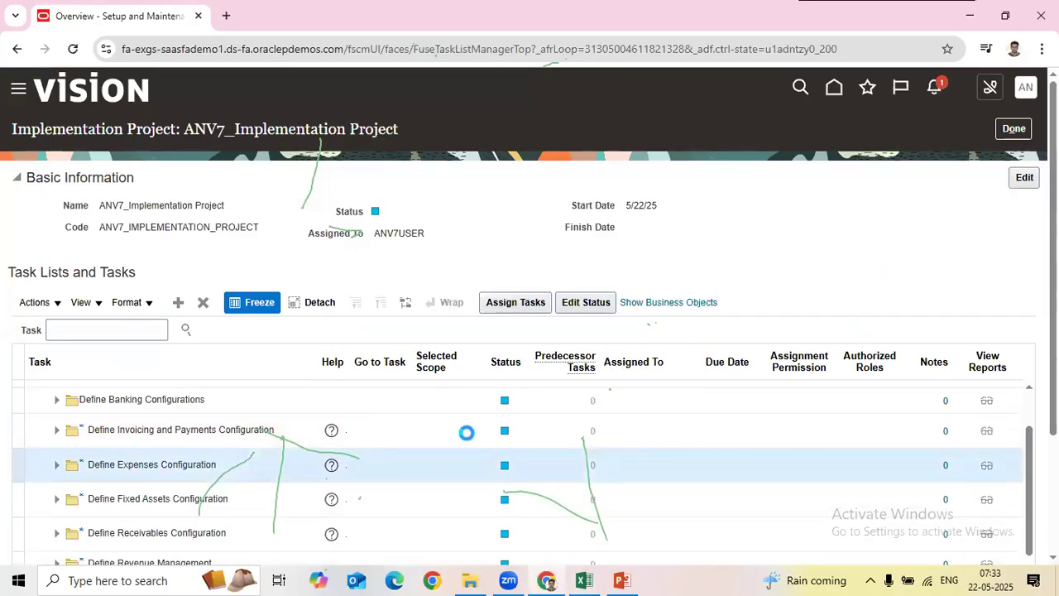
Step: Select the Define Revenue Management and Define Collections tasks, then bring up Excel's GL Topics sheet
scroll(166, 433, "down", 2)
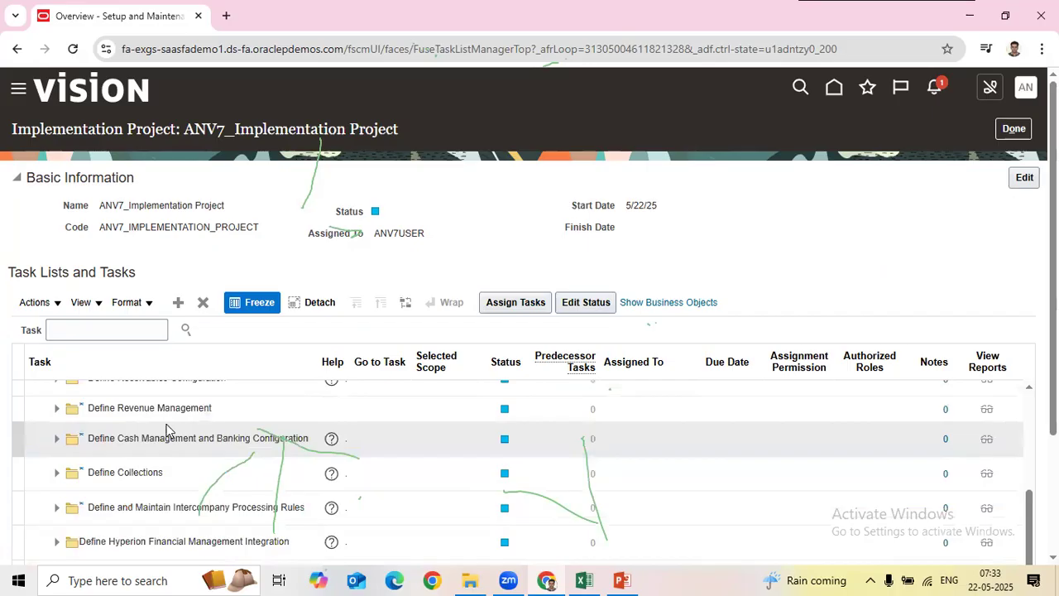
left_click(170, 409)
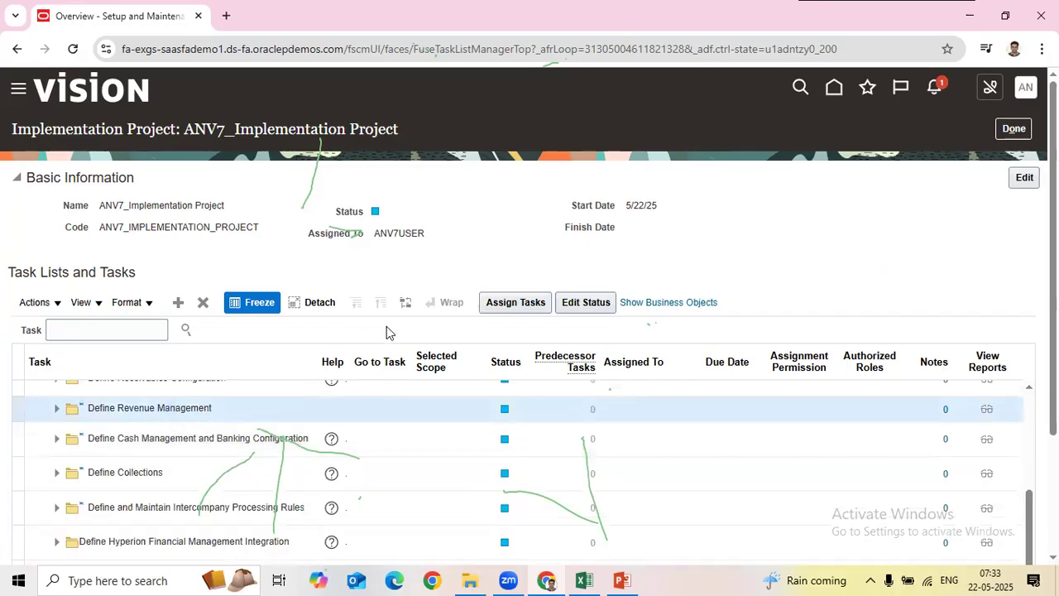
left_click(120, 470)
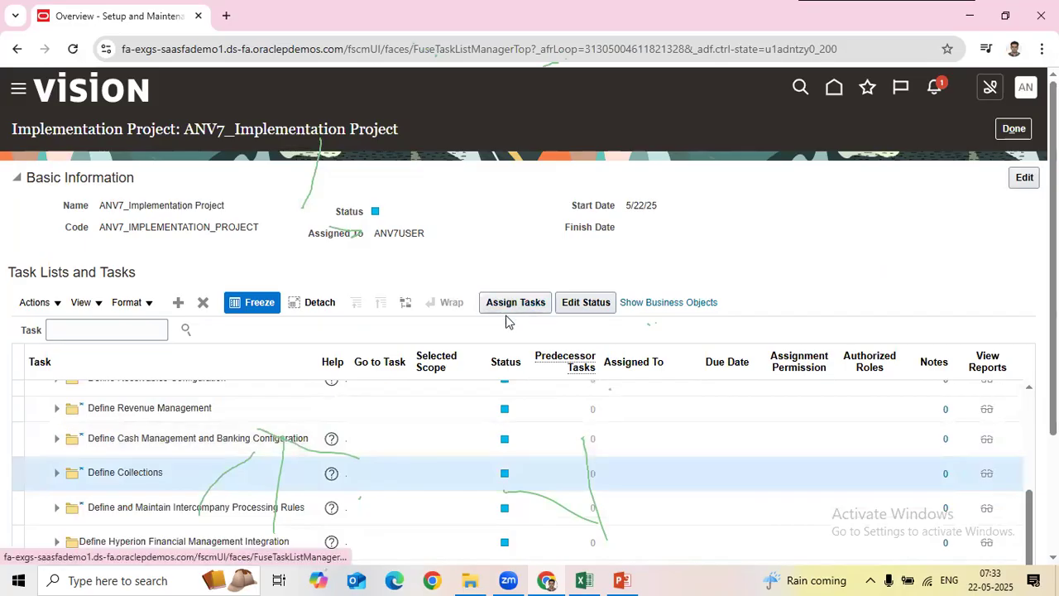
key("alt+Tab")
left_click_drag(254, 255, 322, 485)
scroll(637, 426, "up", 2)
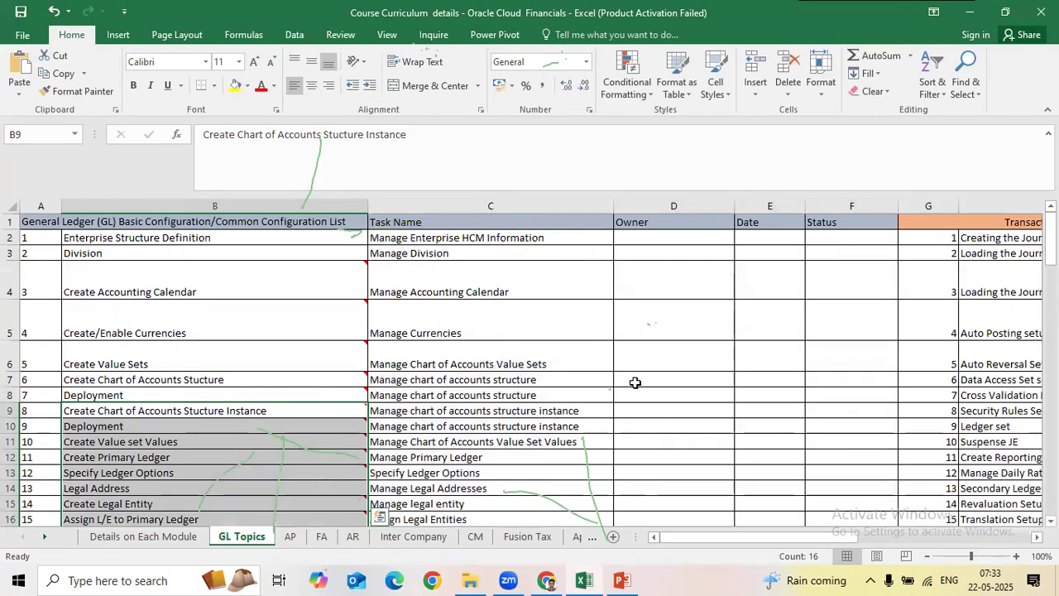
Step: Enter trial owners XY, AB, FDS and FDA into cells D5:D8 of the Owner column
left_click_drag(628, 241, 667, 518)
left_click(654, 351)
scroll(655, 307, "up", 4)
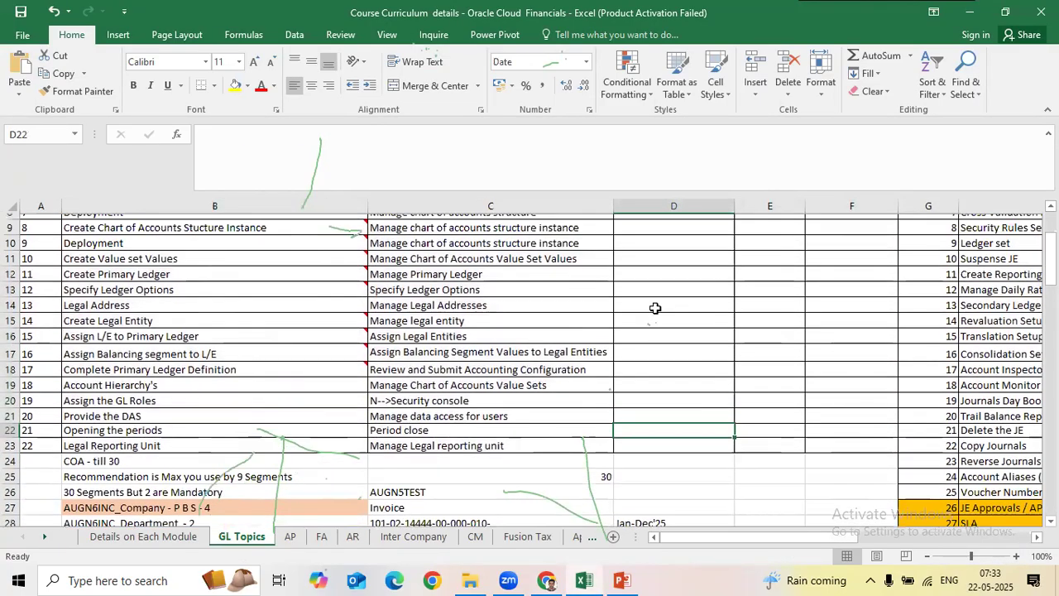
left_click(659, 308)
type("XY")
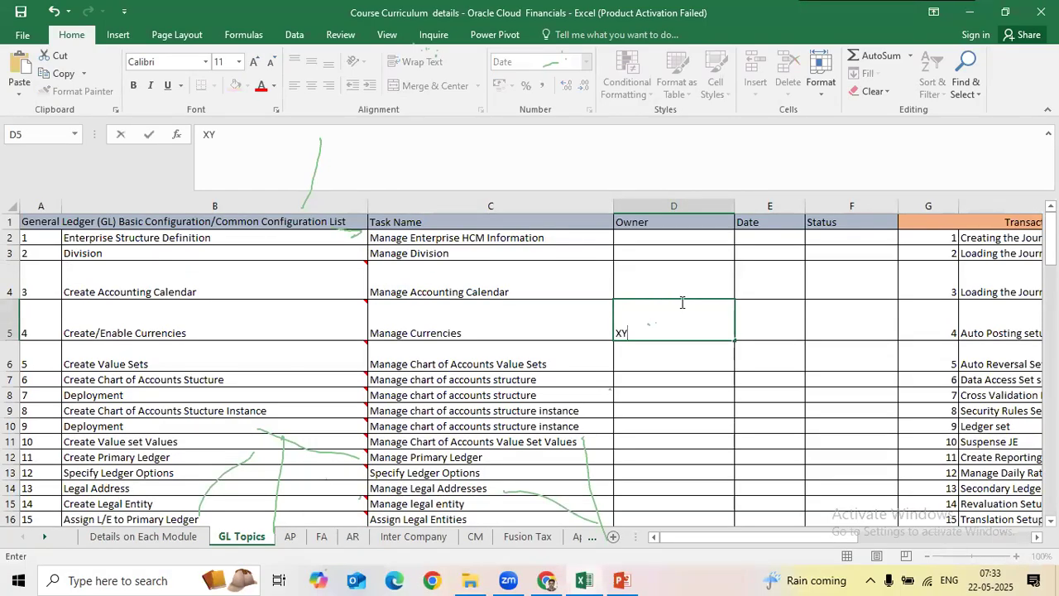
key("Return")
type("AB")
key("Return")
type("FDS")
key("Return")
type("FDA")
key("Return")
Step: Clear owner cells D5:D10 and open task assignment for Define Collections in Oracle
left_click_drag(681, 303, 663, 427)
key("Delete")
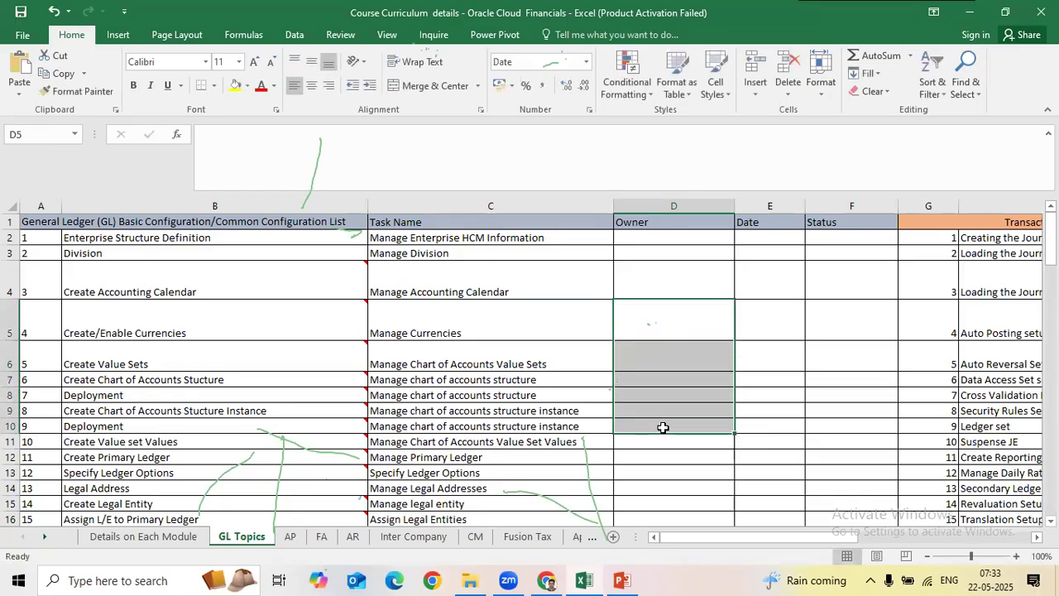
key("alt+Tab")
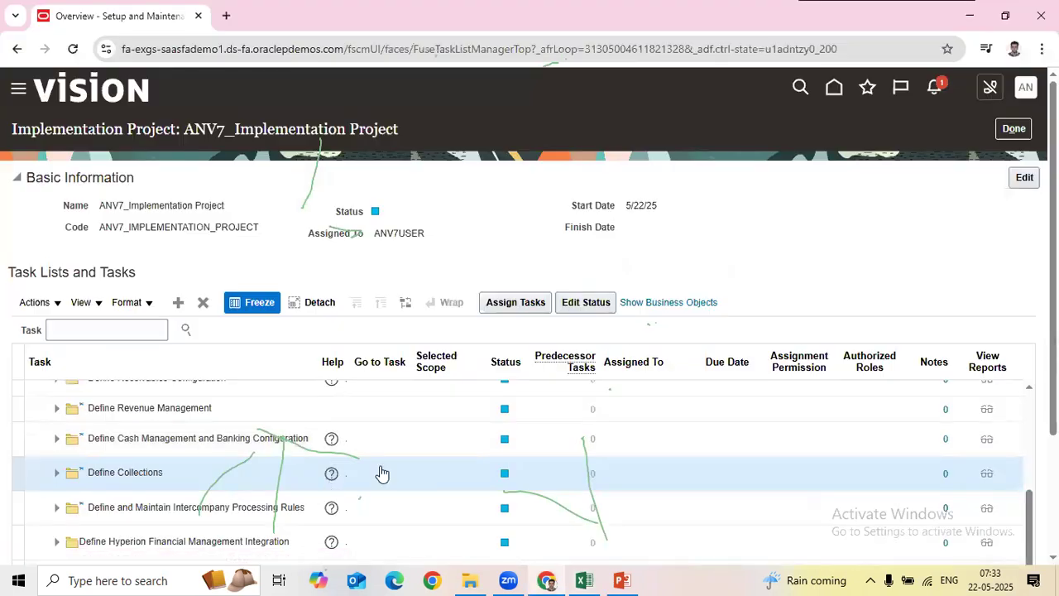
left_click(516, 302)
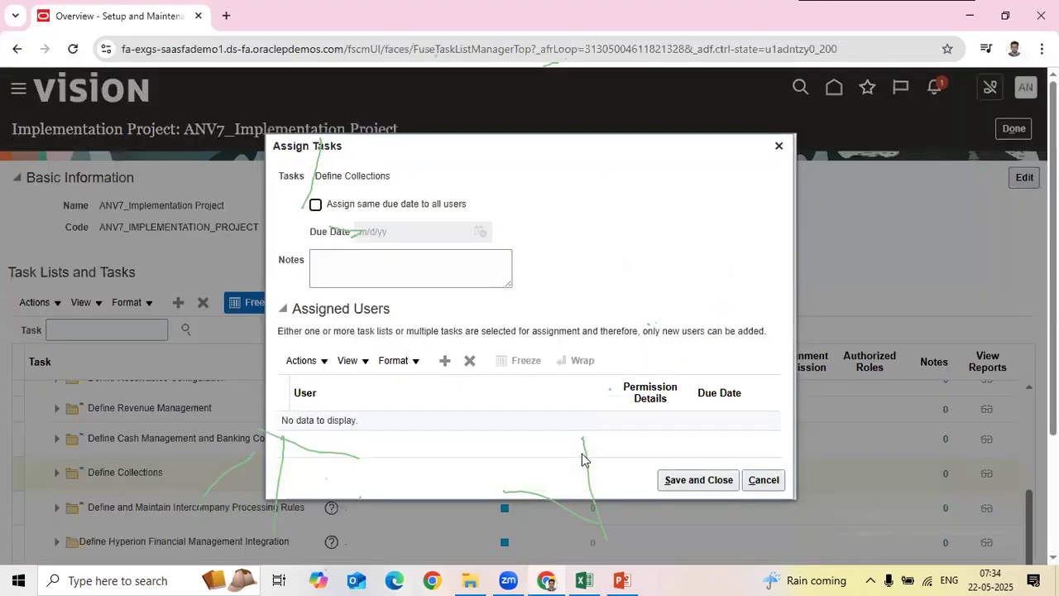
Step: Close the Select and Add: Users and Assign Tasks dialogs for Define Collections without adding anyone
left_click(444, 362)
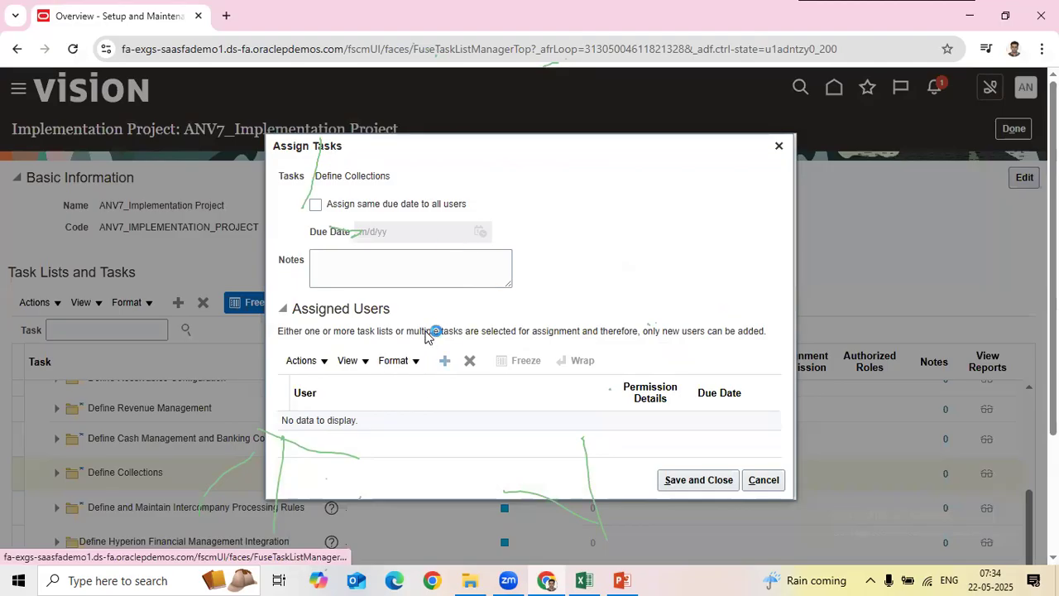
left_click(434, 221)
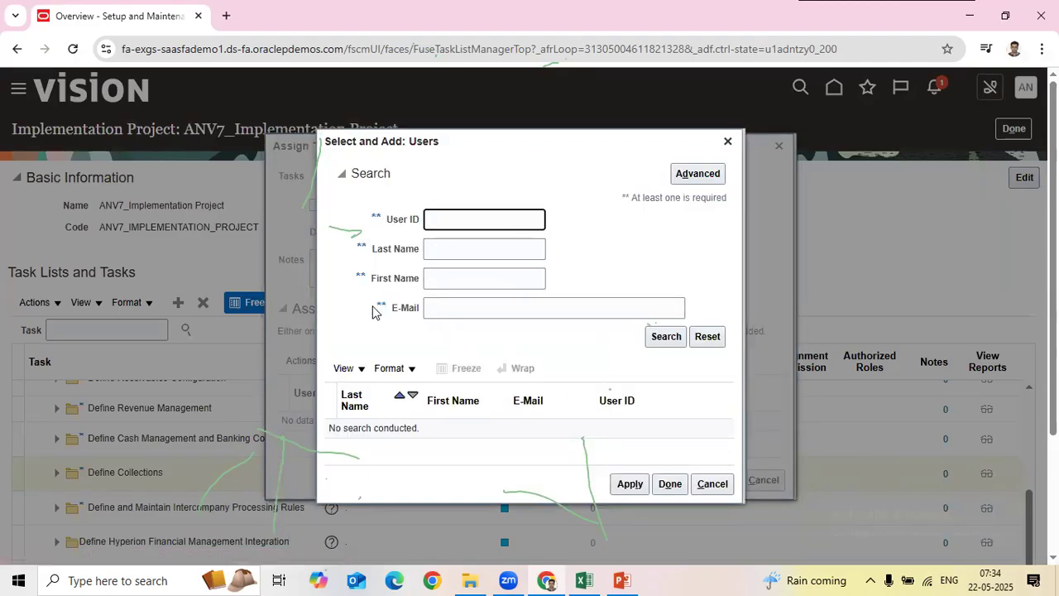
left_click(728, 143)
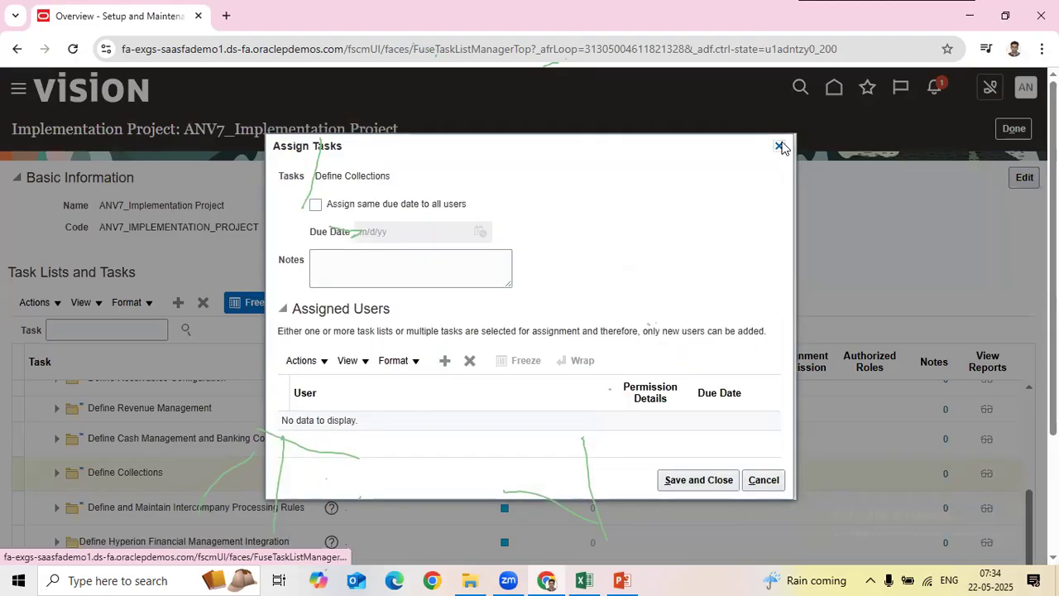
left_click(779, 146)
scroll(295, 397, "up", 3)
scroll(244, 426, "up", 2)
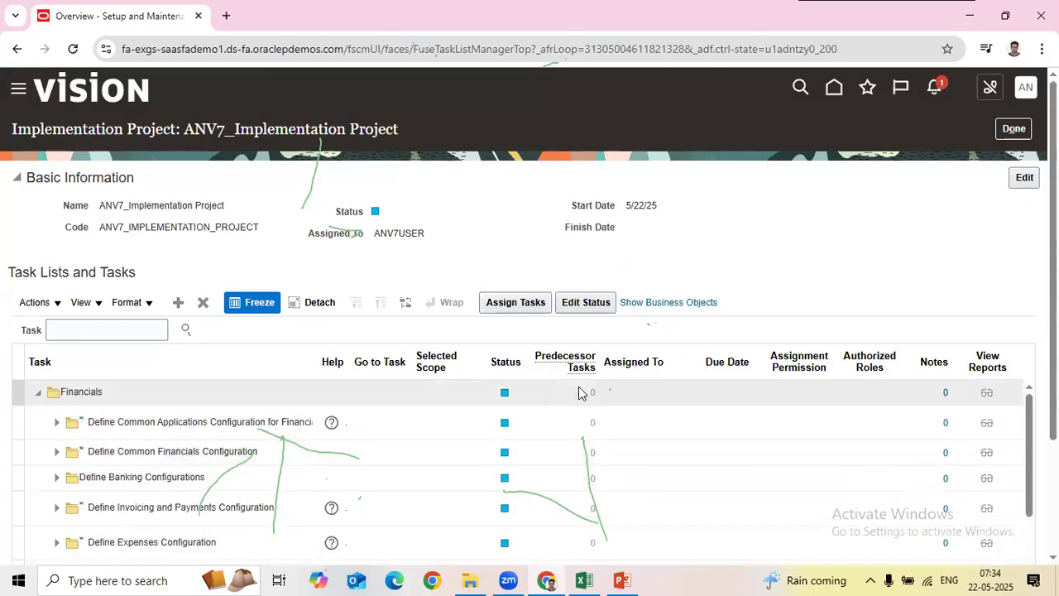
left_click_drag(380, 234, 489, 236)
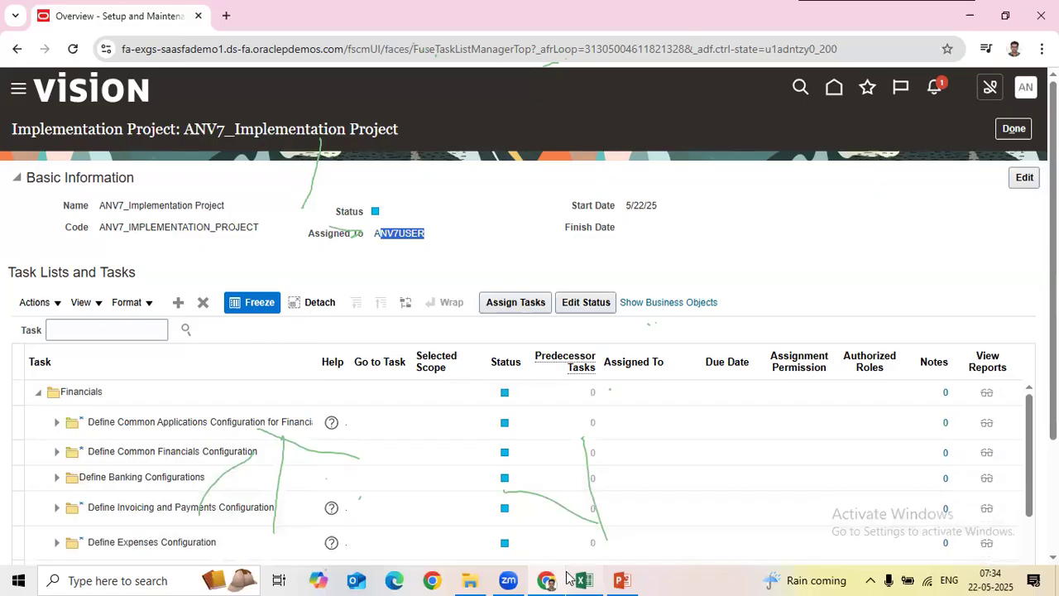
mouse_move(577, 577)
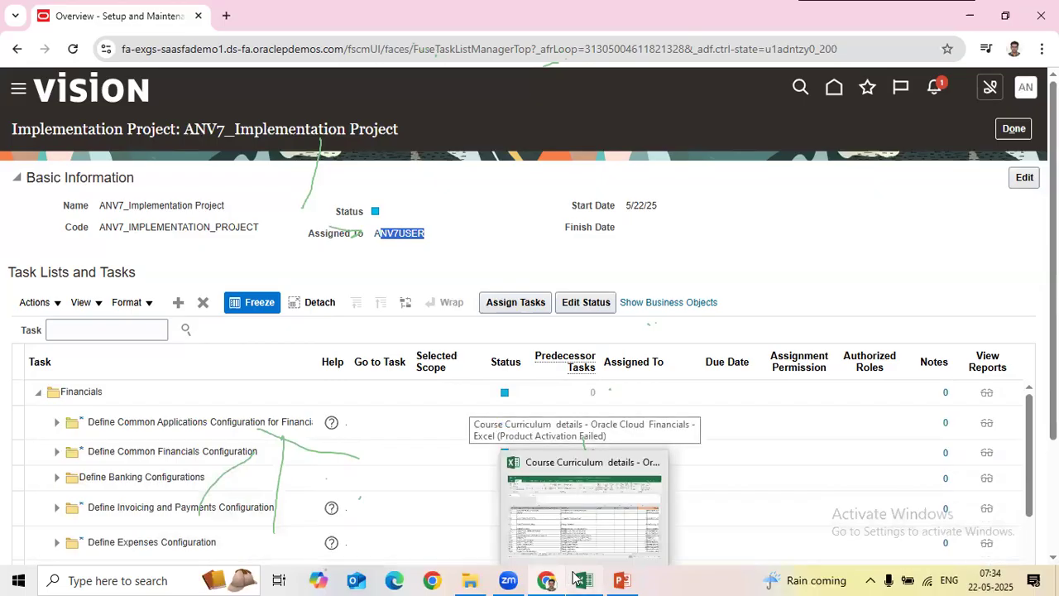
right_click(126, 15)
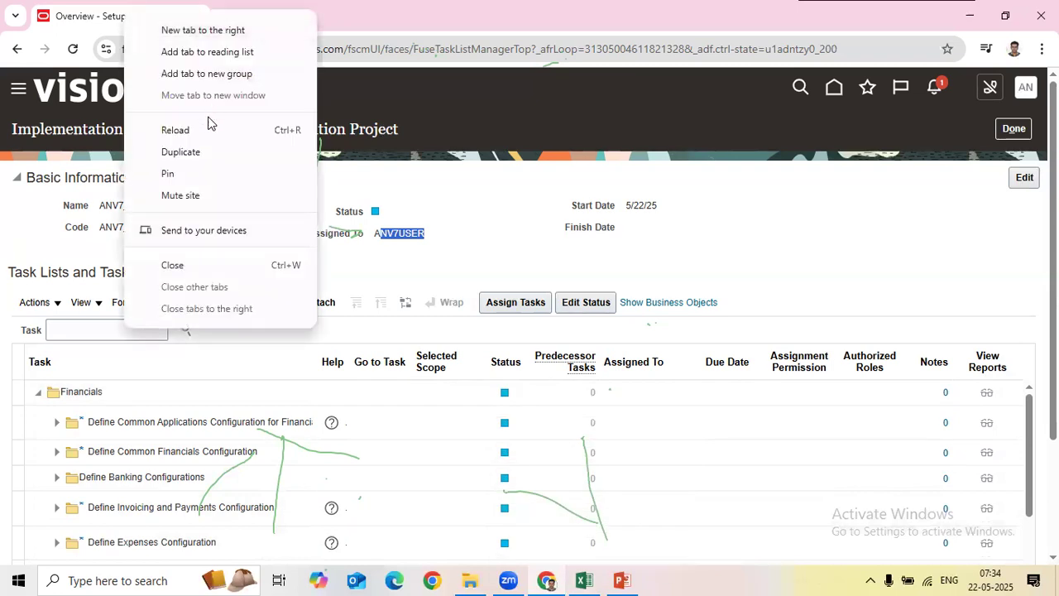
Step: Duplicate the project tab and show the Financials offering in Setup and Maintenance there
left_click(181, 152)
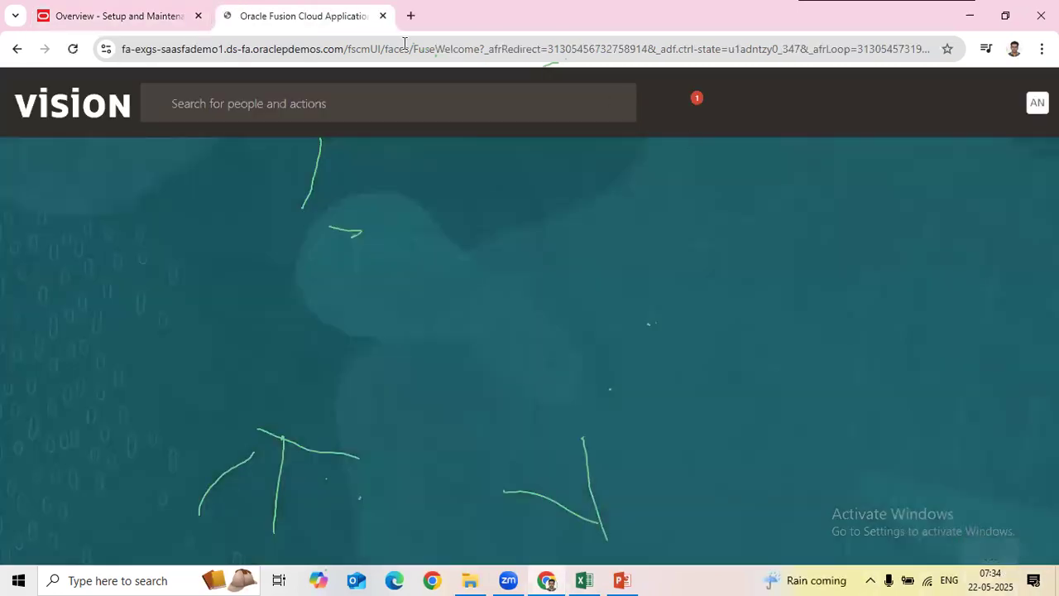
left_click(149, 14)
left_click(242, 13)
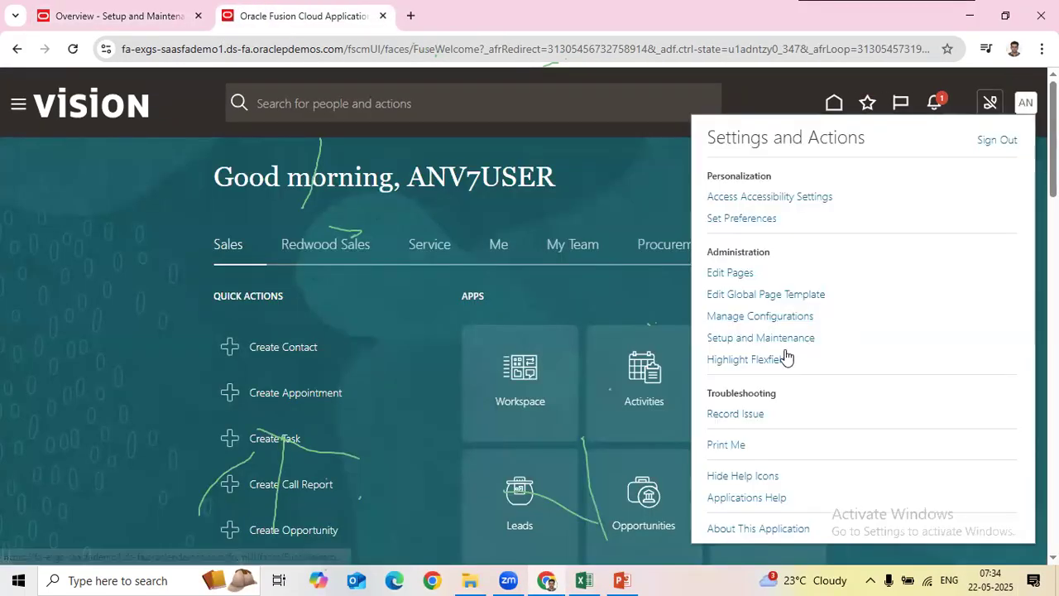
left_click(745, 337)
right_click(326, 13)
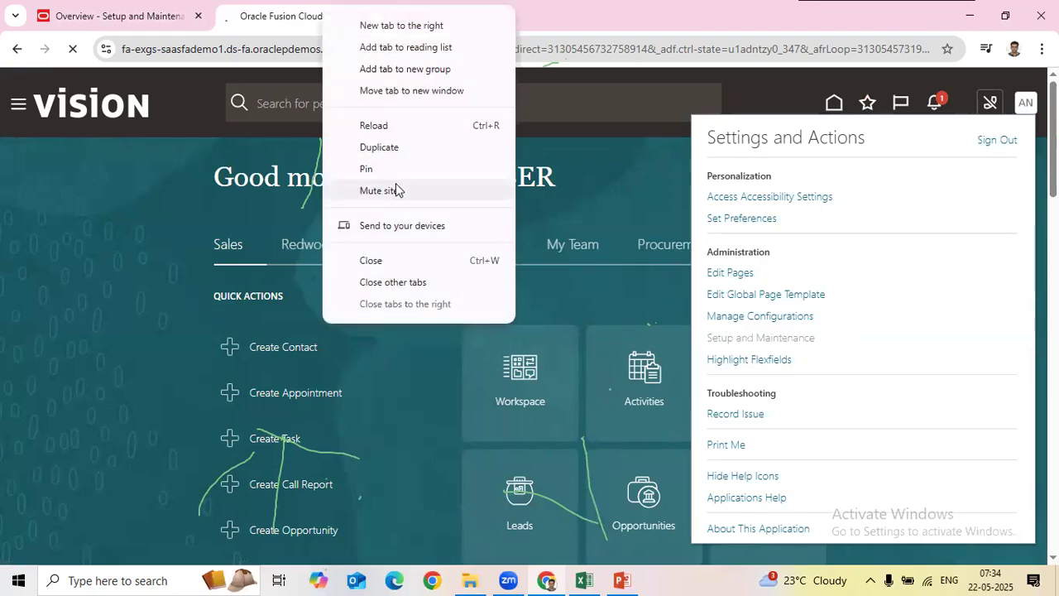
left_click(385, 151)
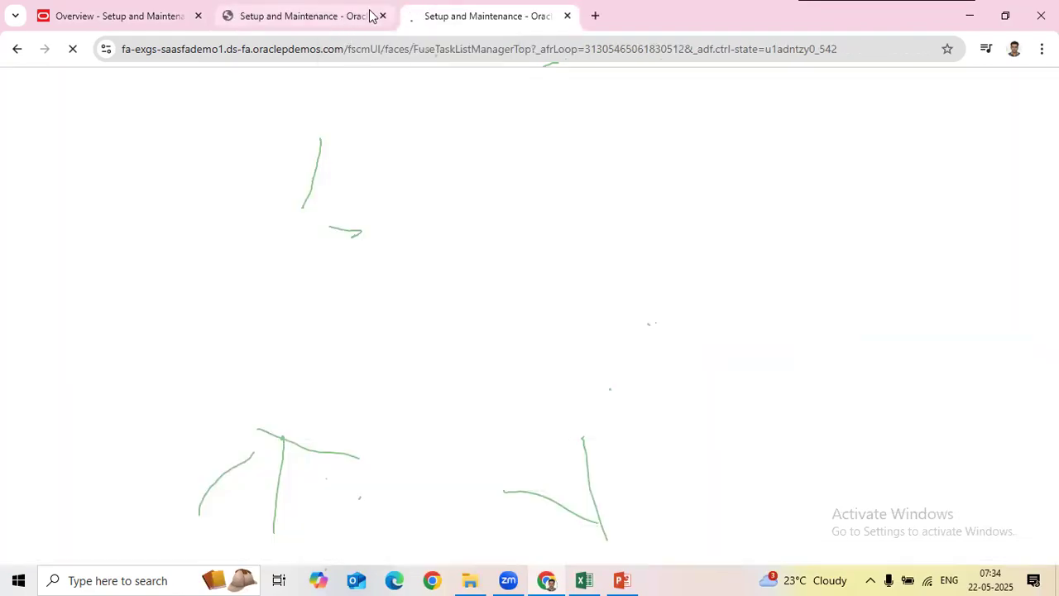
left_click(352, 21)
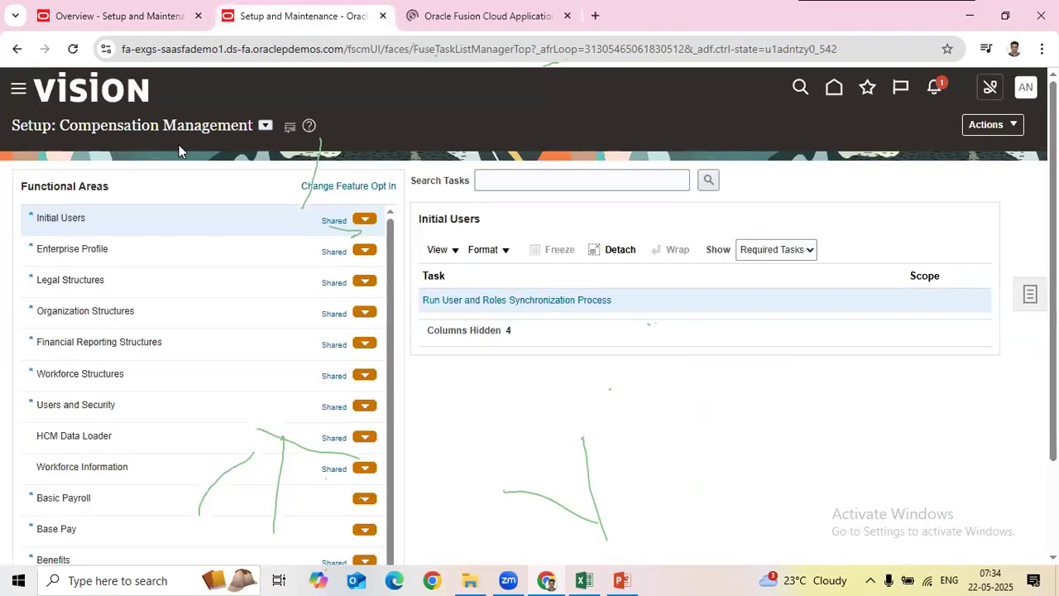
left_click(265, 126)
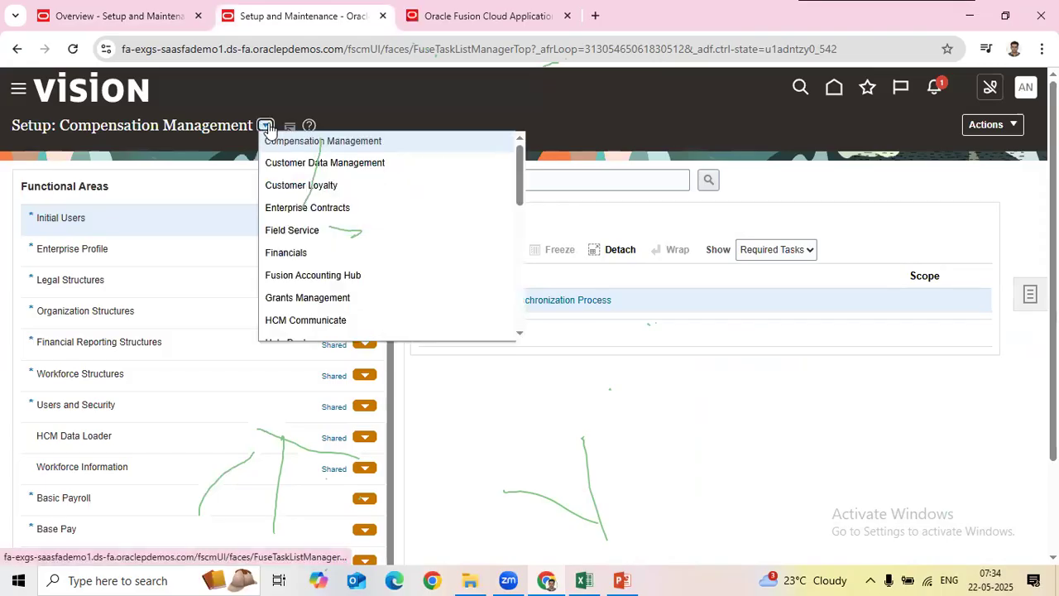
left_click(289, 251)
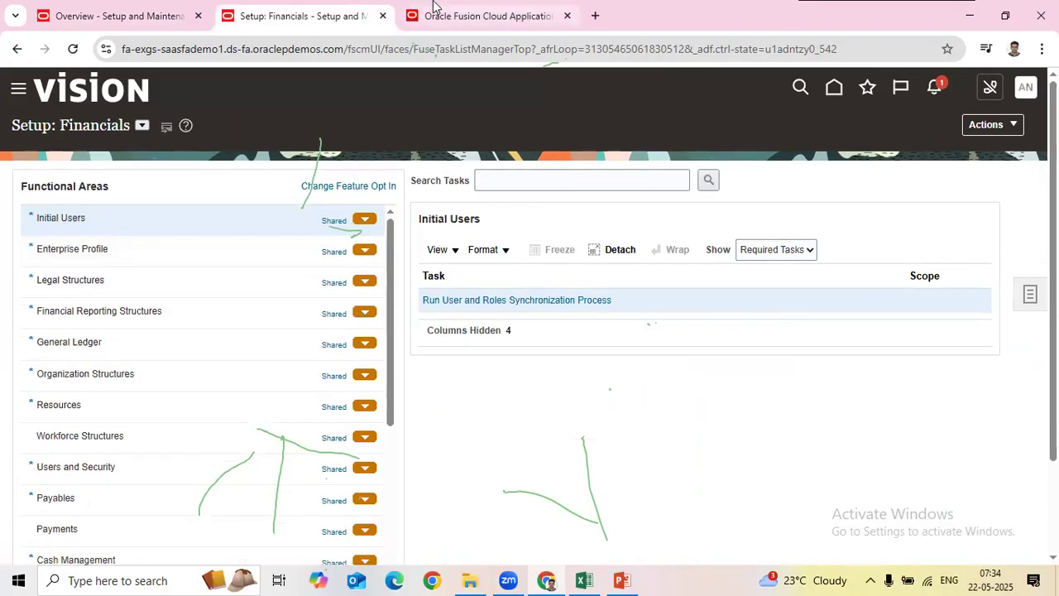
Step: In a third tab, open the Setup and Maintenance Search page, then return to the project tab
left_click(435, 16)
left_click(1018, 102)
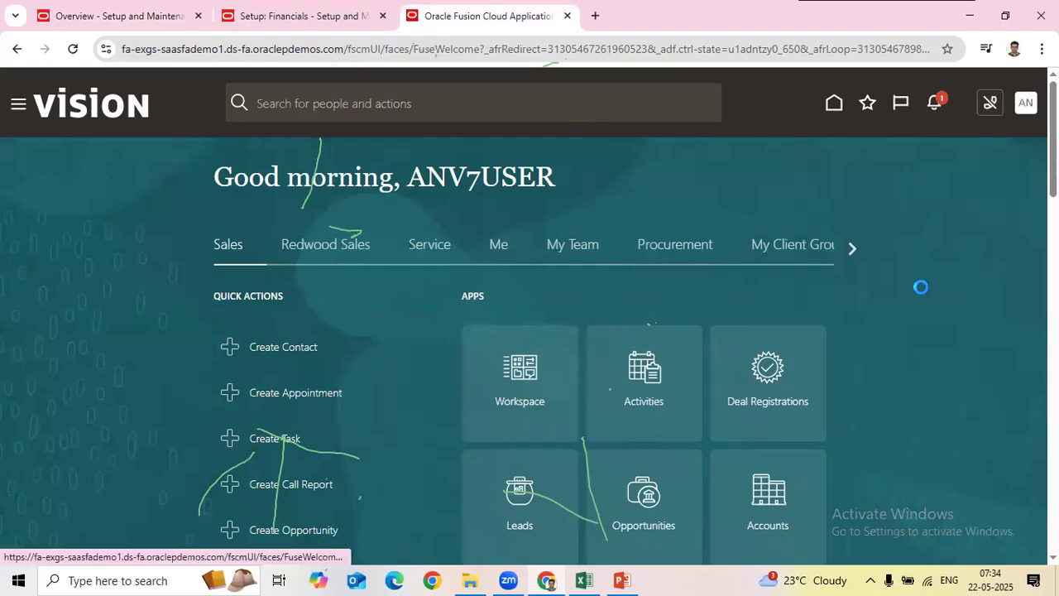
left_click(792, 337)
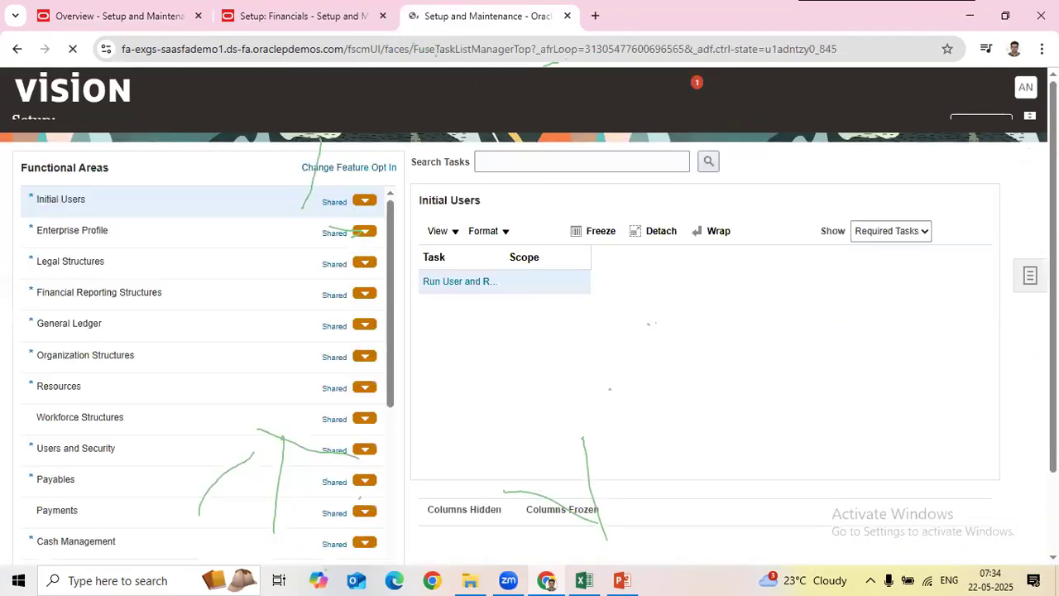
left_click(1027, 303)
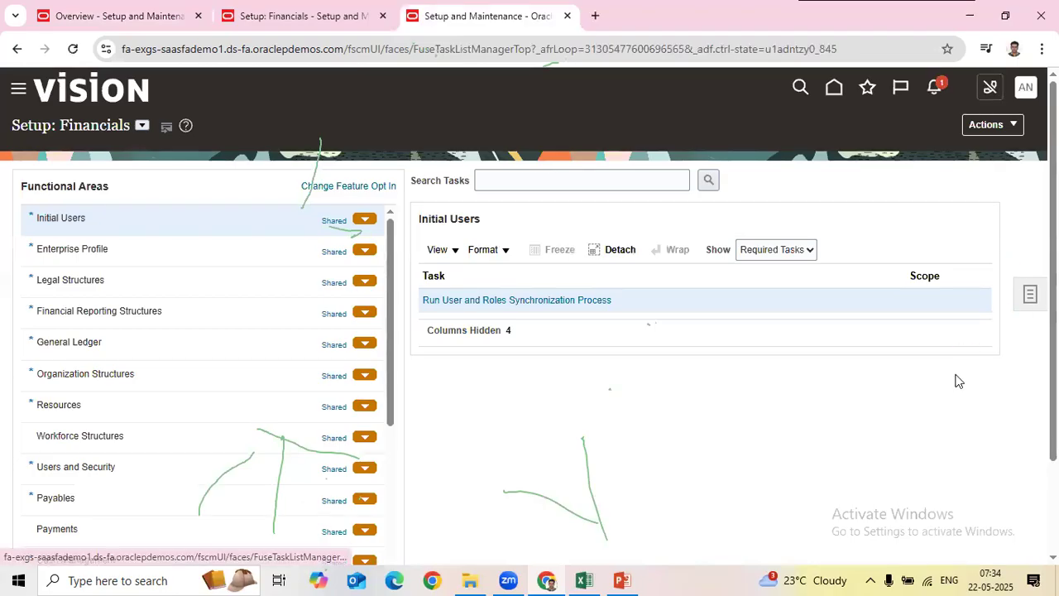
left_click(919, 345)
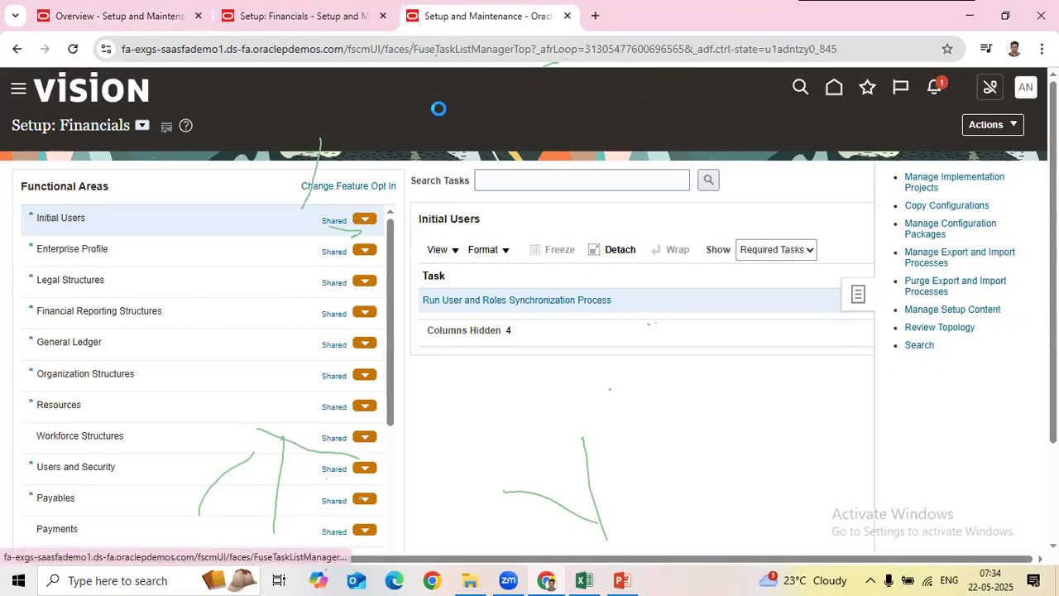
left_click(131, 23)
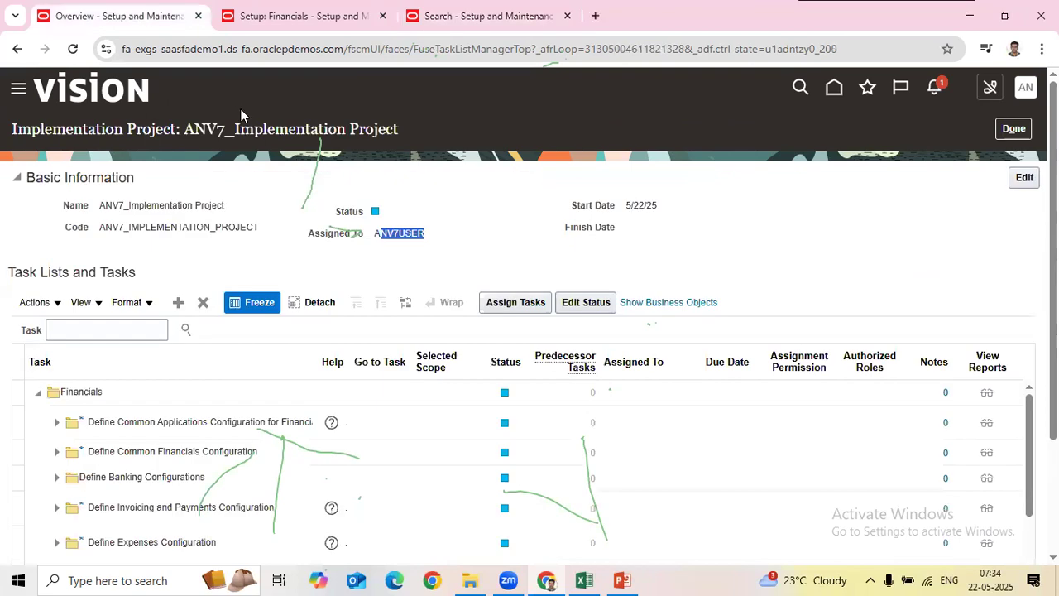
Step: Search the ANV7 project's tasks for 'Manage Accounting cal' and show Manage Accounting Calendars under Define Calendars
left_click(92, 330)
type("Manage Acc")
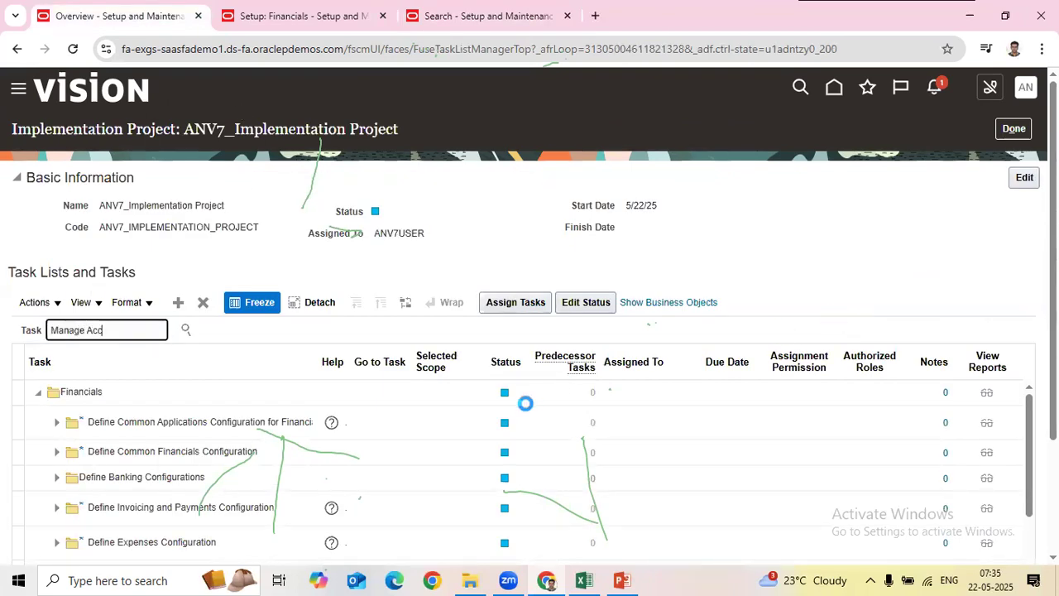
key("Return")
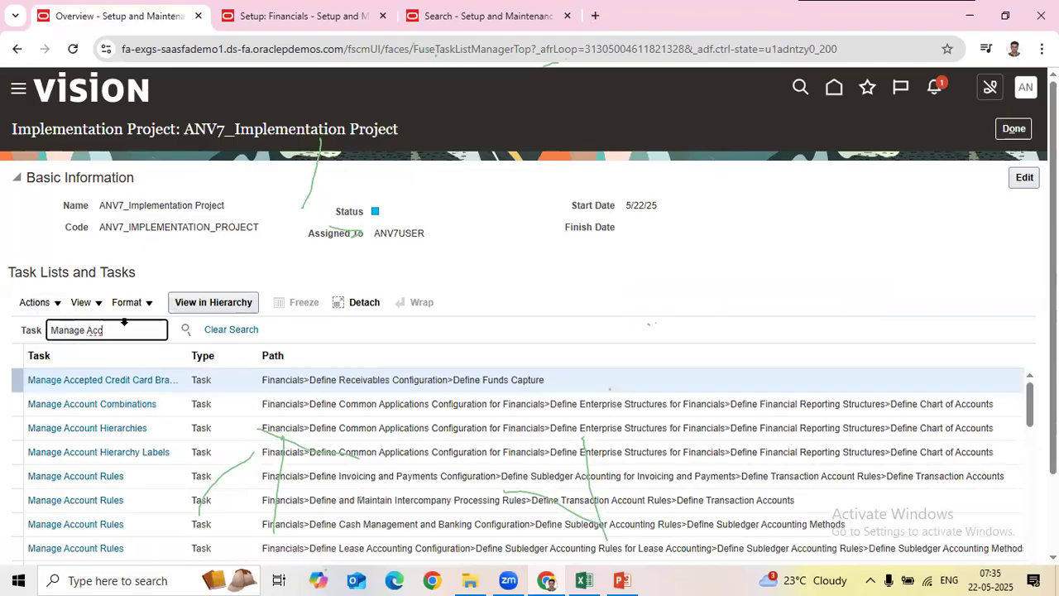
type("ounting cal")
key("Return")
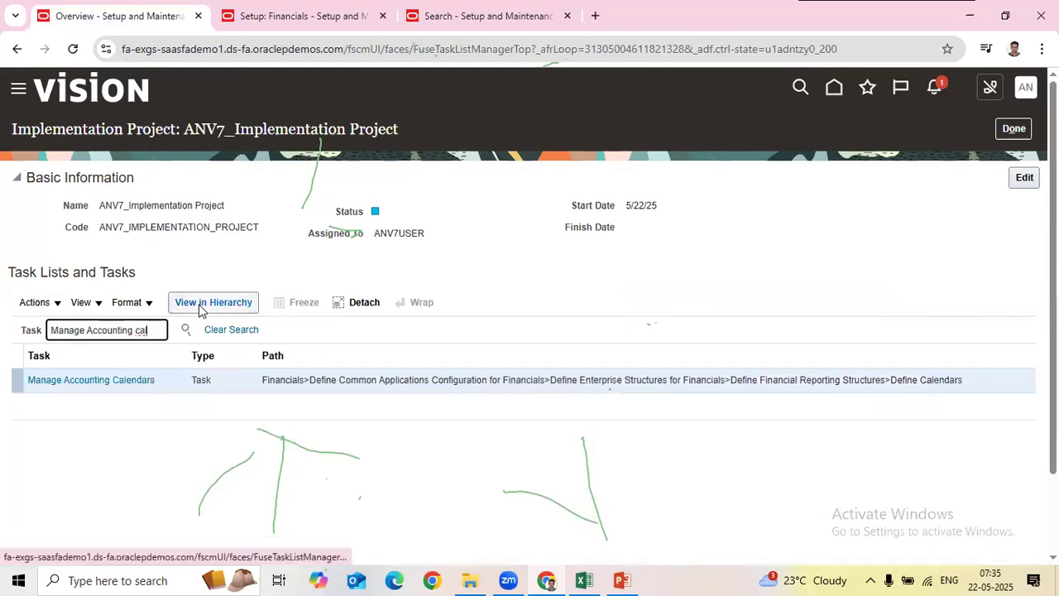
left_click(114, 382)
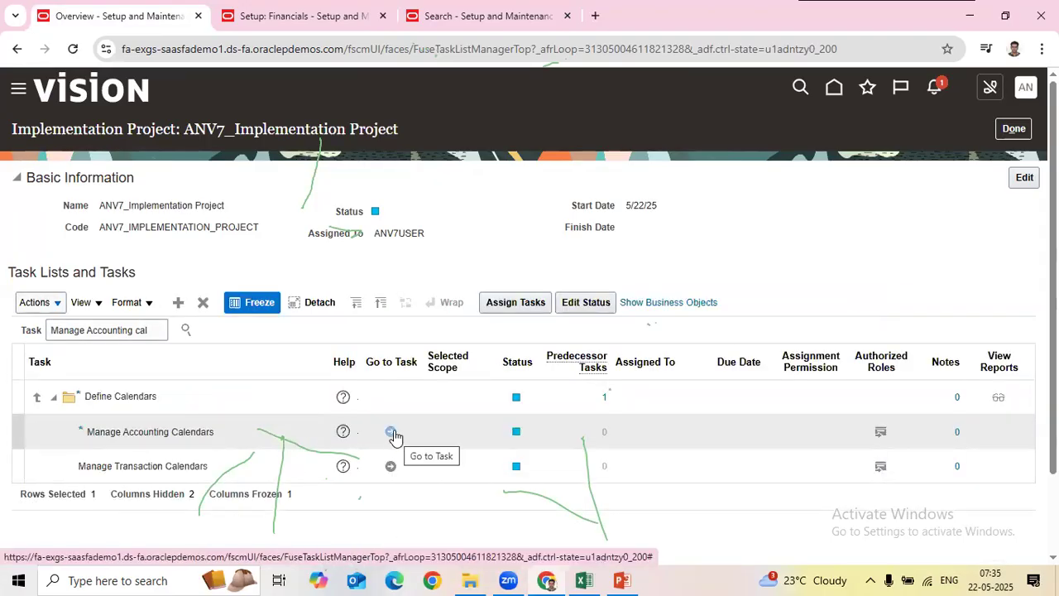
left_click(344, 432)
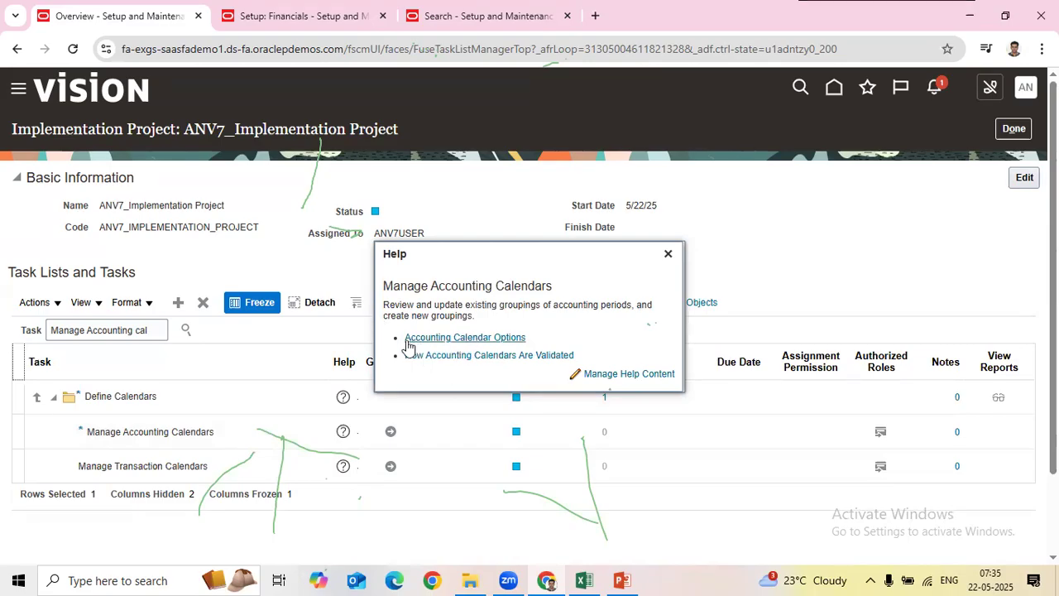
Step: Read and close the Manage Accounting Calendars help, then go to the task's calendar list
left_click_drag(387, 285, 631, 334)
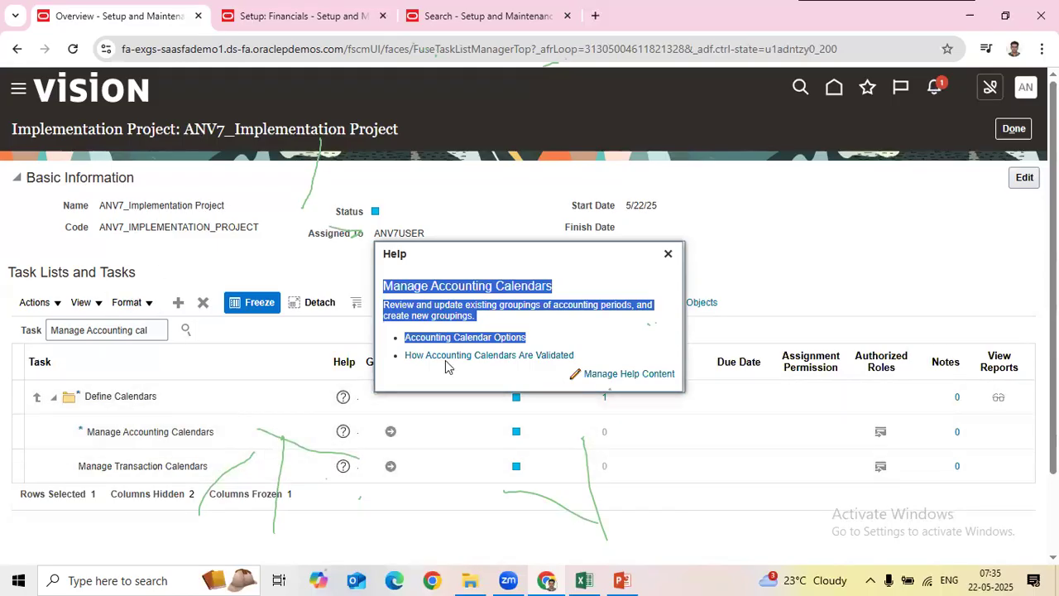
left_click(447, 313)
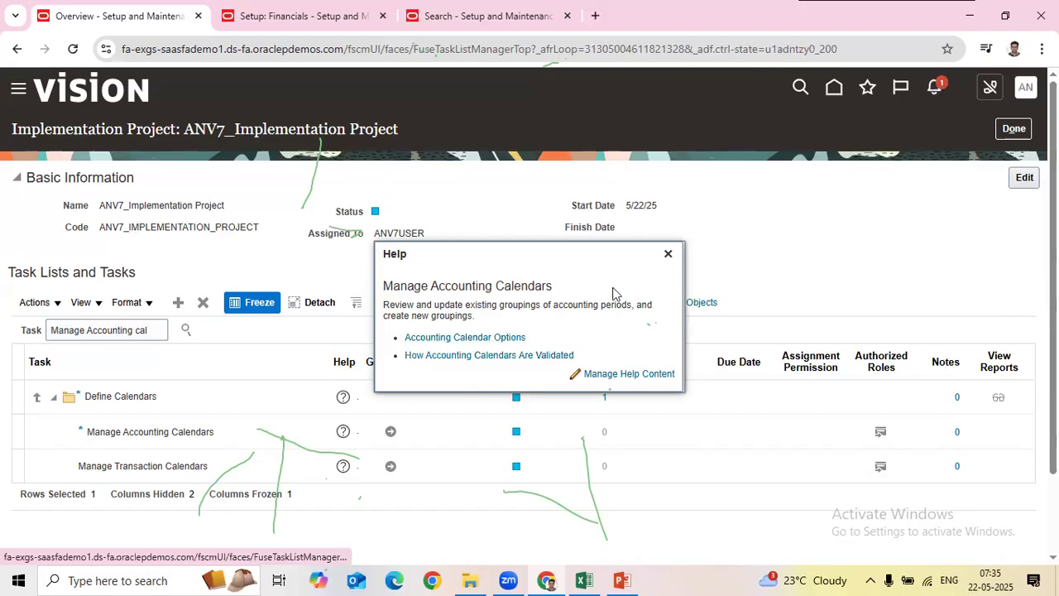
left_click(668, 255)
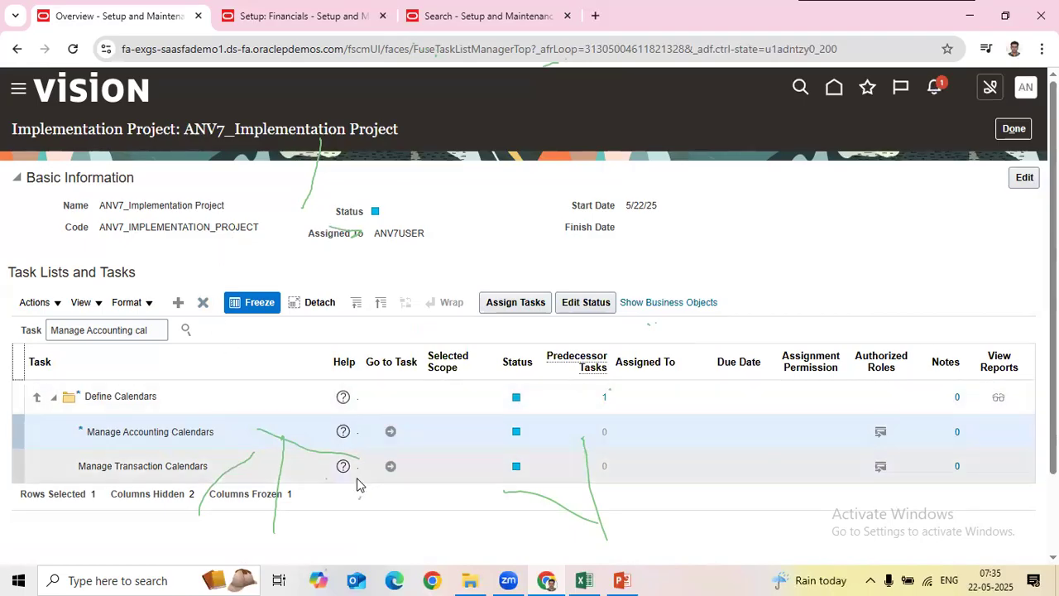
left_click(390, 432)
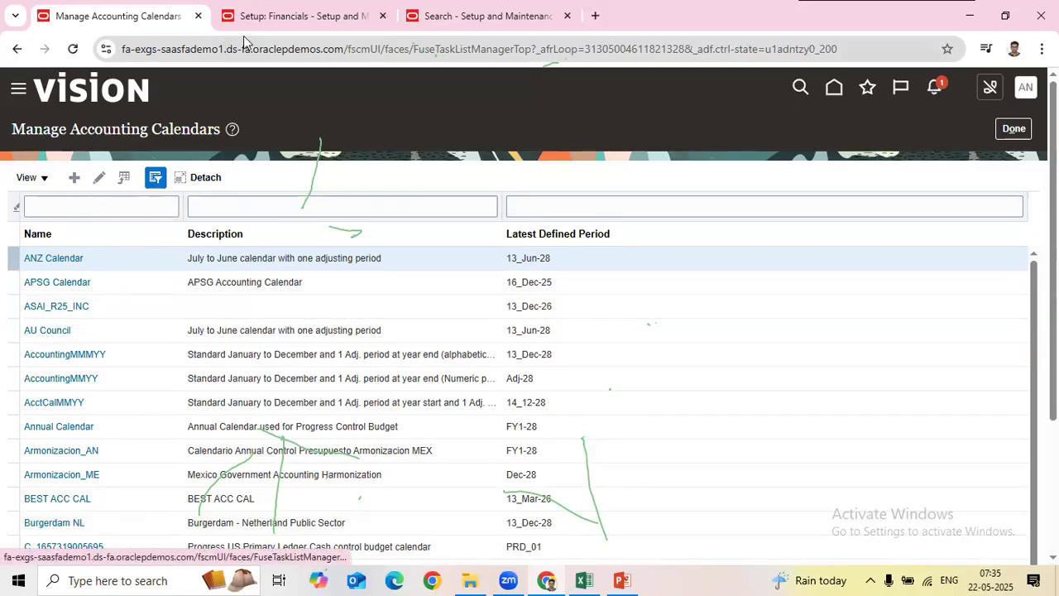
Step: Open Manage Accounting Calendars from the Financials offering's task search
left_click(273, 16)
left_click(563, 173)
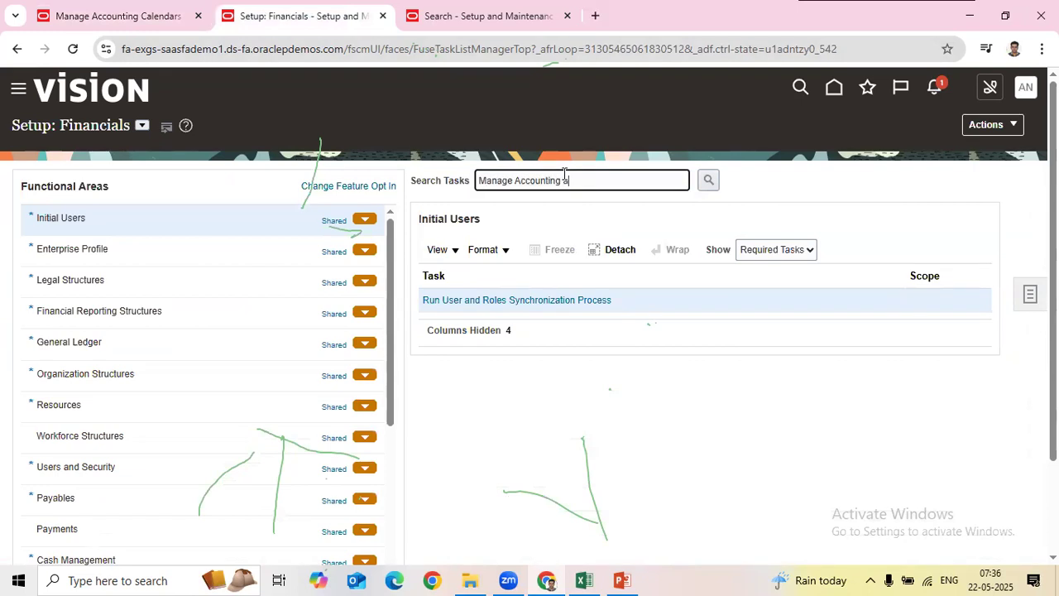
key("Return")
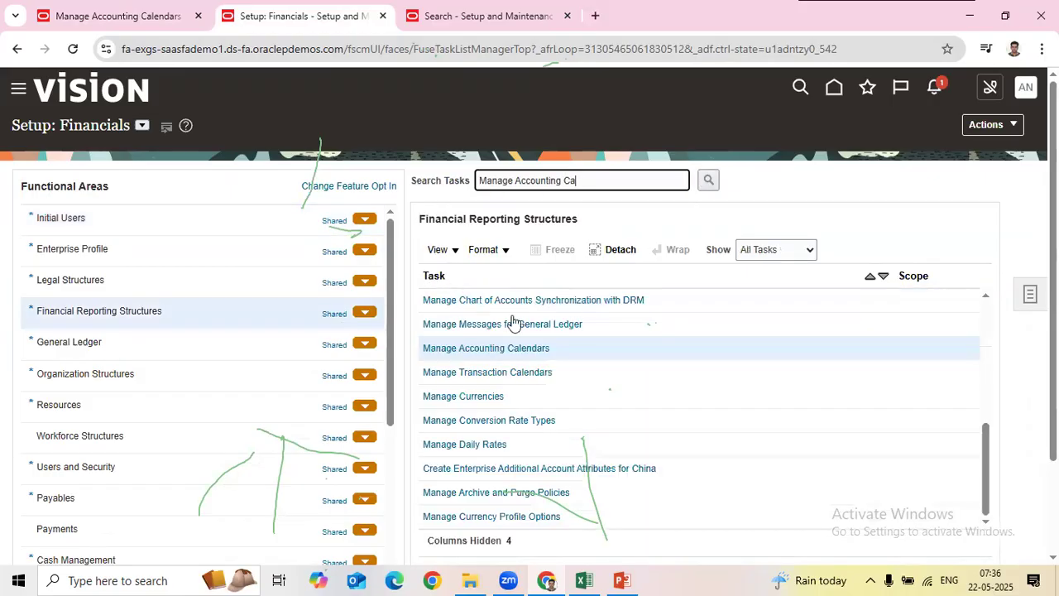
left_click(506, 357)
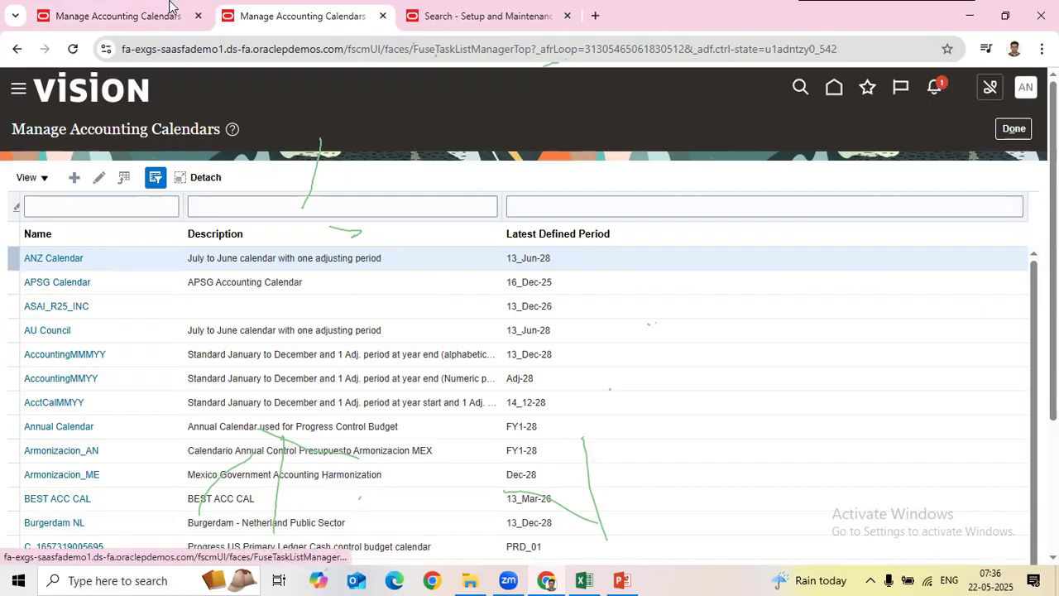
Step: Search setup tasks for 'Manage Accounting Cal' and open Manage Accounting Calendars in another tab
left_click(118, 15)
key("ctrl+Tab")
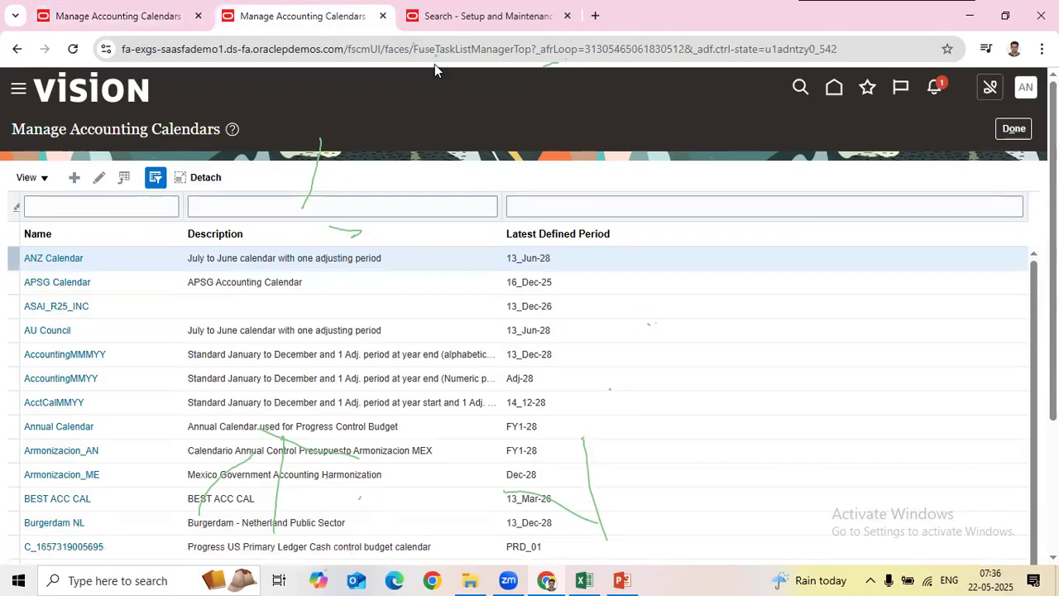
left_click(460, 27)
left_click(379, 182)
type("a")
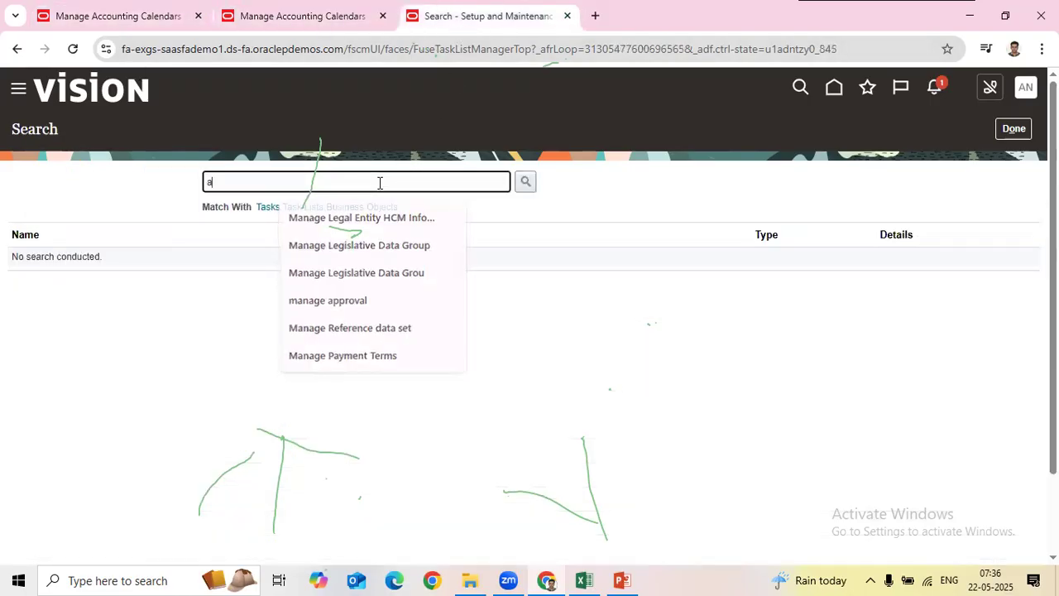
type("nagMan")
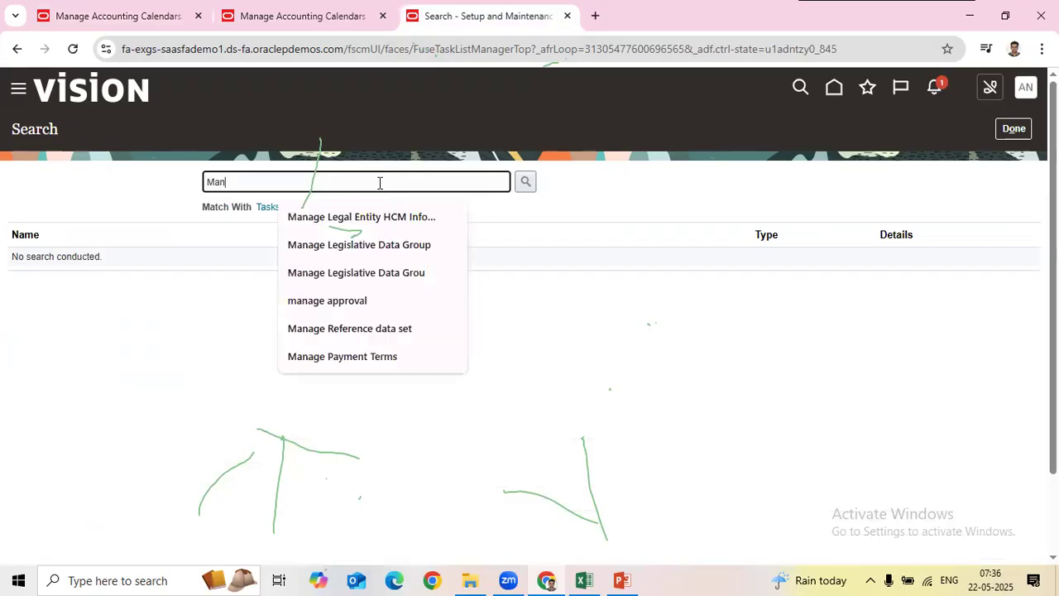
type("age Accounting Cal")
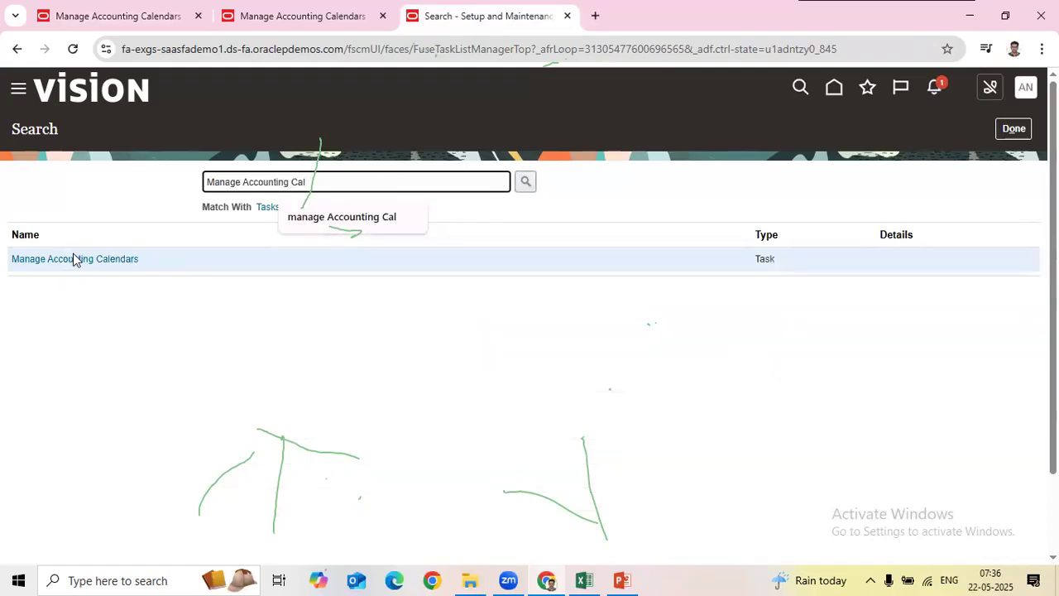
left_click(73, 259)
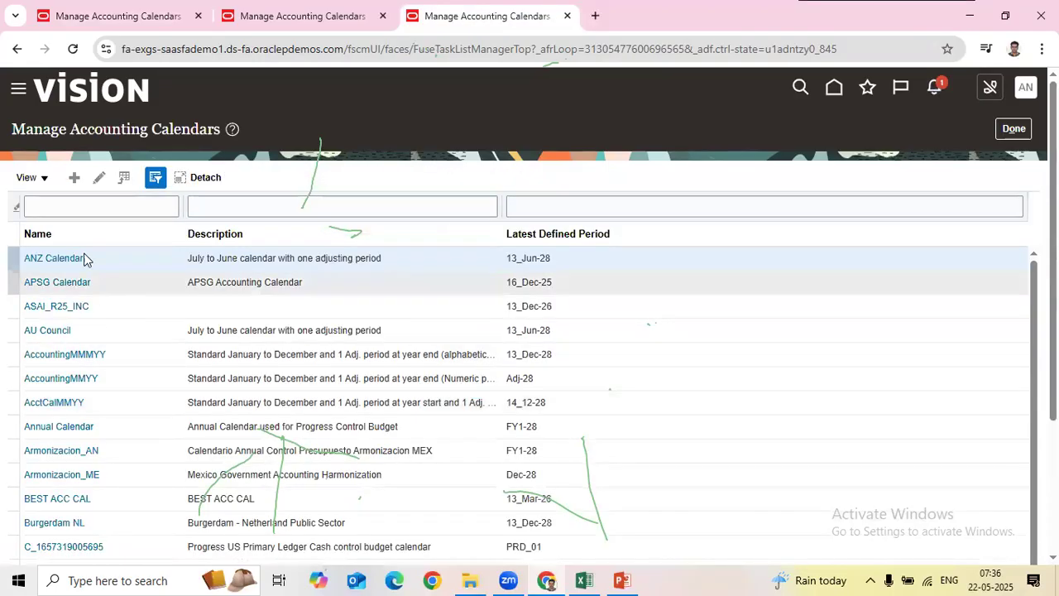
Step: Compare the accounting calendar pages across browser tabs and close them with Done
left_click(124, 15)
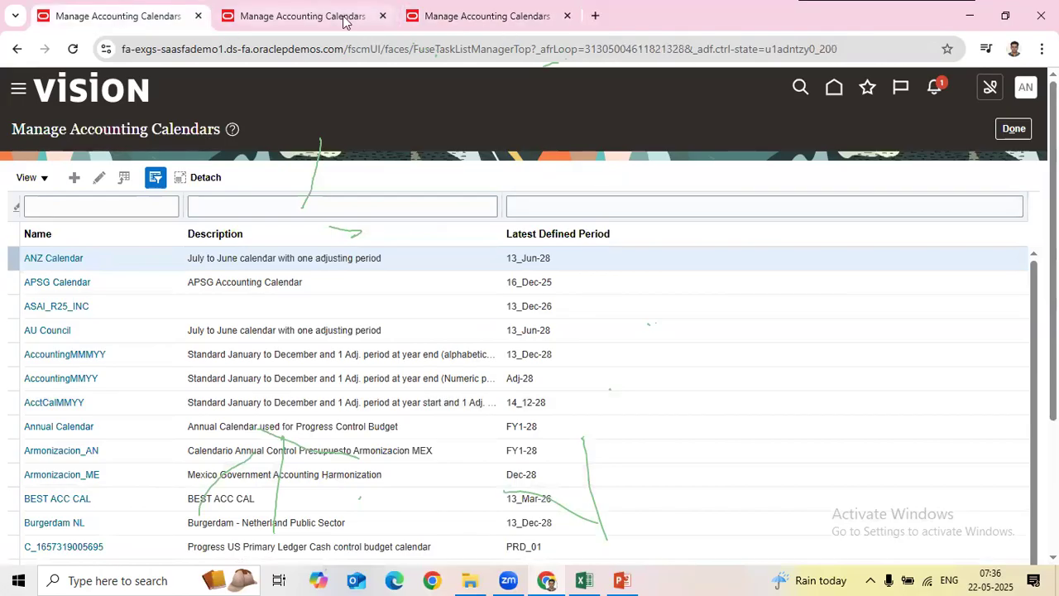
left_click(343, 18)
left_click(486, 15)
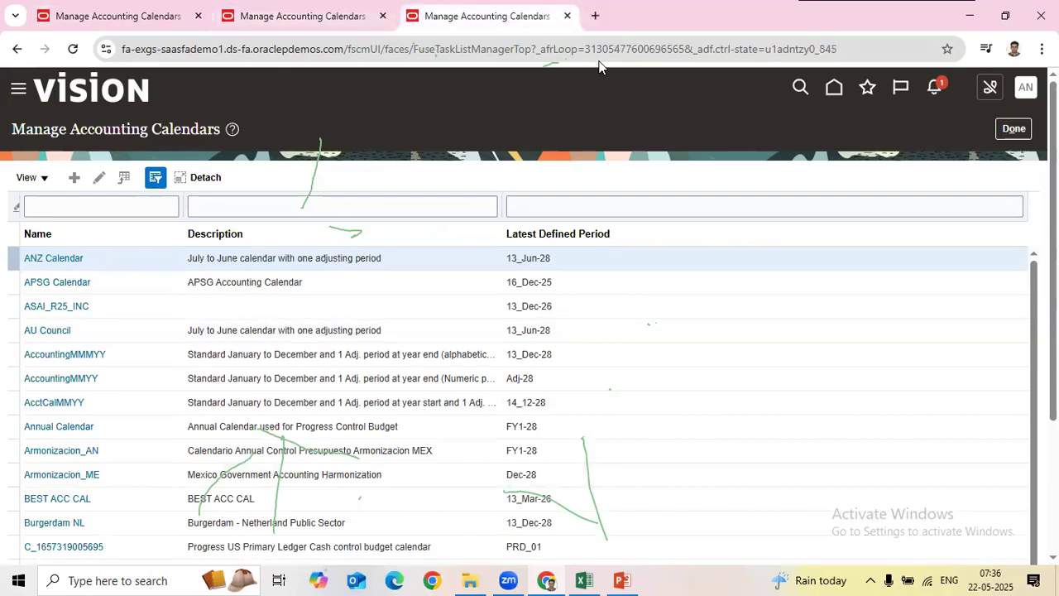
left_click(1010, 128)
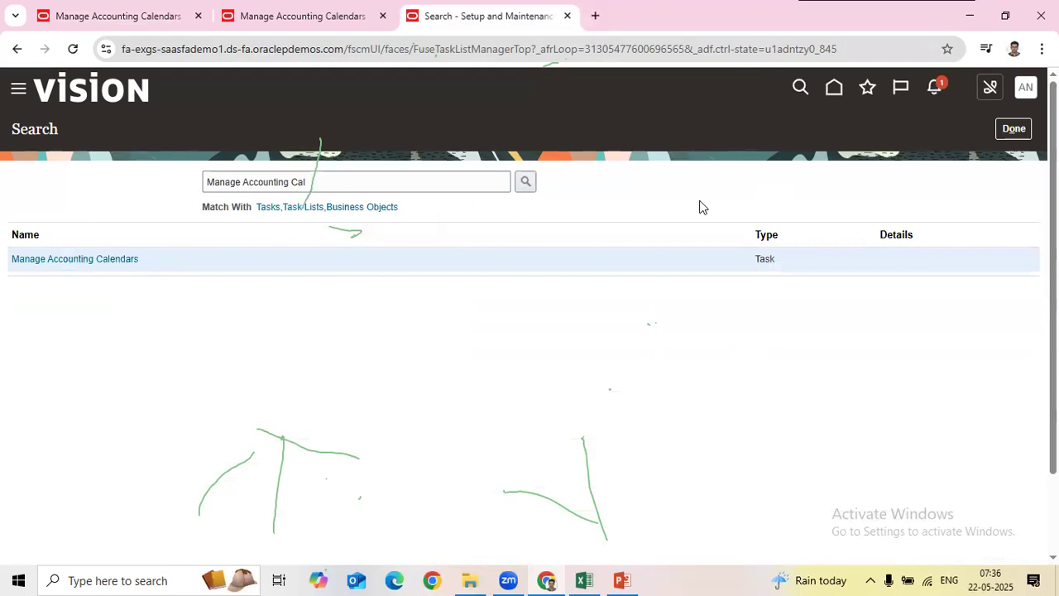
left_click(1018, 131)
left_click(321, 25)
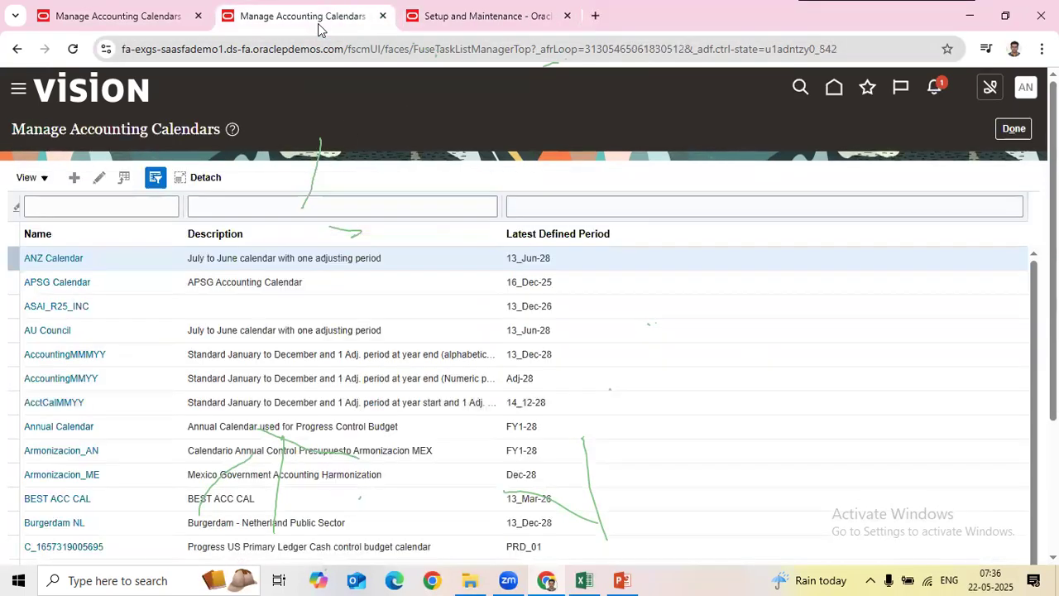
left_click(142, 20)
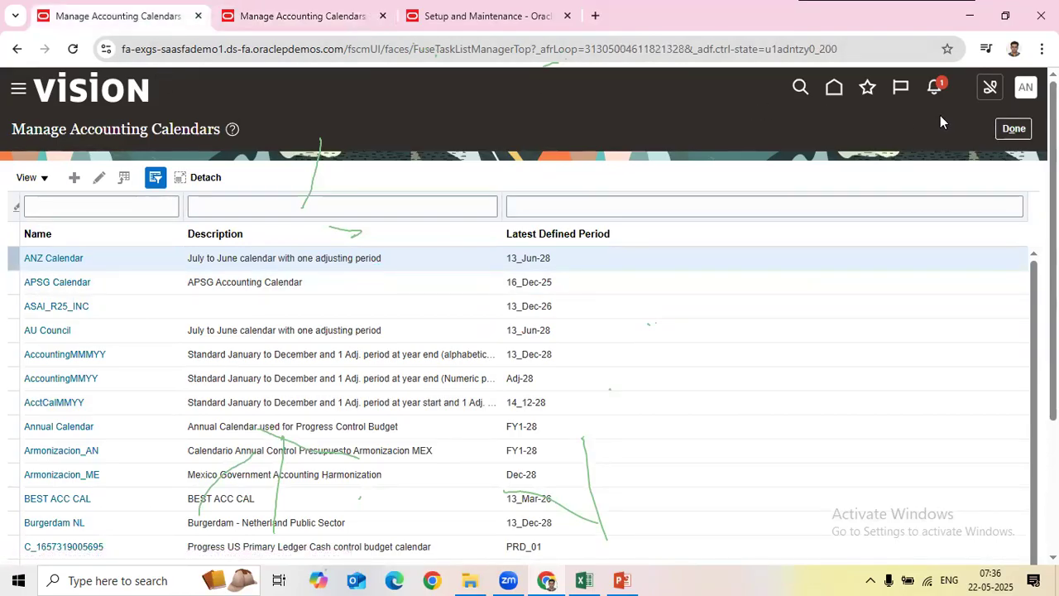
left_click(1013, 133)
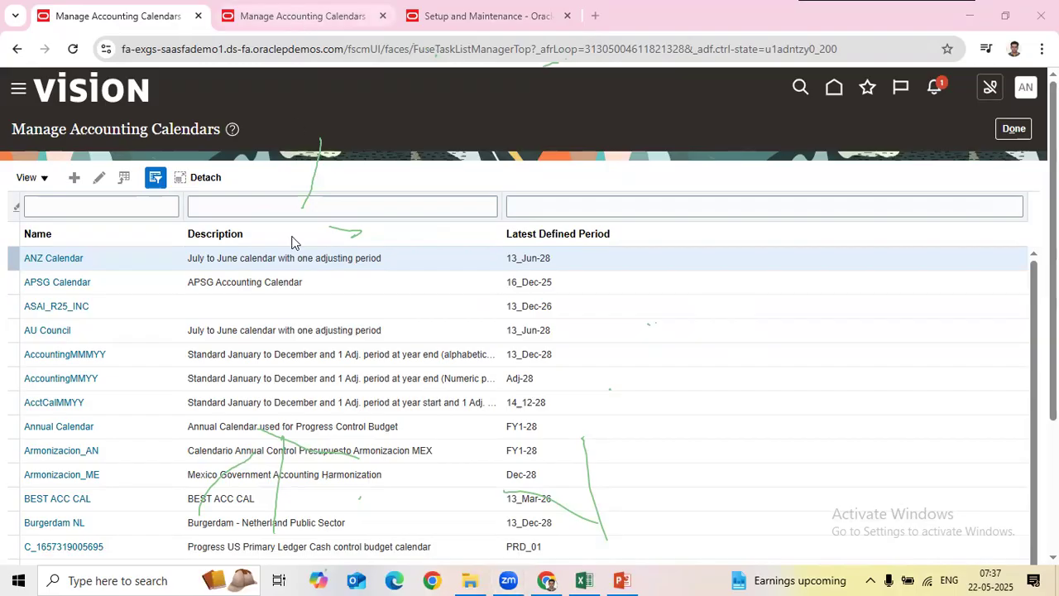
Step: Go to the Setup and Maintenance welcome page using the global header's Home icon
left_click(834, 91)
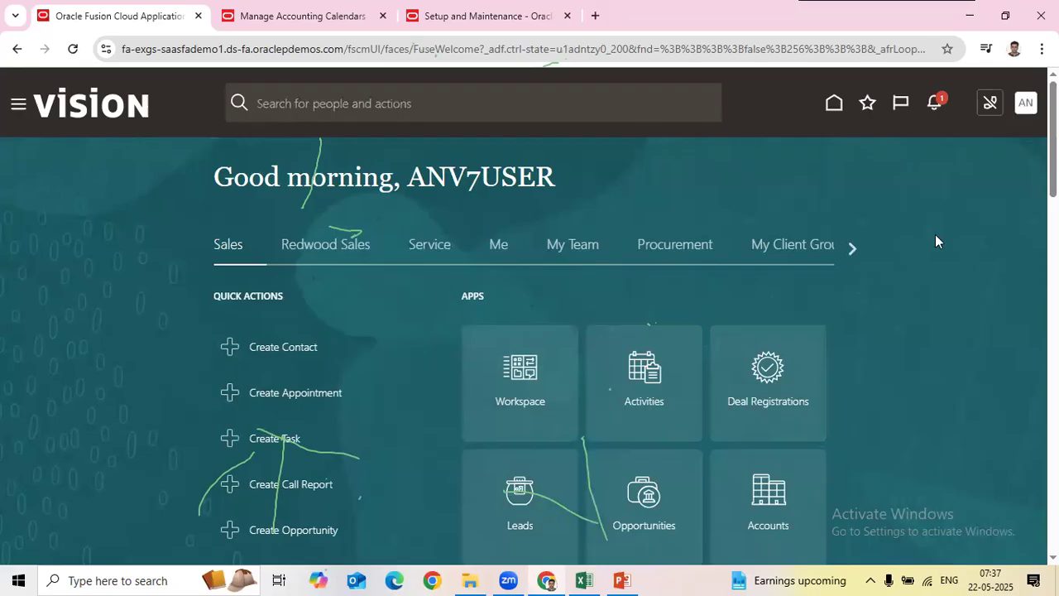
Step: Open ANV7_Implementation Project from Manage Implementation Projects and edit its basic information
left_click(1024, 104)
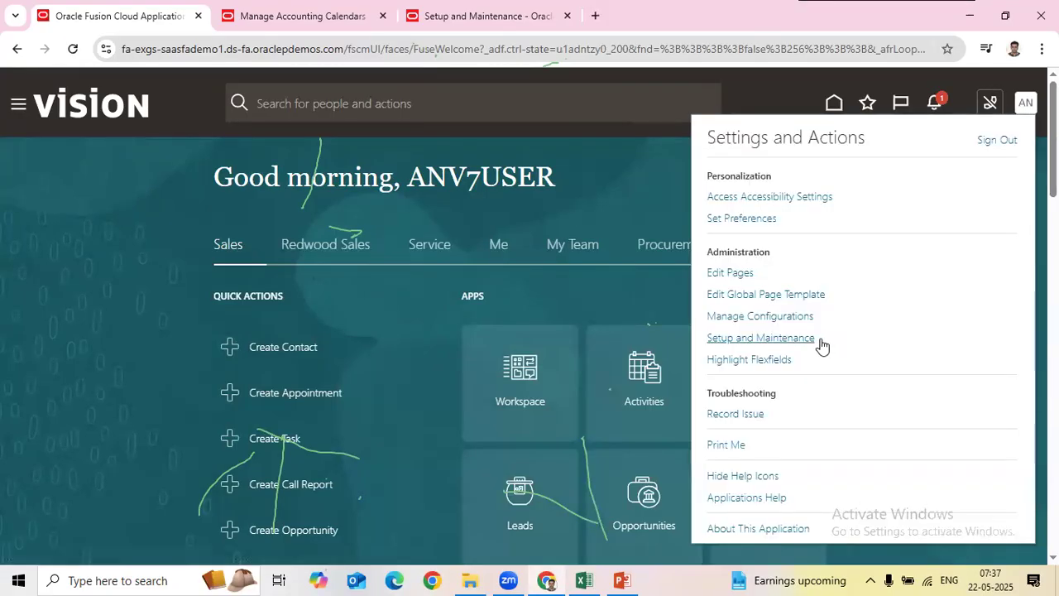
left_click(776, 337)
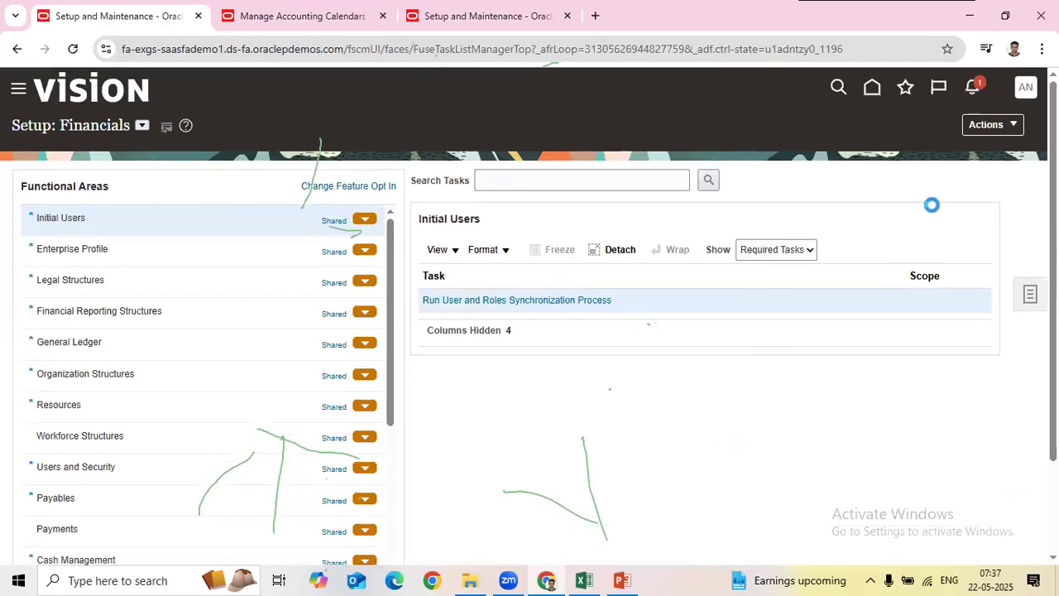
left_click(1027, 293)
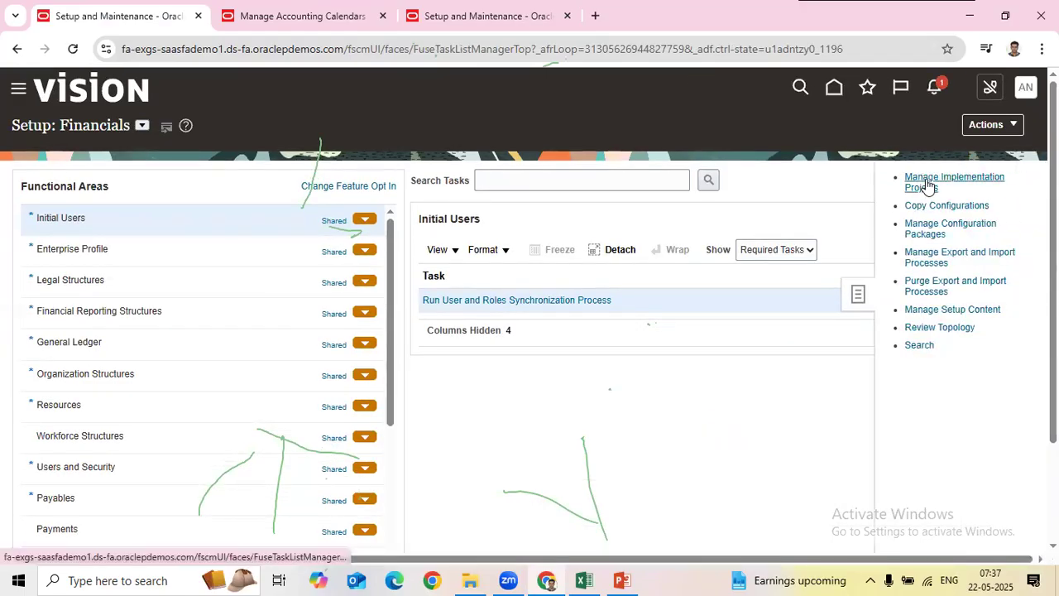
left_click(927, 179)
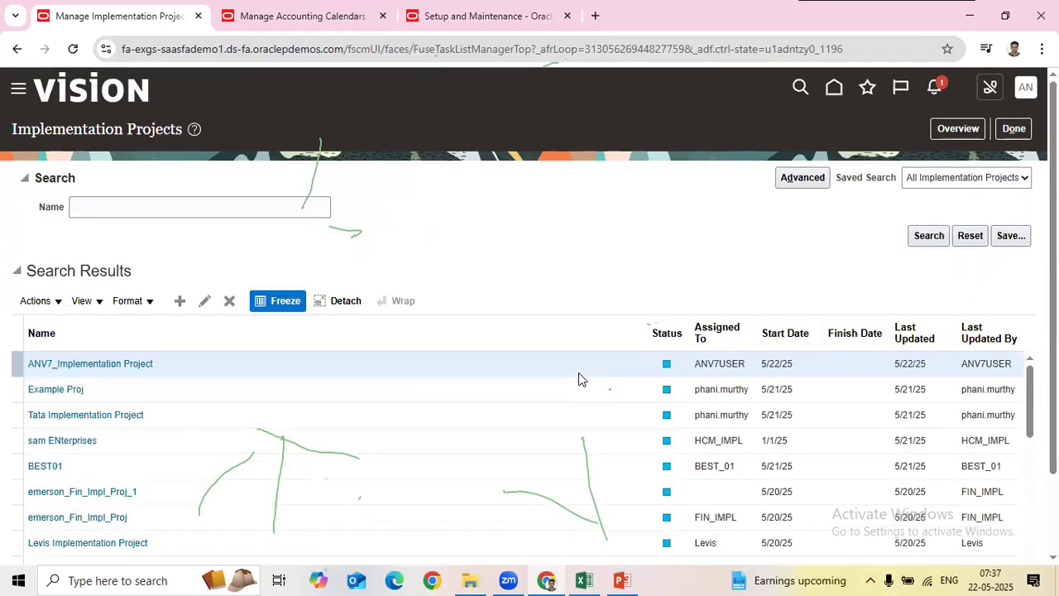
left_click(94, 363)
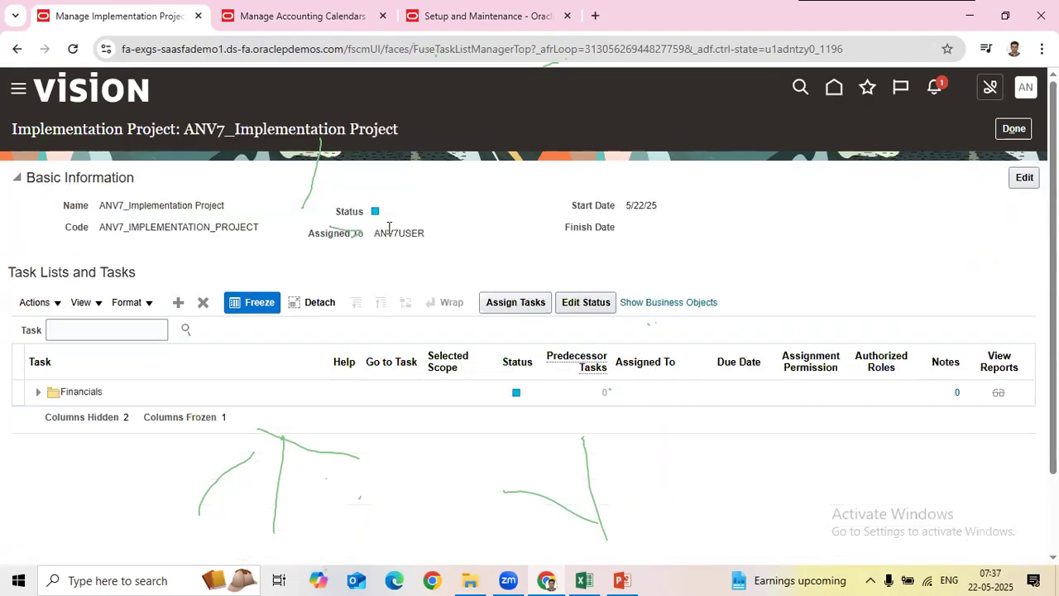
double_click(389, 230)
left_click(1022, 179)
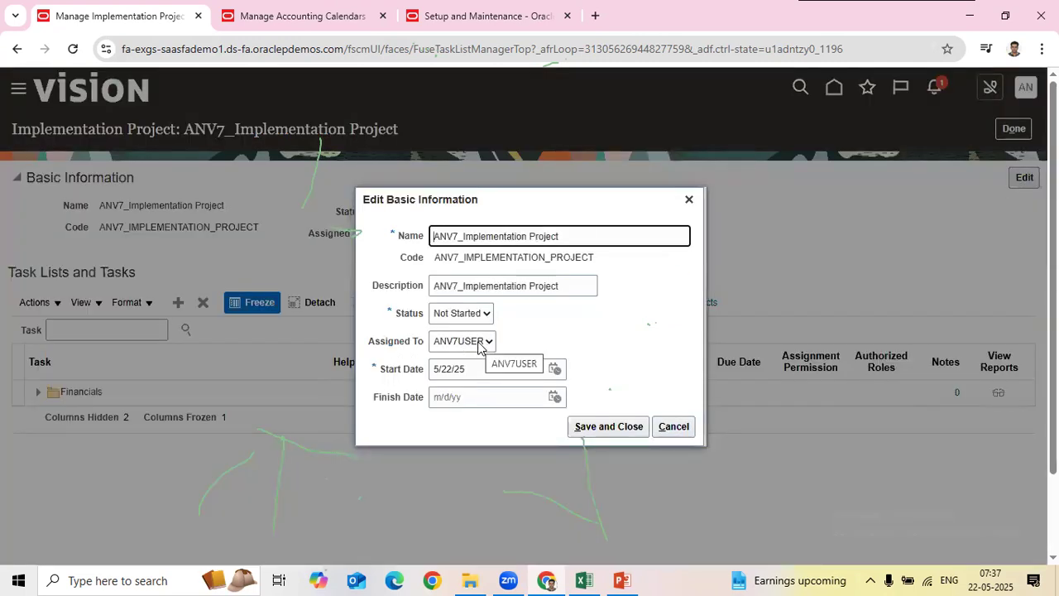
Step: Review the project's possible assignees and close Edit Basic Information without saving
left_click(466, 343)
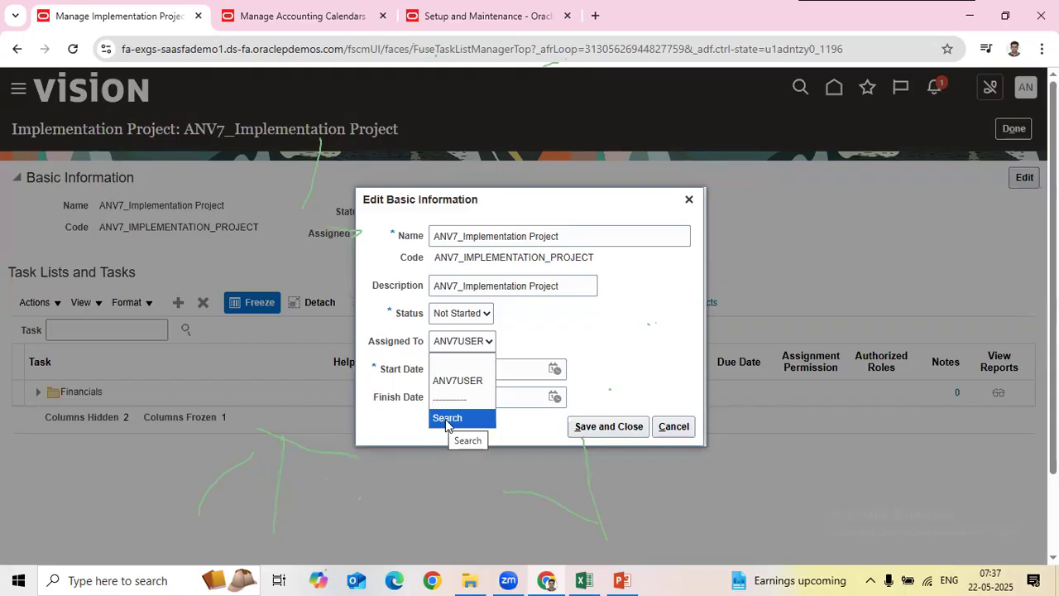
left_click(692, 199)
left_click(692, 199)
Step: Expand Financials and start assigning Define Invoicing and Payments Configuration, cancelling without adding a user
left_click(38, 392)
scroll(248, 455, "down", 2)
left_click(205, 424)
left_click(508, 302)
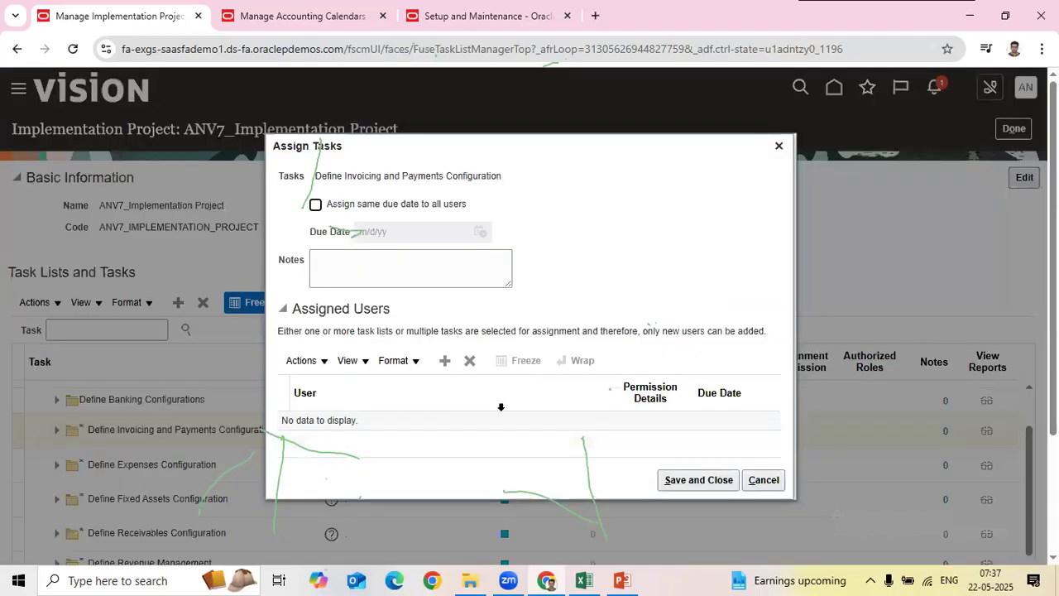
left_click(444, 360)
left_click(469, 220)
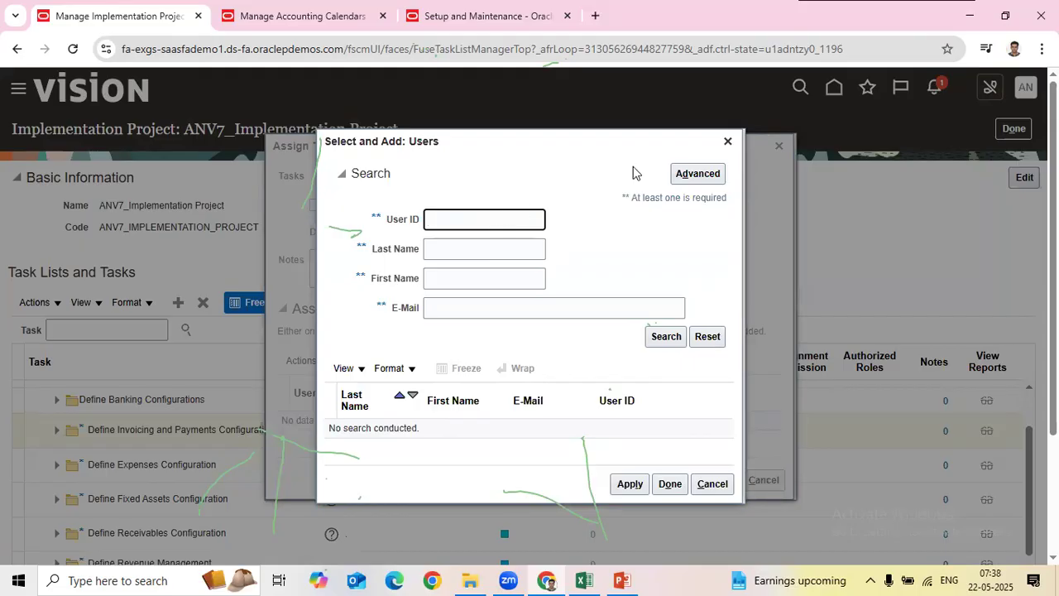
left_click(728, 142)
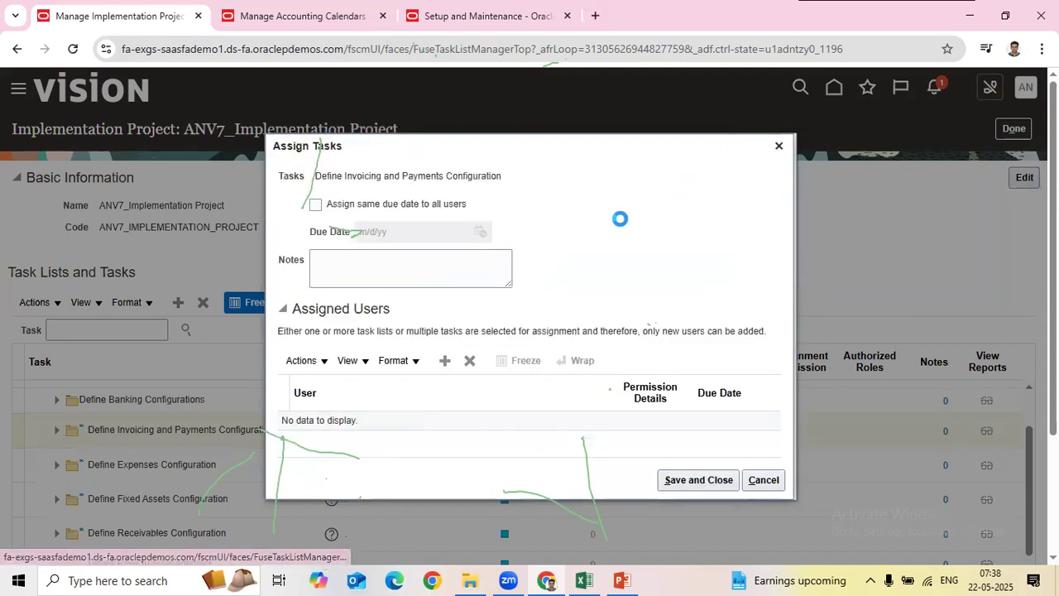
left_click(778, 148)
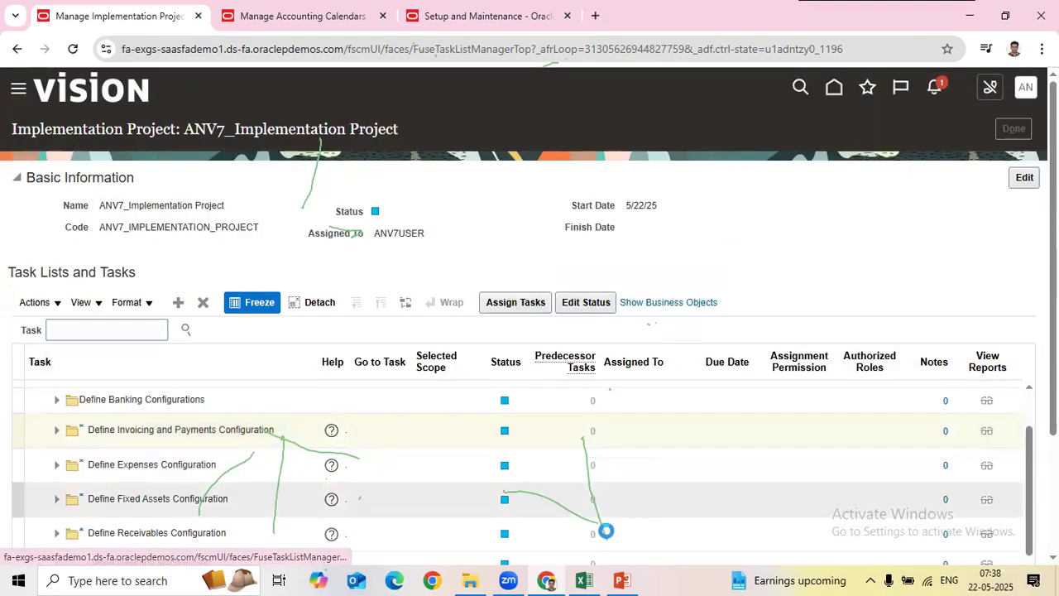
left_click(584, 581)
Step: Enter Done in C16 with date 21-05-2025 filled down from above, and save the workbook
scroll(385, 378, "down", 3)
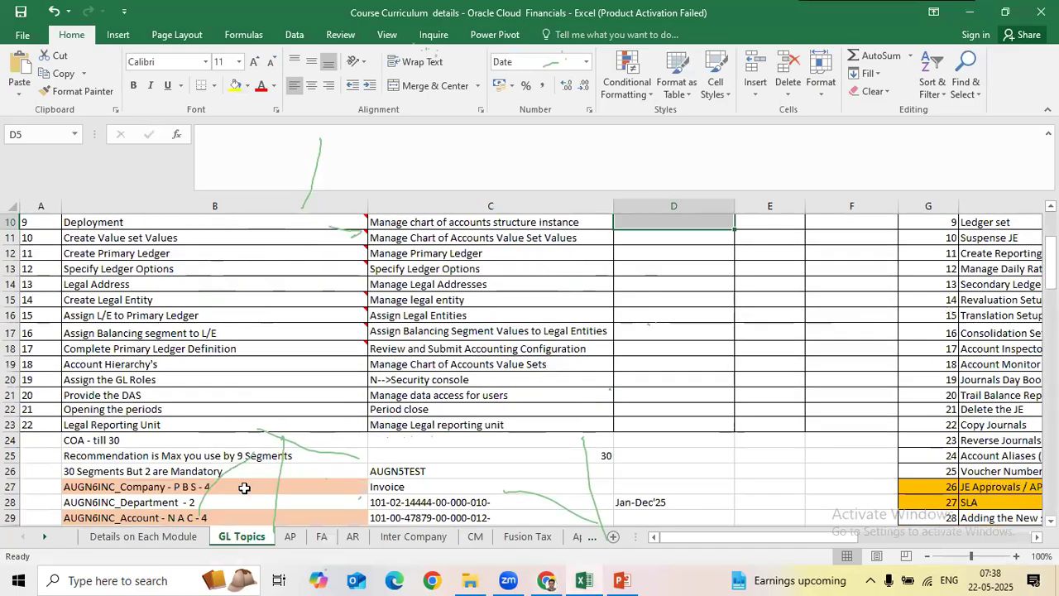
left_click(166, 536)
scroll(383, 312, "down", 3)
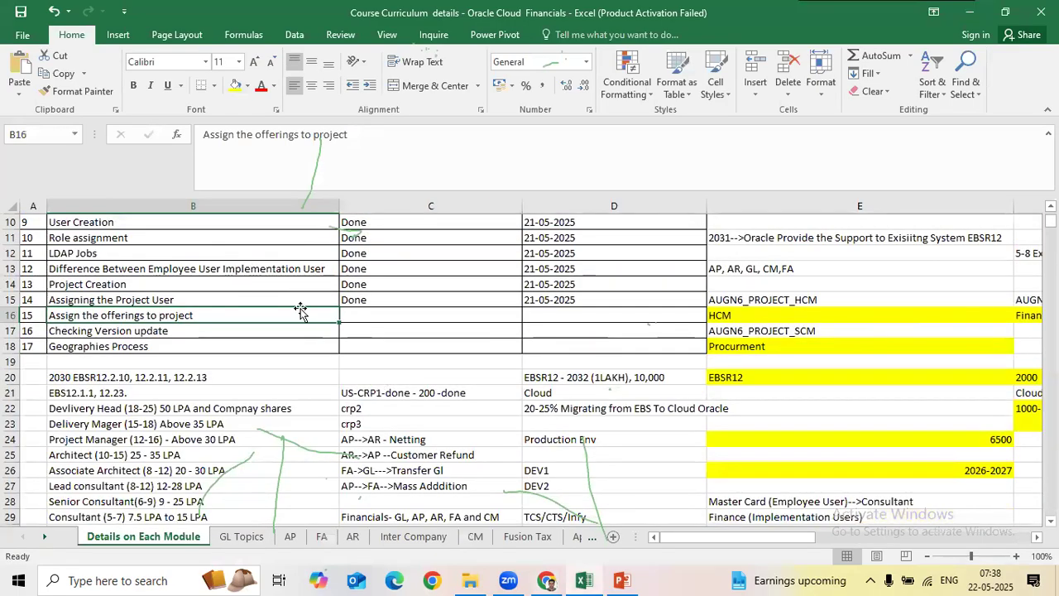
left_click(360, 318)
type("Done")
key("Tab")
key("ctrl+d")
left_click(658, 333)
key("ctrl+s")
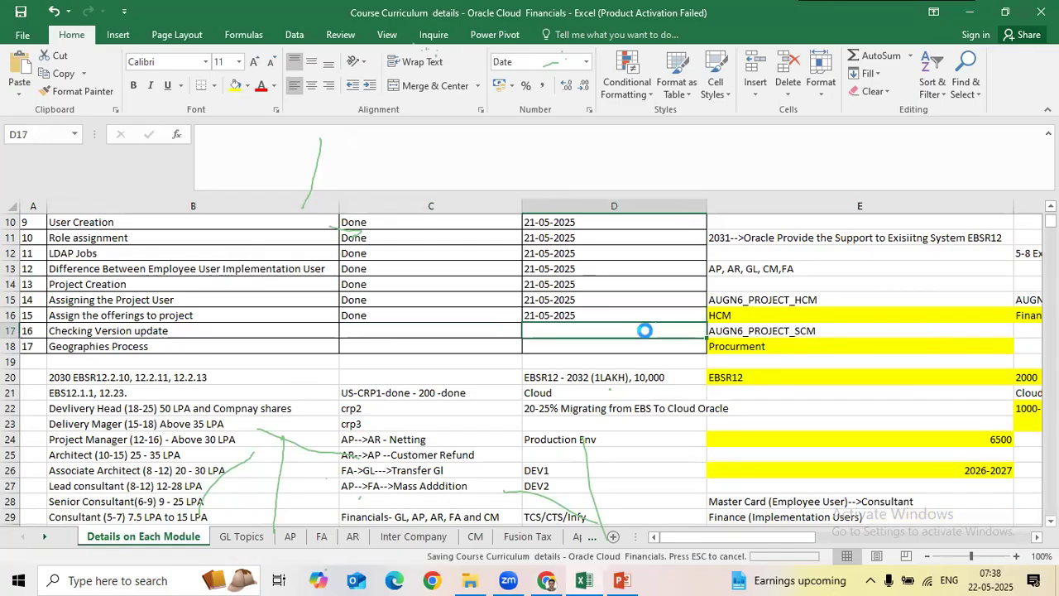
Step: Check About This Application for release 25B and the Oracle Fusion Cloud Applications title
left_click(1026, 87)
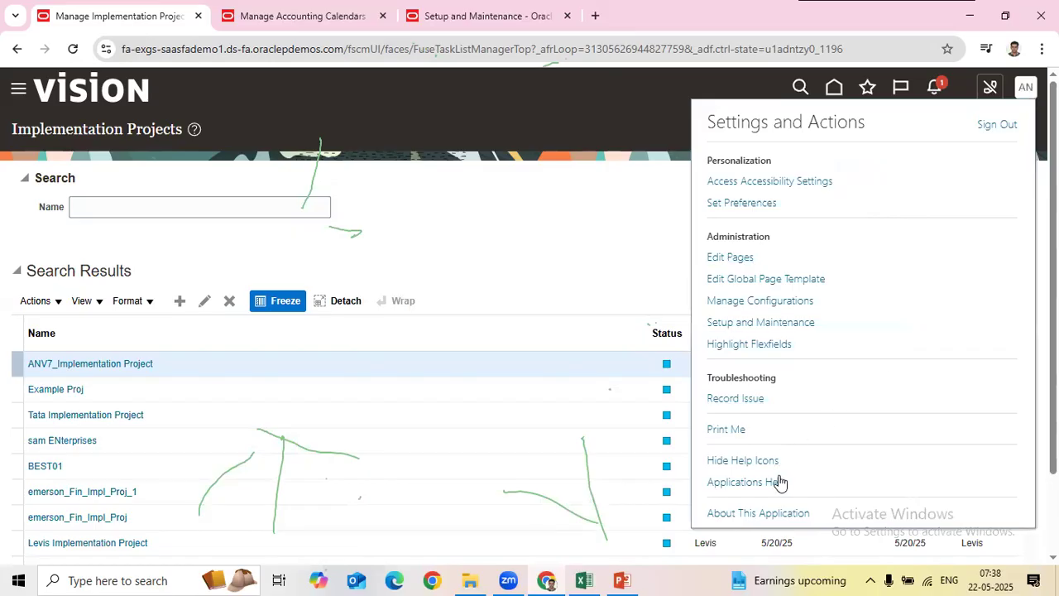
left_click(767, 513)
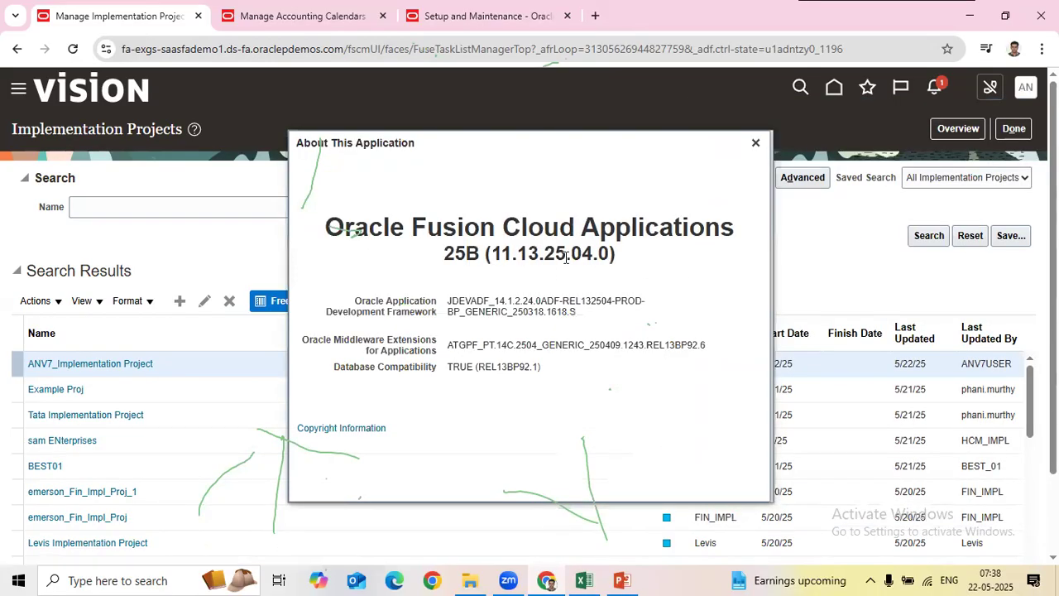
left_click_drag(445, 253, 481, 253)
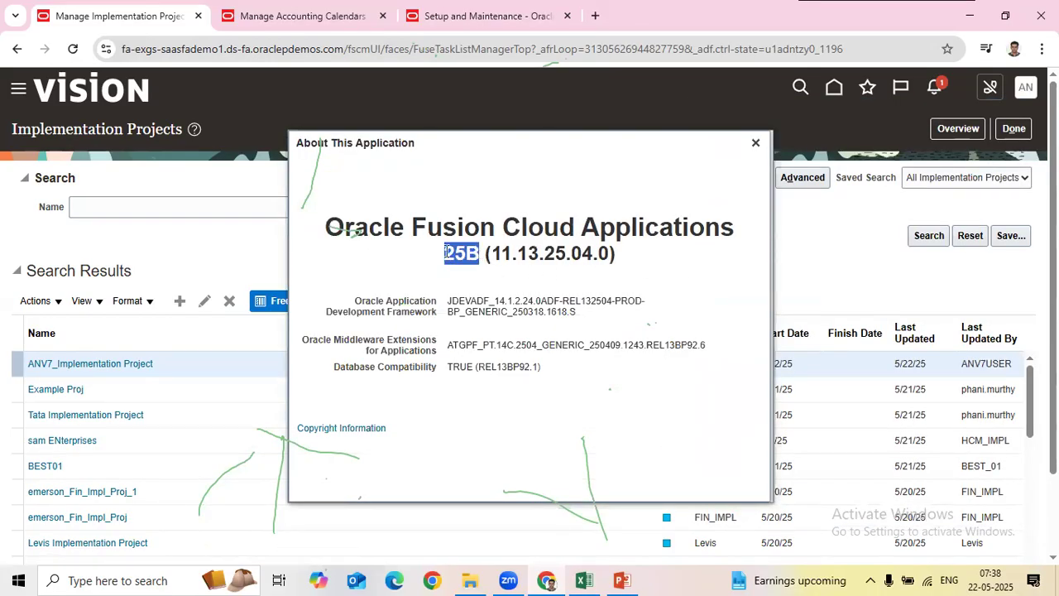
left_click_drag(327, 226, 732, 239)
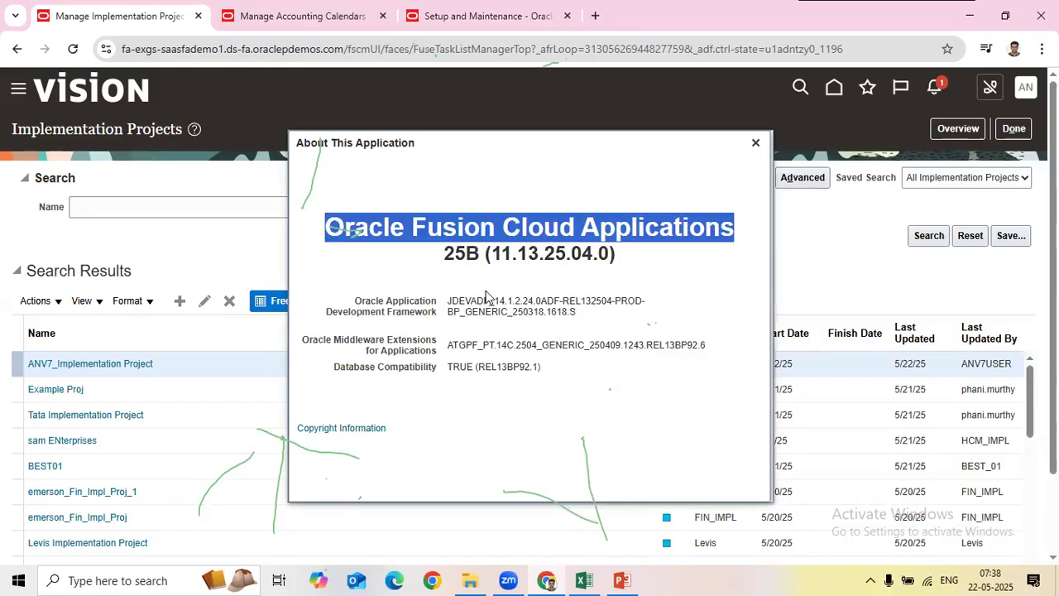
left_click(756, 142)
Step: Enter 2025 in each of cells E32, E33, E34 and E35
left_click(585, 580)
scroll(627, 423, "down", 3)
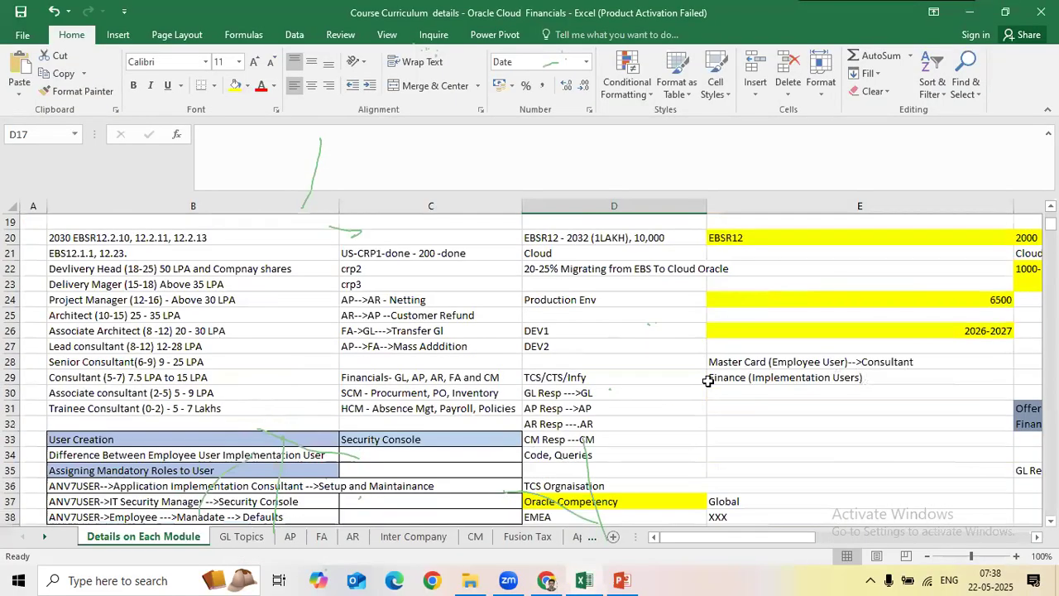
scroll(745, 389, "down", 1)
left_click(816, 377)
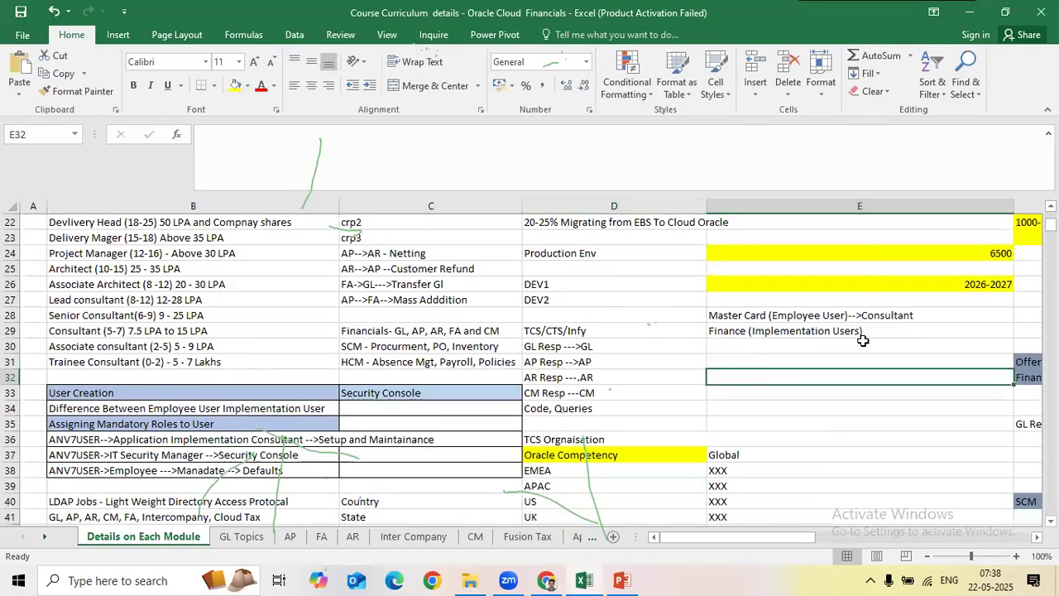
type("2025")
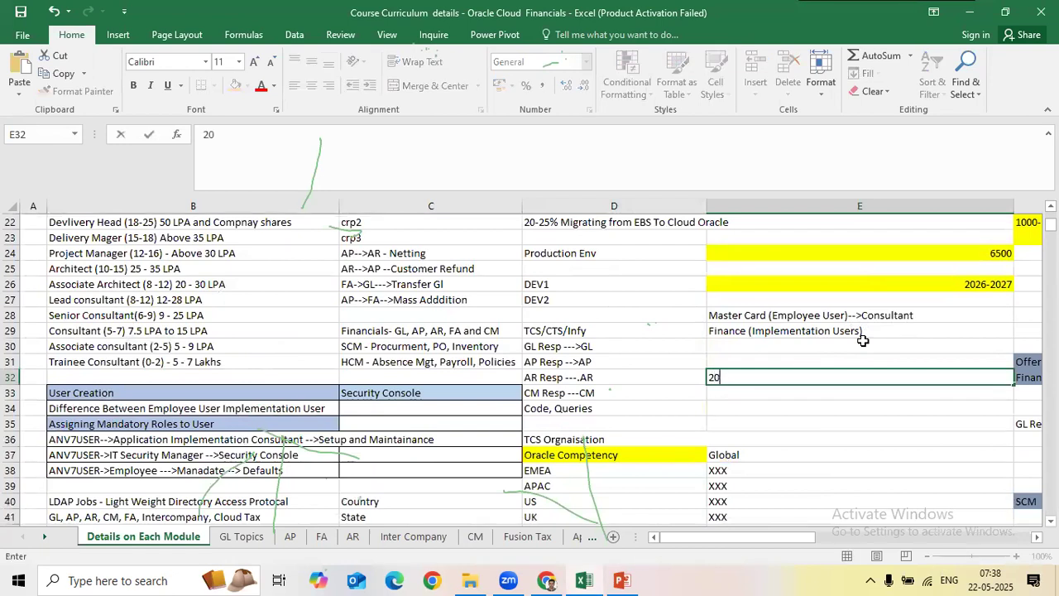
key("Return")
type("2025")
key("Return")
type("2025")
key("Return")
type("2025")
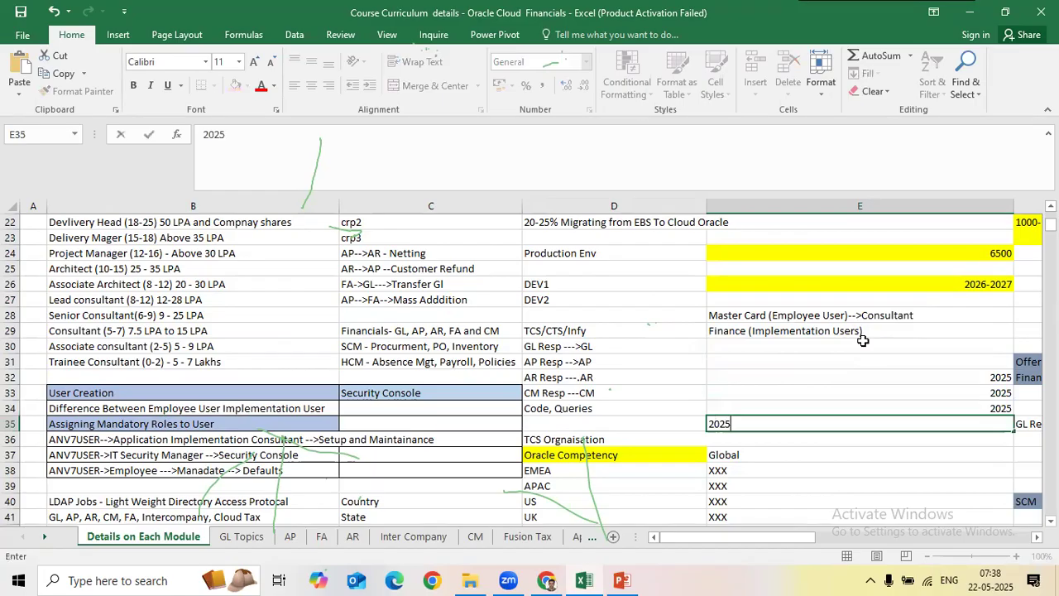
key("Return")
key("Right")
Step: Delete the 2025 entries from E31:E35 so the cells are empty
double_click(668, 377)
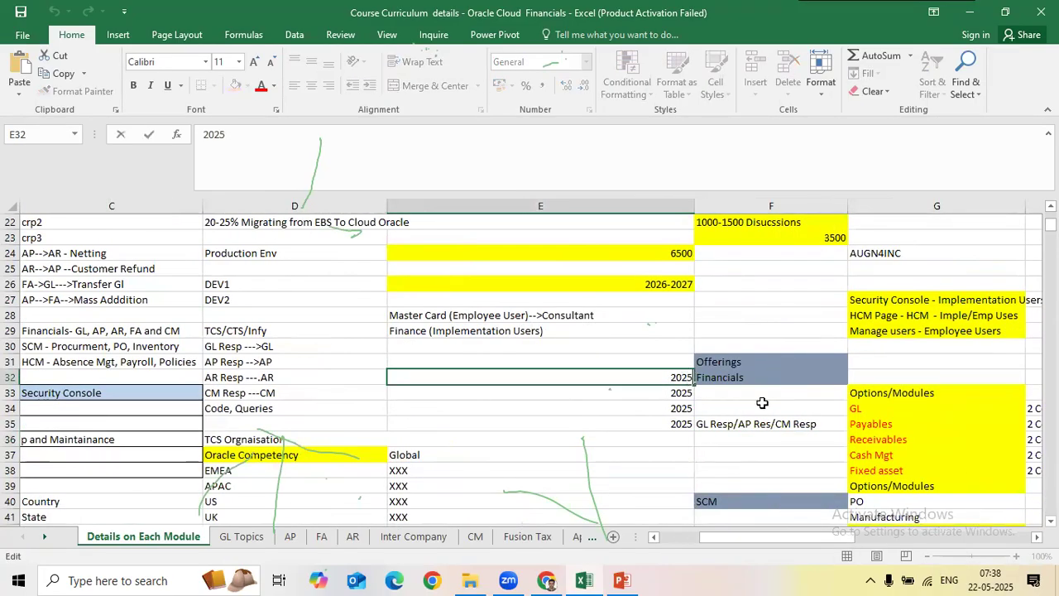
left_click_drag(685, 362, 676, 430)
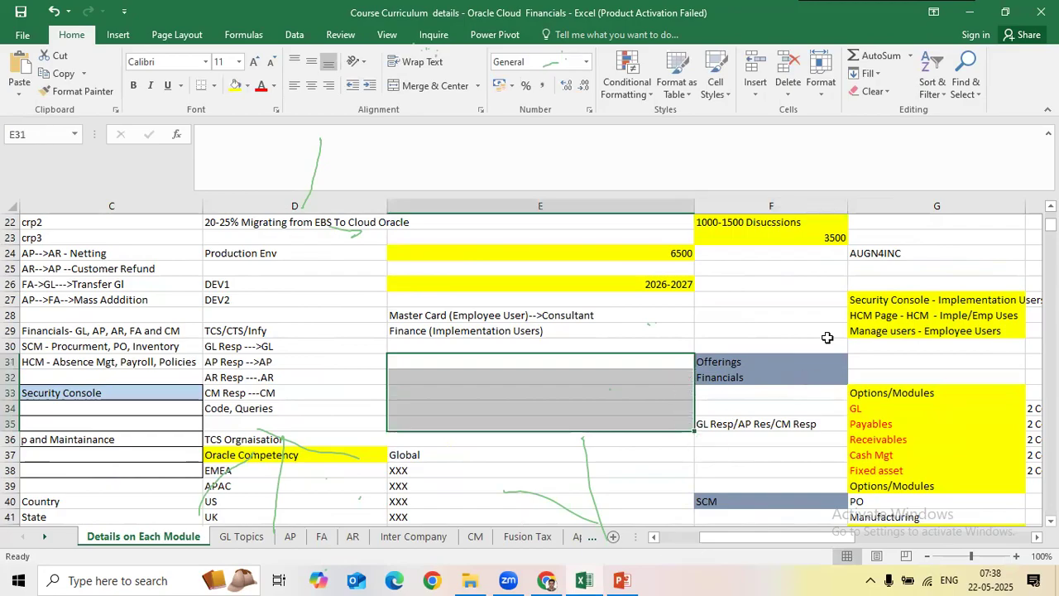
left_click(810, 319)
scroll(810, 320, "up", 6)
scroll(809, 320, "up", 1)
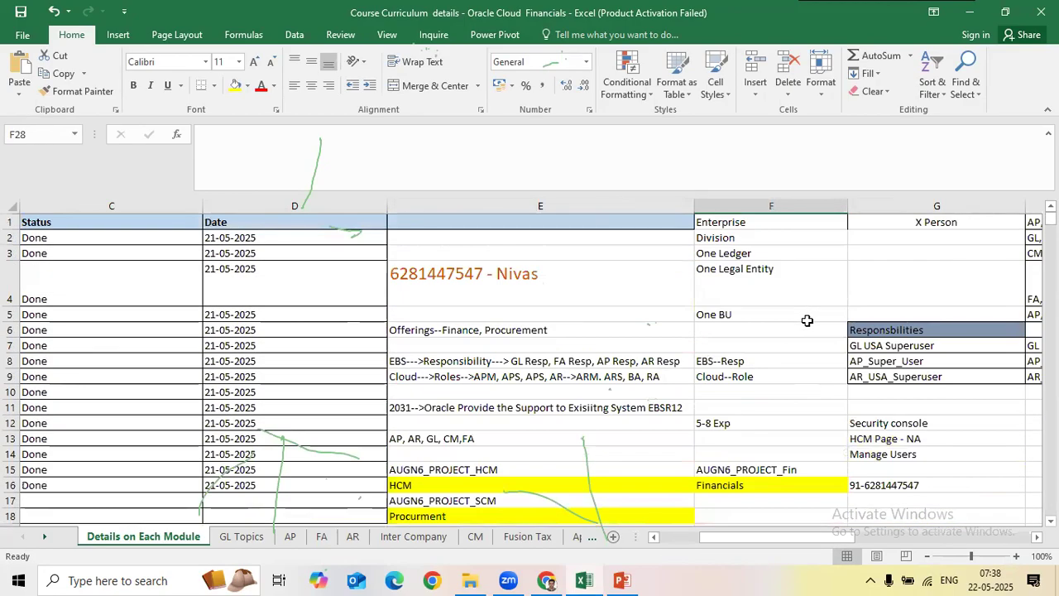
Step: Browse the sheet's cells across rows 11–24, from column N over to R
left_click(807, 326)
scroll(872, 399, "down", 4)
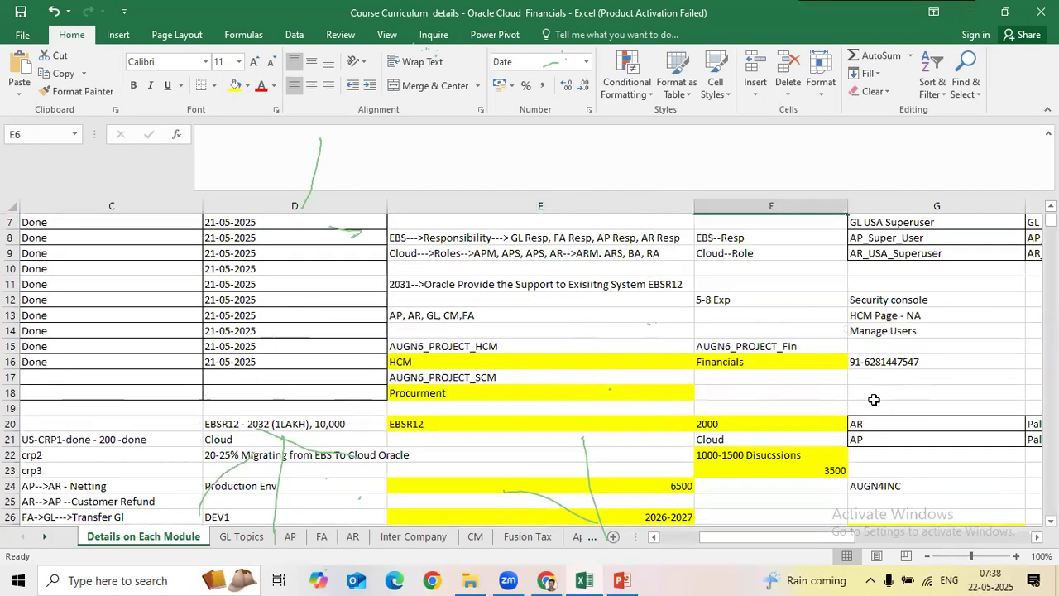
left_click(873, 399)
key("Right")
key("Right")
key("Right")
key("Right")
key("Right")
key("Right")
key("Right")
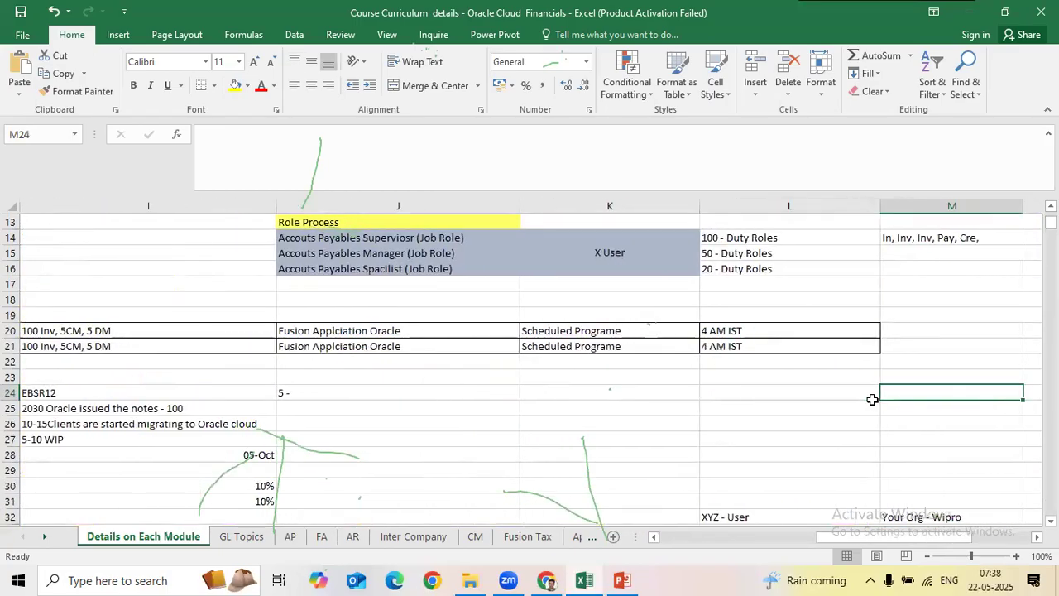
scroll(866, 401, "up", 4)
left_click(866, 401)
key("Right")
key("Right")
key("Right")
key("Right")
key("Right")
key("Right")
key("Right")
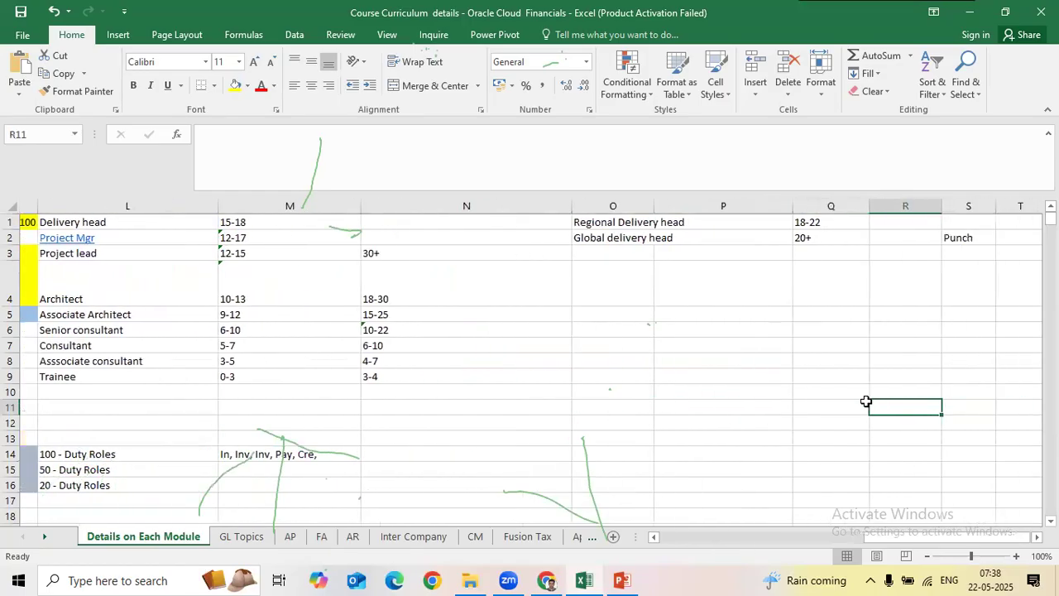
left_click(741, 423)
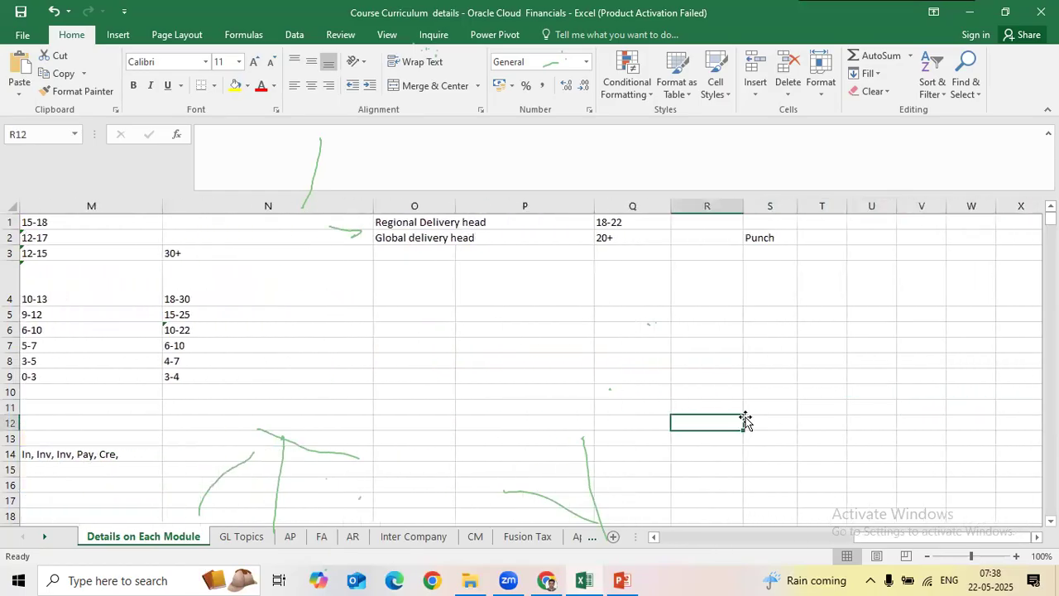
key("Left")
key("Left")
key("Left")
key("Left")
key("Left")
key("Left")
key("Left")
key("Left")
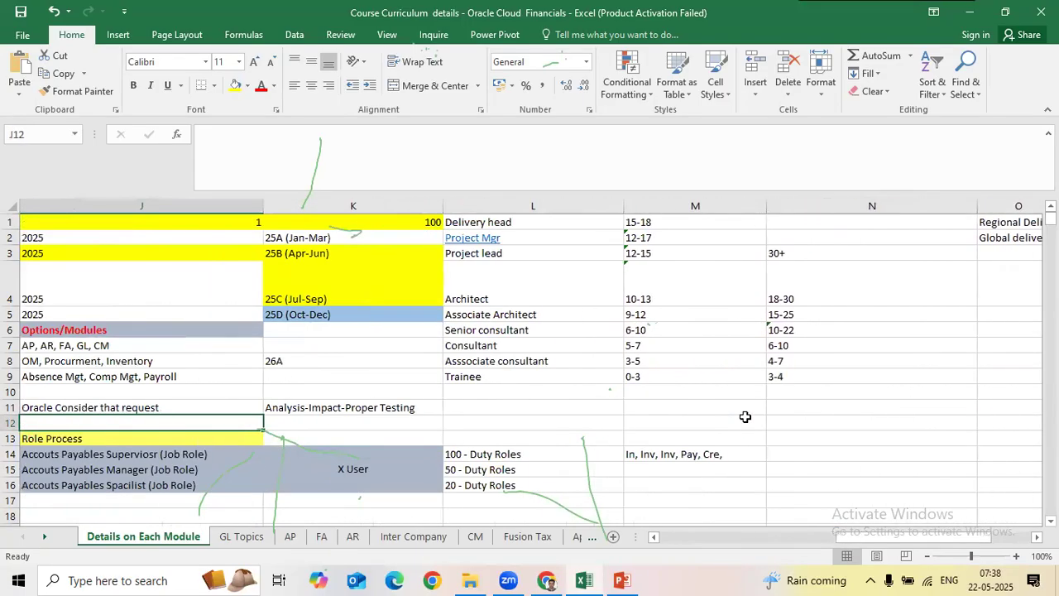
key("Left")
key("Left")
scroll(331, 423, "down", 4)
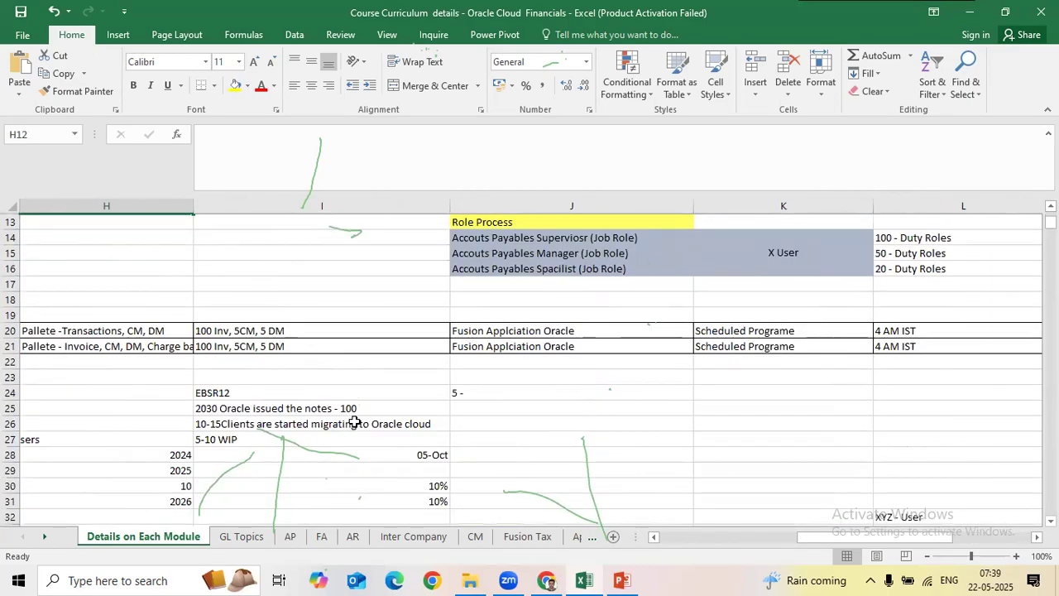
scroll(354, 422, "down", 1)
Step: Browse row 30 from the 10% value in I30, then cells N11 and O11
left_click(355, 422)
key("Left")
key("Left")
key("Left")
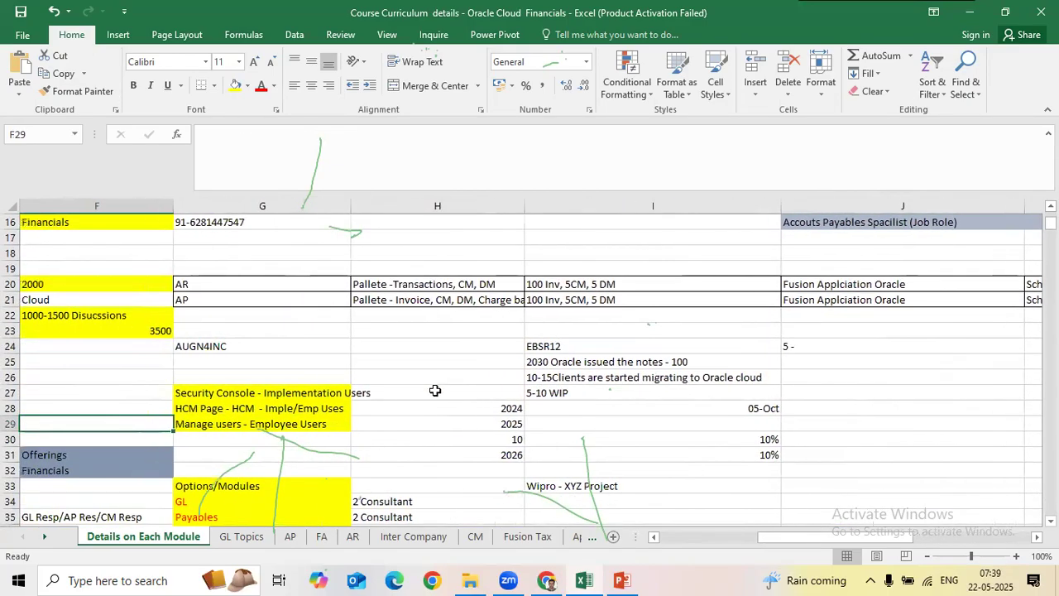
scroll(497, 389, "down", 2)
scroll(622, 387, "up", 1)
left_click(623, 388)
scroll(623, 387, "up", 1)
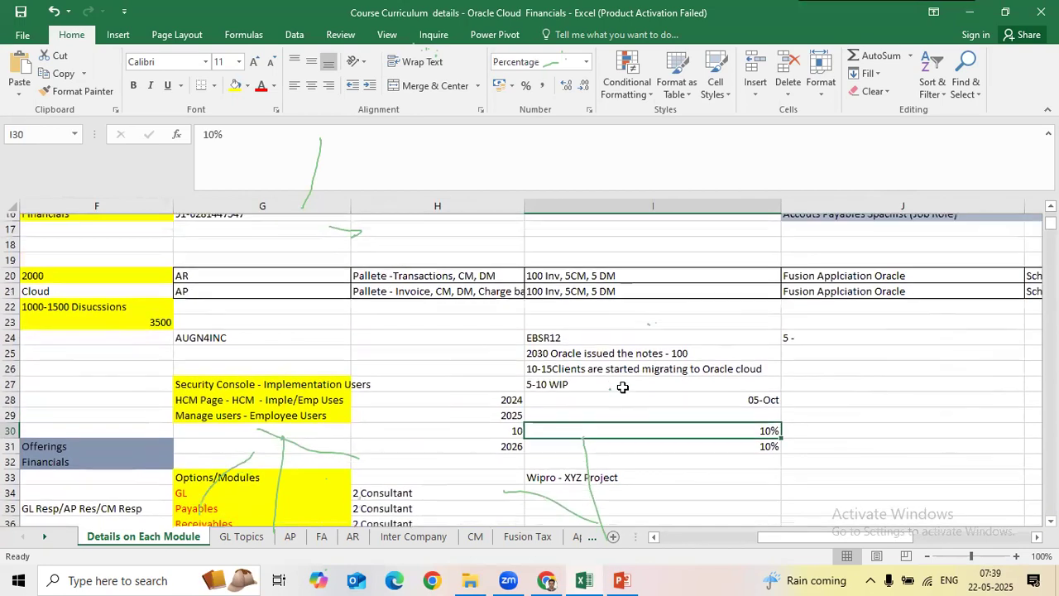
key("Right")
key("Right")
key("Right")
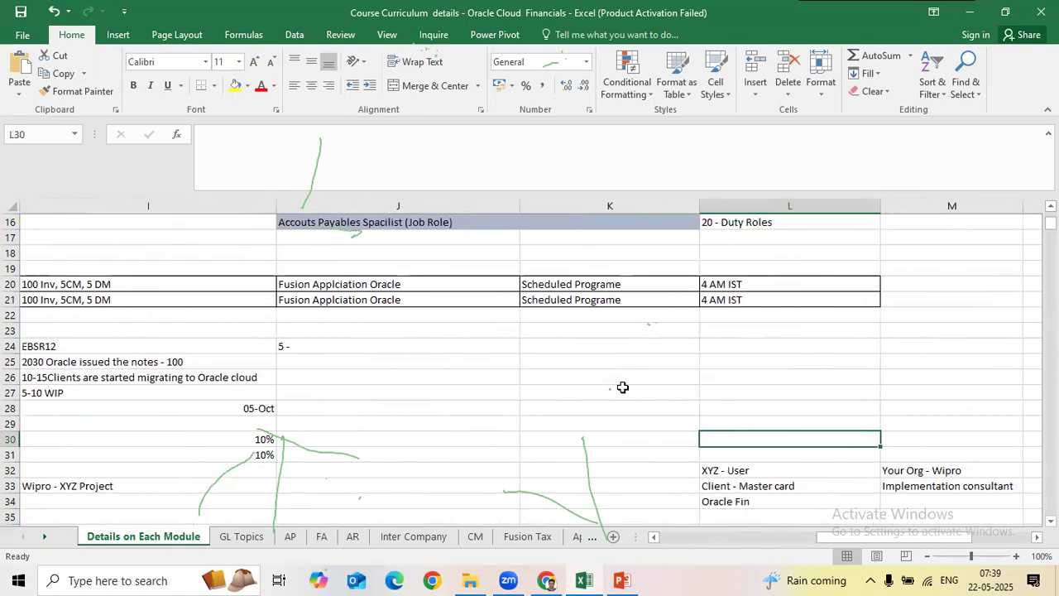
scroll(622, 387, "up", 1)
key("Right")
key("Right")
scroll(801, 366, "up", 3)
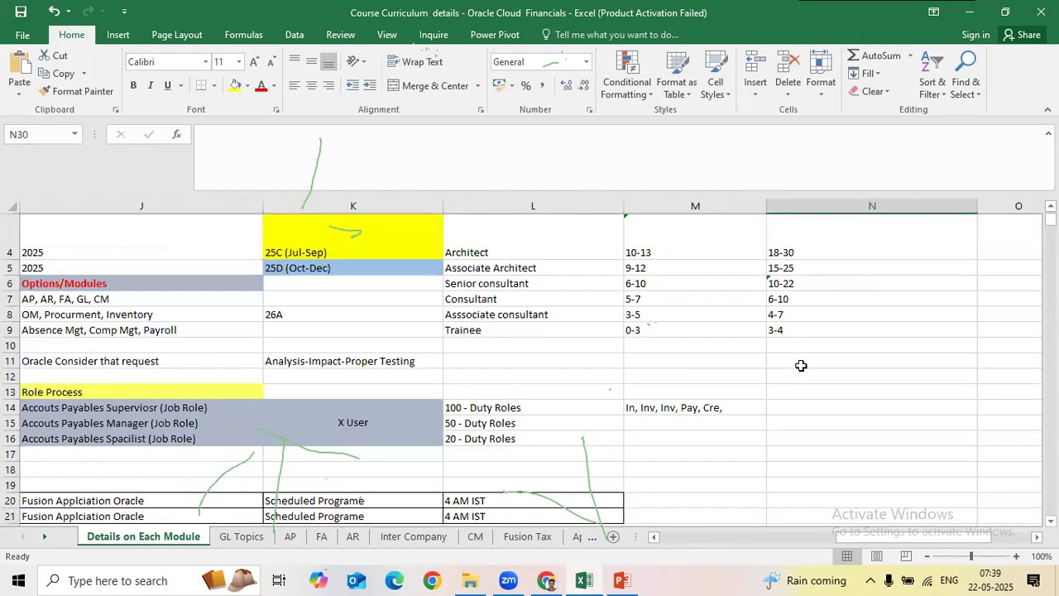
left_click(801, 366)
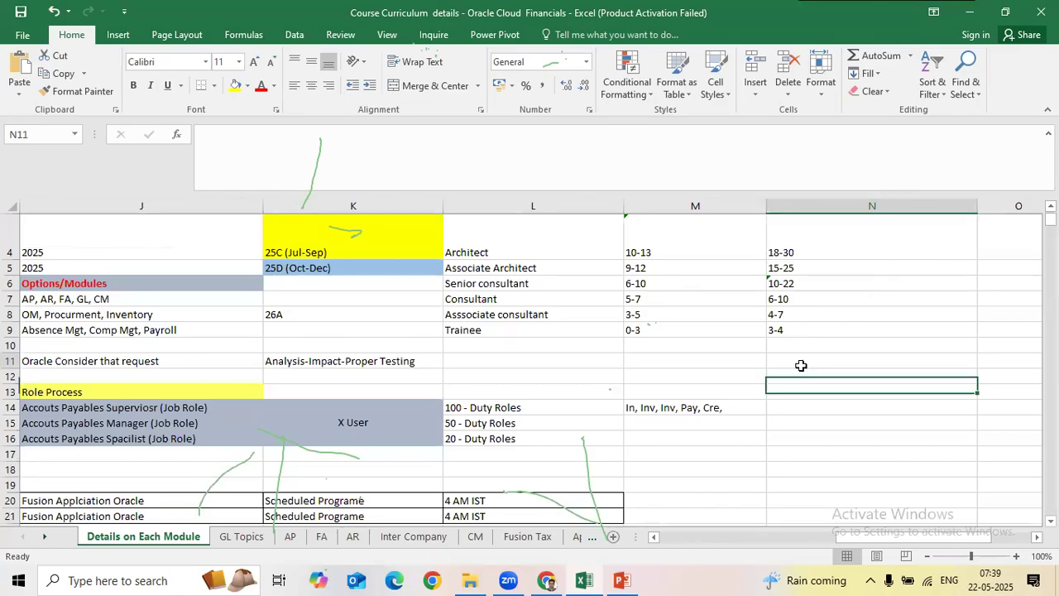
key("Right")
scroll(343, 433, "up", 1)
Step: Read release quarters 25A (Jan-Mar), 25B (Apr-Jun) and 25C (Jul-Sep) in K2–K4
left_click(59, 286)
key("Left")
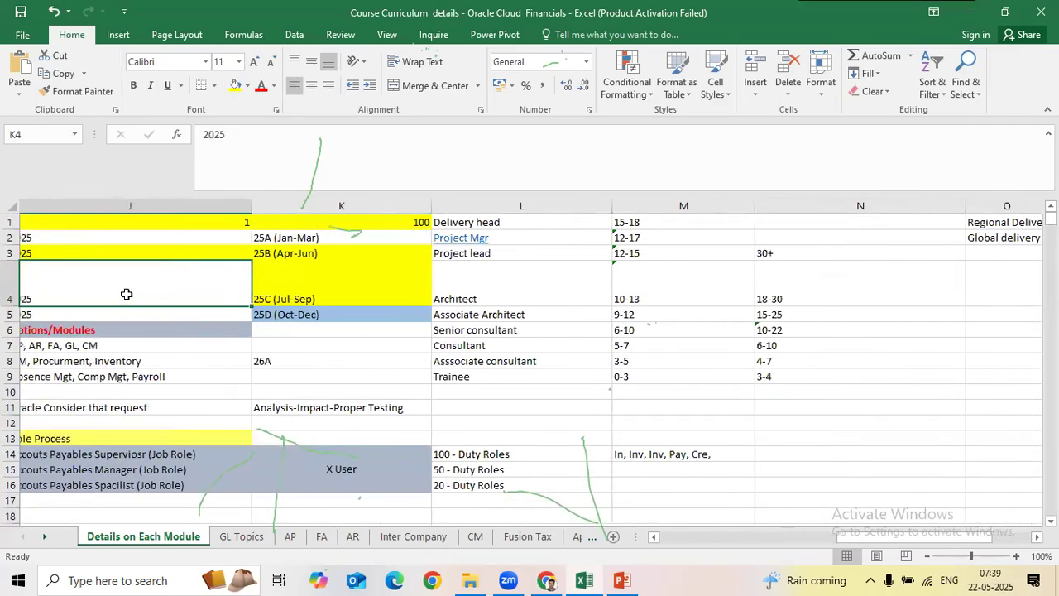
left_click(348, 328)
left_click(351, 235)
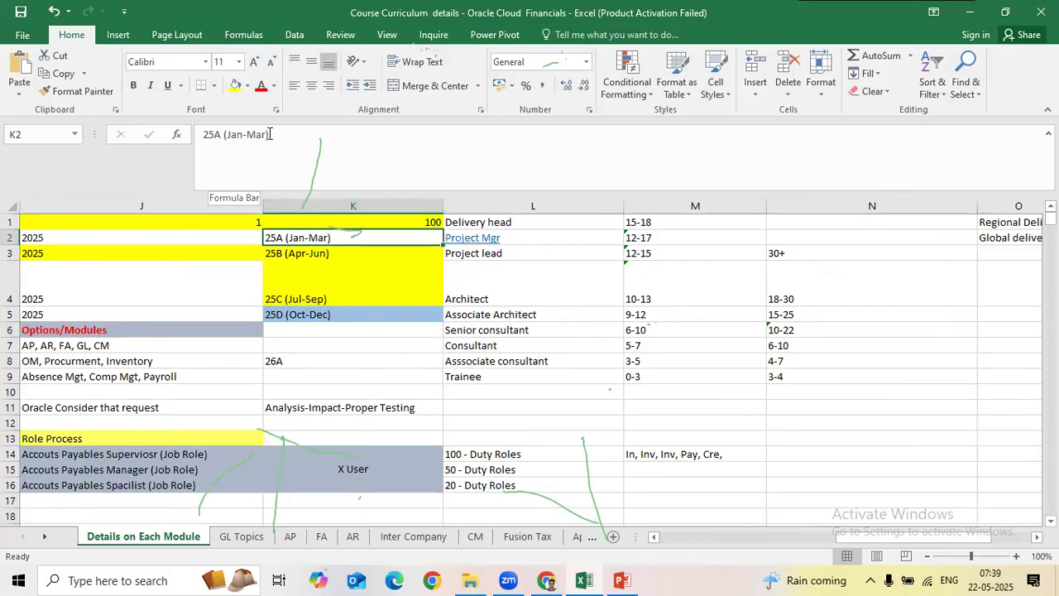
left_click(332, 264)
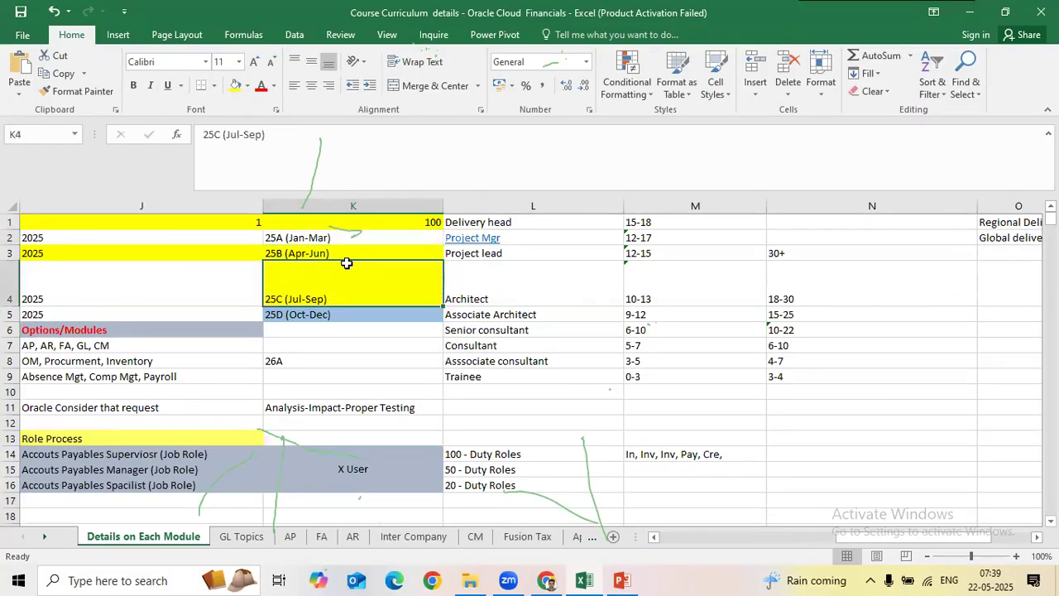
left_click(343, 253)
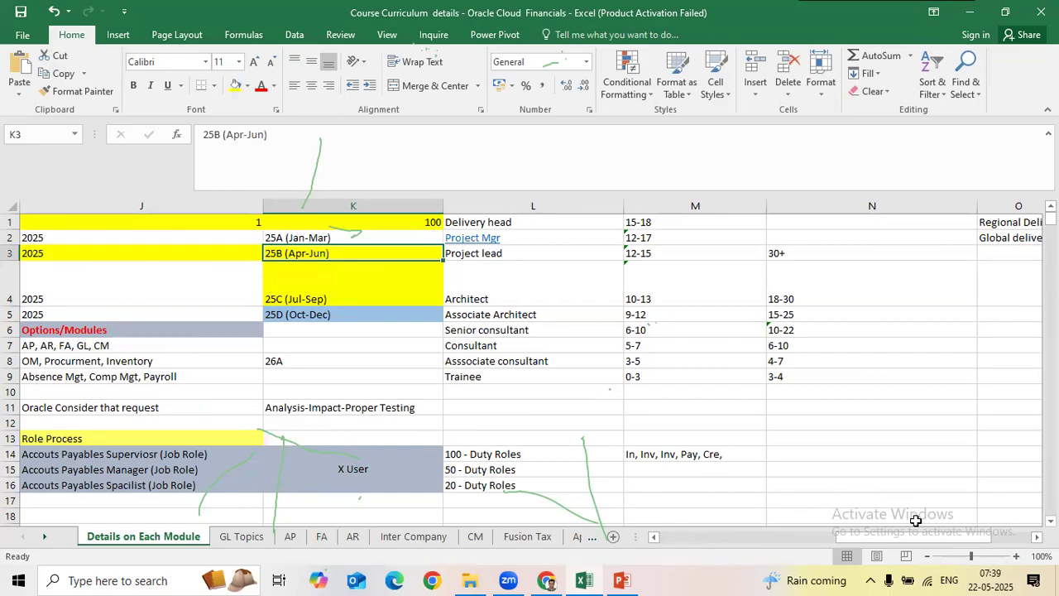
key("alt+Tab")
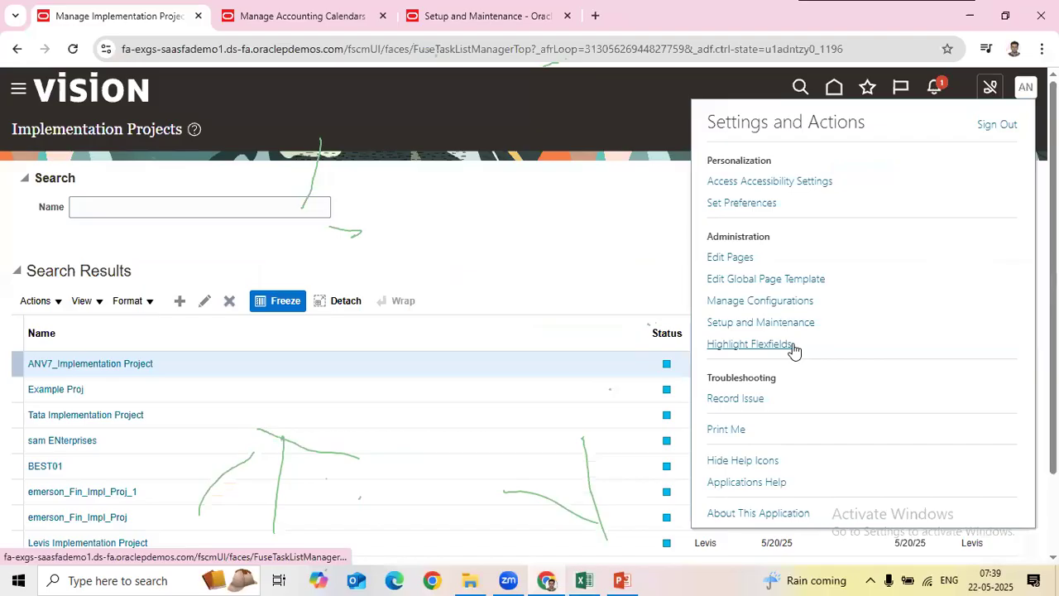
Step: Show the About This Application details for release 25B and compare it with Excel's 25D quarter
left_click(746, 514)
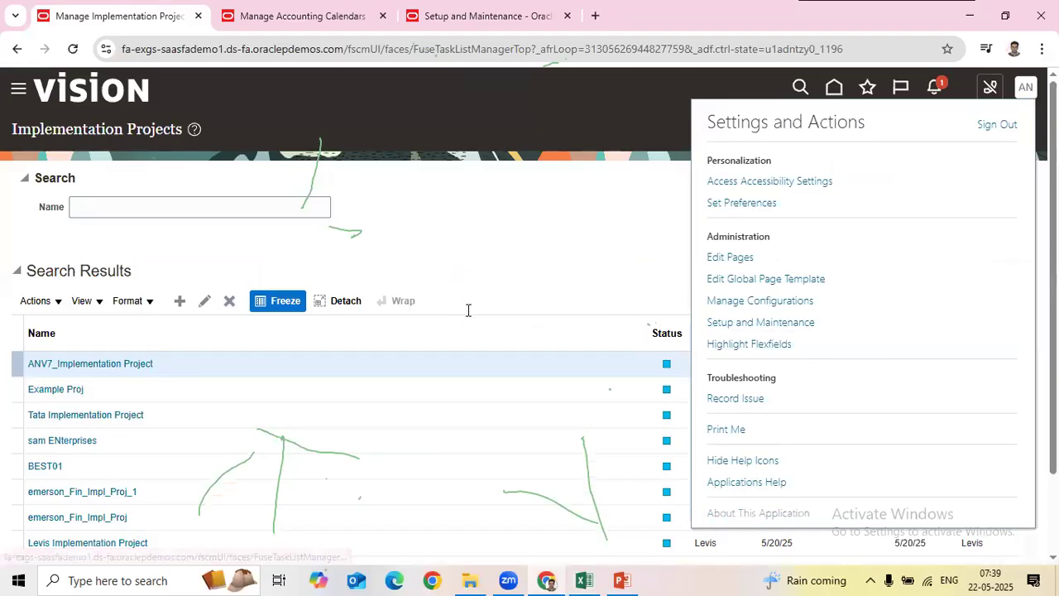
left_click_drag(480, 255, 471, 254)
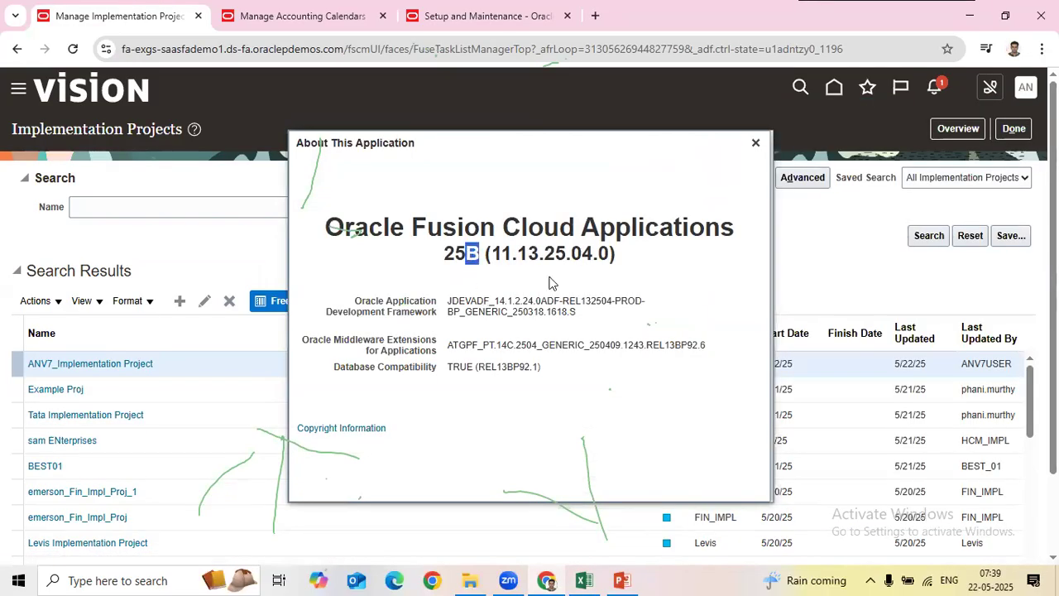
key("alt+Tab")
left_click(280, 312)
key("alt+Tab")
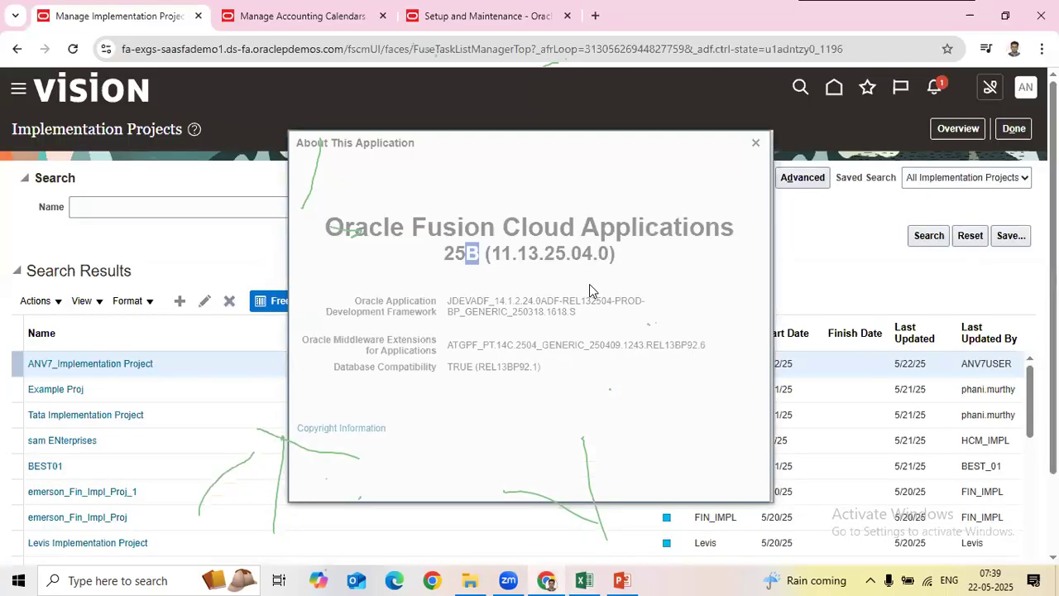
key("alt+Tab")
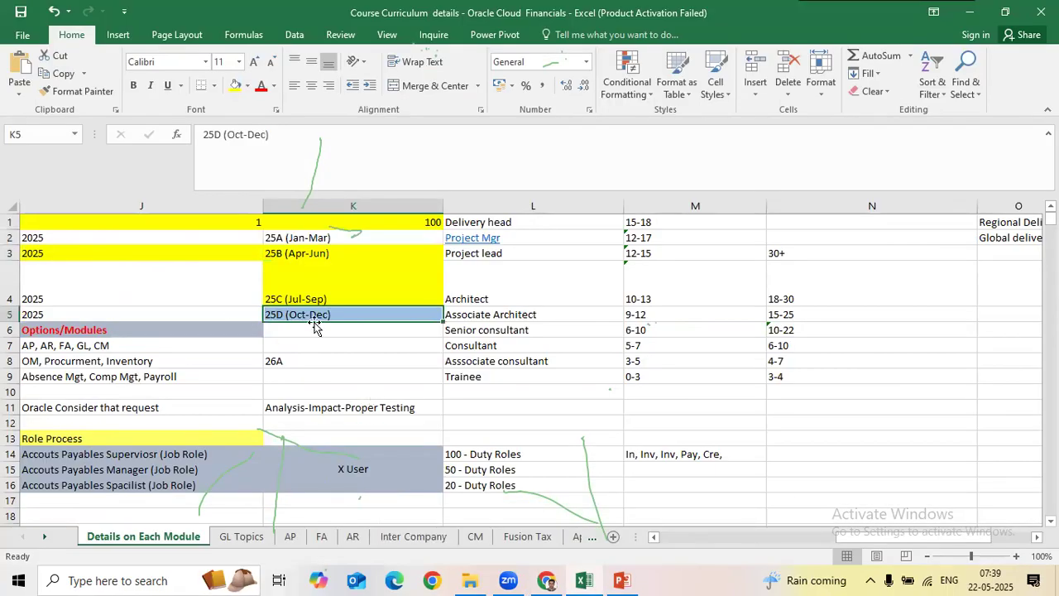
Step: Select the quarterly releases 25A through 25D in the spreadsheet to review them together
left_click_drag(329, 240, 313, 313)
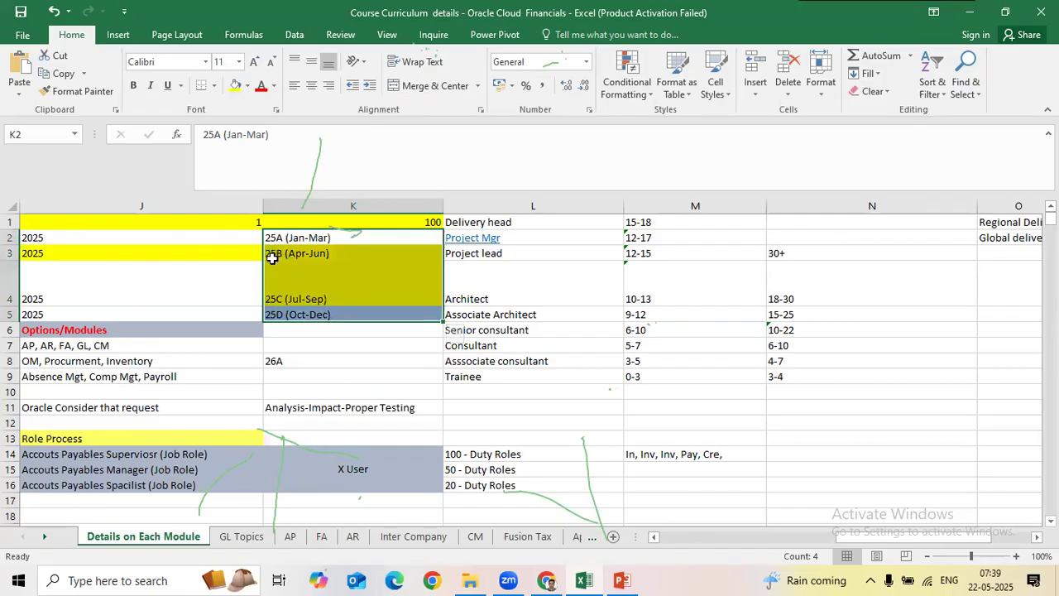
left_click_drag(310, 239, 310, 315)
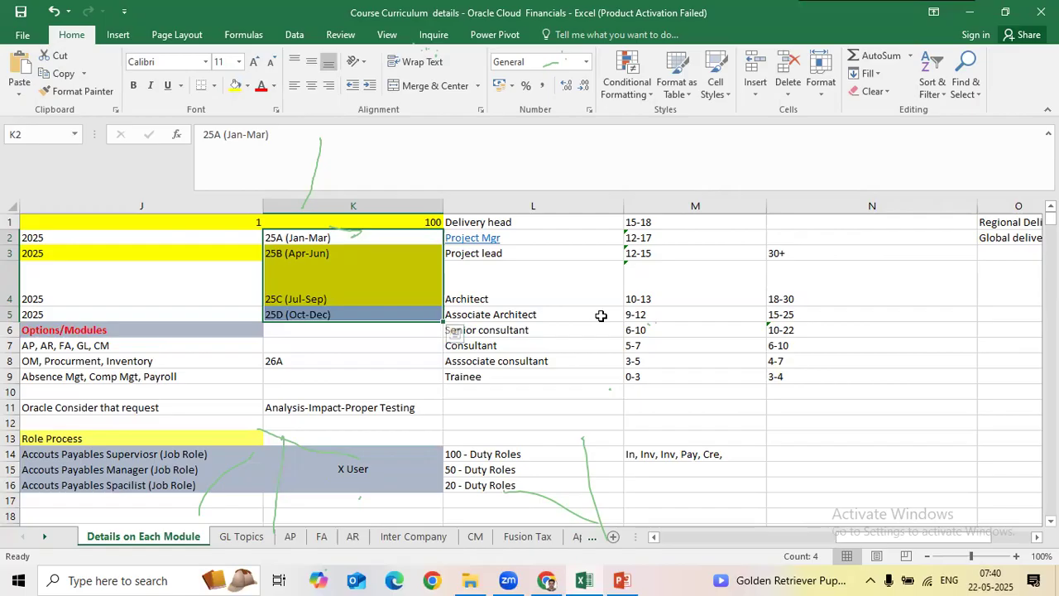
left_click(497, 331)
left_click_drag(401, 240, 419, 312)
key("alt+Tab")
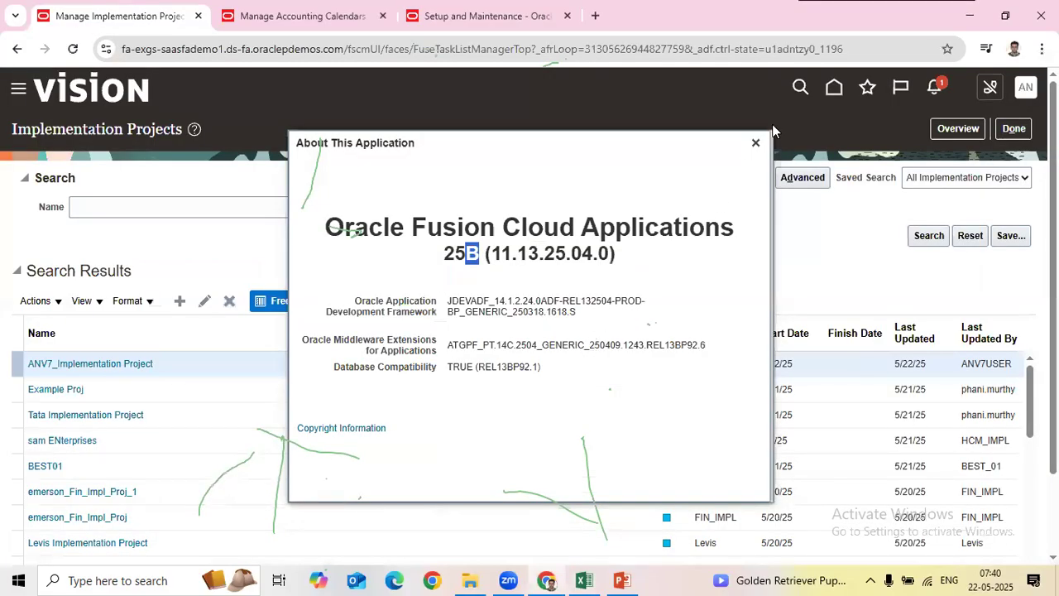
Step: Close the About This Application dialog, returning to the Implementation Projects list
left_click(756, 142)
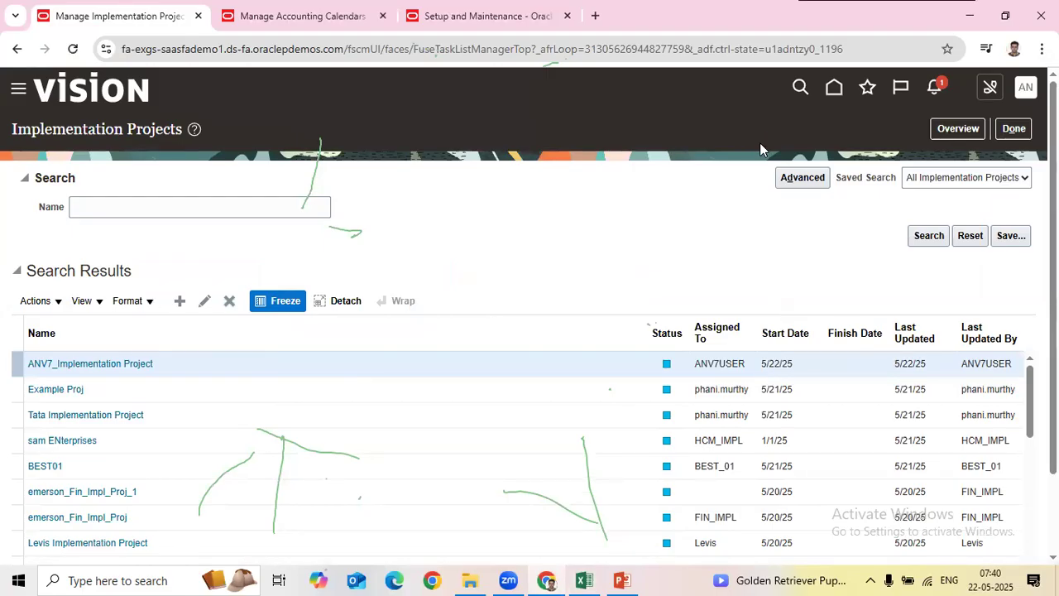
key("alt+Tab")
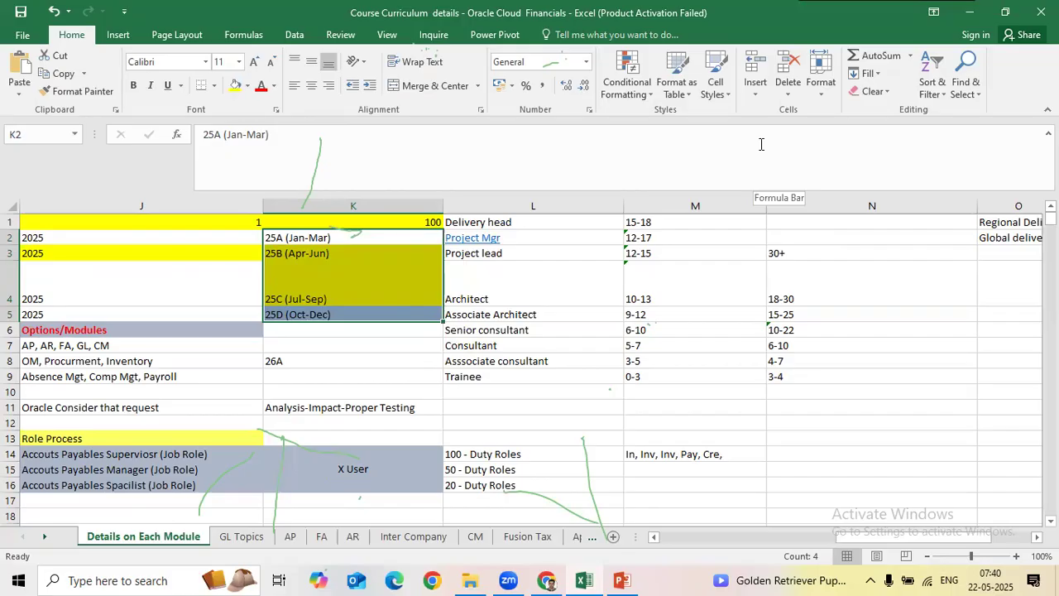
Step: Mark the Checking Version update topic as Done, dated 21-05-2025
key("Home")
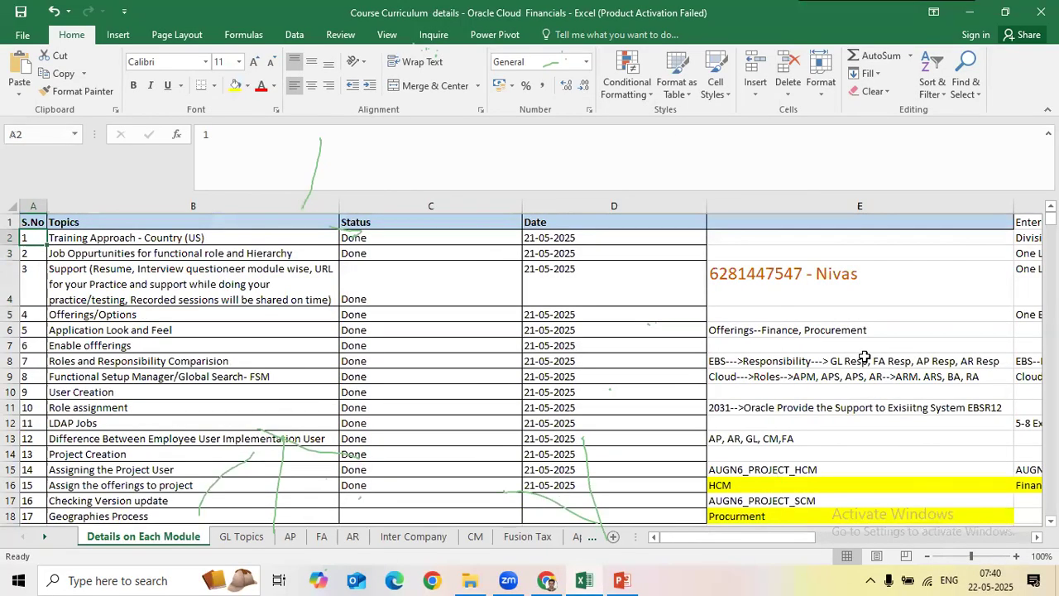
scroll(650, 339, "down", 2)
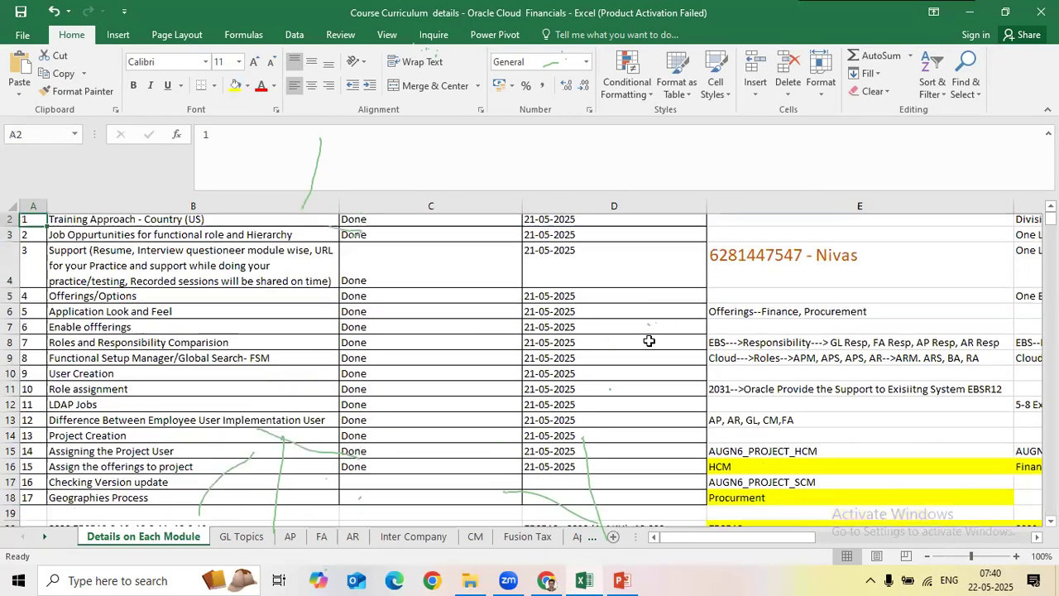
left_click(403, 456)
key("ctrl+d")
key("Right")
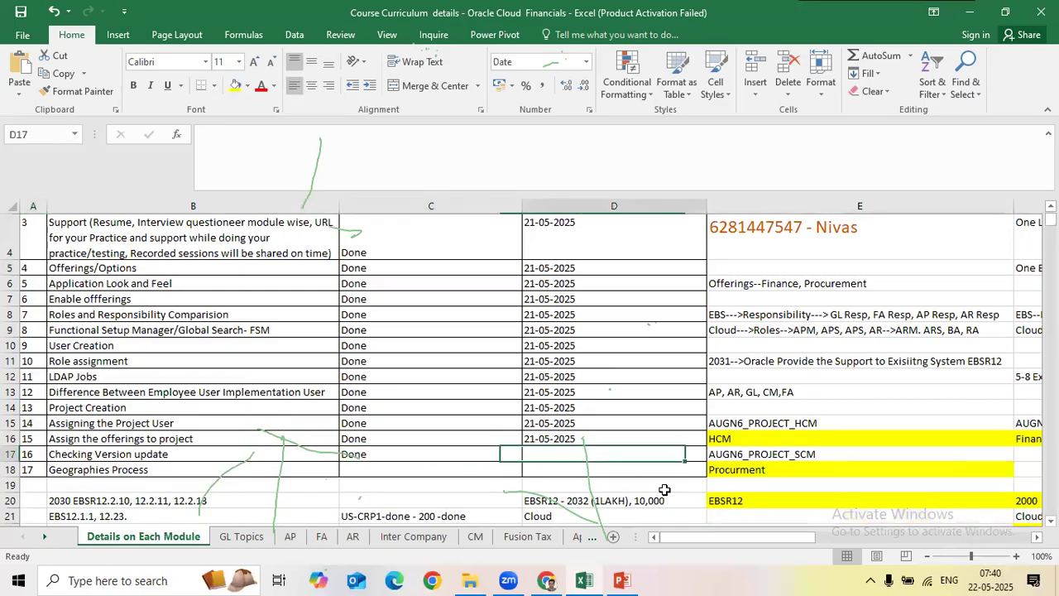
key("ctrl+d")
key("alt+Tab")
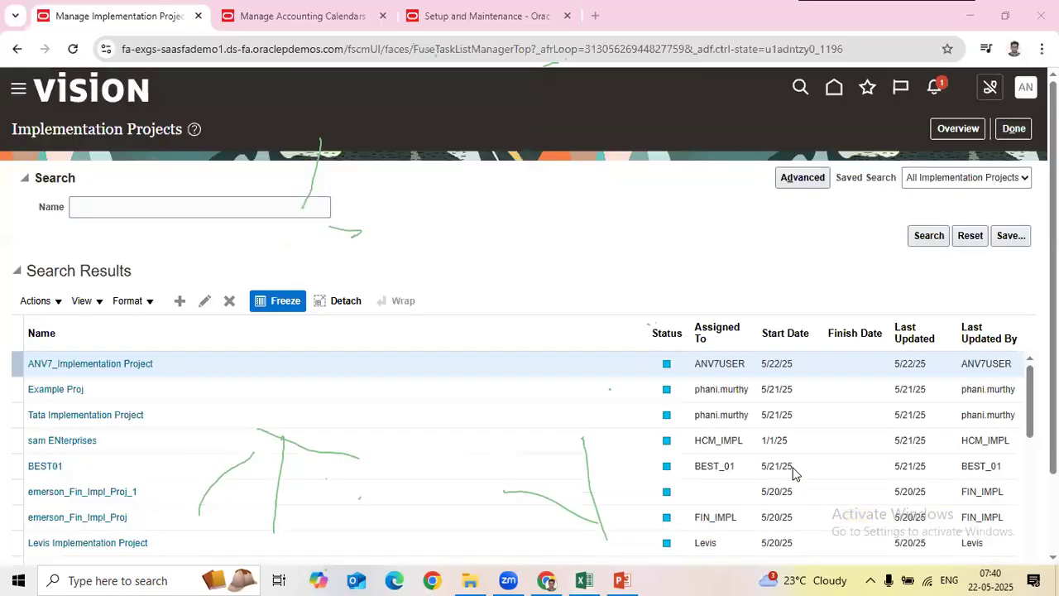
left_click(1027, 92)
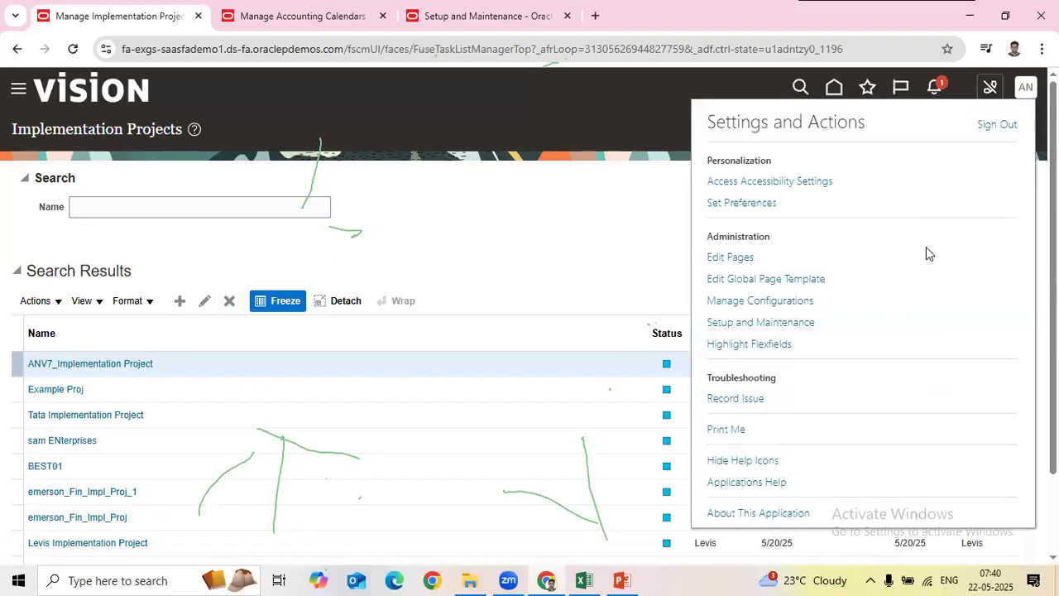
left_click(773, 514)
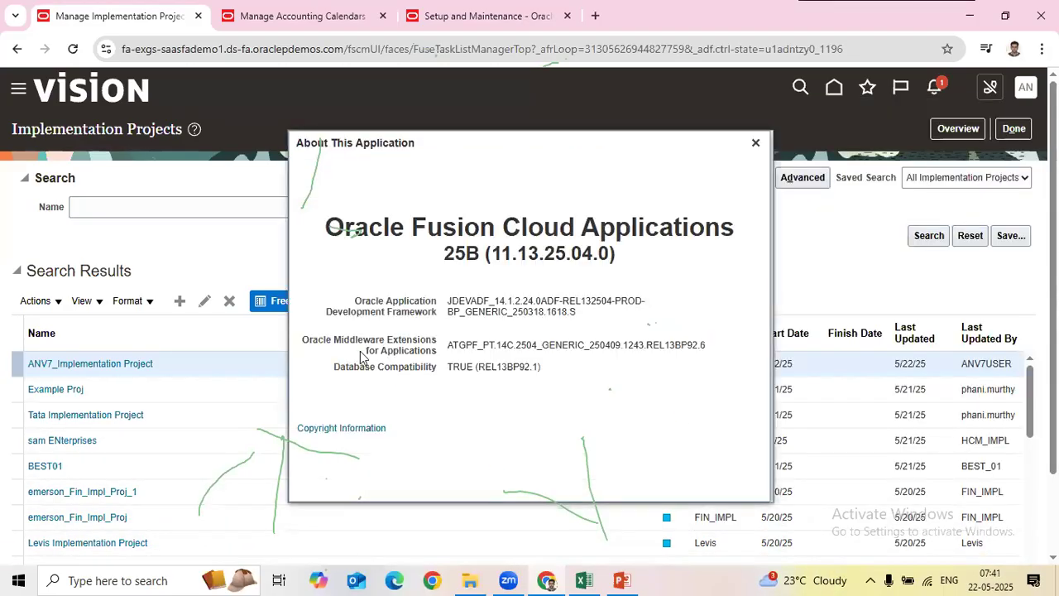
left_click_drag(461, 259, 475, 256)
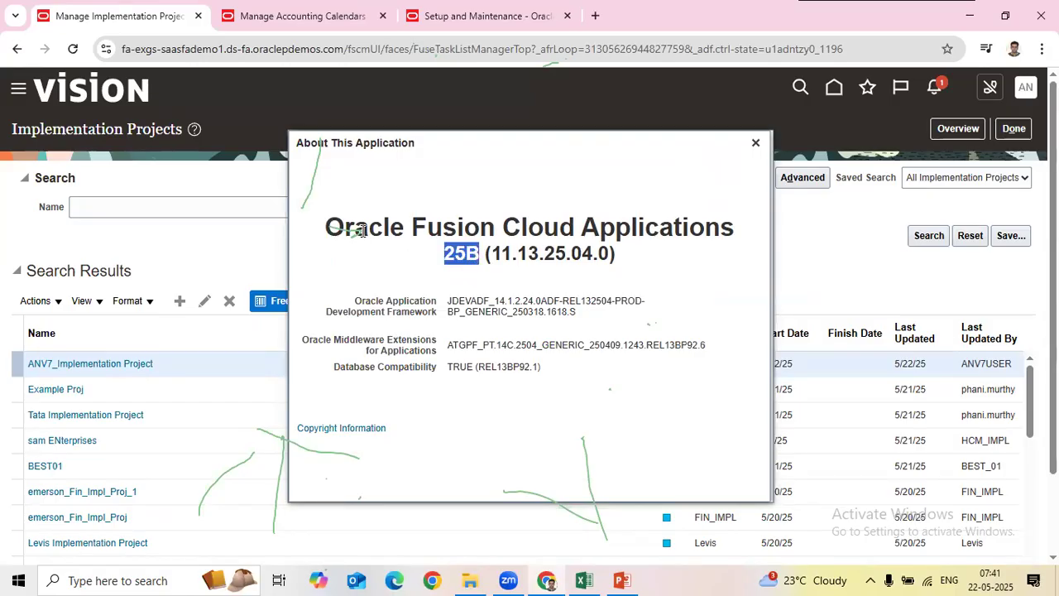
left_click_drag(363, 231, 692, 232)
left_click(755, 144)
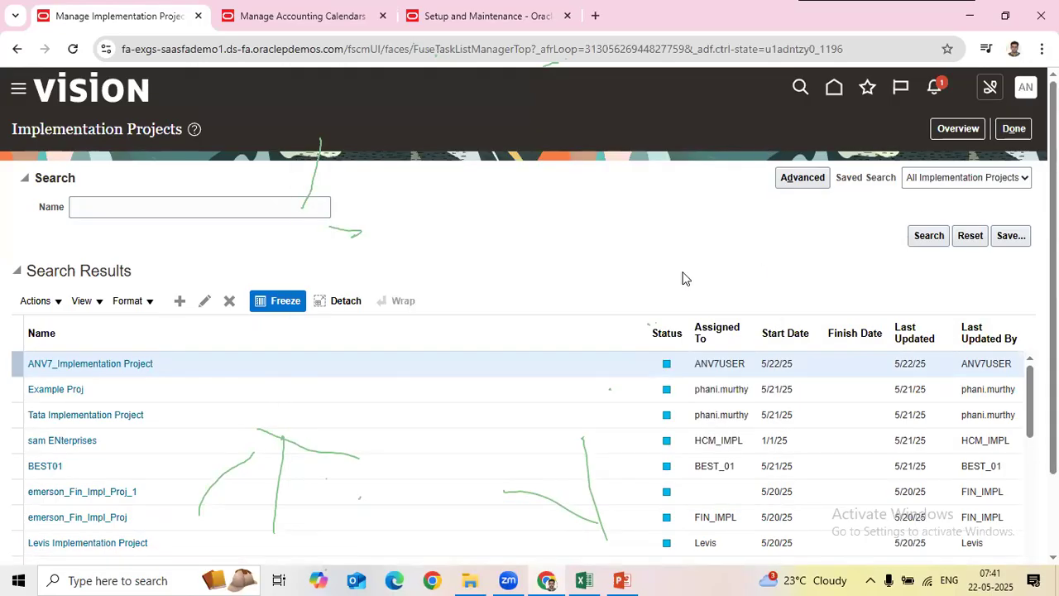
key("alt+Tab")
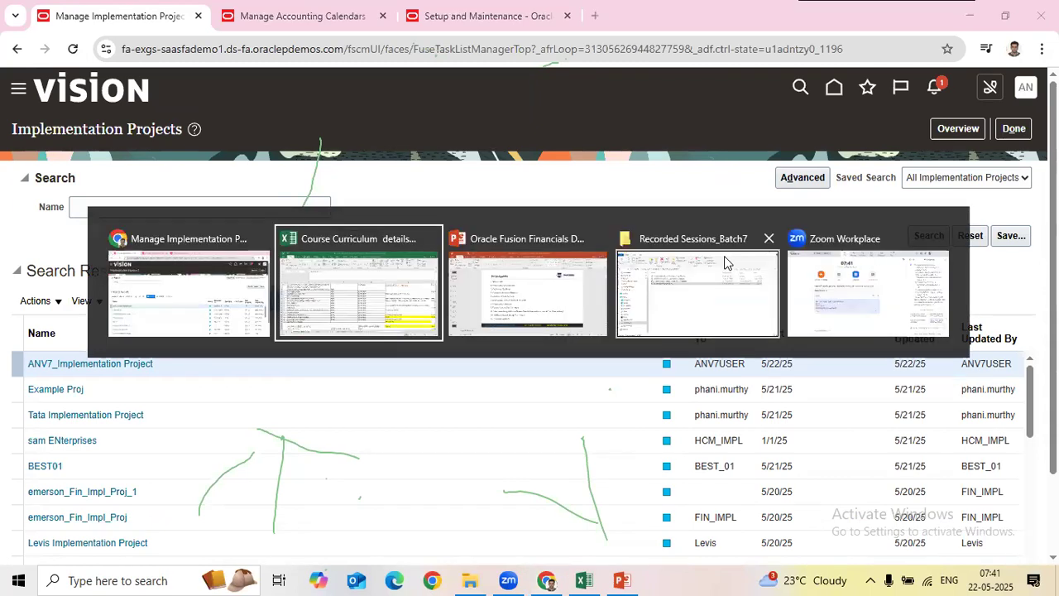
Step: Save the Course Curriculum details workbook with Ctrl+S
key("Left")
key("ctrl+s")
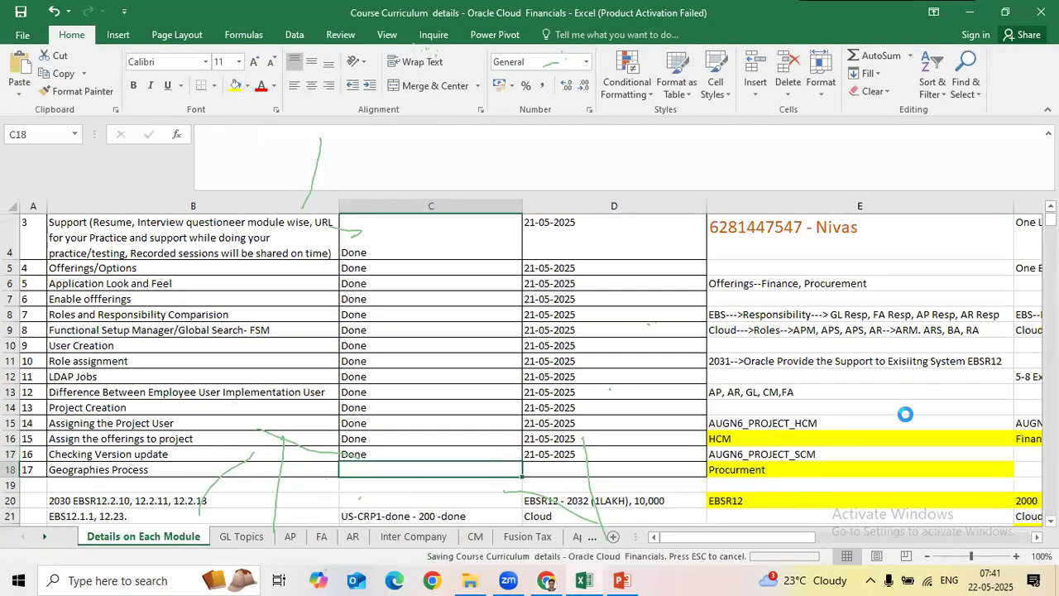
left_click(841, 380)
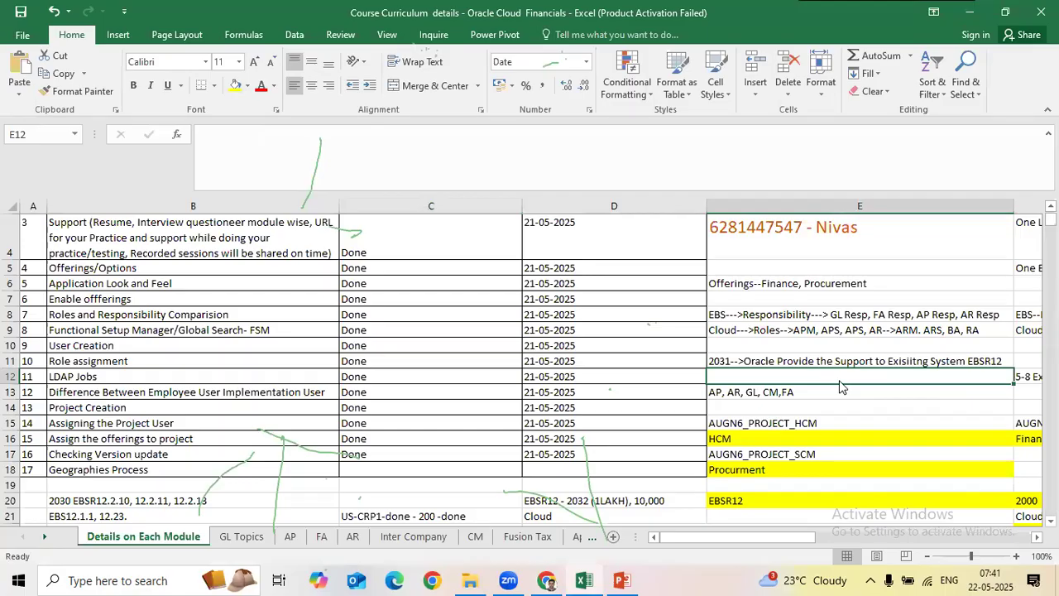
key("alt+Tab")
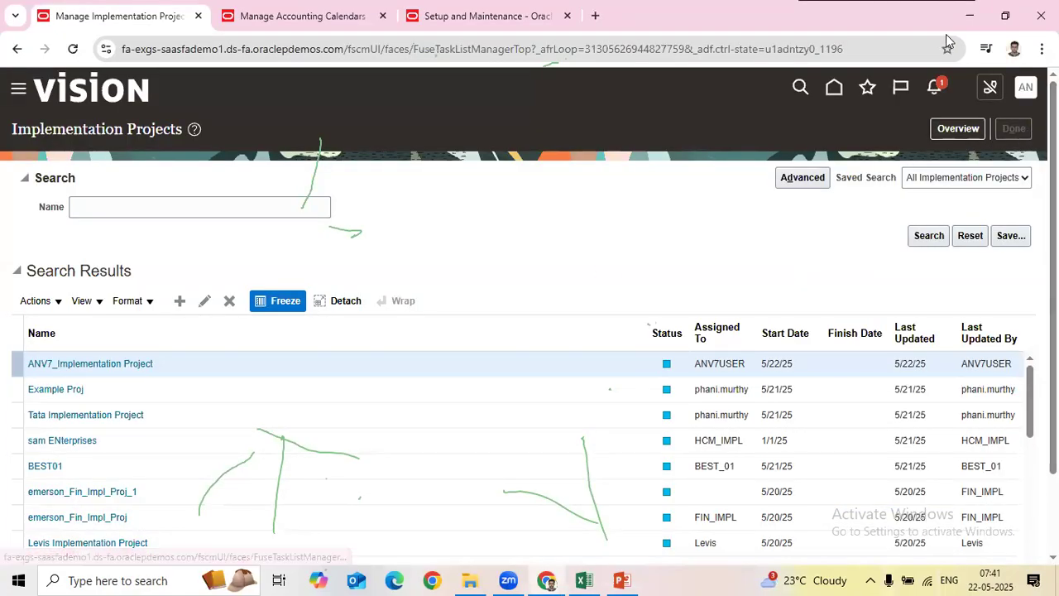
Step: Open the Financials setup in Setup and Maintenance, then show Excel's GL Topics sheet
left_click(1027, 91)
left_click(561, 181)
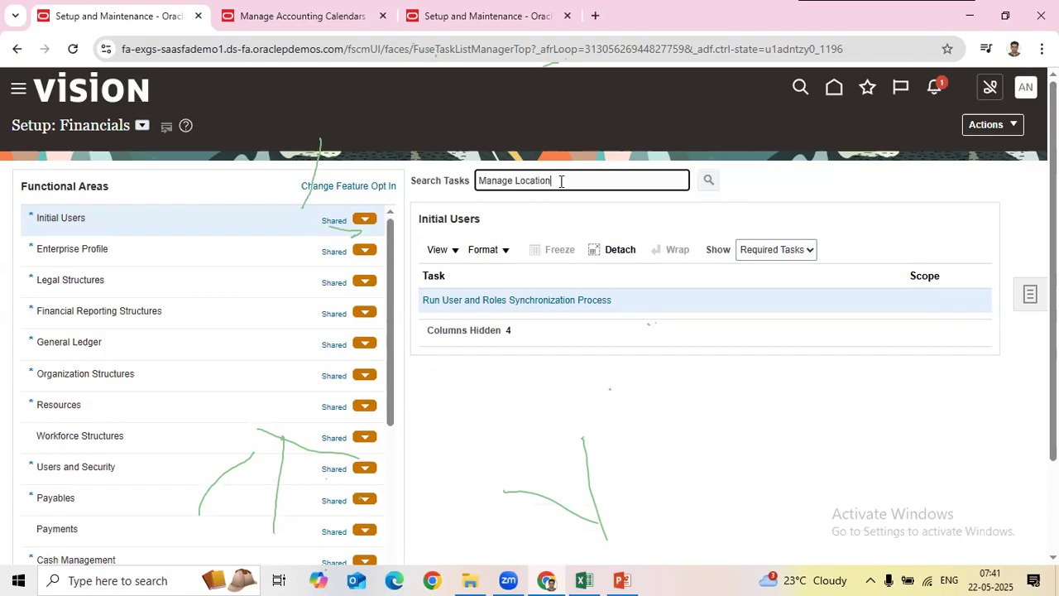
left_click(585, 581)
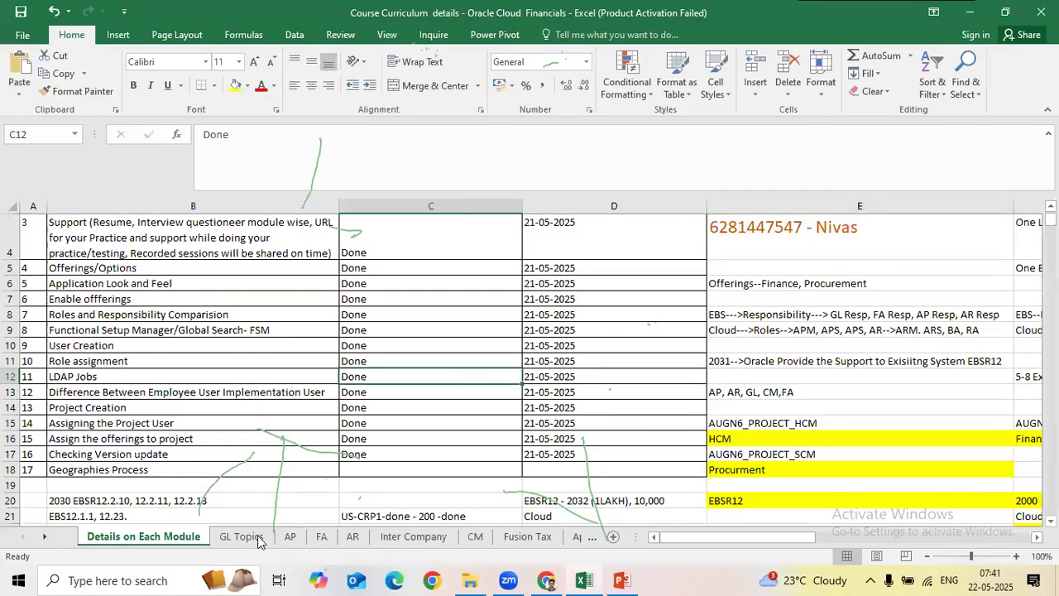
left_click(243, 537)
scroll(356, 495, "up", 3)
Step: Select the task names in column C on the GL Topics, AP and FA sheets
left_click_drag(475, 239, 500, 475)
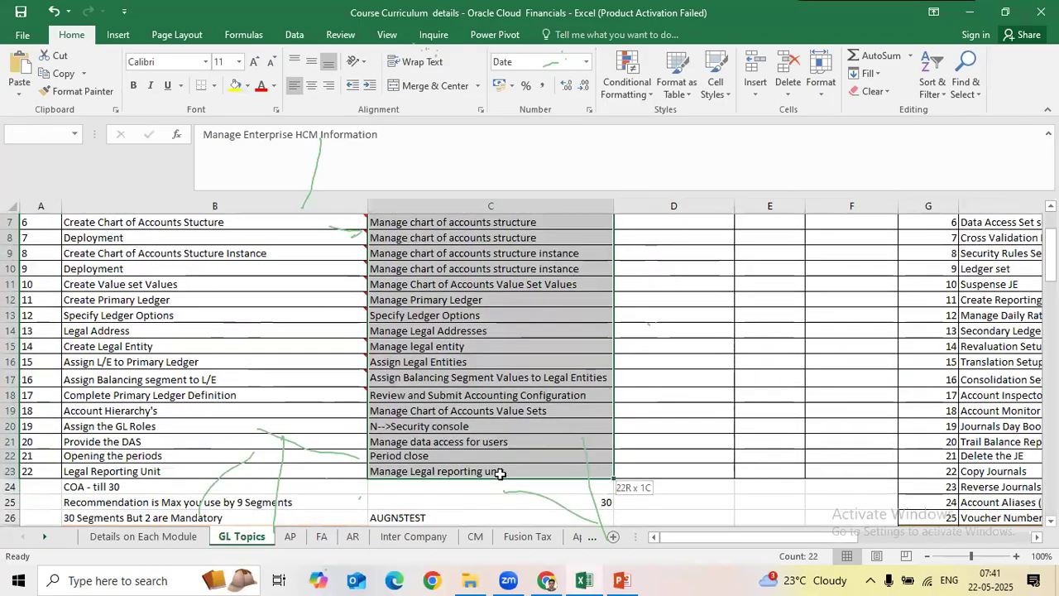
left_click(291, 537)
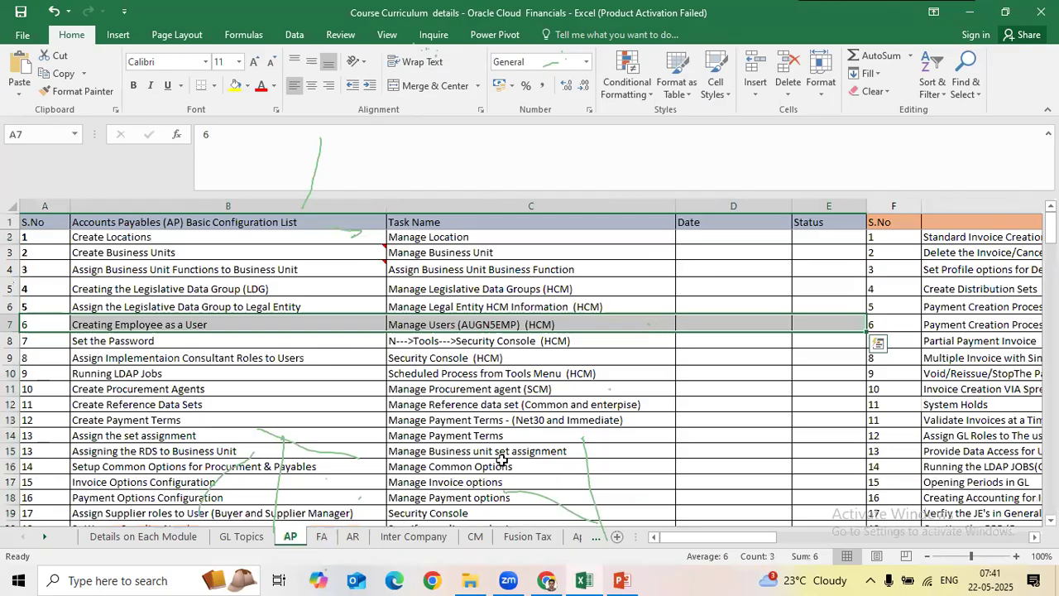
left_click(502, 439)
left_click_drag(492, 237, 489, 508)
left_click_drag(498, 463, 498, 464)
left_click(321, 538)
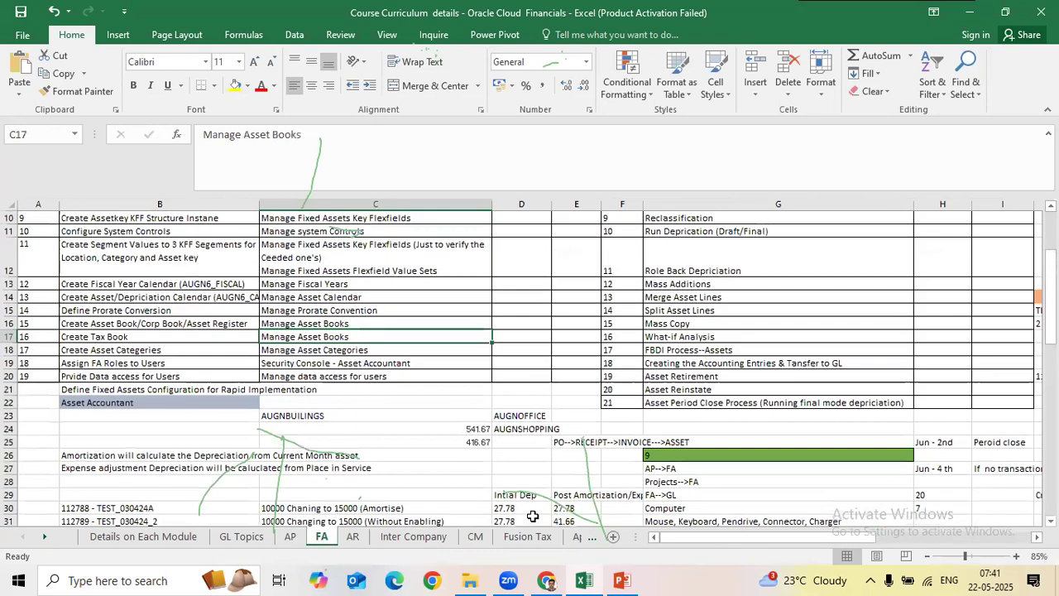
left_click_drag(409, 233, 404, 484)
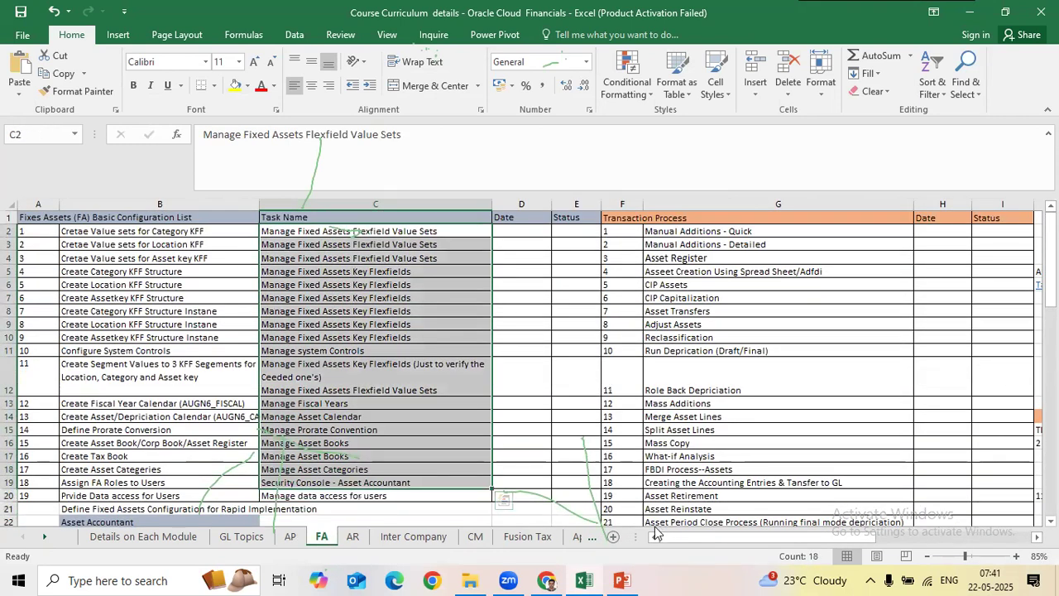
Step: On the AR sheet, highlight Manage Transaction Type and Manage Receivables Customer Profile Classes tasks
left_click(353, 536)
scroll(378, 483, "up", 4)
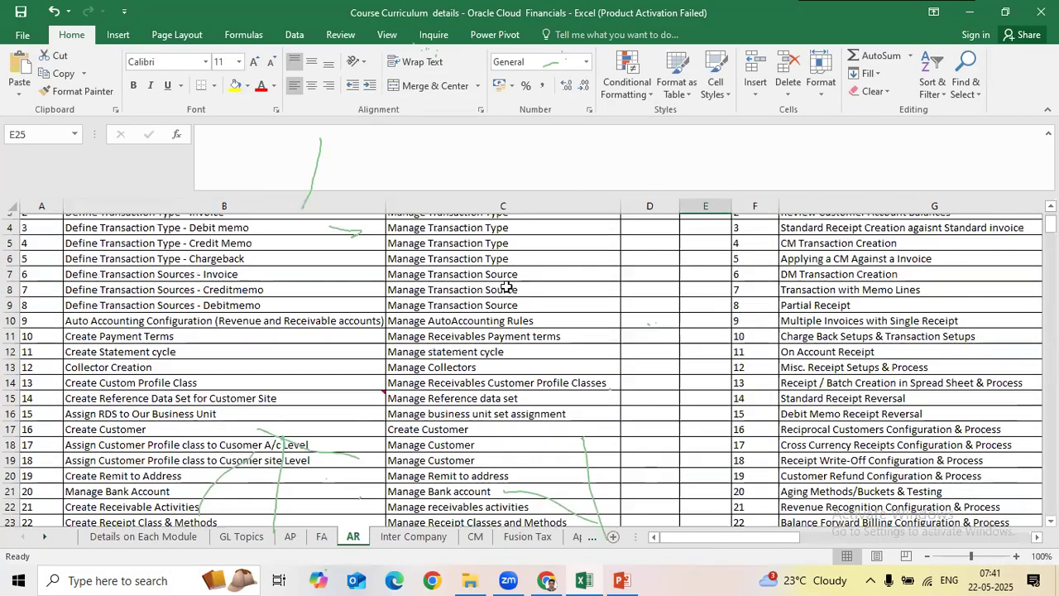
left_click_drag(493, 238, 483, 487)
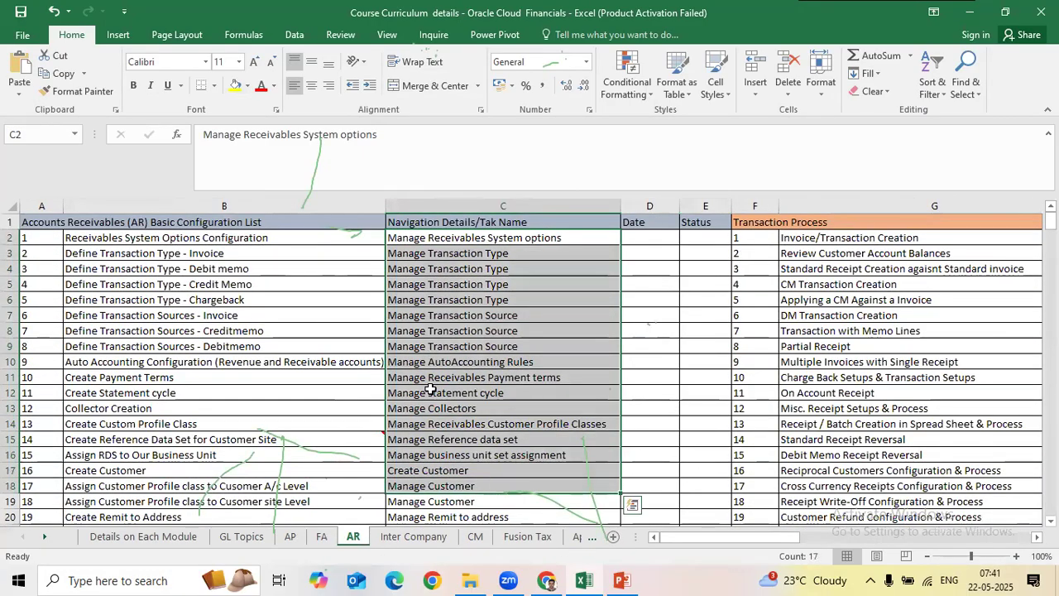
left_click(169, 253)
double_click(562, 252)
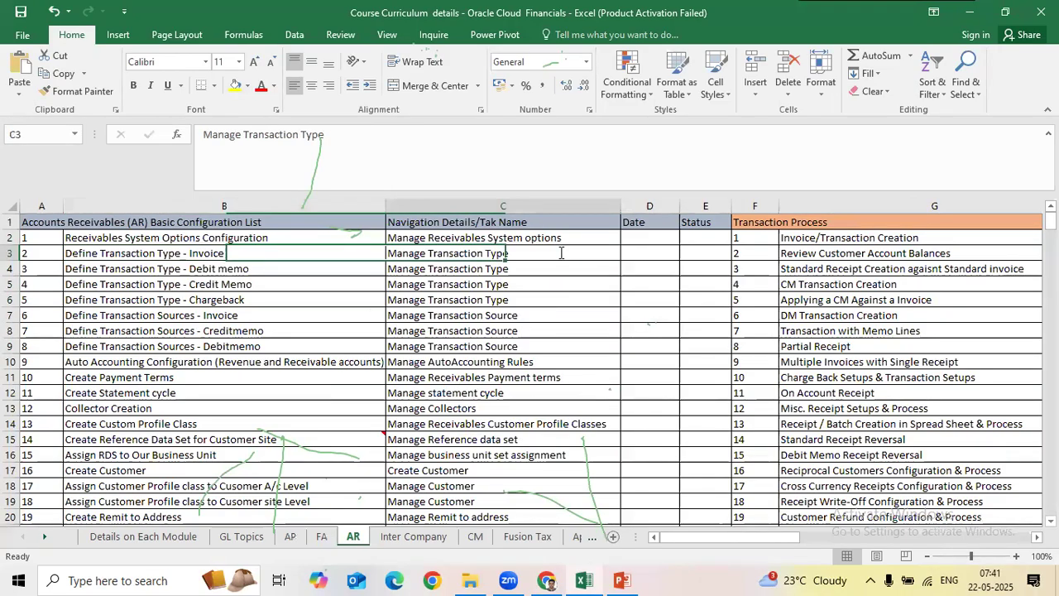
left_click_drag(561, 253, 363, 249)
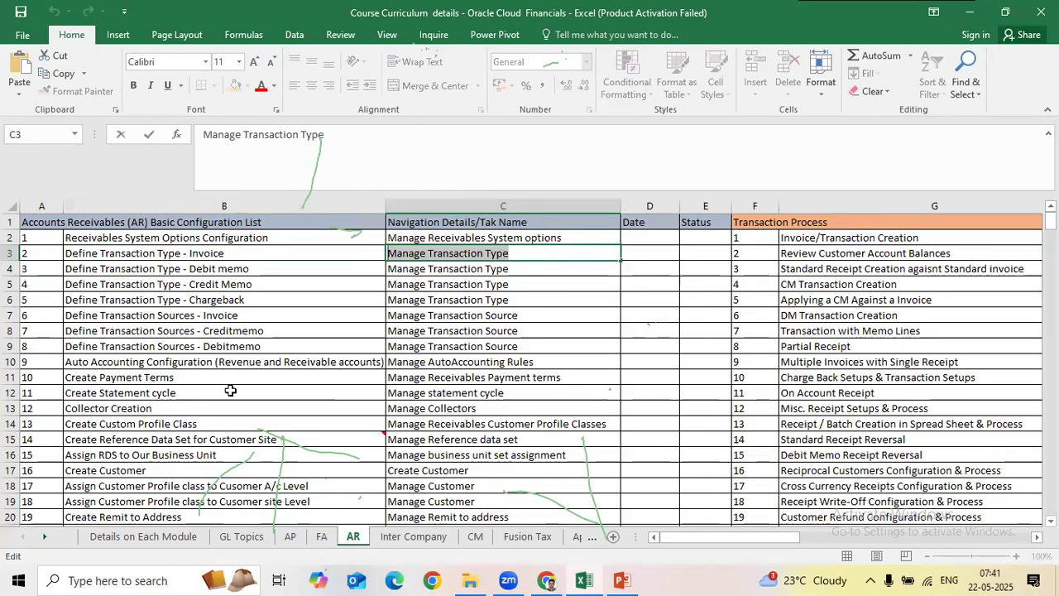
scroll(248, 463, "down", 1)
left_click(178, 377)
double_click(519, 376)
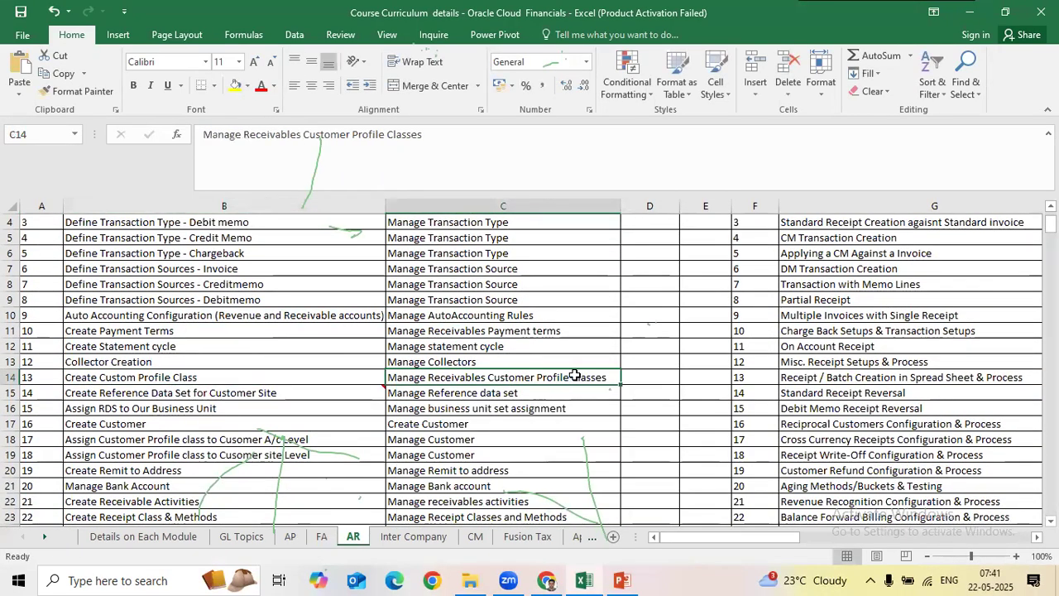
left_click_drag(458, 372, 374, 377)
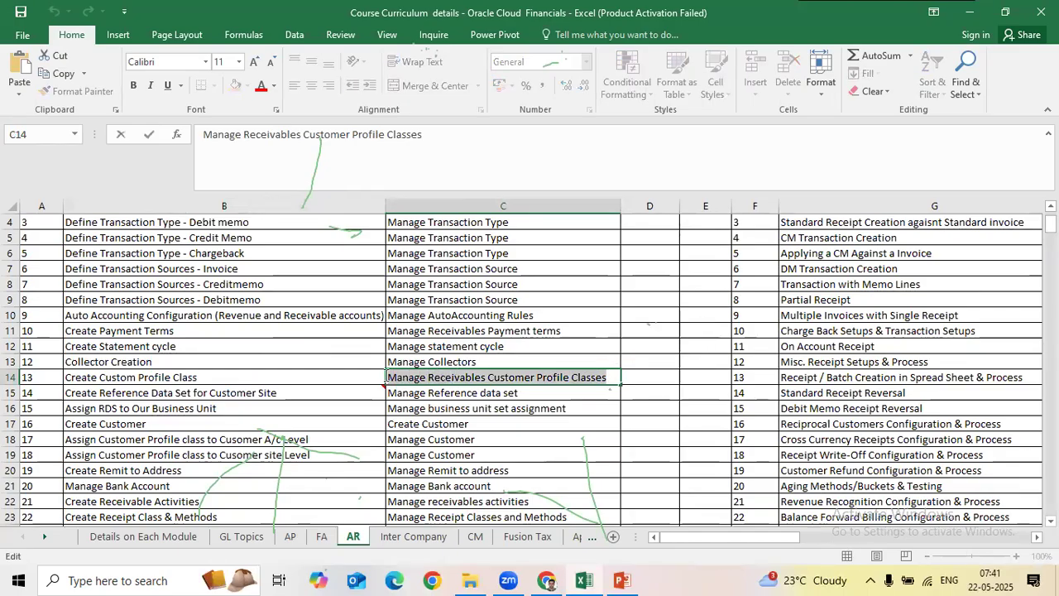
Step: Point out the Create Customer and Manage Remit to address tasks on the AR sheet
left_click(238, 413)
left_click(224, 434)
left_click(497, 425)
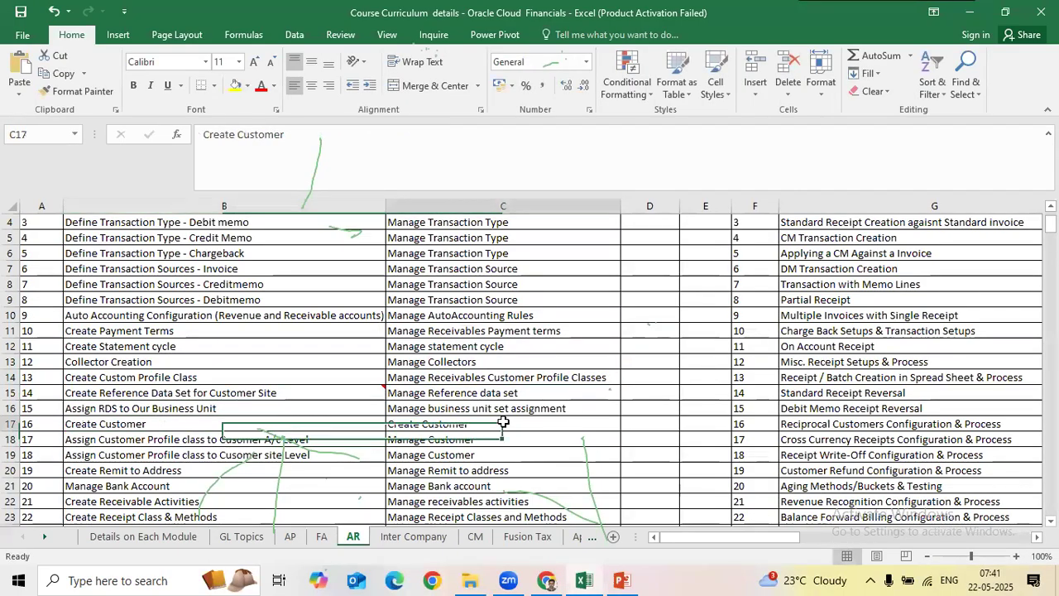
double_click(490, 422)
left_click(331, 410)
left_click(485, 470)
Step: Highlight Security Console and Receipt Classes tasks, then open Manage Locations from Oracle's results
scroll(429, 439, "down", 3)
left_click(159, 411)
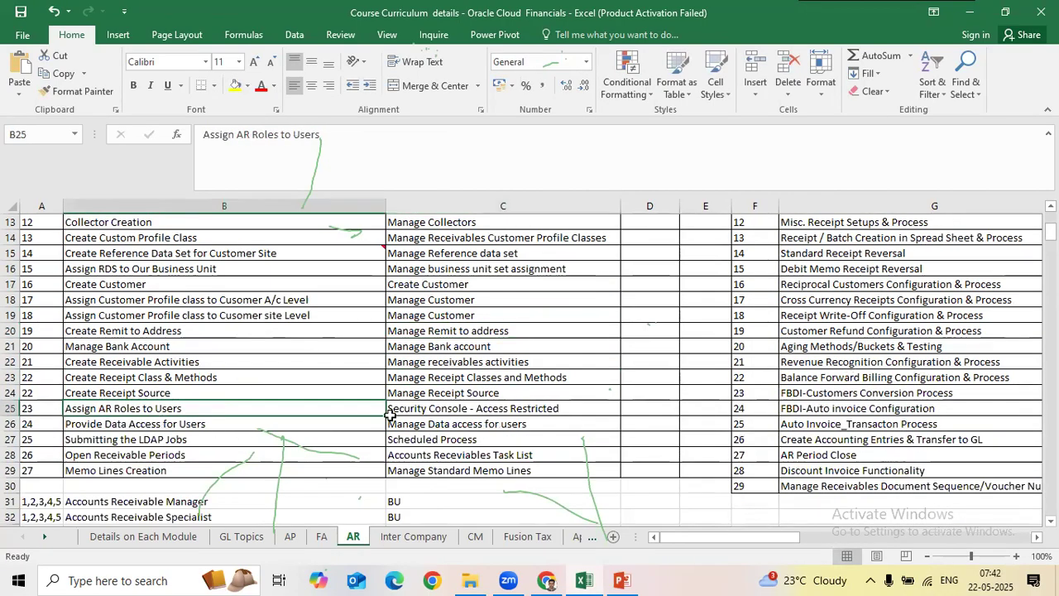
left_click(586, 406)
double_click(601, 407)
left_click_drag(600, 406, 384, 408)
left_click(382, 408)
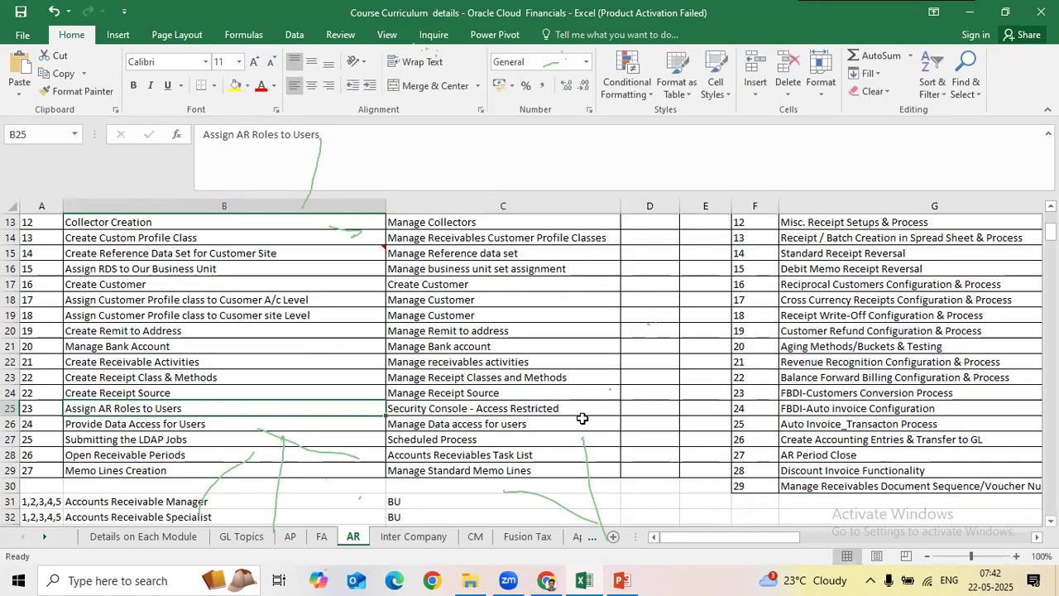
left_click(494, 377)
scroll(495, 378, "up", 3)
scroll(497, 376, "up", 1)
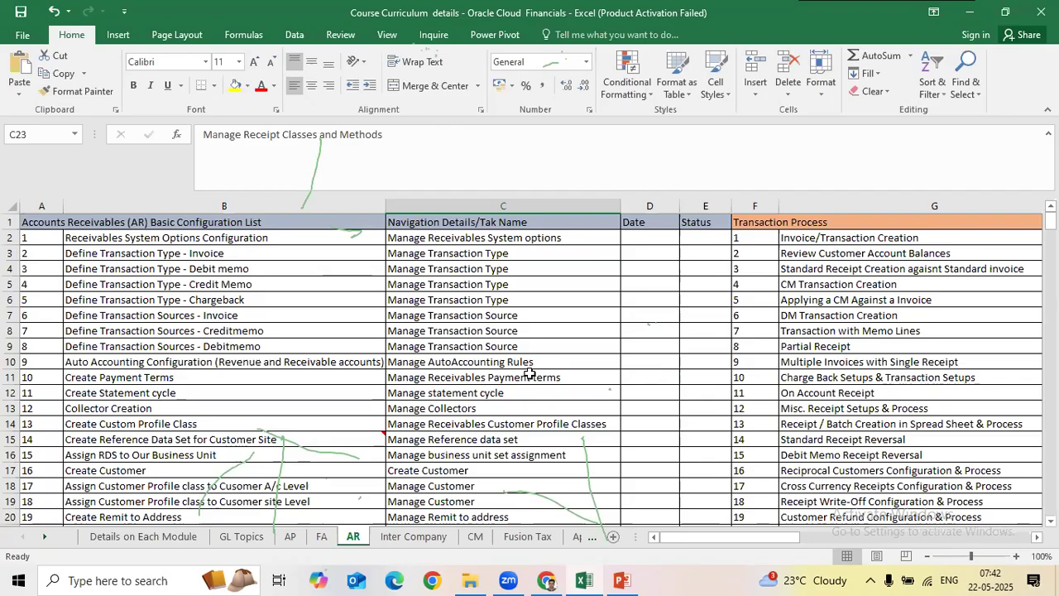
key("alt+Tab")
left_click(304, 313)
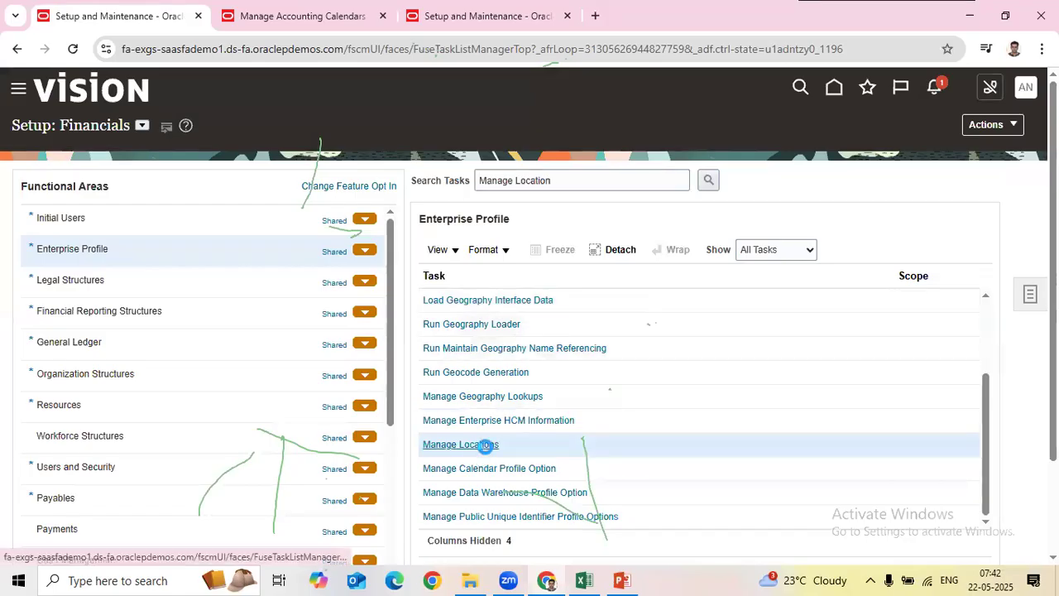
Step: Create a new location from Manage Locations, opening the blank Create Location form
left_click(485, 444)
left_click_drag(548, 183, 473, 182)
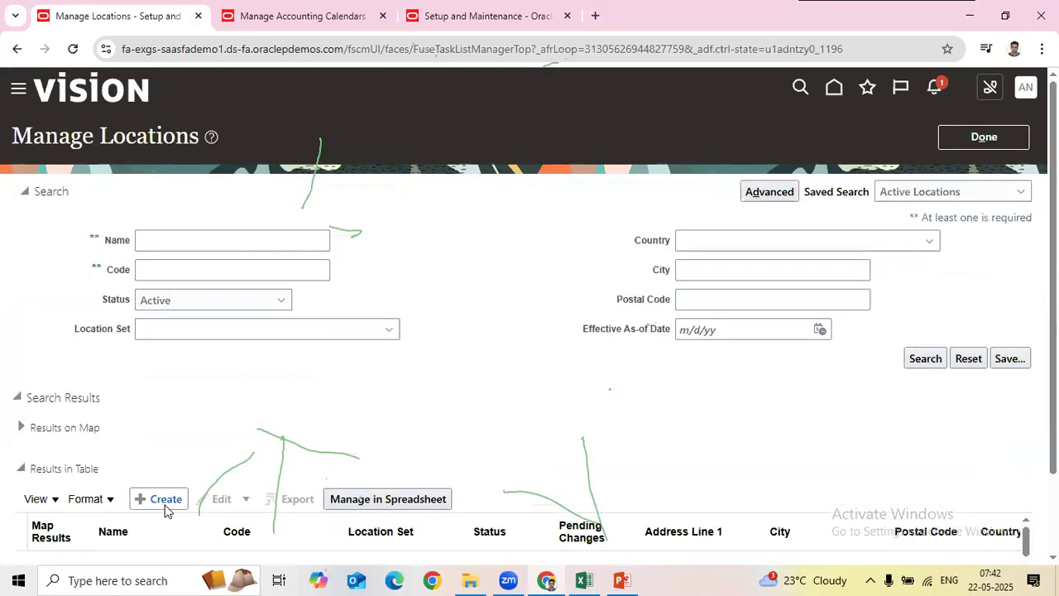
left_click(208, 246)
left_click(166, 499)
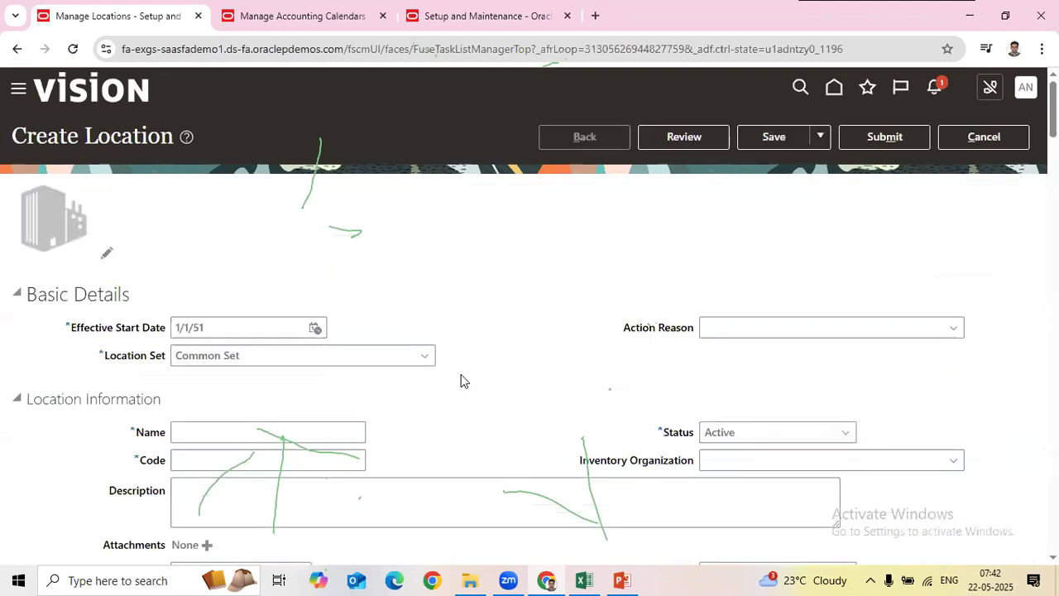
scroll(253, 373, "down", 1)
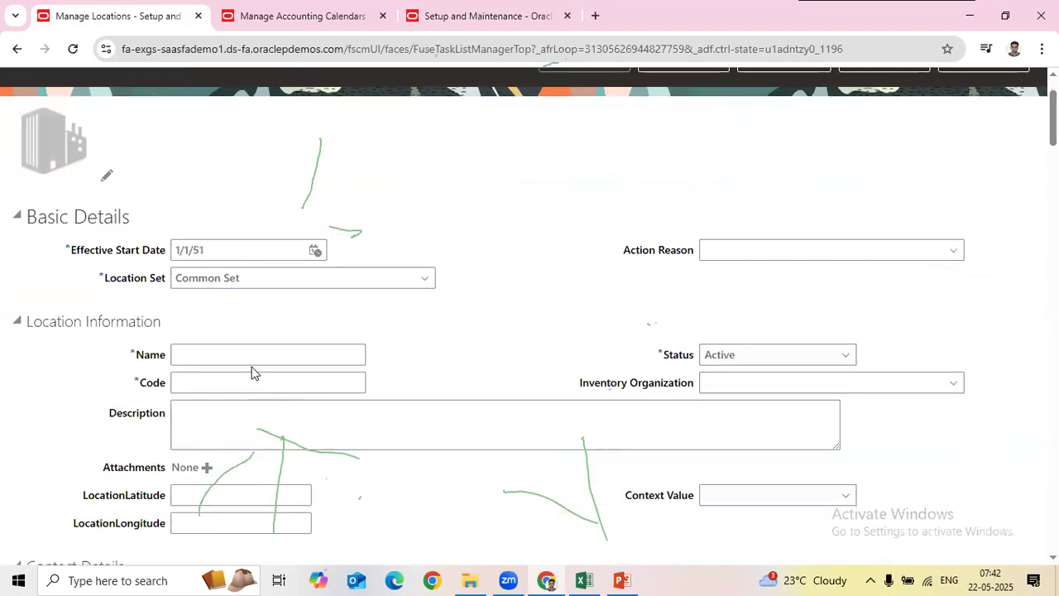
Step: Name the location TEST-Location and reuse that name as its code and description
left_click(258, 357)
type("TEST-Location")
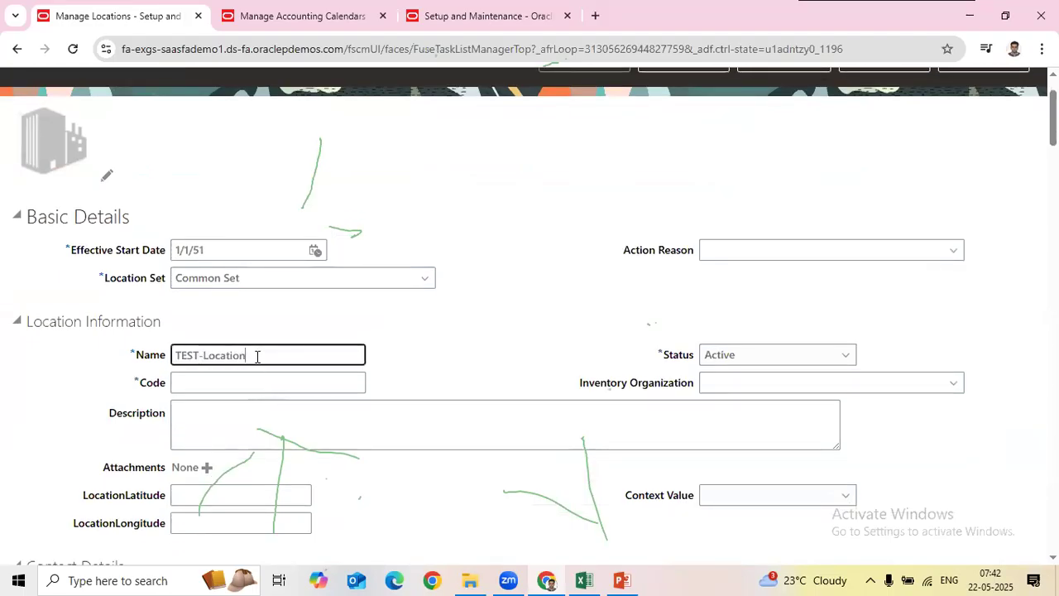
key("ctrl+a")
key("ctrl+c")
left_click(215, 383)
key("ctrl+v")
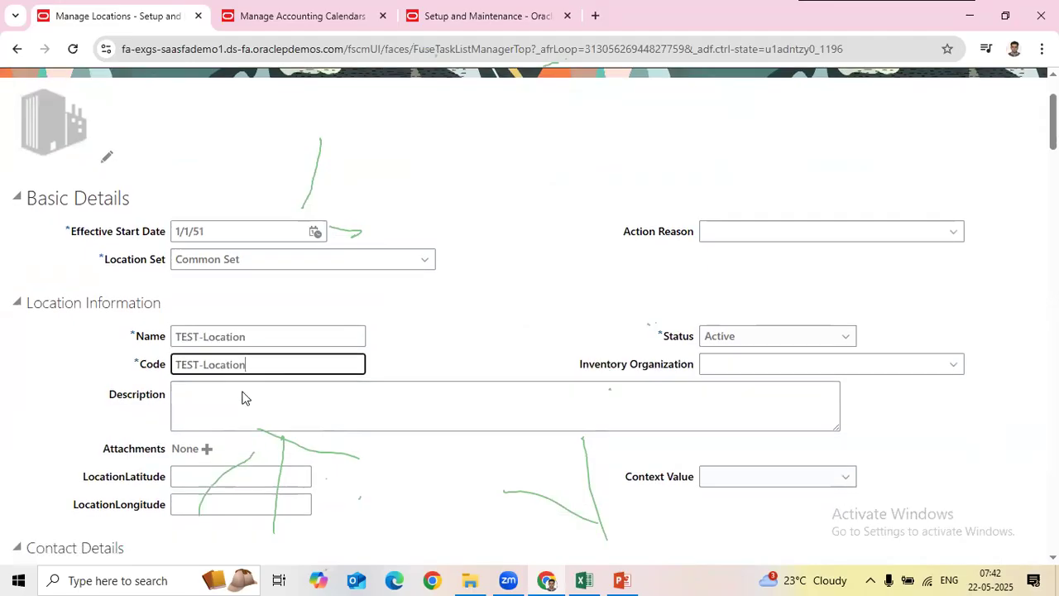
scroll(242, 398, "down", 1)
left_click(211, 331)
key("ctrl+v")
Step: Enter address lines 'TEST-Location Address1' and 'TEST-Location Address2', then open the ZIP Code list
scroll(272, 367, "down", 4)
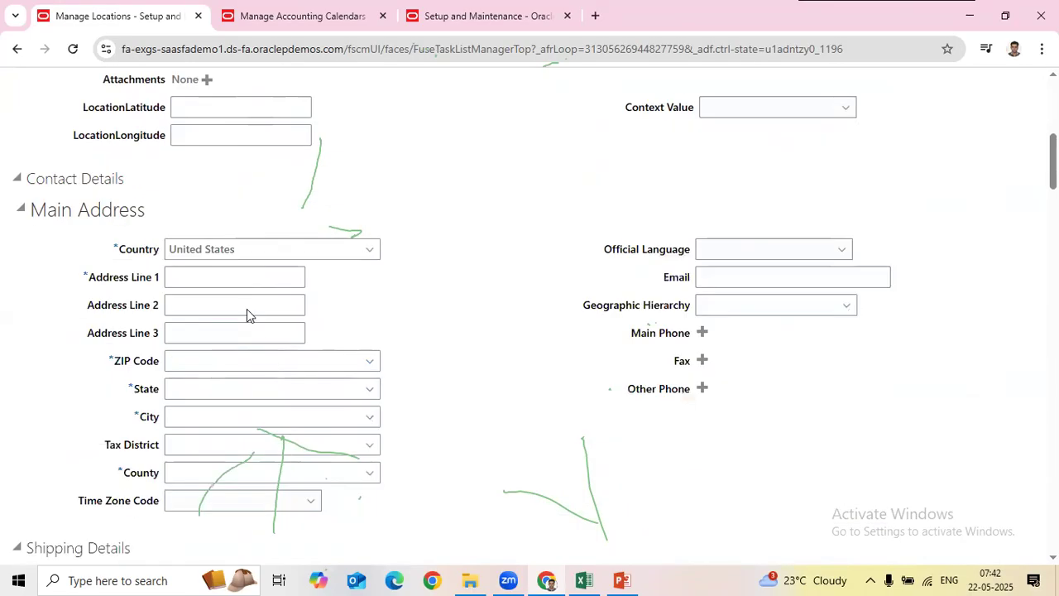
left_click(239, 279)
key("ctrl+v")
type("Addre")
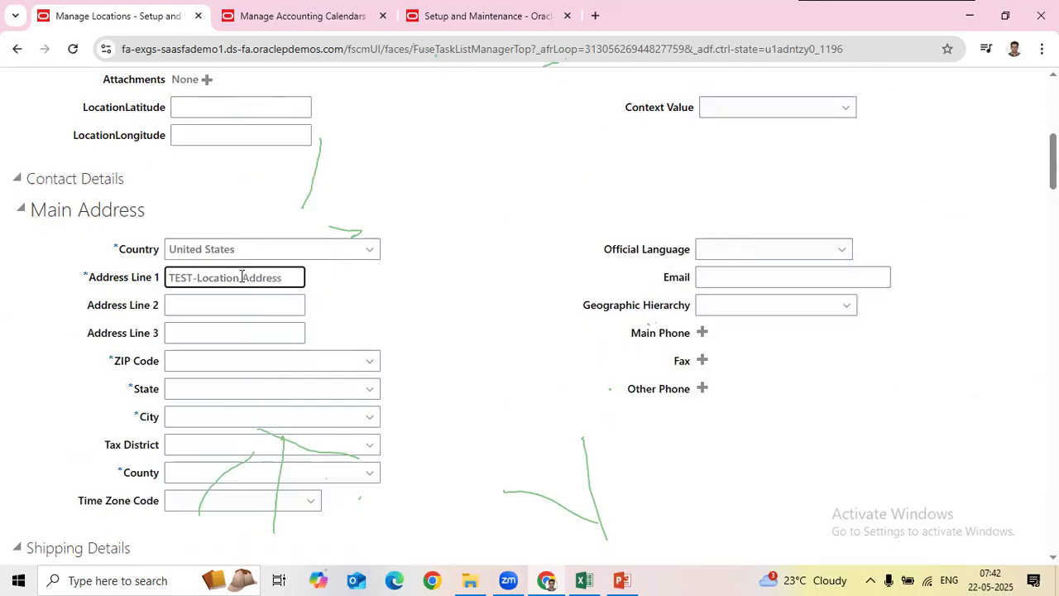
type("ss1")
key("ctrl+a")
key("ctrl+c")
key("Tab")
key("ctrl+v")
type("2")
key("Tab")
key("Tab")
left_click(368, 362)
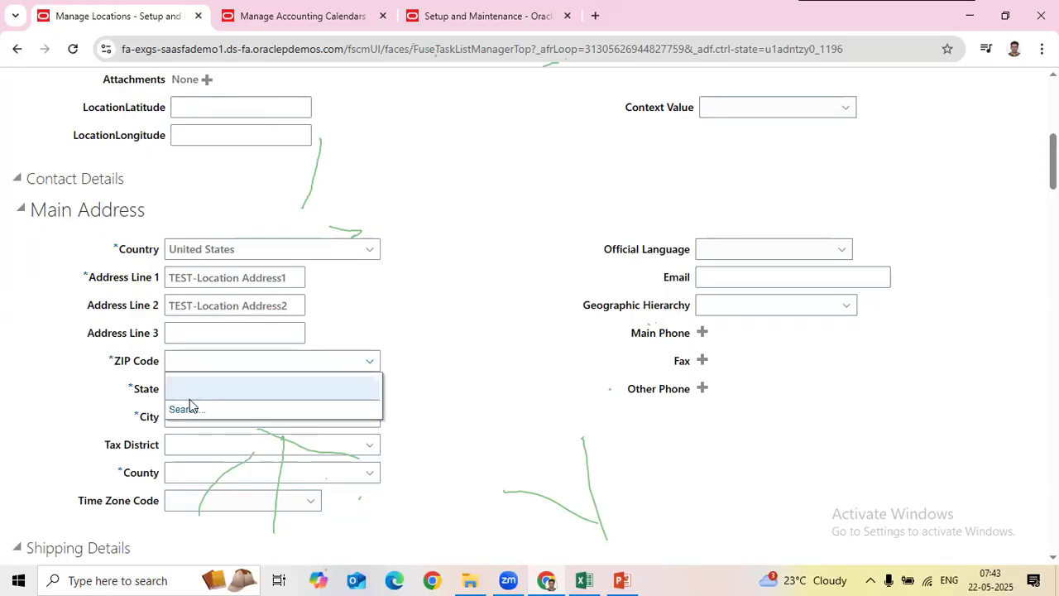
left_click(319, 16)
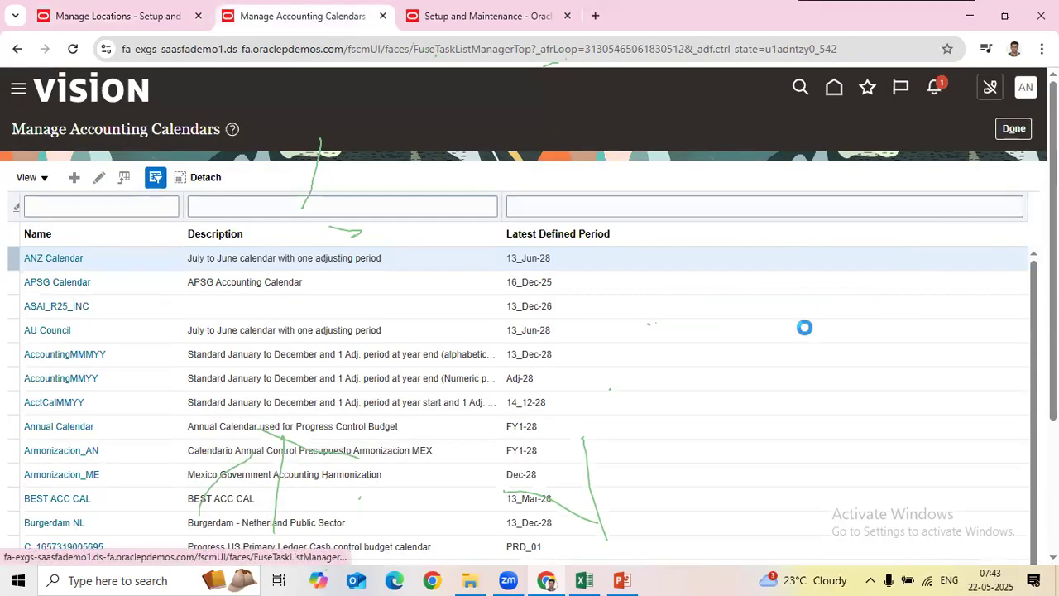
Step: Search setup tasks for 'Manage Geogr' and open Manage Geographies
left_click(753, 323)
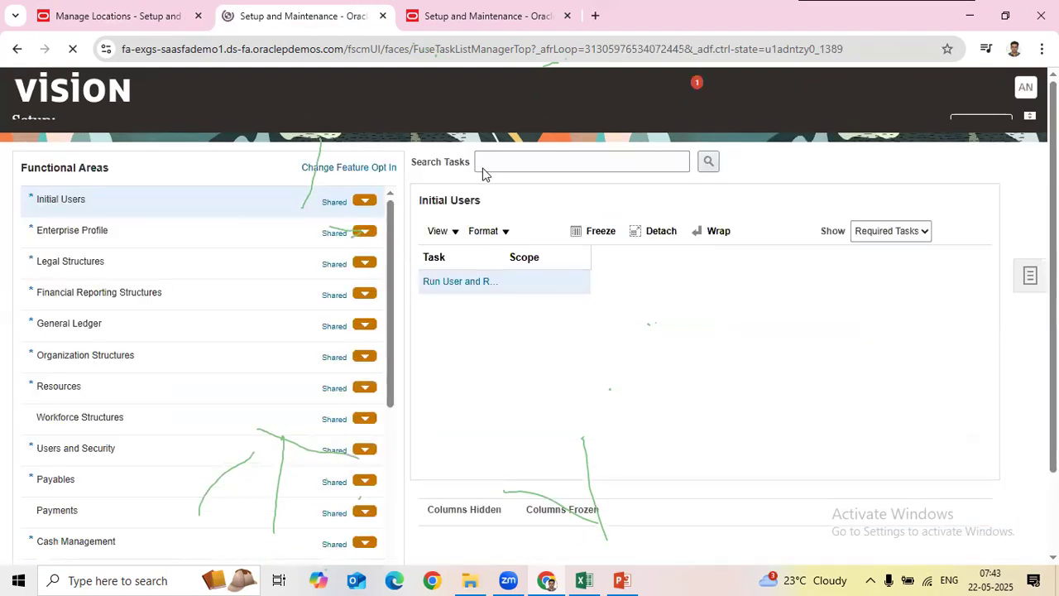
left_click(482, 180)
type("Manage Geogr")
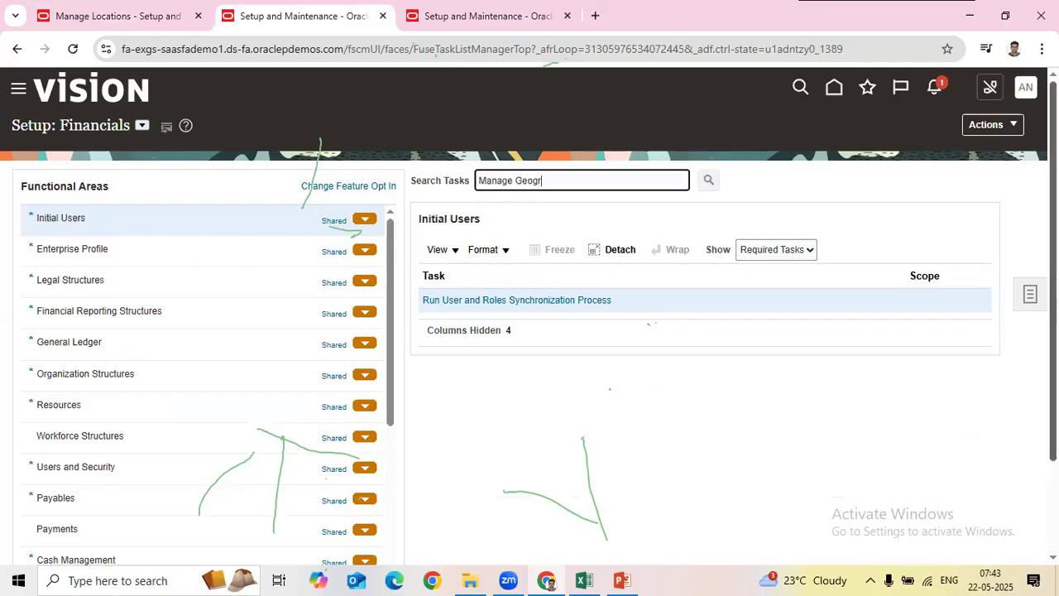
key("Return")
left_click(339, 313)
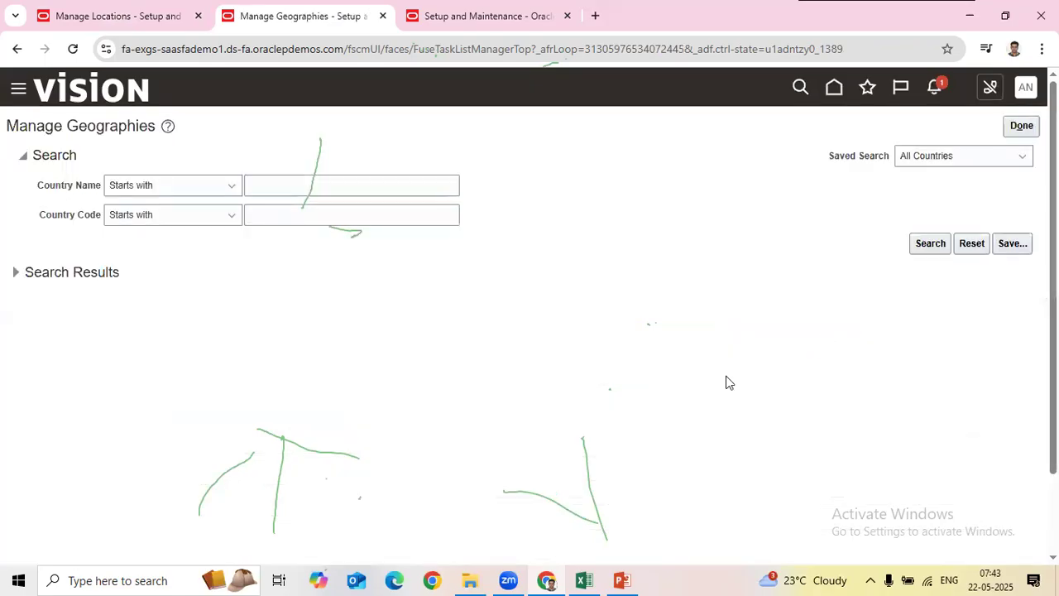
Step: Search geographies for country code US and open United States' Geography Mapping and Validation settings
left_click(295, 217)
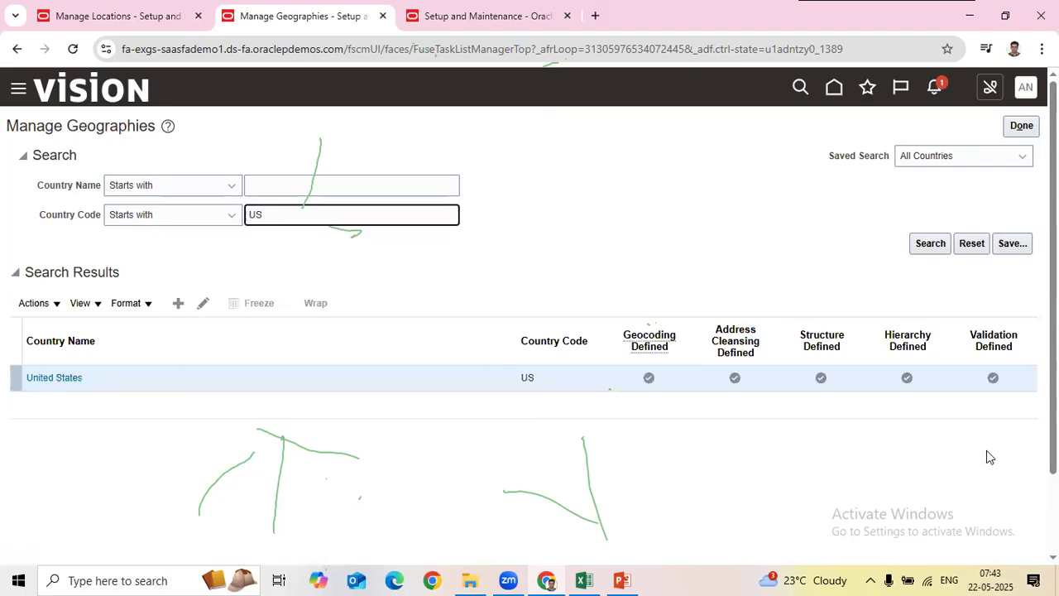
left_click(996, 383)
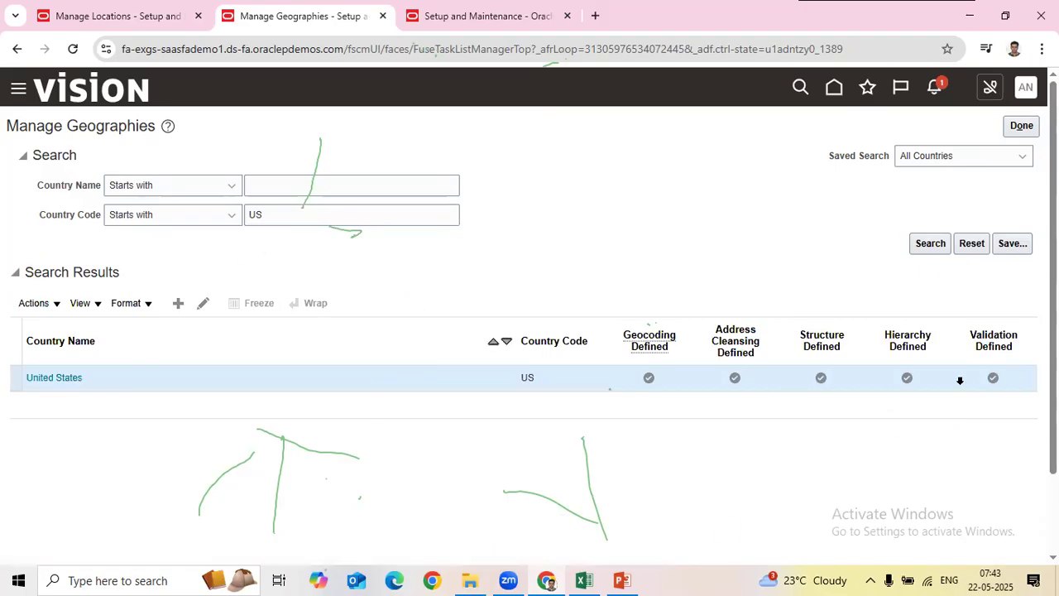
scroll(687, 401, "down", 2)
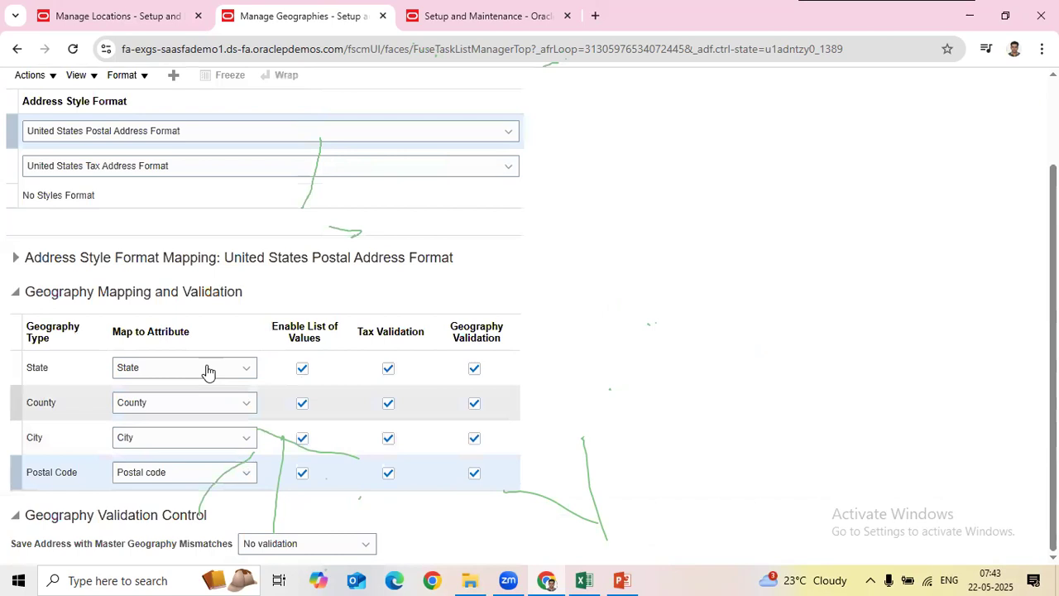
scroll(207, 372, "up", 2)
scroll(218, 364, "down", 2)
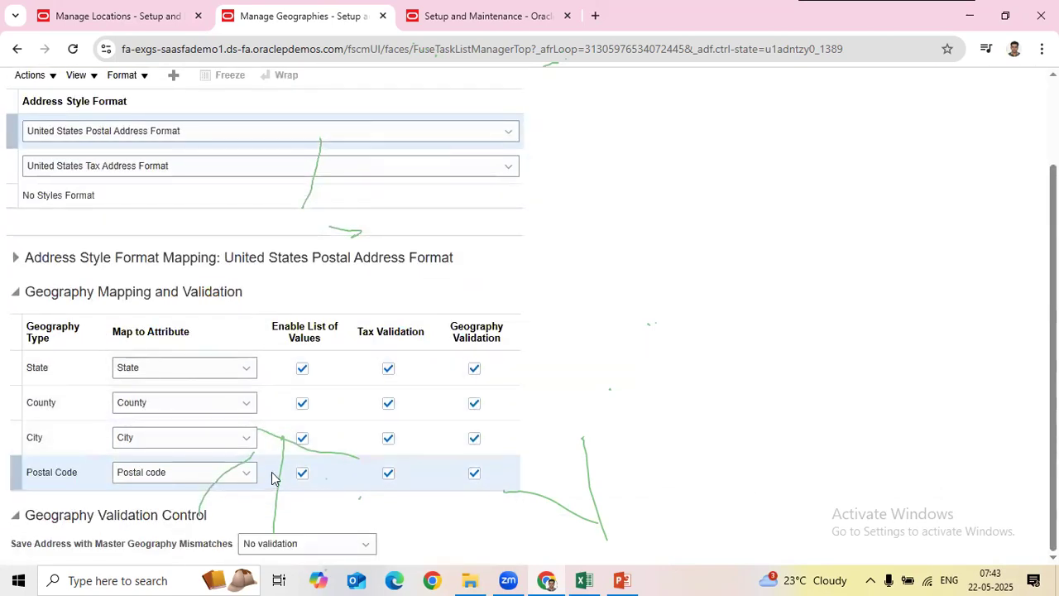
Step: Pick ZIP code 55445 (Minneapolis, Hennepin, MN) for the new location's address
left_click(125, 15)
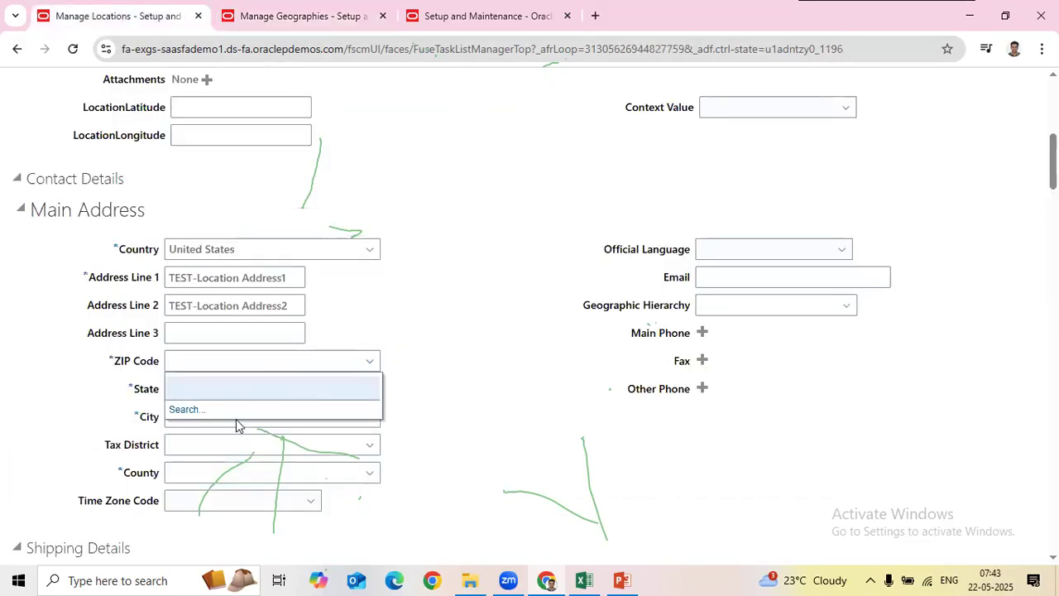
left_click(193, 407)
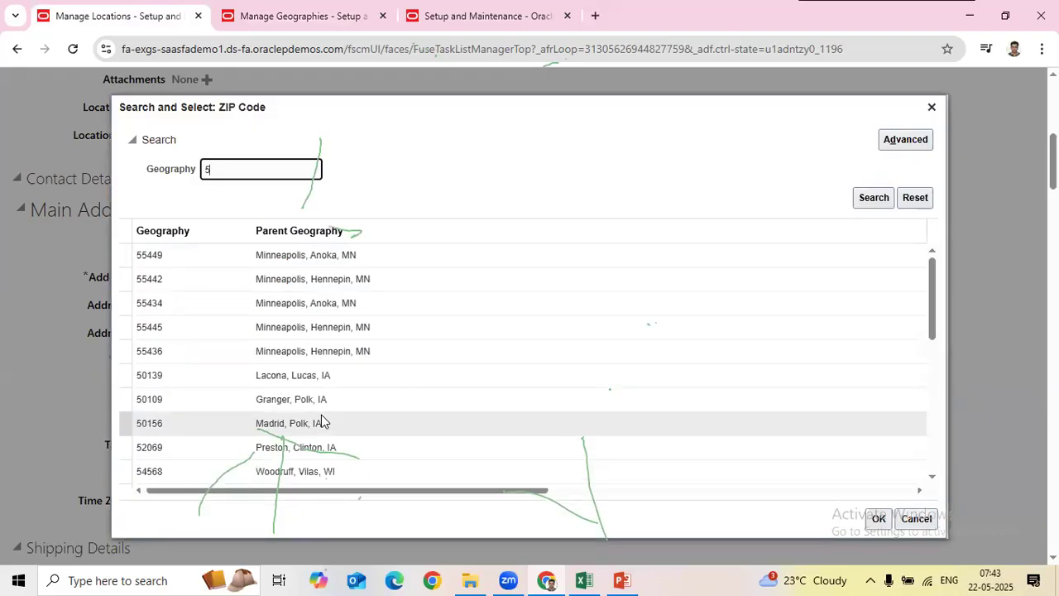
left_click(288, 327)
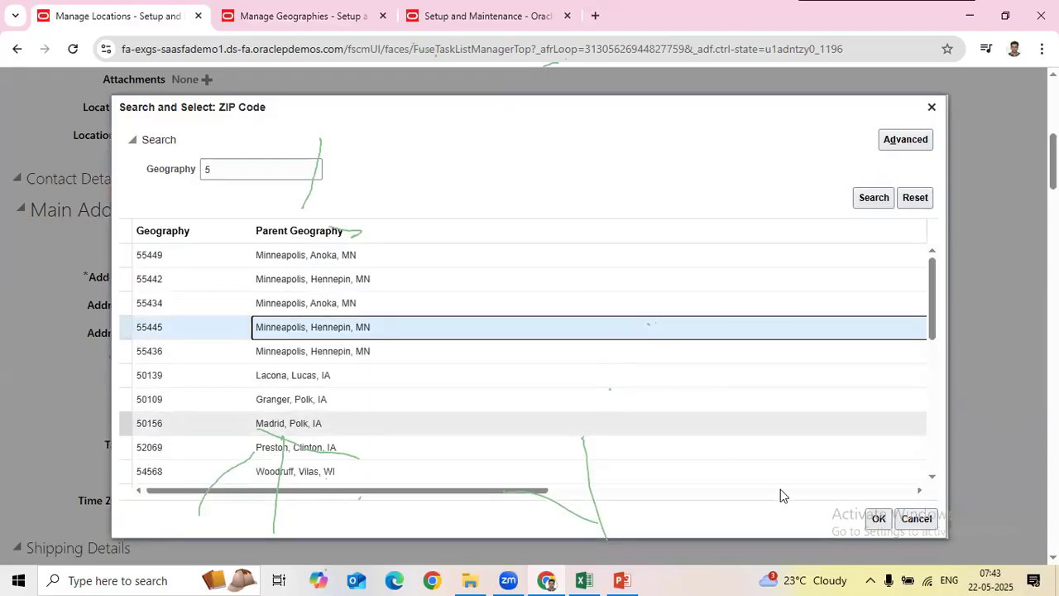
left_click(878, 517)
left_click_drag(142, 390, 149, 389)
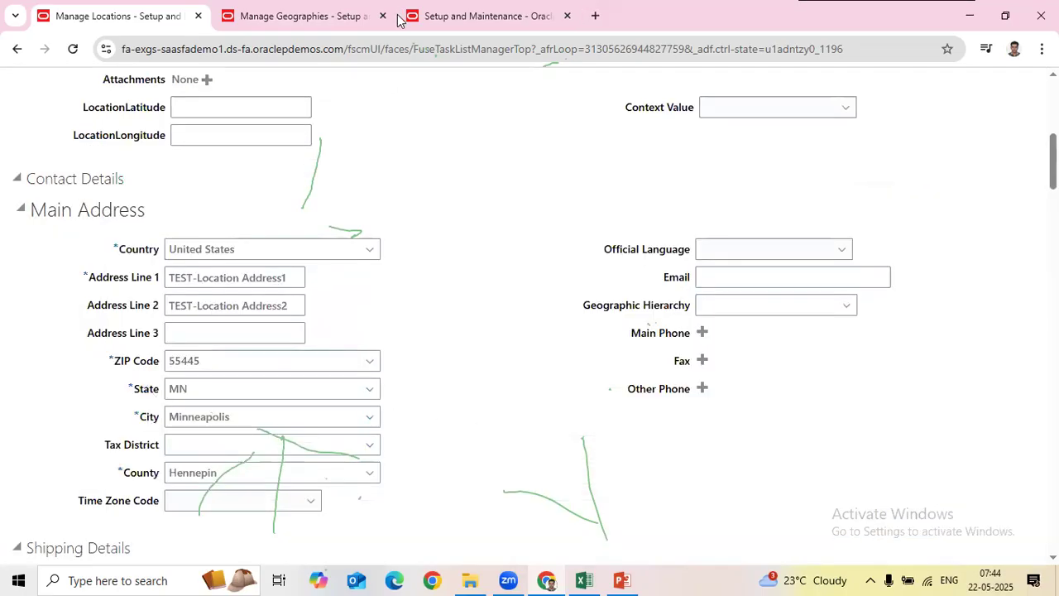
left_click(297, 17)
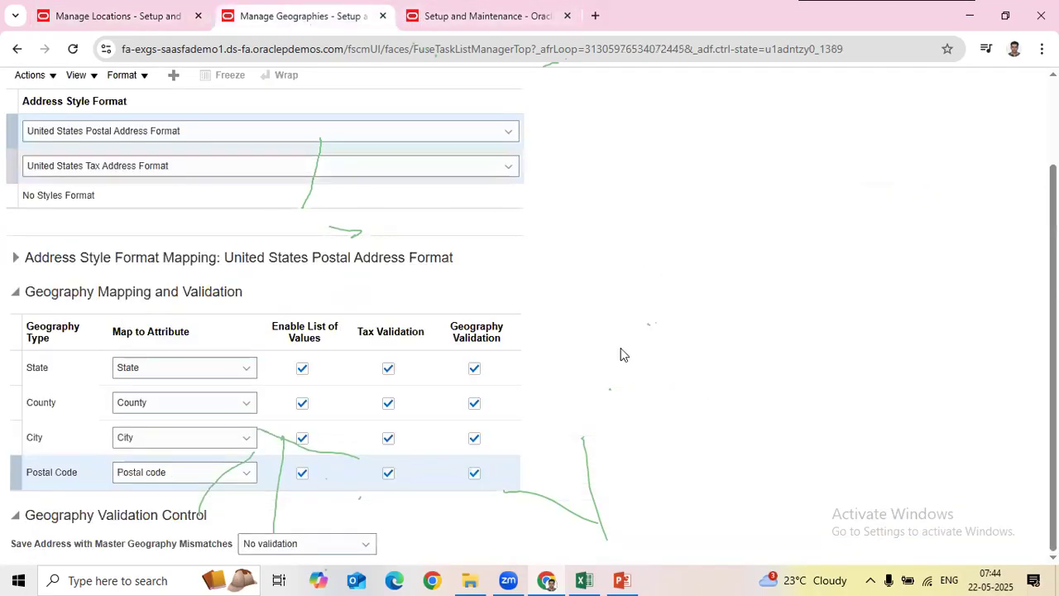
Step: Untick Geography Validation for State, County and City, leaving Postal Code validated
left_click(473, 369)
left_click(475, 403)
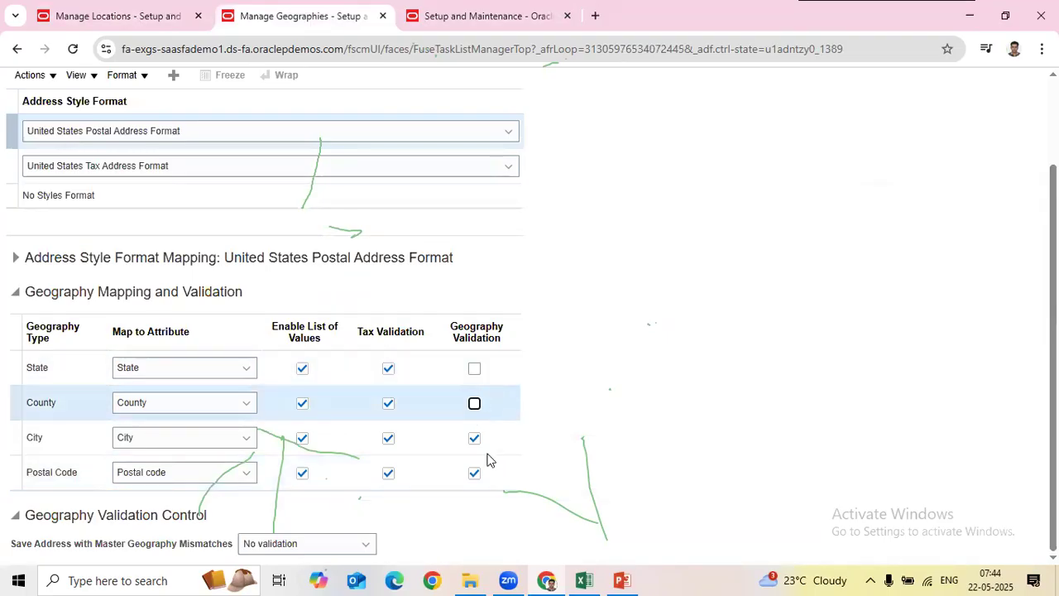
left_click(474, 438)
left_click(474, 473)
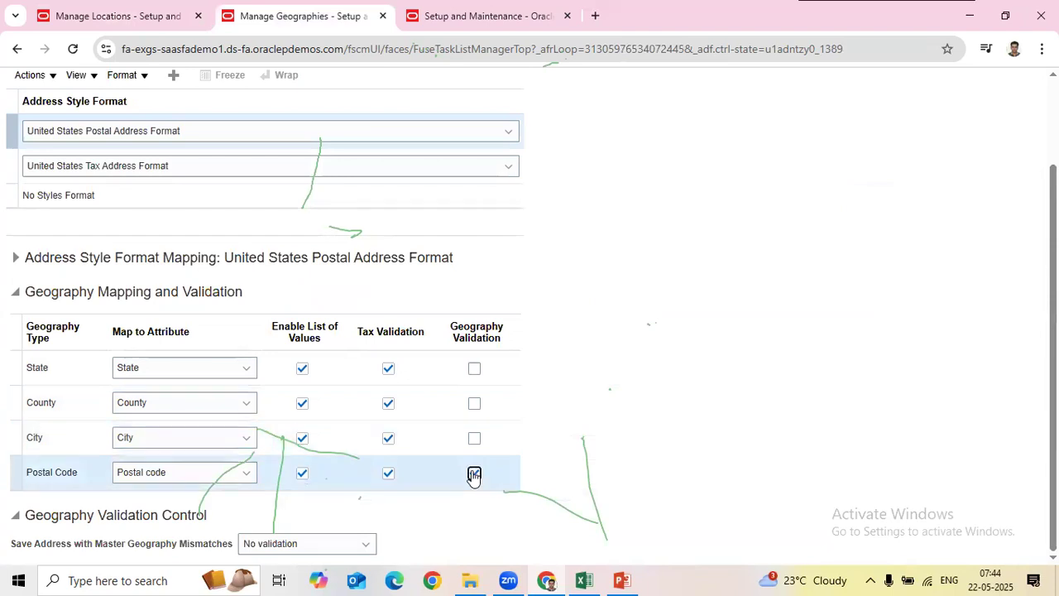
Step: Review the location's ZIP Code 55445, State MN and City Minneapolis entries
left_click(129, 20)
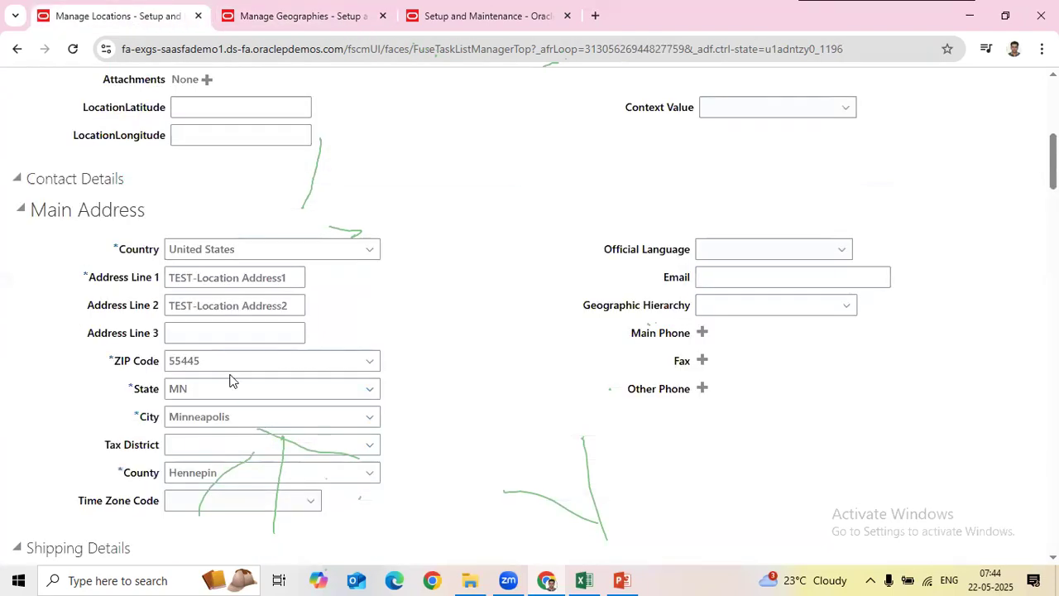
left_click(133, 367)
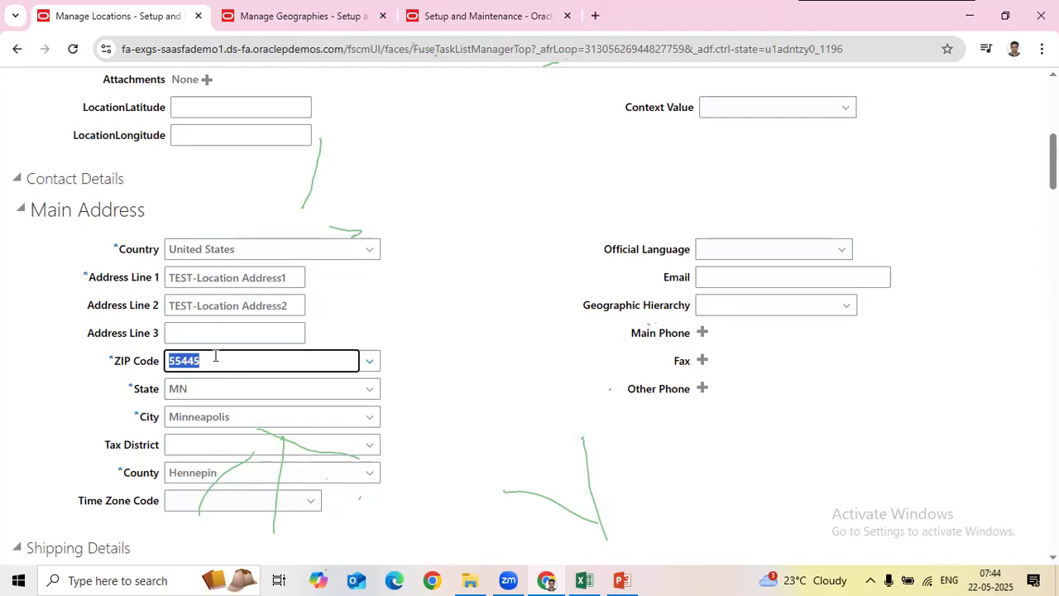
left_click(196, 394)
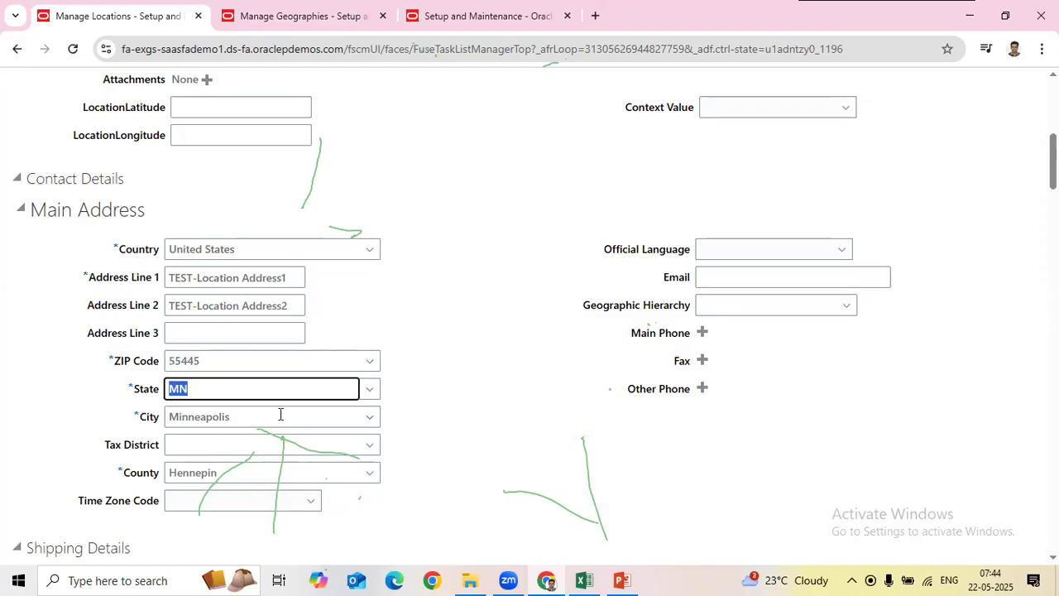
left_click(191, 420)
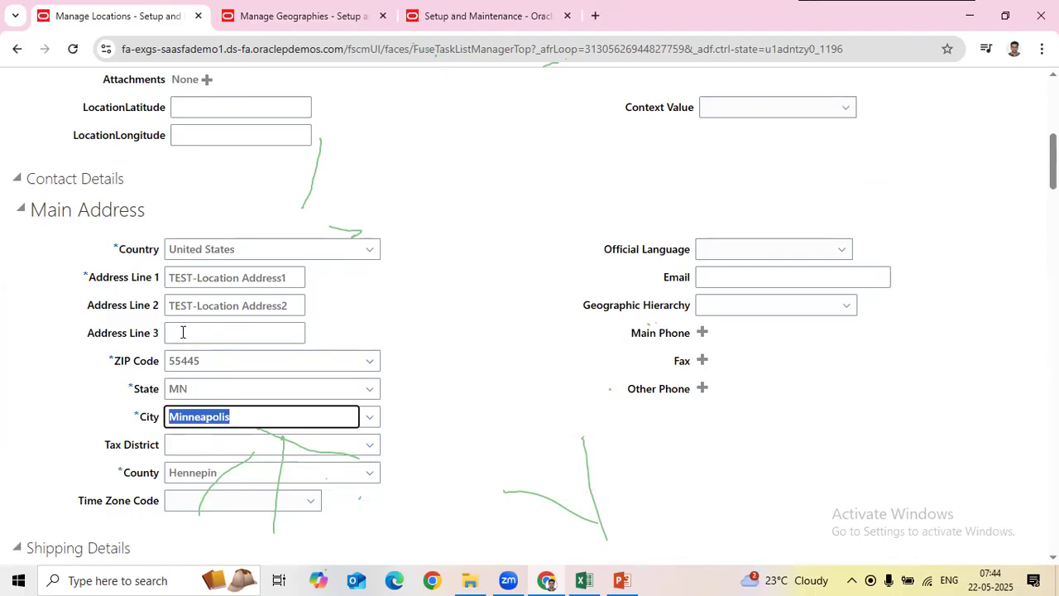
left_click(302, 16)
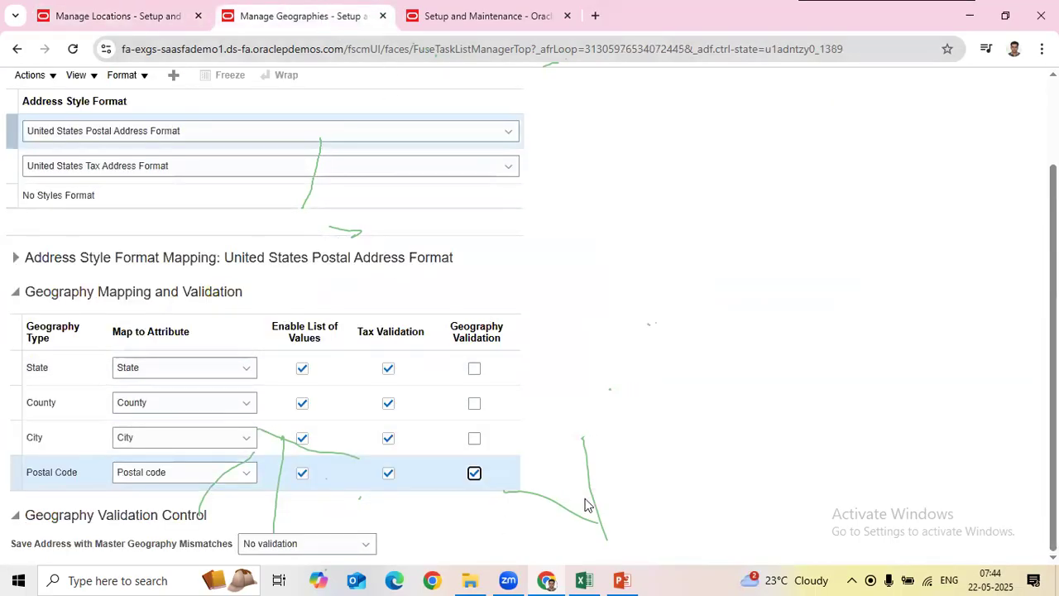
Step: Re-tick Geography Validation for State, County and City in the US mapping
left_click(474, 369)
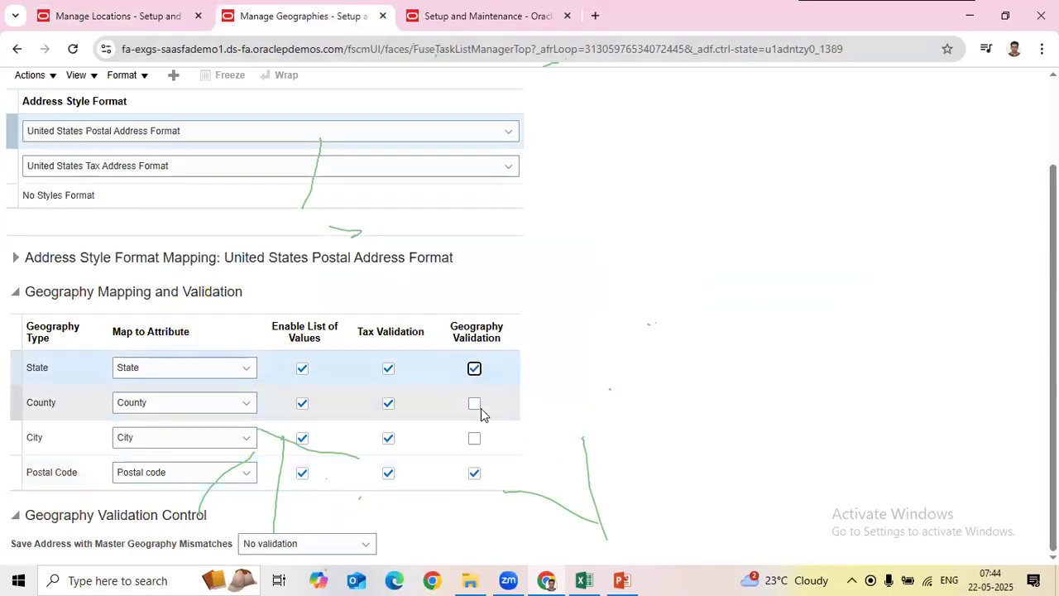
left_click(474, 403)
left_click(475, 437)
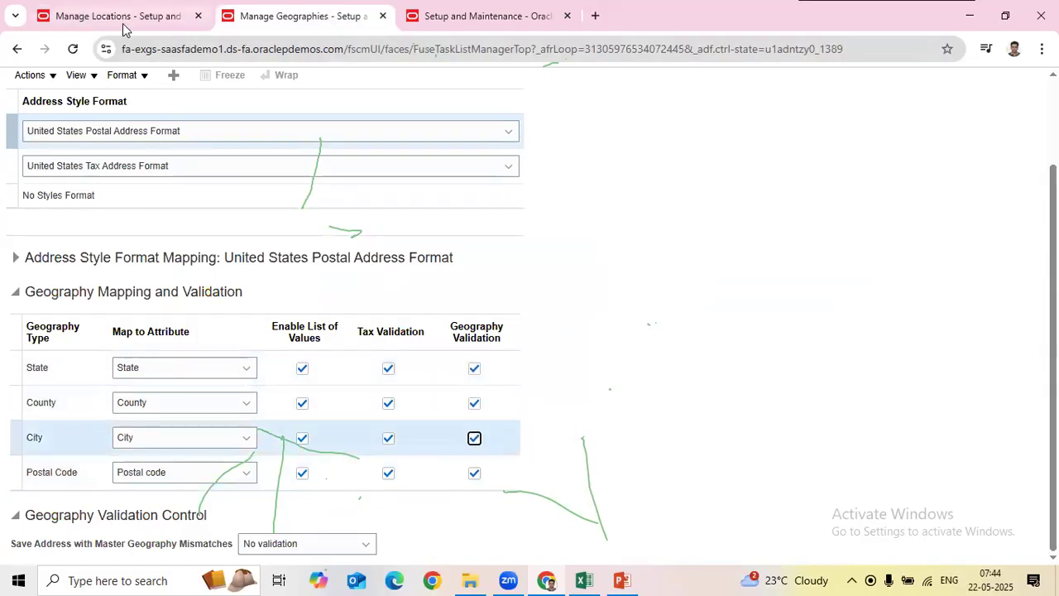
left_click(165, 15)
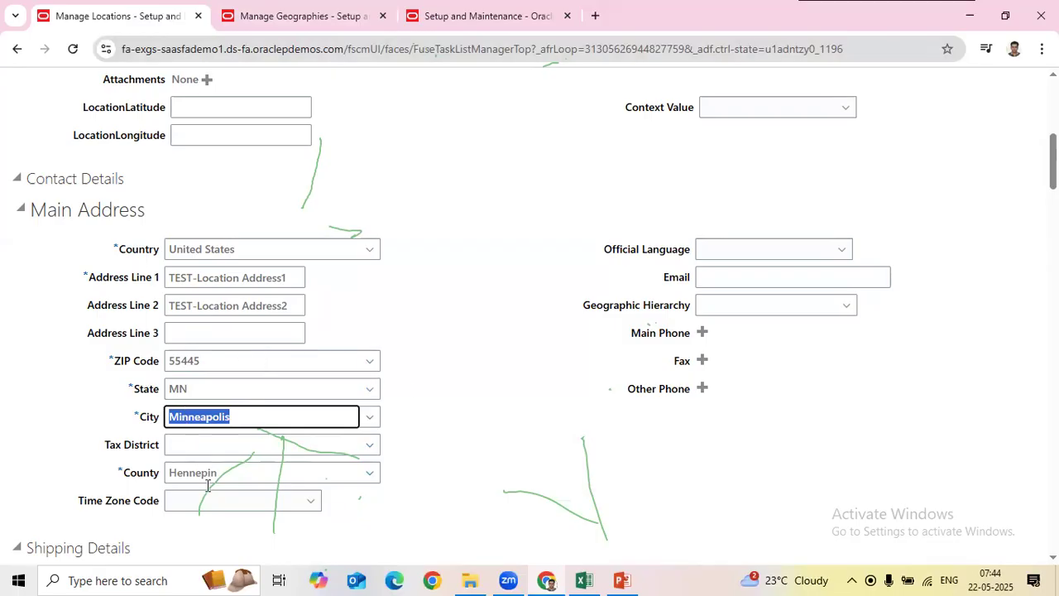
Step: Compare the address form with the US validation settings, then delete ZIP Code 55445
left_click(296, 15)
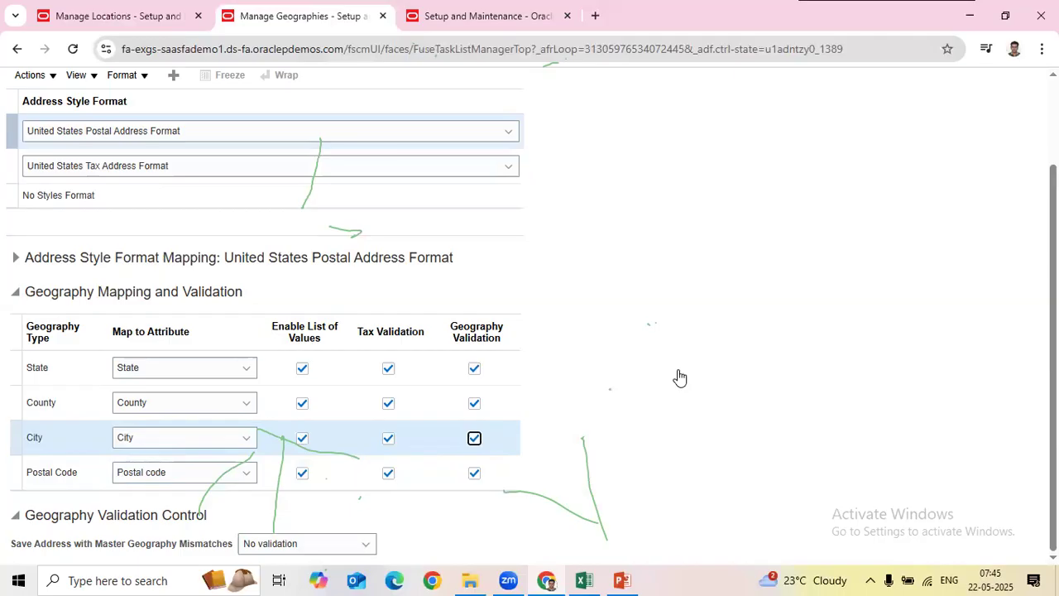
scroll(535, 416, "up", 2)
scroll(502, 449, "down", 2)
left_click(155, 9)
left_click(298, 16)
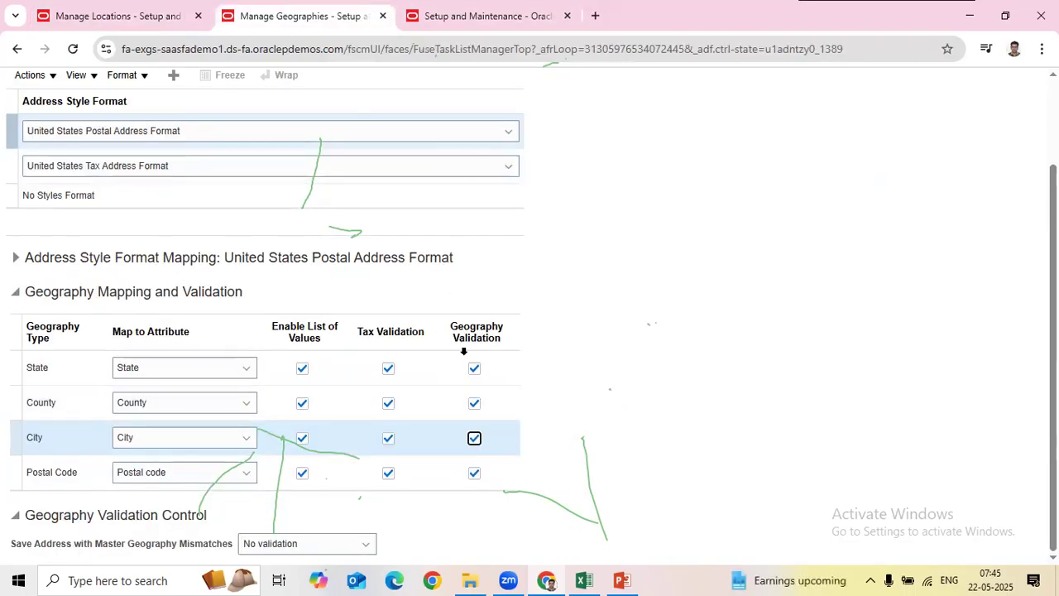
left_click(124, 16)
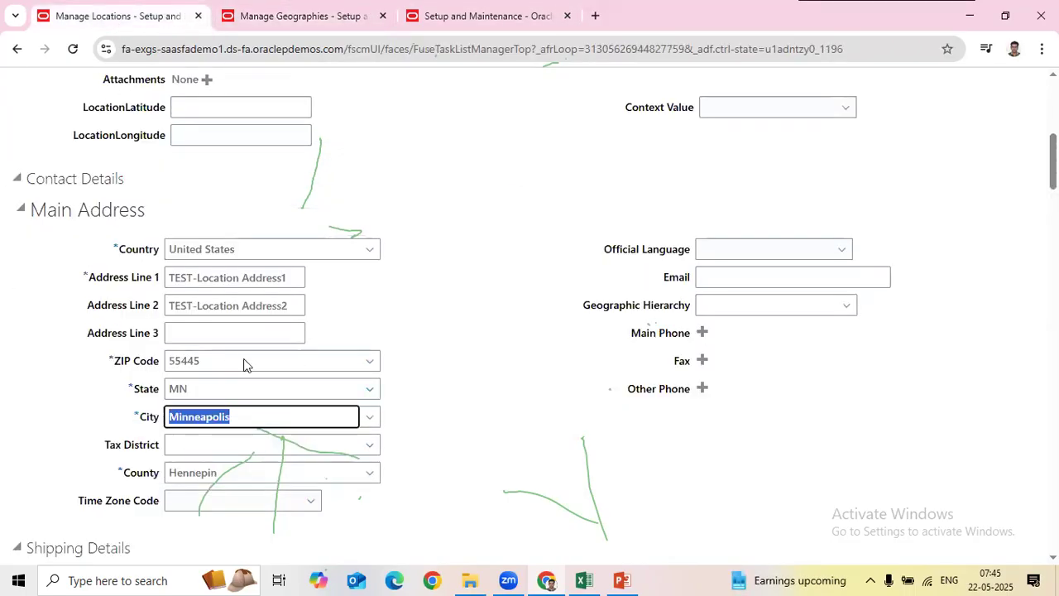
left_click(274, 17)
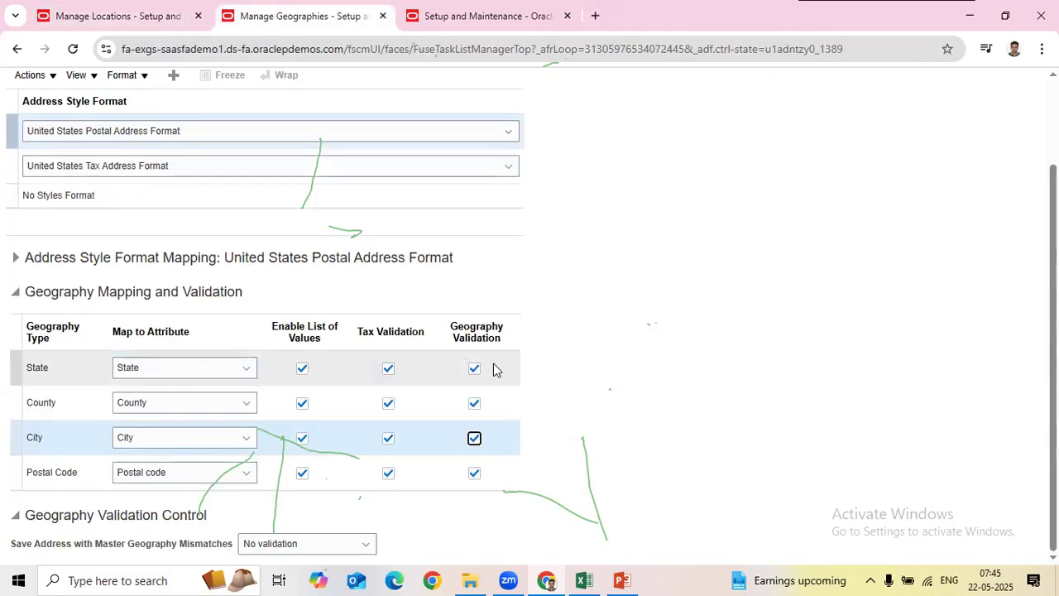
left_click(142, 18)
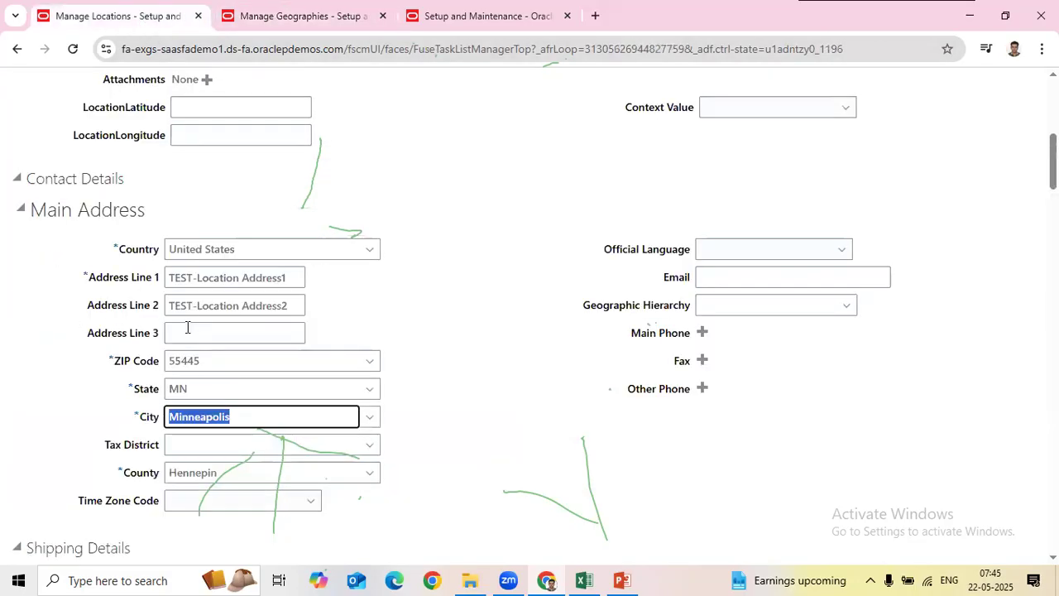
double_click(245, 361)
key("BackSpace")
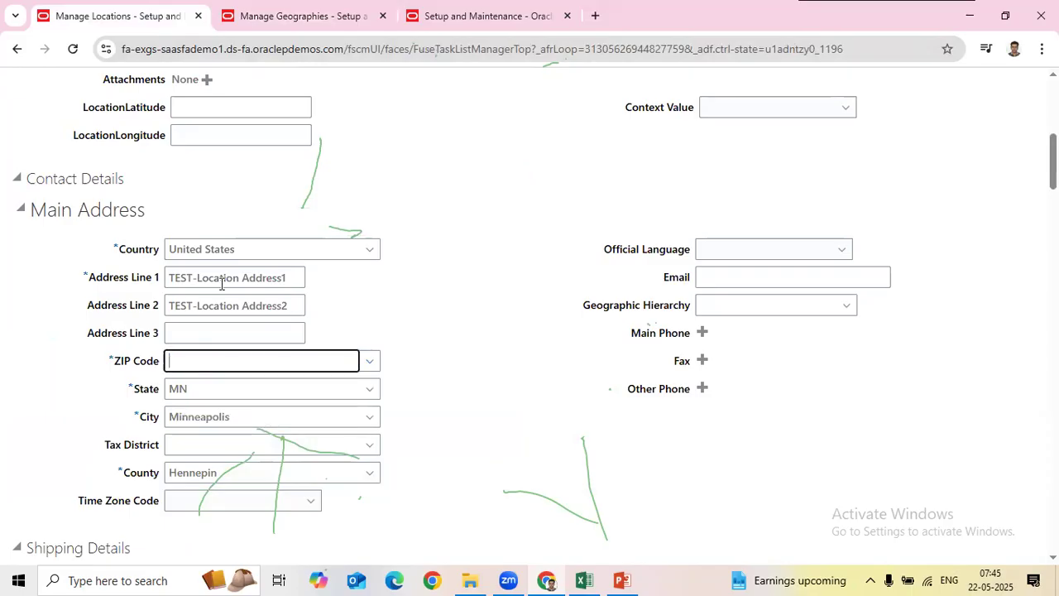
Step: Enter tvd as the ZIP Code and close the ZIP Code search without choosing
type("tvd")
key("Tab")
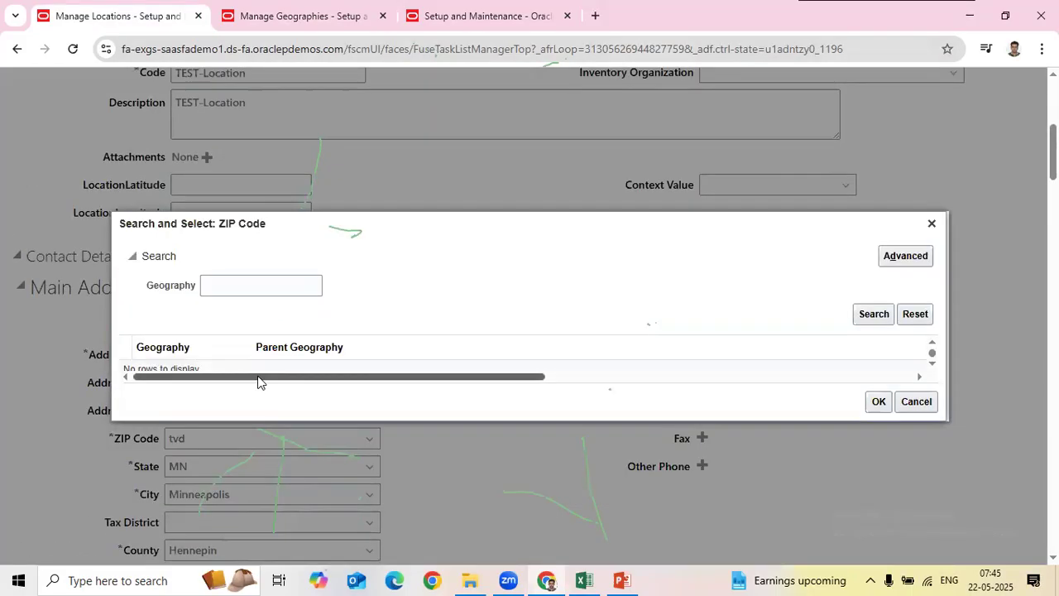
left_click(331, 15)
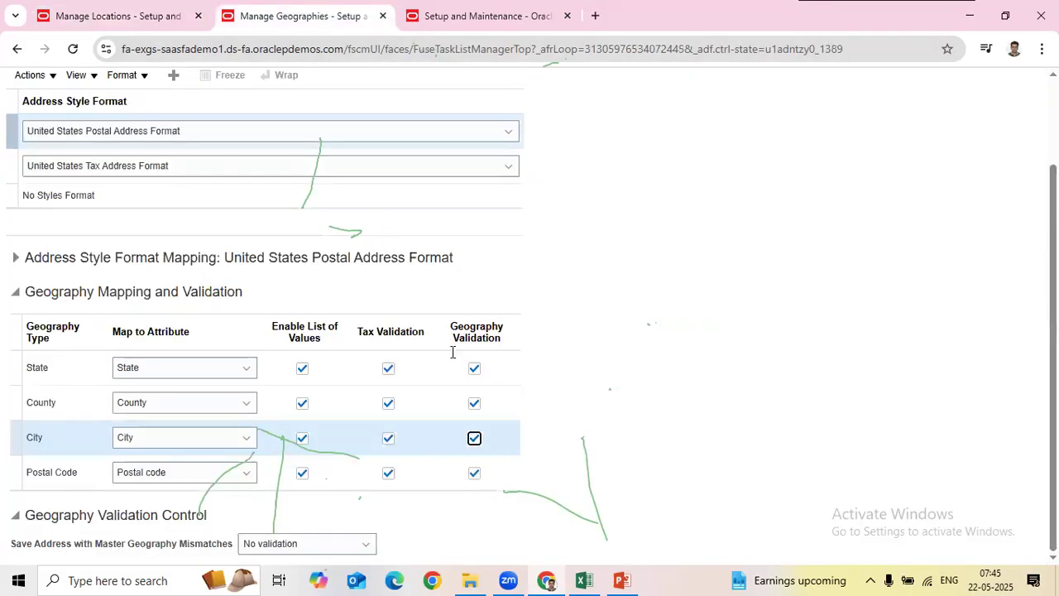
left_click(166, 16)
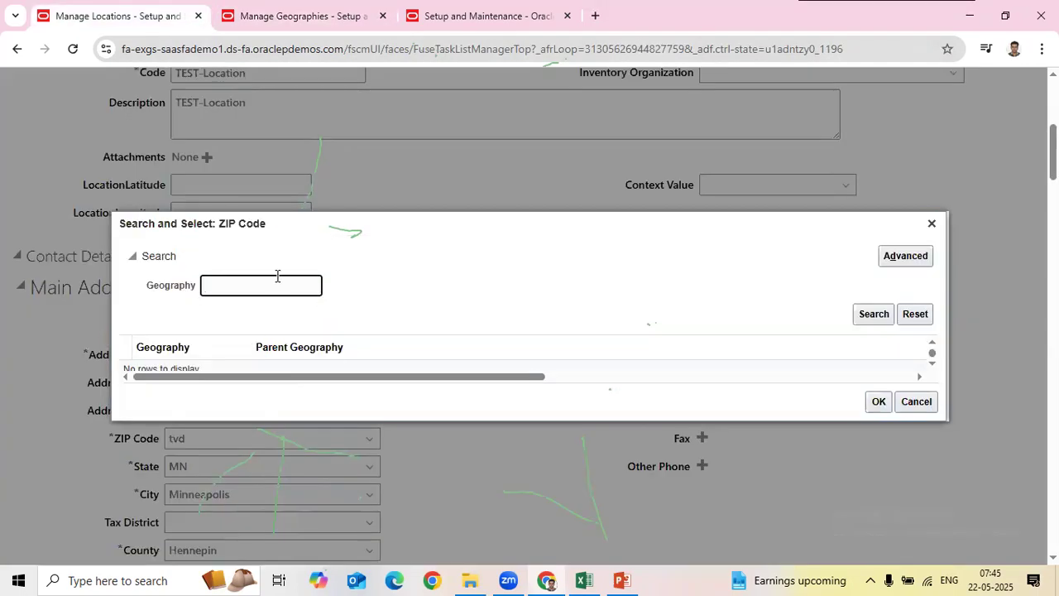
type("oijhgf")
left_click(931, 223)
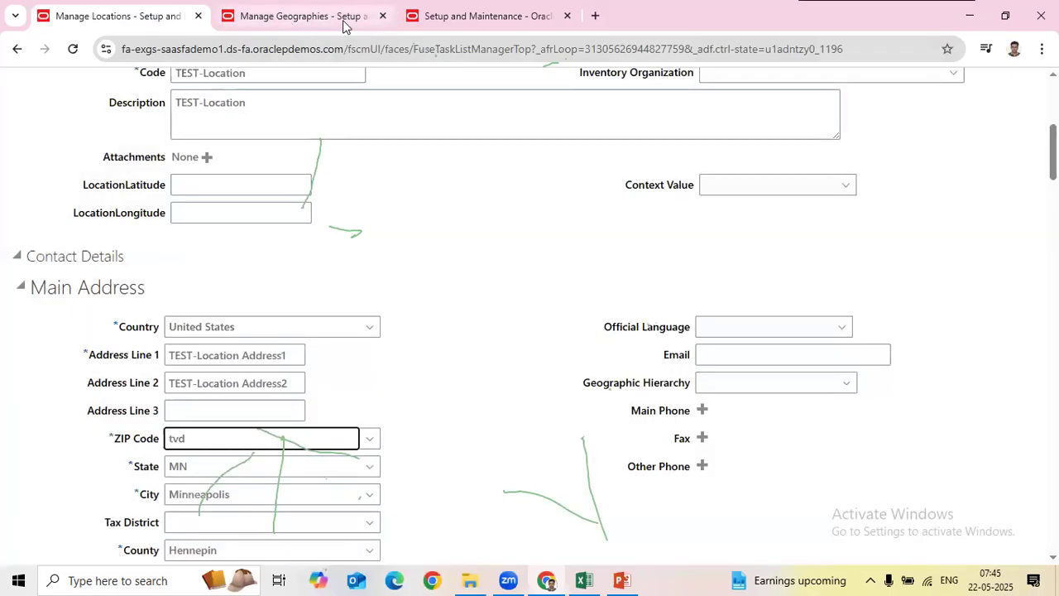
Step: Cancel the US geography validation page unchanged, close Manage Geographies, and return to Create Location
left_click(341, 18)
scroll(843, 246, "up", 2)
left_click(1016, 127)
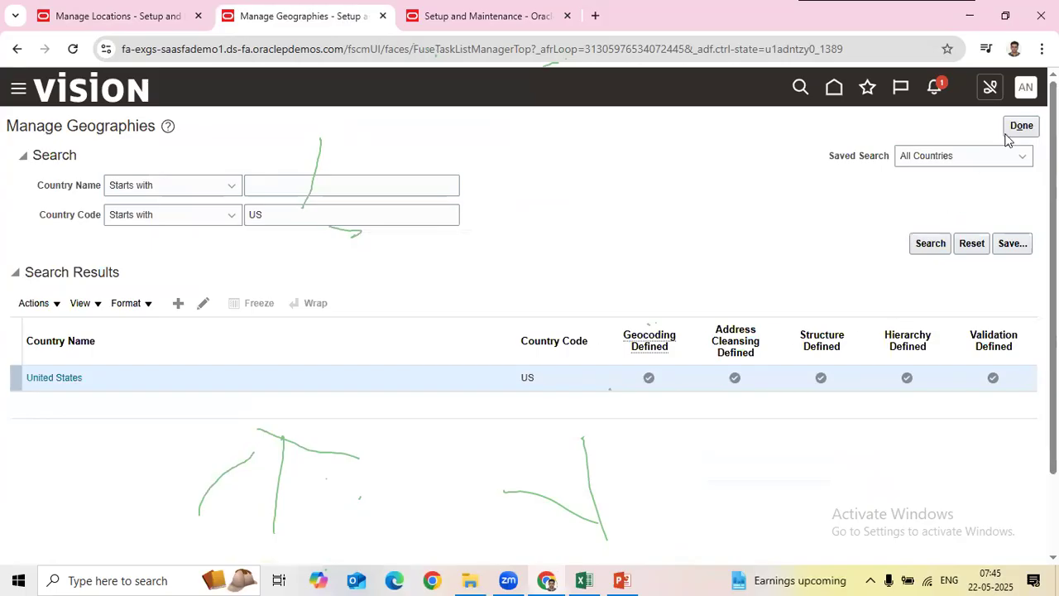
left_click(1012, 128)
left_click(99, 22)
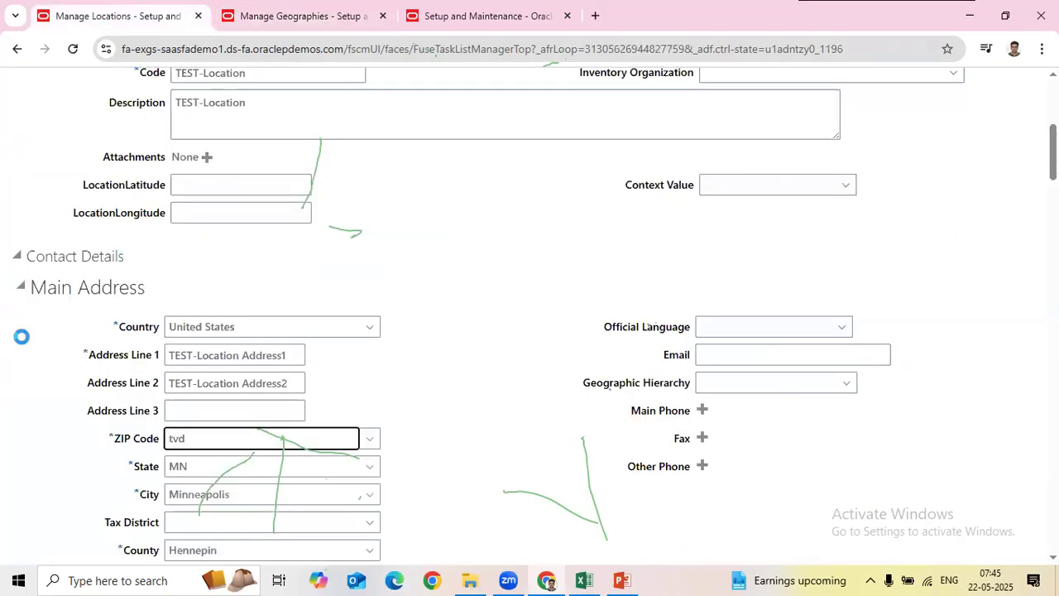
scroll(735, 425, "up", 5)
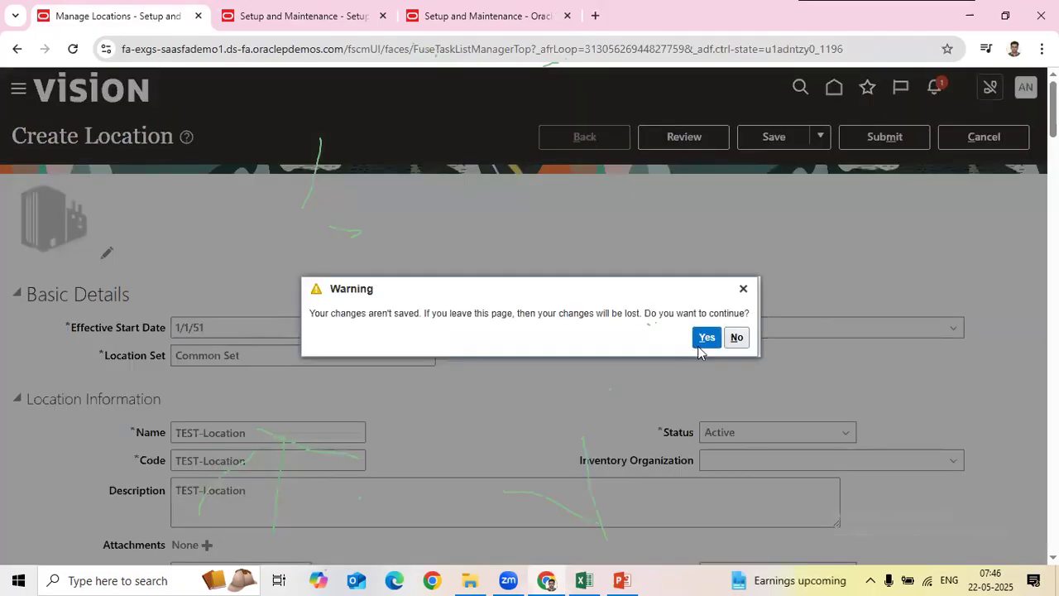
Step: Discard the unsaved new location and switch over to the Setup: Financials task list
left_click(707, 337)
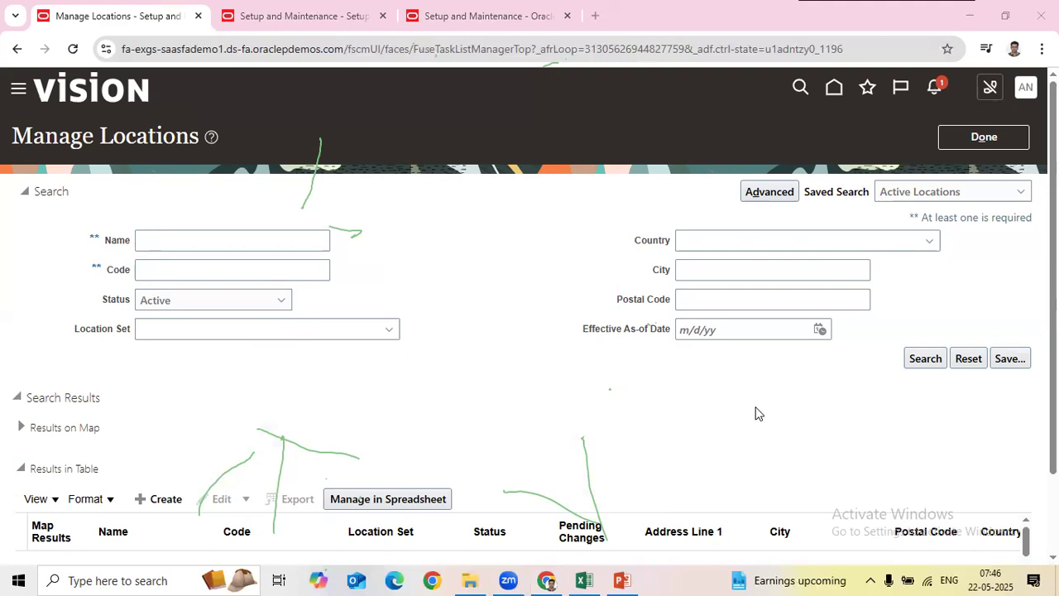
left_click(285, 14)
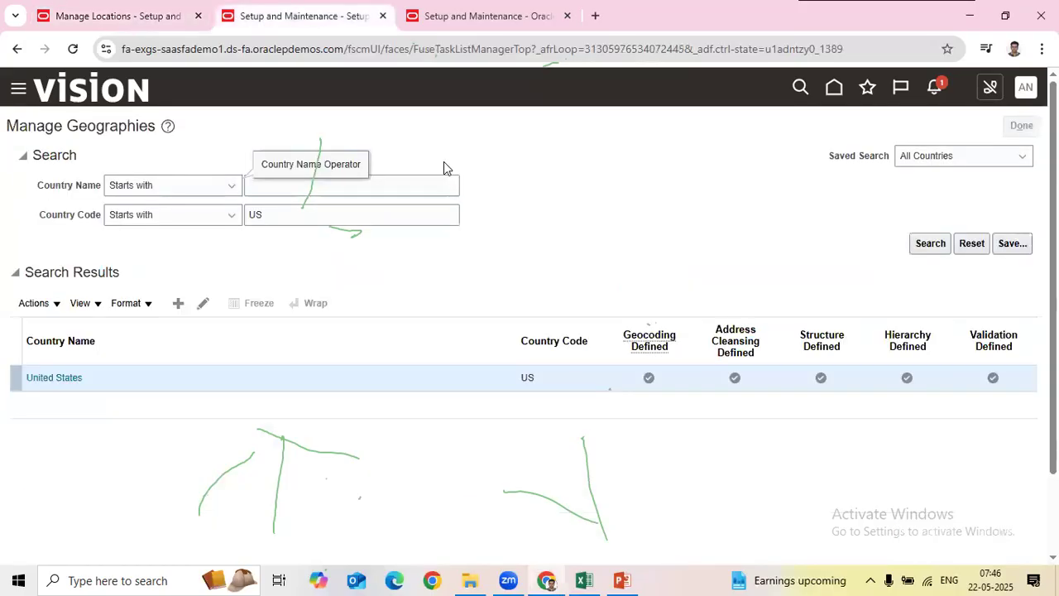
Step: Open Manage Geographies, search country code us, and open United States' validation settings
left_click(480, 302)
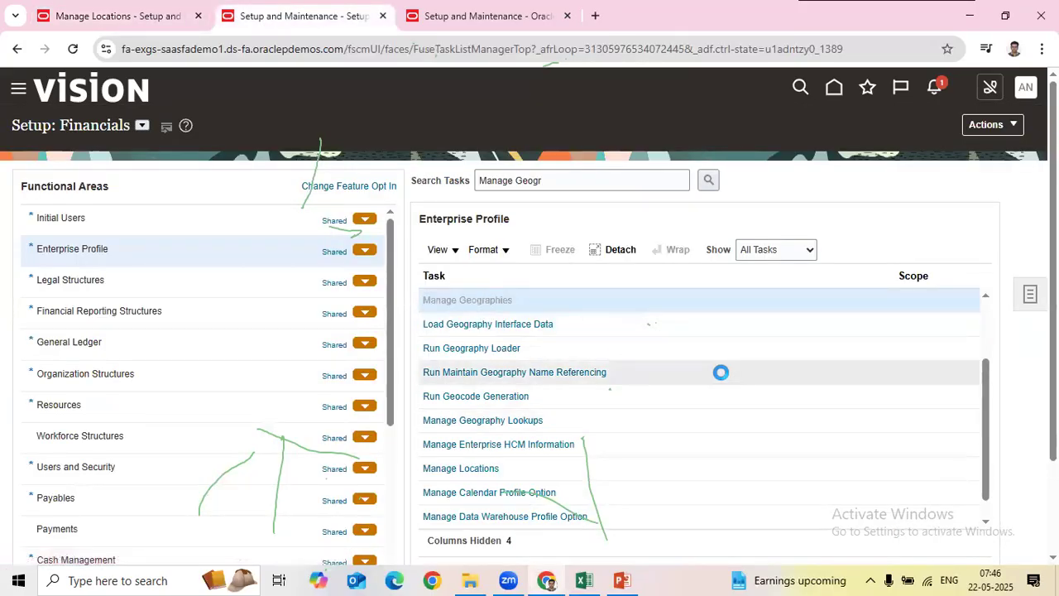
left_click(412, 220)
type("us")
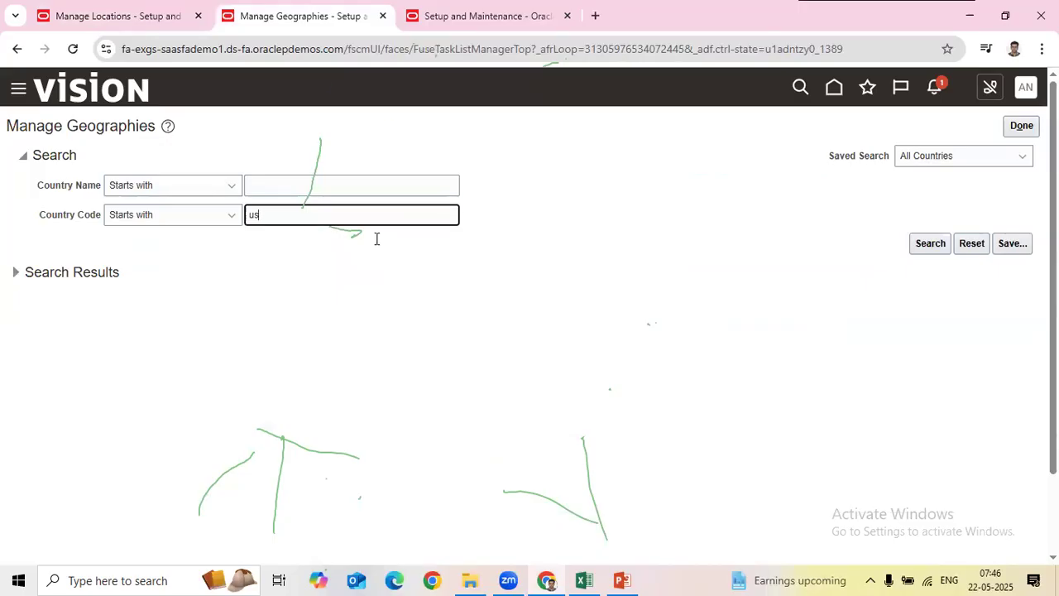
key("Return")
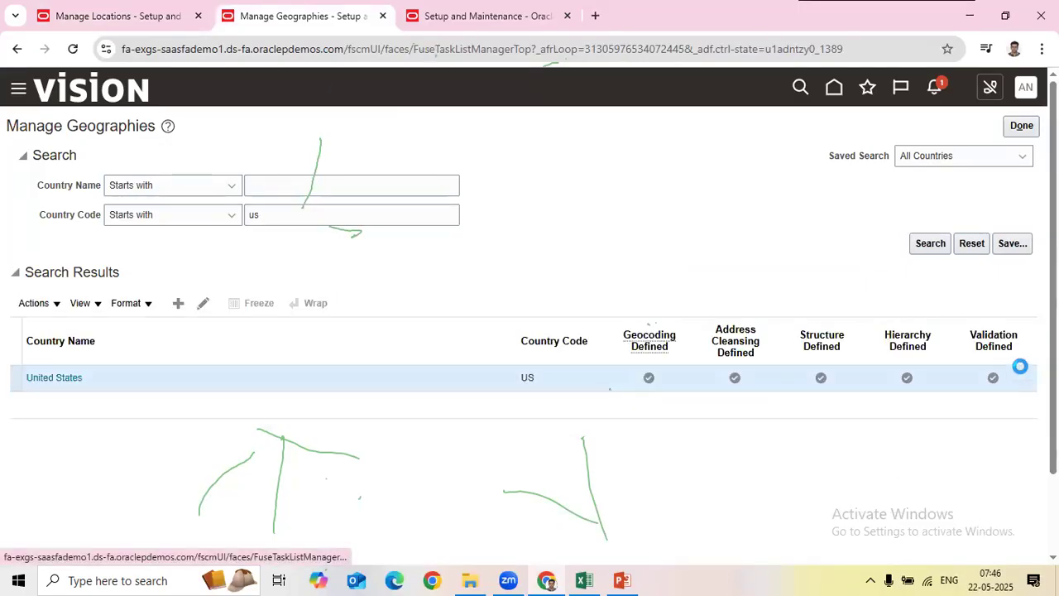
left_click(991, 382)
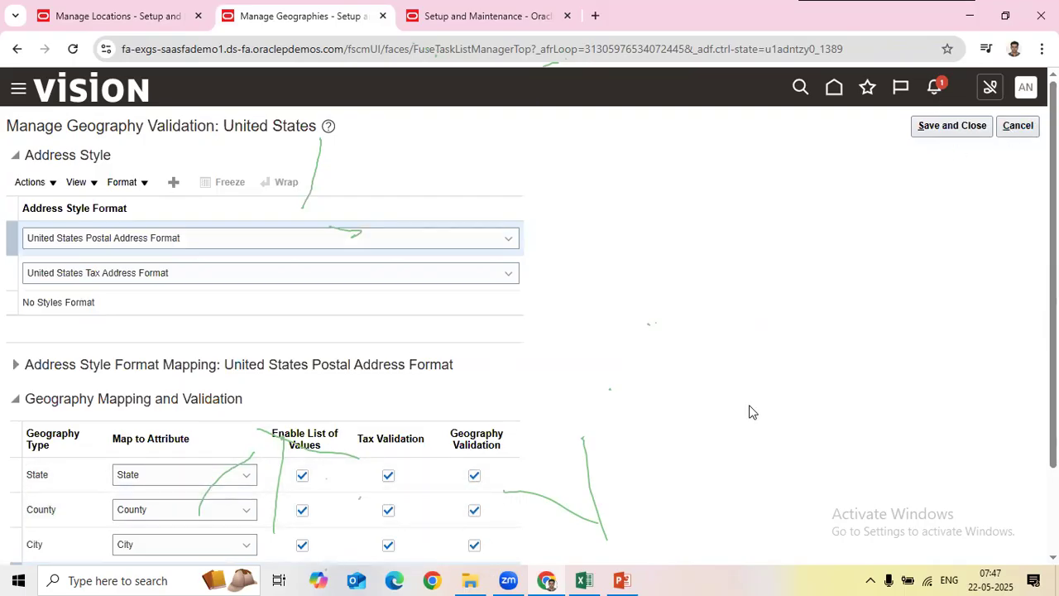
left_click(1019, 126)
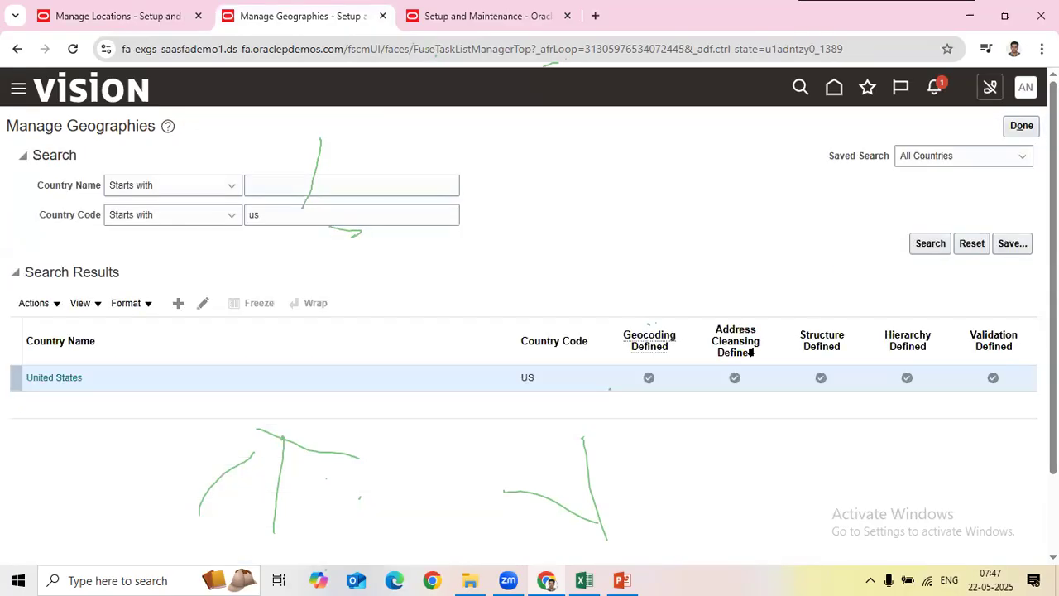
left_click(994, 379)
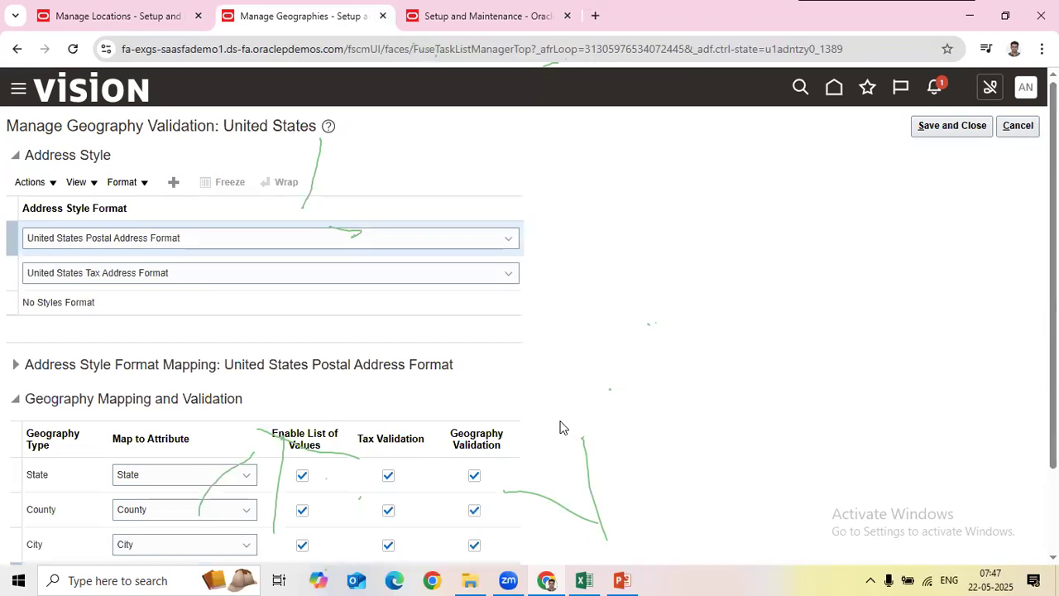
Step: Turn off Geography Validation for County and City, keeping Postal Code validated
left_click(474, 511)
left_click(475, 546)
scroll(475, 542, "down", 1)
left_click(475, 504)
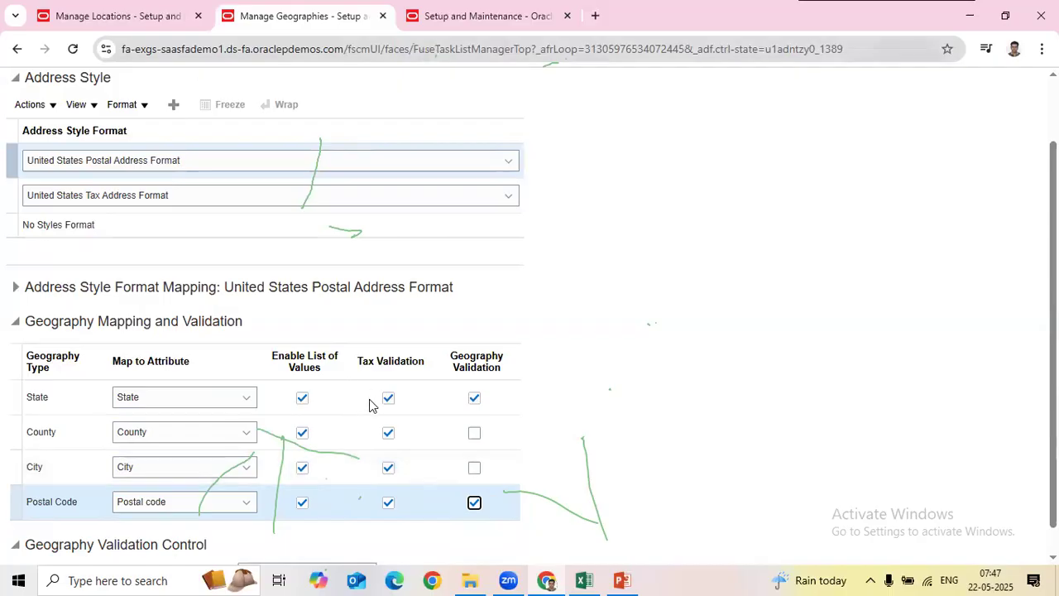
Step: Switch back to the Manage Locations search page with Status Active
key("ctrl+shift+Tab")
scroll(359, 407, "down", 1)
scroll(359, 407, "down", 1)
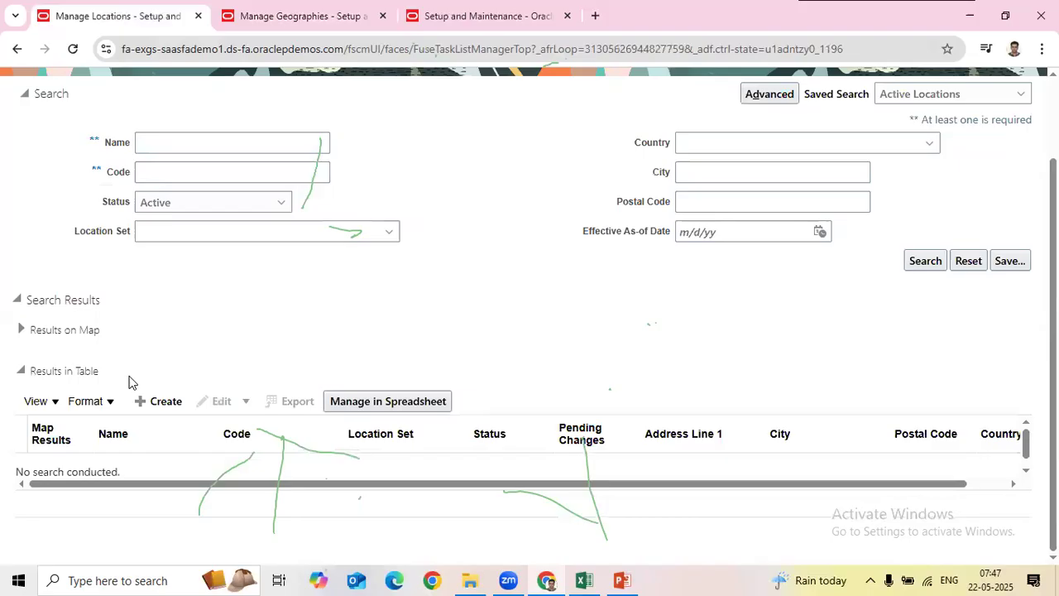
Step: Create a new location and scroll to its Main Address section
left_click(157, 401)
scroll(468, 300, "down", 5)
scroll(465, 299, "down", 2)
left_click_drag(89, 199, 159, 206)
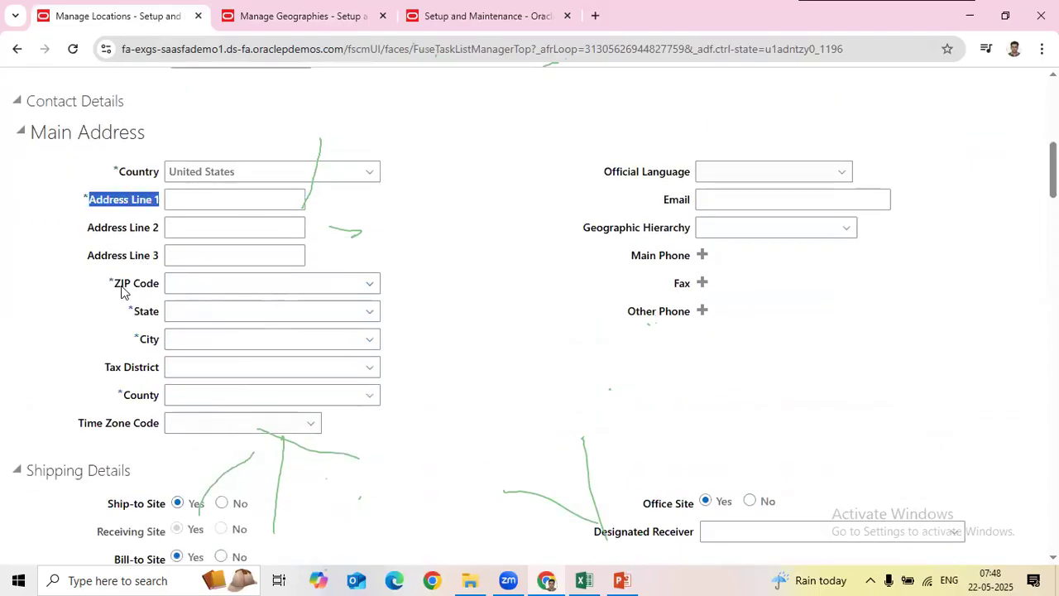
Step: Highlight the blank ZIP Code, State and City fields of the Main Address
left_click_drag(115, 284, 170, 284)
left_click(136, 316)
left_click_drag(134, 314, 160, 347)
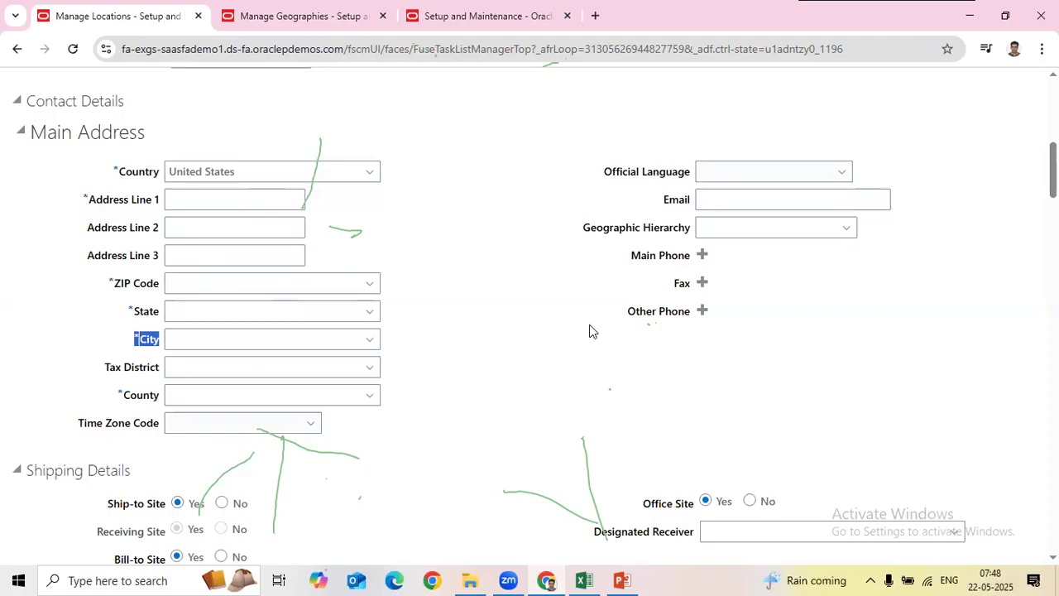
left_click(579, 309)
scroll(579, 309, "up", 8)
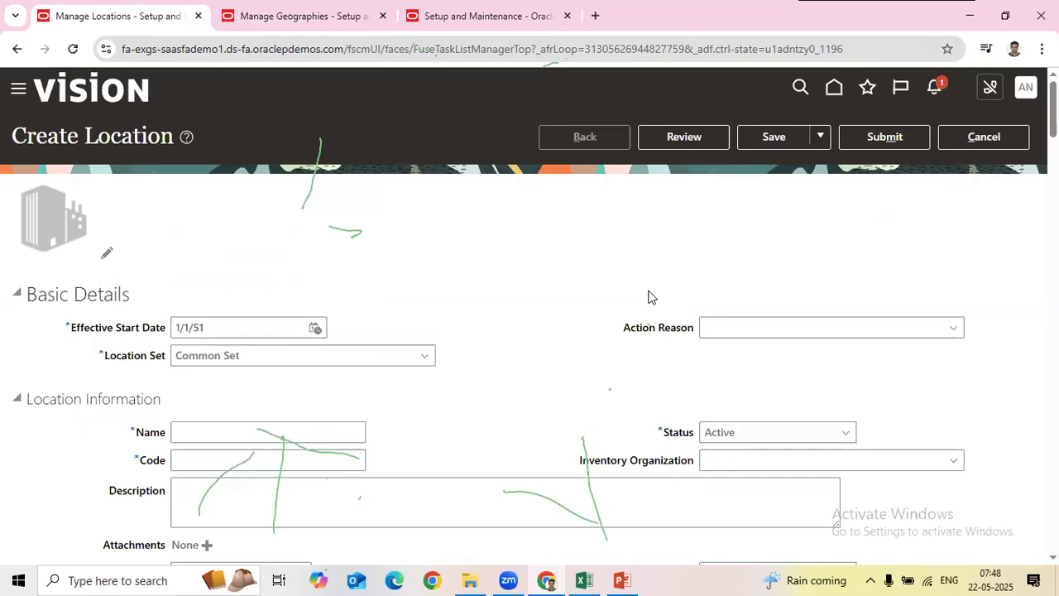
scroll(649, 297, "down", 3)
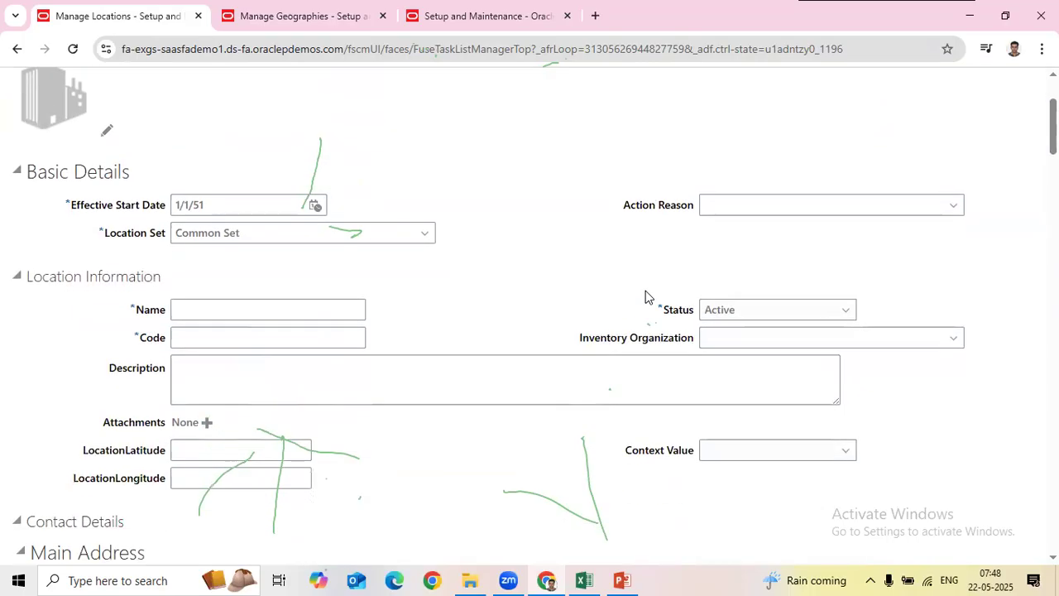
scroll(646, 290, "down", 2)
scroll(644, 290, "down", 1)
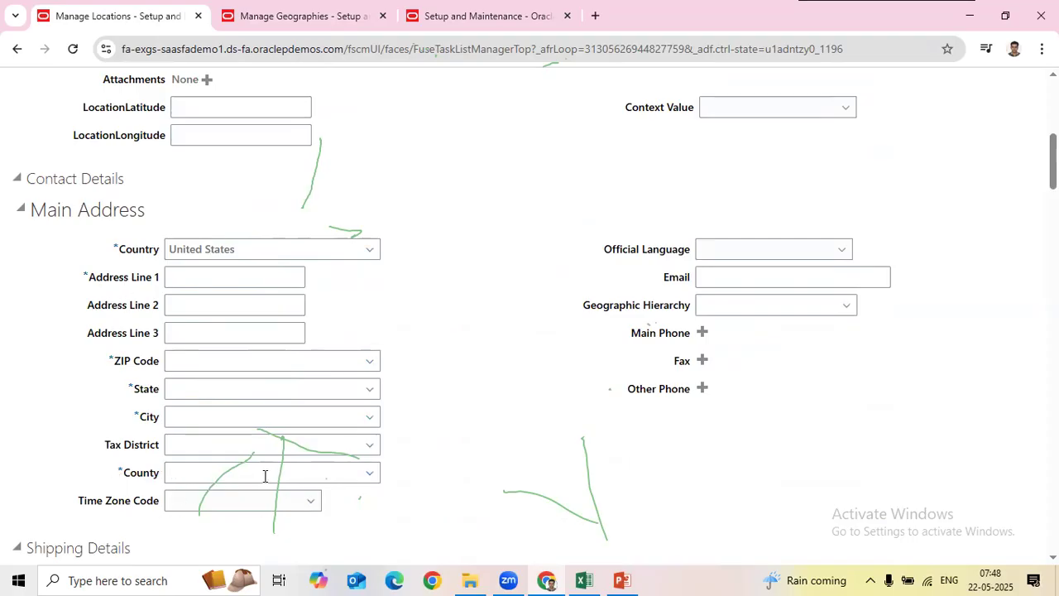
Step: Enter 'ac' as the new location's County and confirm it is flagged as an invalid value
left_click(214, 471)
type("ac")
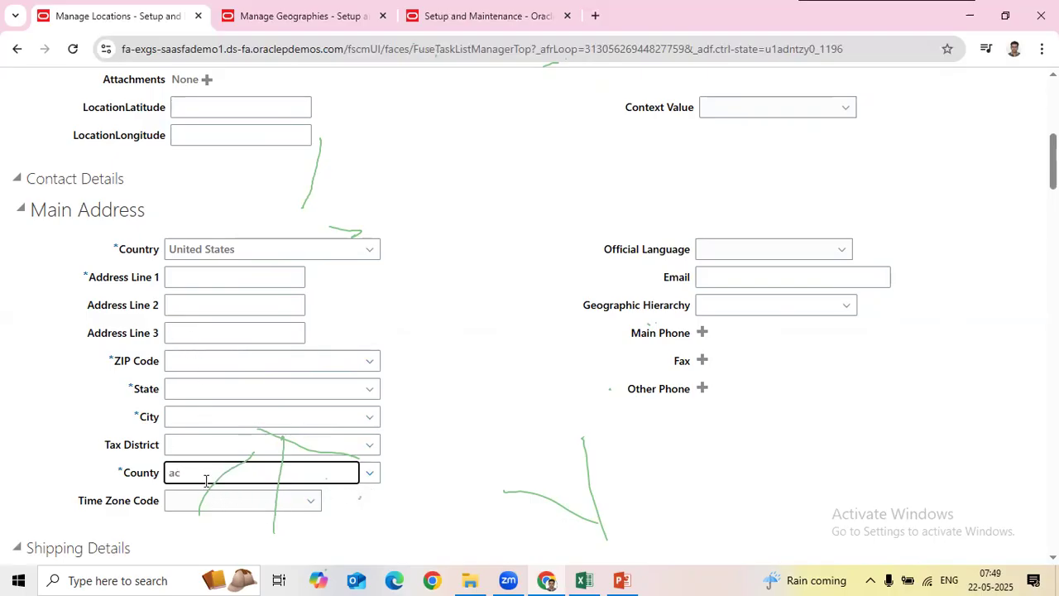
left_click(273, 15)
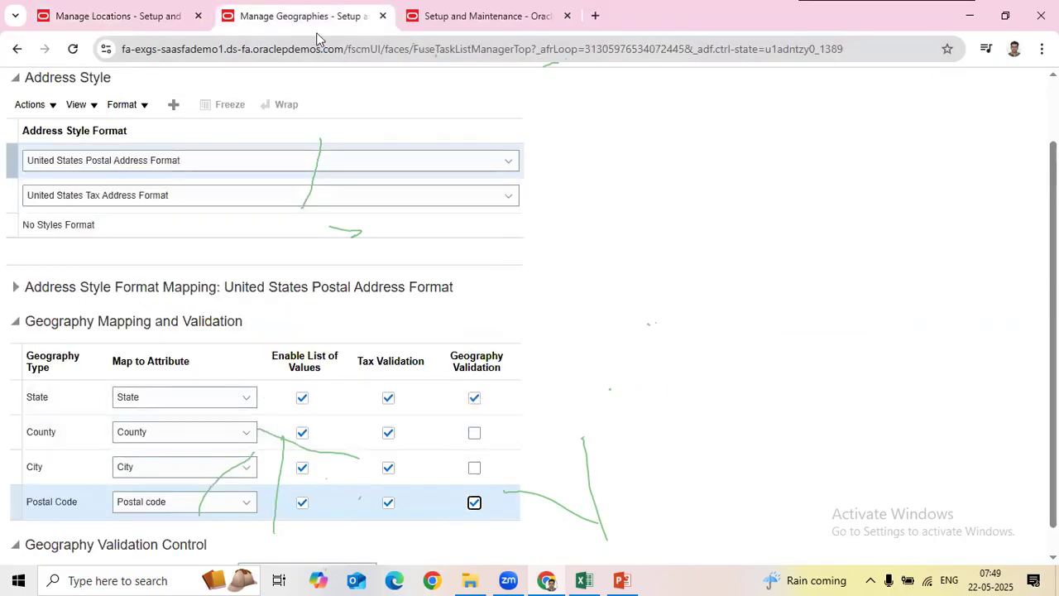
left_click(136, 16)
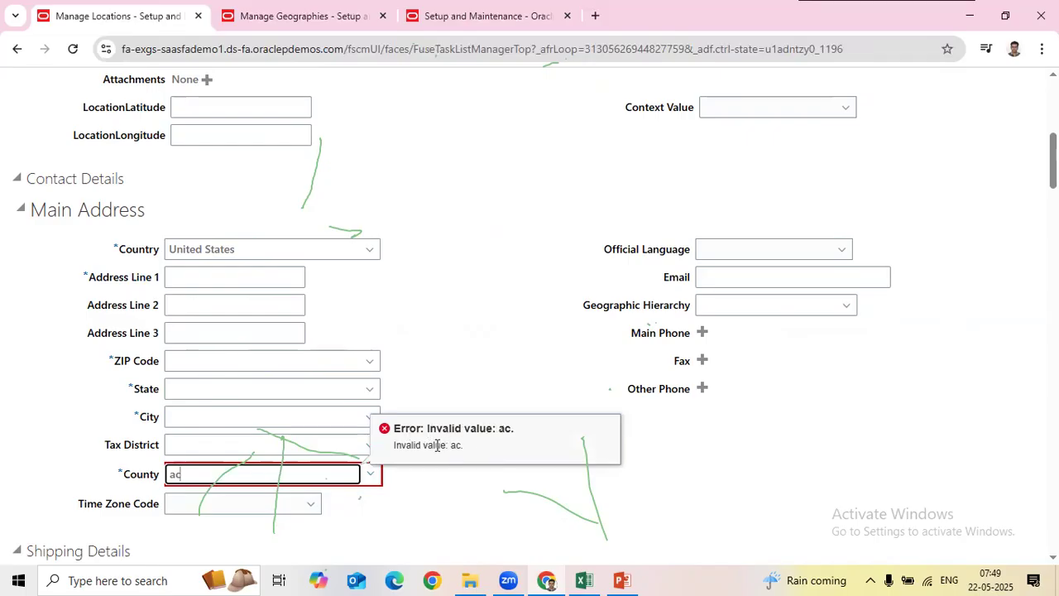
left_click_drag(177, 474, 220, 469)
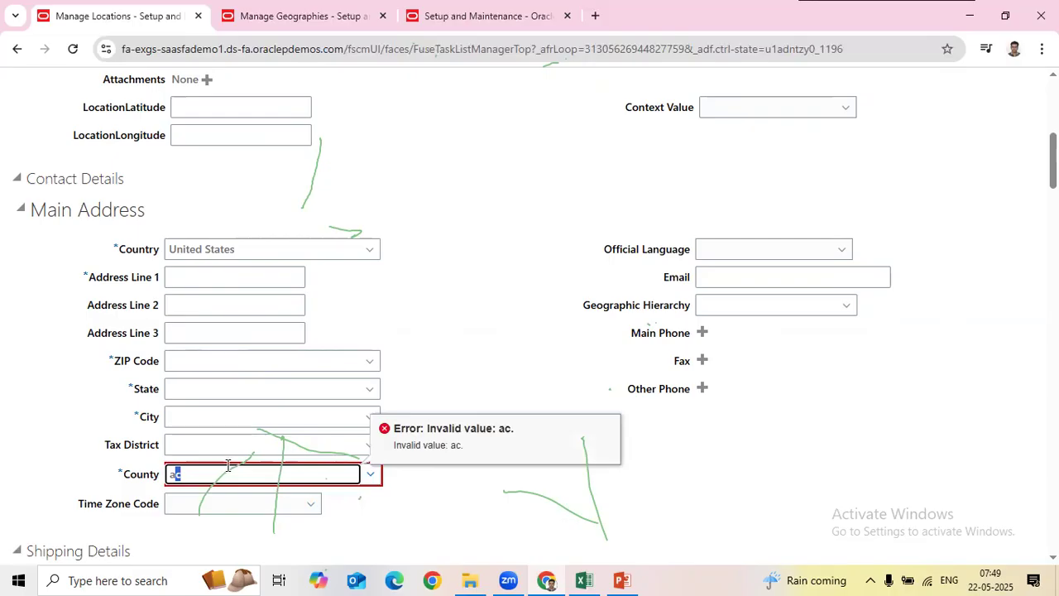
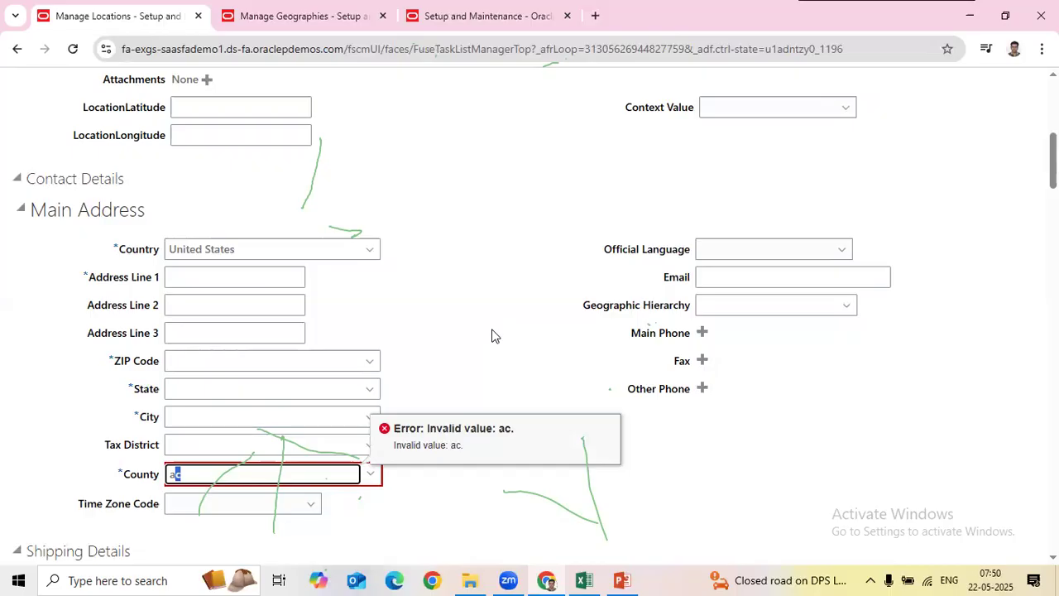
Step: Delete the invalid 'ac' County entry so the main address County field is empty
key("BackSpace")
key("BackSpace")
left_click(499, 335)
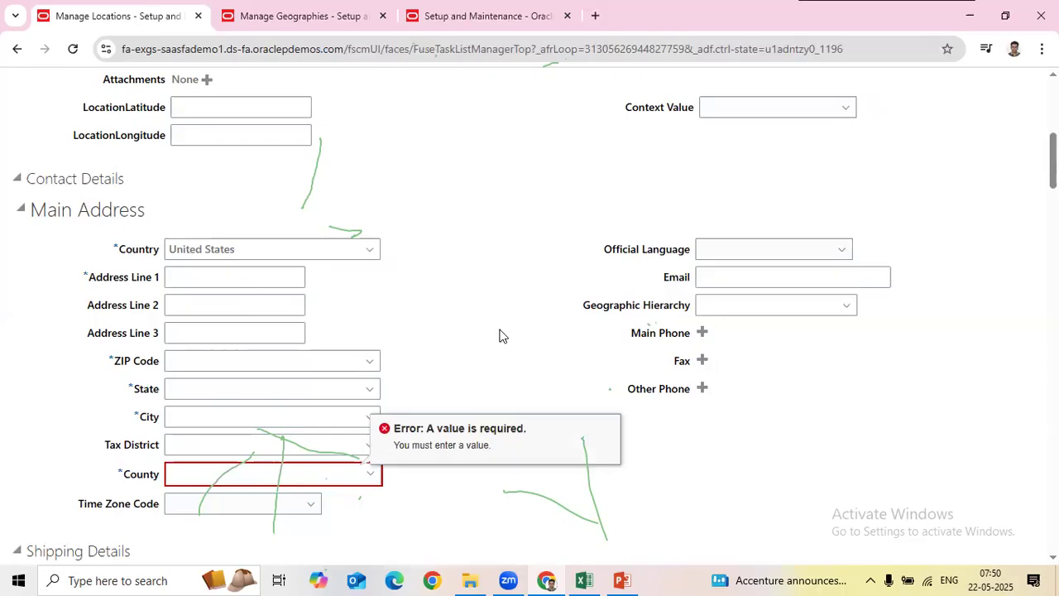
scroll(820, 204, "up", 3)
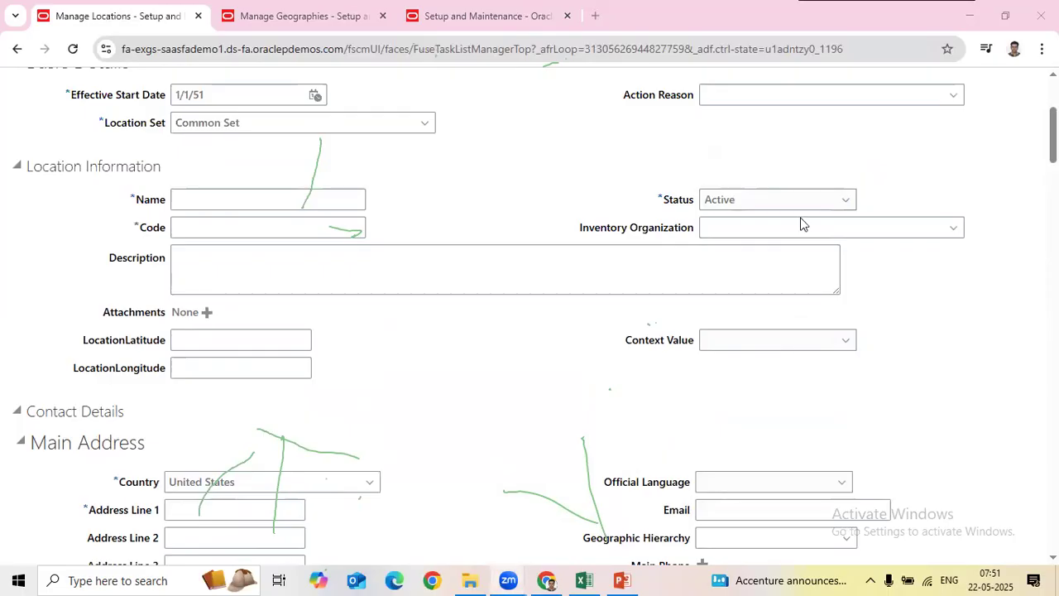
left_click(593, 575)
Step: Fill C18 with Done and D18 with 21-05-2025 for Geographies Process, copying down from row 17
scroll(498, 426, "down", 1)
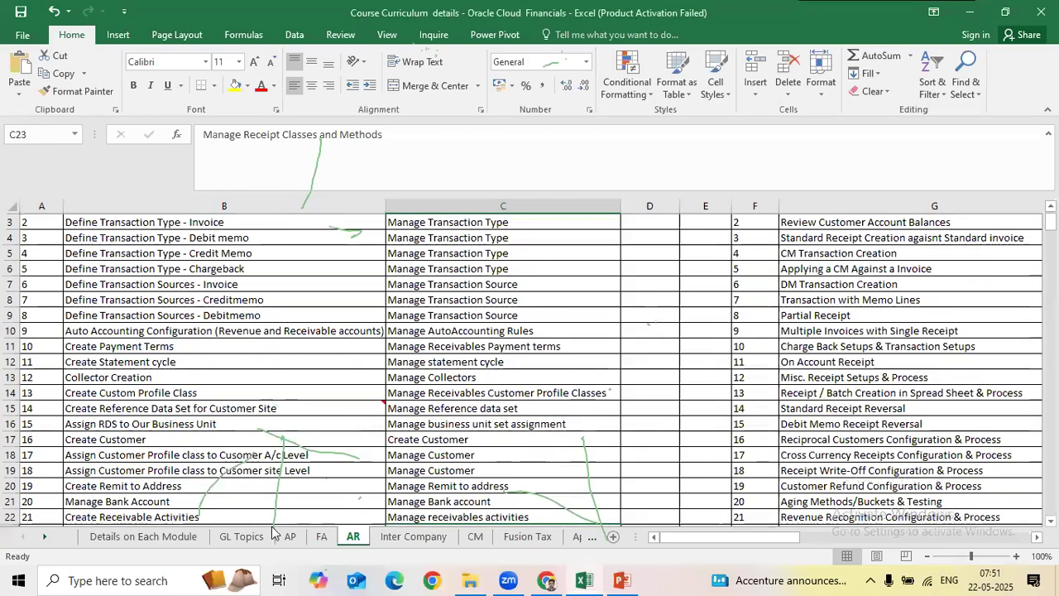
left_click(143, 536)
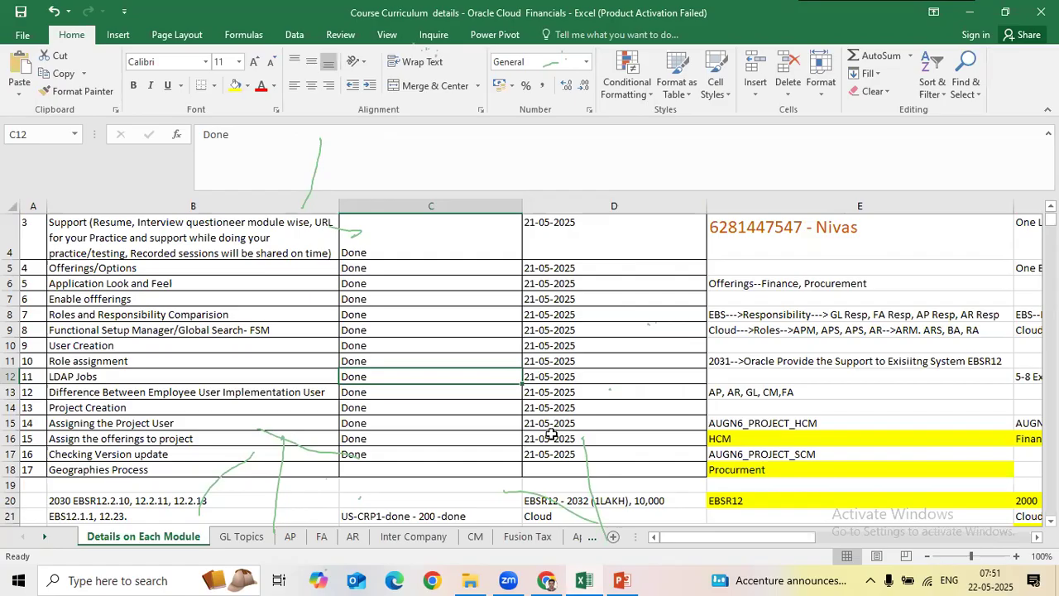
scroll(551, 436, "up", 1)
scroll(551, 435, "down", 4)
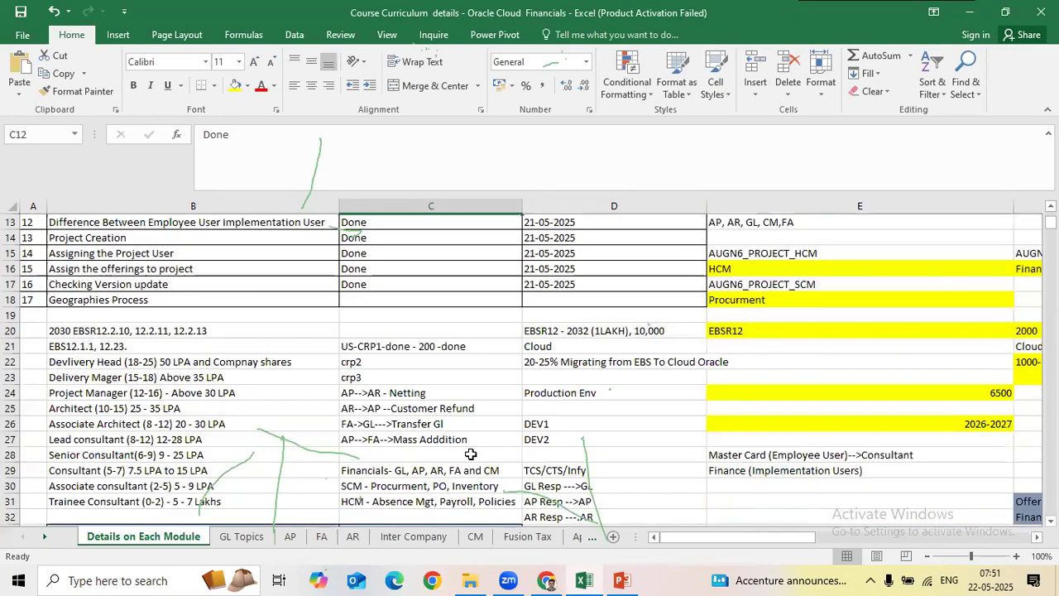
left_click(358, 303)
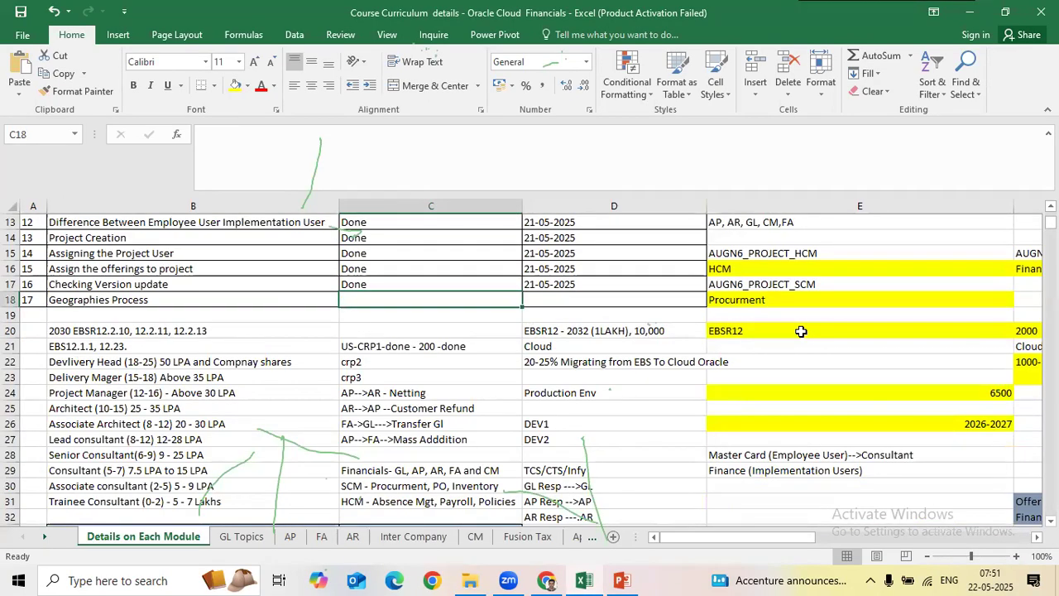
key("ctrl+d")
key("Right")
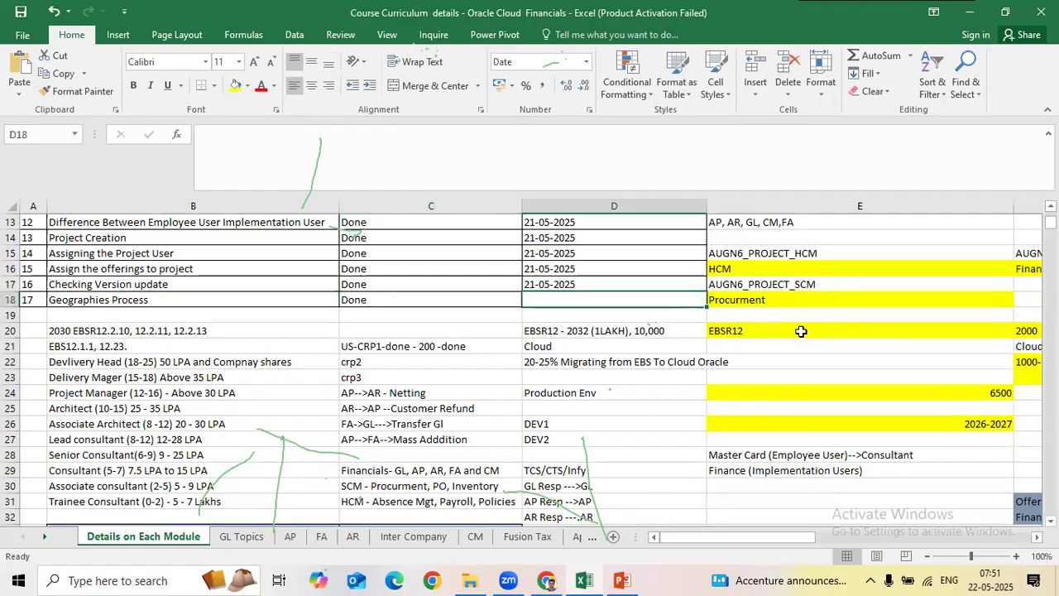
key("ctrl+d")
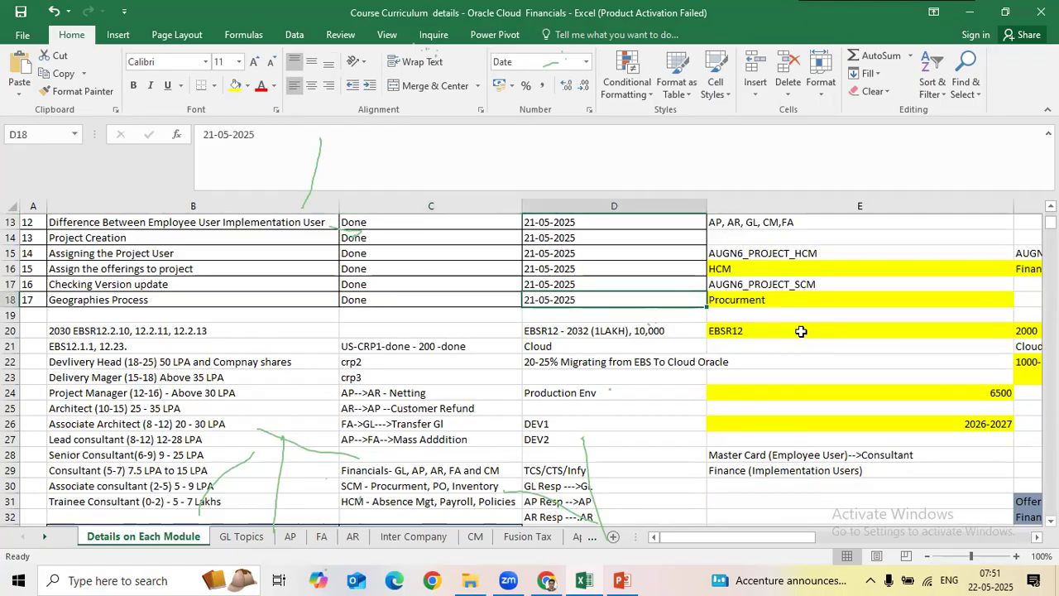
left_click(577, 414)
scroll(308, 336, "up", 4)
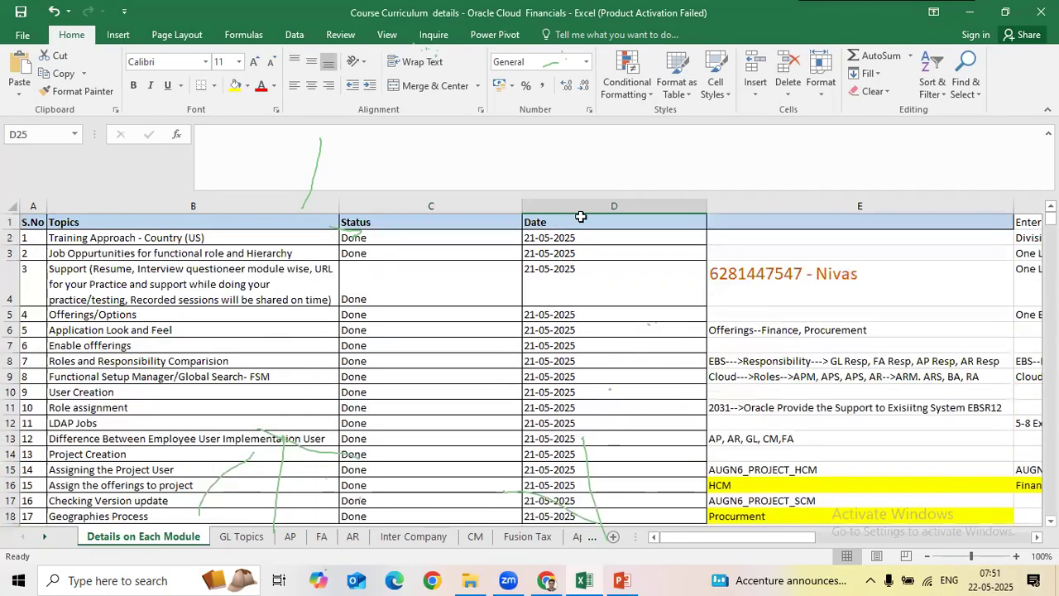
left_click_drag(485, 236, 632, 439)
scroll(302, 412, "down", 2)
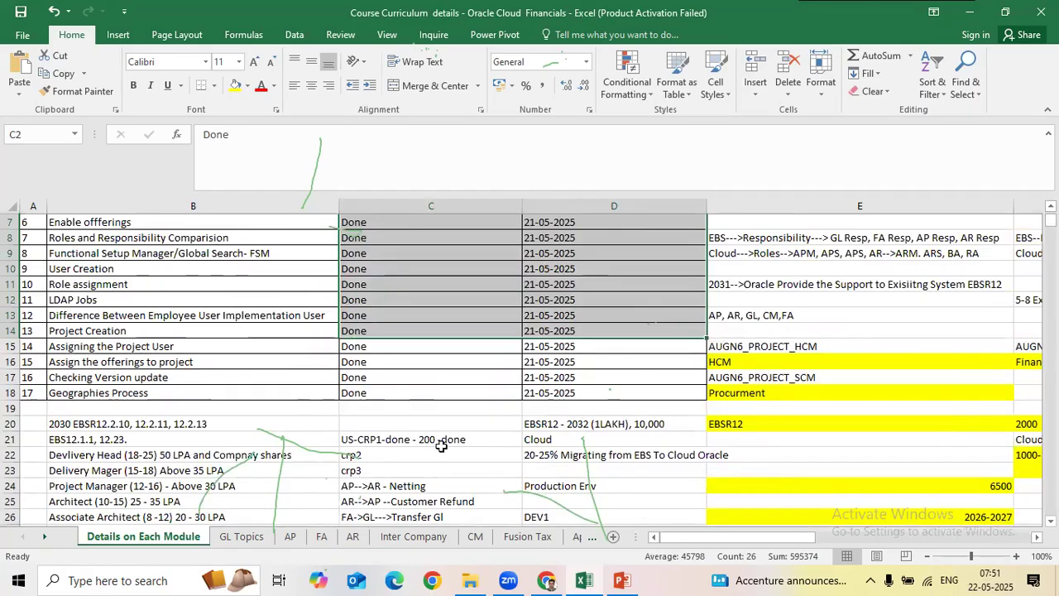
scroll(431, 448, "down", 2)
scroll(431, 449, "down", 3)
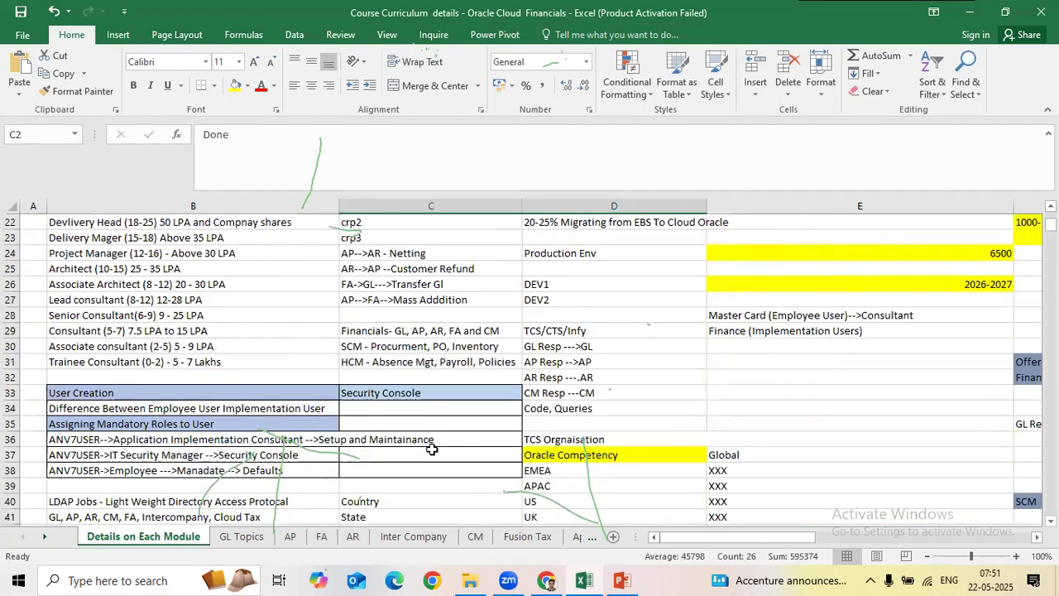
scroll(431, 448, "down", 5)
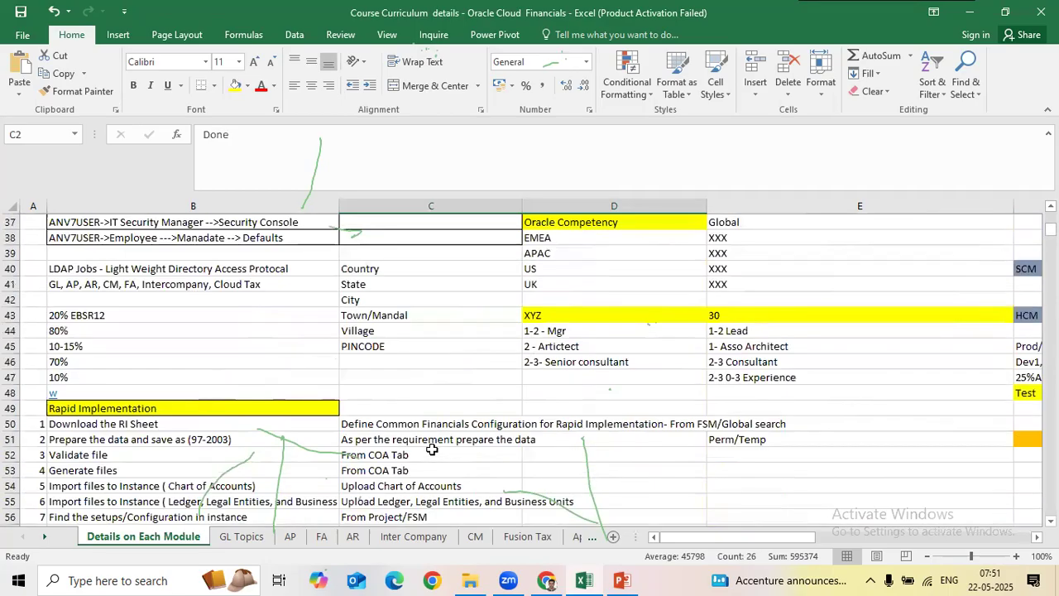
left_click(241, 537)
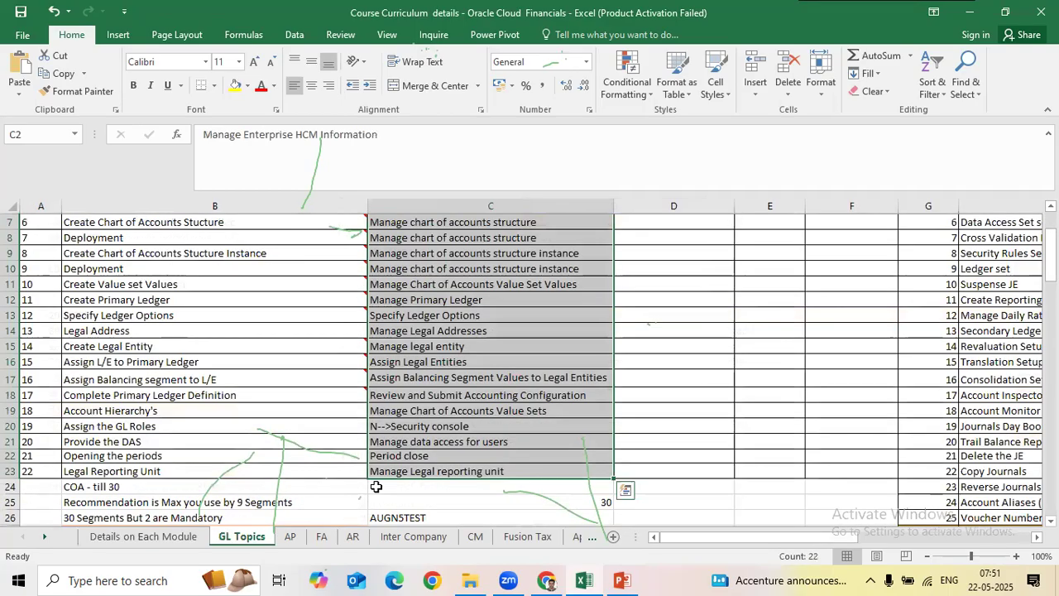
left_click_drag(268, 240, 538, 491)
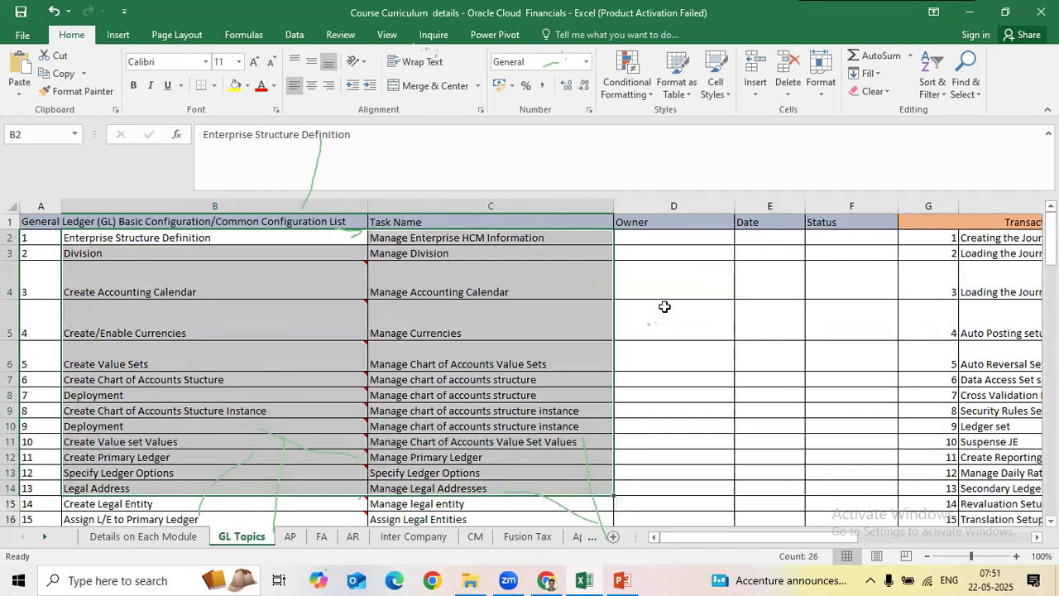
left_click_drag(270, 238, 235, 332)
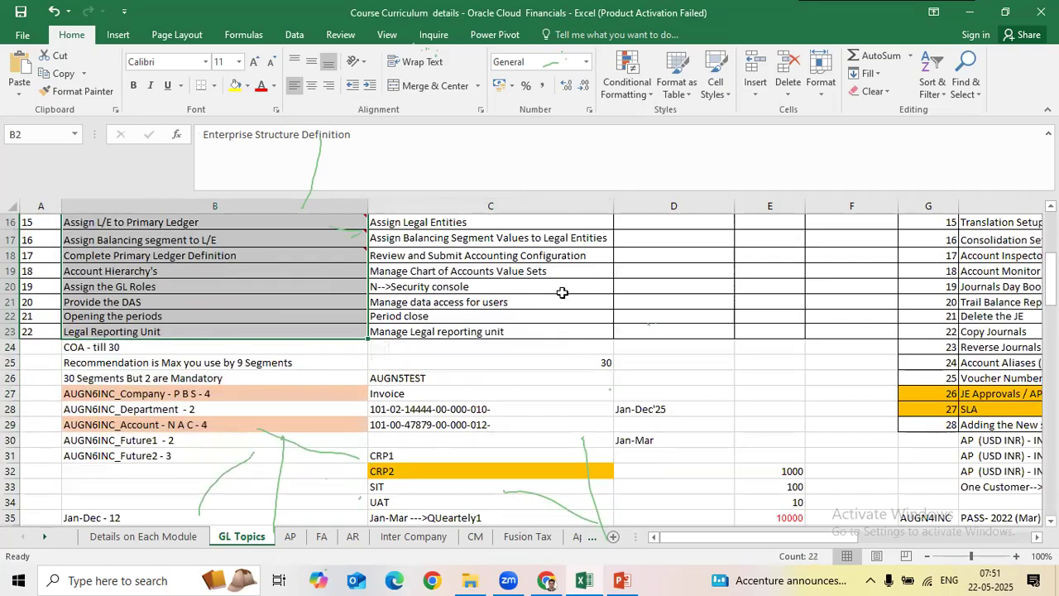
scroll(562, 292, "up", 5)
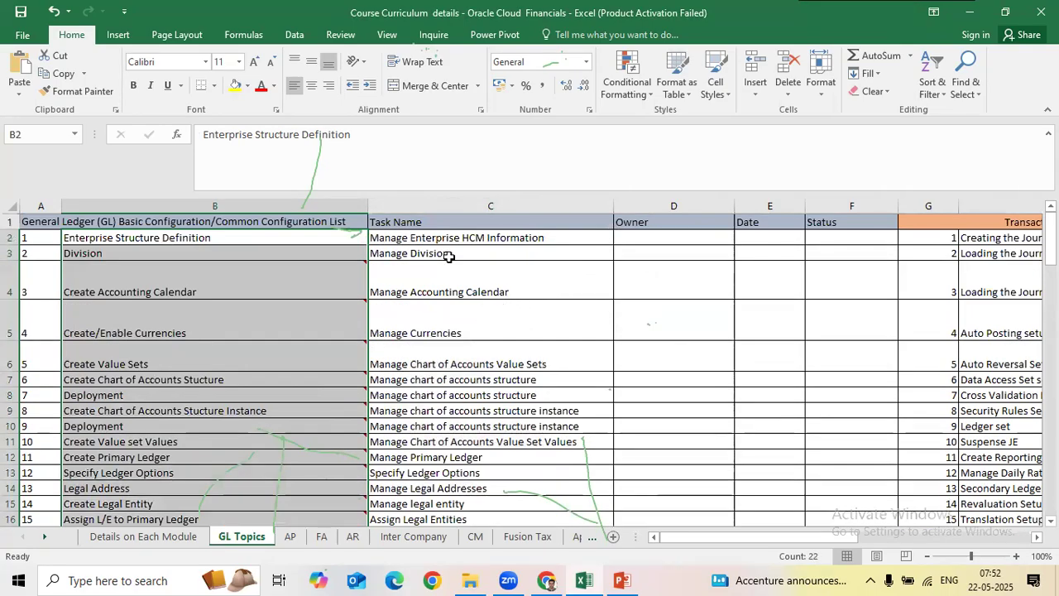
key("Right")
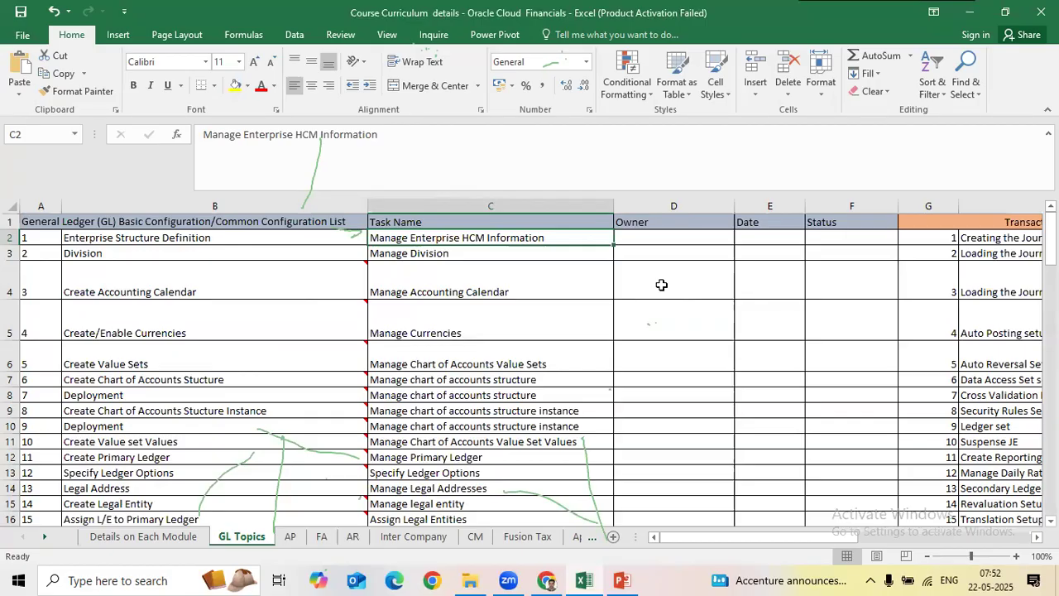
left_click_drag(273, 331, 298, 519)
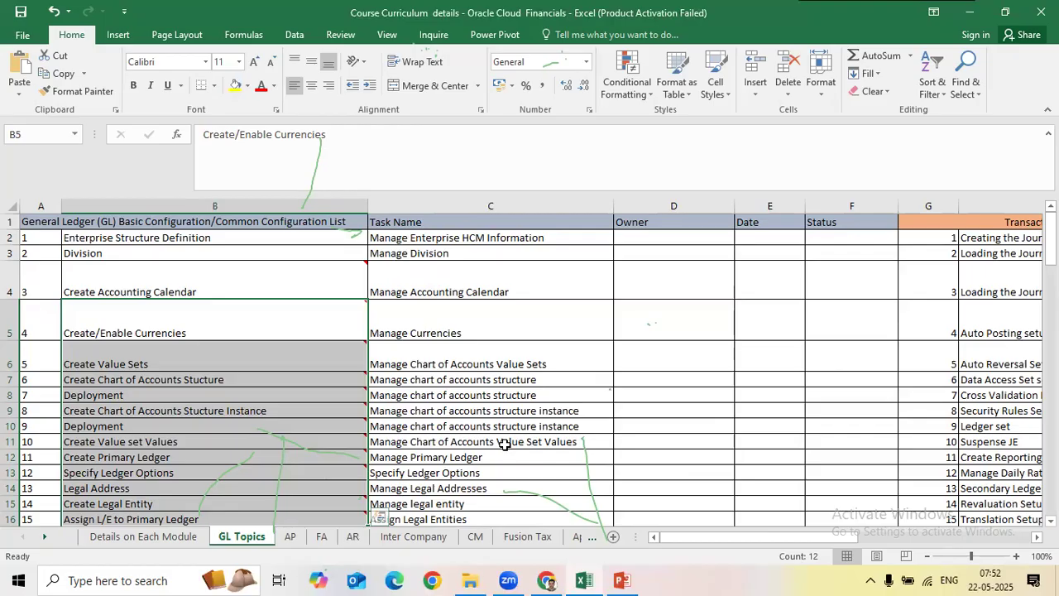
left_click(520, 426)
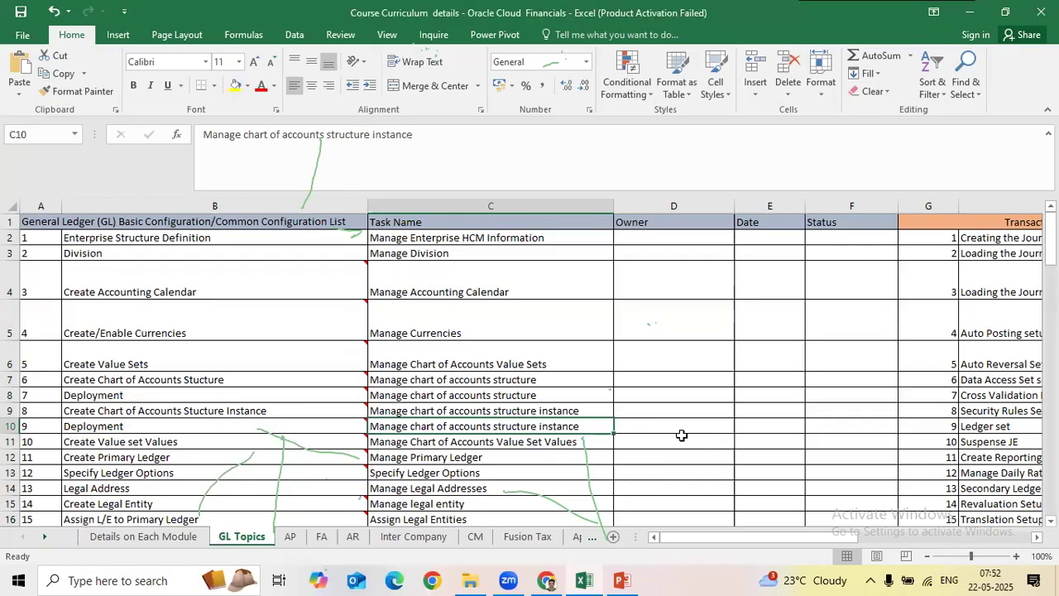
left_click_drag(317, 246, 570, 387)
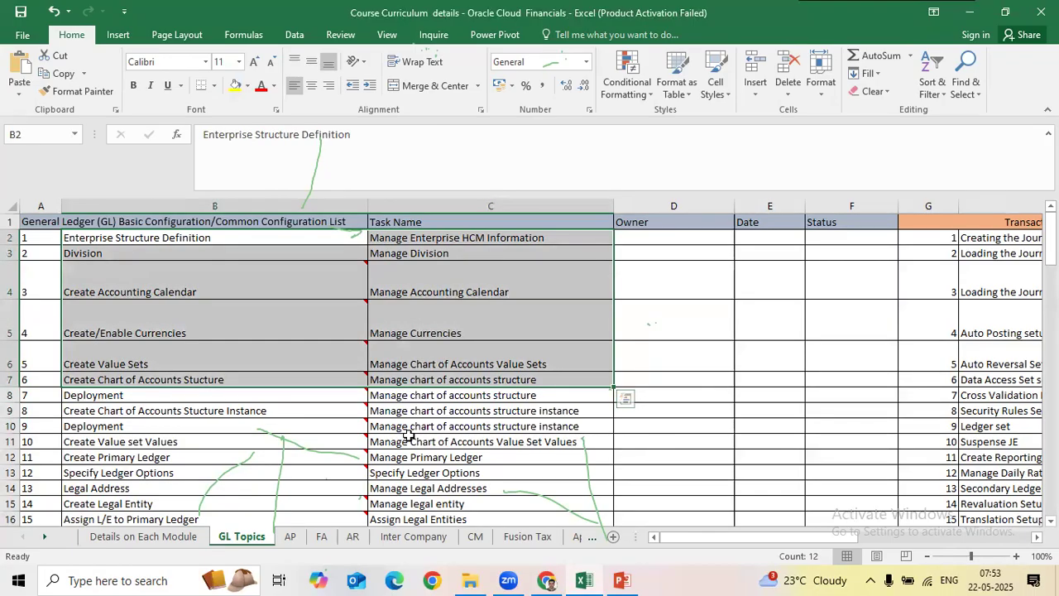
left_click_drag(151, 254, 496, 501)
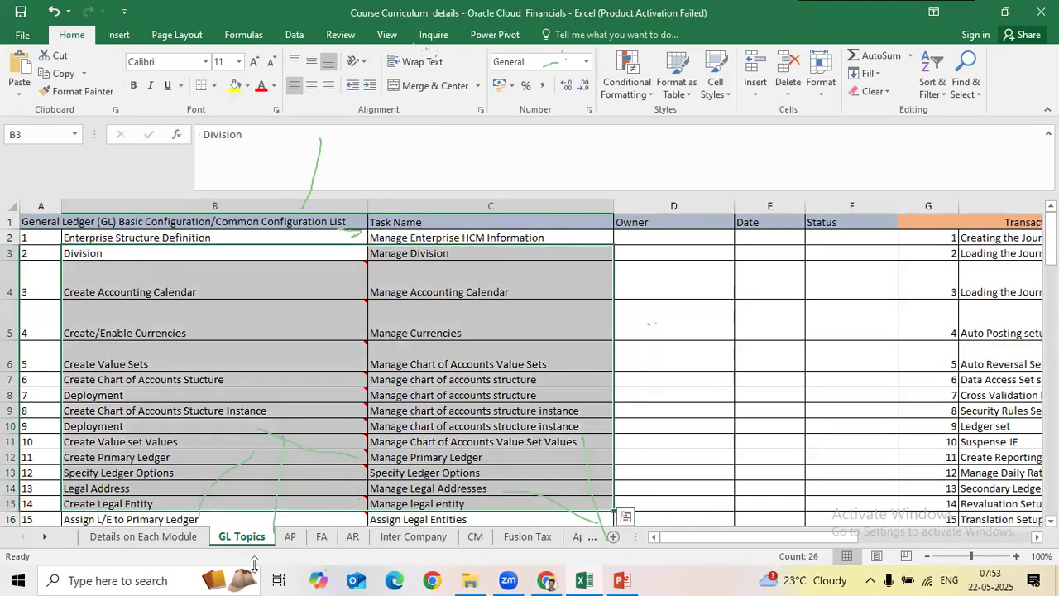
left_click(176, 538)
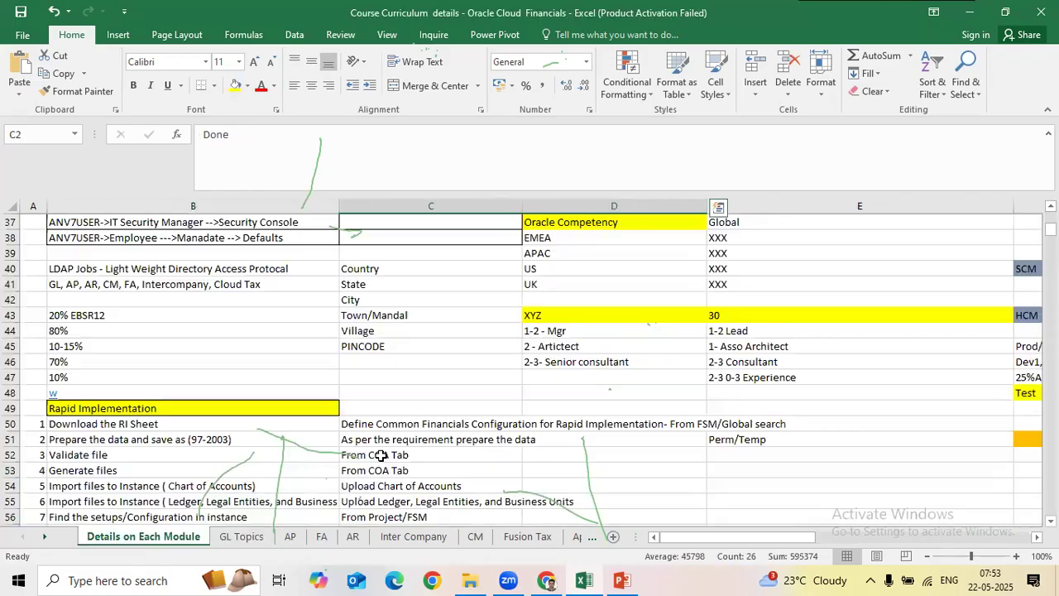
Step: Scroll the Details on Each Module sheet to rows 70–89, showing the Enterprise Structure notes
scroll(613, 404, "down", 4)
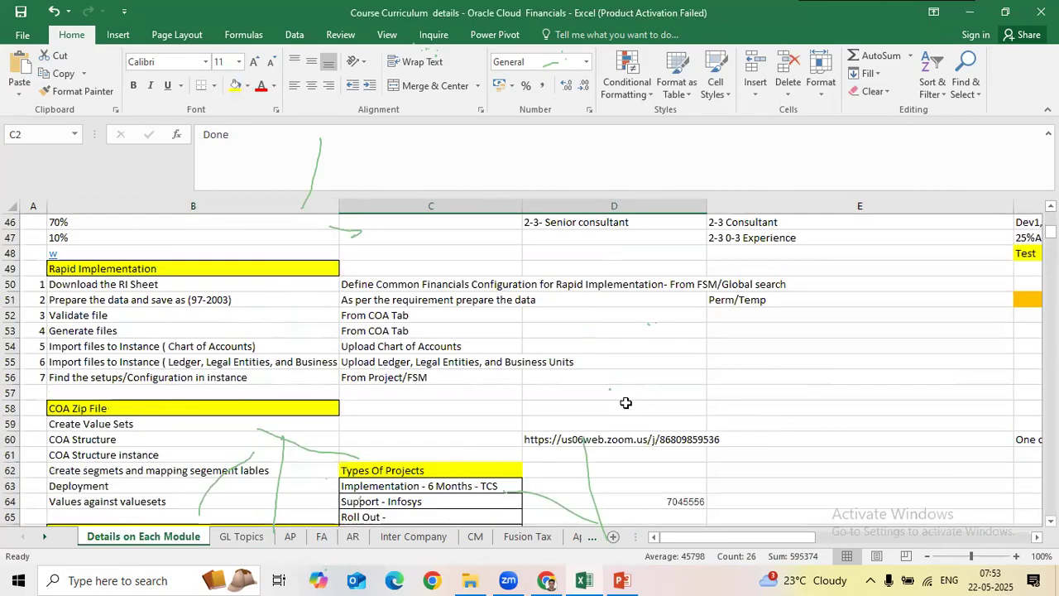
scroll(613, 404, "down", 3)
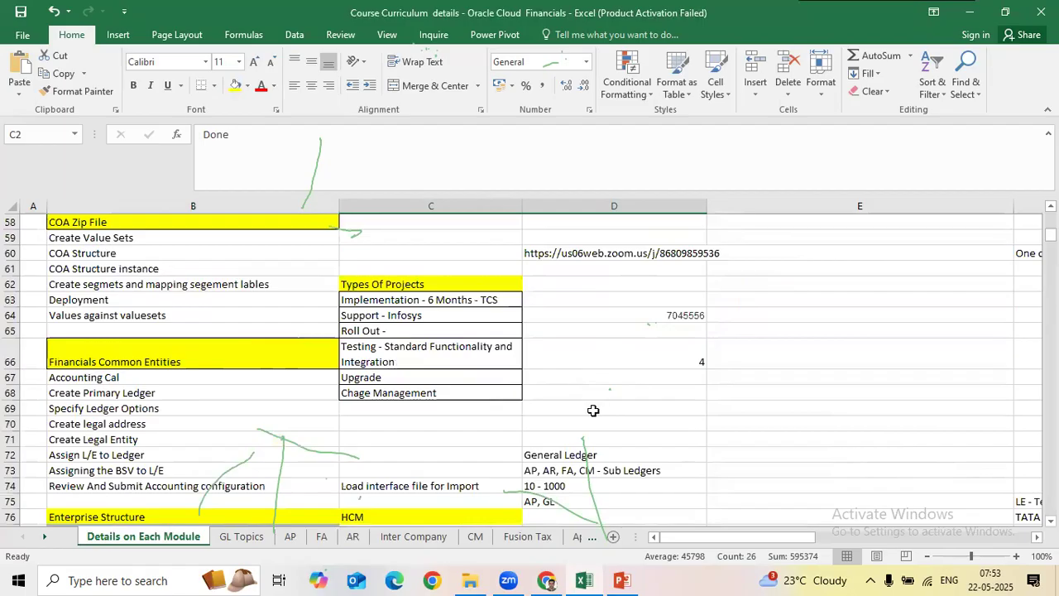
scroll(592, 411, "down", 2)
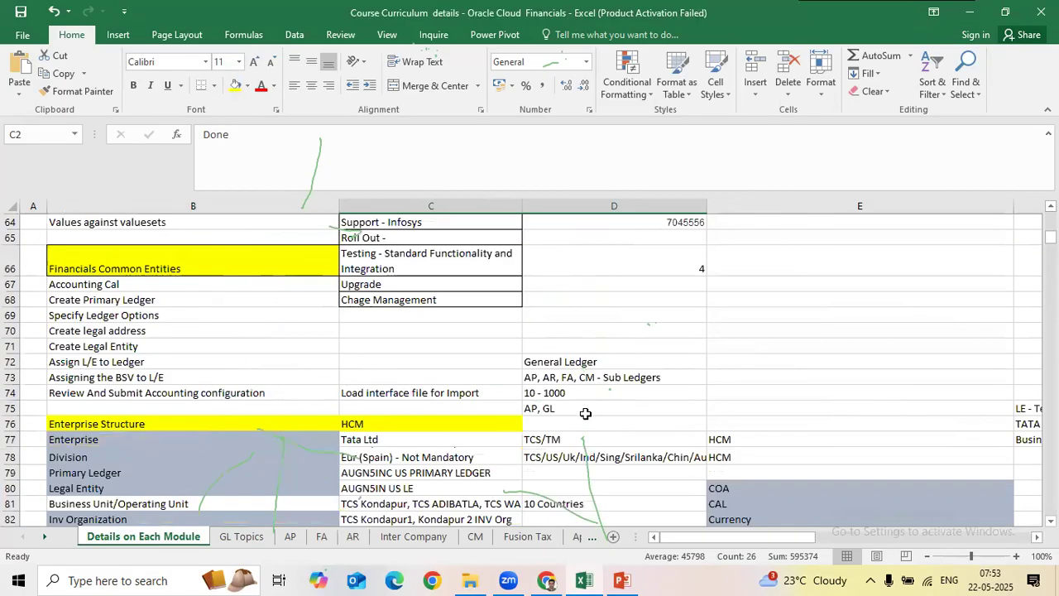
scroll(585, 414, "down", 4)
scroll(585, 414, "down", 2)
scroll(585, 414, "down", 1)
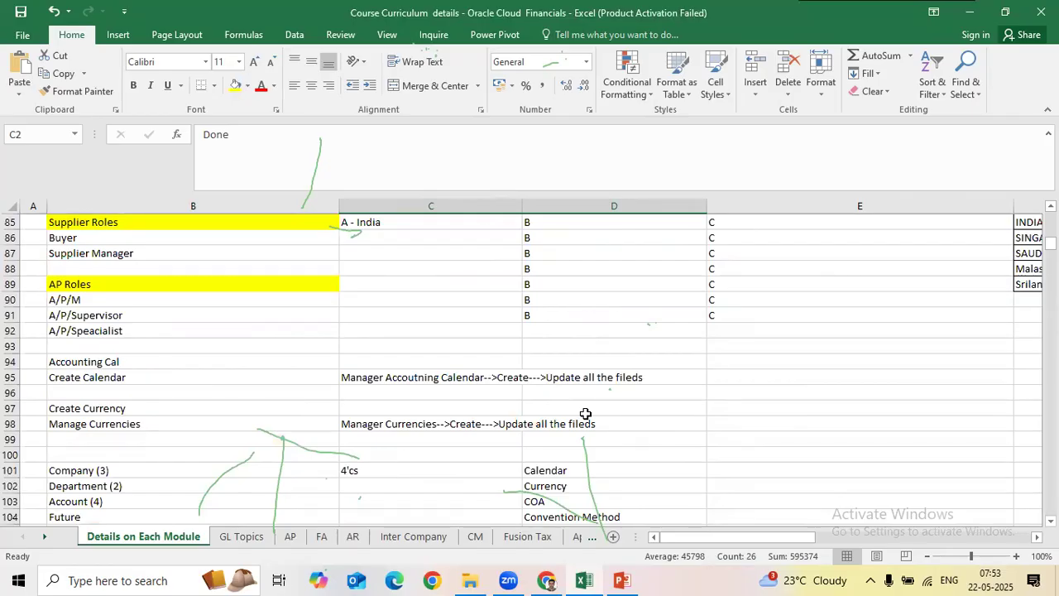
scroll(585, 413, "down", 1)
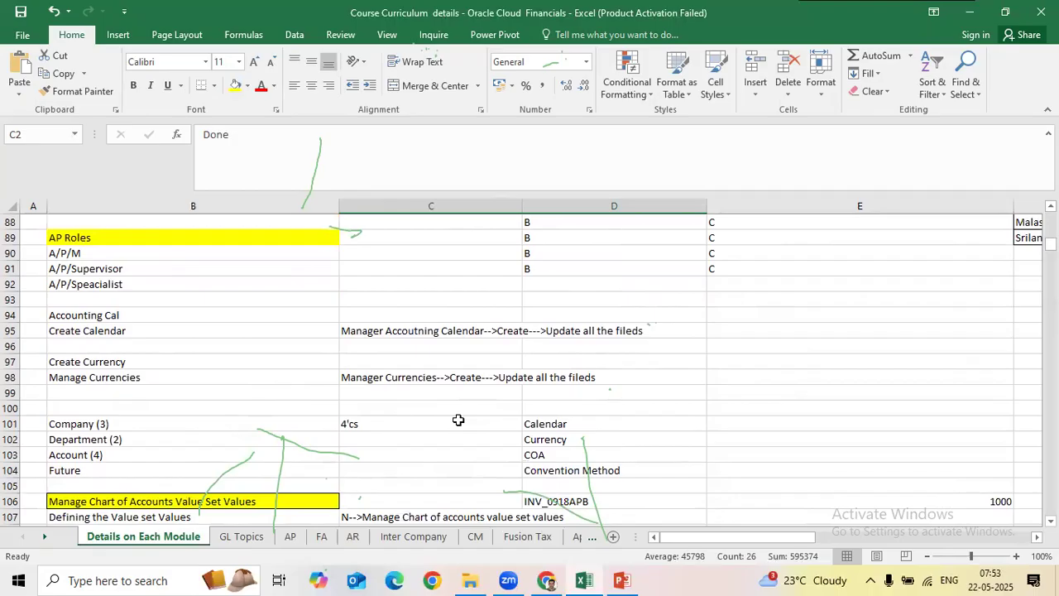
scroll(432, 425, "down", 5)
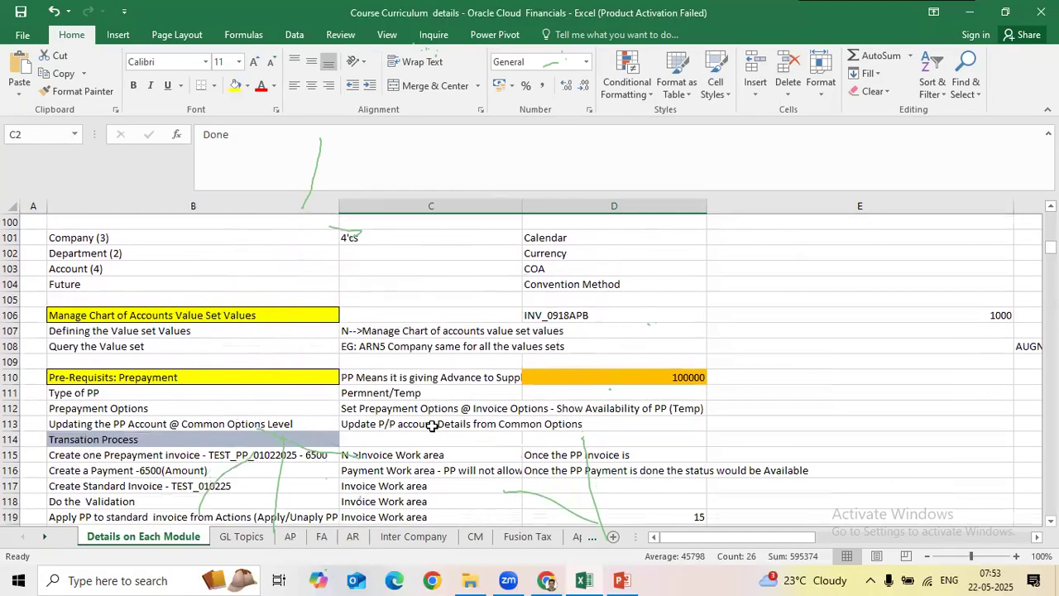
scroll(432, 426, "up", 11)
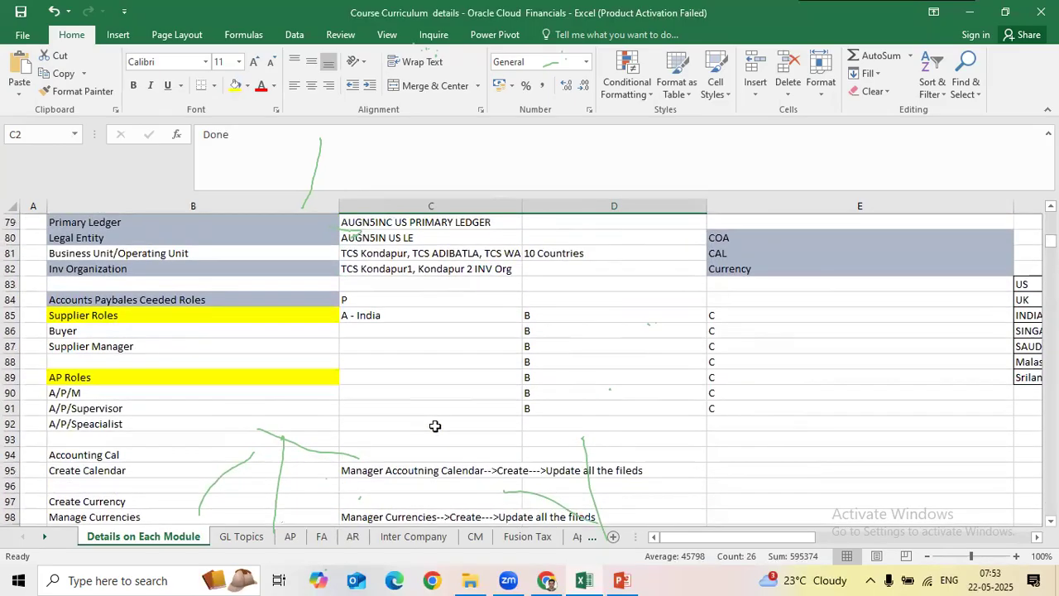
scroll(435, 426, "up", 8)
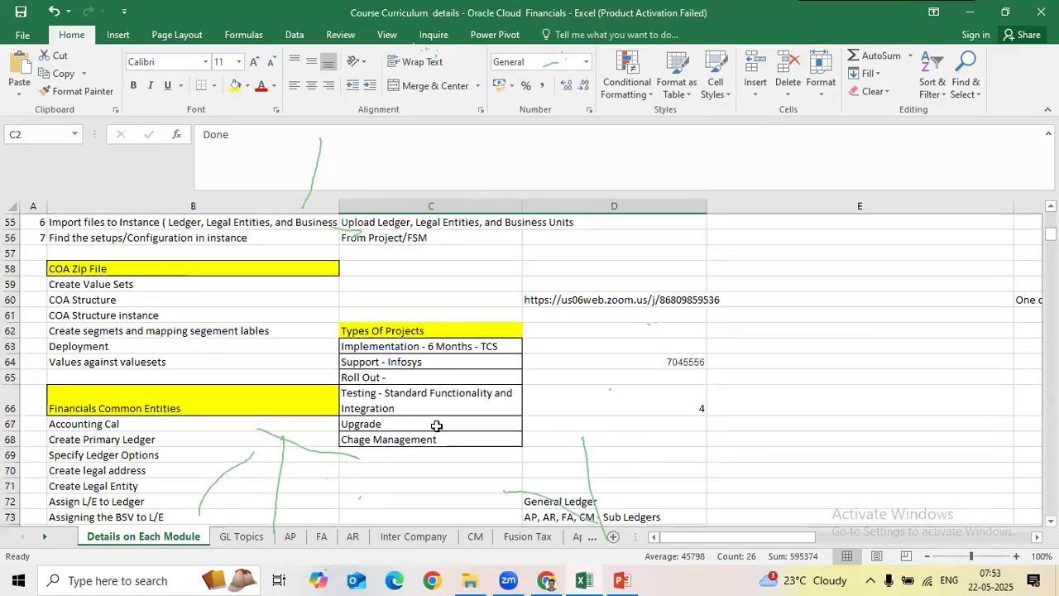
scroll(436, 426, "up", 1)
scroll(436, 426, "down", 17)
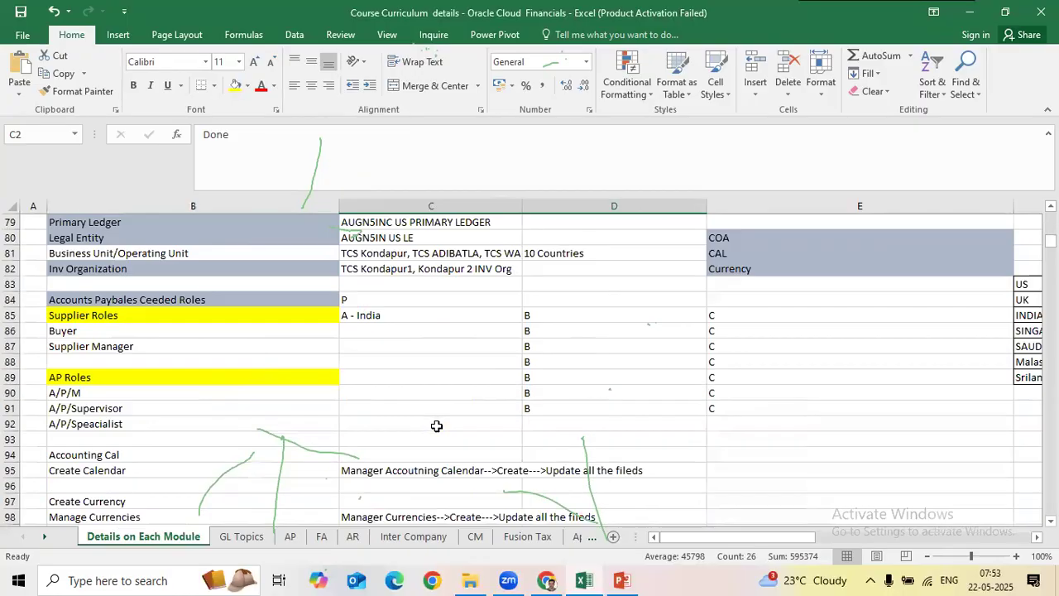
scroll(436, 426, "down", 5)
scroll(436, 425, "up", 4)
scroll(436, 425, "up", 9)
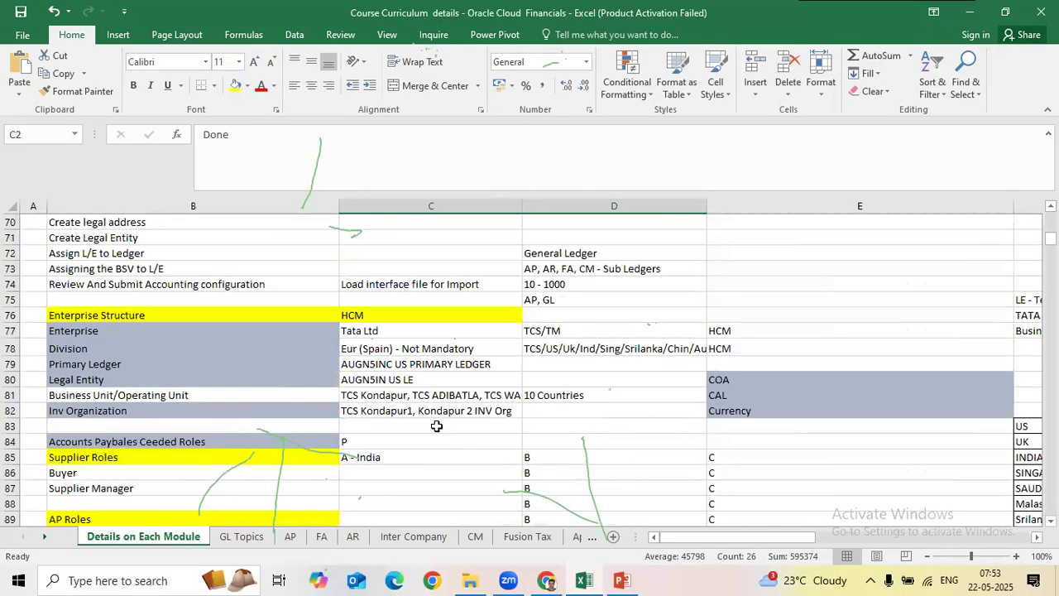
left_click(180, 319)
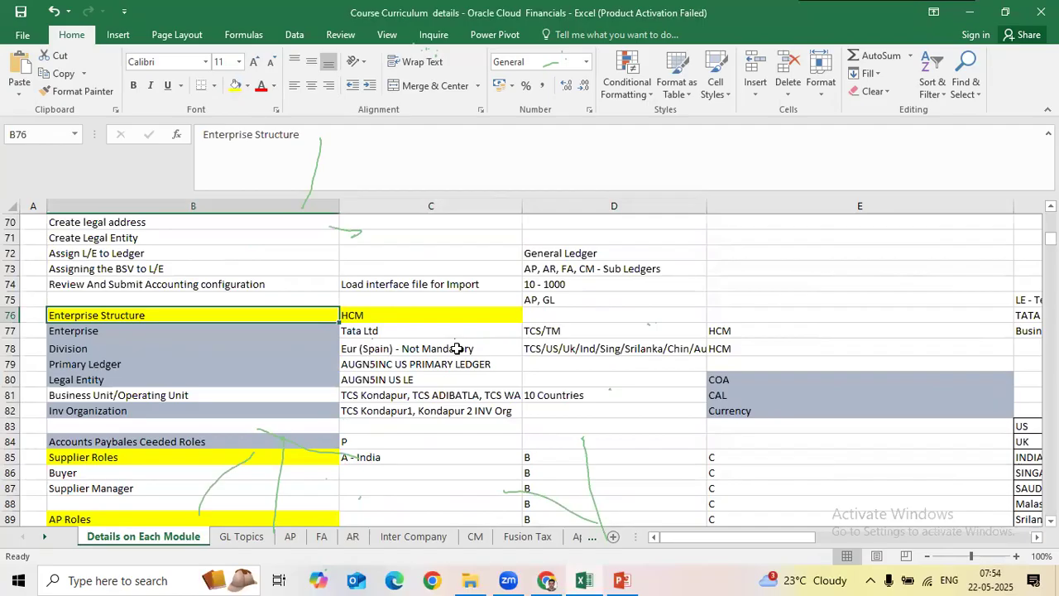
left_click(364, 334)
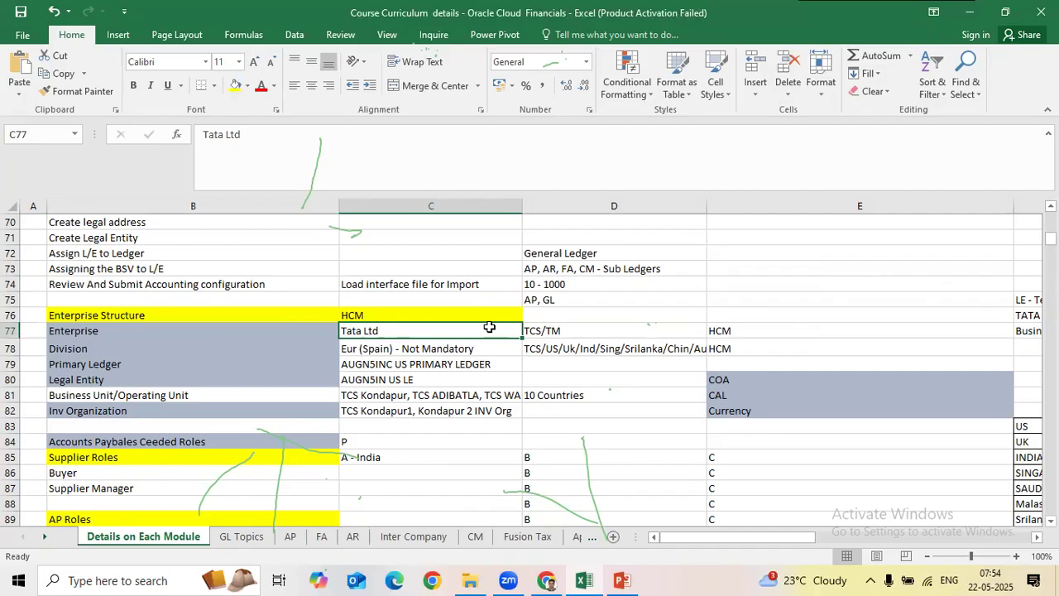
key("Down")
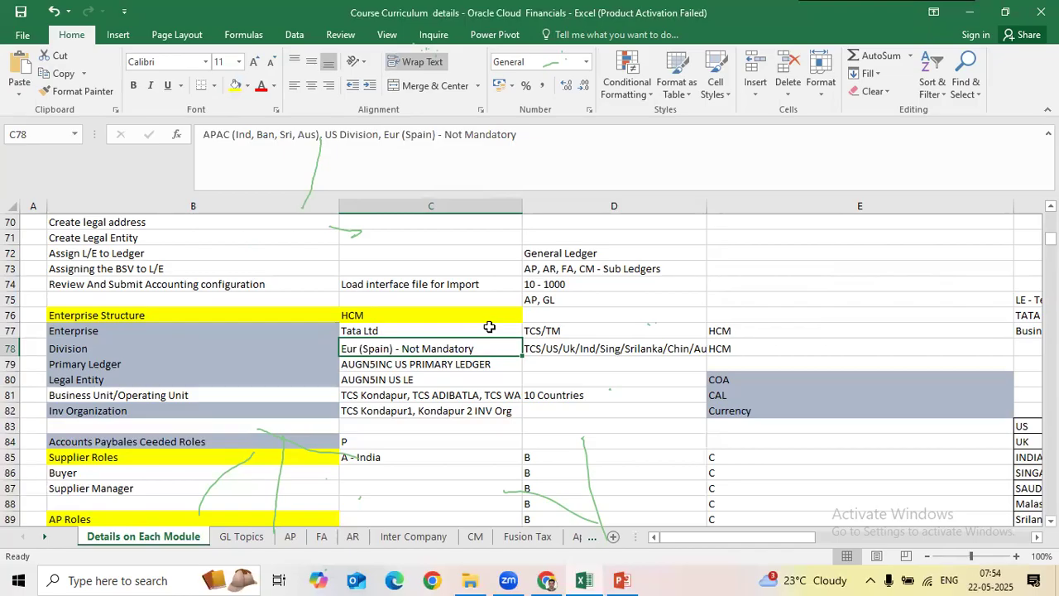
left_click(91, 365)
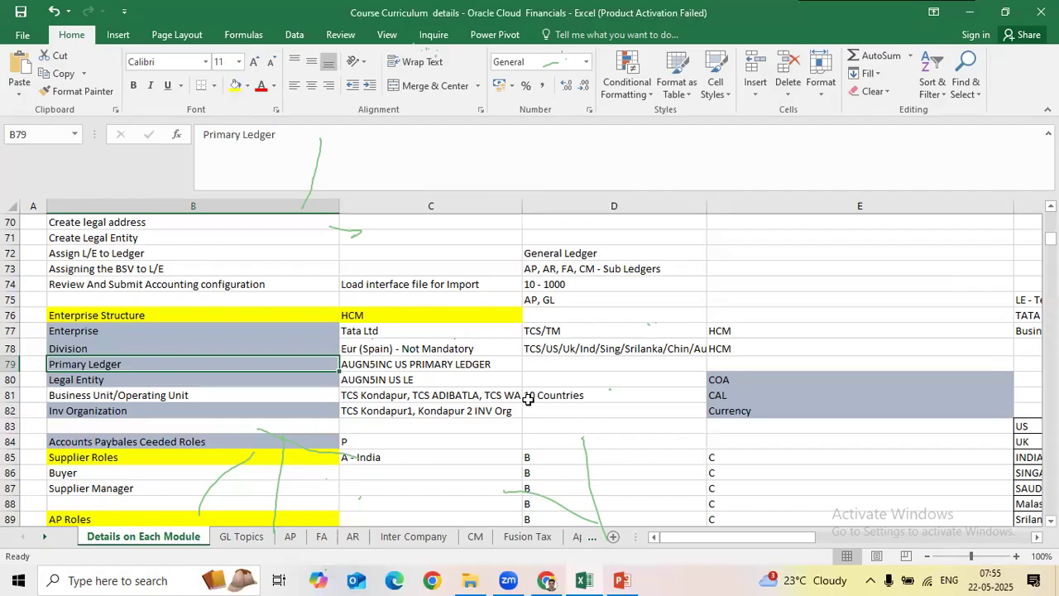
key("Right")
key("Down")
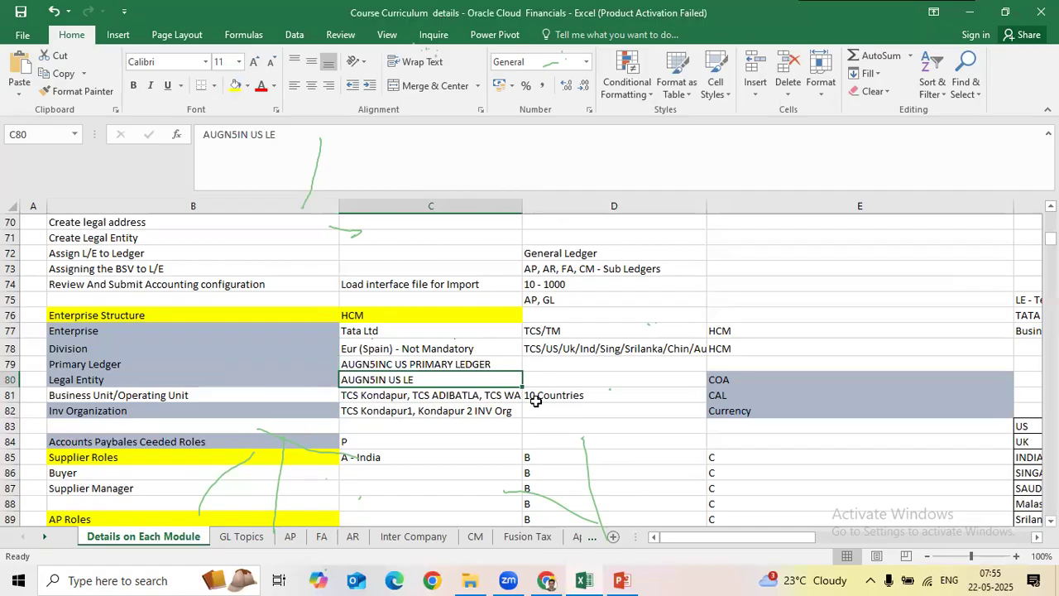
left_click(464, 365)
key("Down")
left_click(463, 365, "shift")
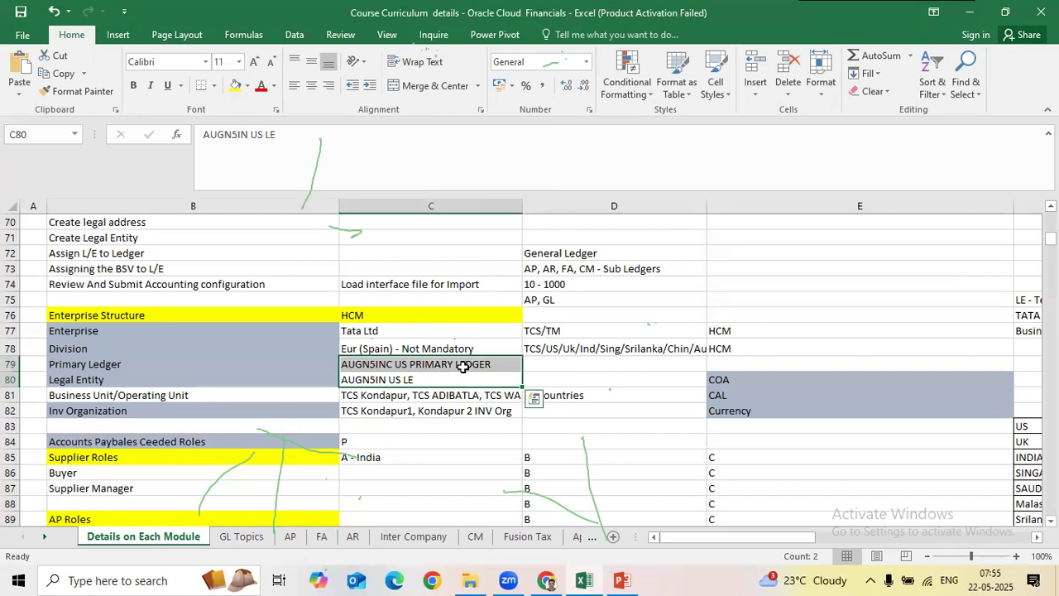
left_click(422, 394)
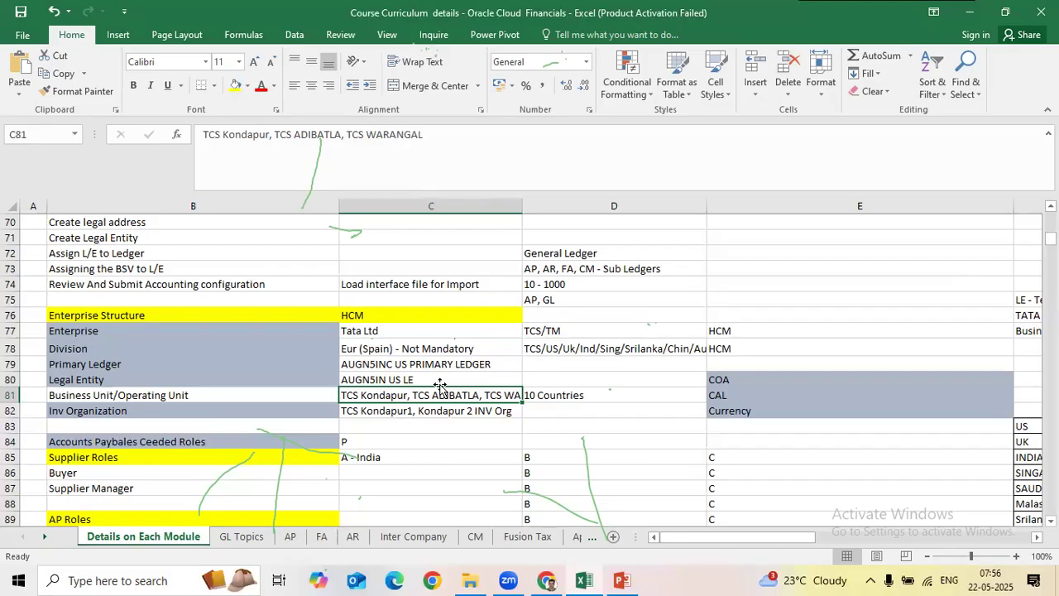
left_click(179, 318)
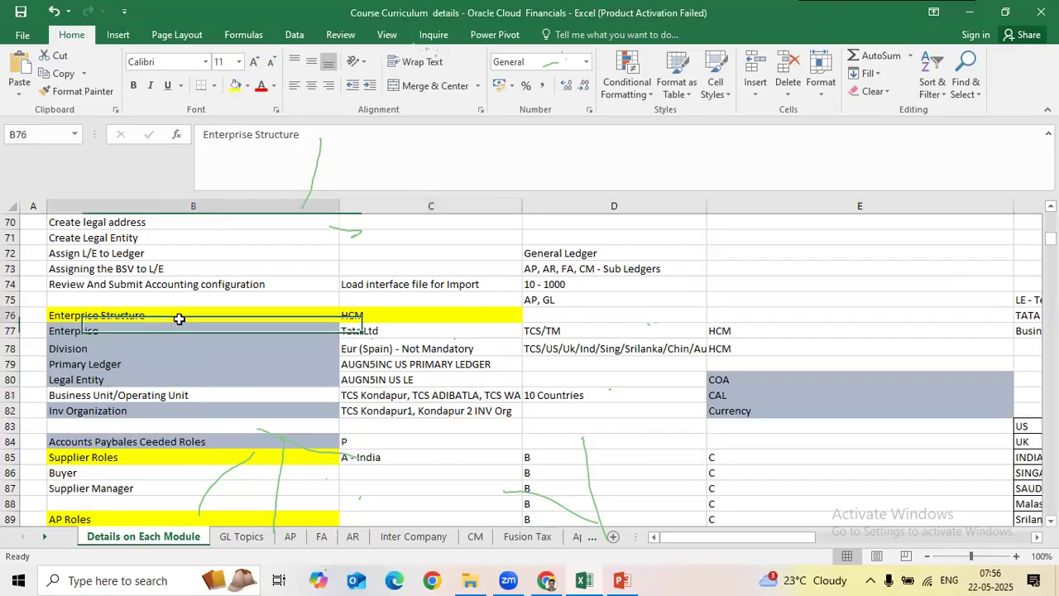
left_click(255, 330)
left_click(376, 332)
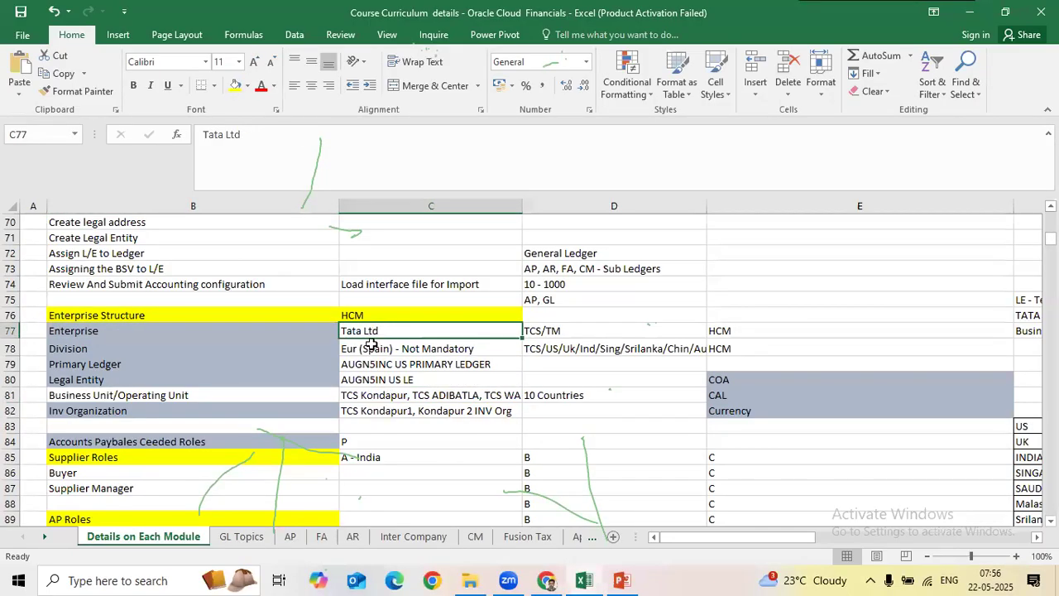
left_click(482, 346)
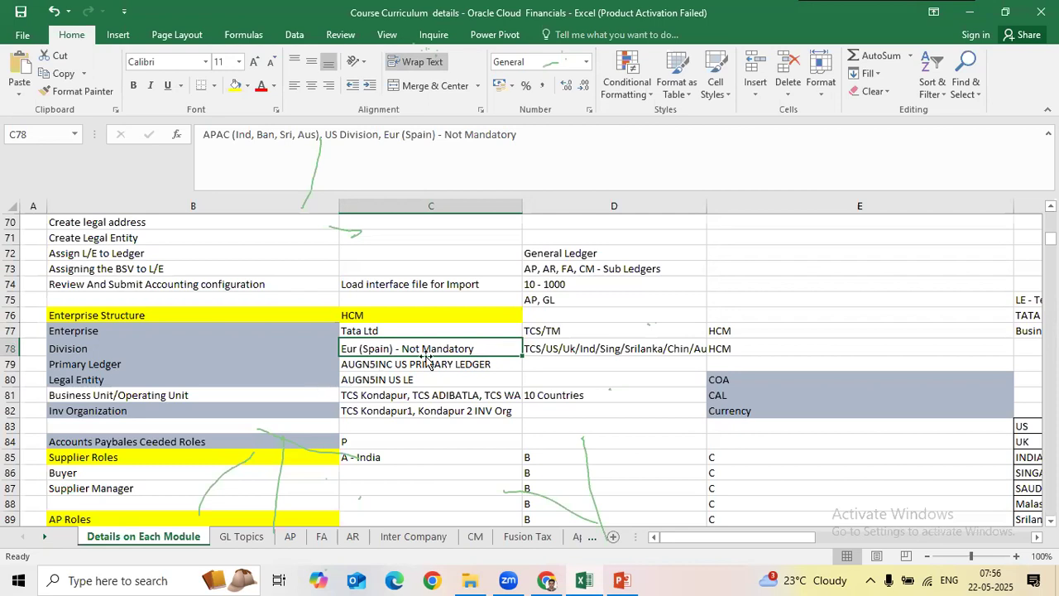
left_click(479, 368)
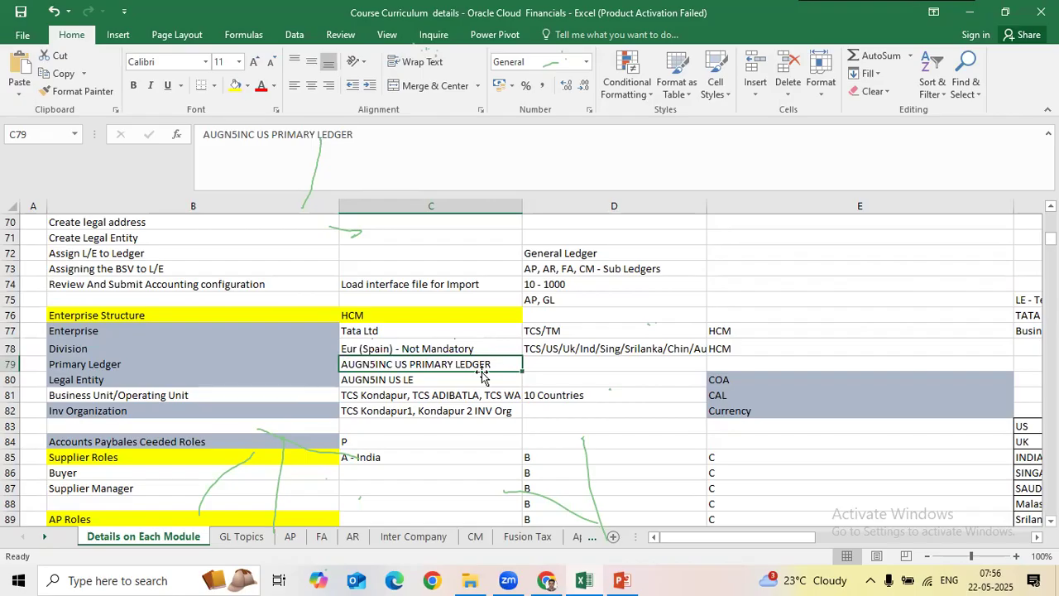
left_click(412, 346)
left_click(418, 361)
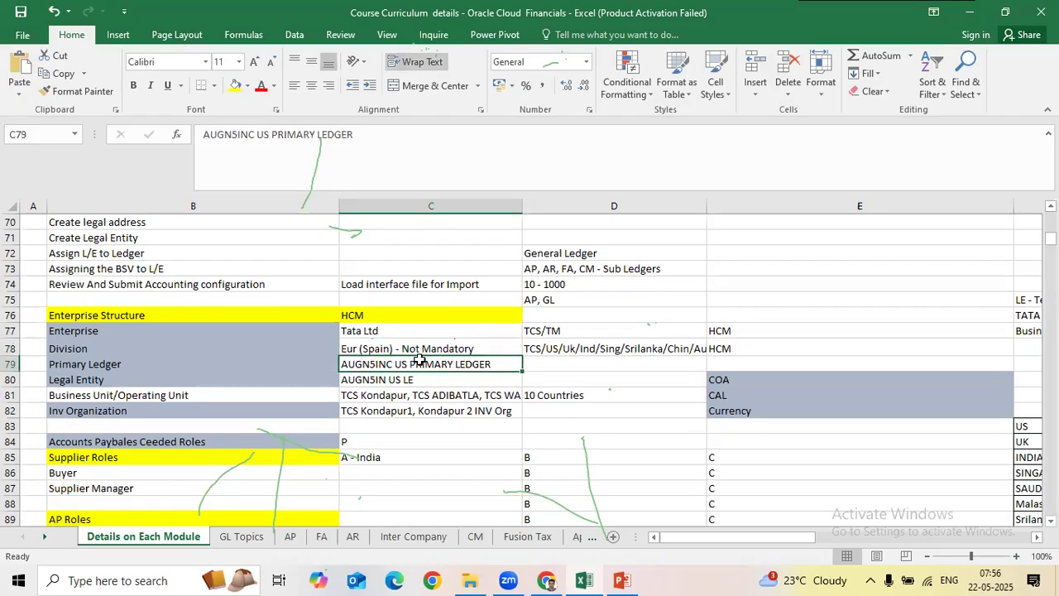
left_click(379, 379)
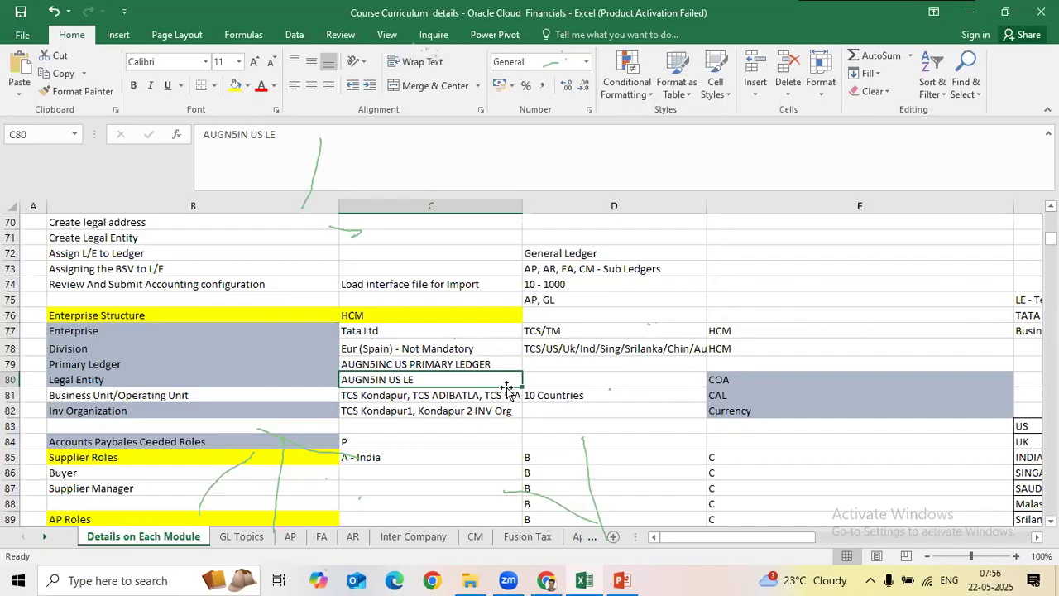
left_click(422, 394)
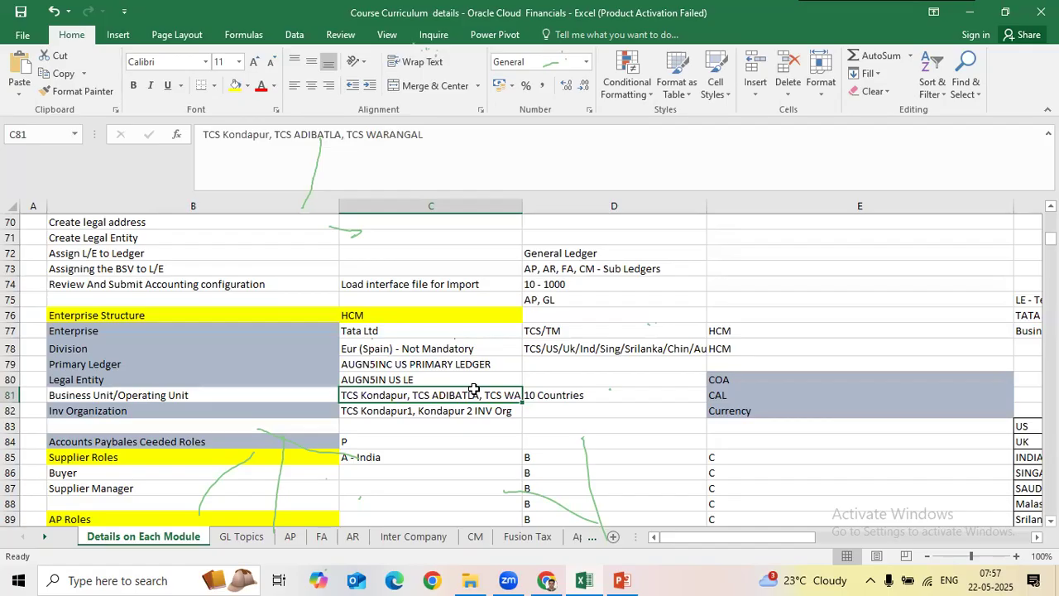
left_click(613, 397)
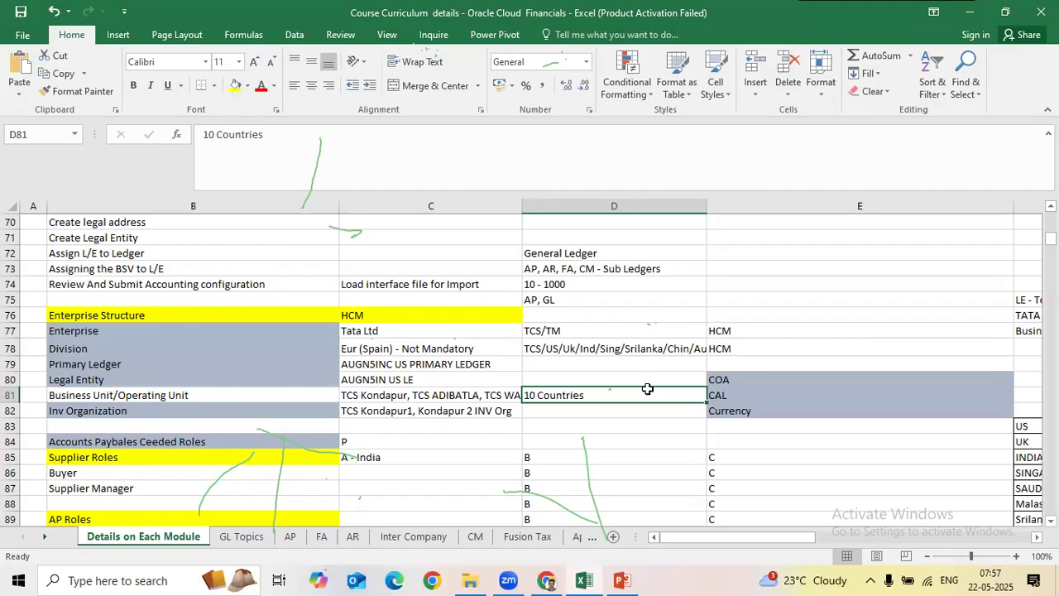
left_click_drag(386, 364, 388, 396)
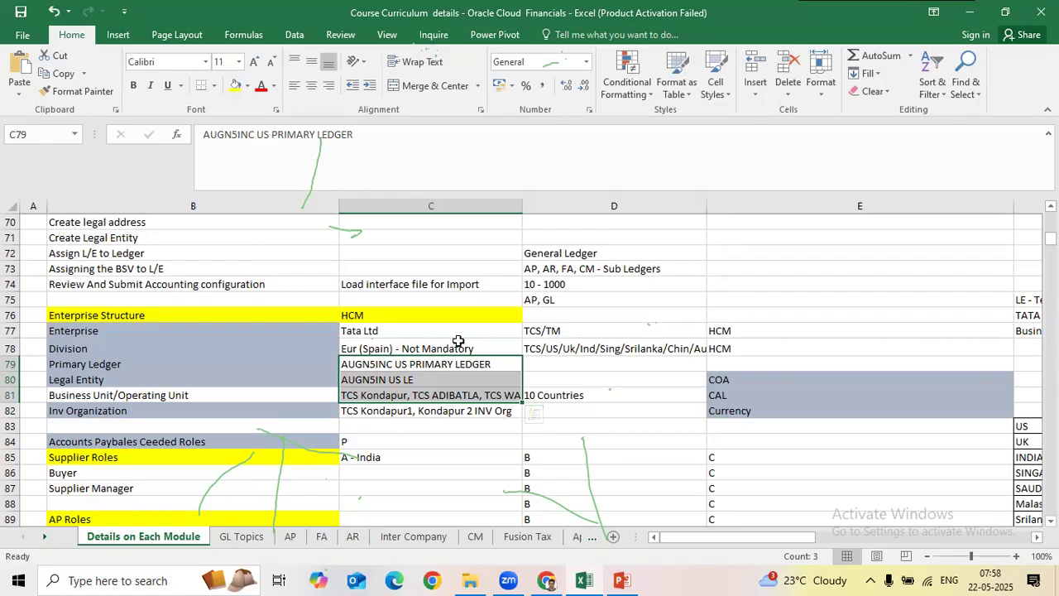
left_click_drag(83, 331, 457, 341)
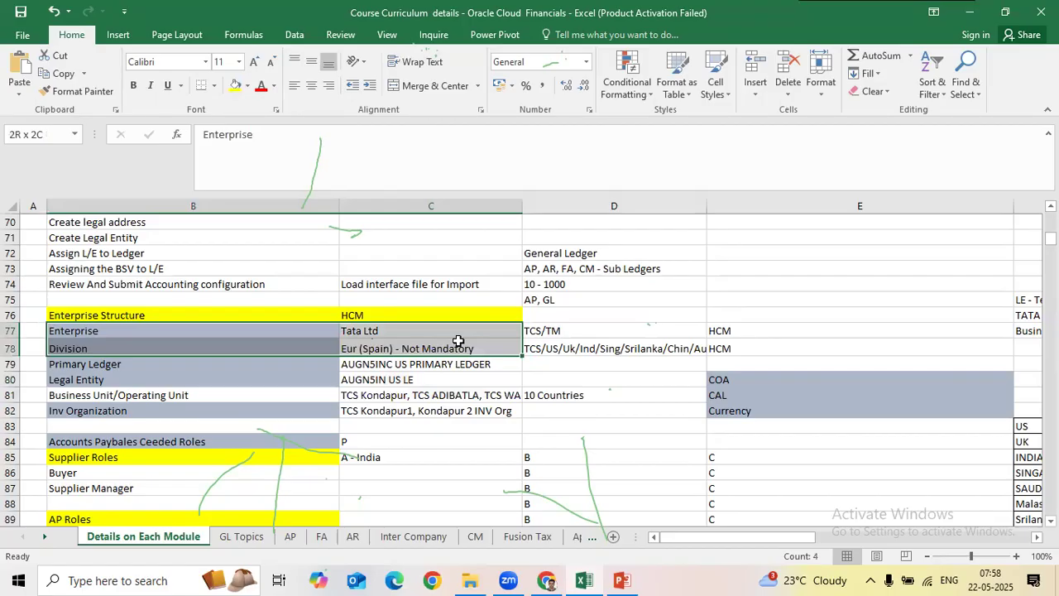
left_click_drag(178, 364, 440, 394)
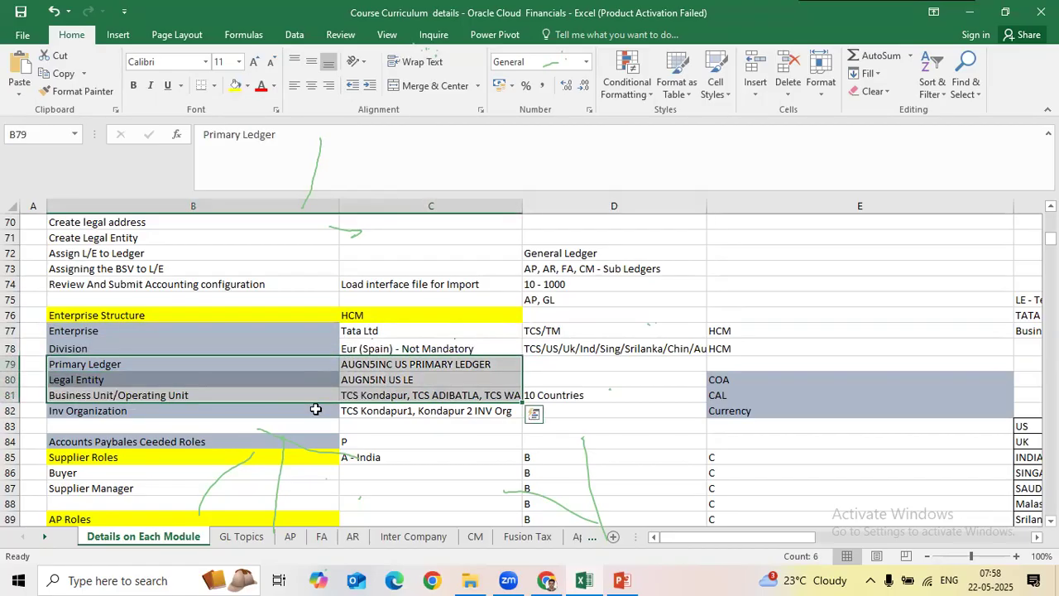
left_click_drag(316, 409, 436, 410)
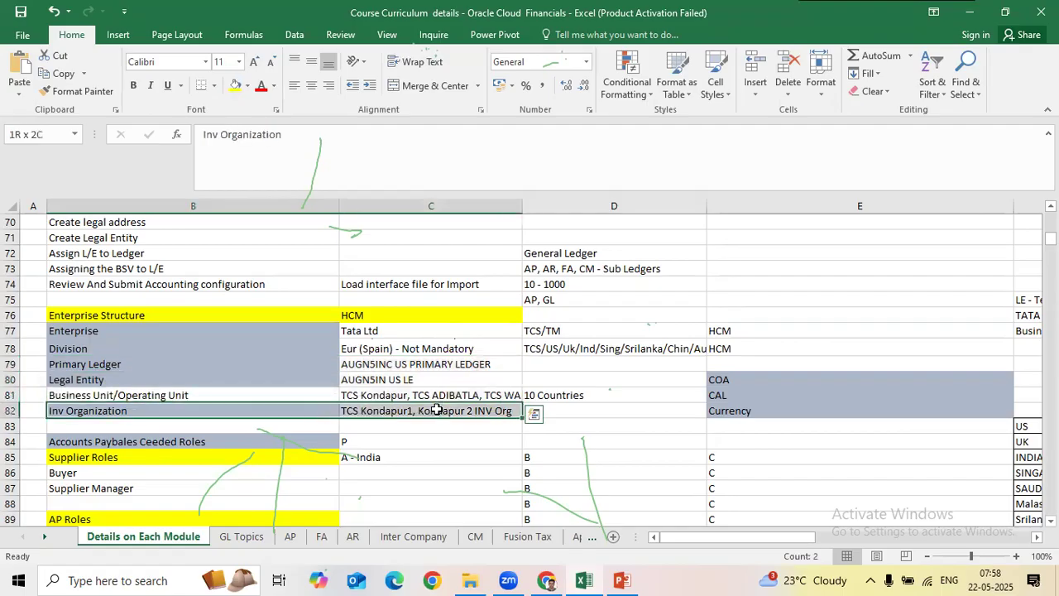
left_click(436, 410)
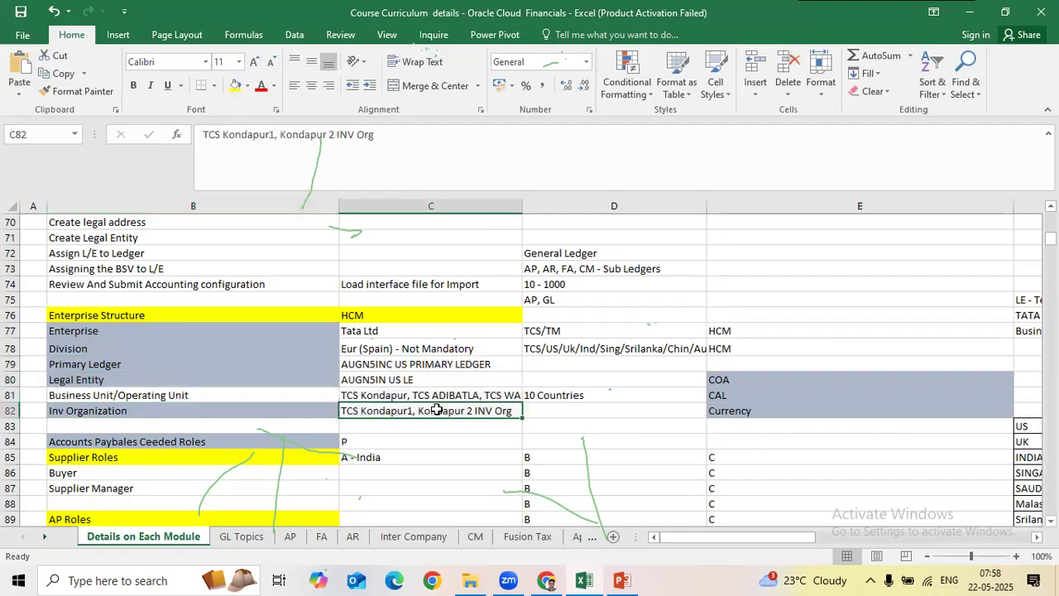
left_click(461, 389)
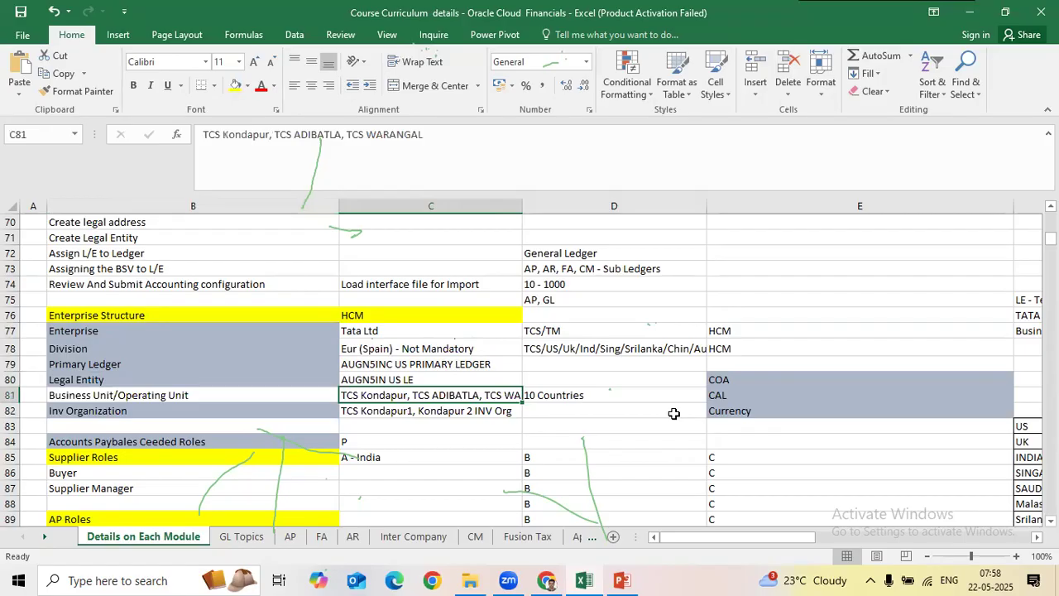
scroll(673, 414, "up", 1)
scroll(670, 415, "up", 2)
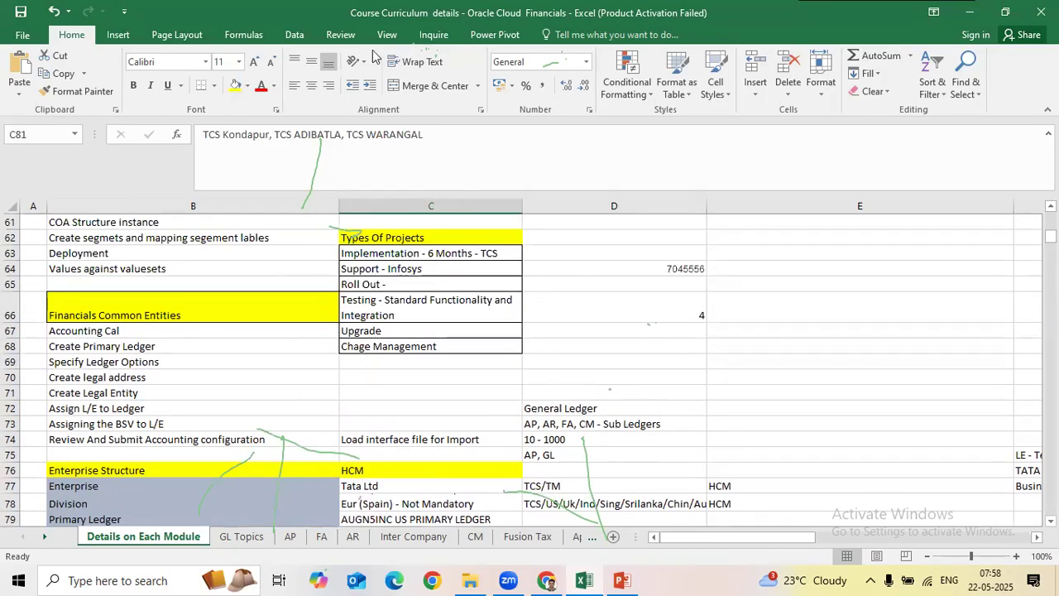
left_click(782, 339)
scroll(720, 392, "down", 2)
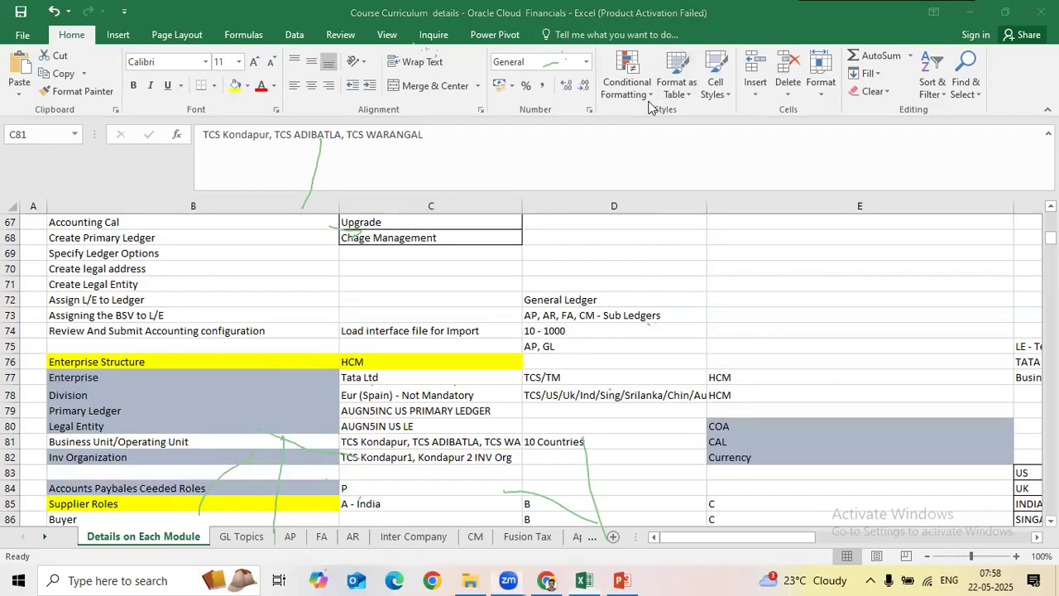
left_click(208, 376)
left_click_drag(267, 377, 461, 395)
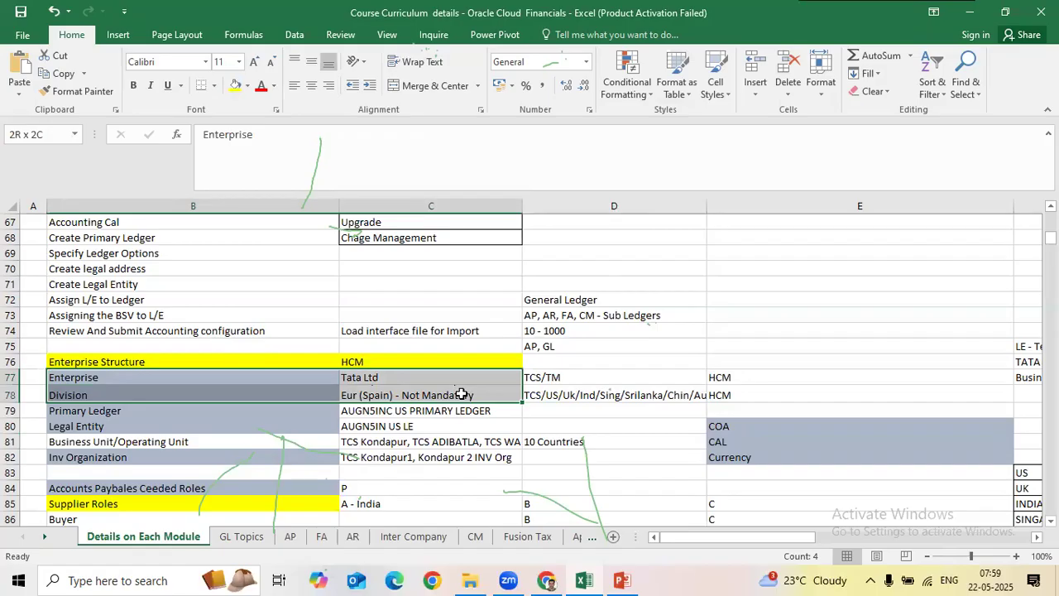
left_click_drag(461, 395, 461, 394)
left_click(409, 379)
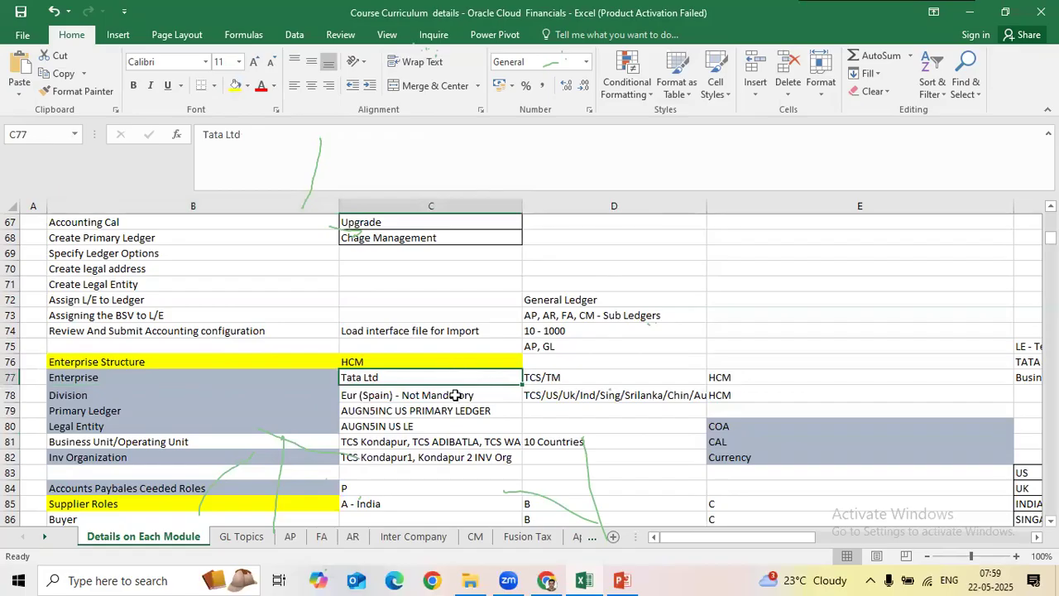
left_click(460, 395)
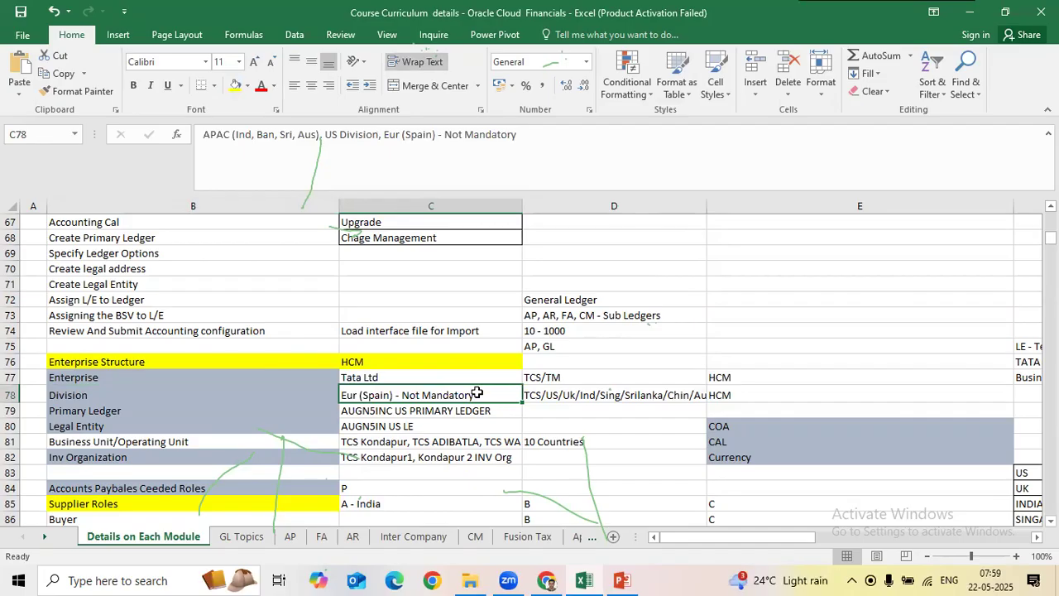
left_click(333, 394)
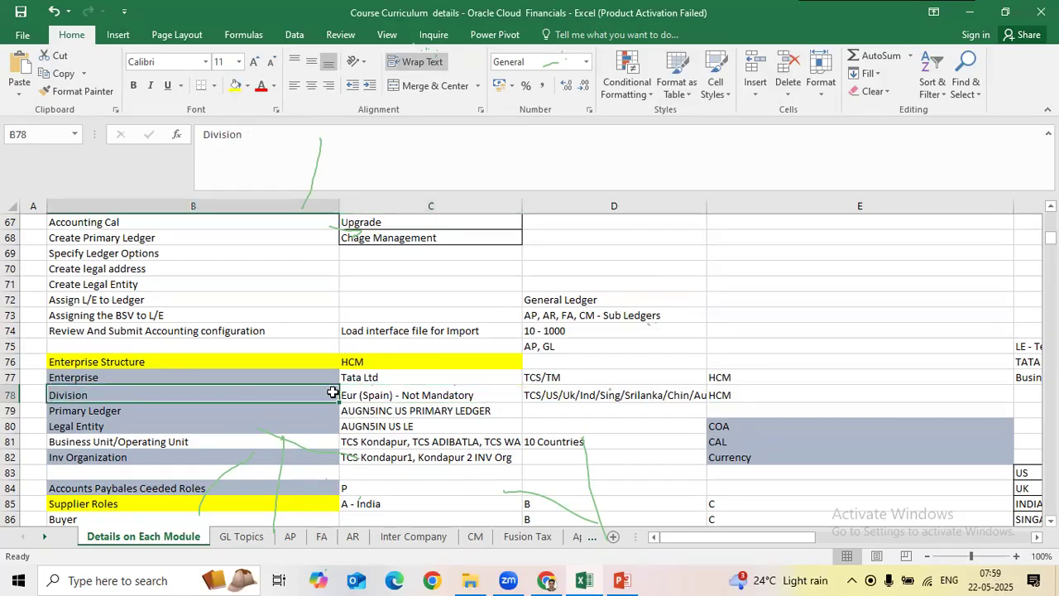
left_click(248, 407)
left_click(403, 408)
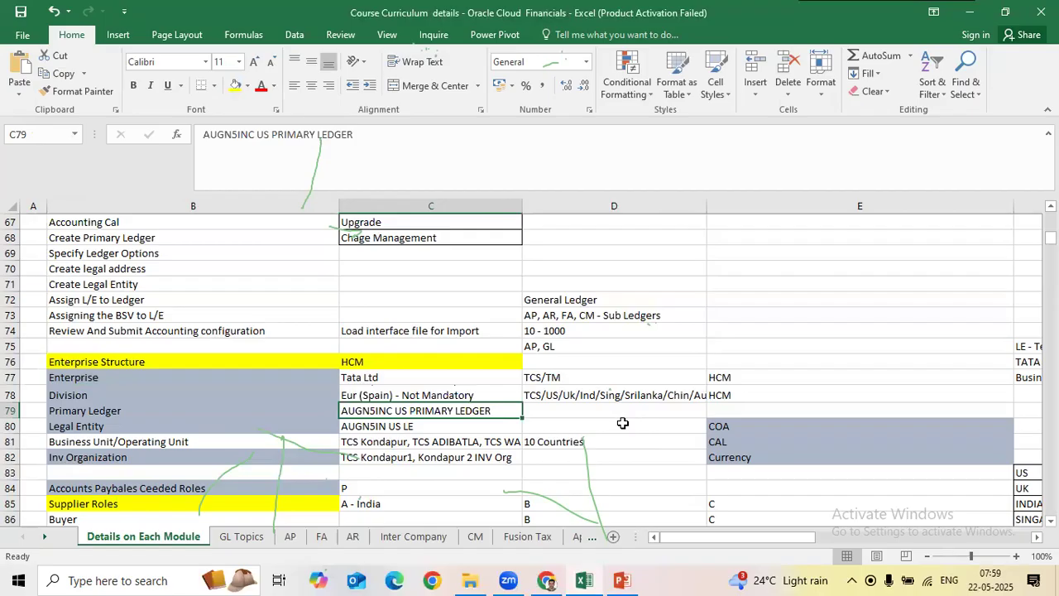
left_click_drag(257, 417, 303, 409)
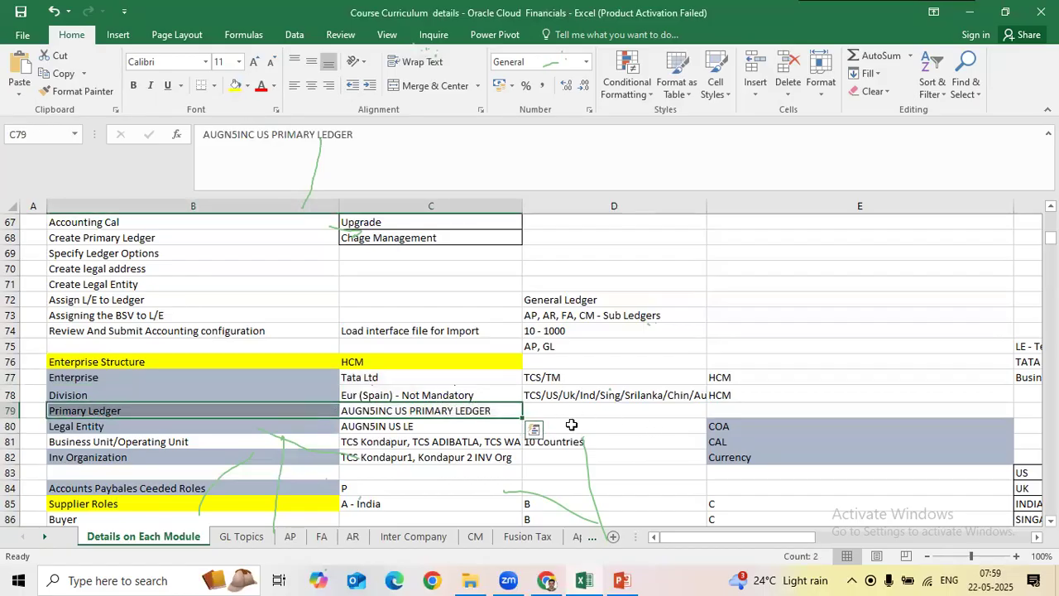
left_click(454, 407)
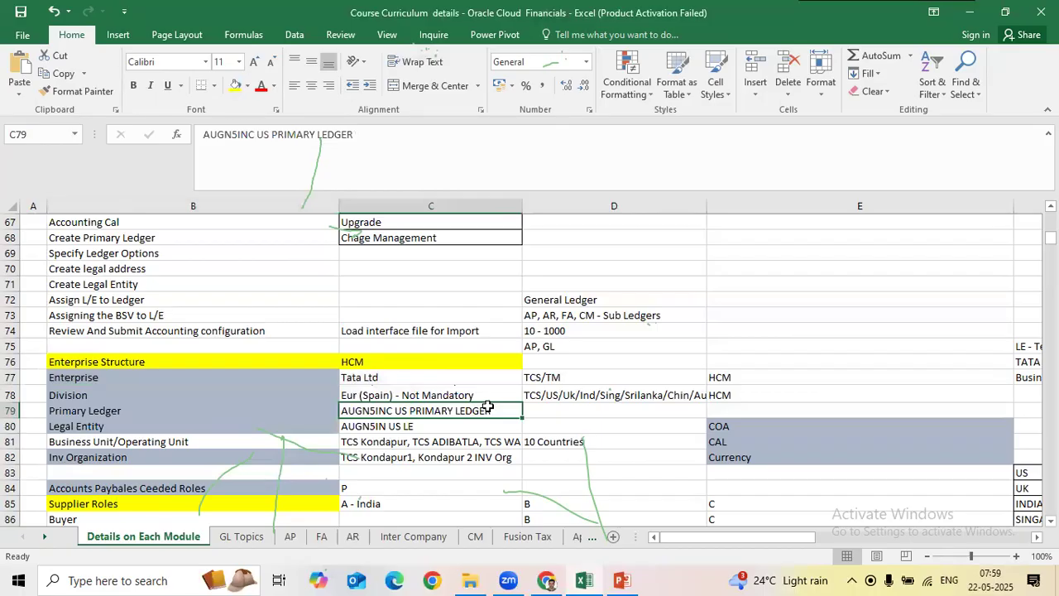
left_click(383, 378)
Step: Review the Enterprise (Tata Ltd), Division and Primary Ledger entries of the Enterprise Structure block
double_click(417, 377)
left_click_drag(417, 376, 375, 378)
left_click(309, 378)
left_click(287, 395)
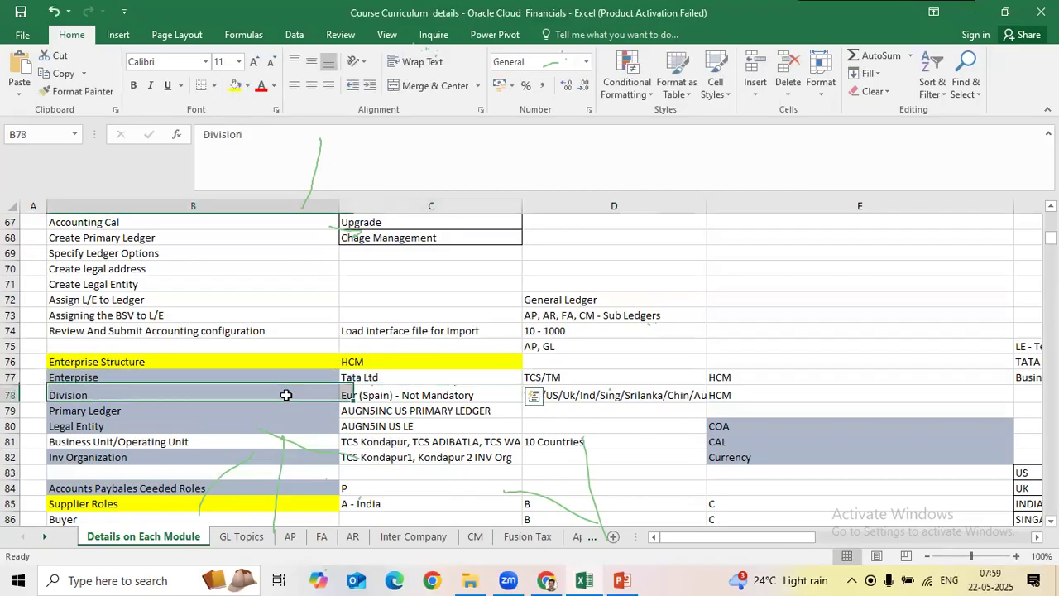
left_click(367, 395)
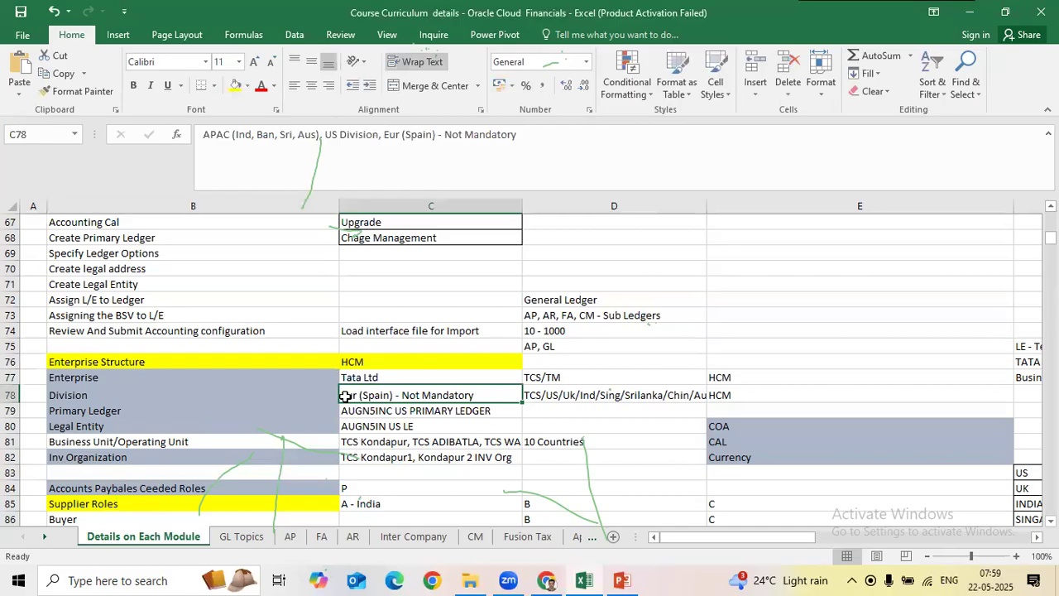
left_click_drag(310, 396, 347, 396)
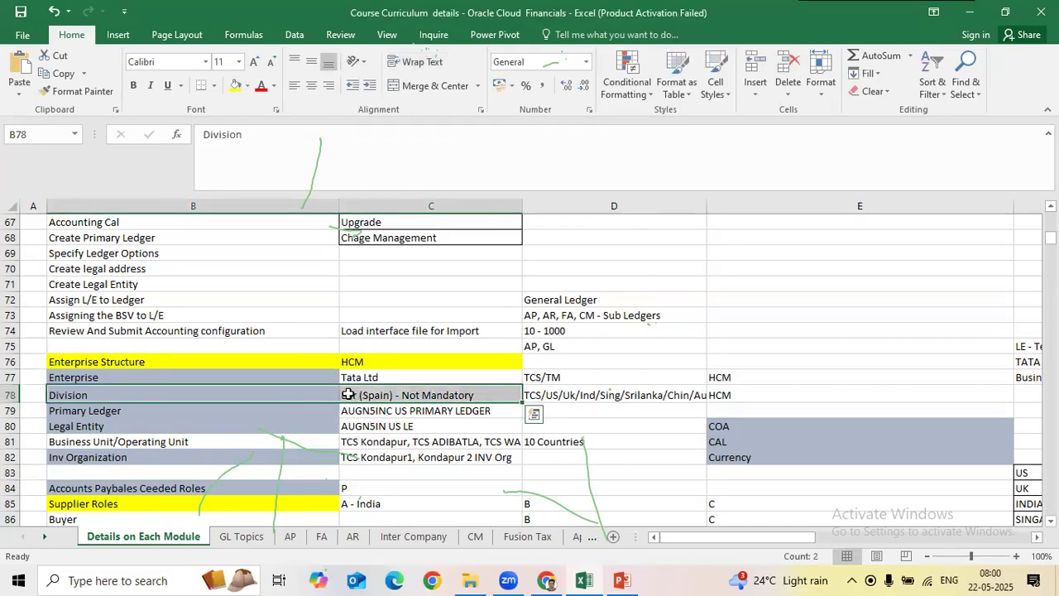
key("Down")
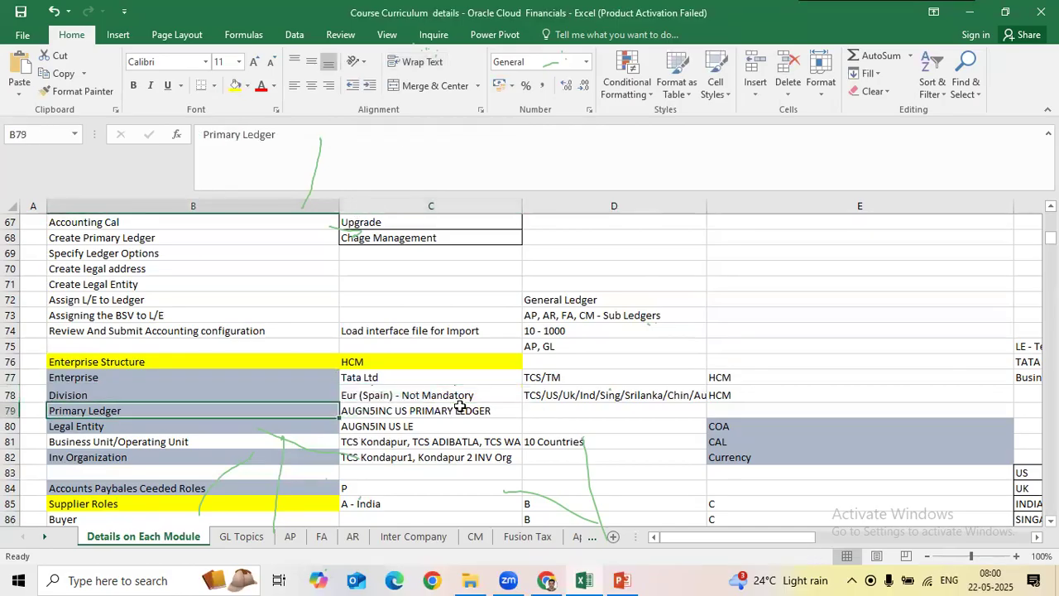
left_click(458, 400)
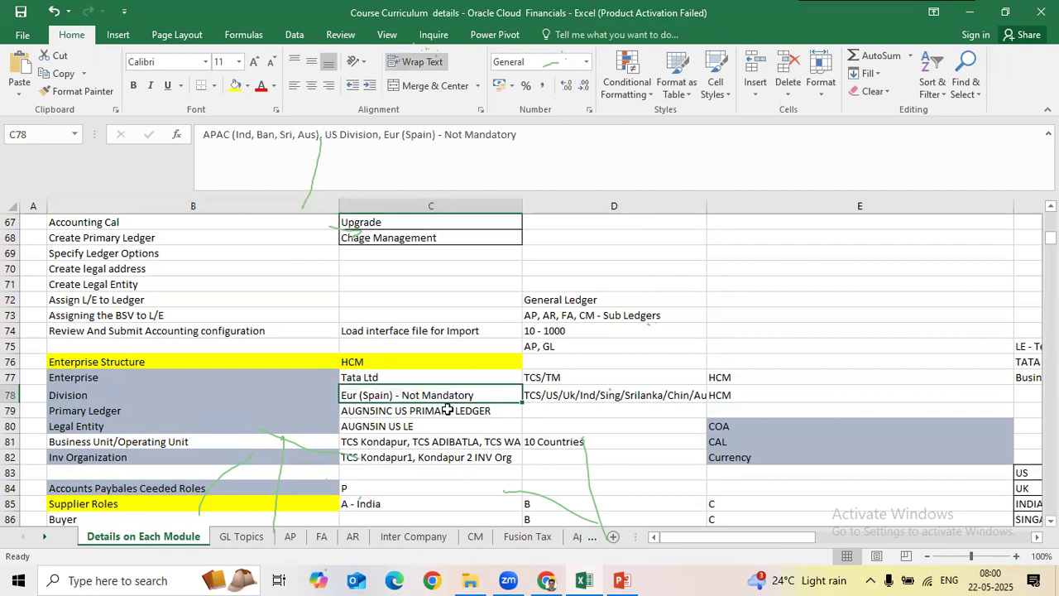
left_click(433, 412)
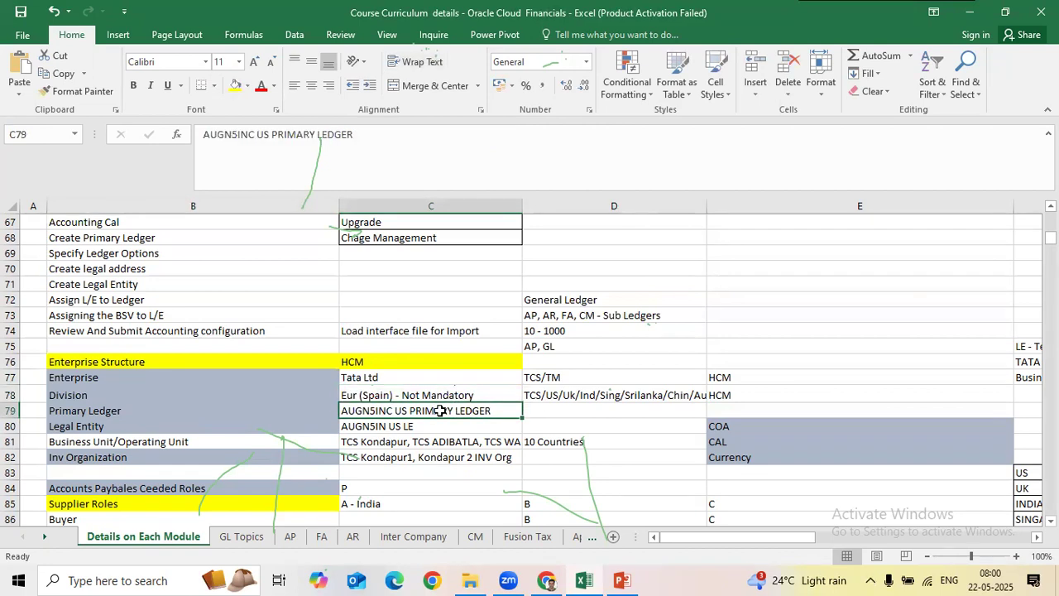
left_click_drag(165, 409, 443, 403)
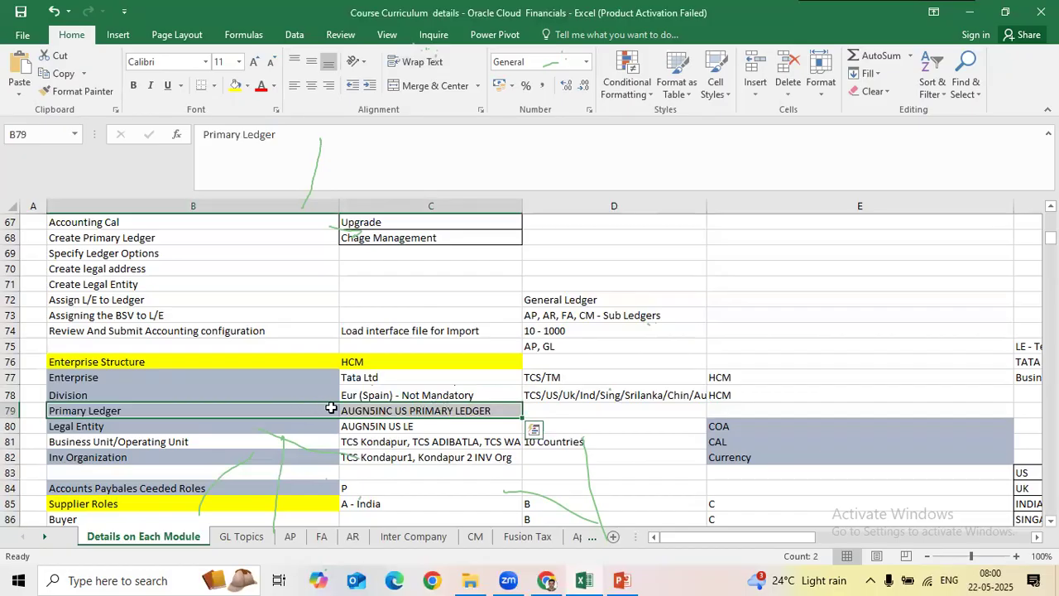
key("Right")
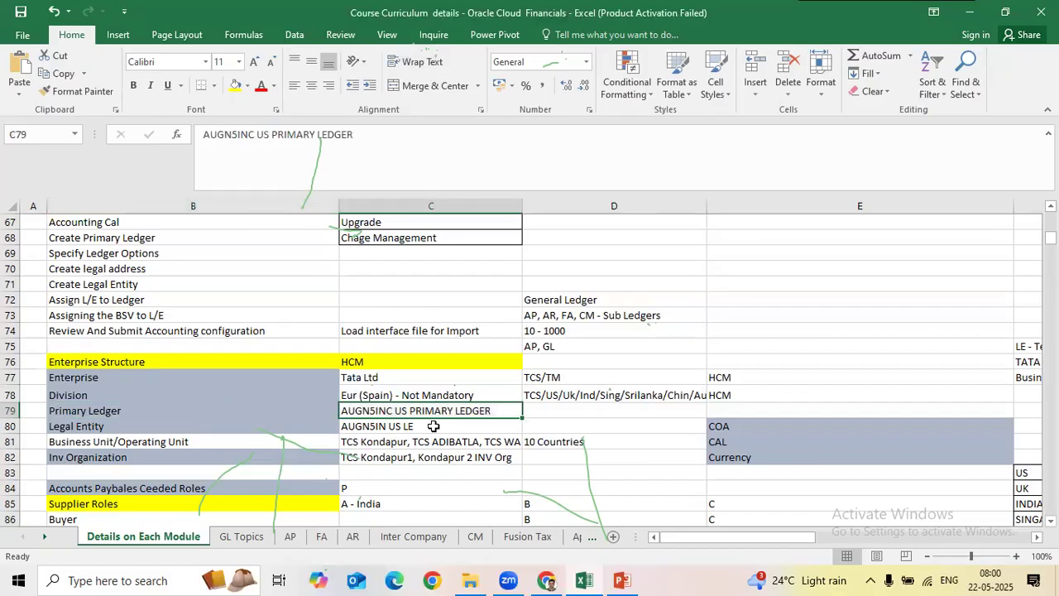
Step: Review the Legal Entity (AUGN5IN US LE) and Business Unit/Operating Unit entries
left_click(432, 426)
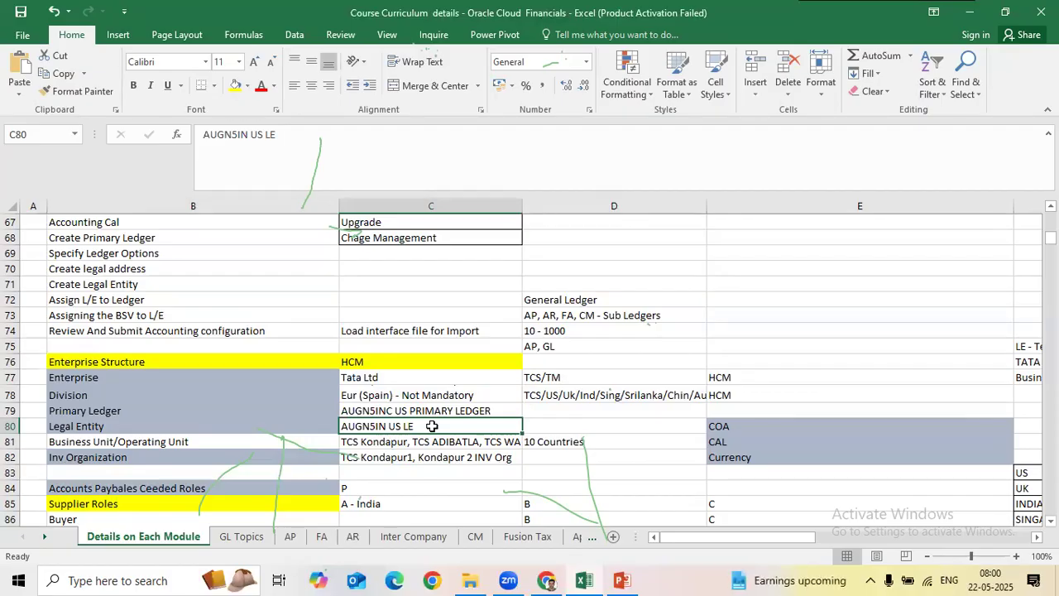
left_click_drag(279, 378, 414, 411)
left_click(410, 428)
left_click_drag(169, 424, 439, 422)
left_click(437, 411)
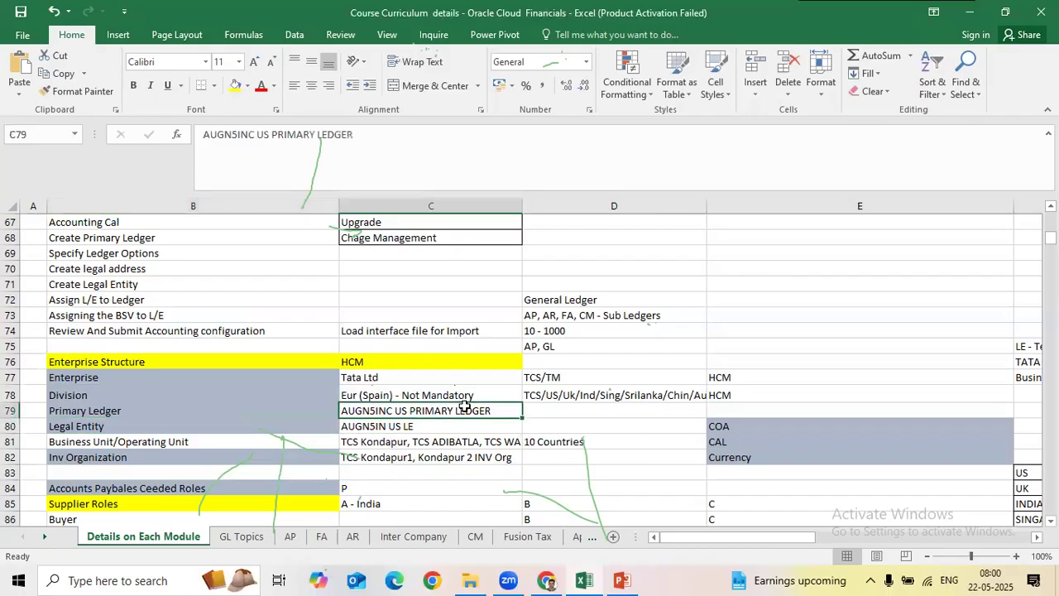
left_click(485, 423)
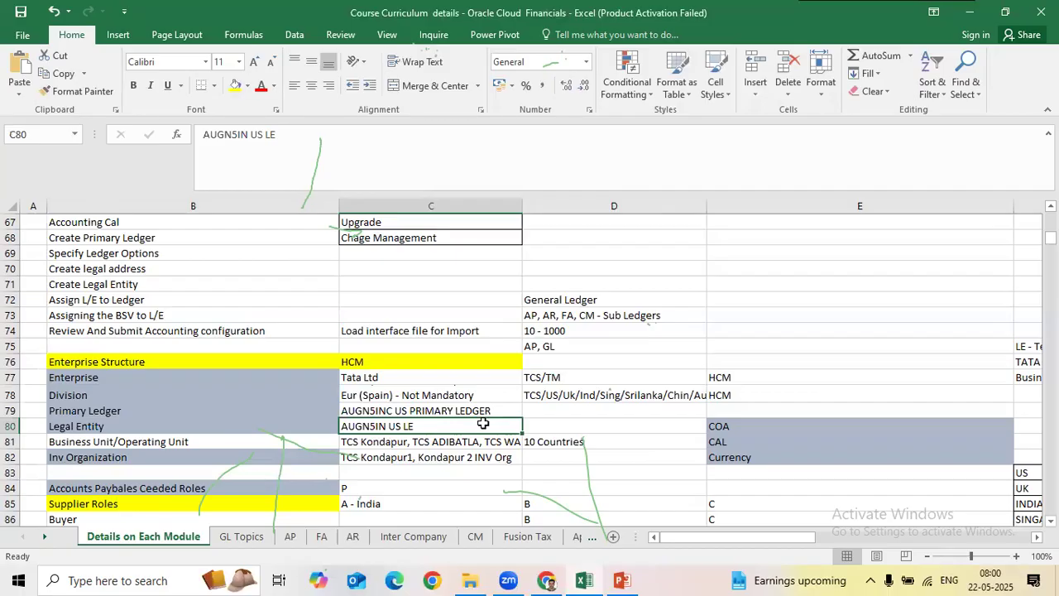
left_click(265, 447)
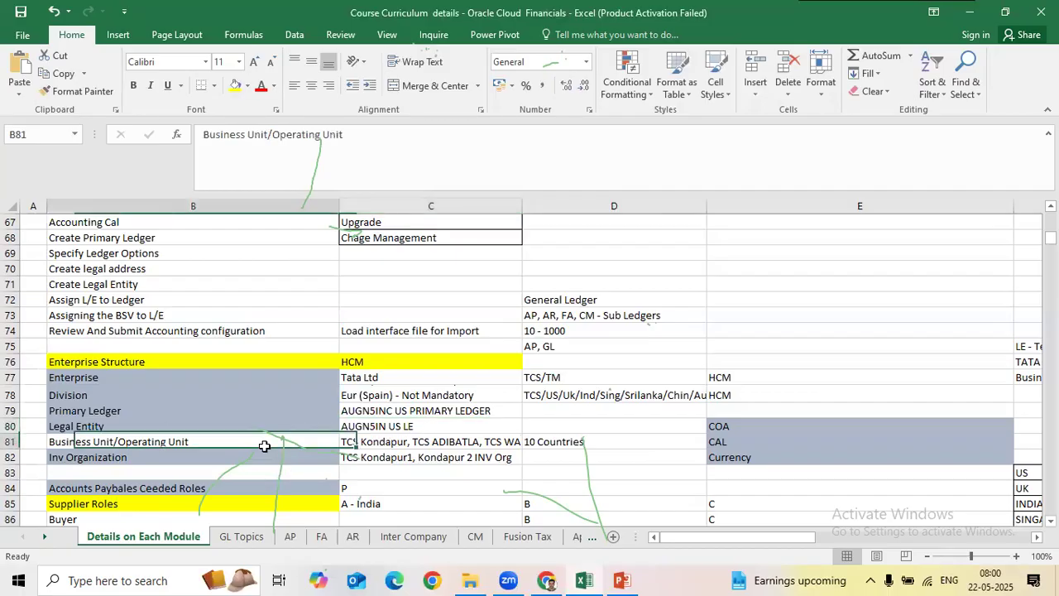
left_click(451, 439)
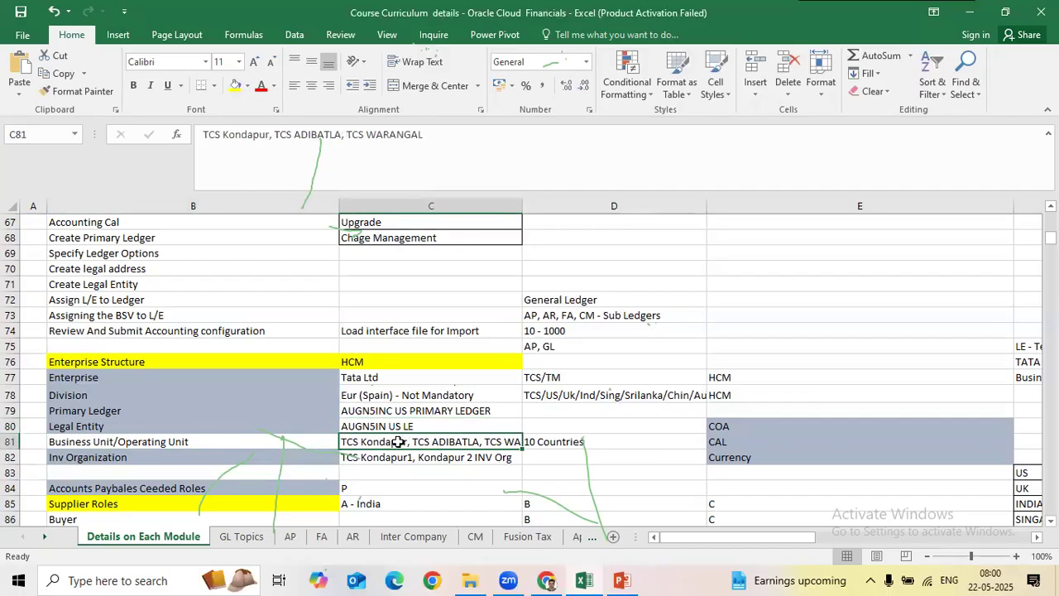
mouse_move(401, 439)
left_mouse_down()
mouse_move(401, 396)
mouse_move(416, 425)
left_mouse_up()
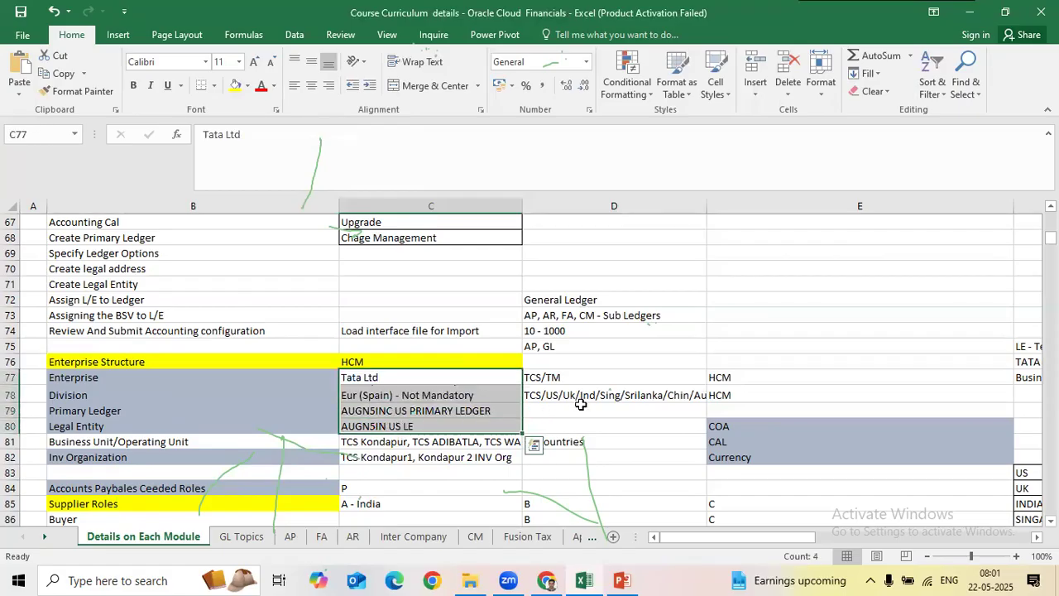
Step: Recheck the primary ledger, legal entity and business unit values without changing them
left_click(397, 411)
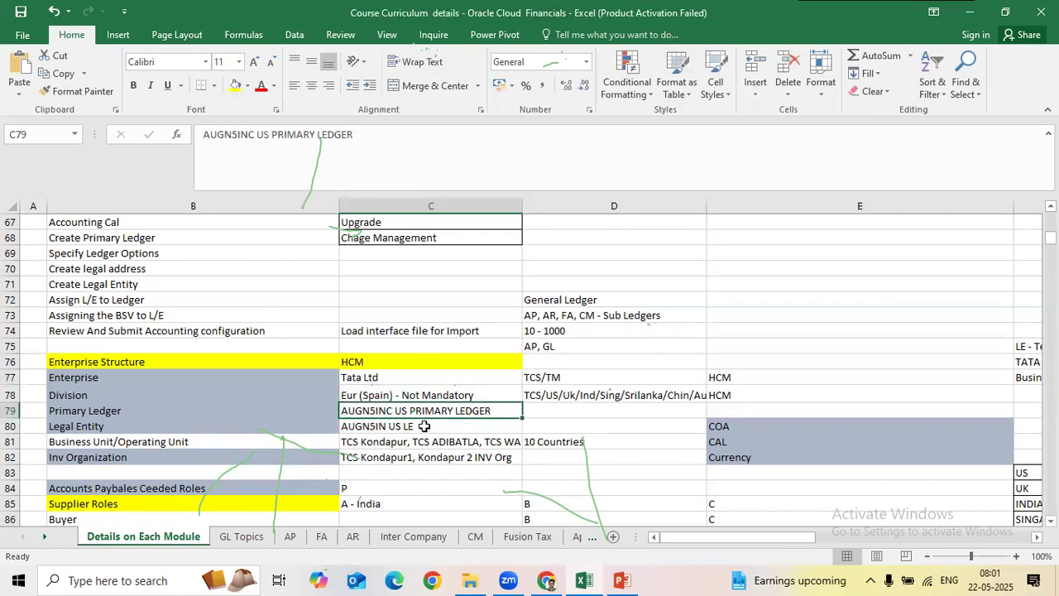
mouse_move(412, 424)
left_mouse_down()
mouse_move(429, 420)
mouse_move(408, 410)
left_mouse_up()
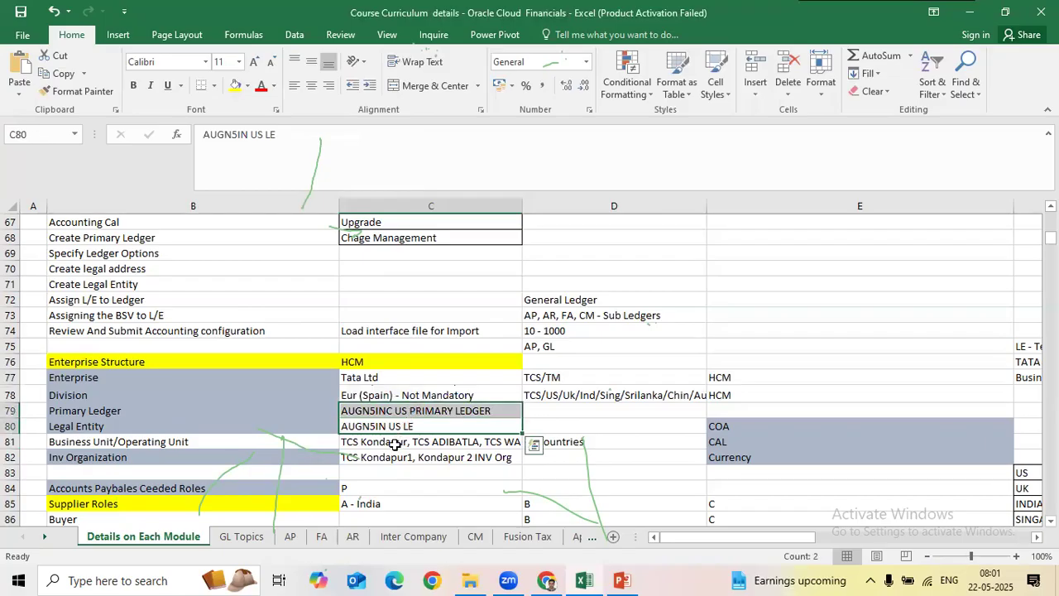
double_click(398, 443)
key("Return")
left_click_drag(418, 443, 418, 426)
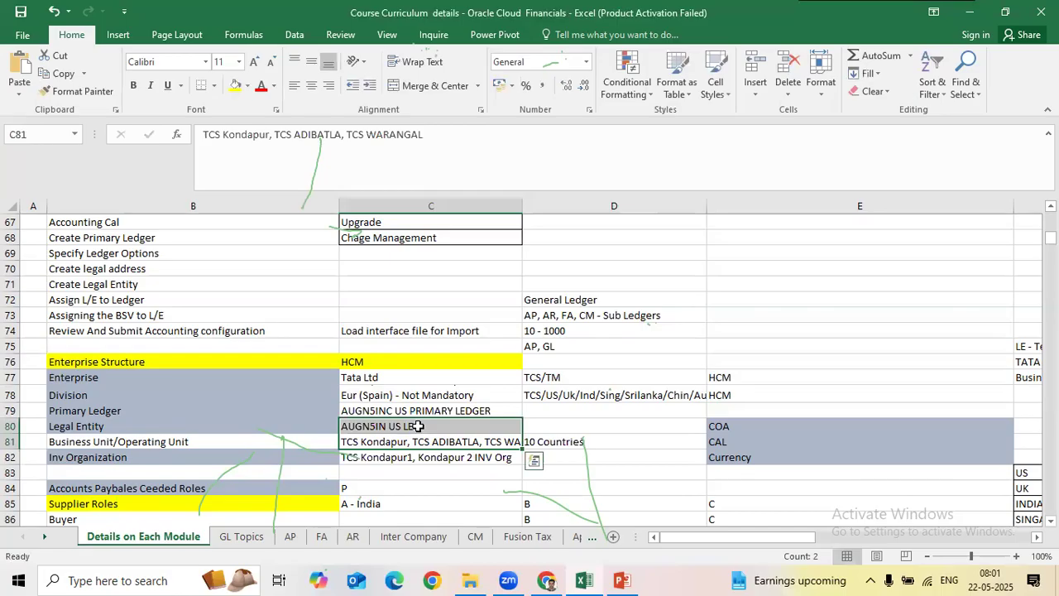
left_click(429, 436)
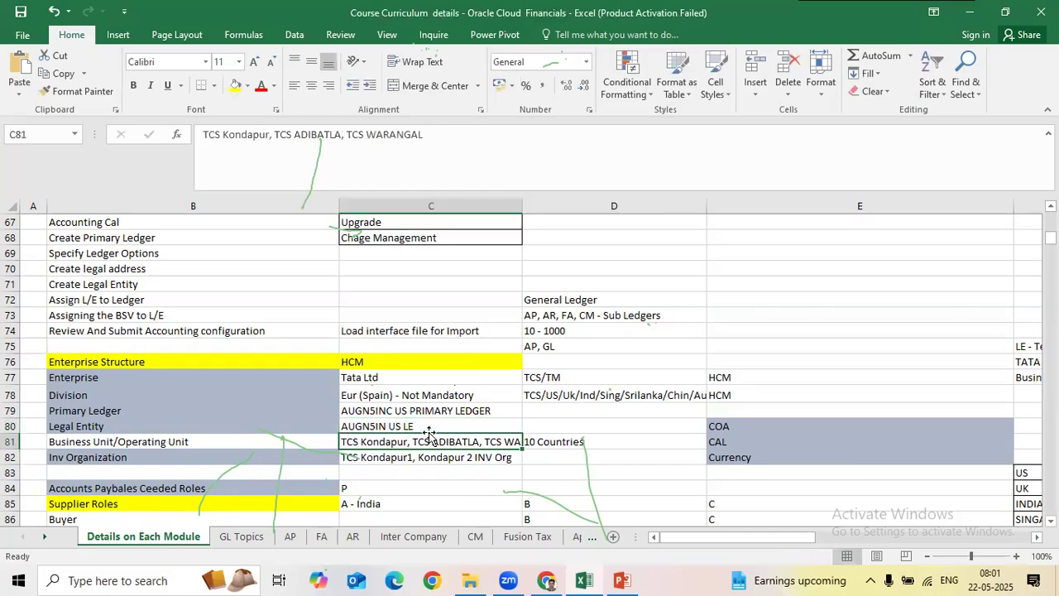
left_click(414, 424)
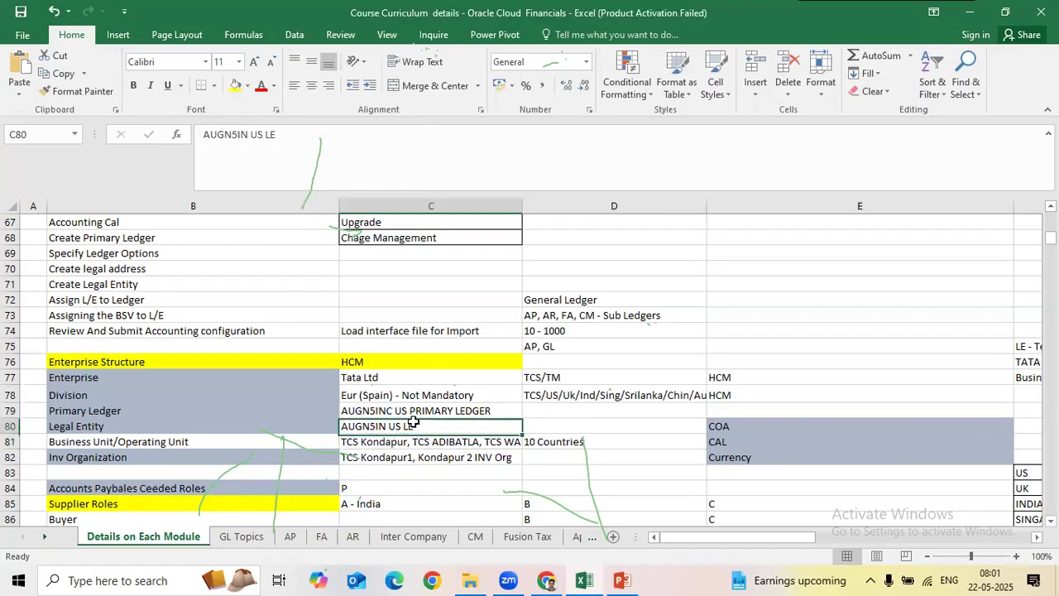
left_click(448, 409)
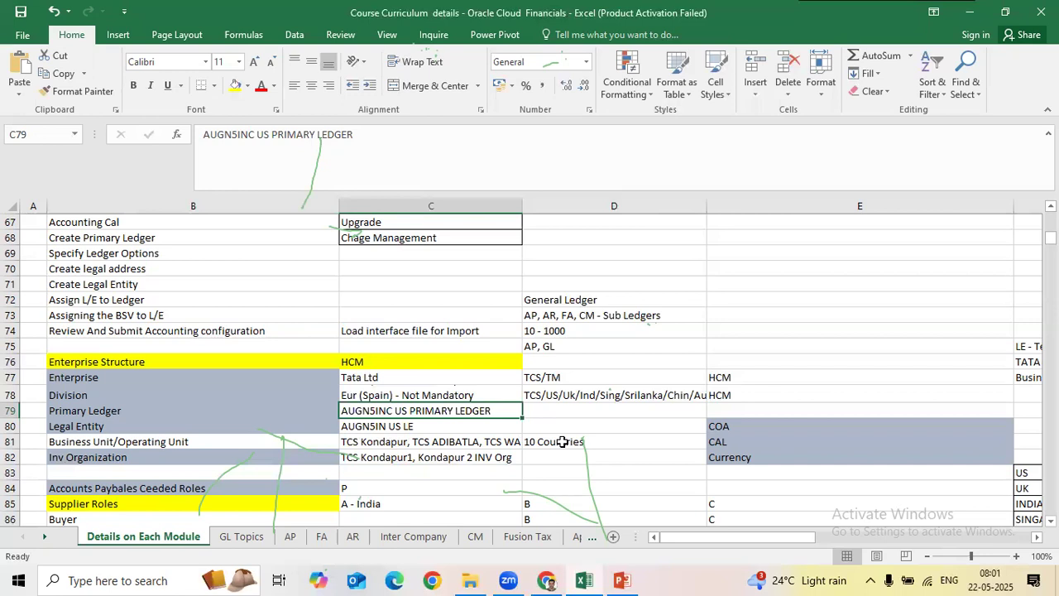
Step: Widen column C so the Enterprise Structure entries in B76:C82 display more fully
left_click_drag(217, 362, 462, 455)
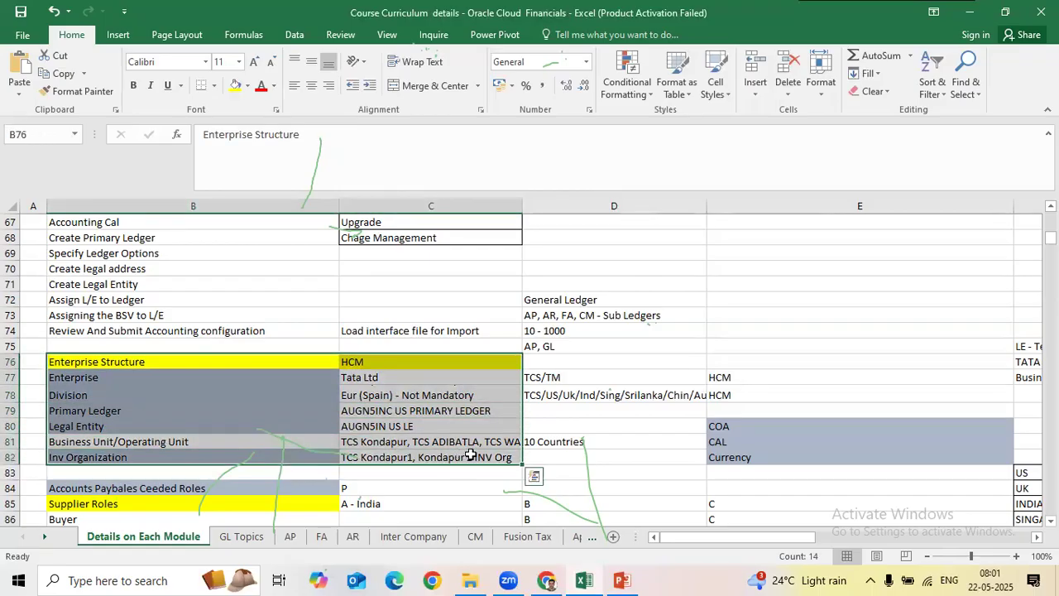
left_click_drag(522, 206, 543, 206)
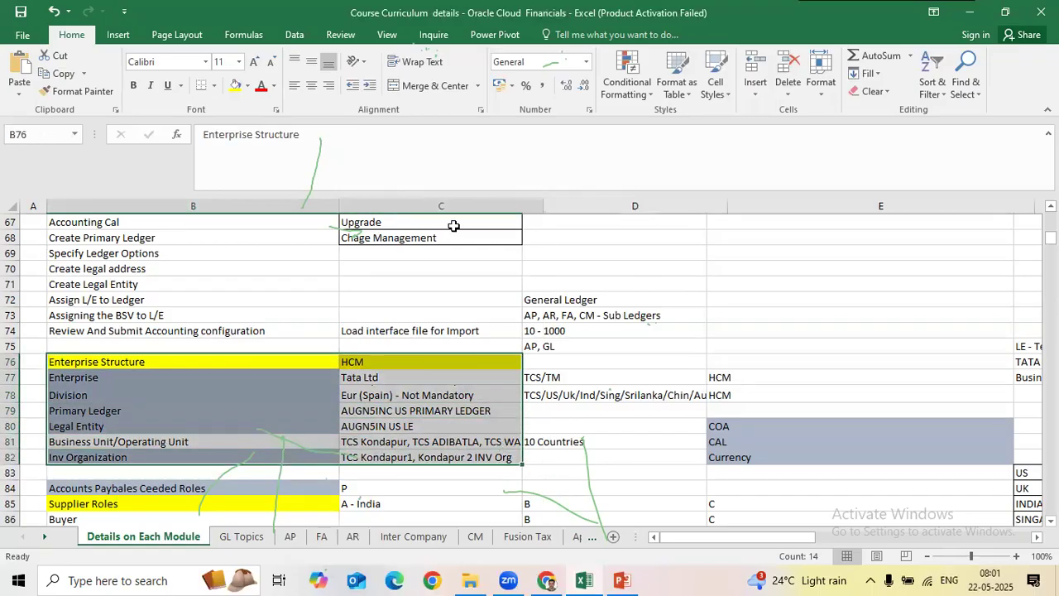
left_click(602, 235)
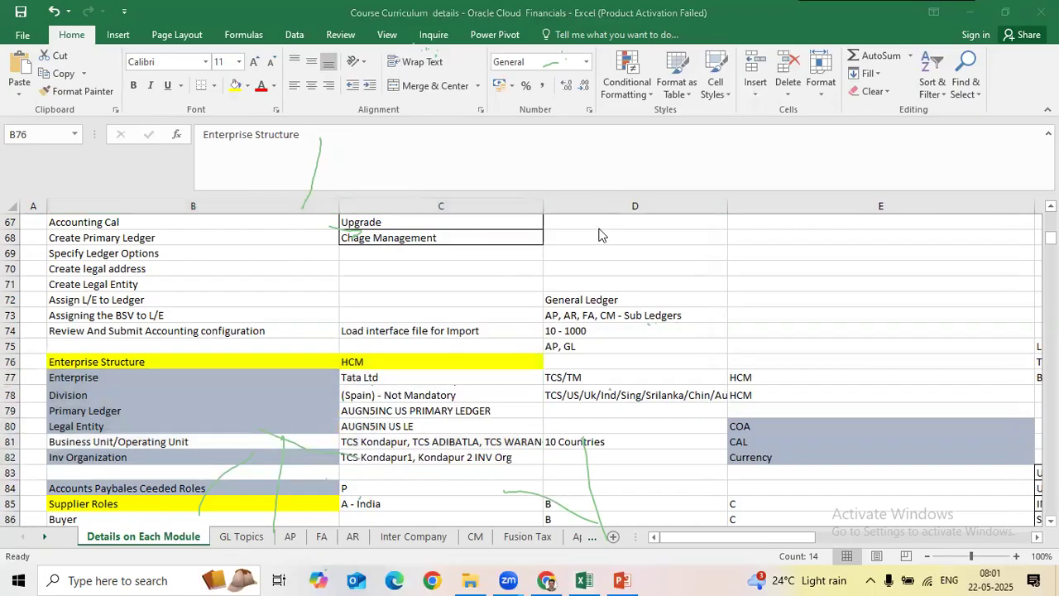
left_click(756, 81)
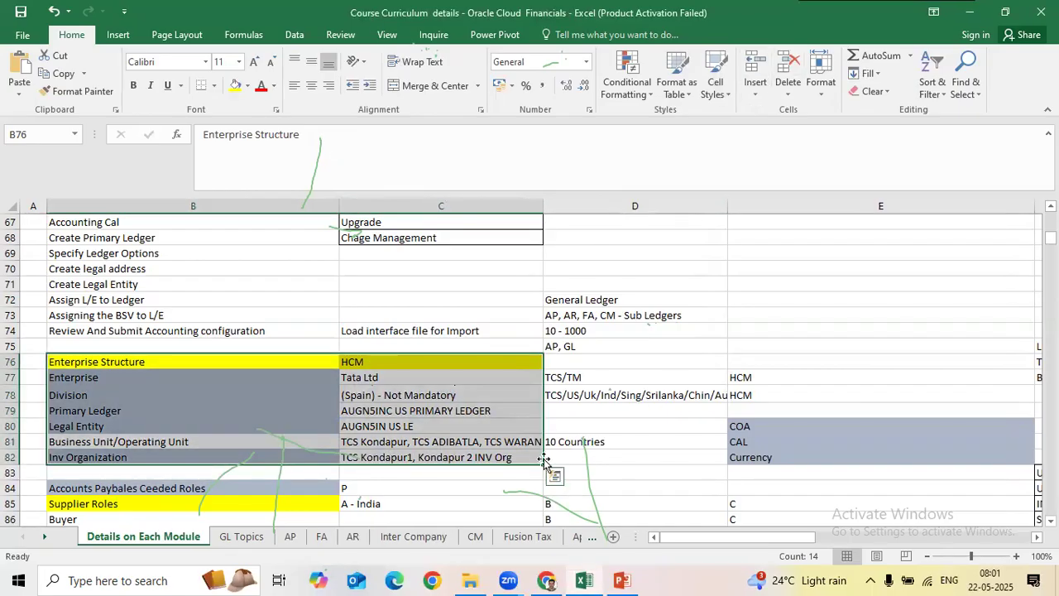
left_click(584, 390)
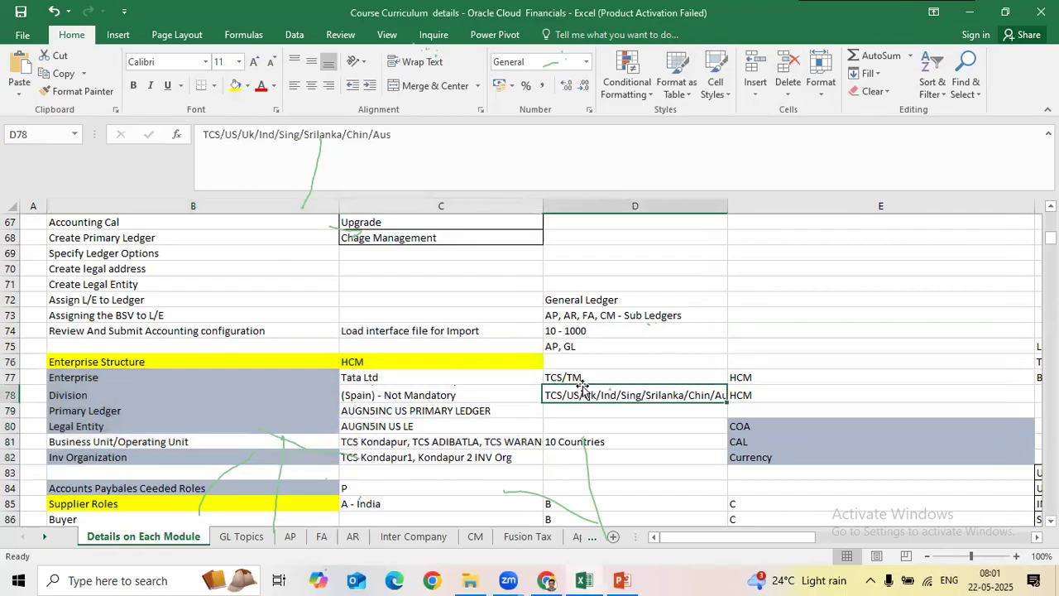
scroll(584, 387, "up", 6)
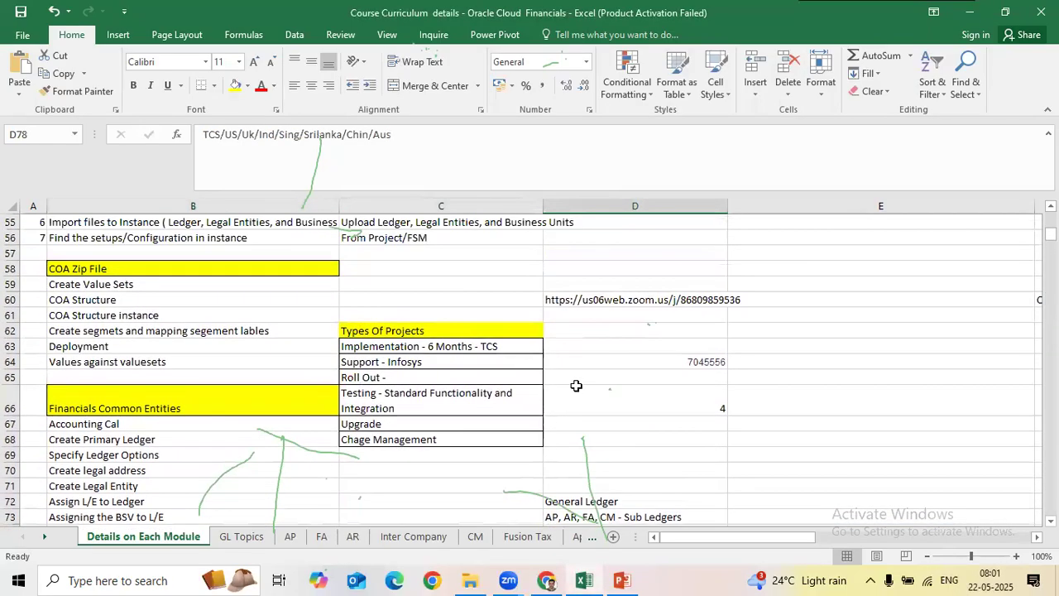
scroll(577, 386, "up", 7)
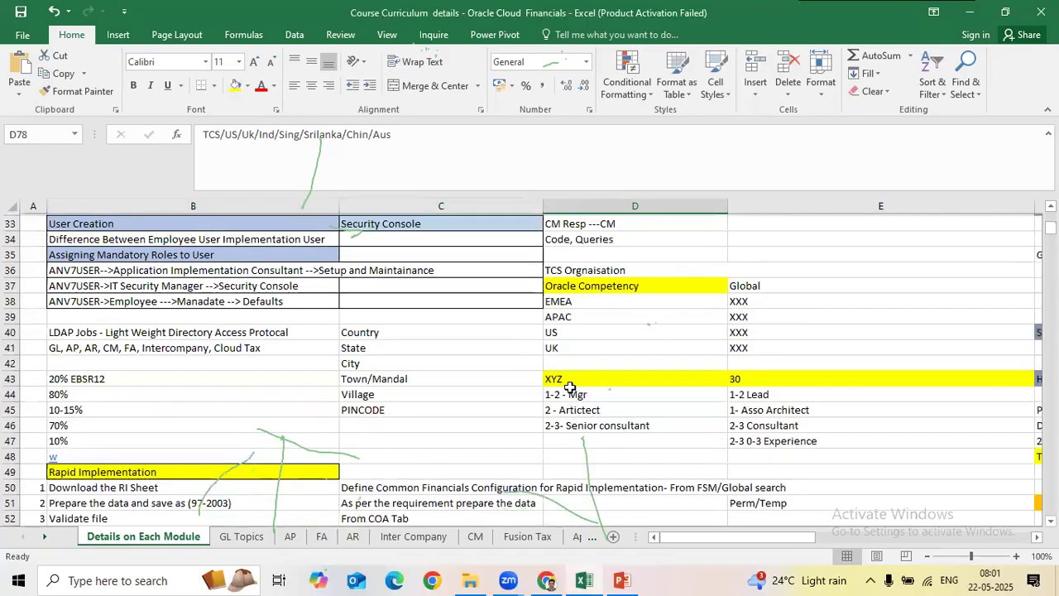
left_click(241, 537)
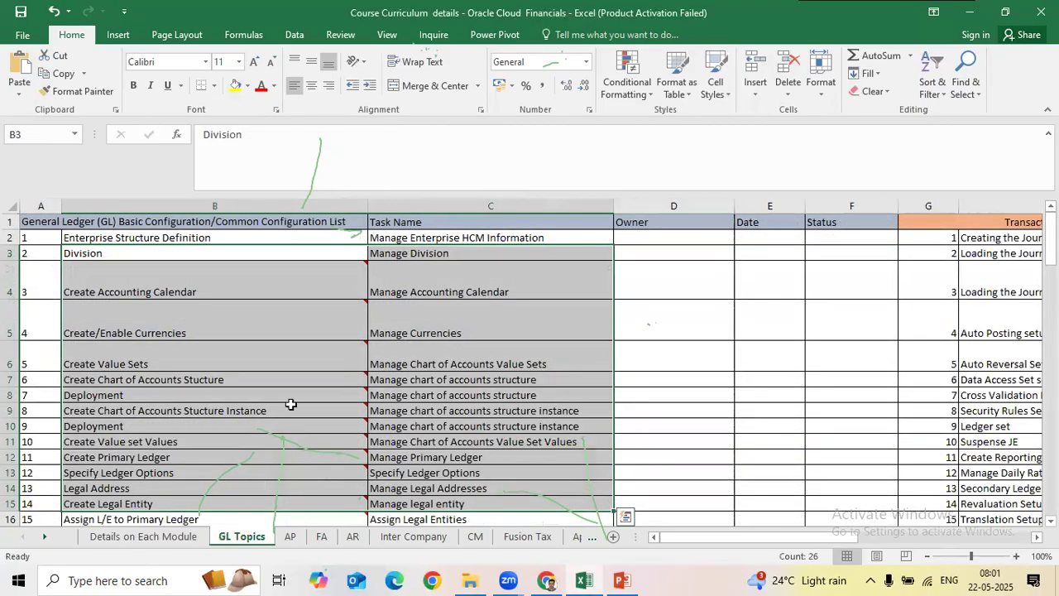
Step: Look over GL topics 1–11 and their tasks, declining the replace-data prompt to keep data unchanged
left_click_drag(307, 240, 462, 244)
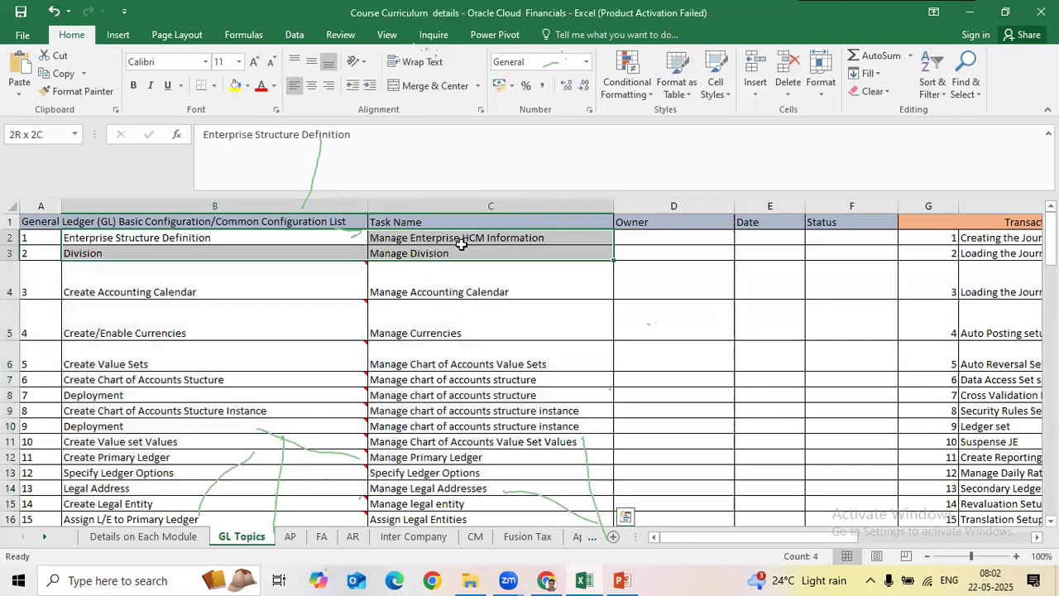
left_click_drag(284, 286, 458, 403)
left_click_drag(229, 238, 483, 455)
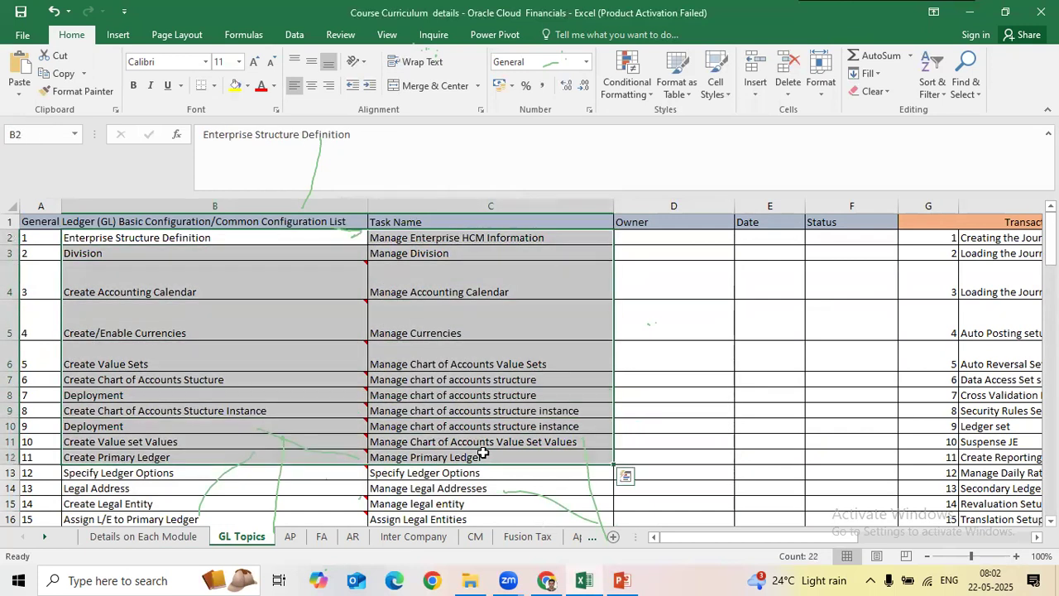
left_click_drag(277, 235, 479, 250)
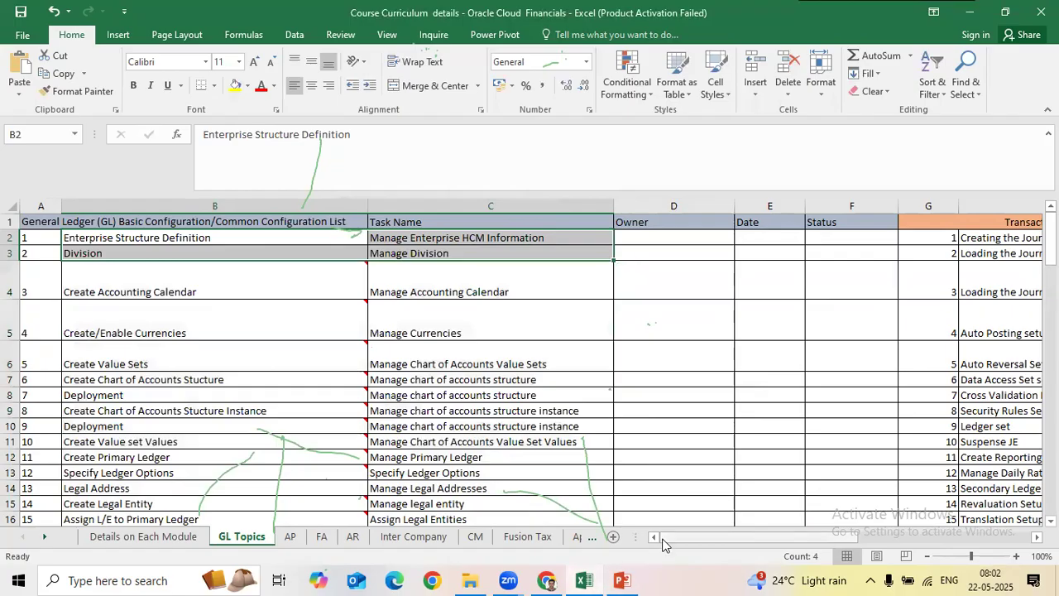
left_click(47, 238)
left_click_drag(48, 238, 461, 295)
left_click(483, 332)
left_click_drag(483, 339, 193, 225)
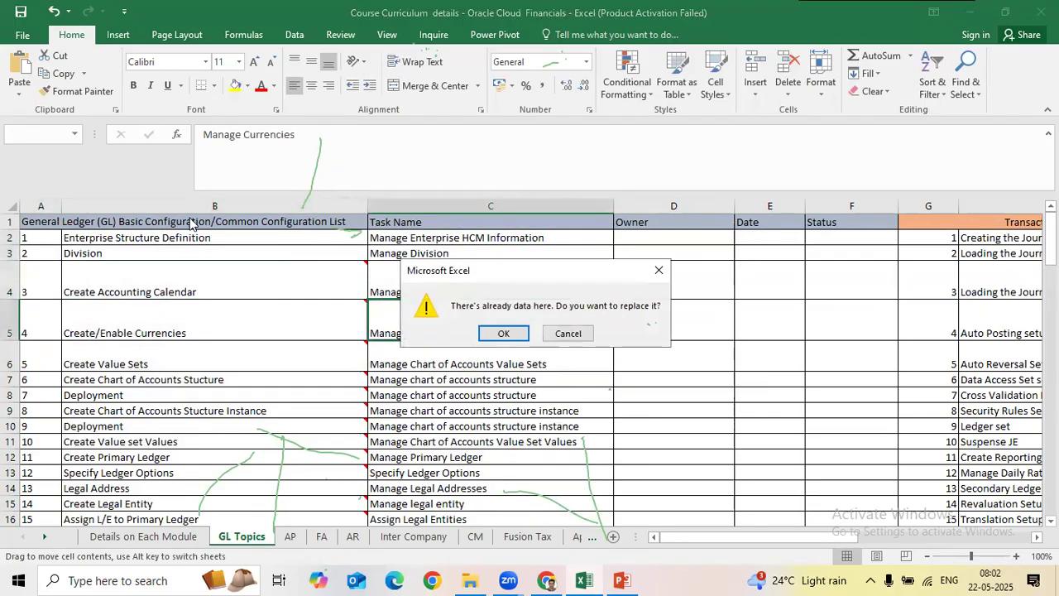
left_click(577, 338)
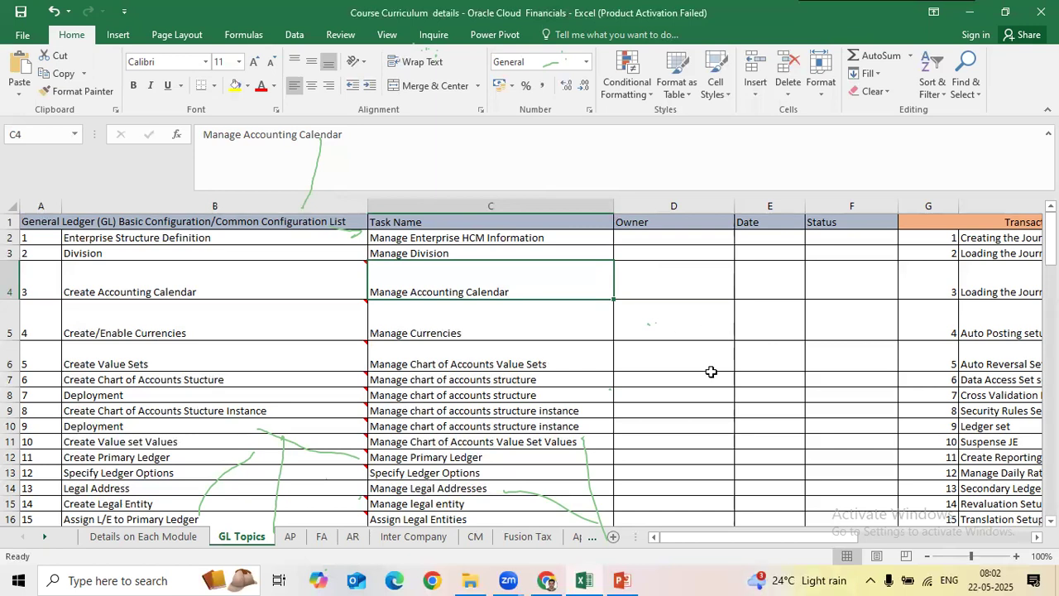
Step: Inspect the support contact note in cell E4 of Details on Each Module without changing it
left_click(173, 541)
scroll(800, 406, "up", 9)
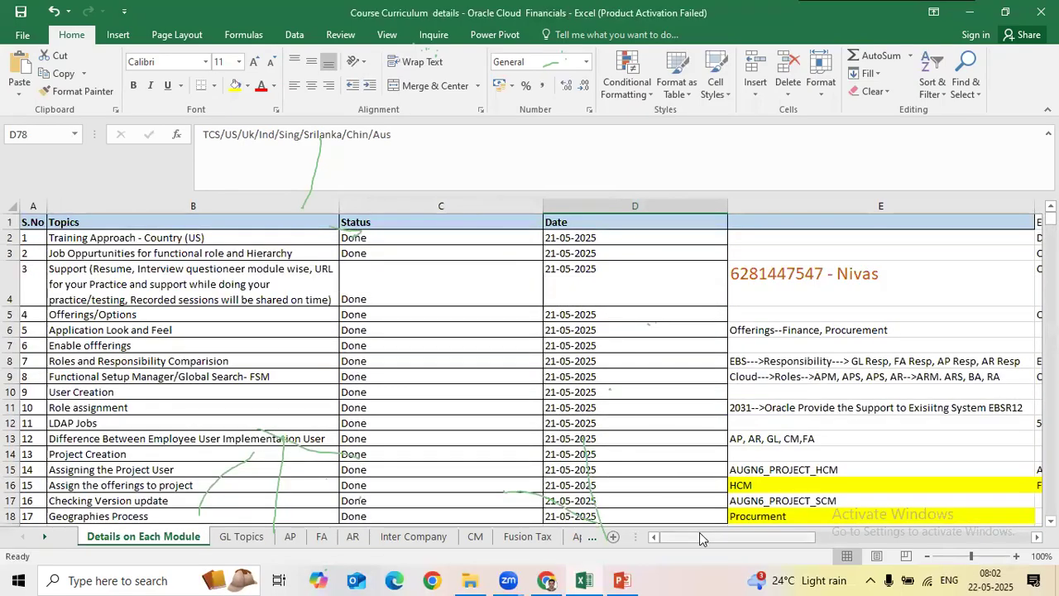
left_click(788, 267)
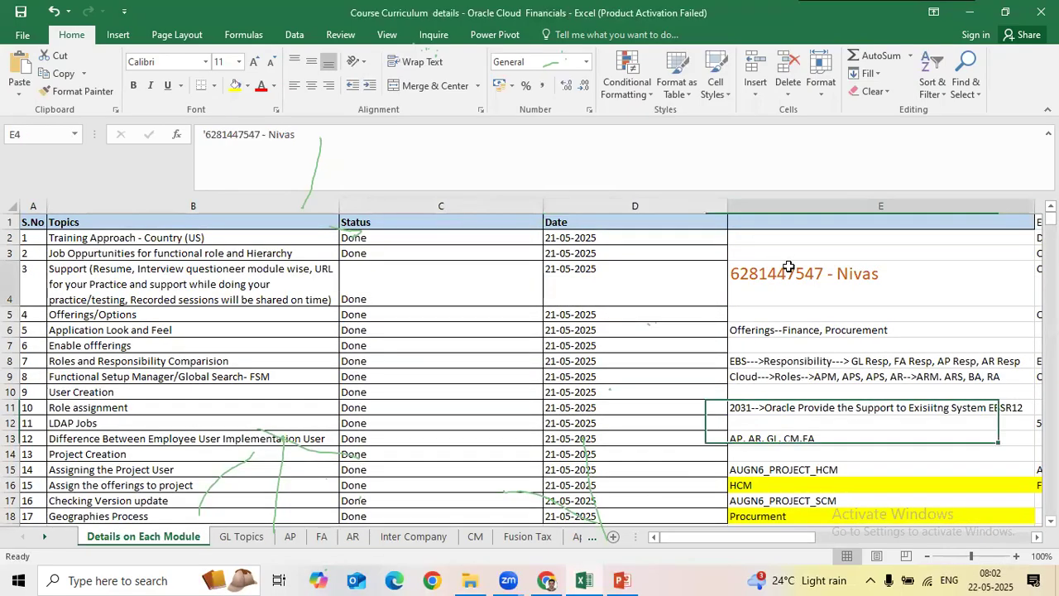
double_click(842, 281)
left_click_drag(828, 273, 739, 273)
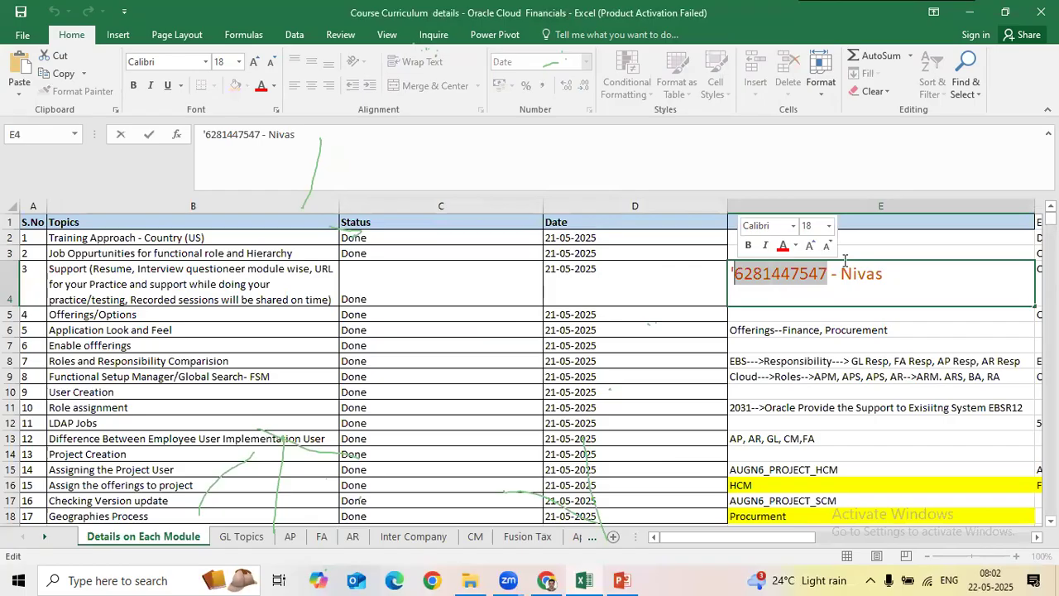
left_click_drag(884, 278, 734, 280)
left_click(676, 288)
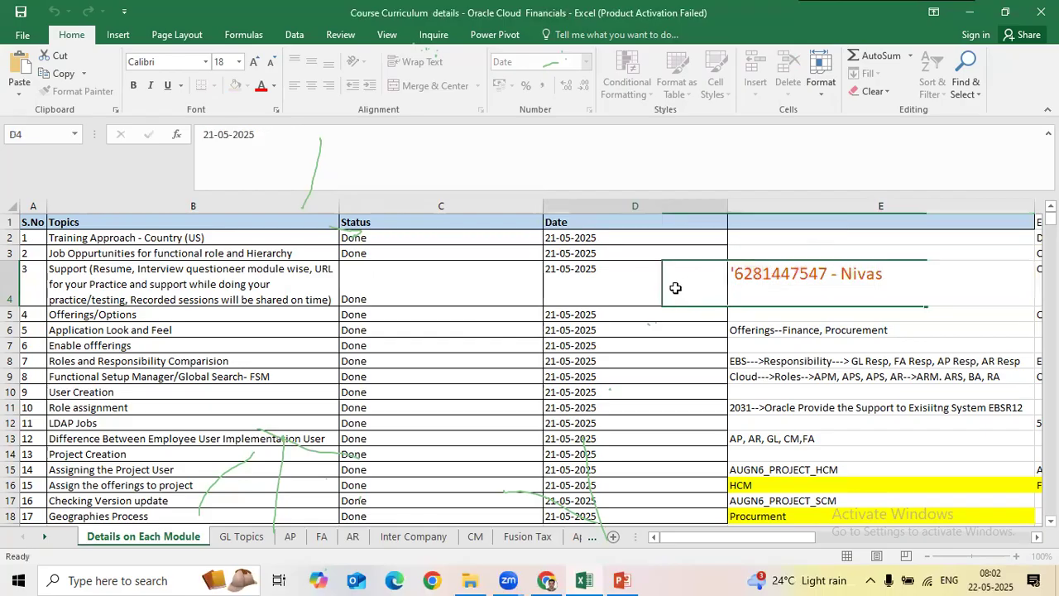
left_click(802, 280)
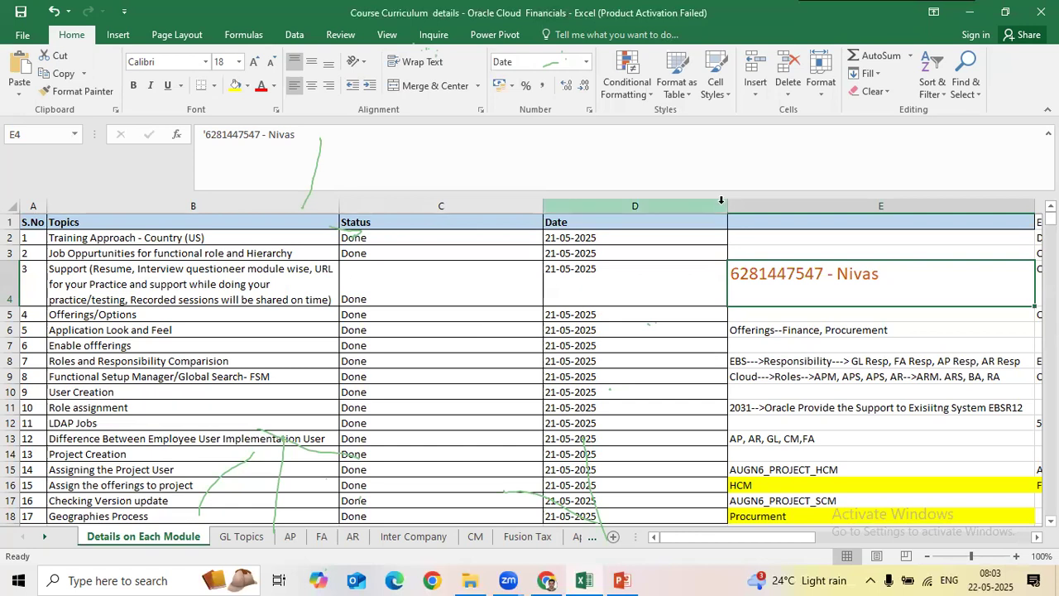
Step: Narrow the Date column D on the Details on Each Module sheet
left_click_drag(727, 205, 640, 208)
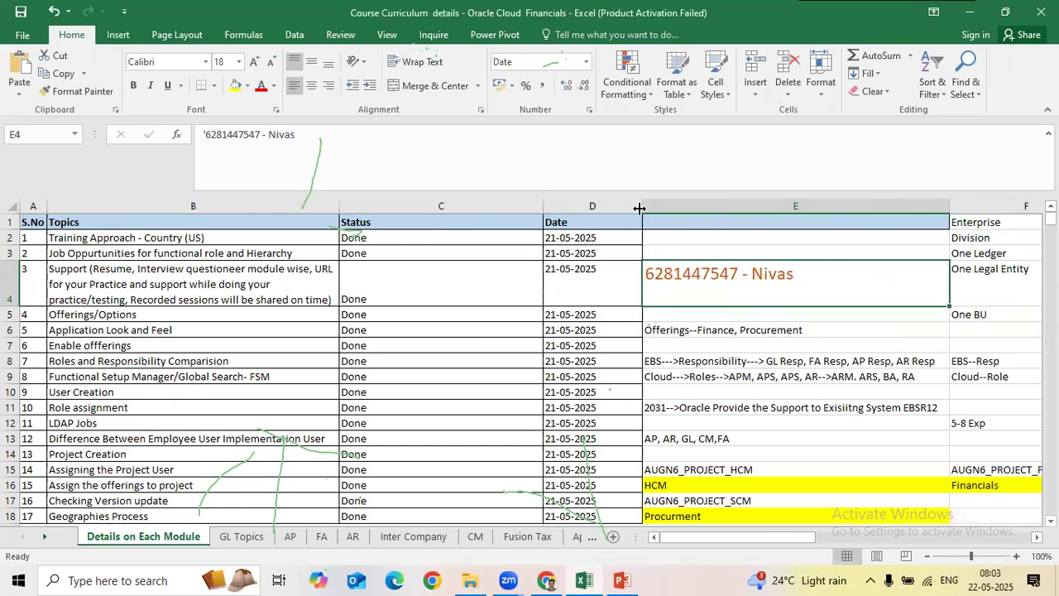
left_click(700, 243)
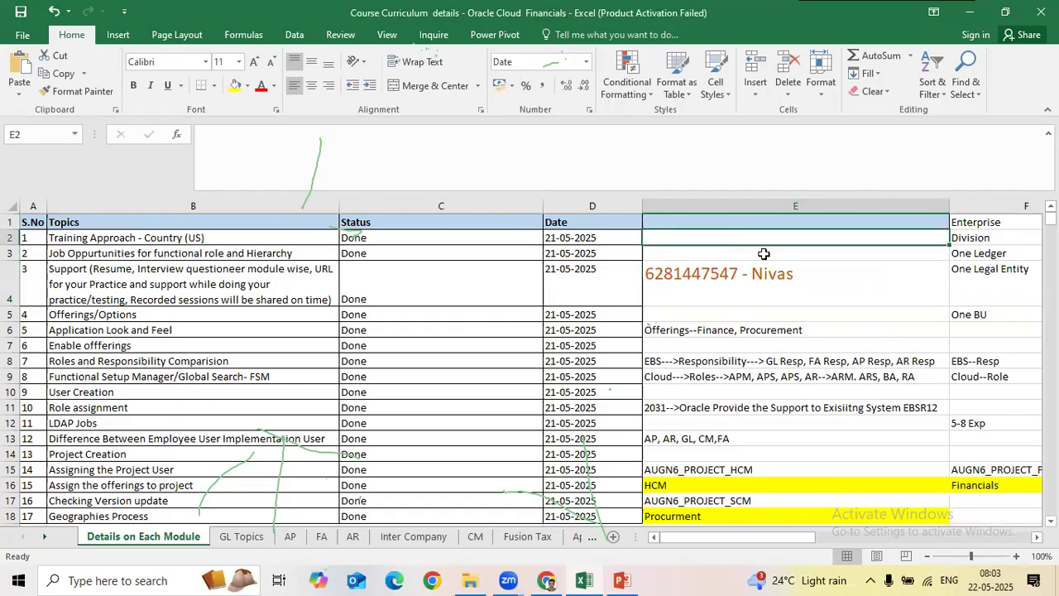
left_click(768, 253)
left_click(791, 278)
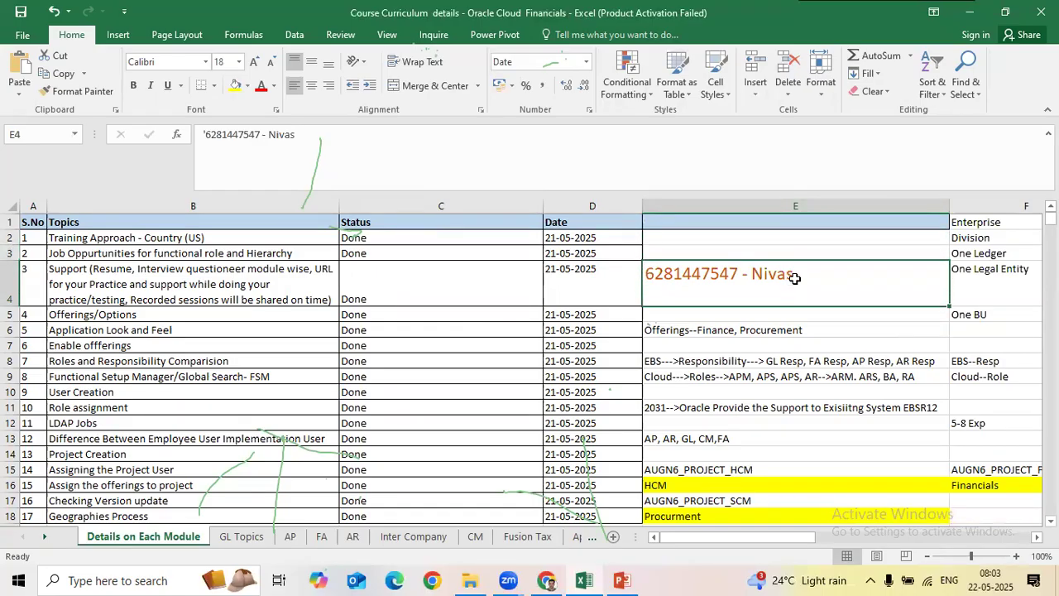
left_click(242, 537)
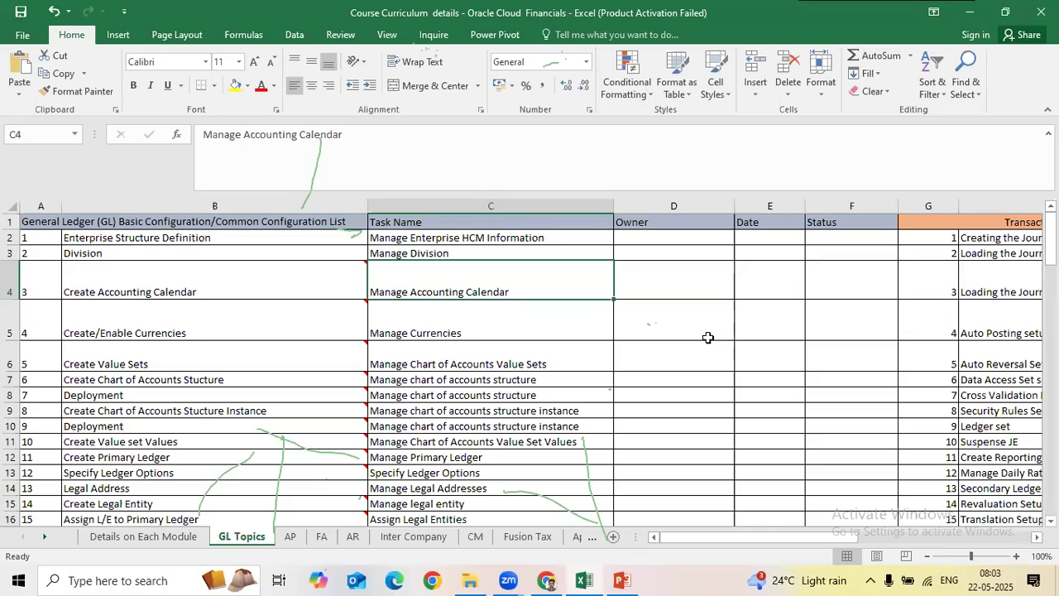
left_click(660, 295)
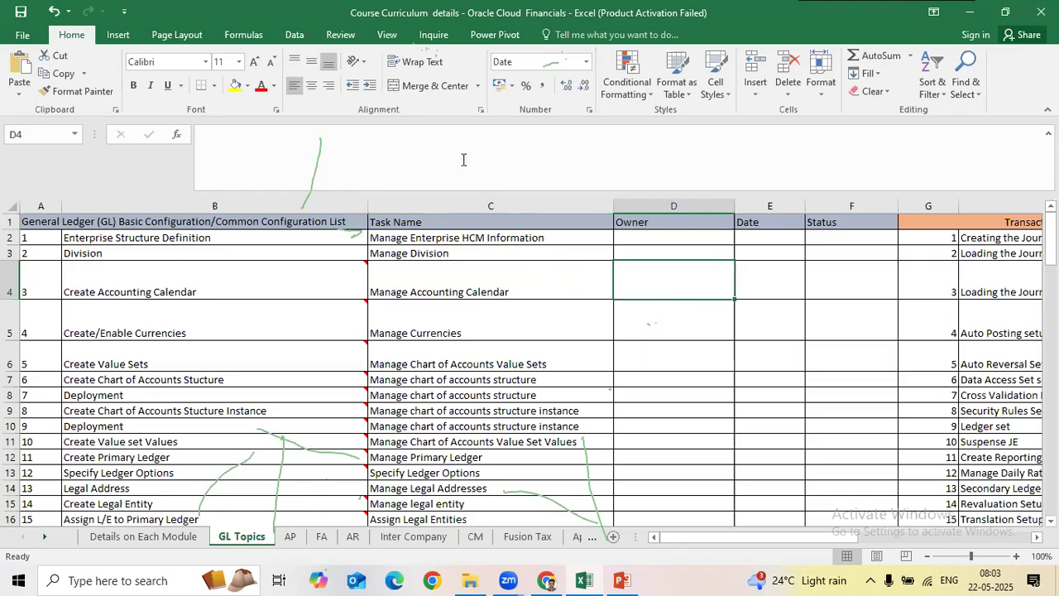
left_click(654, 392)
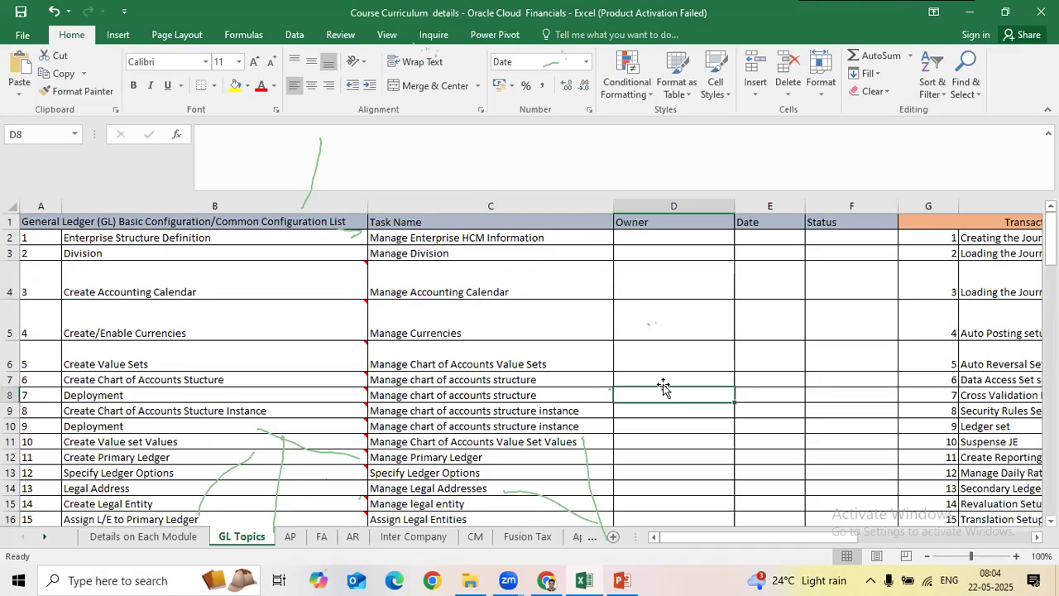
left_click(850, 333)
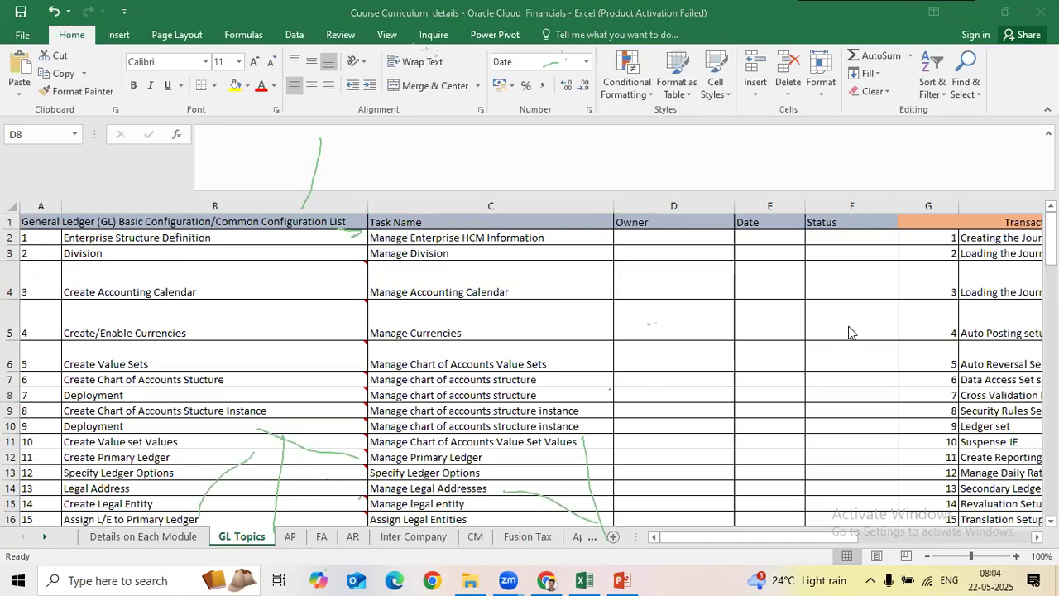